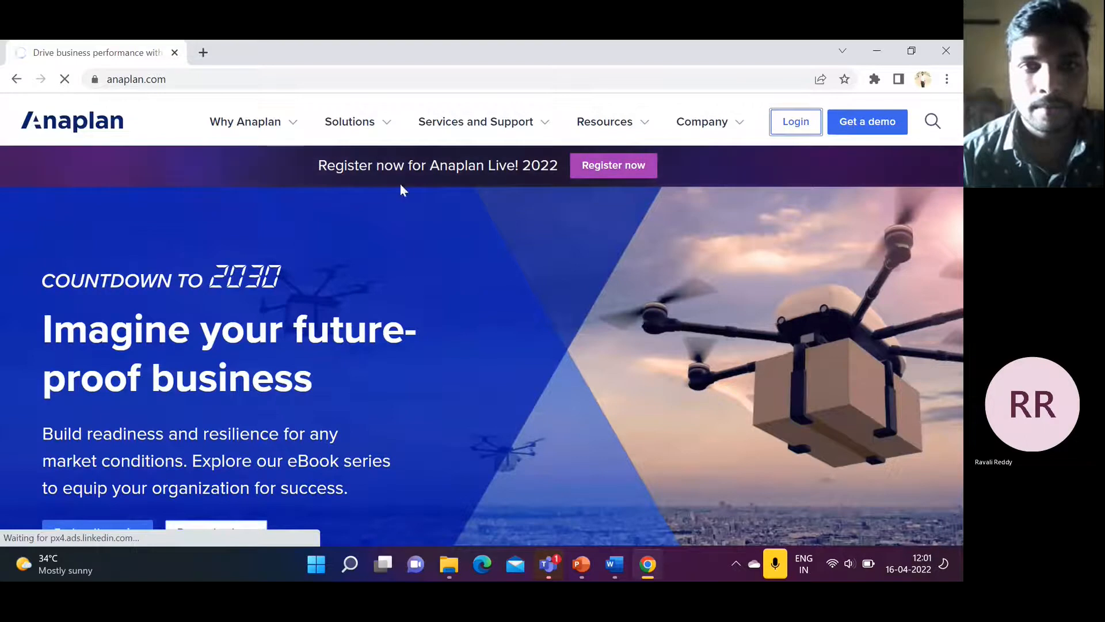
Step: Log in to Anaplan from its website with the already filled-in account credentials
click(210, 52)
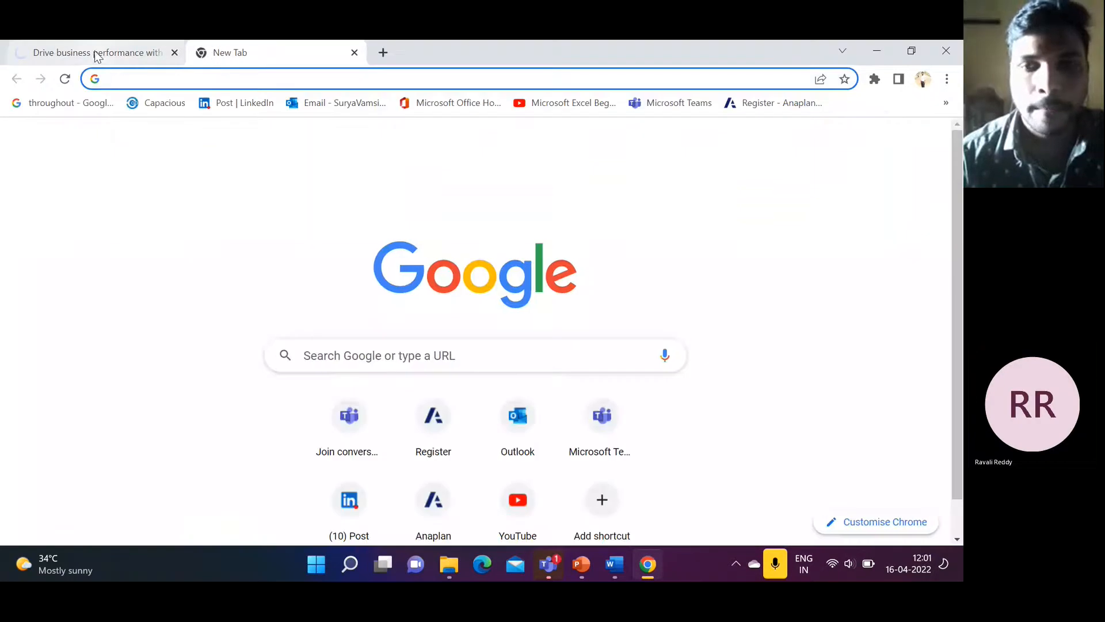
click(96, 55)
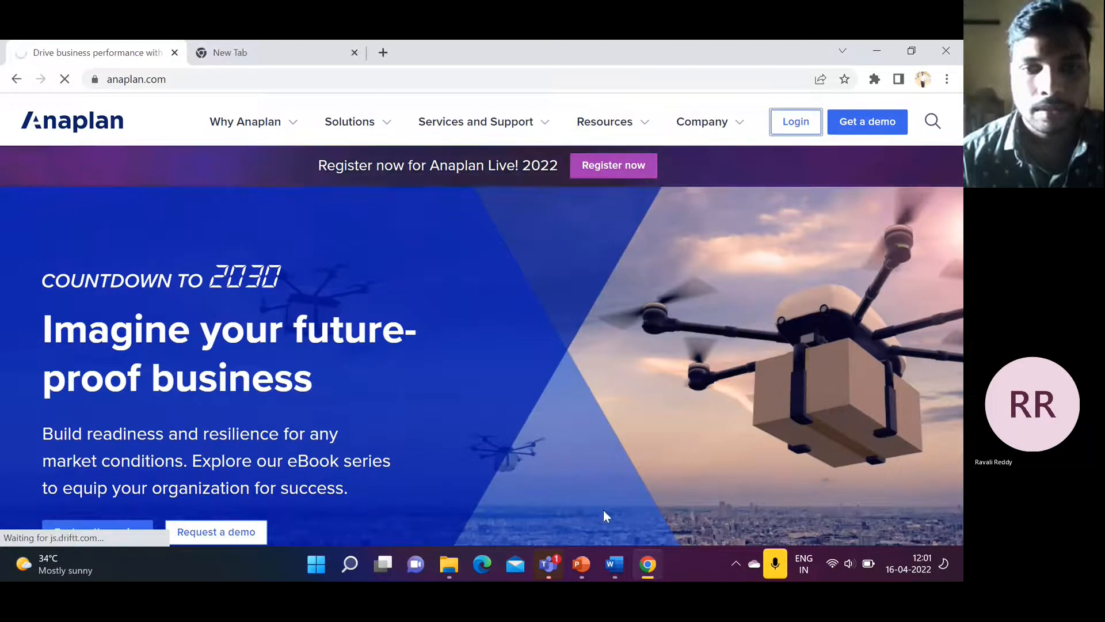
mouse_move(582, 565)
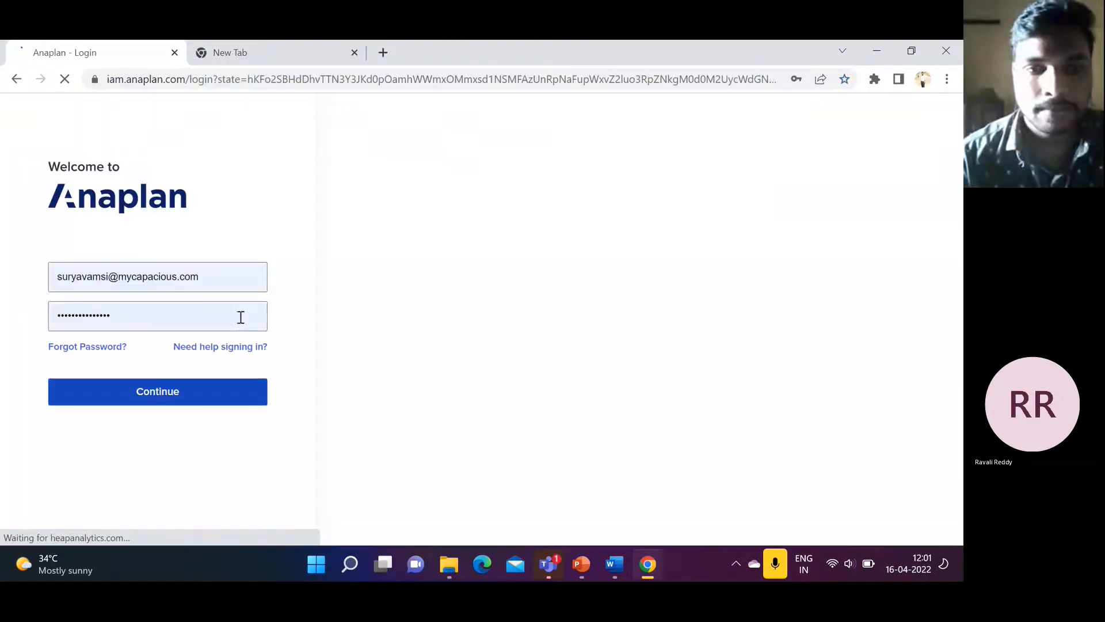
click(173, 398)
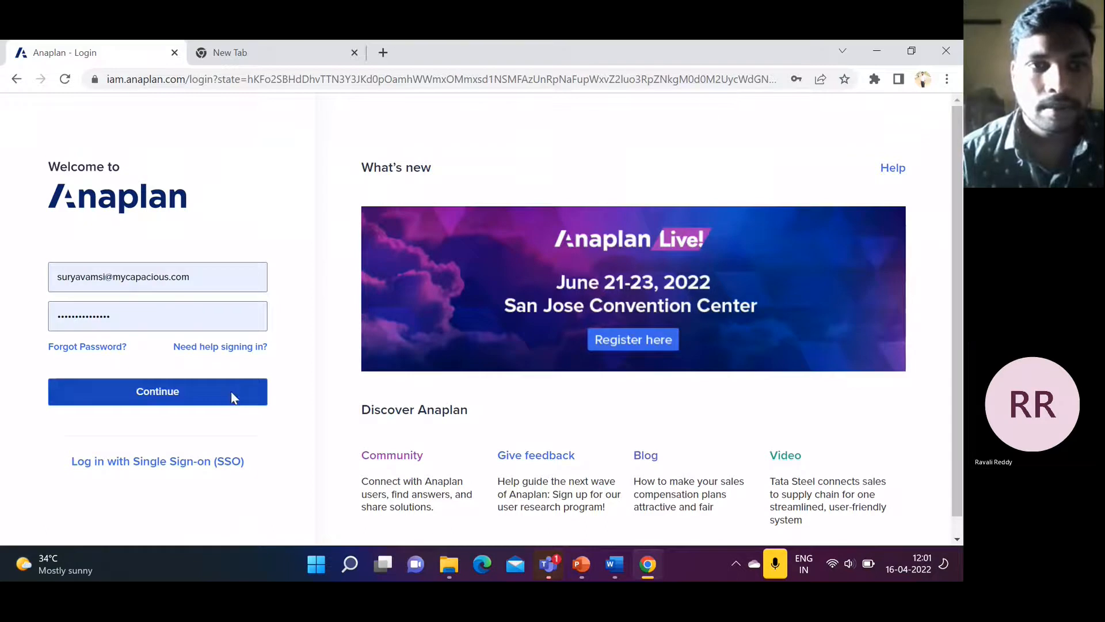
click(196, 389)
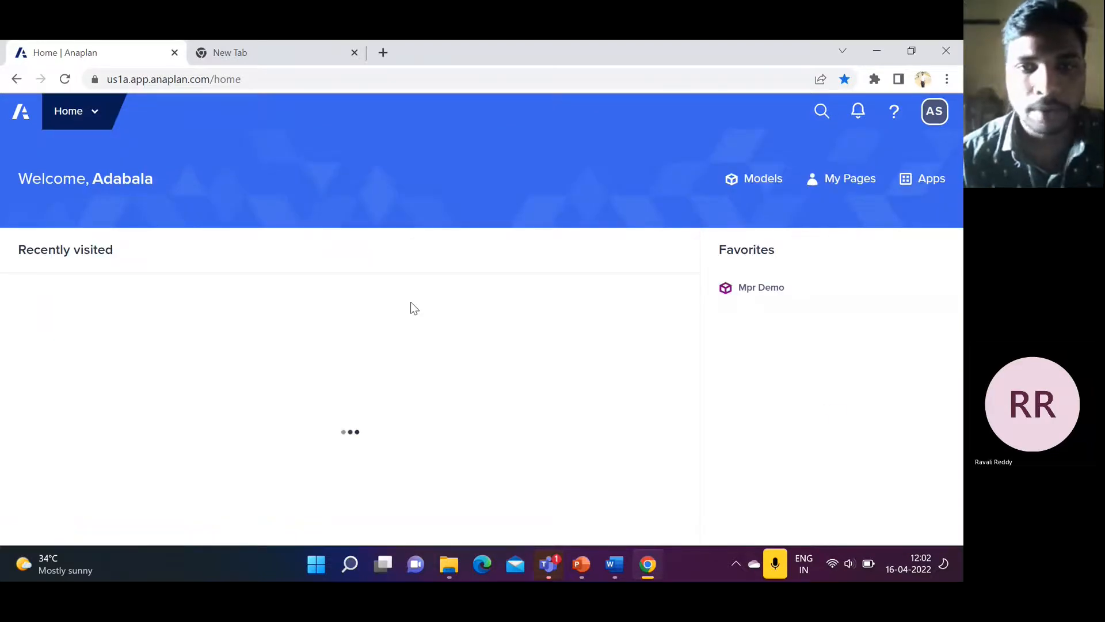
Step: Open Example model from the recently visited models and open its module named Example module
scroll(115, 377, down, 1)
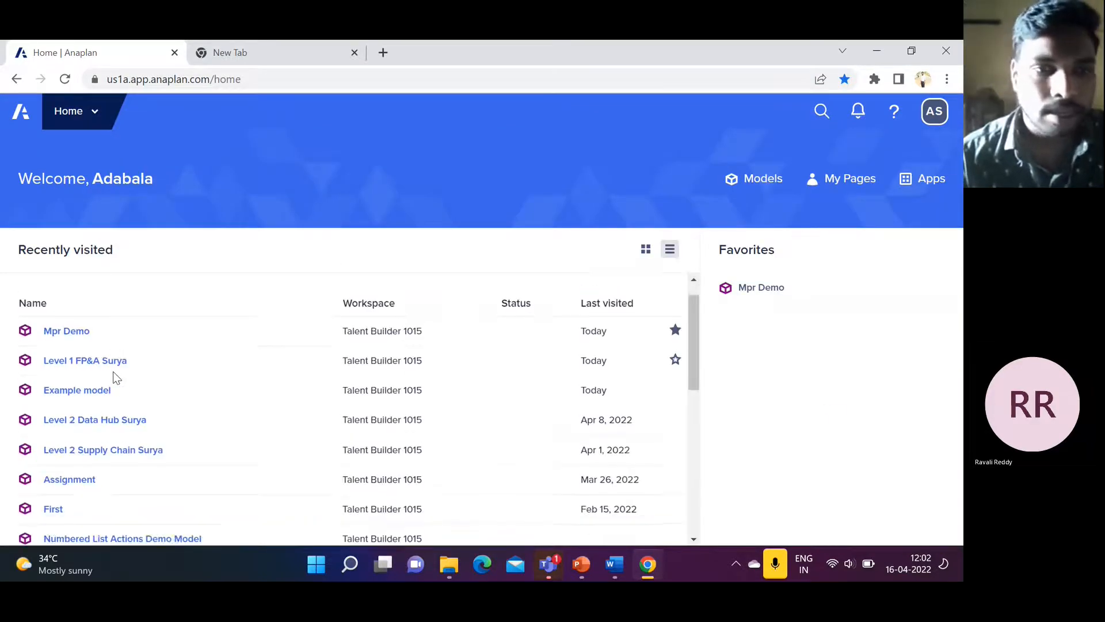
click(84, 391)
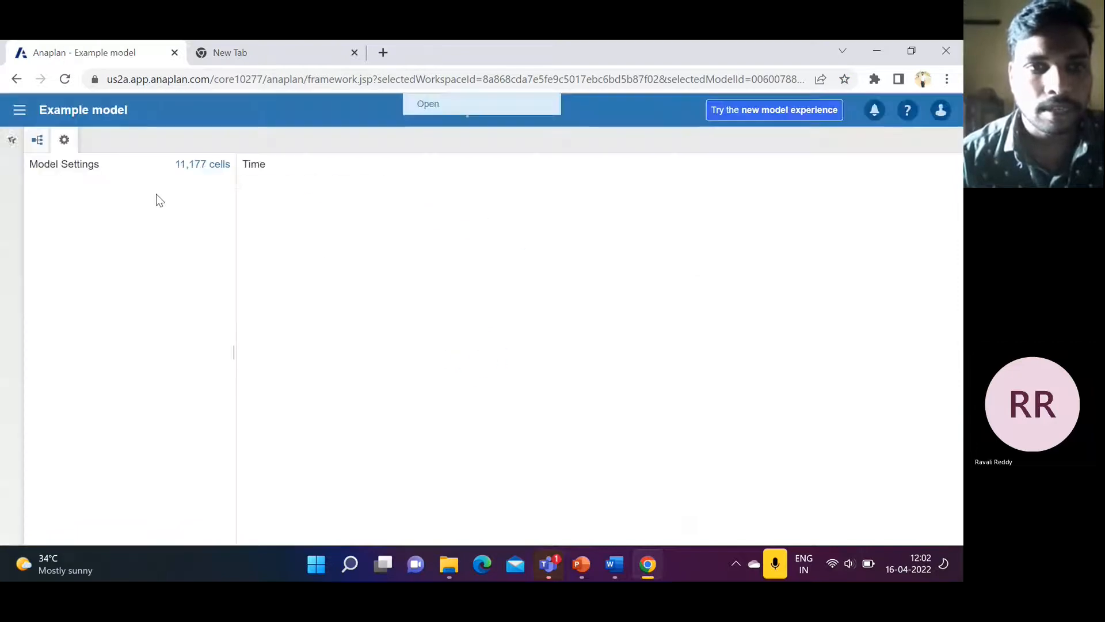
click(89, 276)
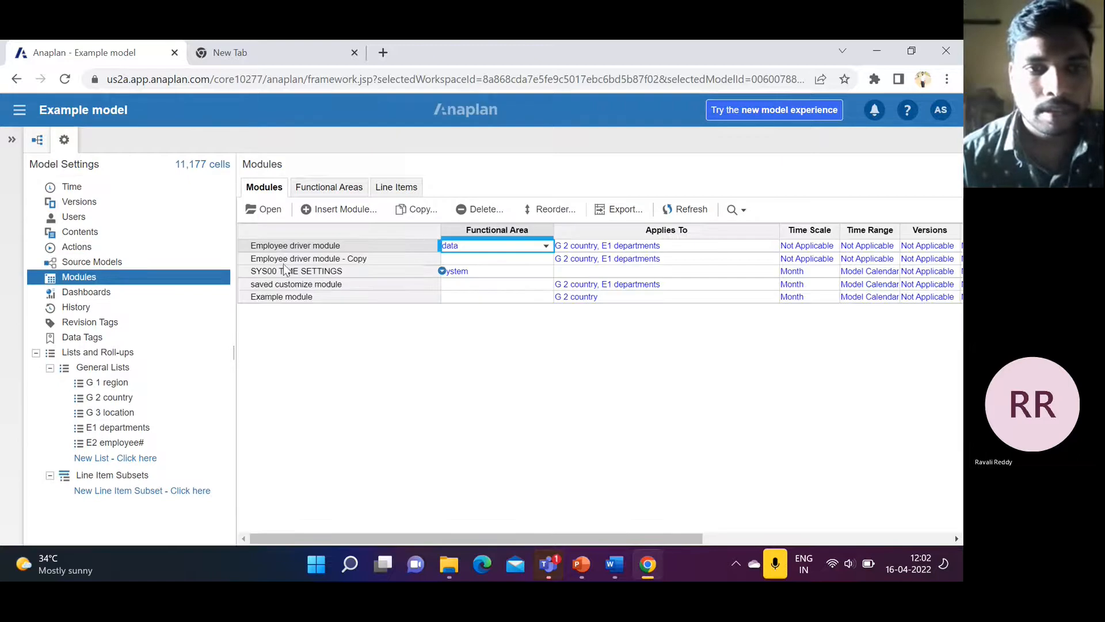
click(296, 297)
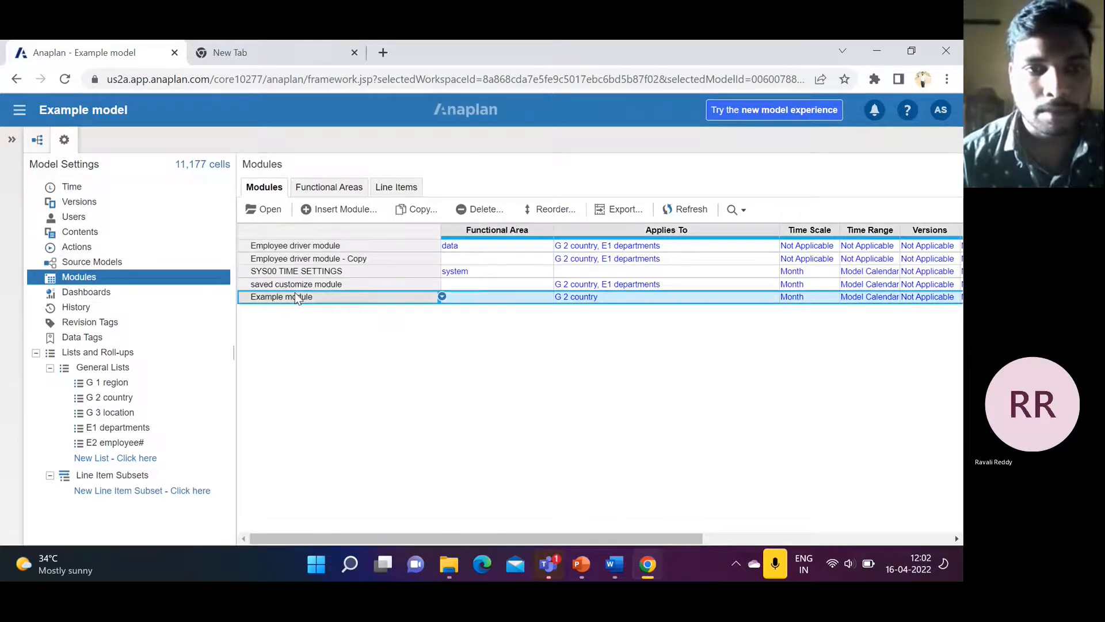
click(269, 209)
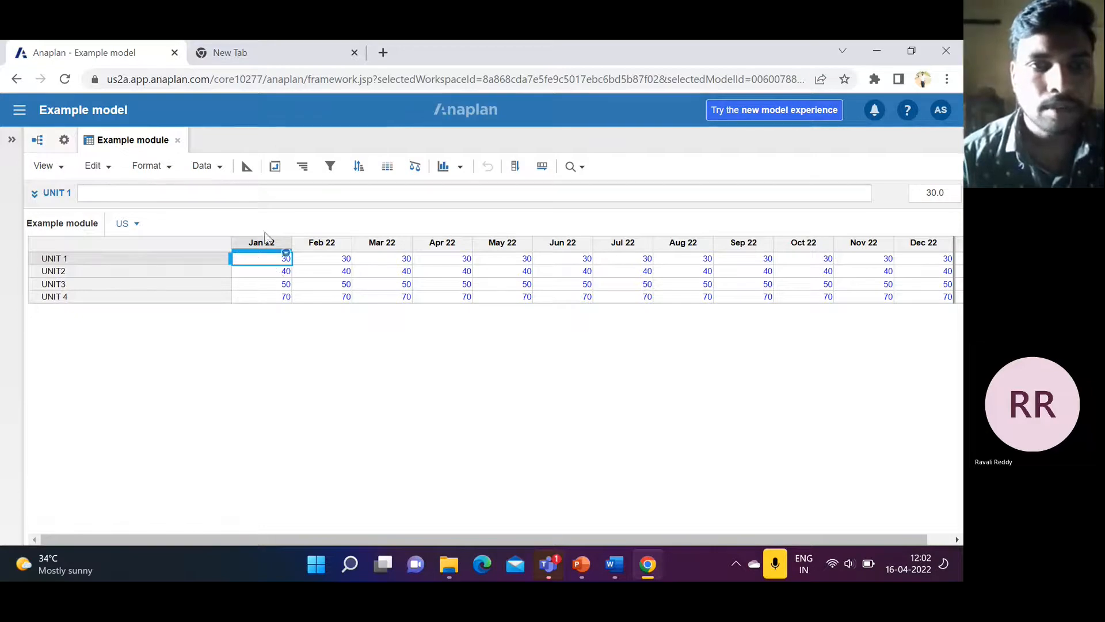
Step: Show the blueprint view of Example module and set the style of line item UNIT 1 to Heading1
click(246, 171)
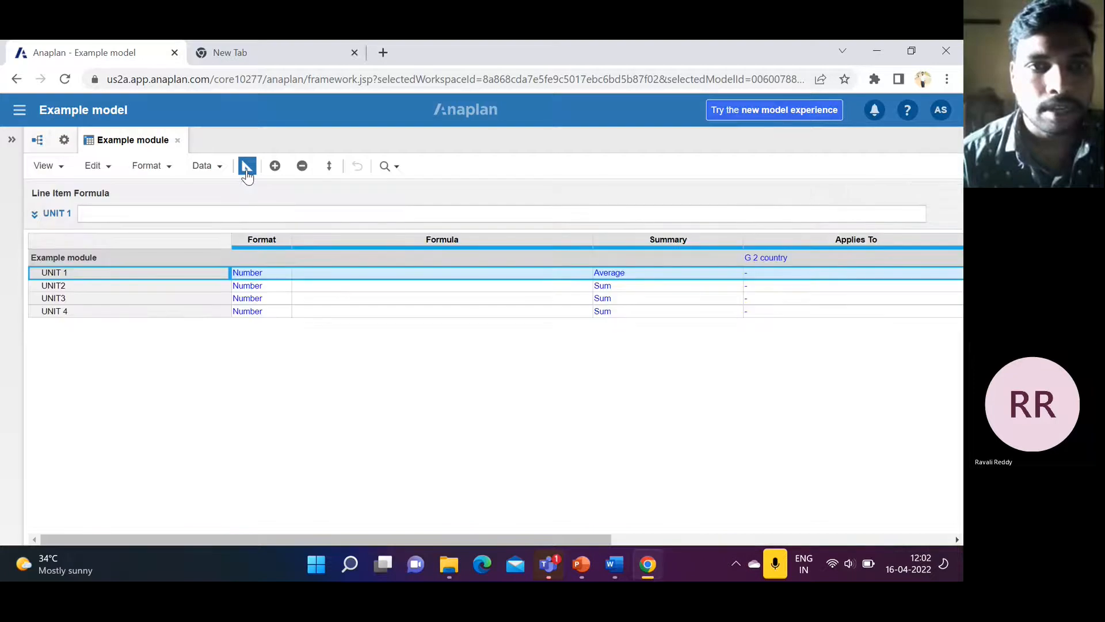
scroll(501, 355, right, 5)
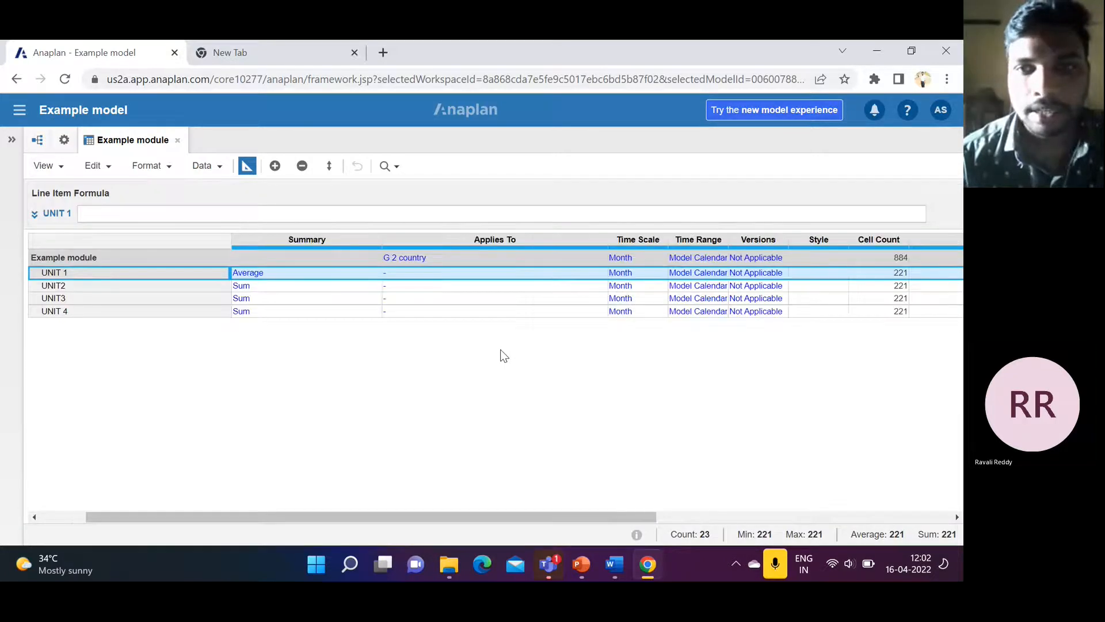
click(817, 258)
click(835, 275)
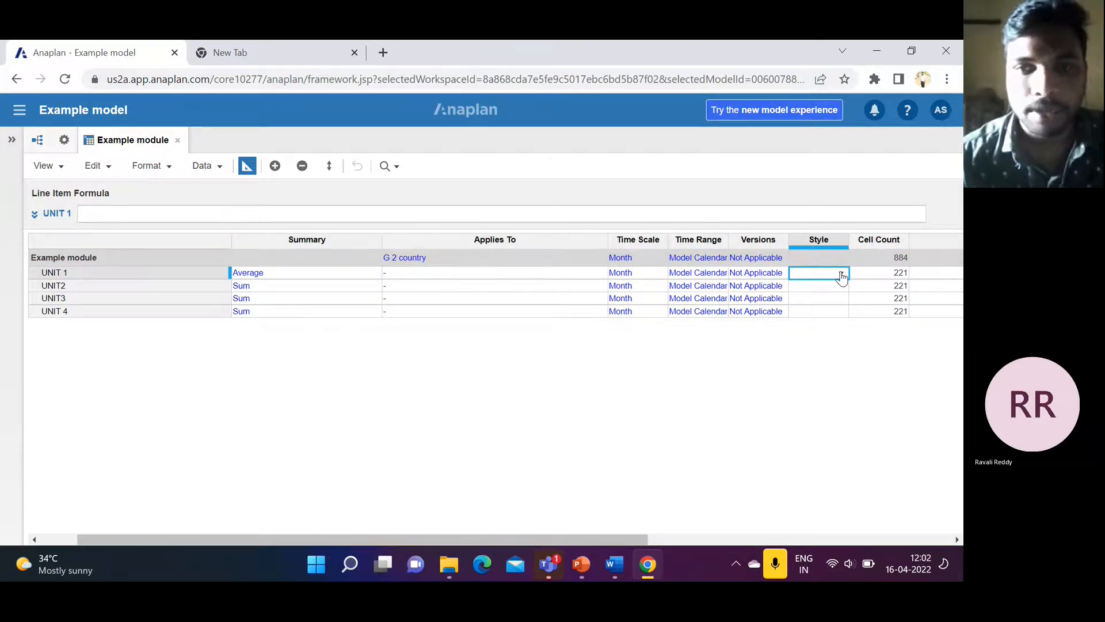
click(842, 275)
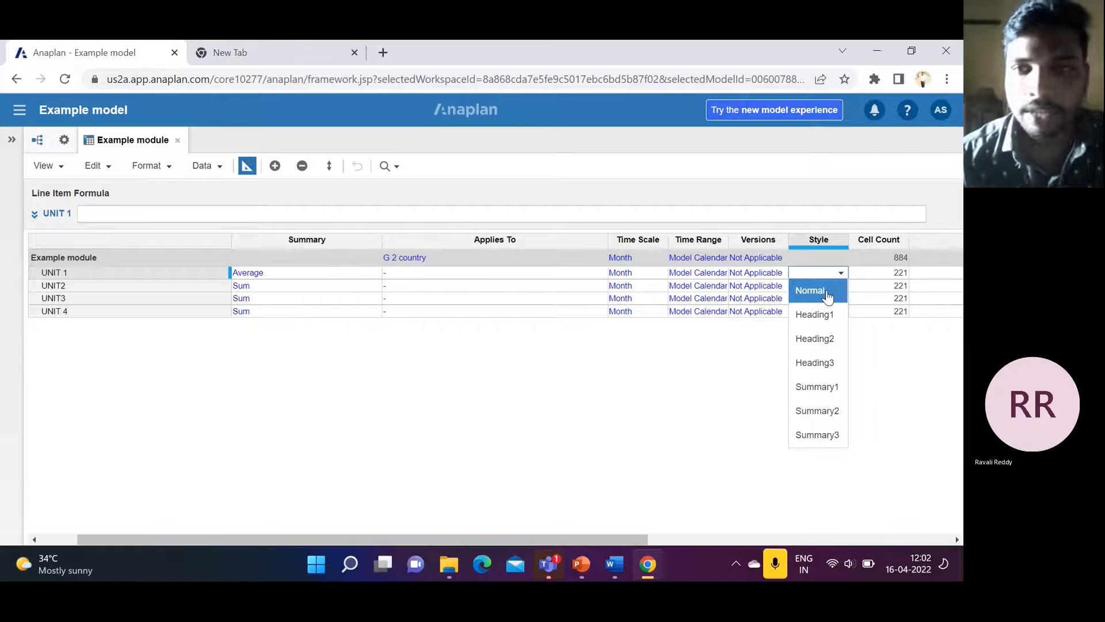
click(827, 294)
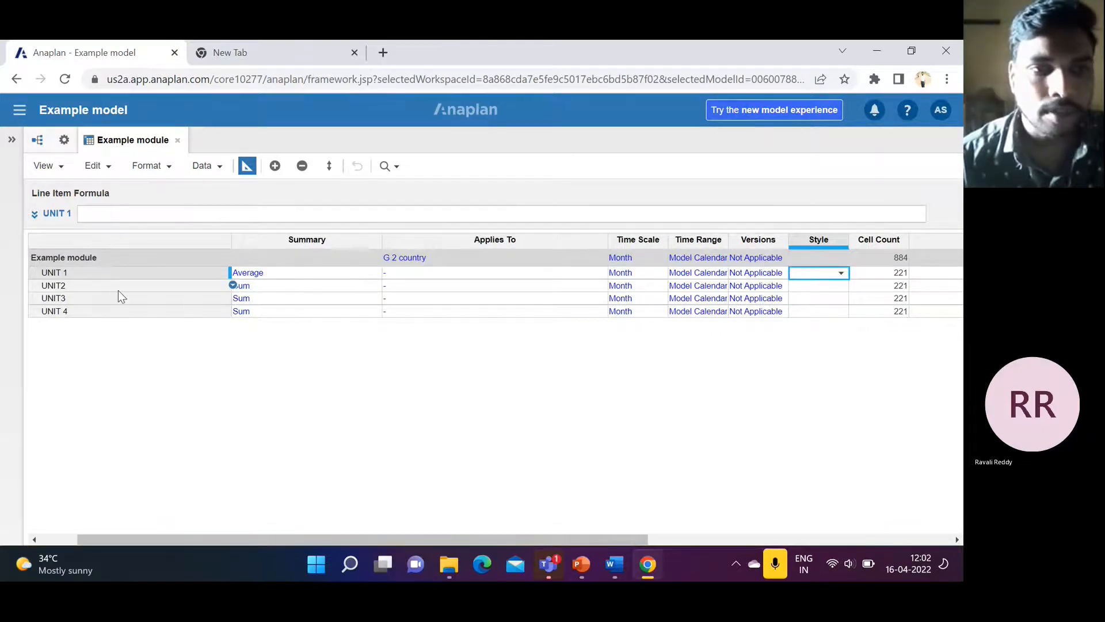
click(842, 274)
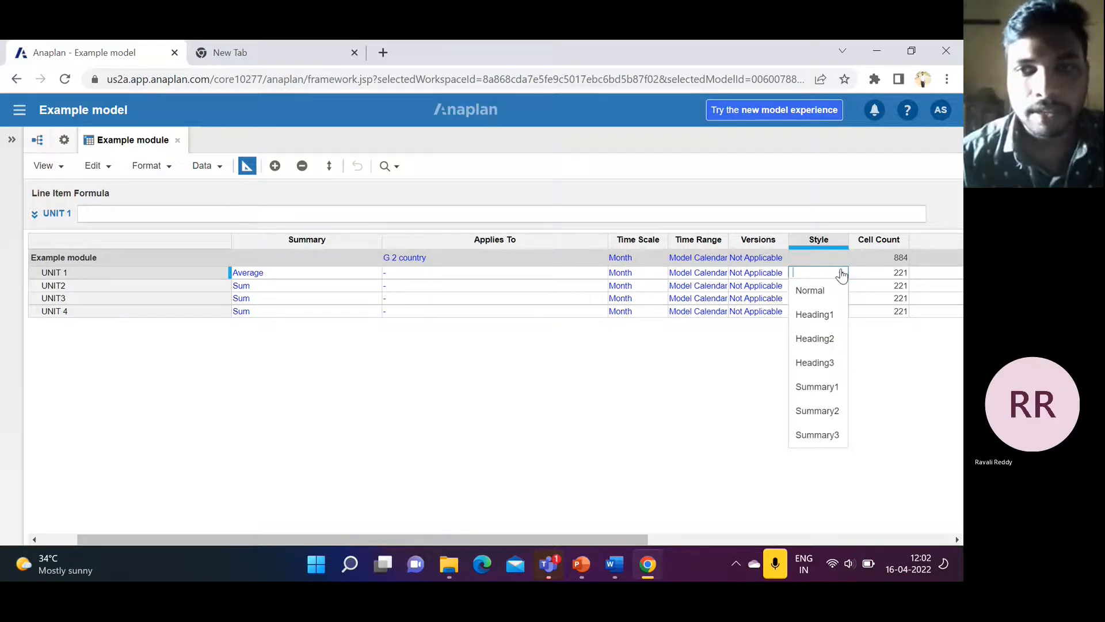
click(831, 315)
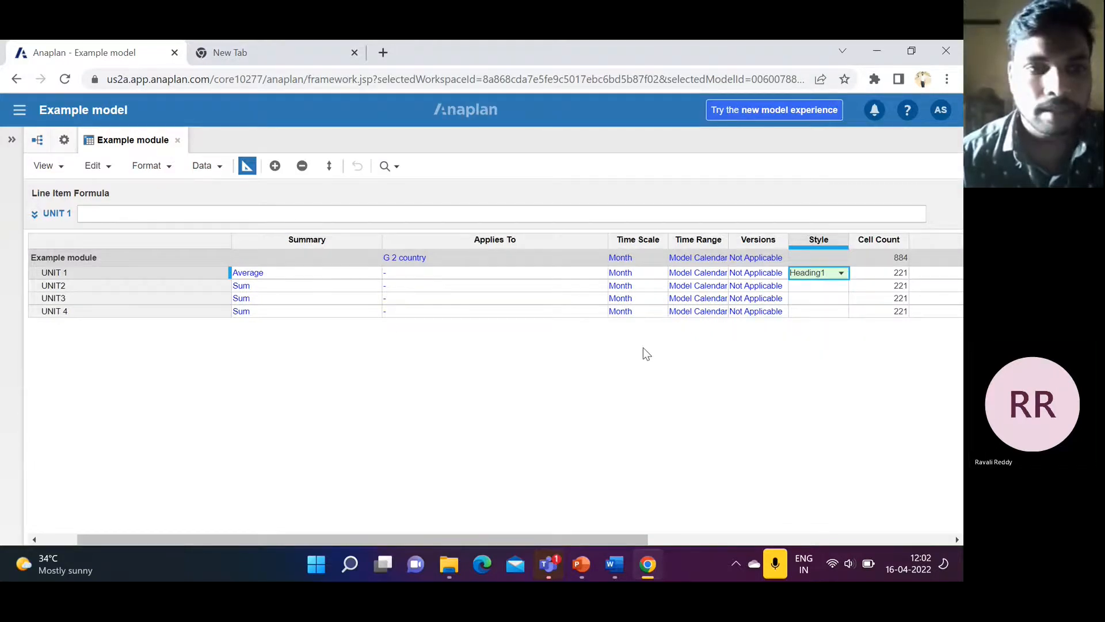
Step: Set the style of line item UNIT2 to Heading2
click(836, 294)
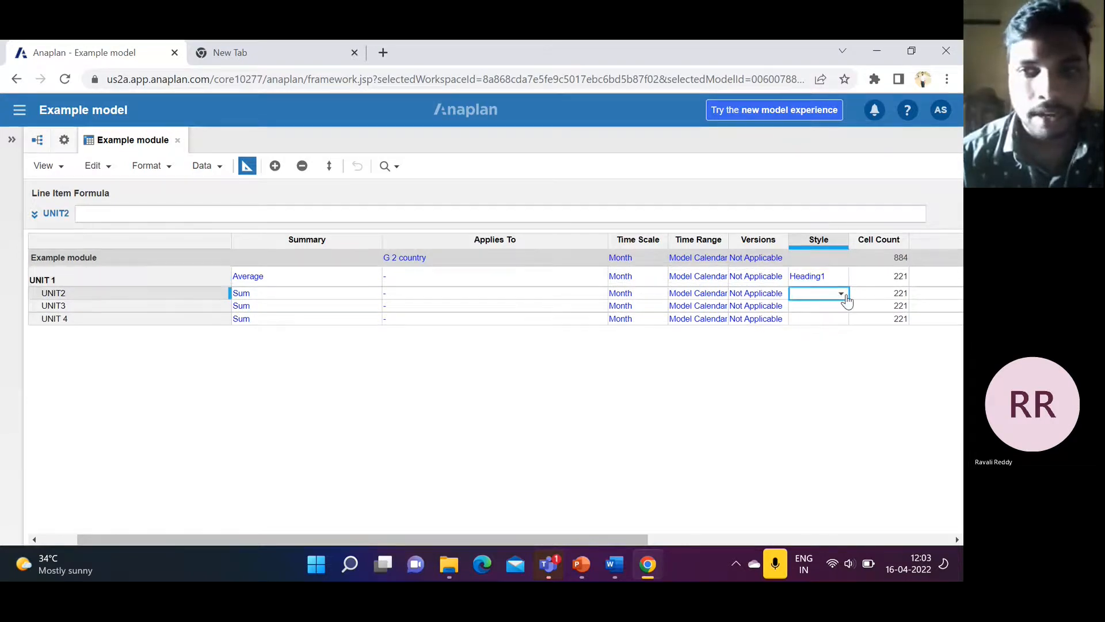
click(844, 299)
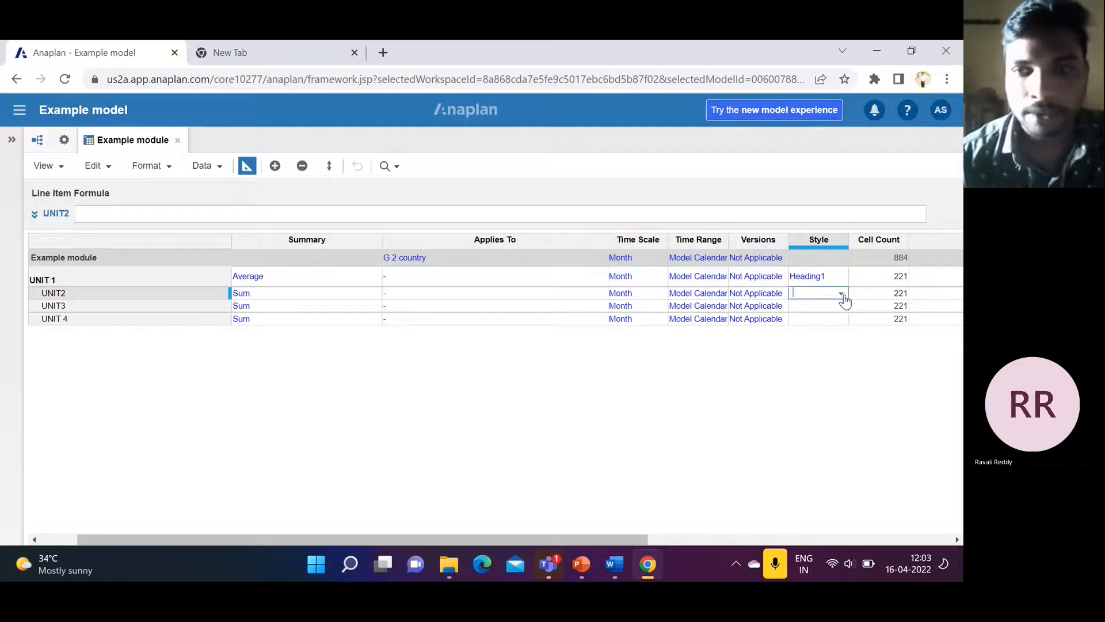
click(842, 295)
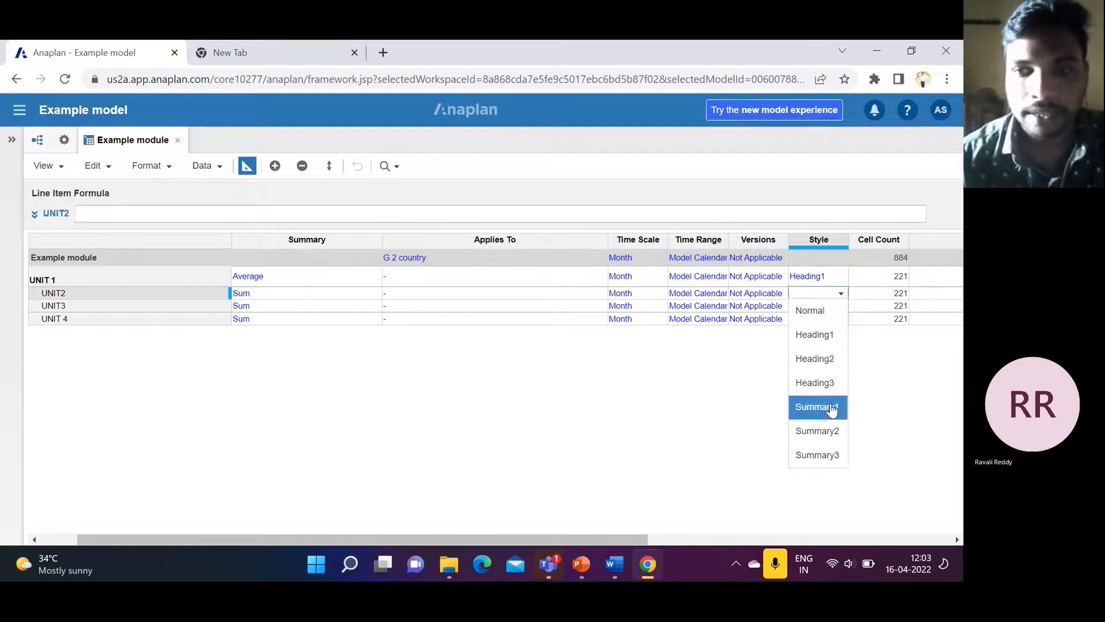
click(826, 365)
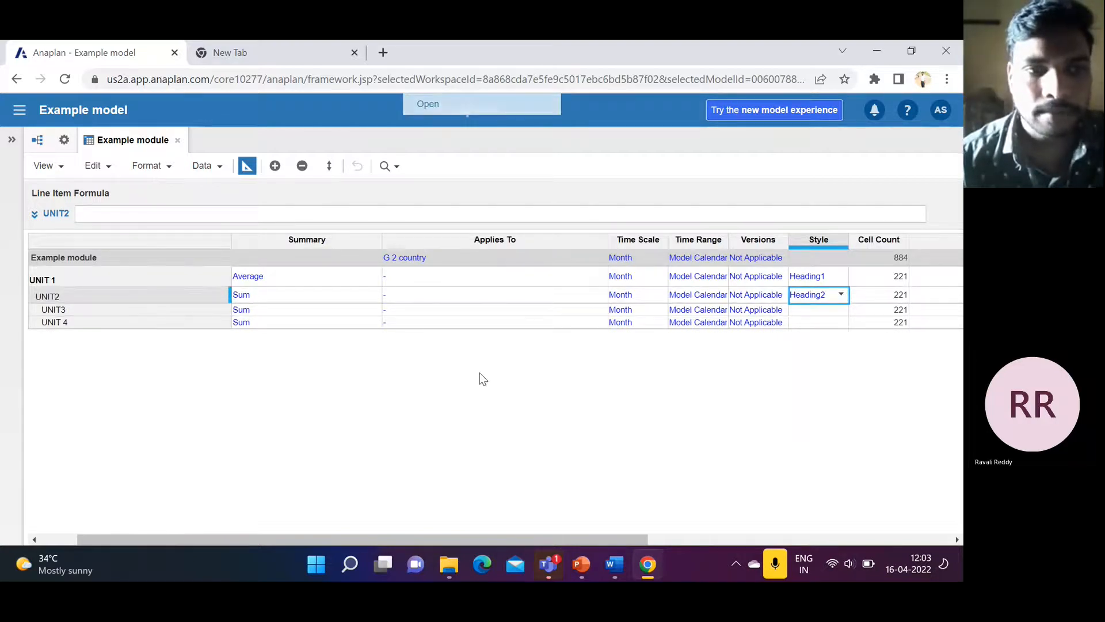
Step: Set the style of line item UNIT3 to Summary2
click(835, 311)
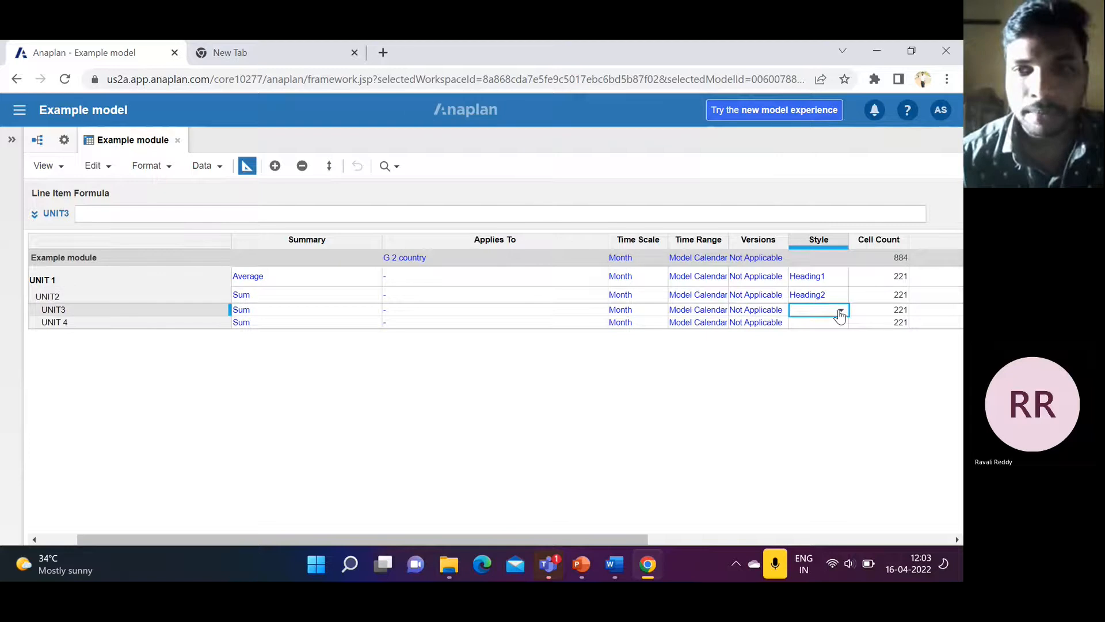
click(841, 311)
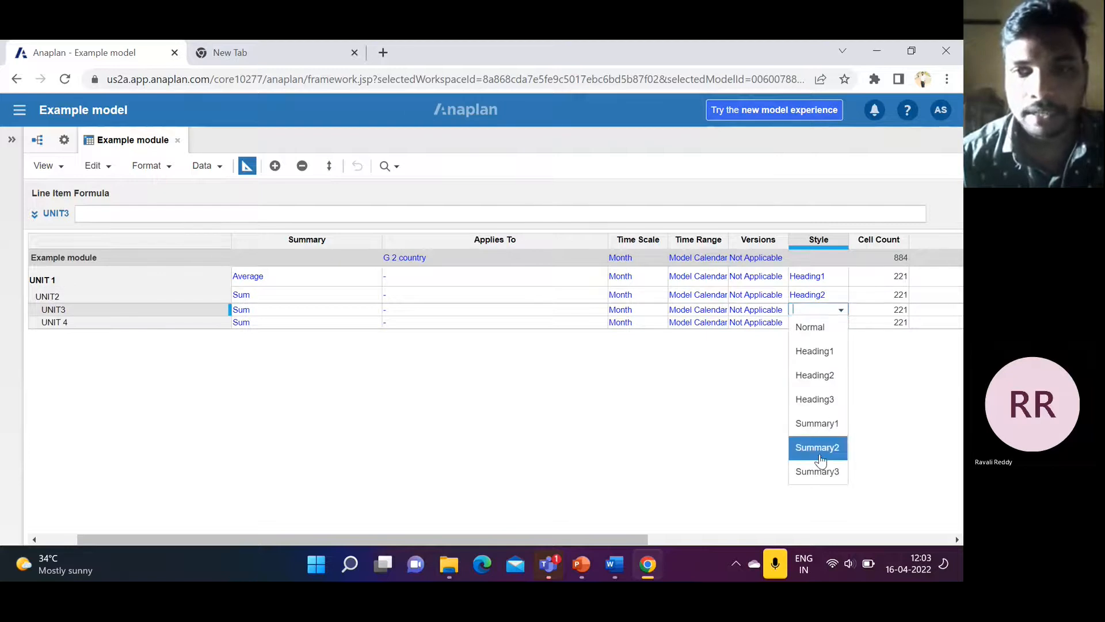
click(819, 447)
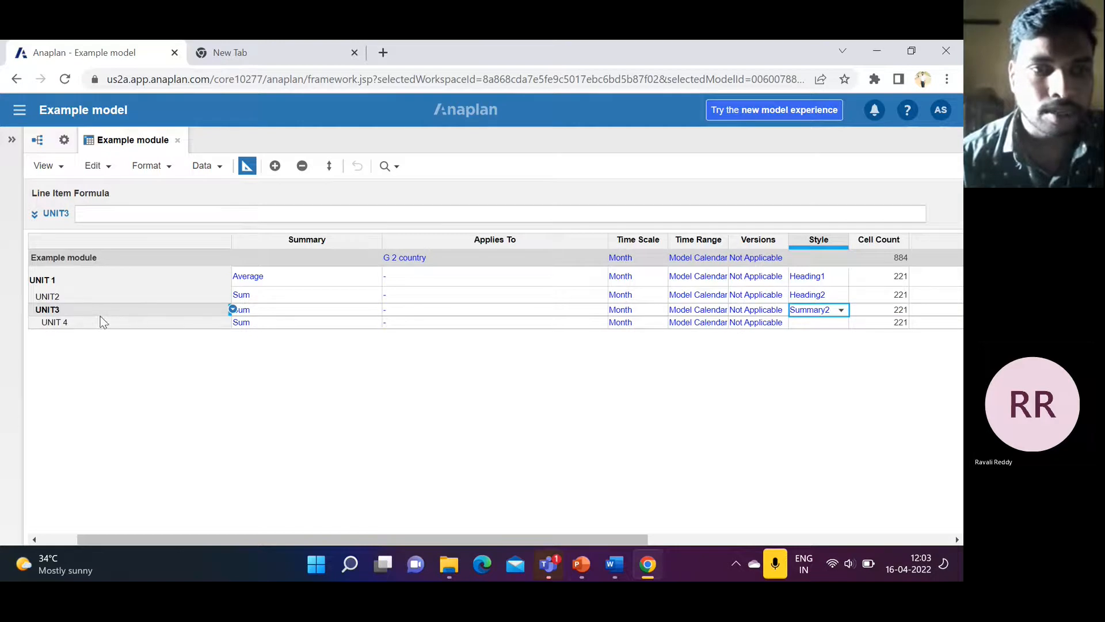
Step: Return Example module to its data grid and examine how the styled UNIT 1 row is displayed
click(246, 167)
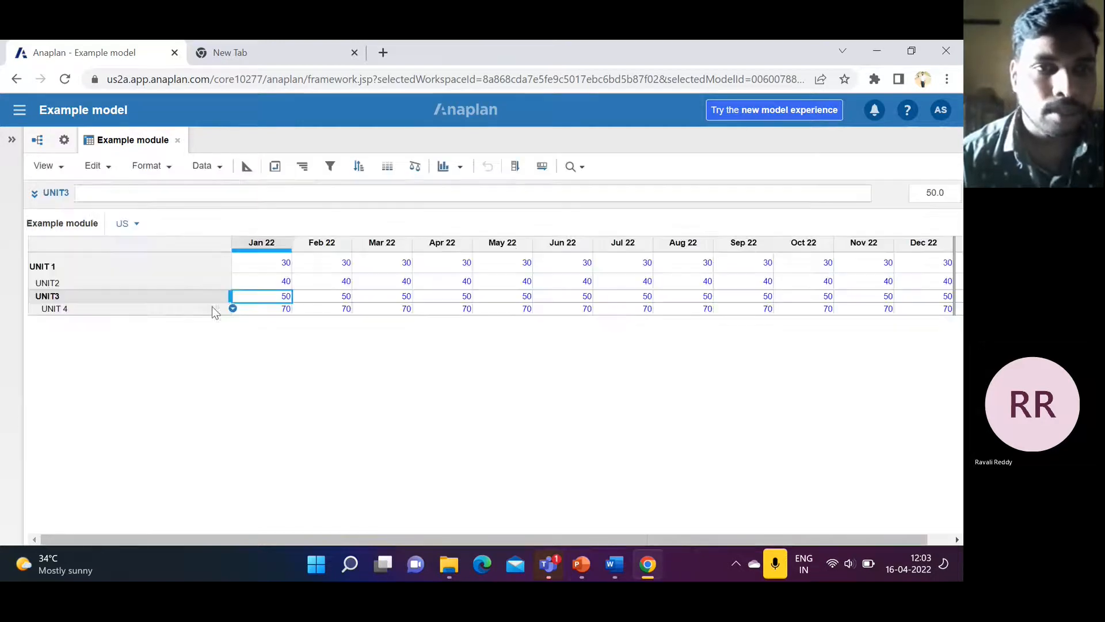
click(56, 269)
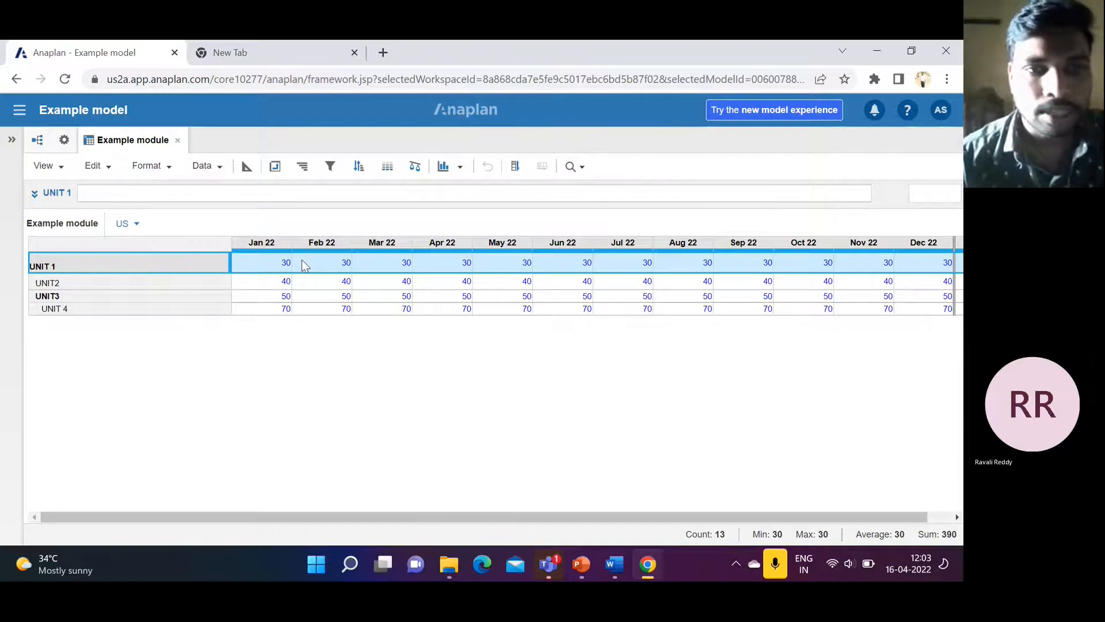
click(319, 266)
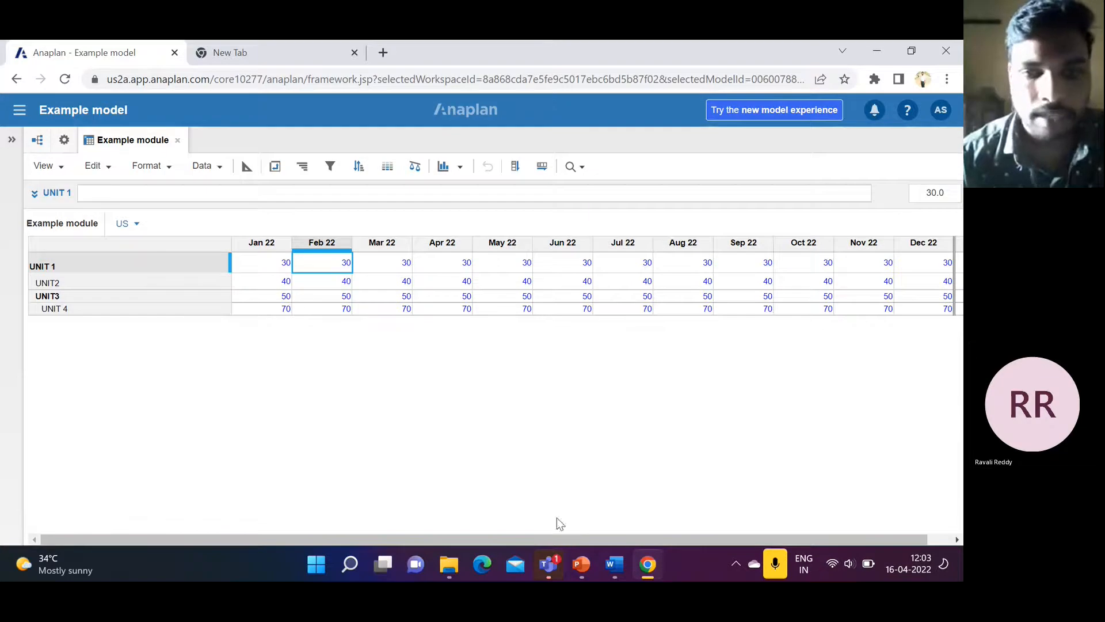
Step: Switch to the PowerPoint presentation on Anaplan and show the Model size slide
click(581, 564)
key(Down)
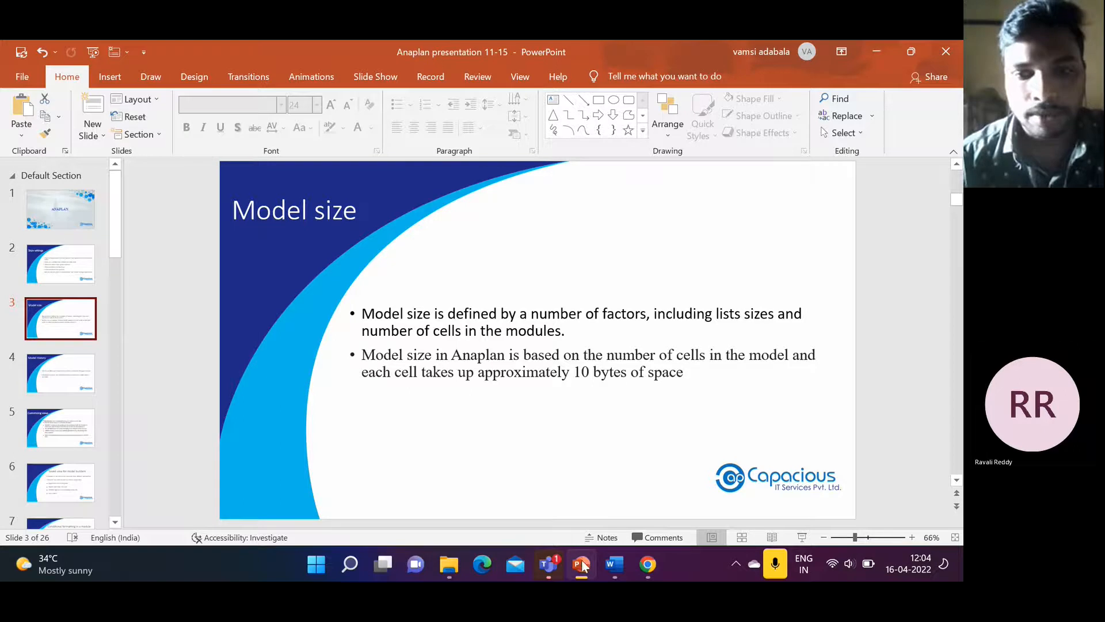
Step: Switch back to Anaplan in Chrome, open the model settings and display the model size in MB instead of cells
mouse_move(659, 564)
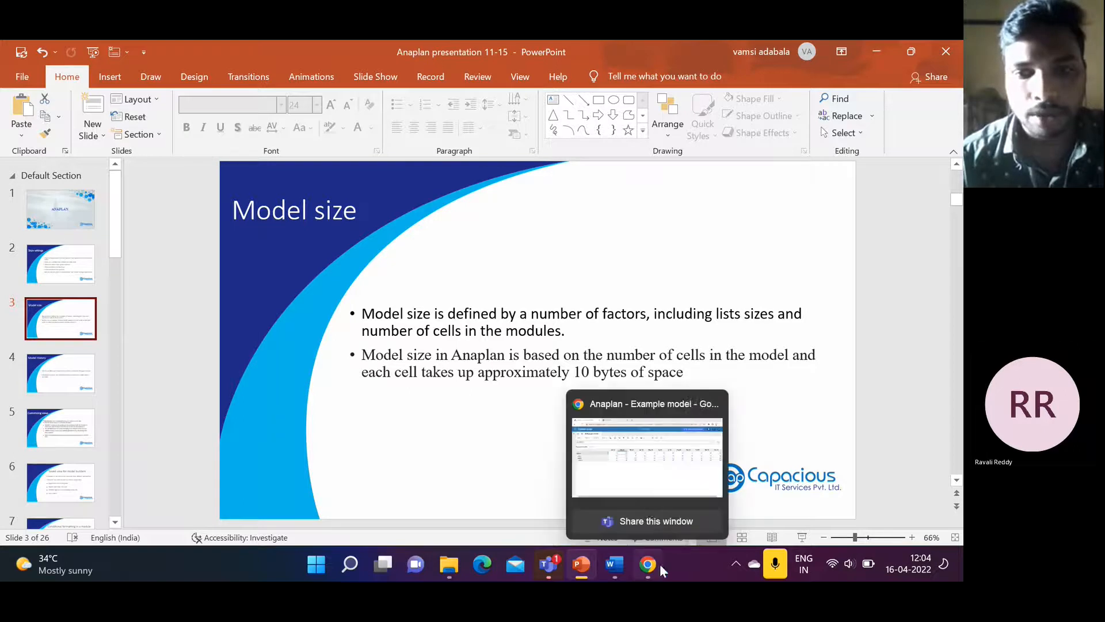
click(651, 477)
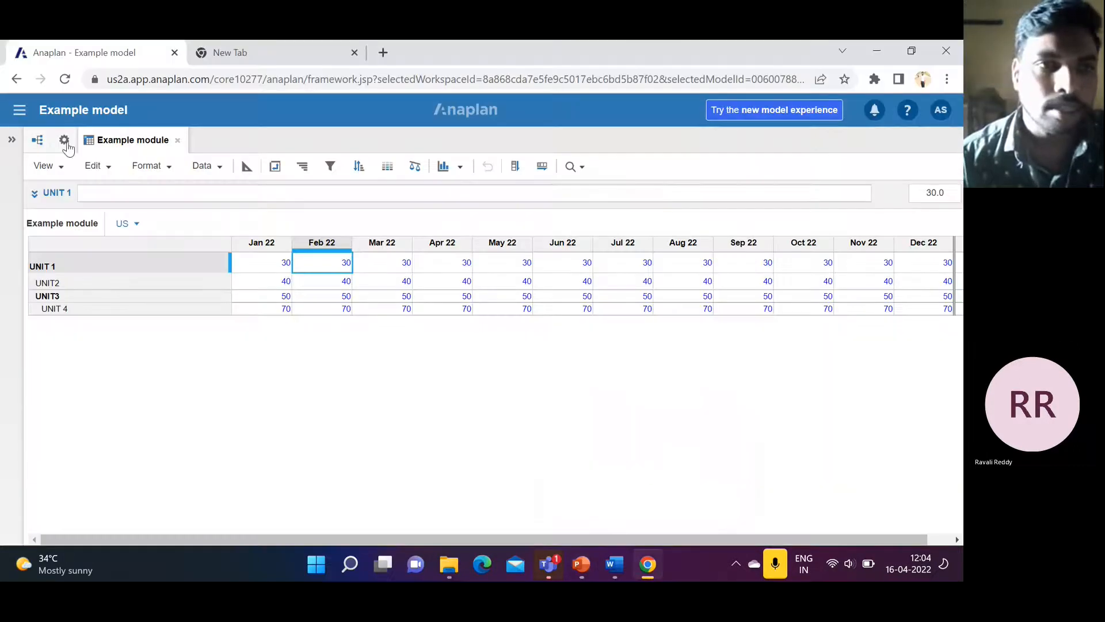
click(65, 142)
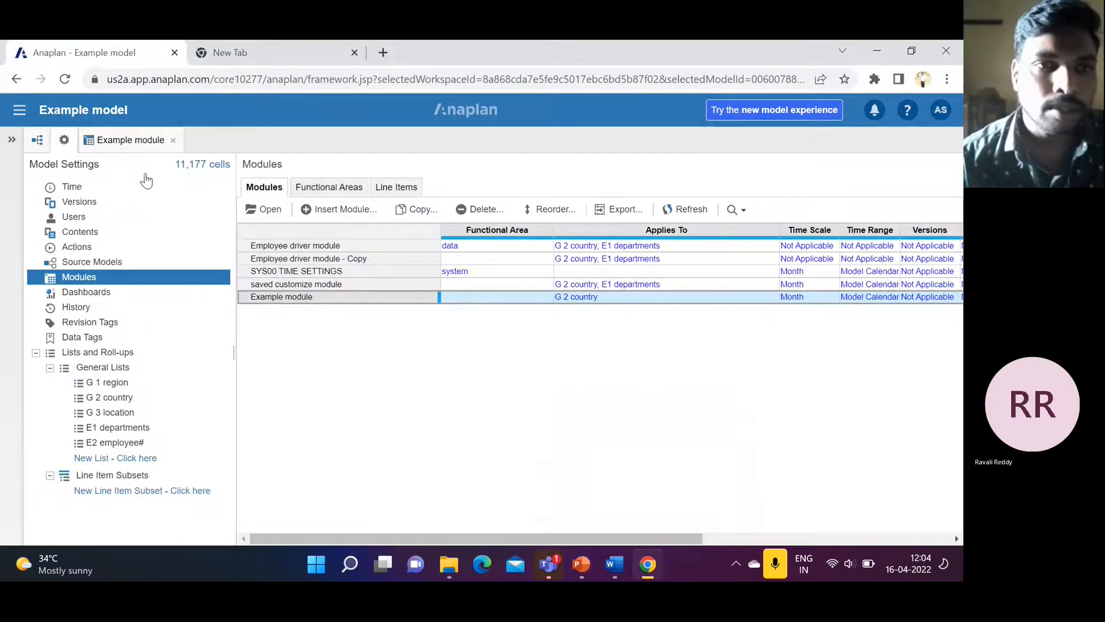
click(207, 171)
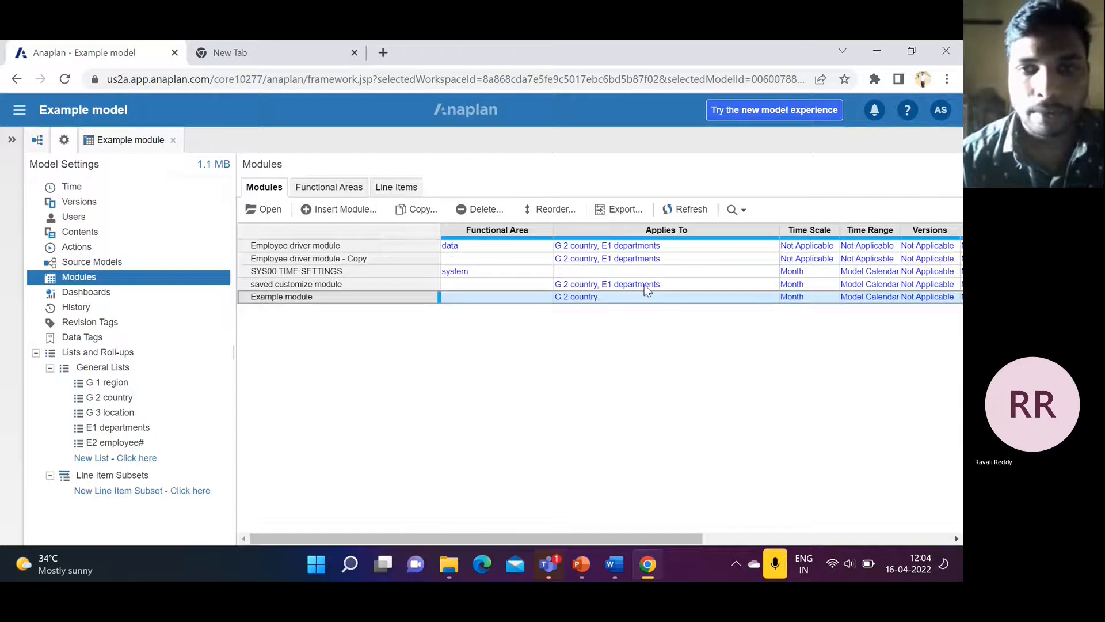
Step: Examine the cell counts in the module list, including saved customize module, and open Employee driver module
scroll(648, 289, right, 4)
click(685, 251)
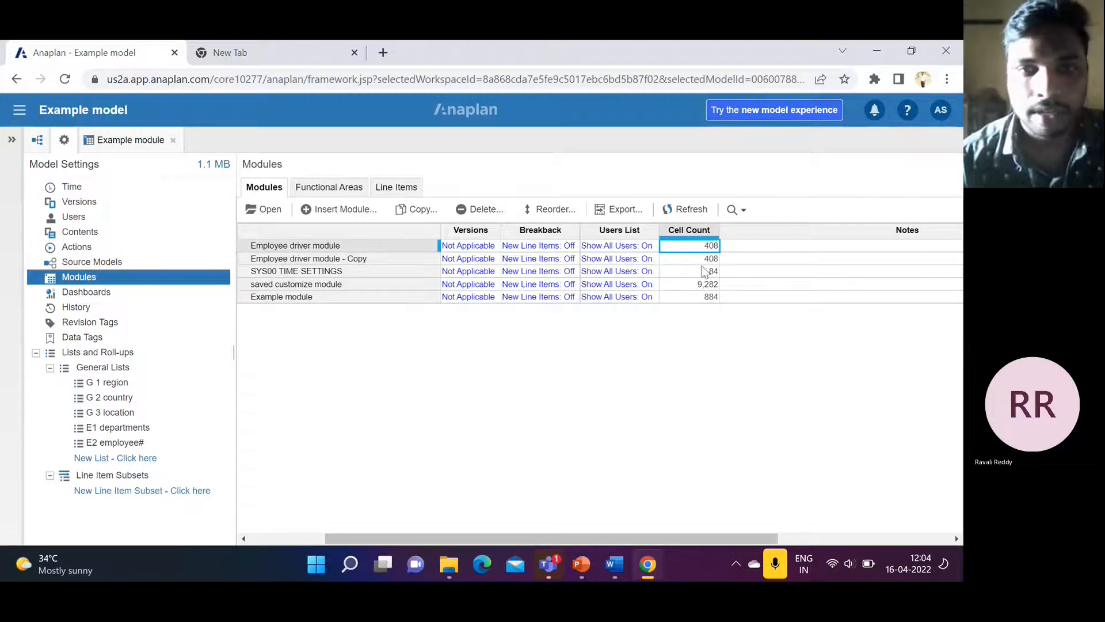
click(687, 285)
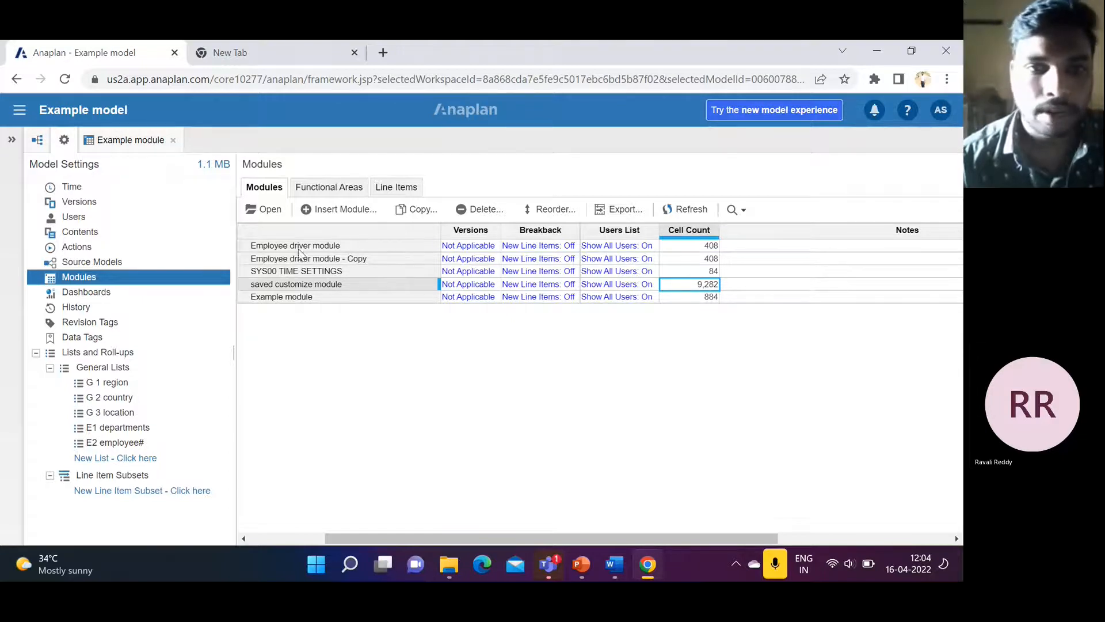
double_click(265, 248)
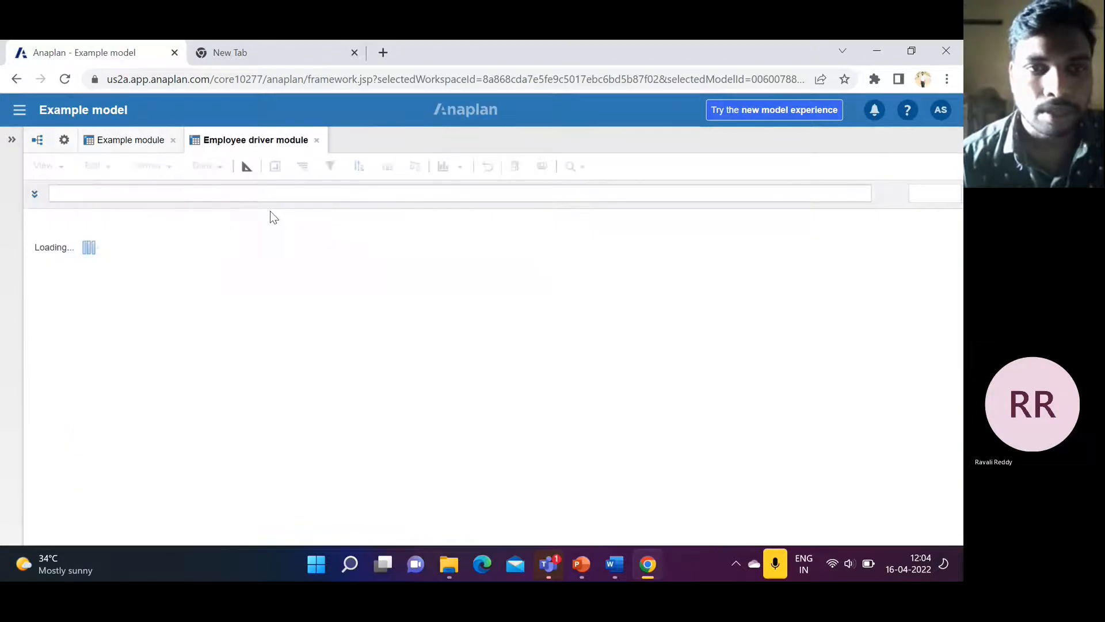
Step: Examine the cell counts of the Employee driver module's line items in its blueprint, including the module total, and return to the data grid
click(247, 168)
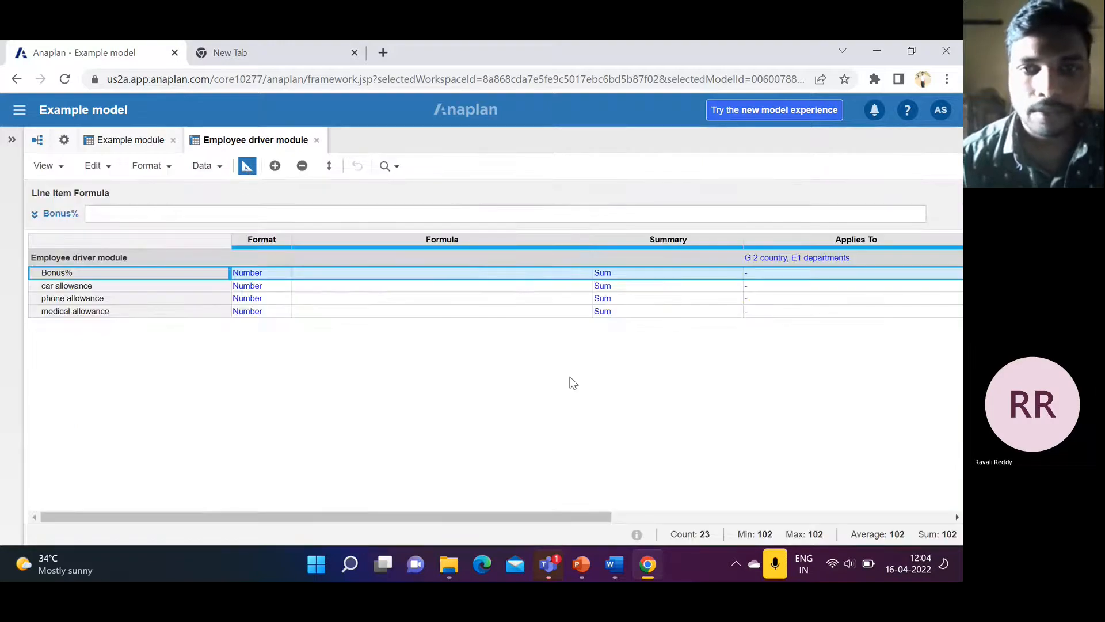
scroll(570, 377, right, 5)
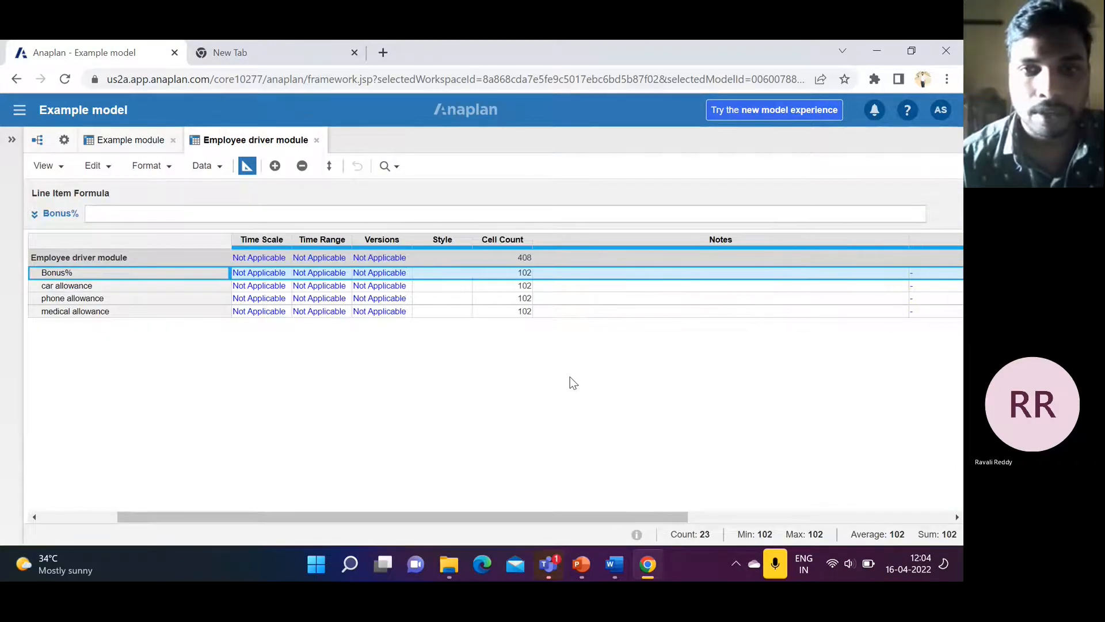
click(509, 274)
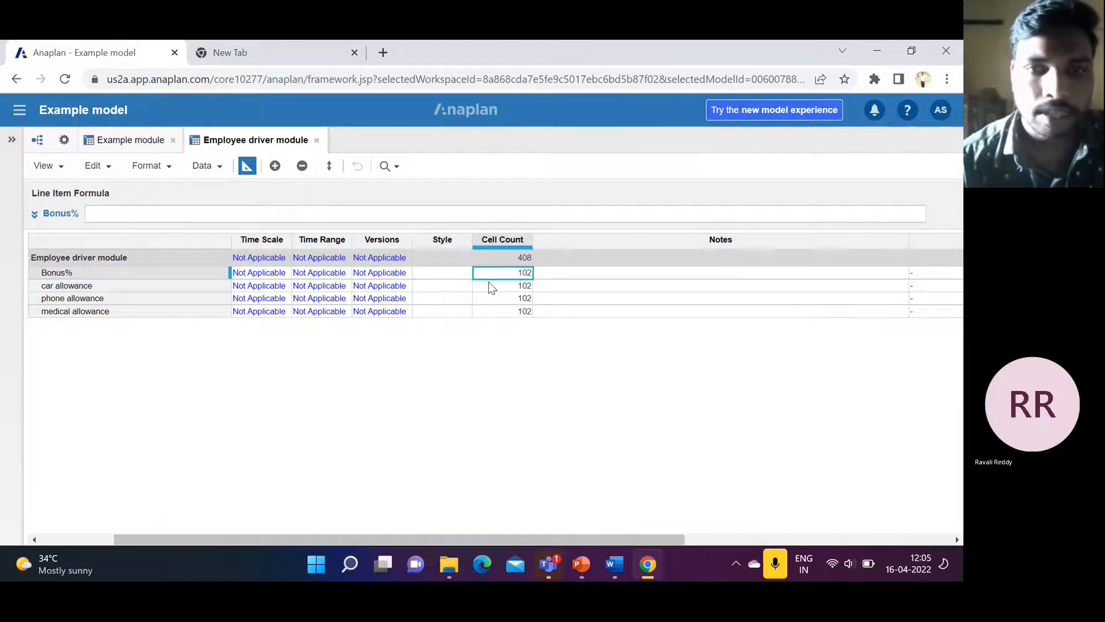
click(489, 286)
click(508, 276)
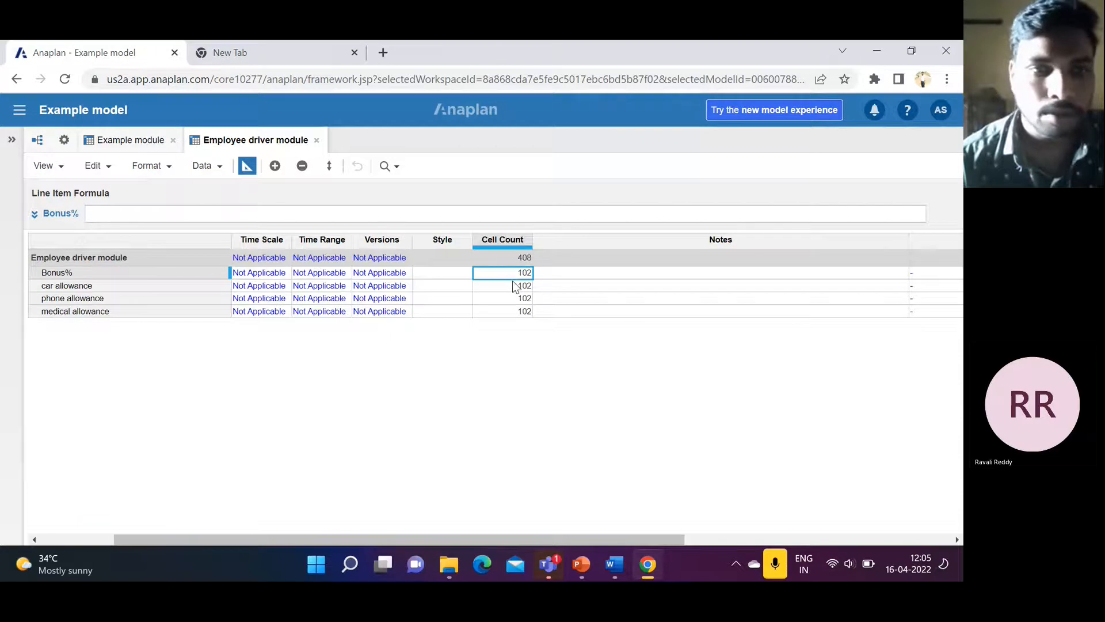
click(509, 288)
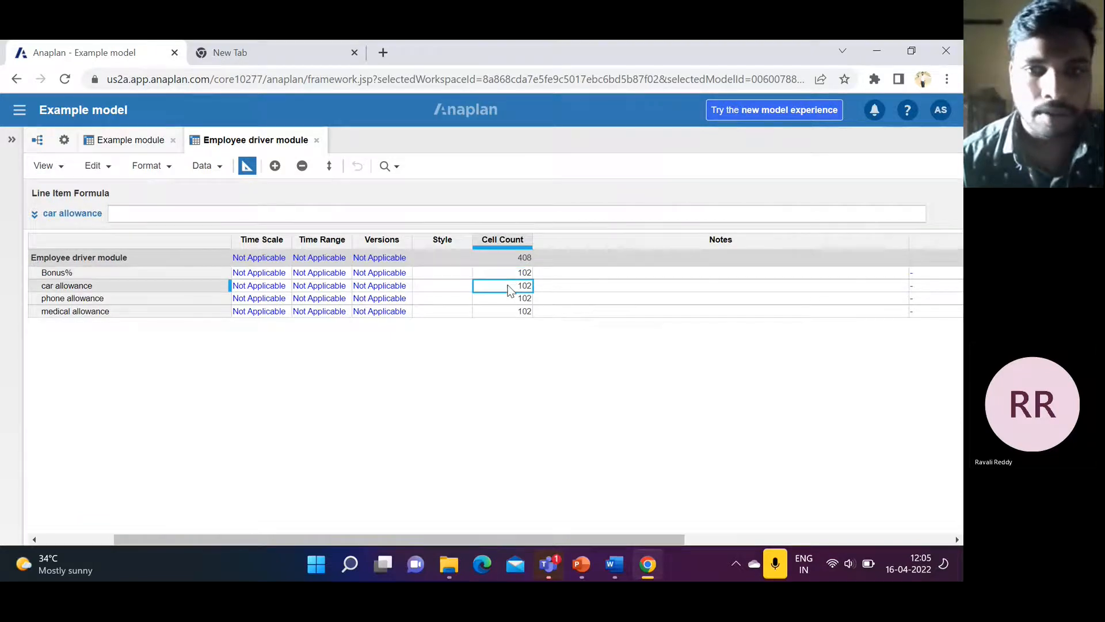
click(498, 259)
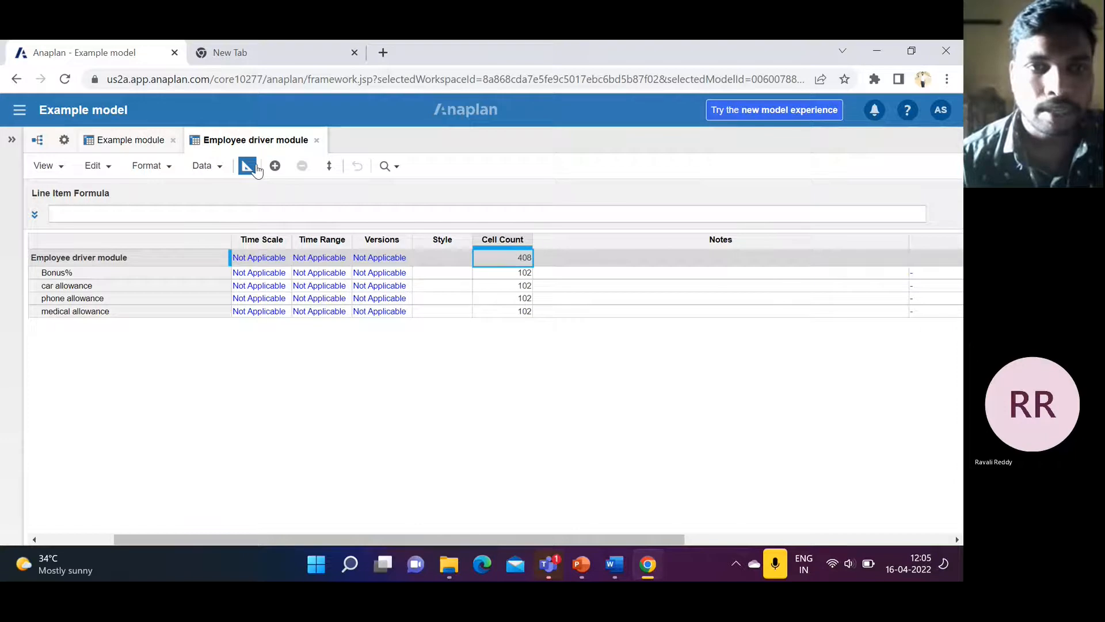
click(247, 166)
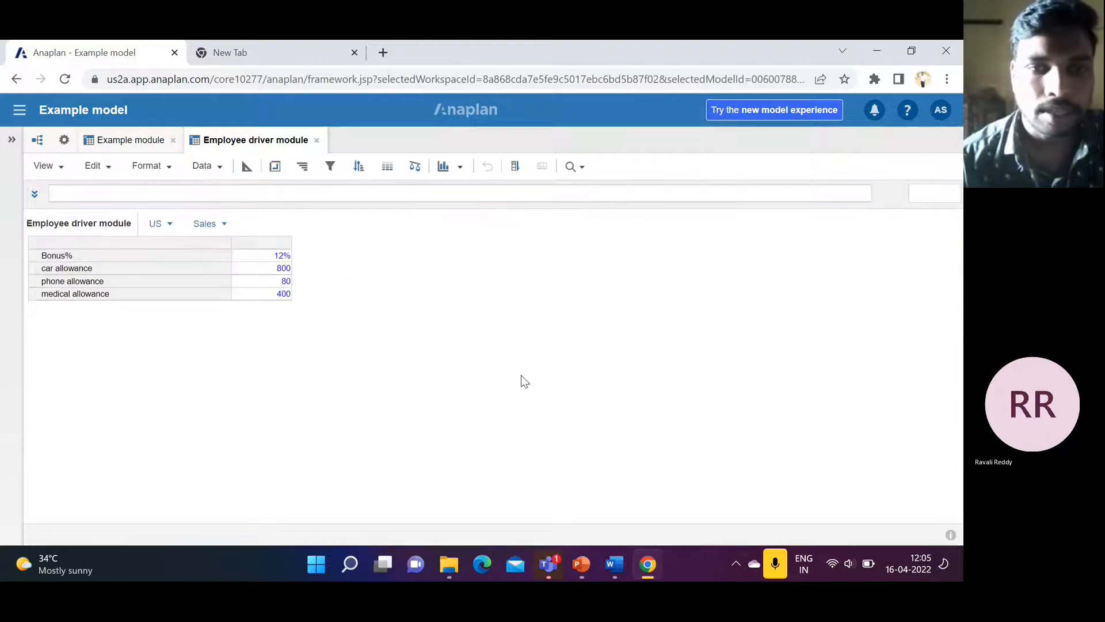
Step: Switch to the PowerPoint presentation on Anaplan and show the Model History slide
mouse_move(580, 567)
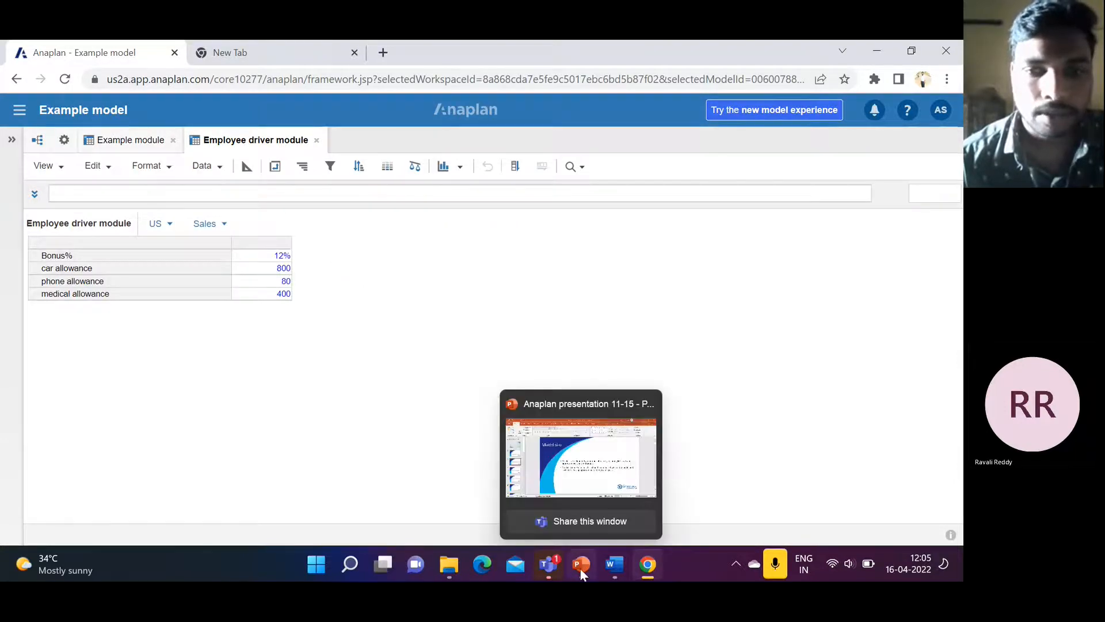
click(568, 467)
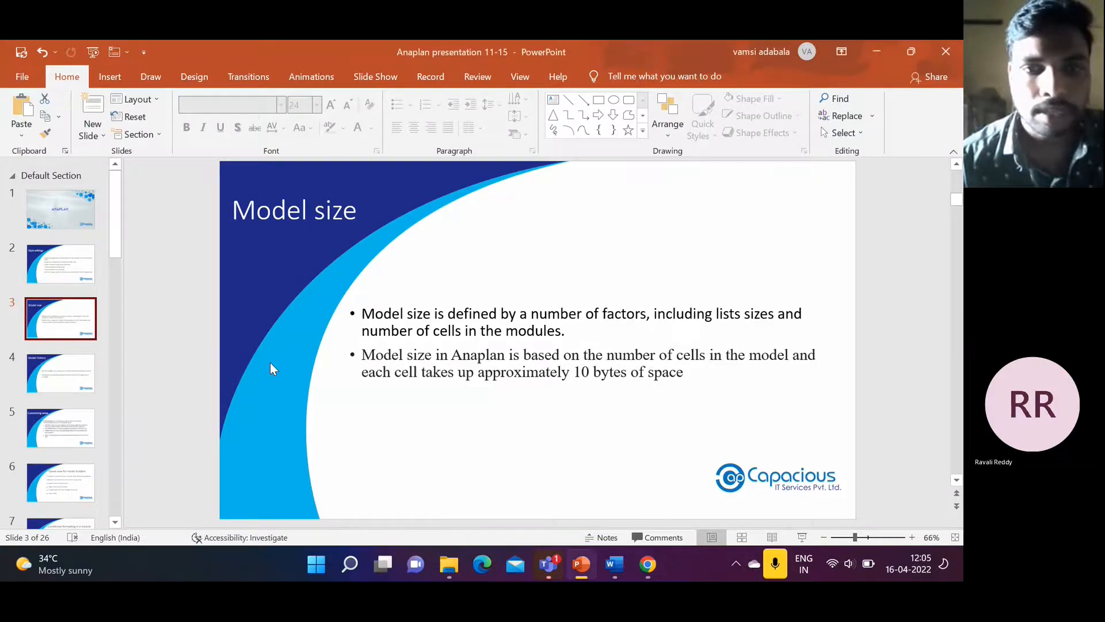
scroll(271, 362, down, 1)
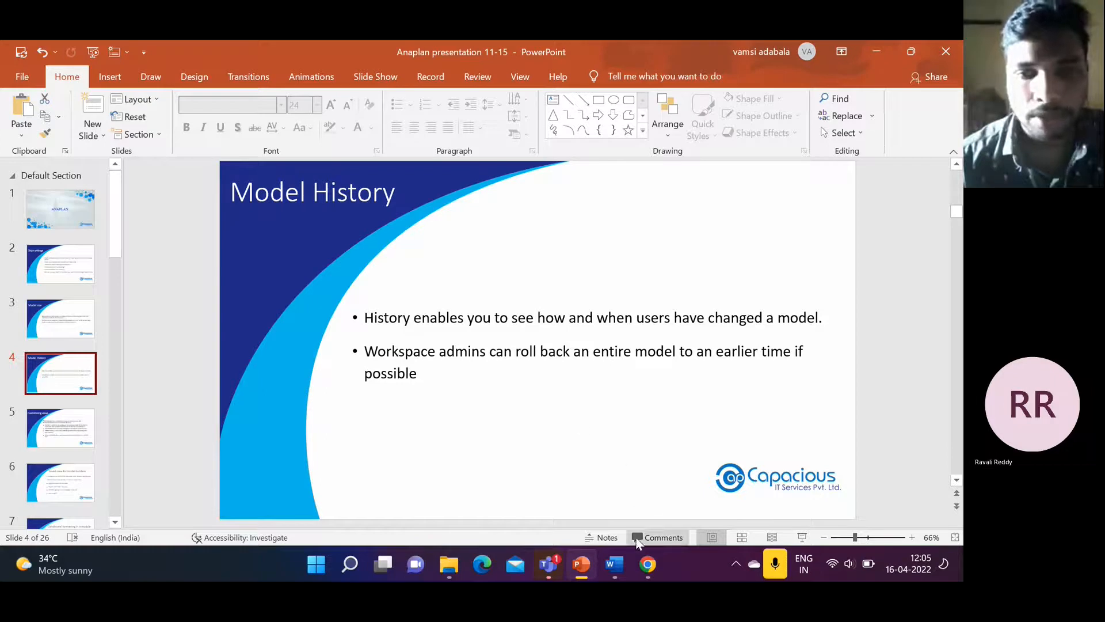
Step: Switch back to Anaplan in Chrome and open the History page of Example model's settings
mouse_move(647, 564)
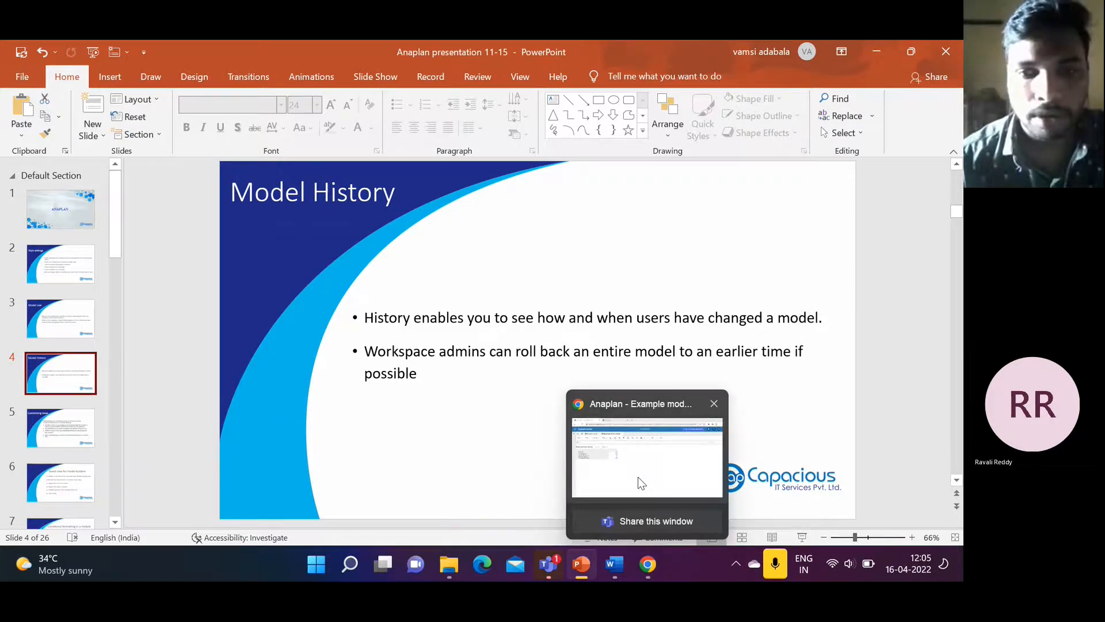
click(637, 477)
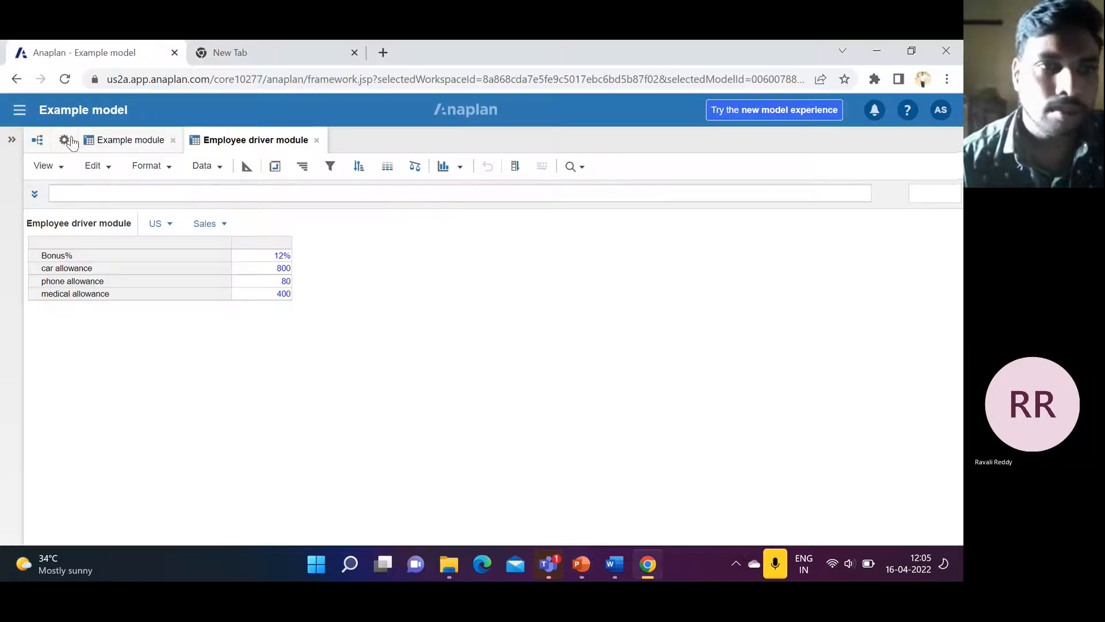
click(65, 141)
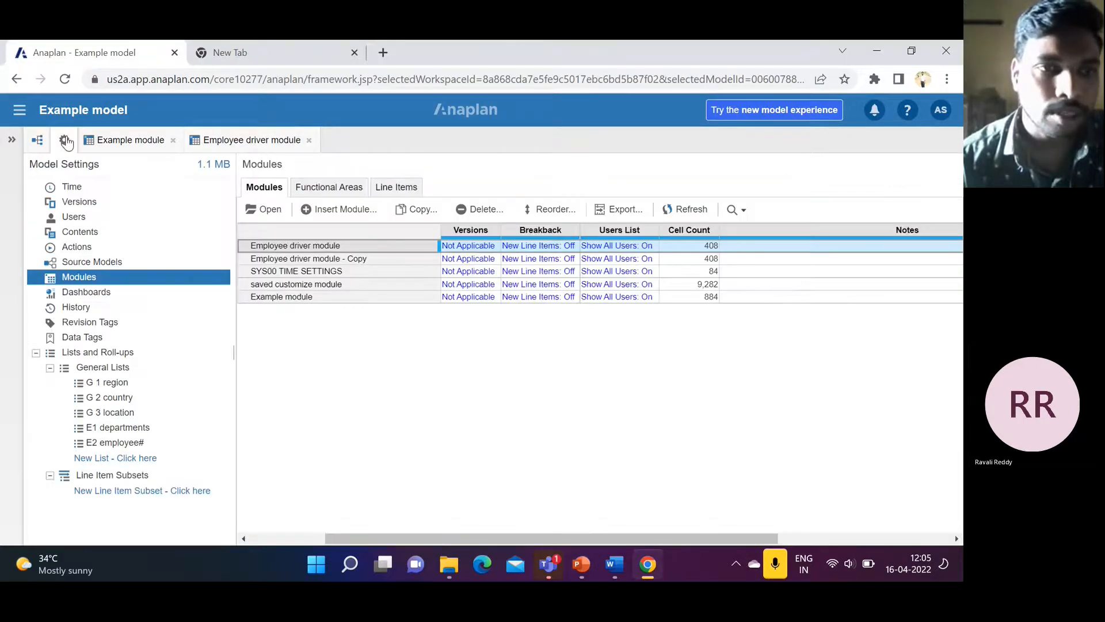
click(75, 306)
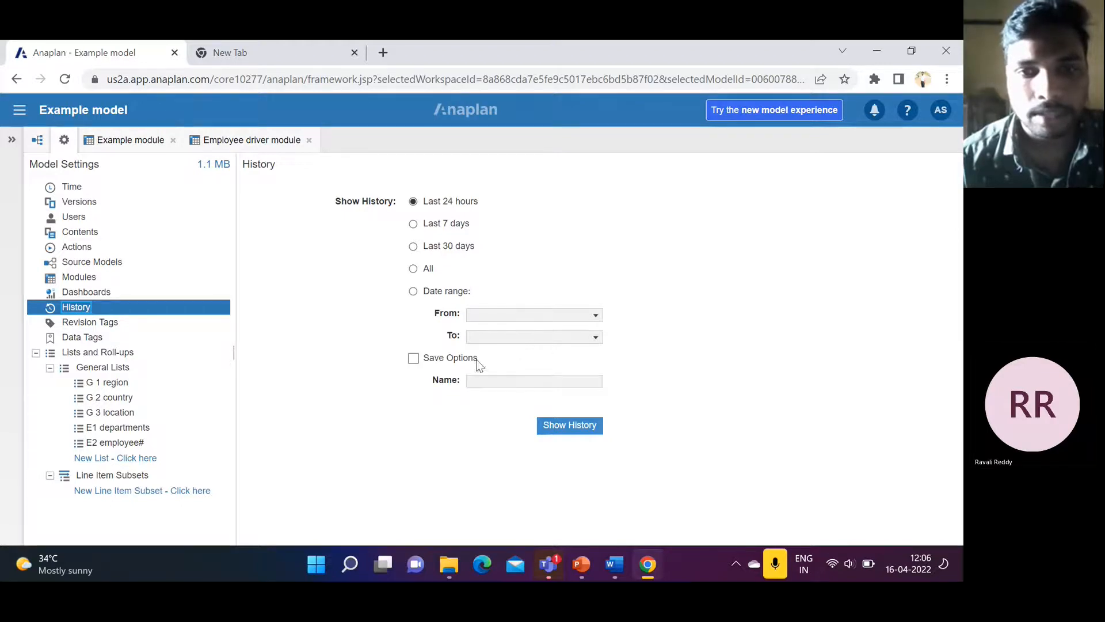
Step: Show the model history for the last 7 days and export it to a text file, dismissing the download notice
click(413, 224)
click(562, 426)
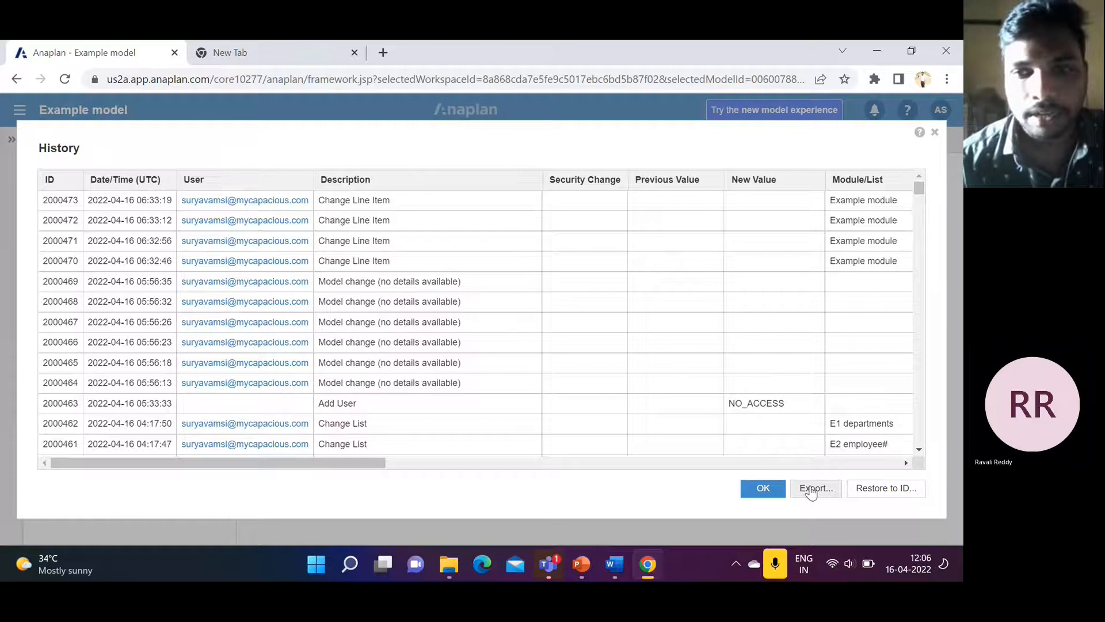
click(812, 489)
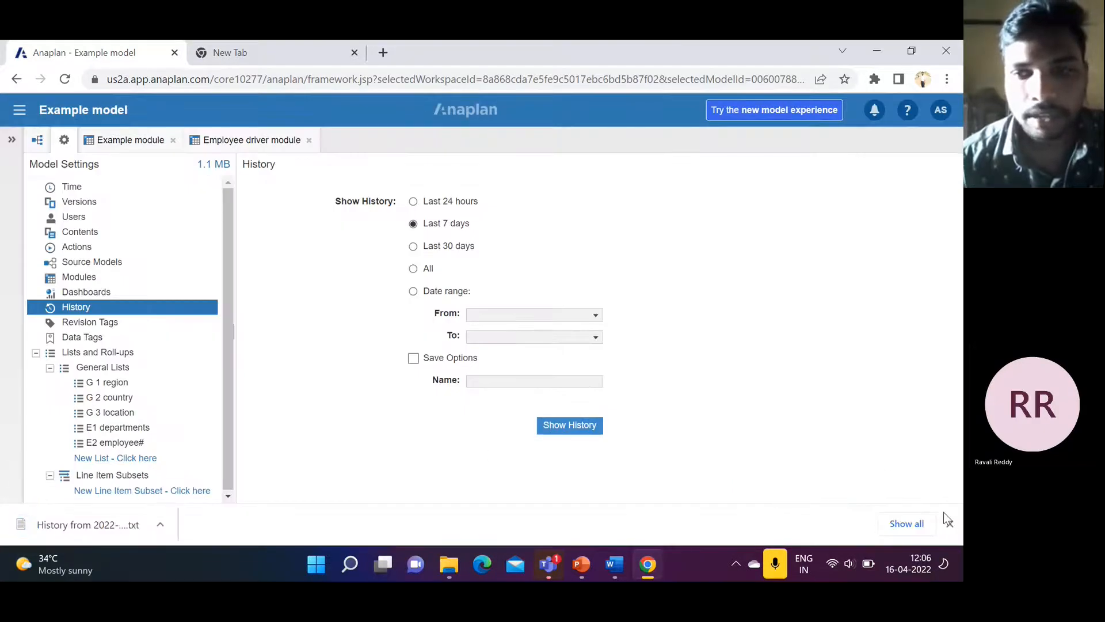
click(949, 523)
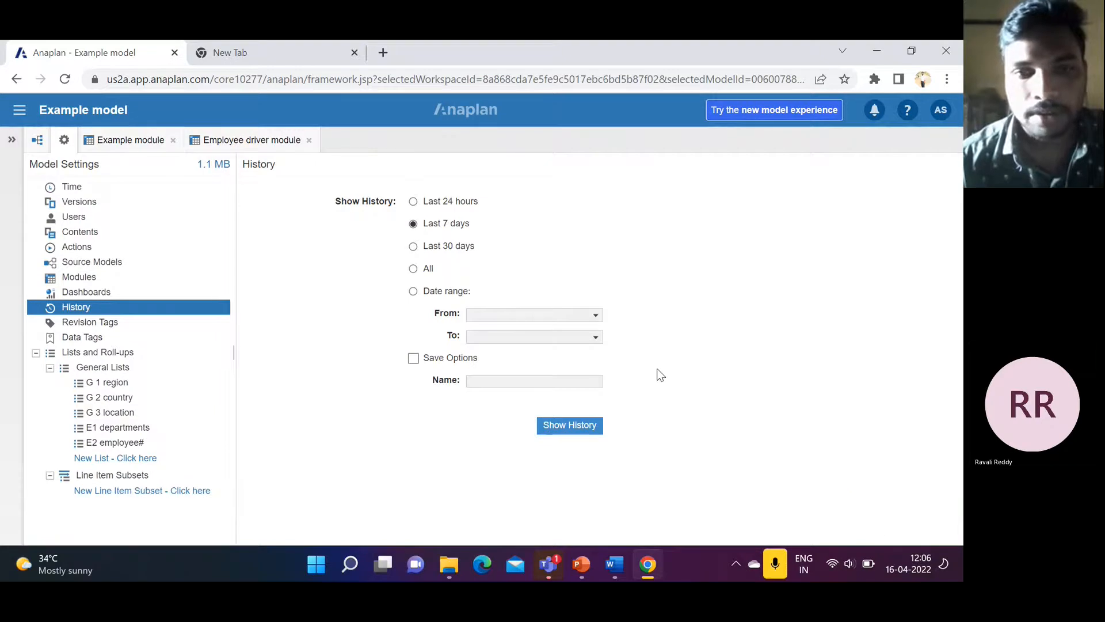
Step: Restore Example model to history ID 2000473 from the last 7 days' history
click(567, 427)
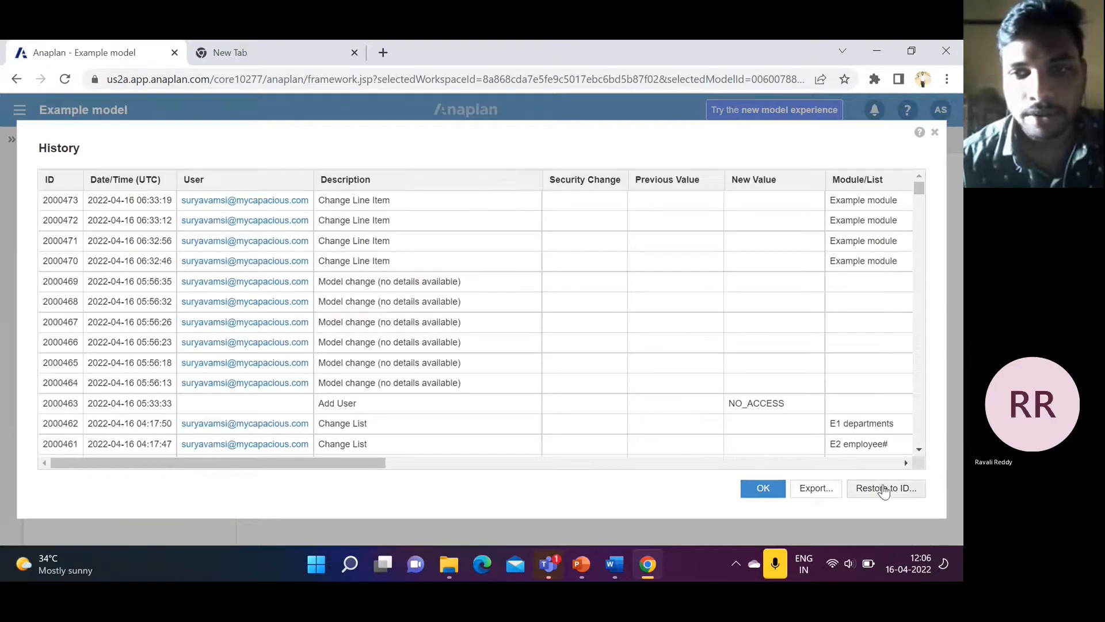
click(884, 489)
text(2000472)
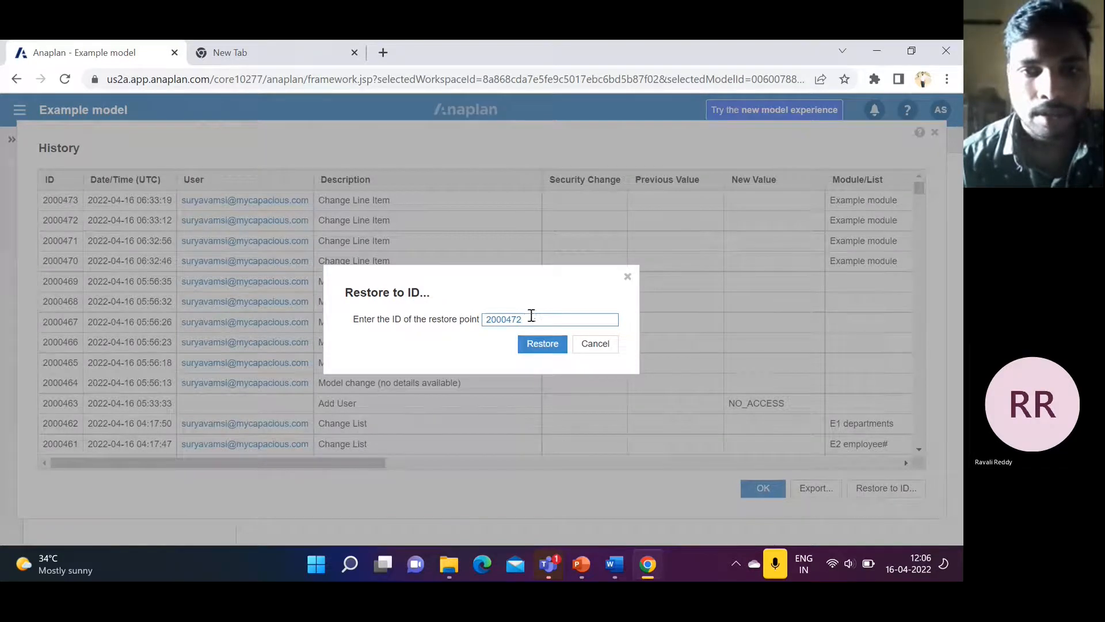
key(BackSpace)
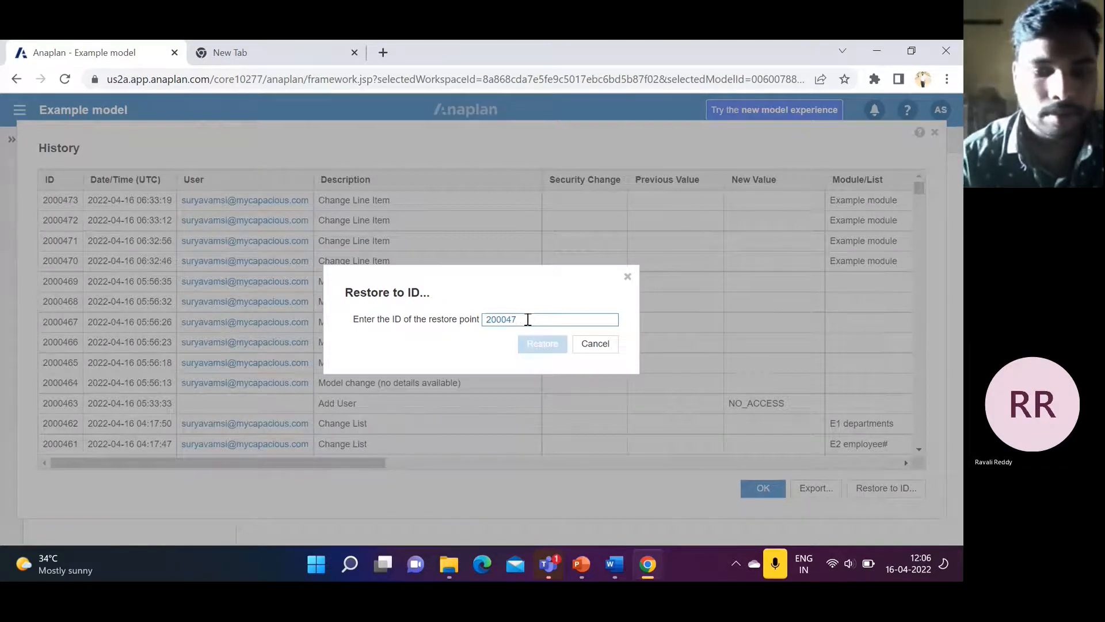
text(3)
click(542, 344)
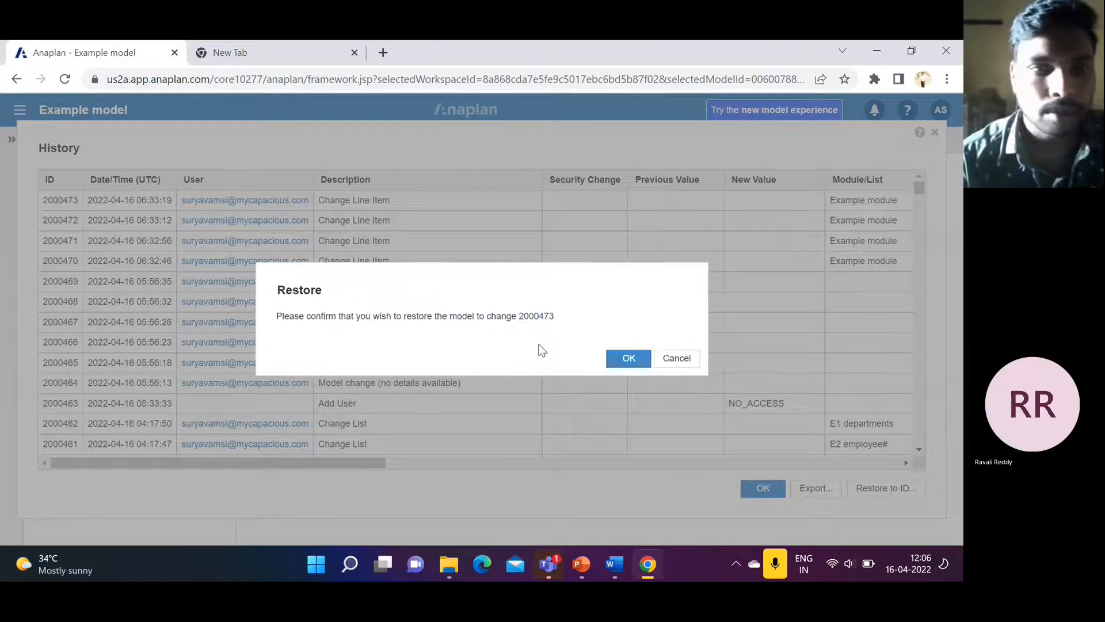
click(630, 359)
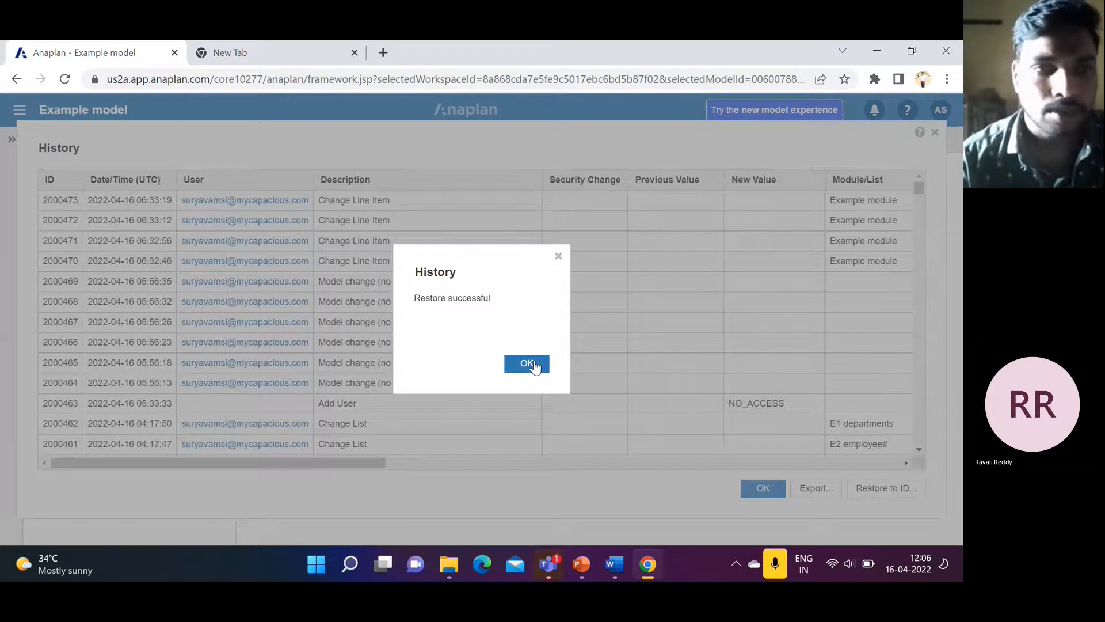
click(527, 364)
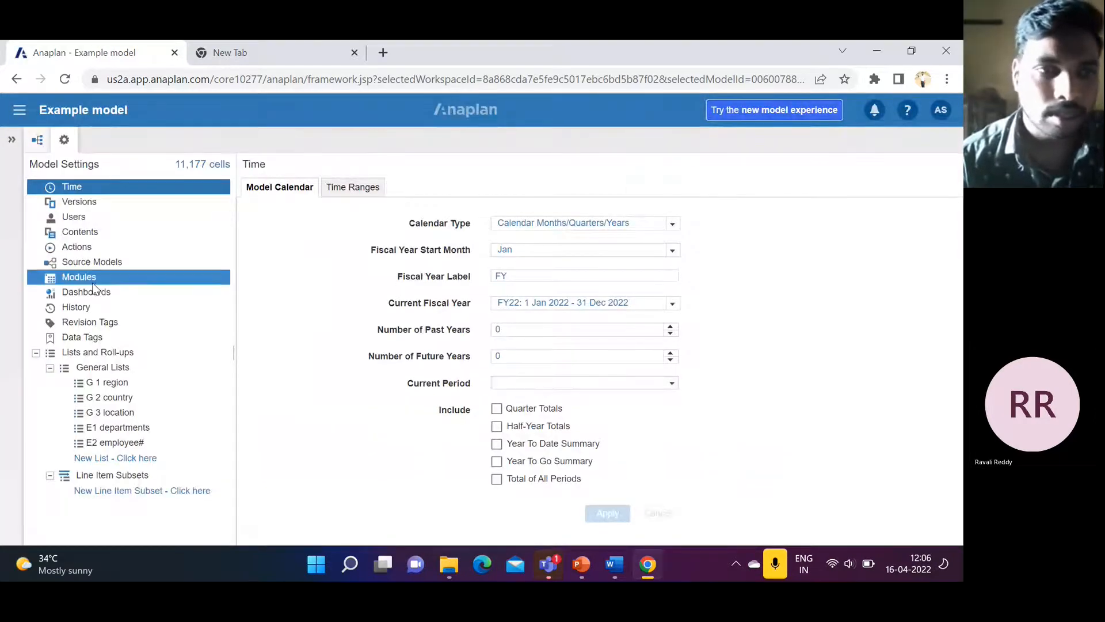
Step: Review the model history for the last 24 hours, close it and open the module list
click(89, 306)
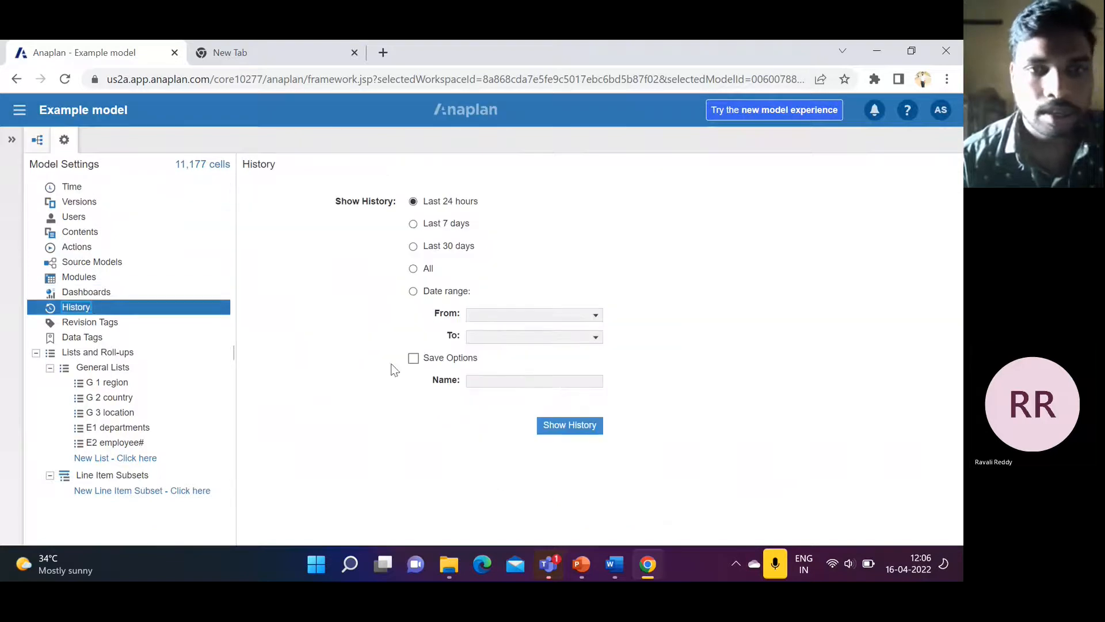
click(571, 426)
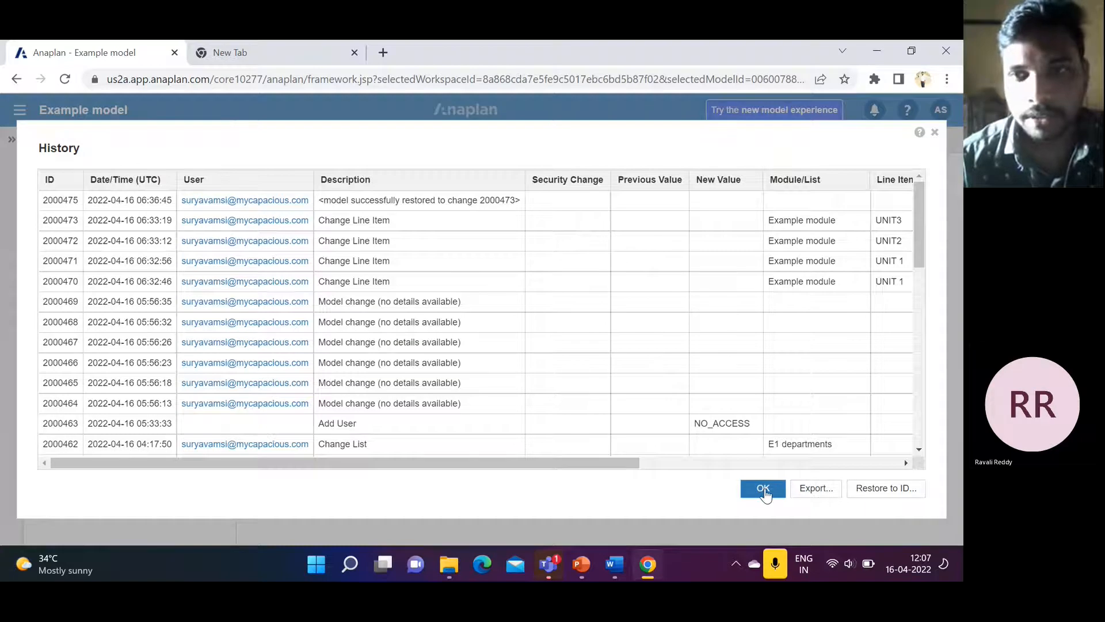
click(935, 133)
click(105, 280)
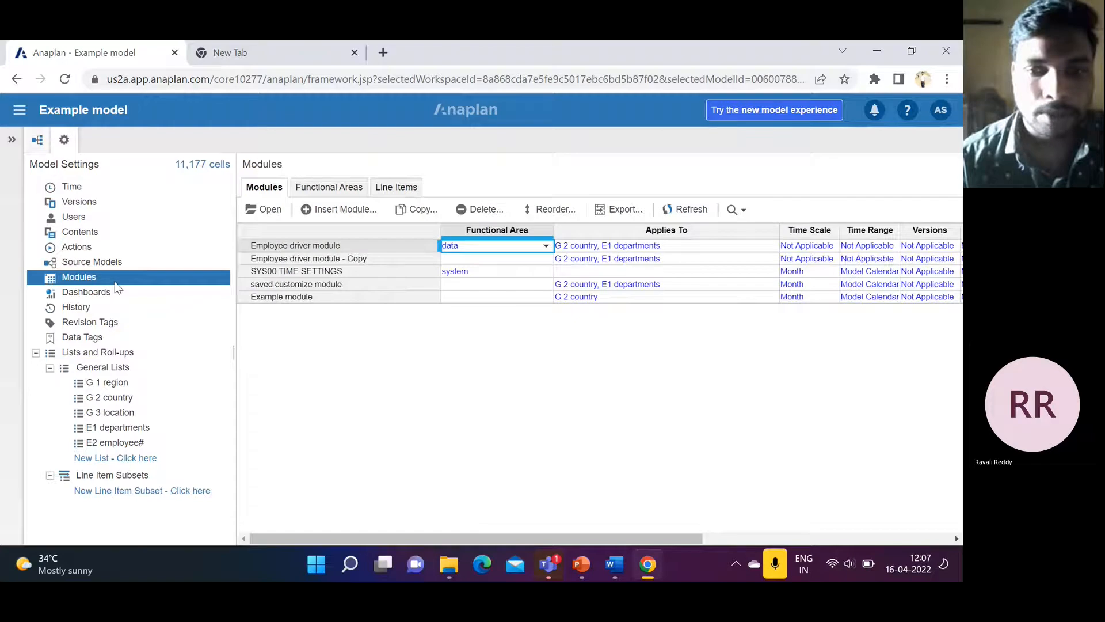
Step: Switch to the PowerPoint presentation and show the Customizing views slide
mouse_move(580, 561)
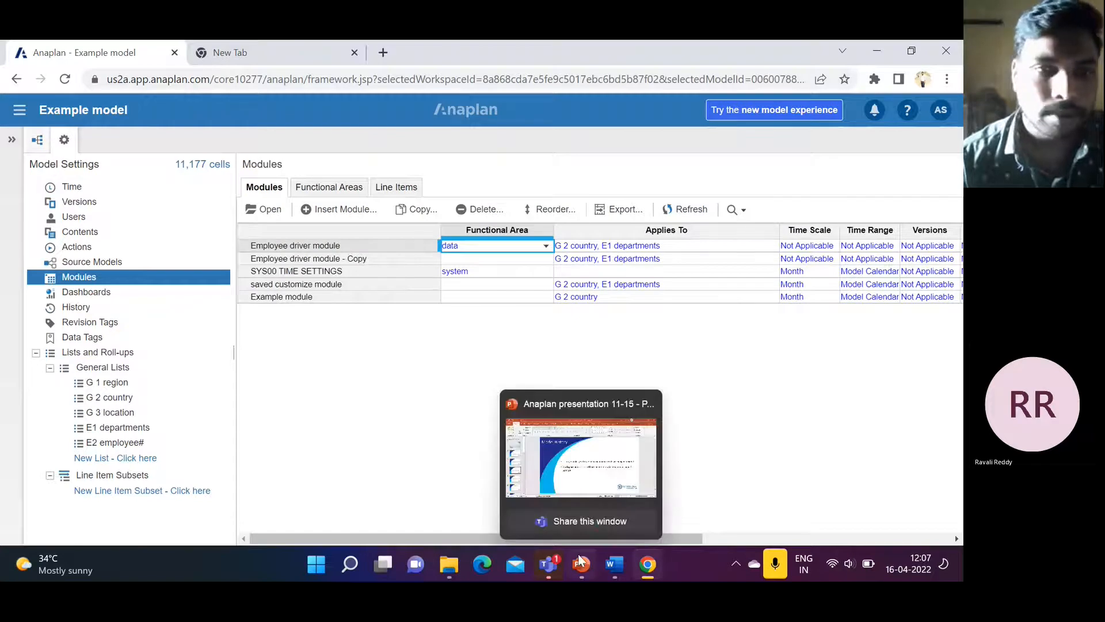
click(580, 561)
click(59, 427)
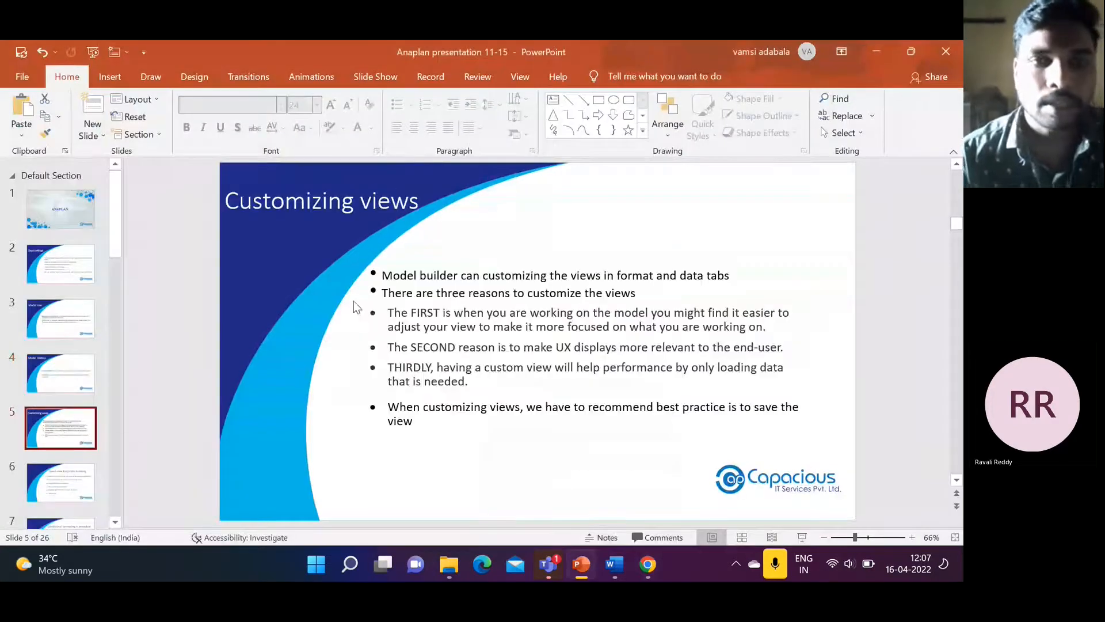
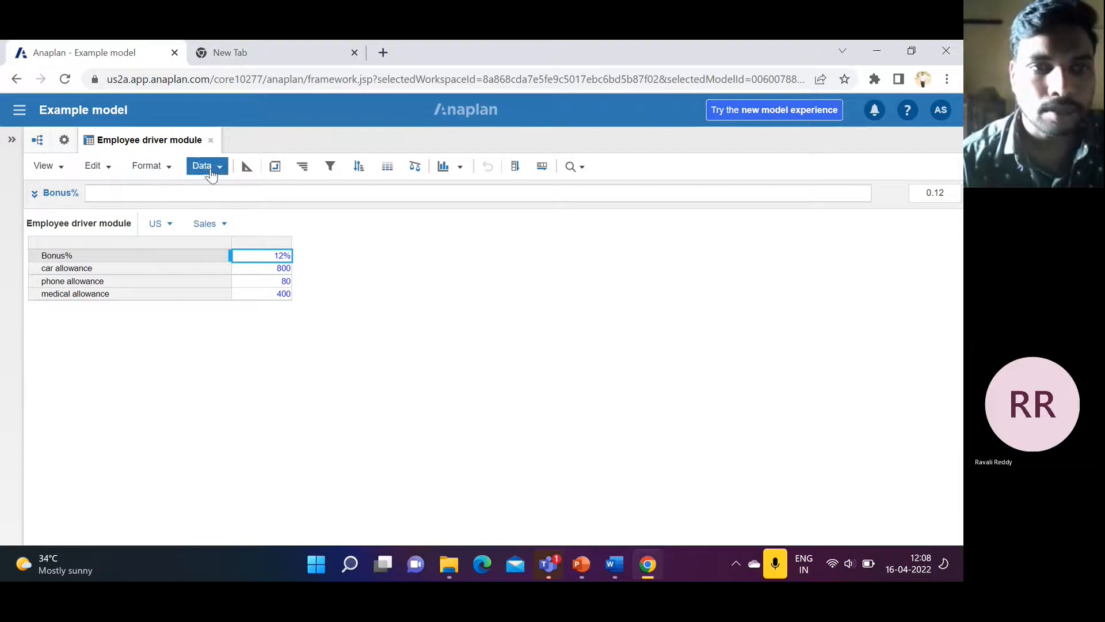
Step: Pivot the Employee driver module to place Line Items on columns and G 2 country on rows, keeping E1 departments on pages
click(276, 172)
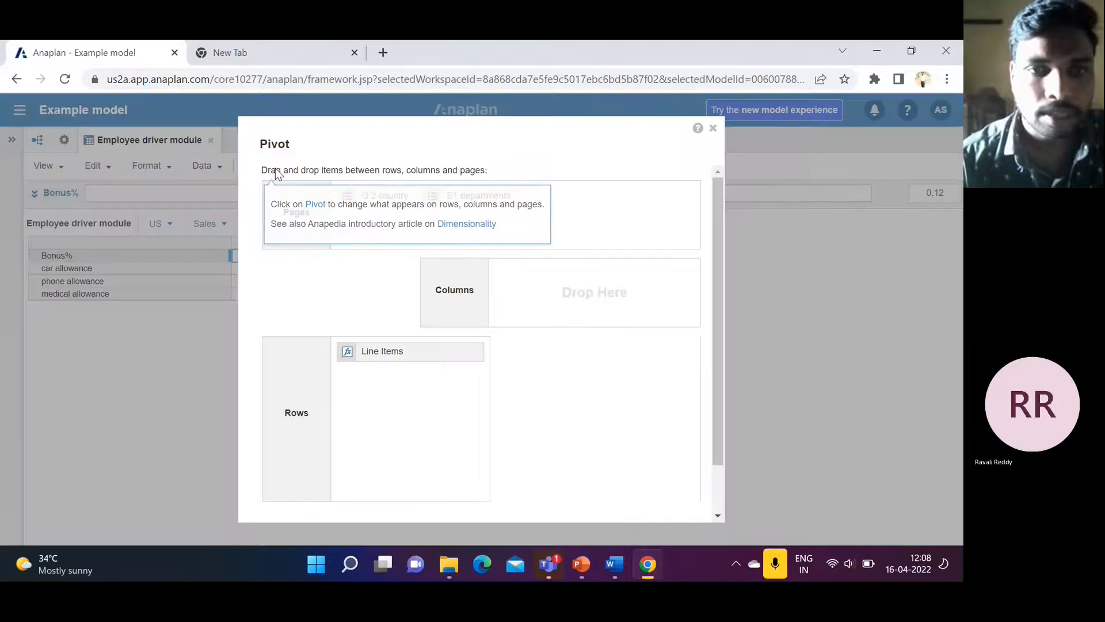
drag(373, 352, 561, 288)
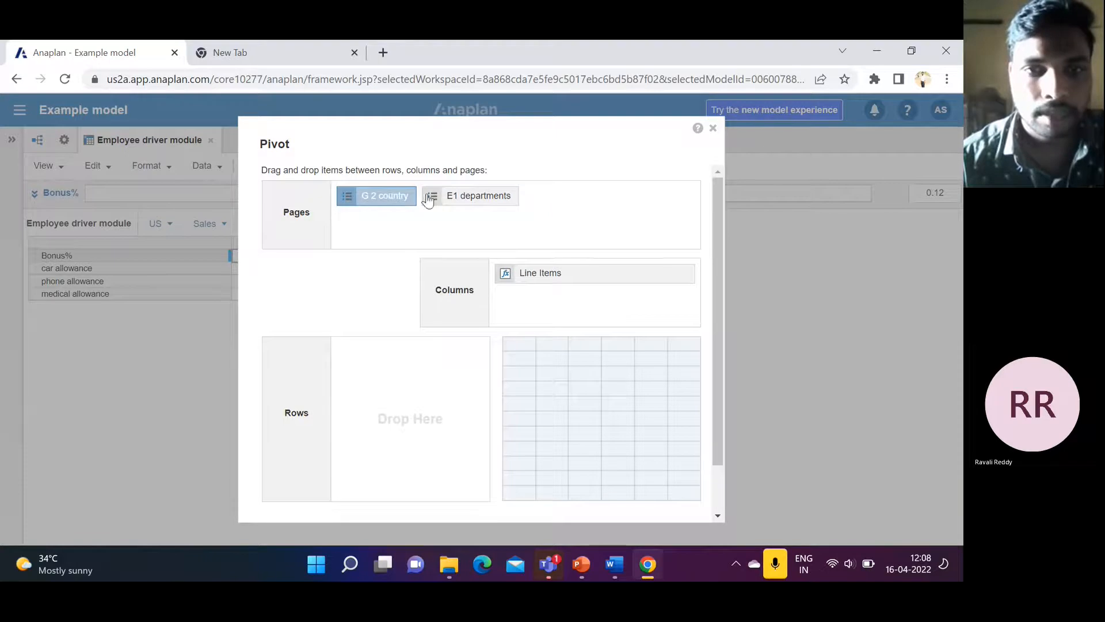
drag(375, 199, 380, 368)
scroll(575, 449, down, 2)
click(628, 494)
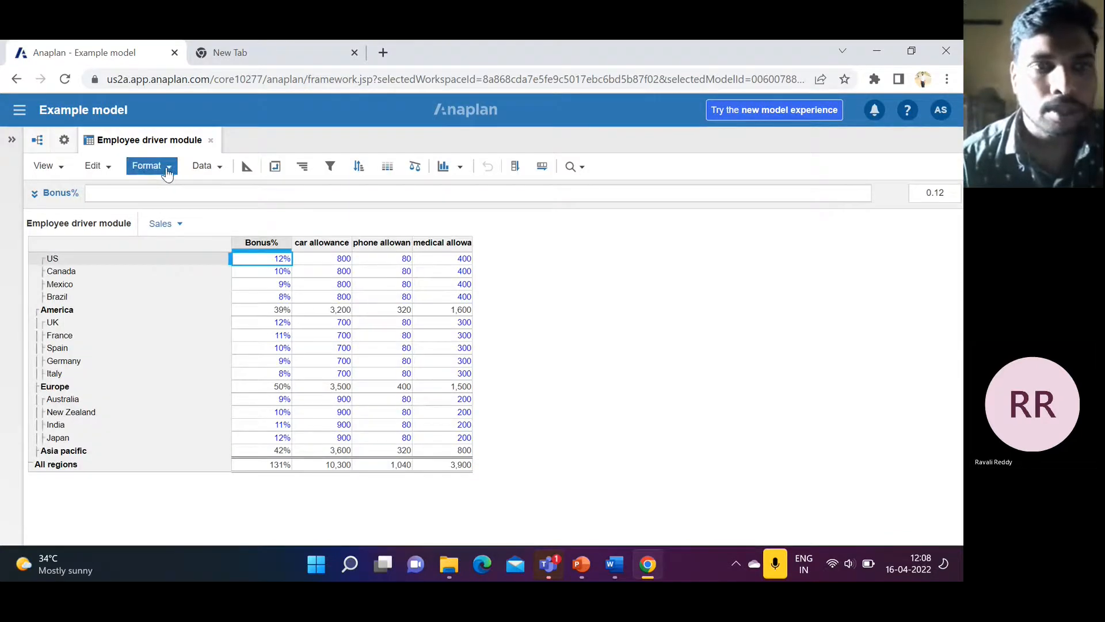
click(173, 172)
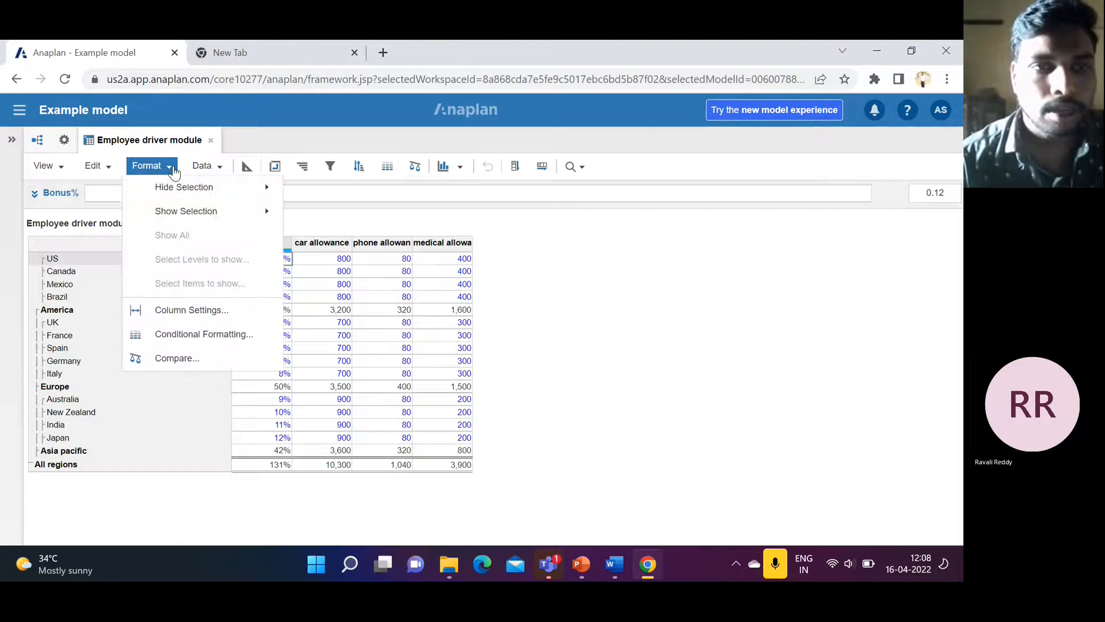
mouse_move(182, 190)
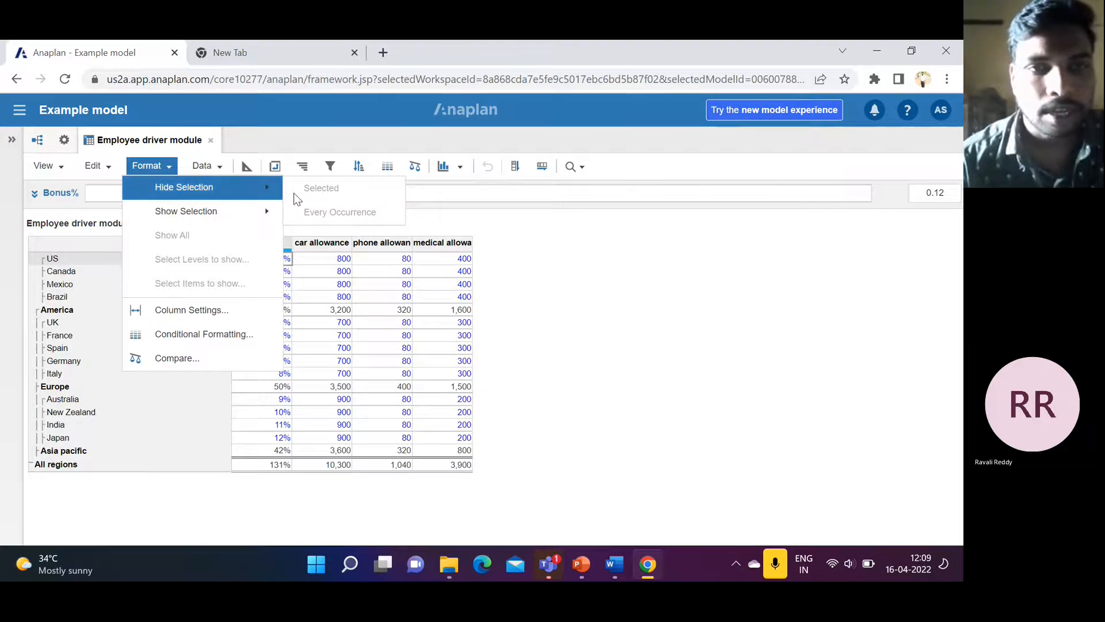
click(512, 298)
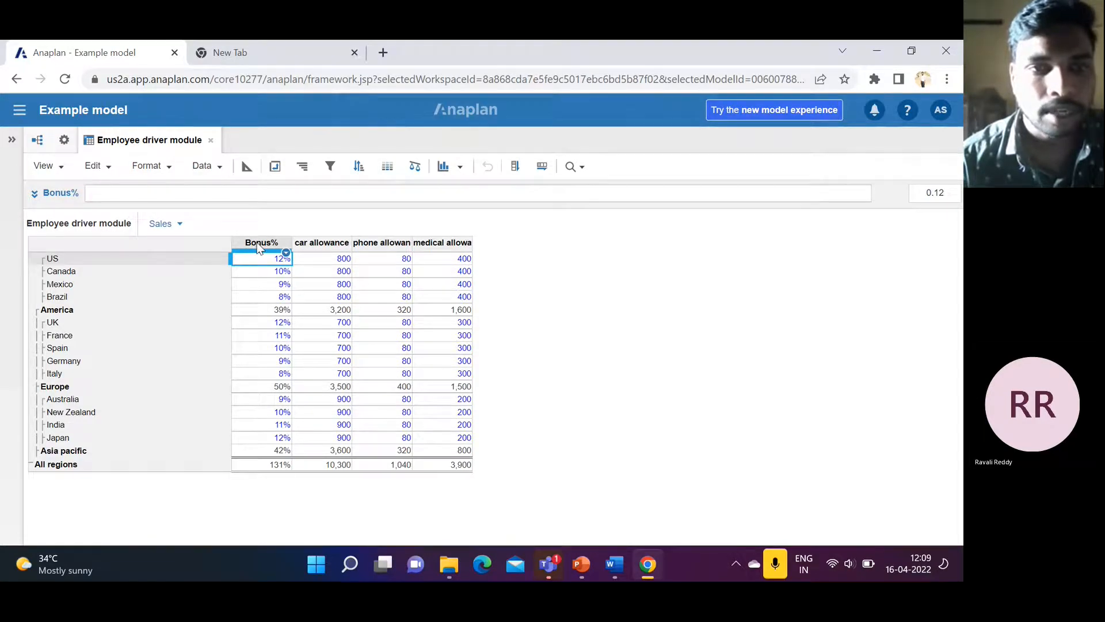
Step: Hide the Bonus% column in the Employee driver module and check the options for showing hidden items
click(258, 246)
click(171, 172)
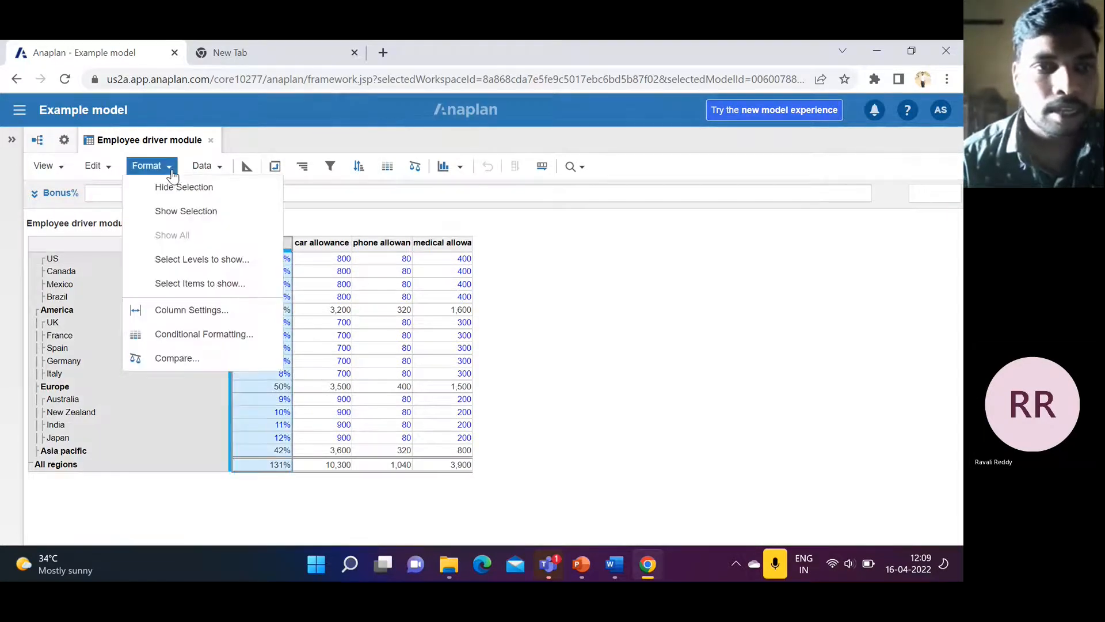
click(185, 190)
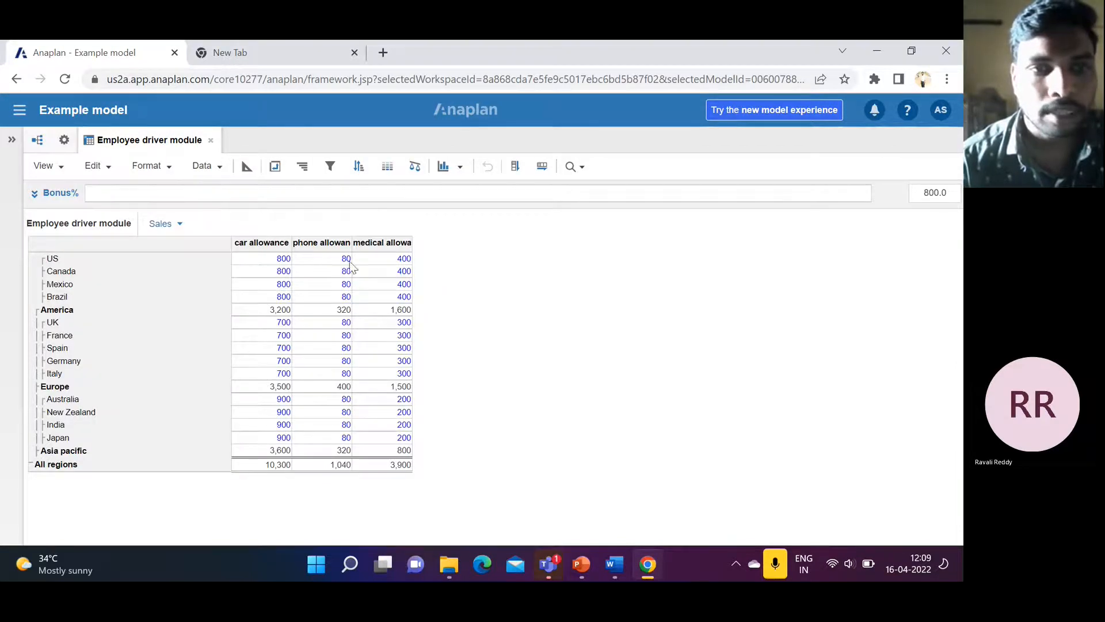
click(167, 170)
mouse_move(188, 213)
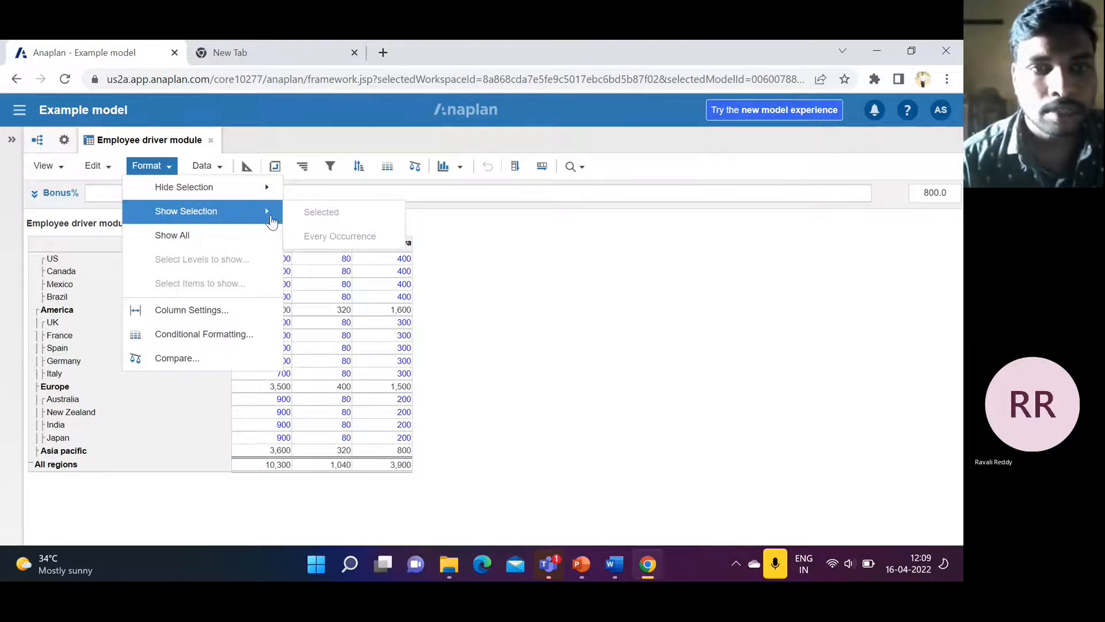
click(453, 280)
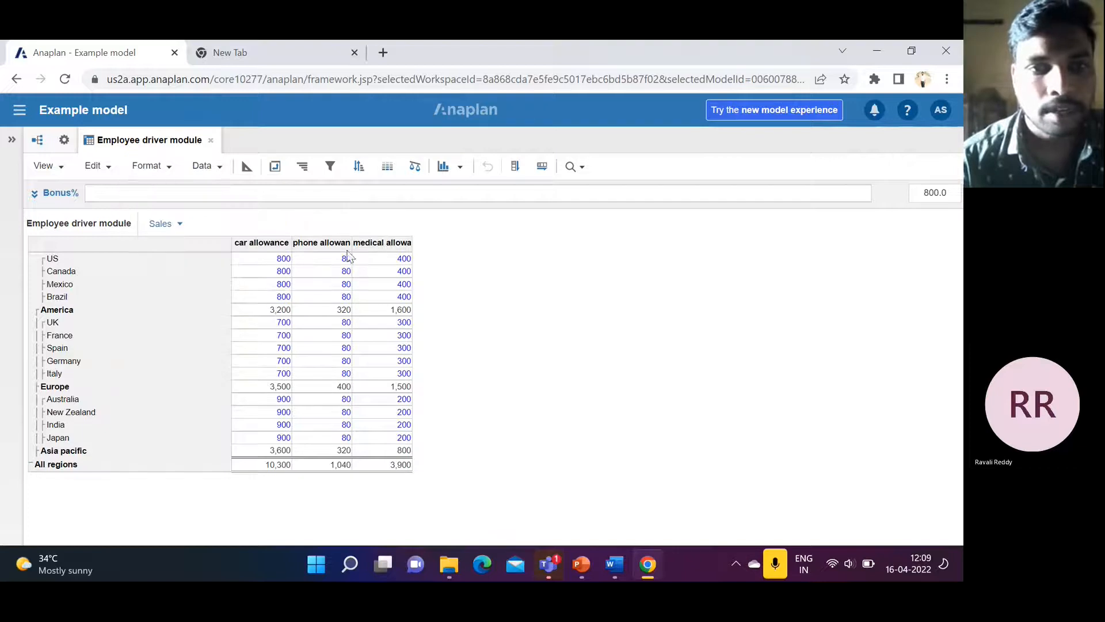
Step: Select the phone allowance and car allowance columns and show only that selection in the grid
click(270, 244)
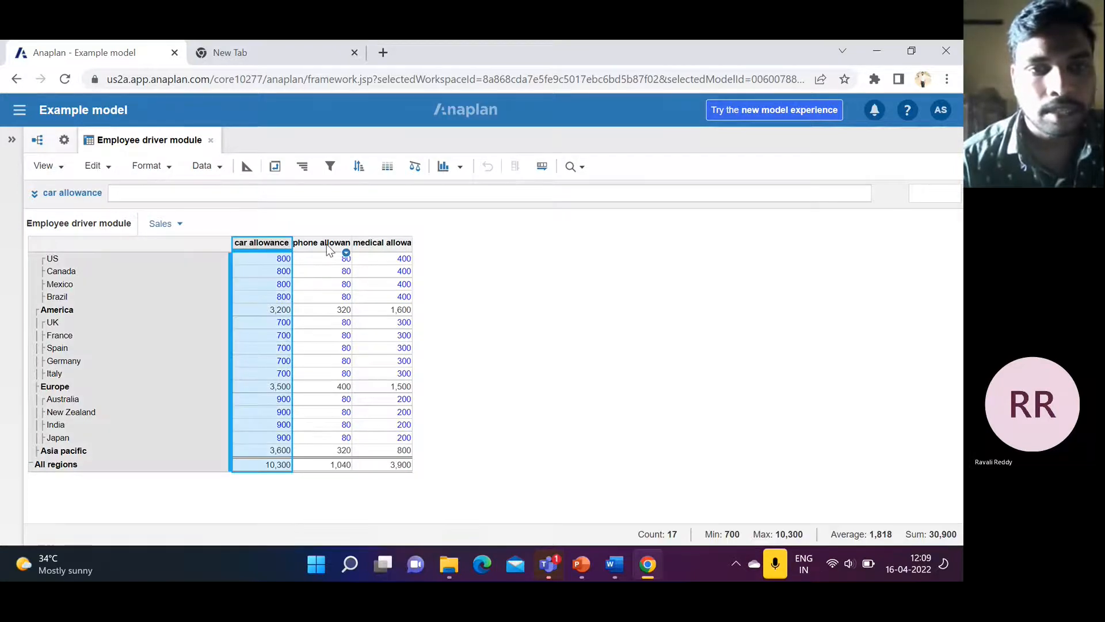
key(Right)
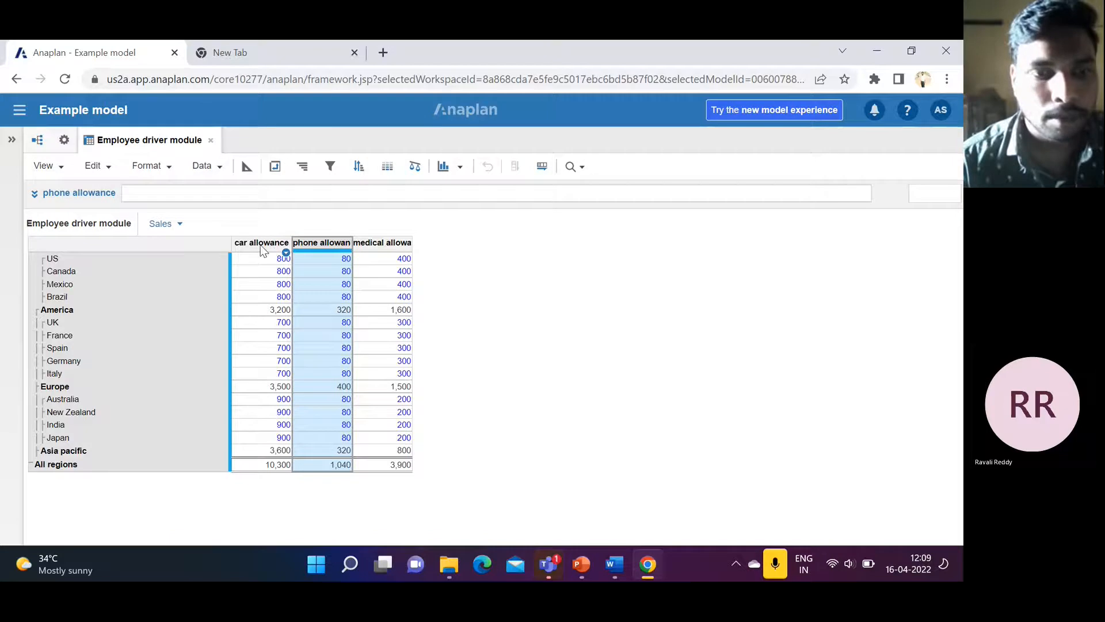
shift+click(261, 248)
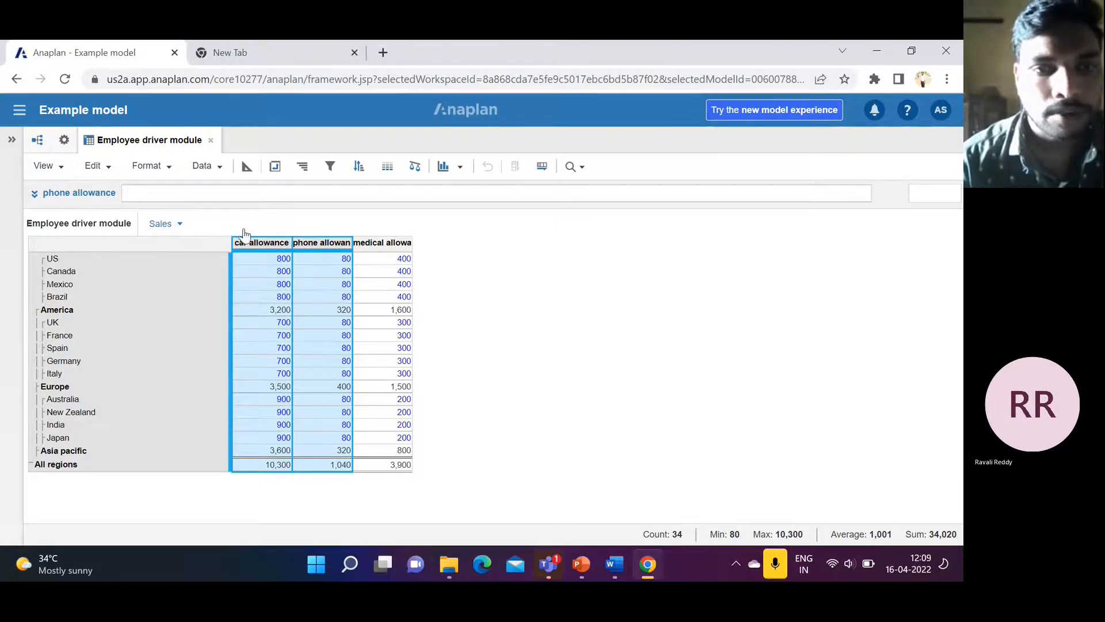
click(151, 165)
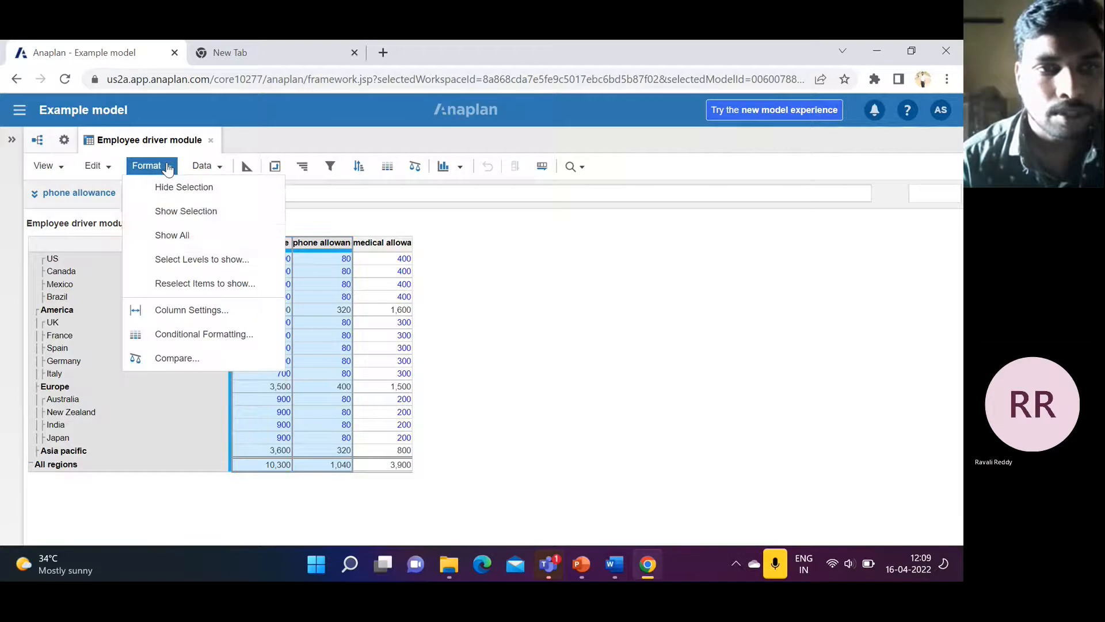
click(190, 211)
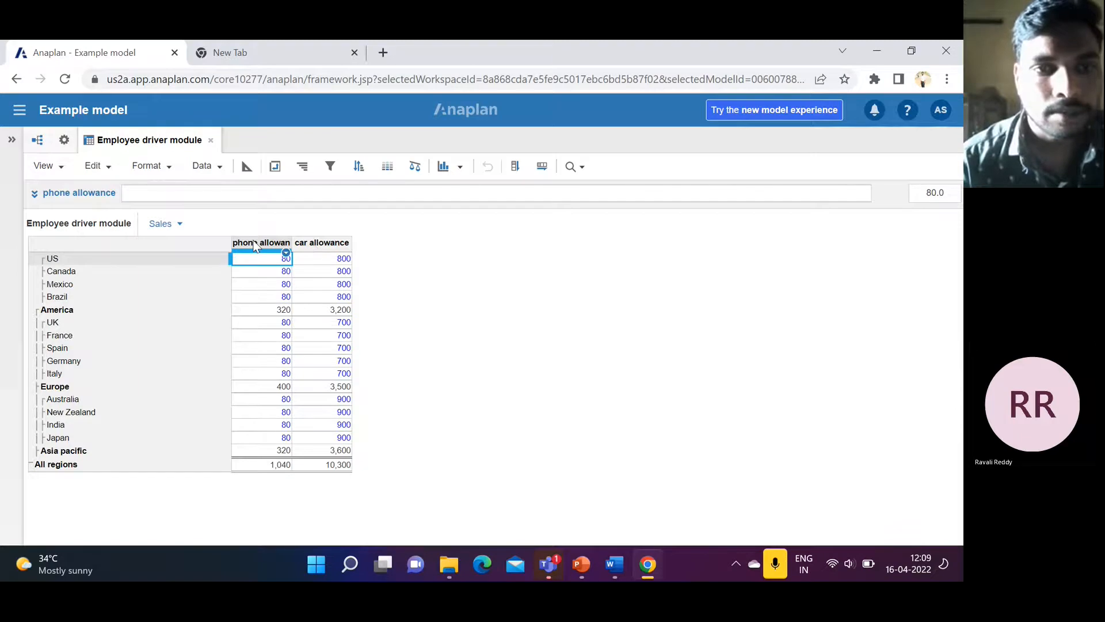
Step: Show all line item columns in the Employee driver module again
click(256, 245)
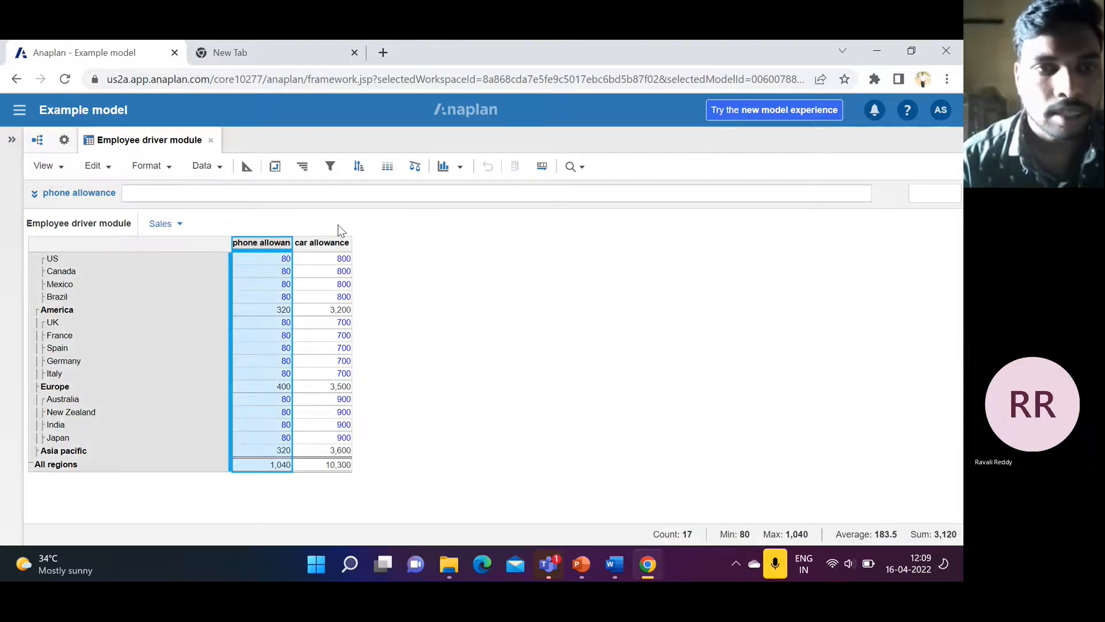
click(168, 168)
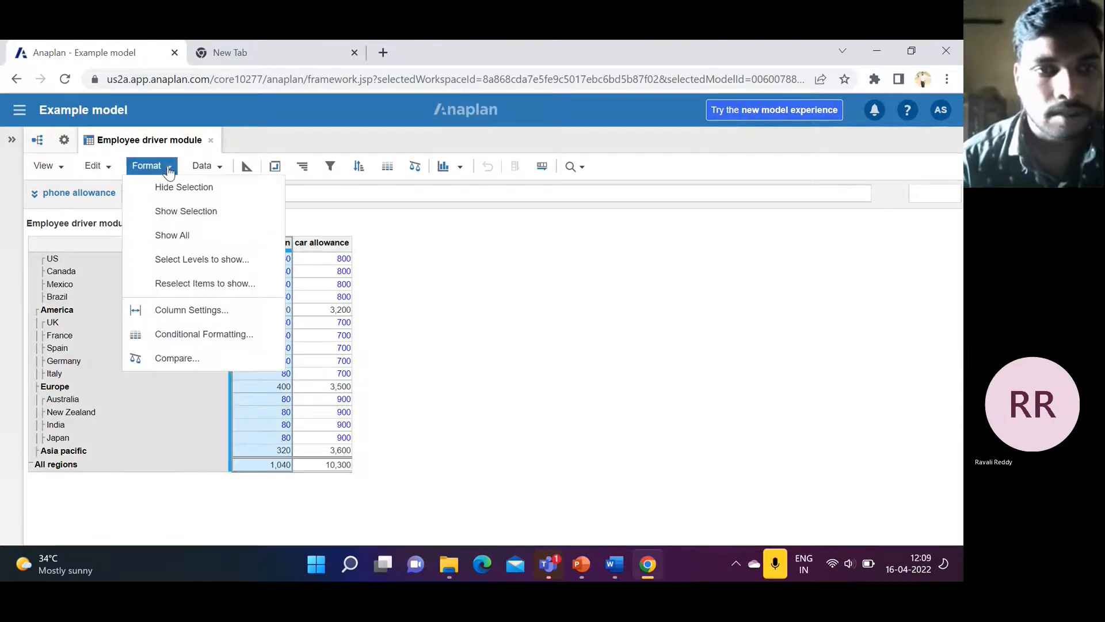
click(190, 238)
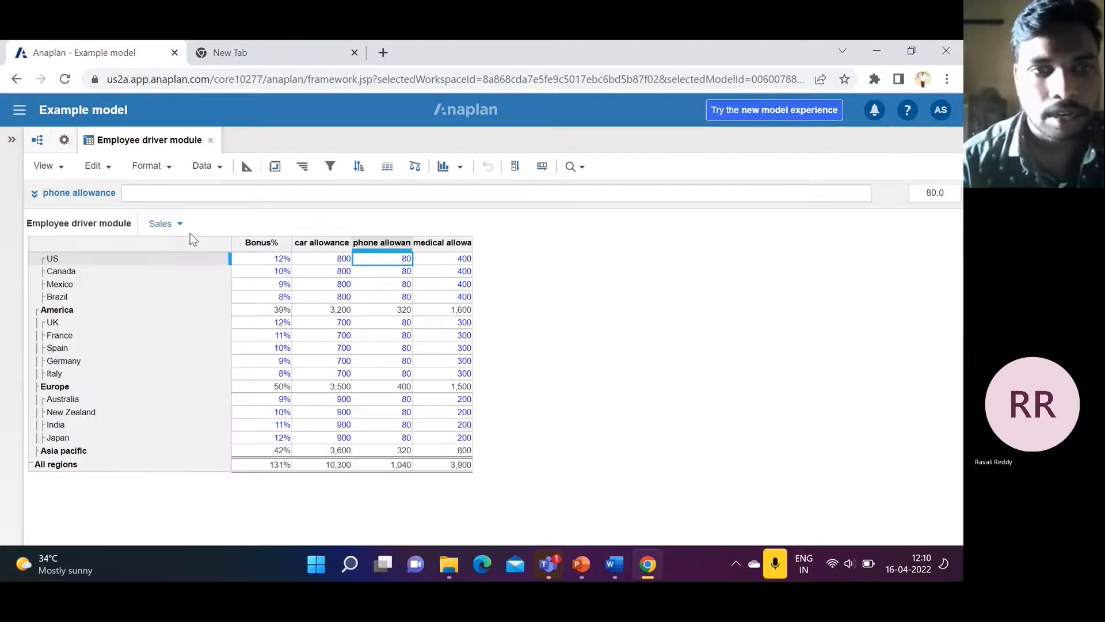
Step: Try a default column width of 110 px in the column settings and close them without applying it
click(165, 169)
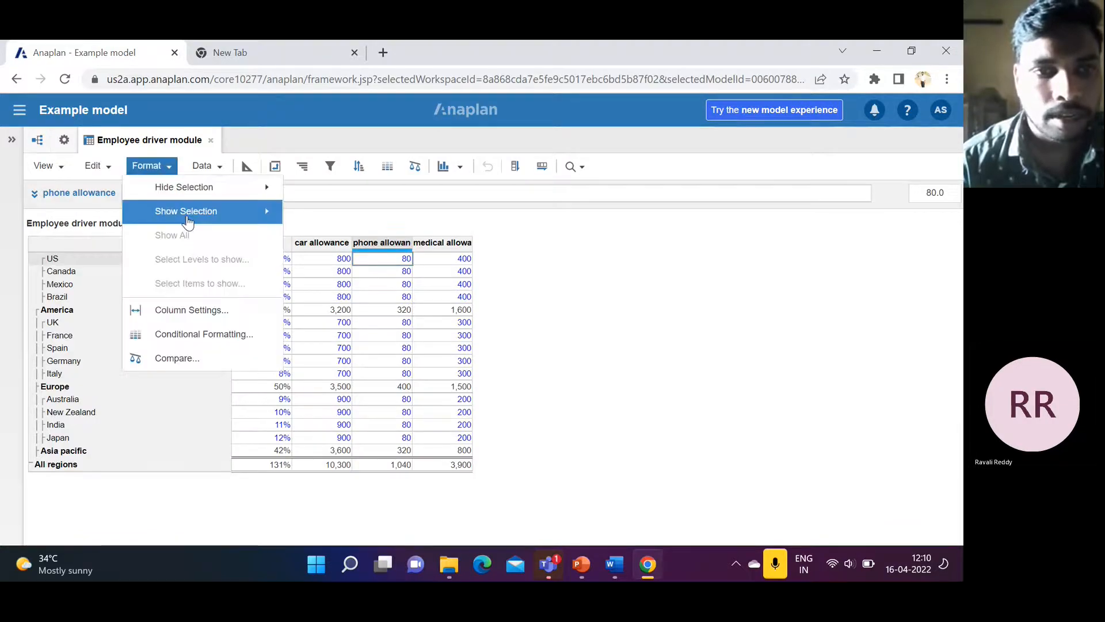
click(205, 310)
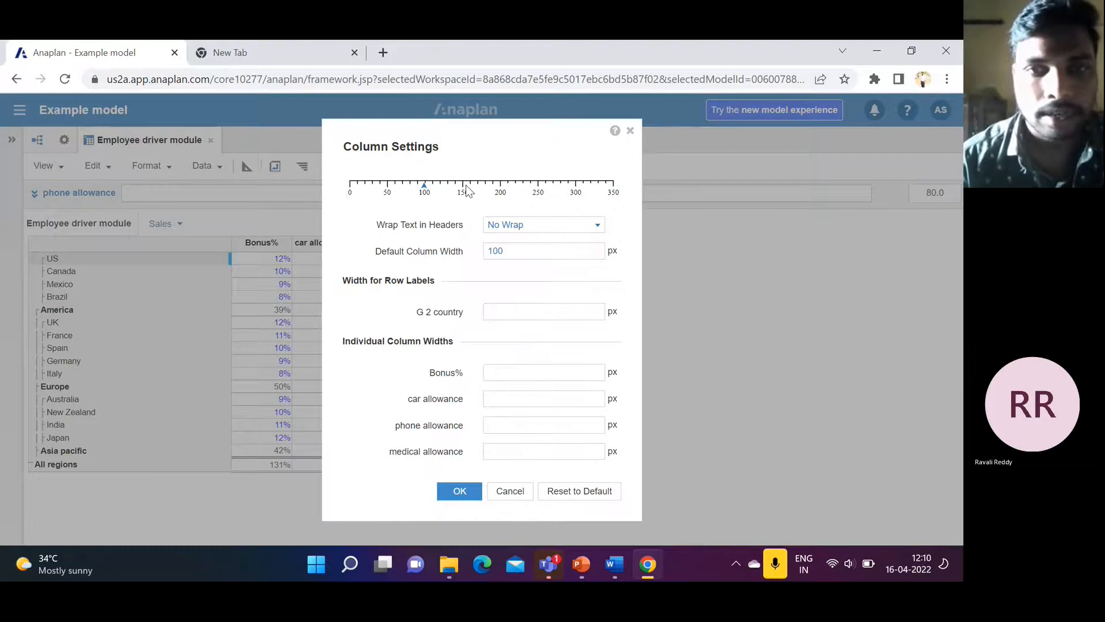
click(430, 185)
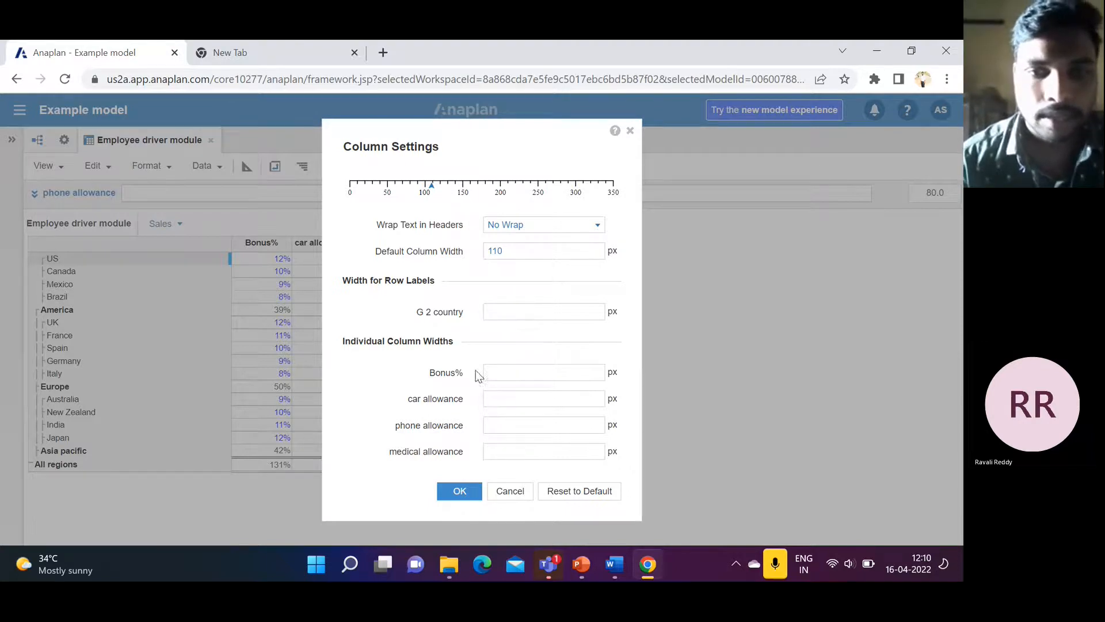
click(501, 374)
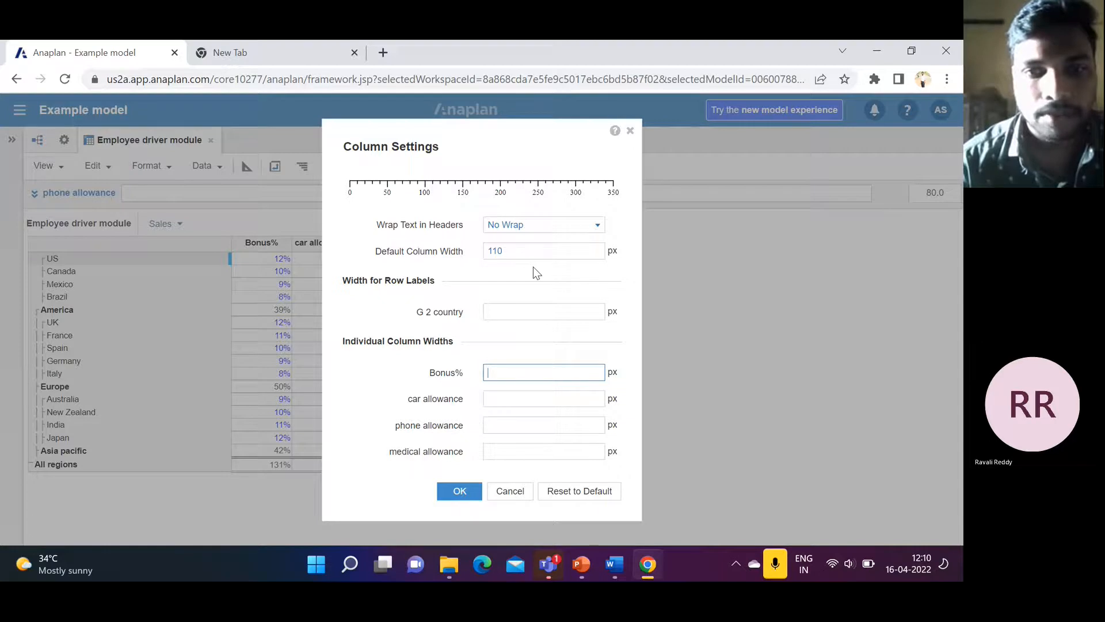
click(514, 251)
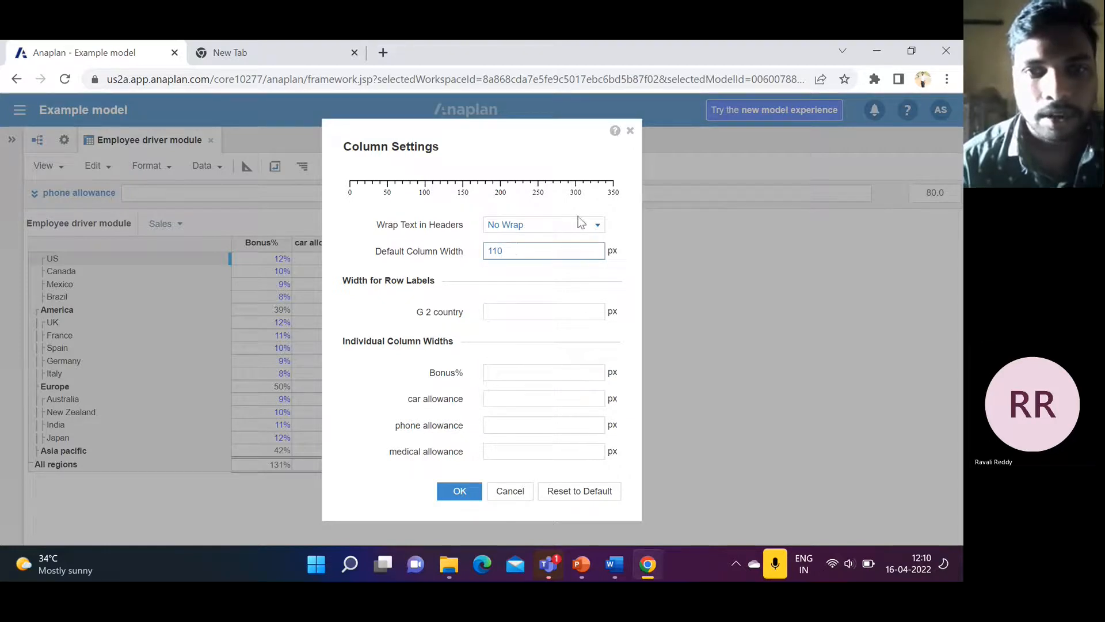
click(630, 132)
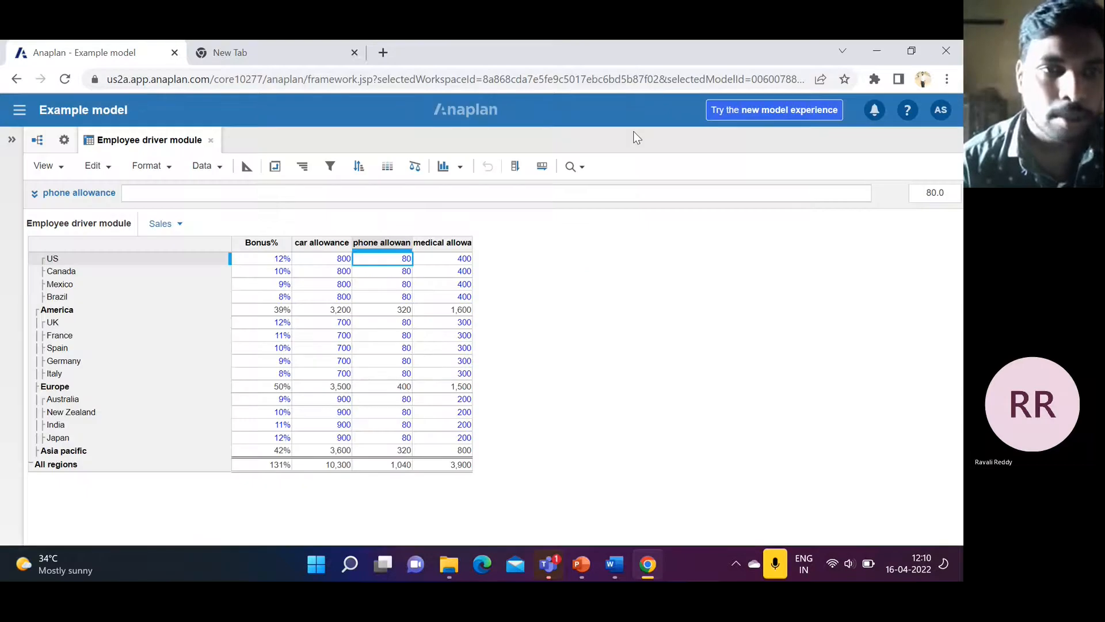
click(151, 165)
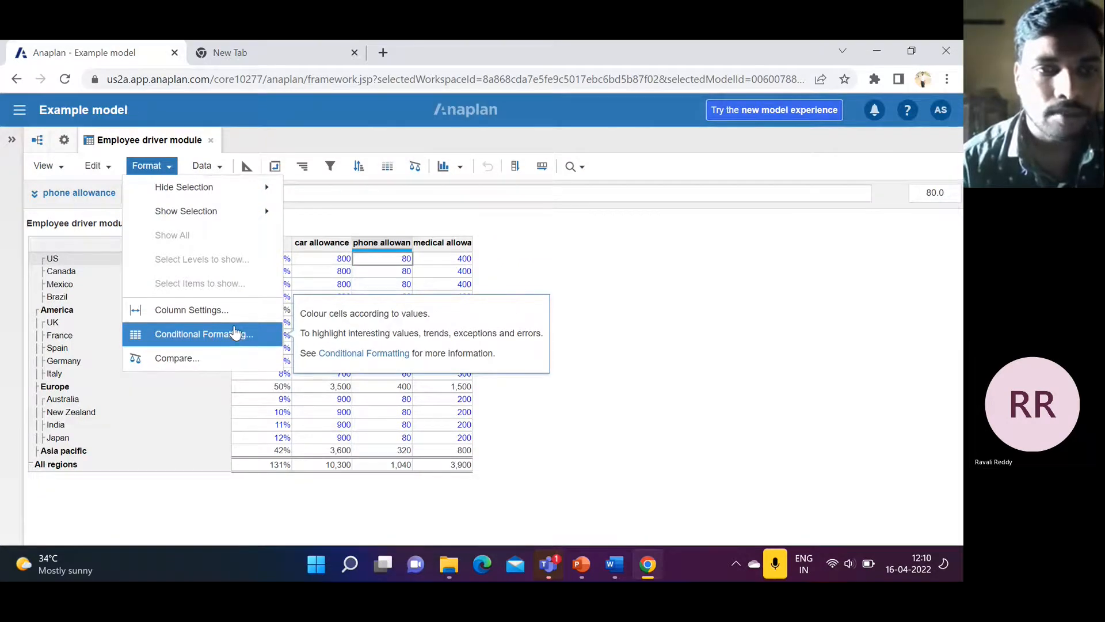
click(548, 255)
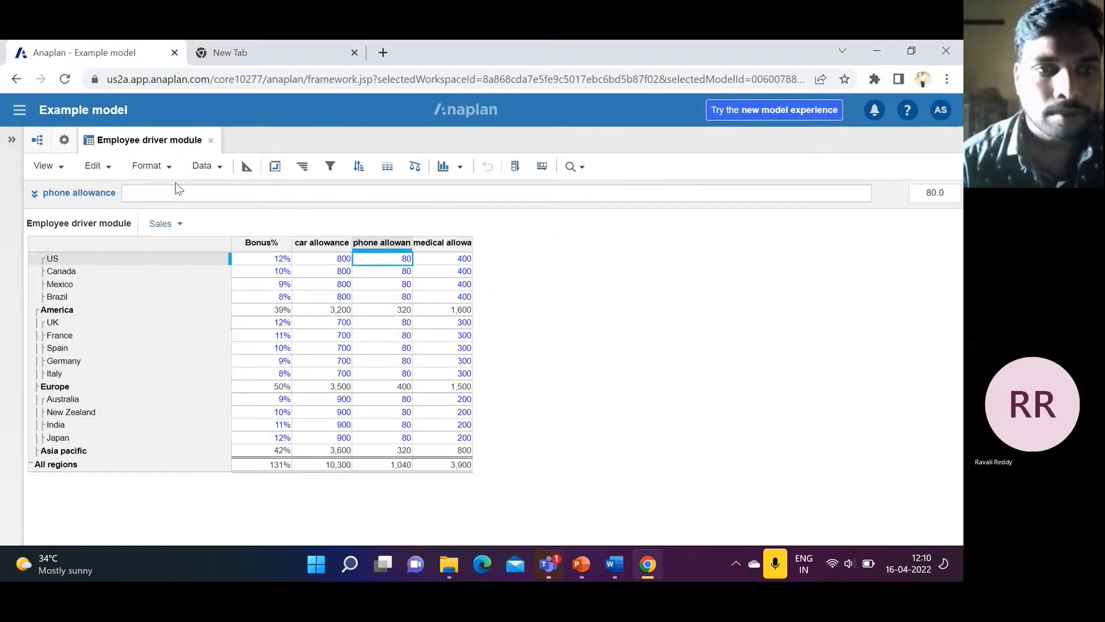
click(160, 171)
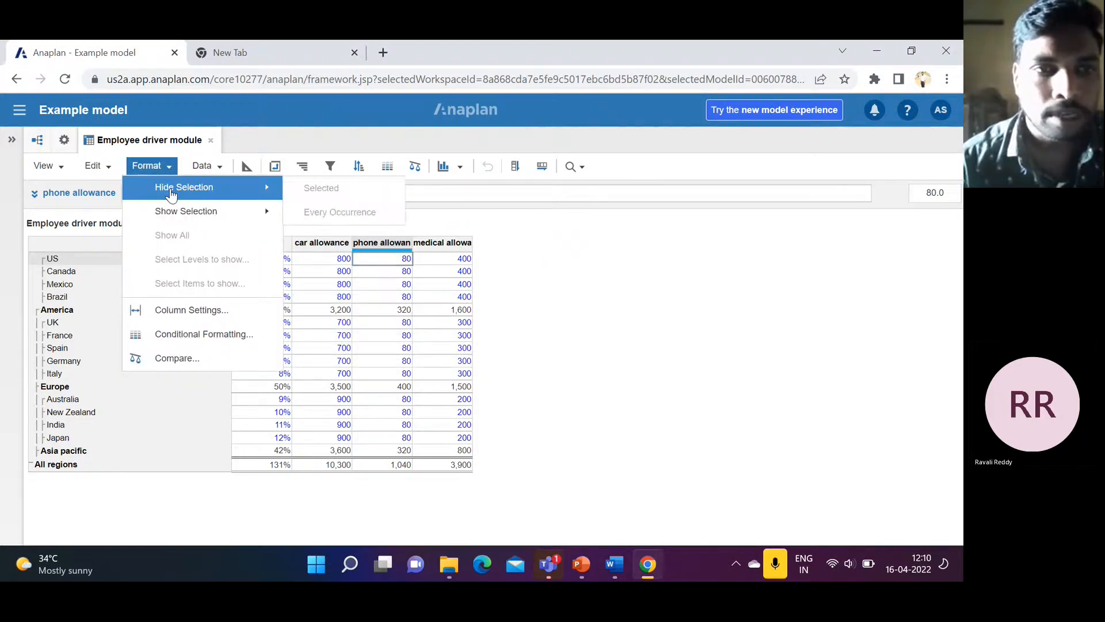
mouse_move(208, 219)
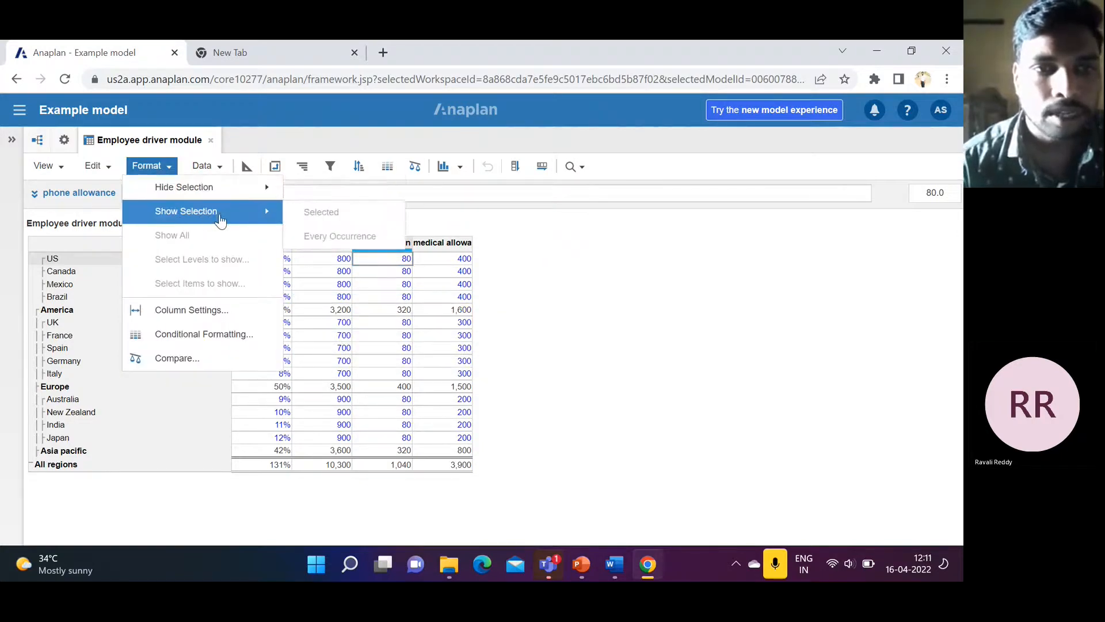
click(558, 286)
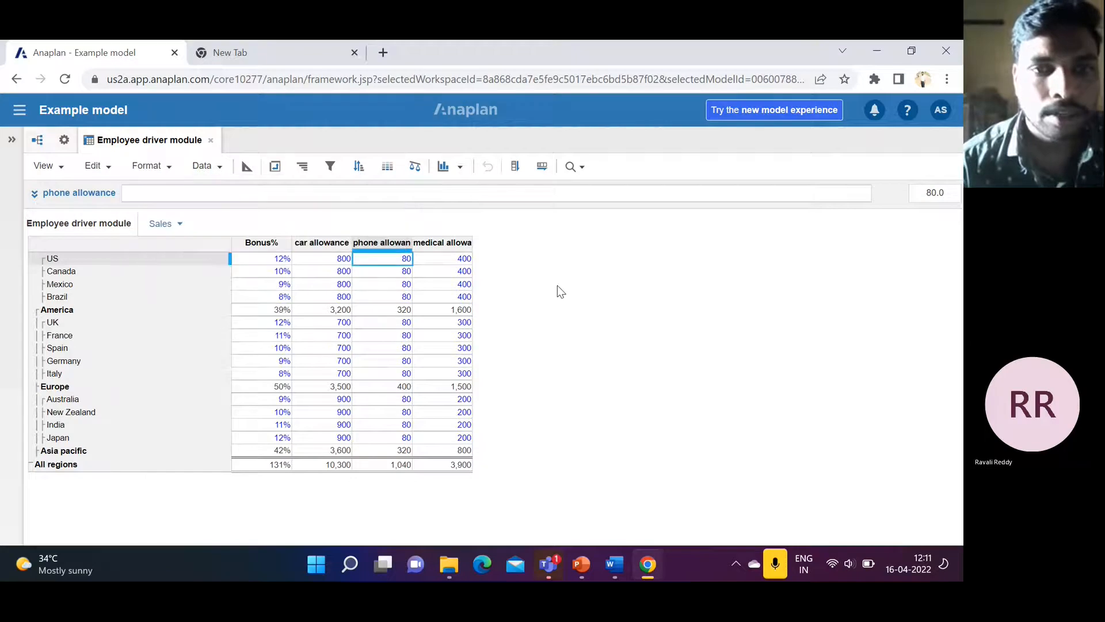
Step: Select the Bonus% and car allowance columns and show only that selection in the grid
click(278, 252)
shift+click(343, 245)
click(171, 167)
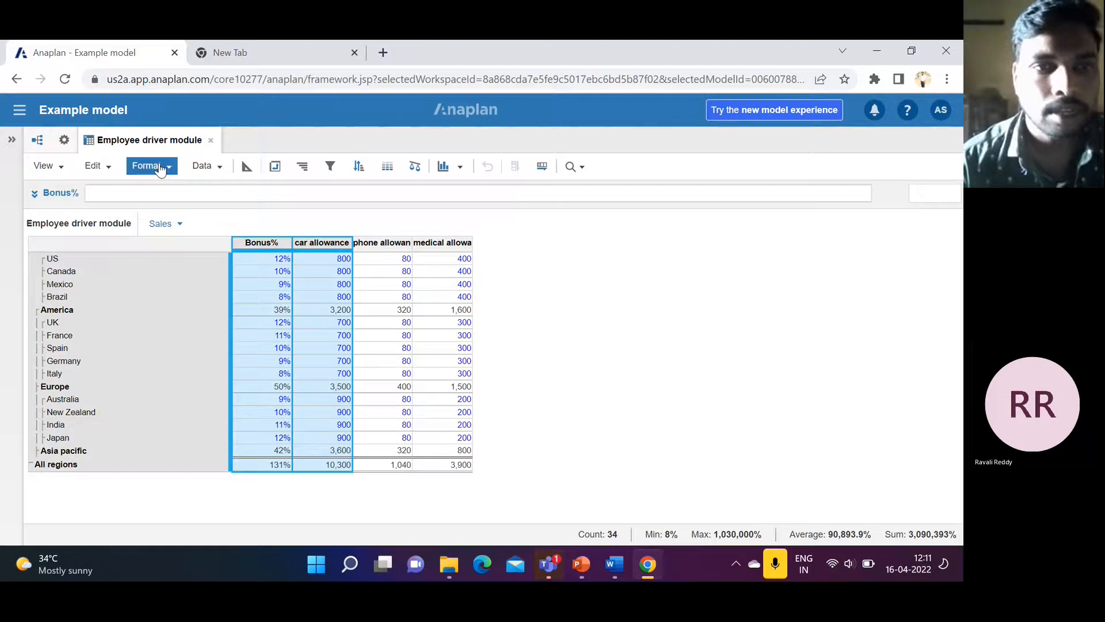
click(182, 207)
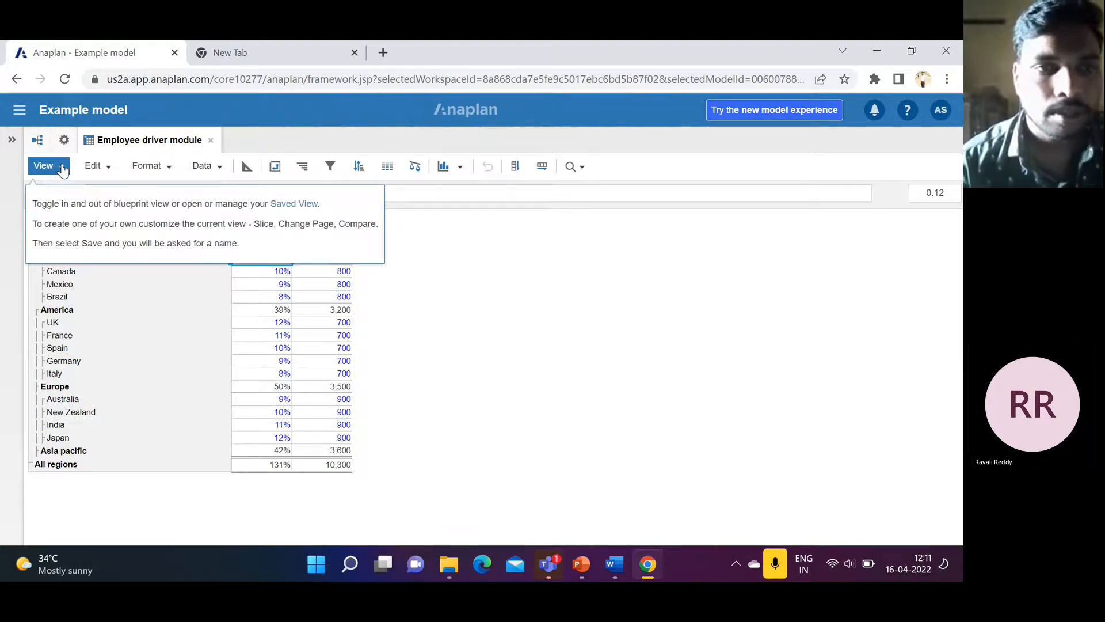
Step: Save the customized view as "Employee driver module selection", keeping Always open on current page enabled and not making it the module default
click(63, 169)
mouse_move(99, 274)
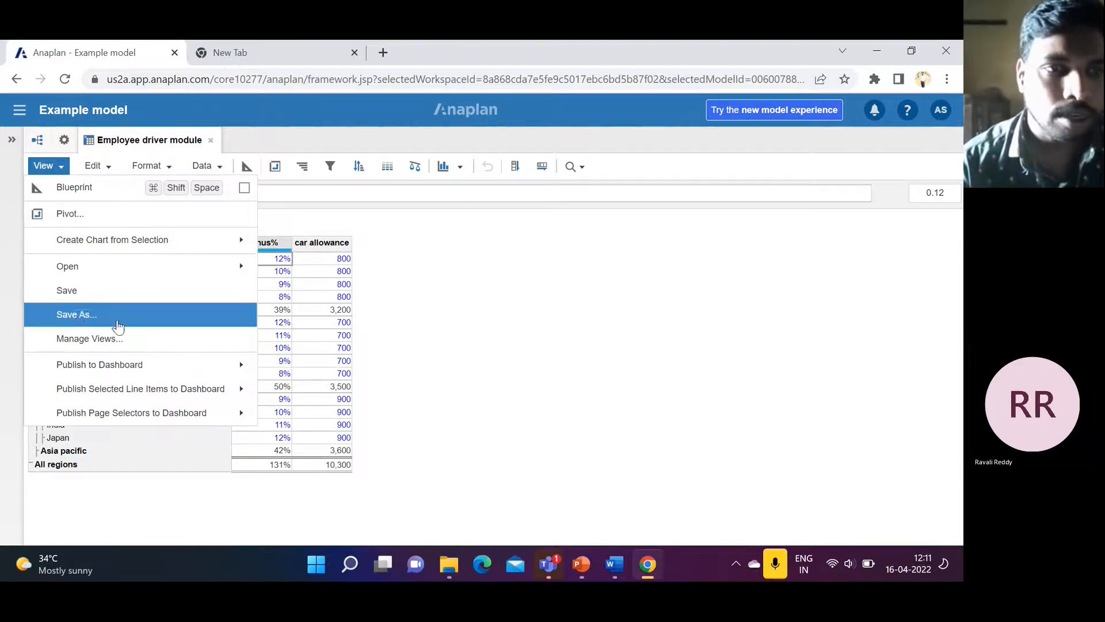
mouse_move(99, 243)
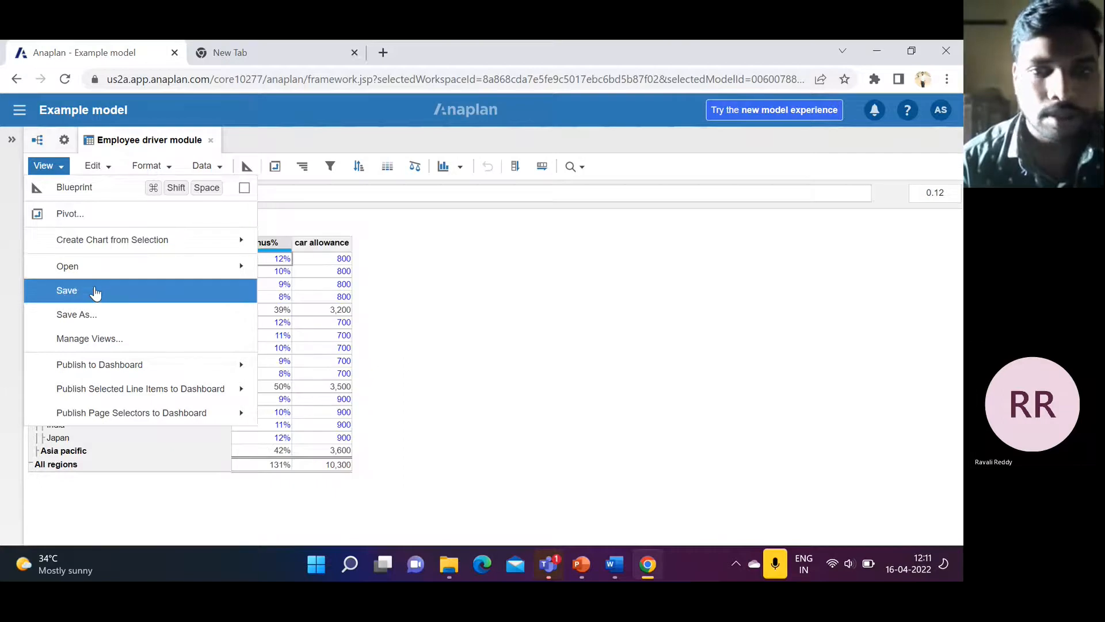
click(95, 290)
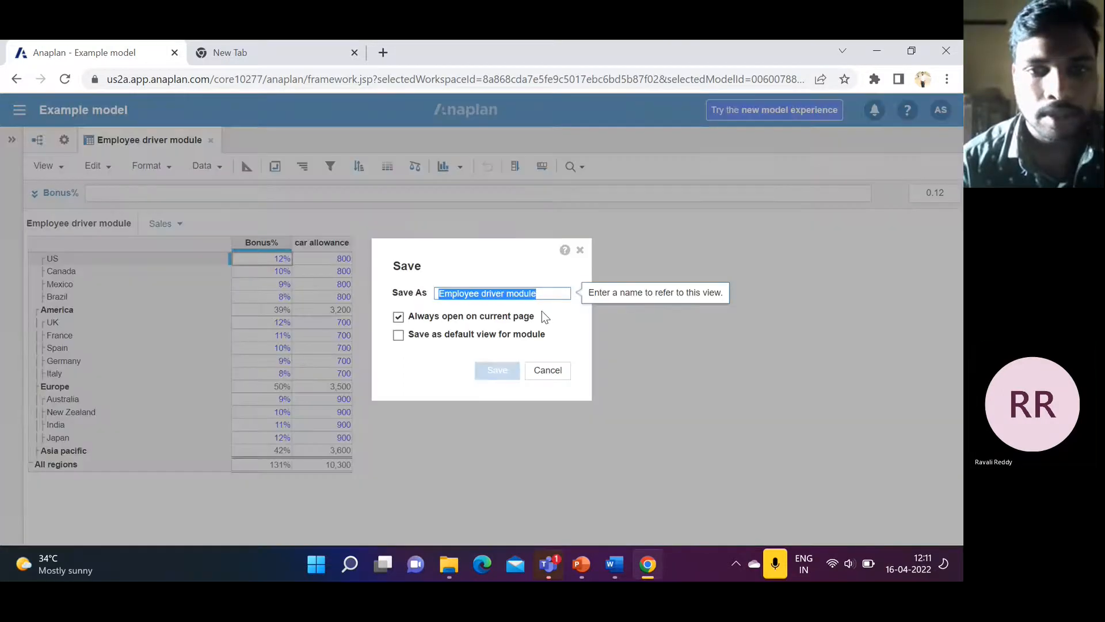
click(552, 292)
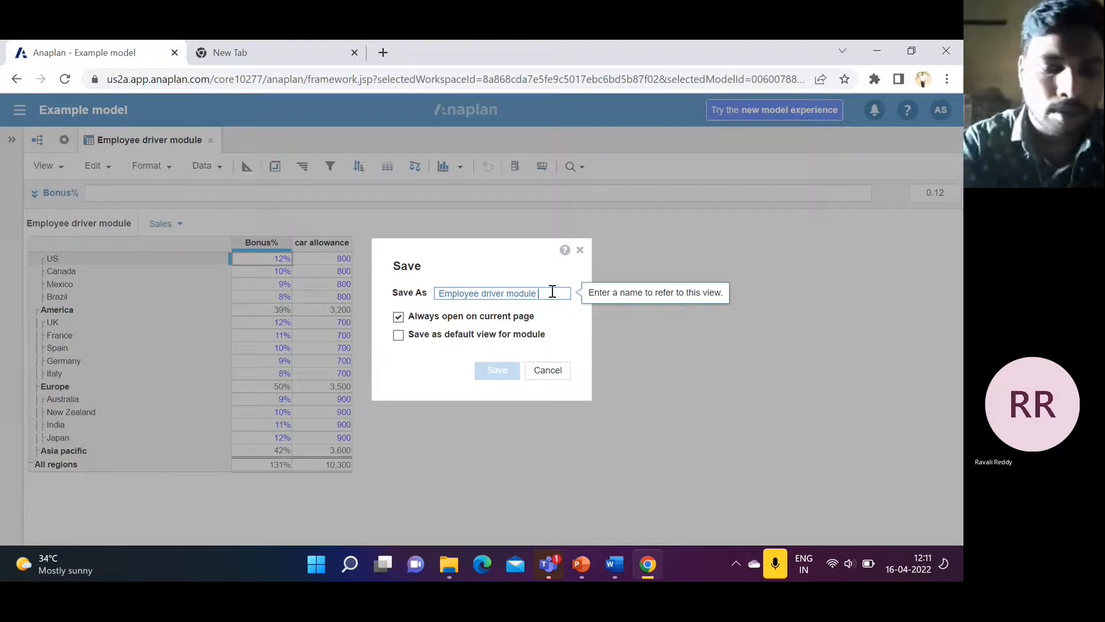
text(se)
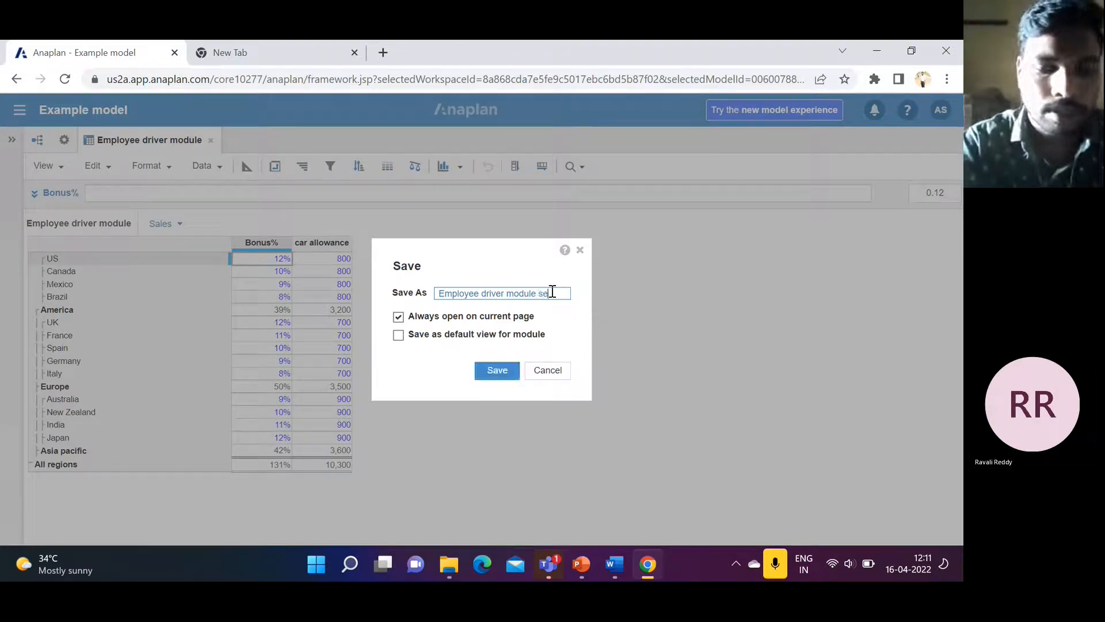
text(lectio)
text(n)
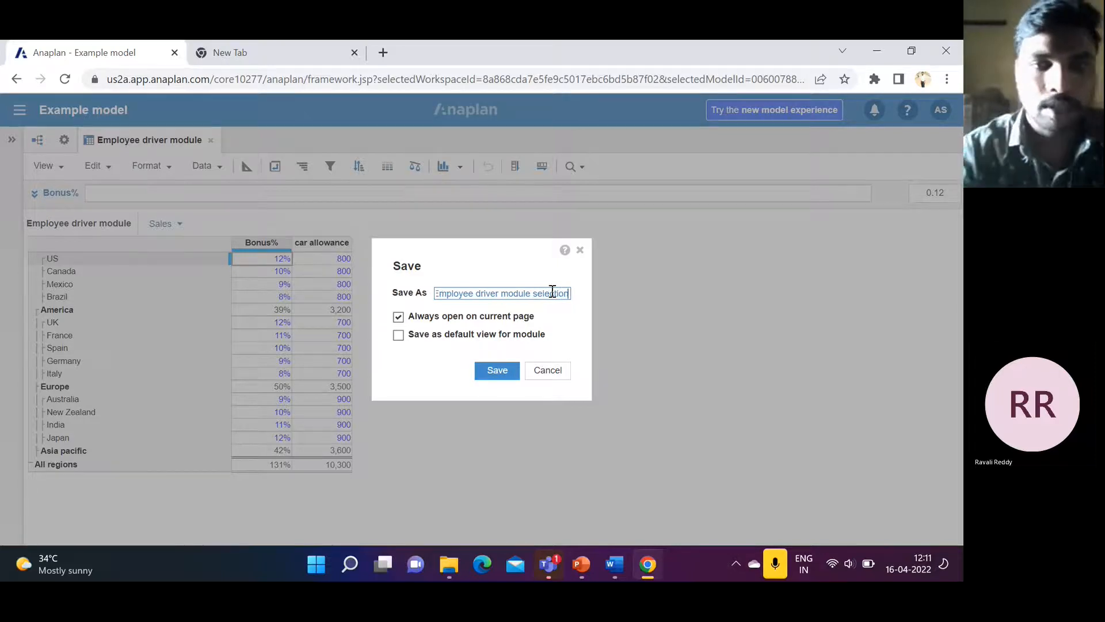
click(561, 326)
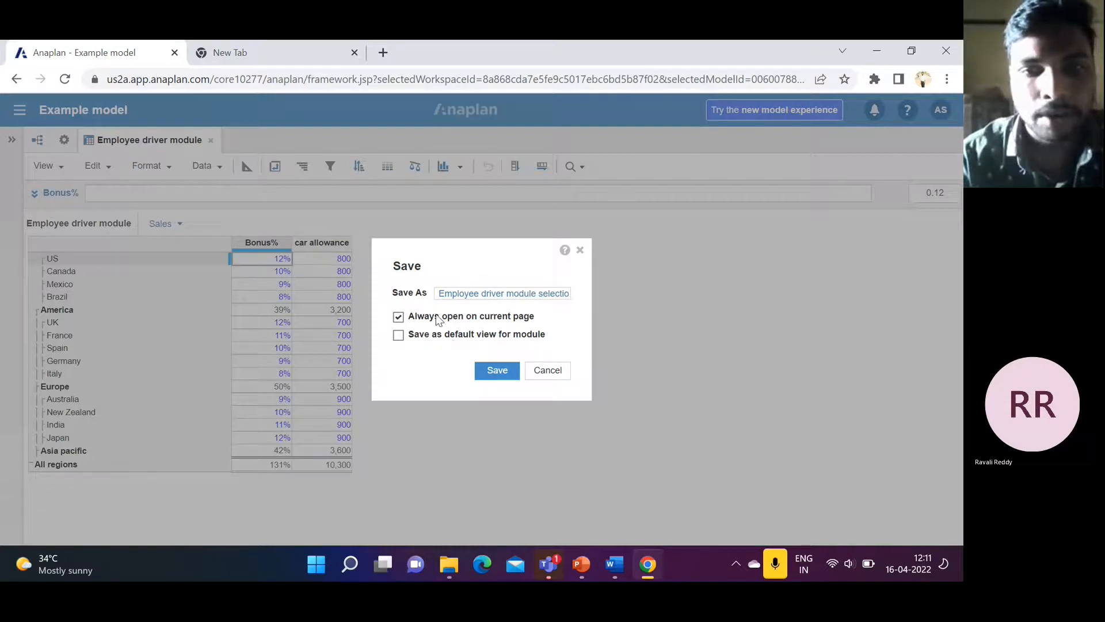
click(494, 373)
Step: Open the default Employee driver module view, and reopen the saved view "Employee driver module selection"
click(53, 167)
mouse_move(120, 266)
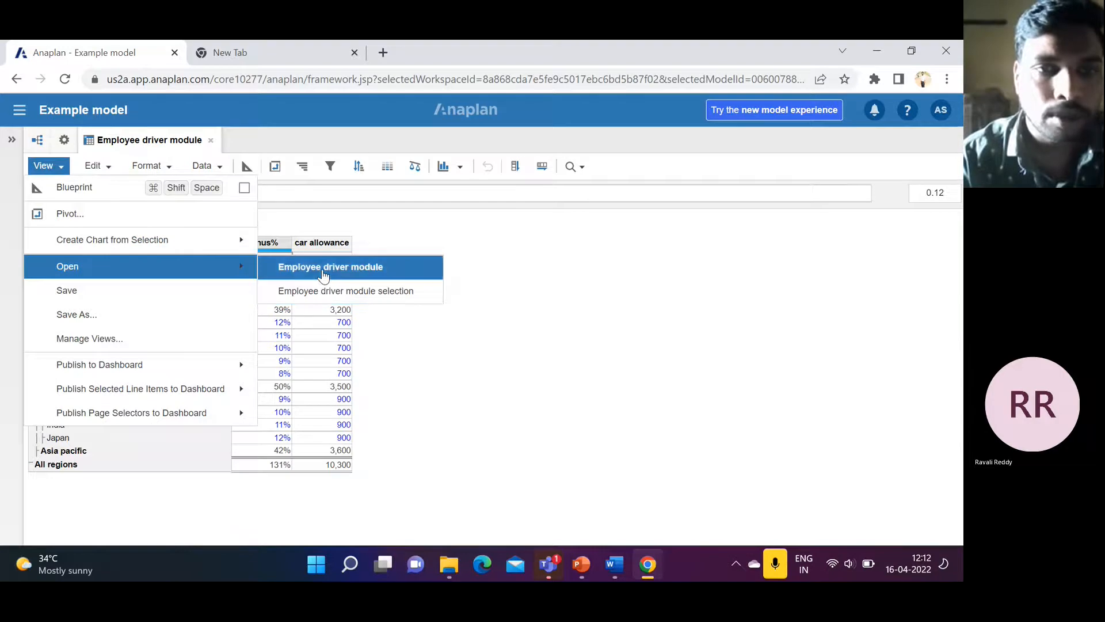
click(322, 268)
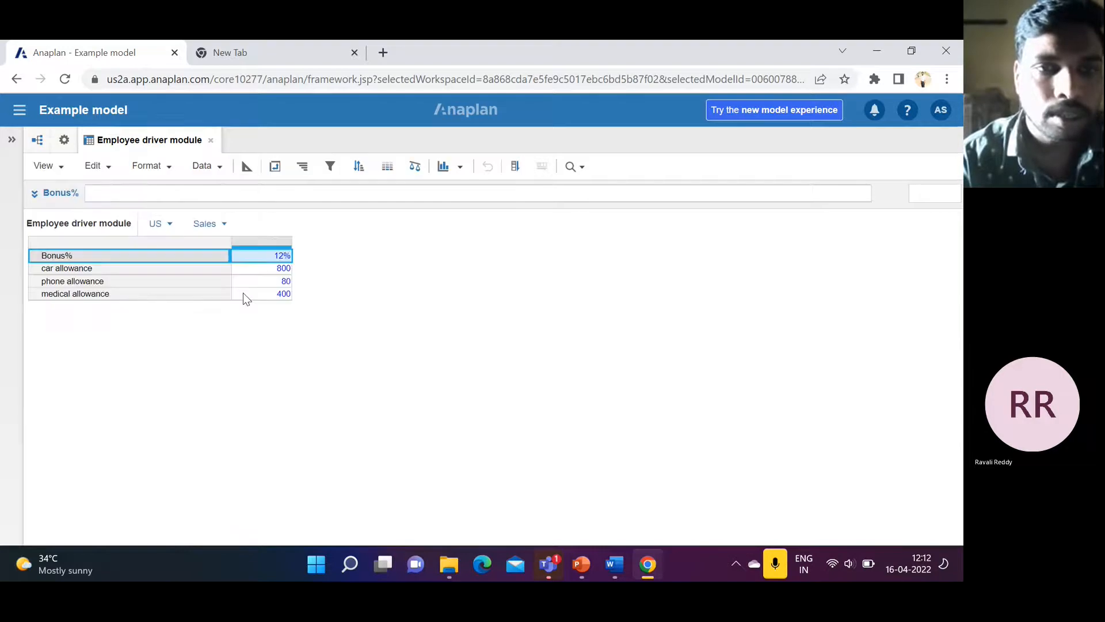
click(44, 166)
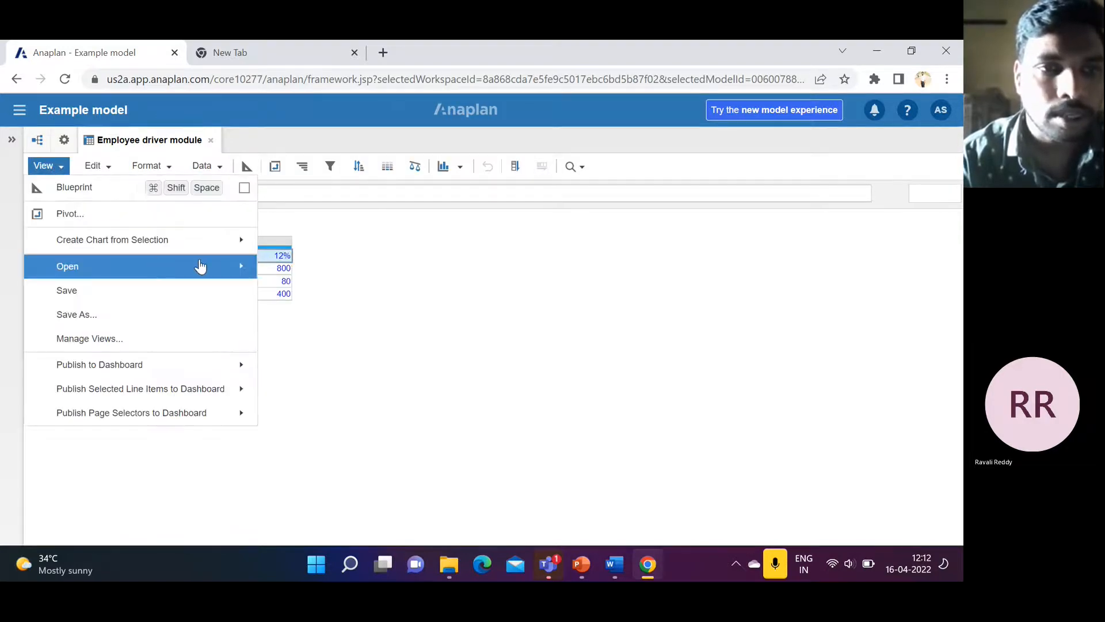
mouse_move(205, 267)
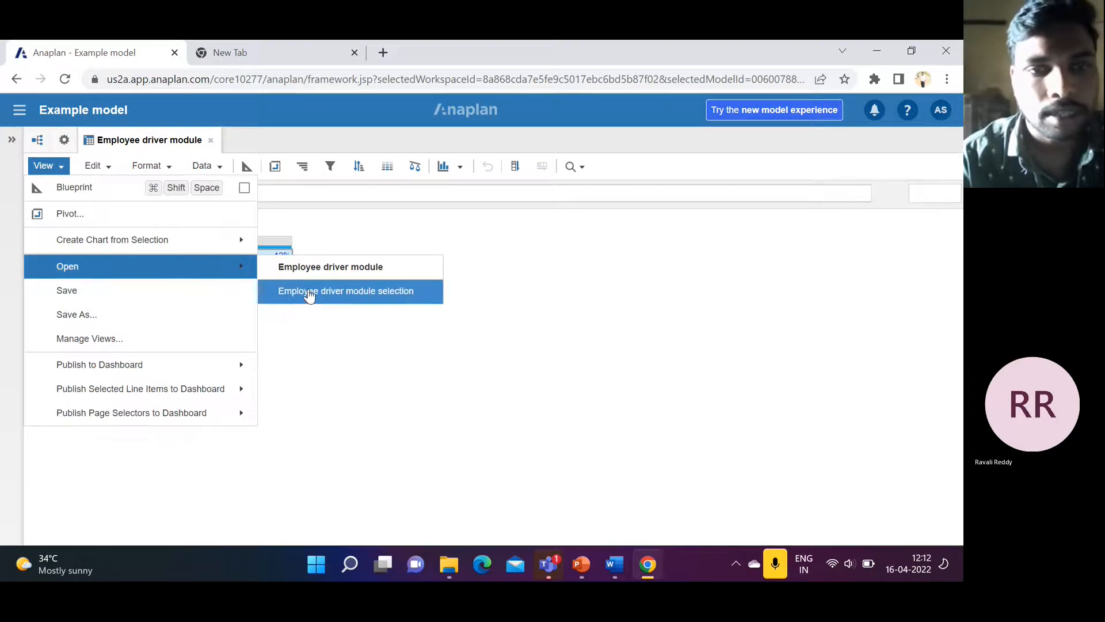
click(310, 293)
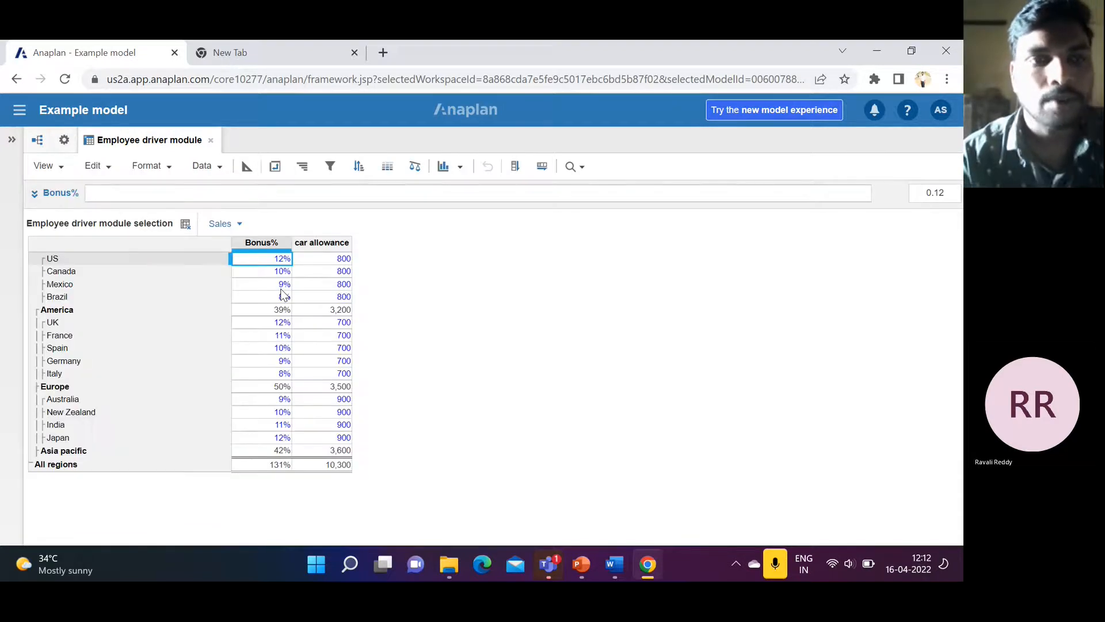
Step: Show all line item columns in the Employee driver module selection view
click(163, 166)
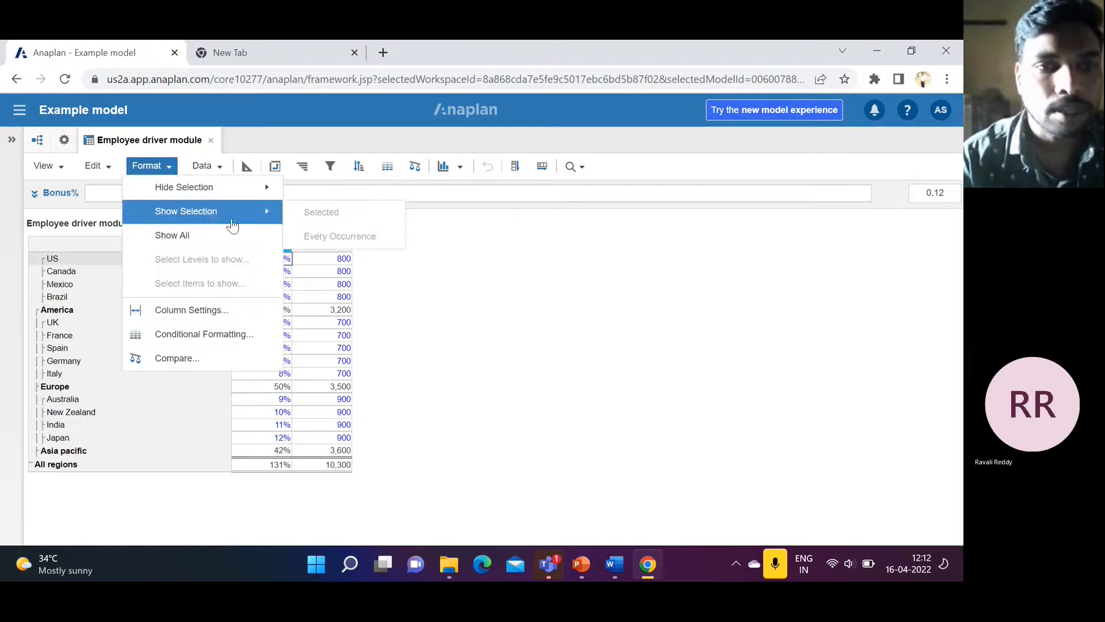
click(190, 235)
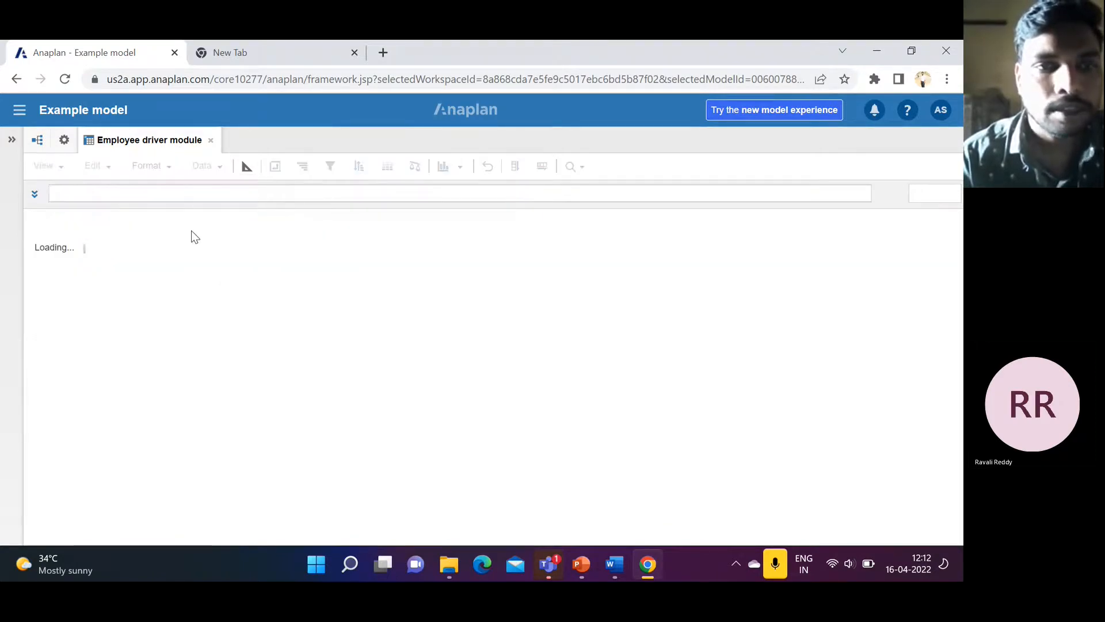
click(151, 166)
click(218, 167)
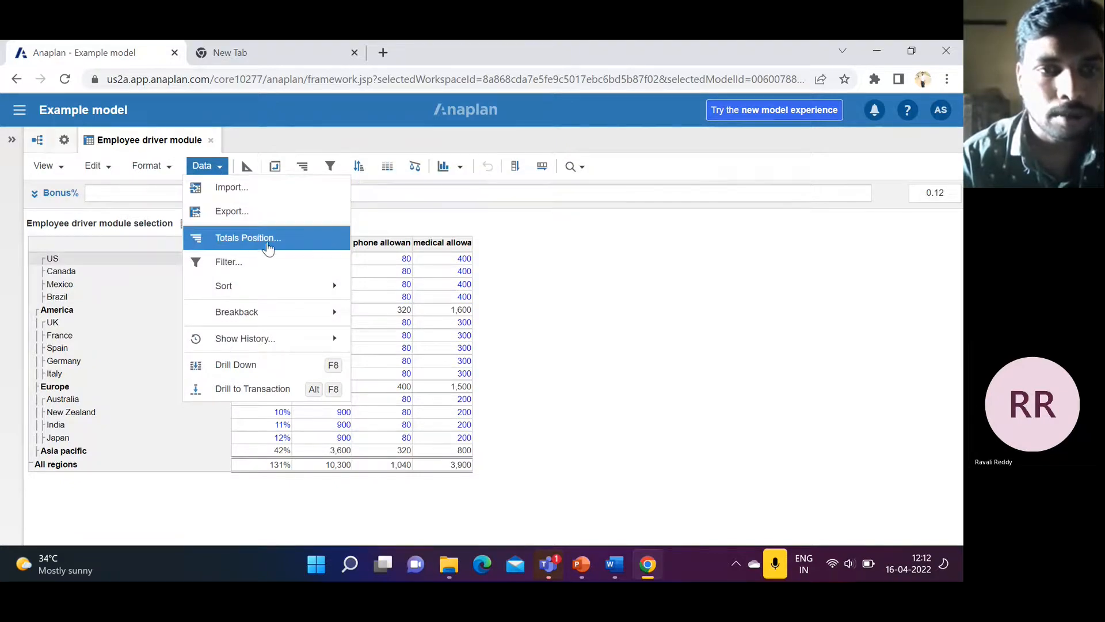
mouse_move(282, 286)
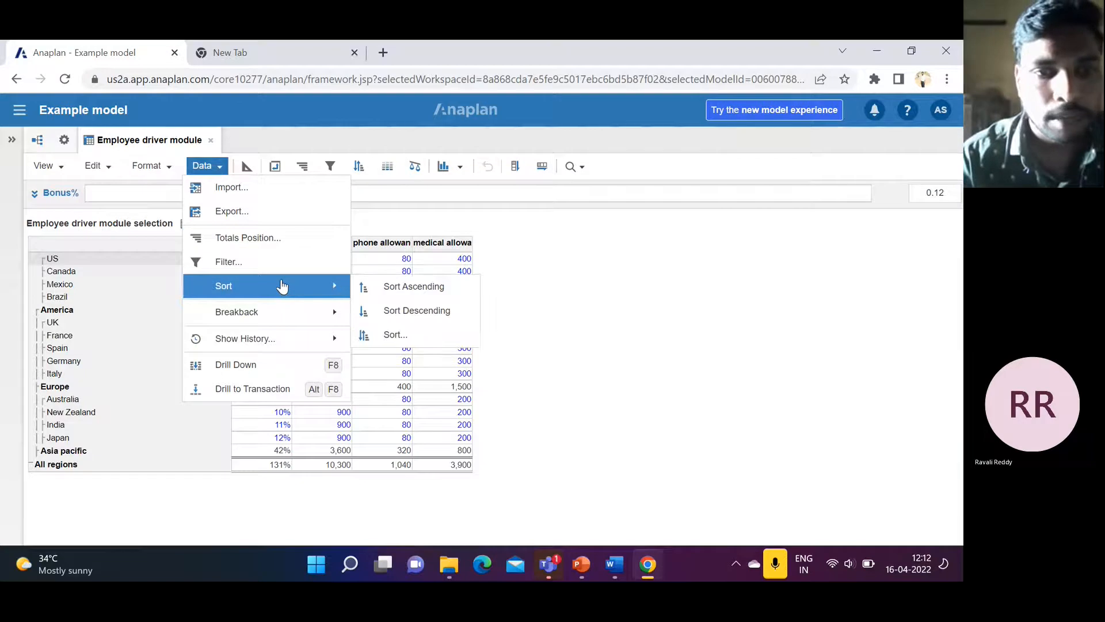
click(565, 278)
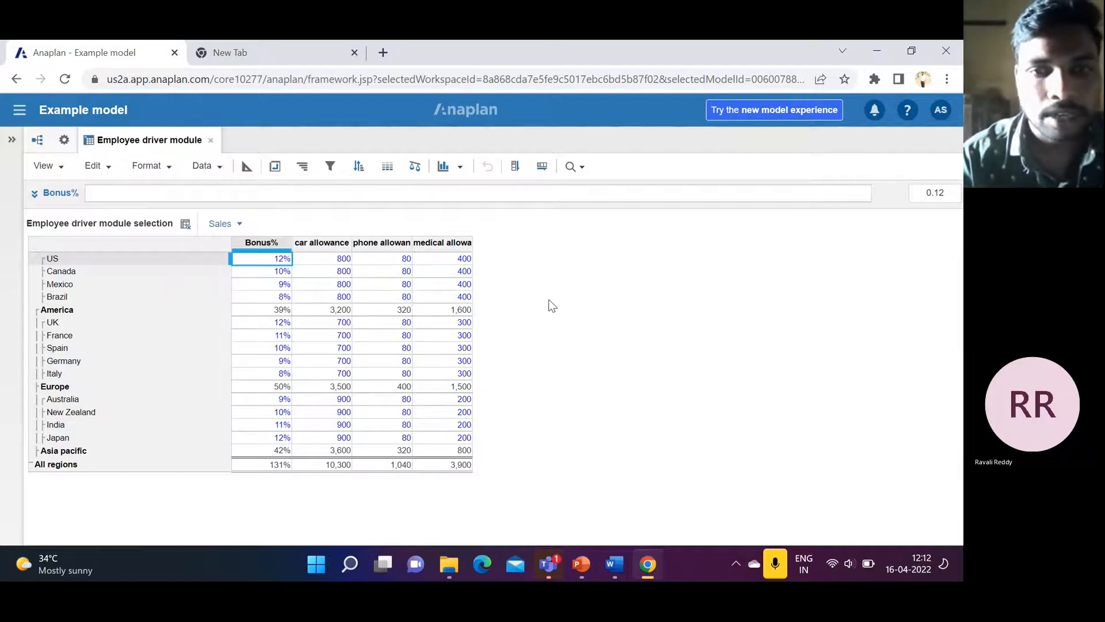
Step: Switch to the PowerPoint presentation, review the slide "Saved view for model builders", and return to Anaplan in Chrome
mouse_move(580, 566)
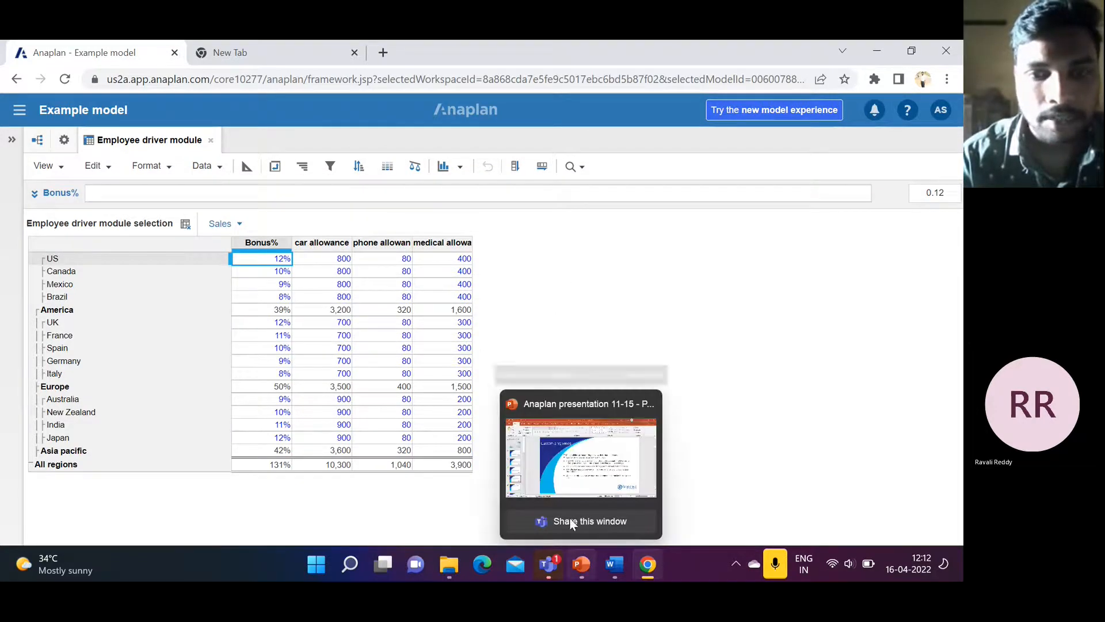
click(565, 485)
scroll(495, 345, down, 1)
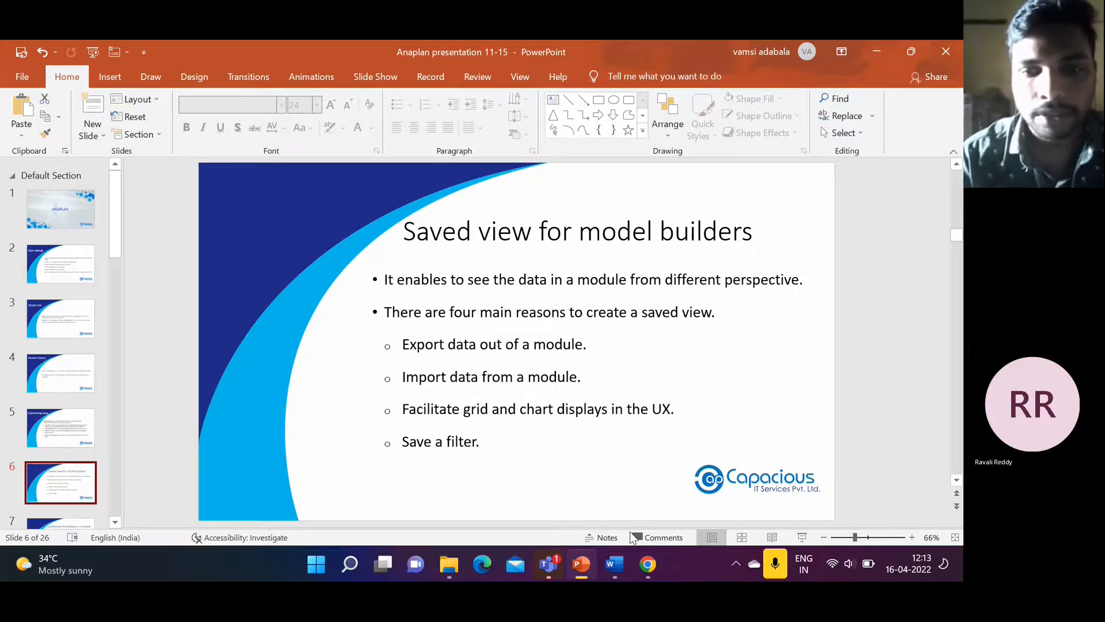
mouse_move(648, 565)
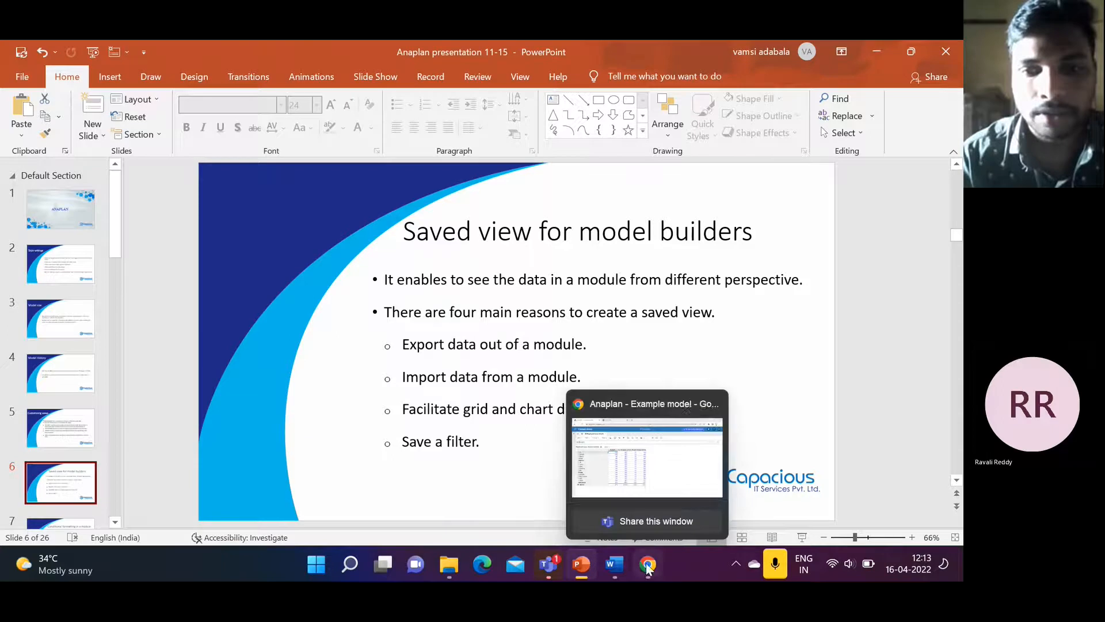
click(677, 466)
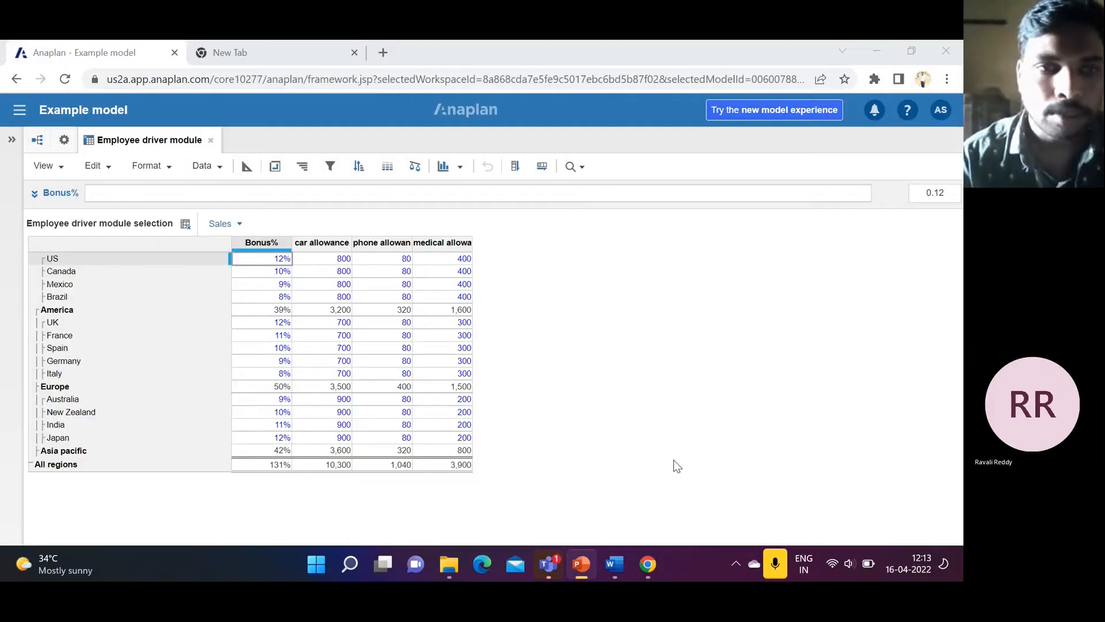
Step: Select the phone allowance and medical allowance columns and show only that selection in the grid
click(171, 173)
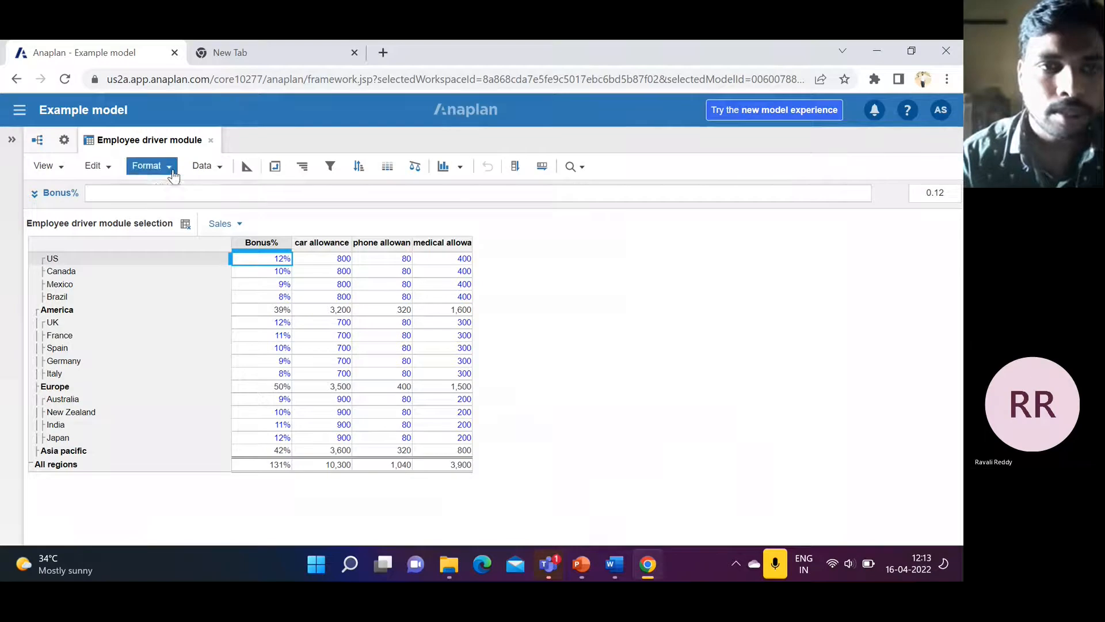
click(566, 262)
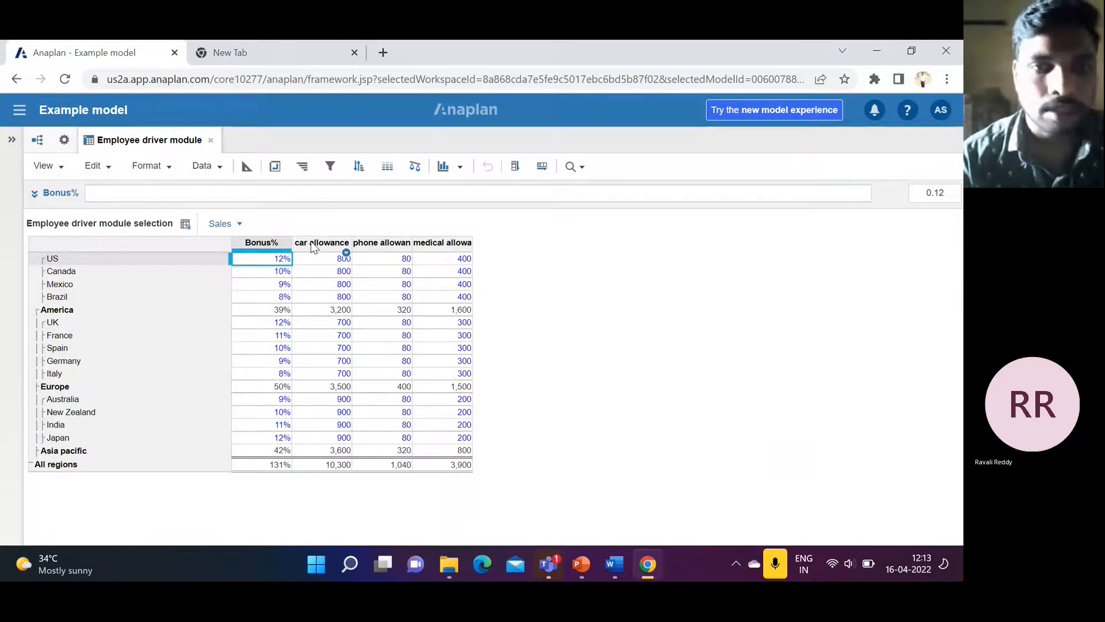
click(315, 245)
click(391, 247)
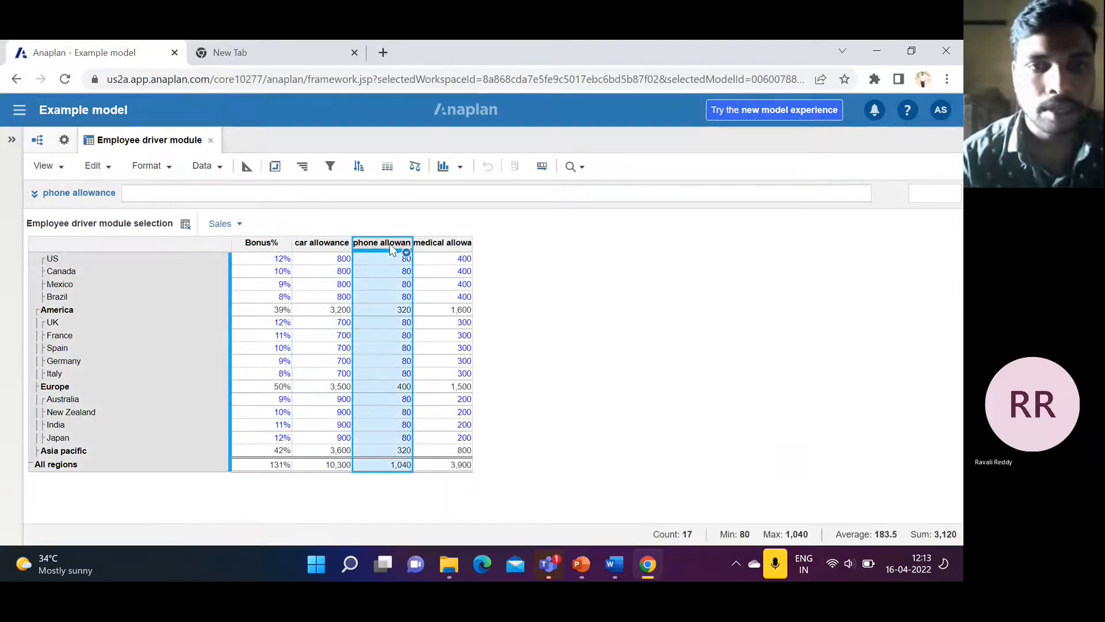
click(392, 246)
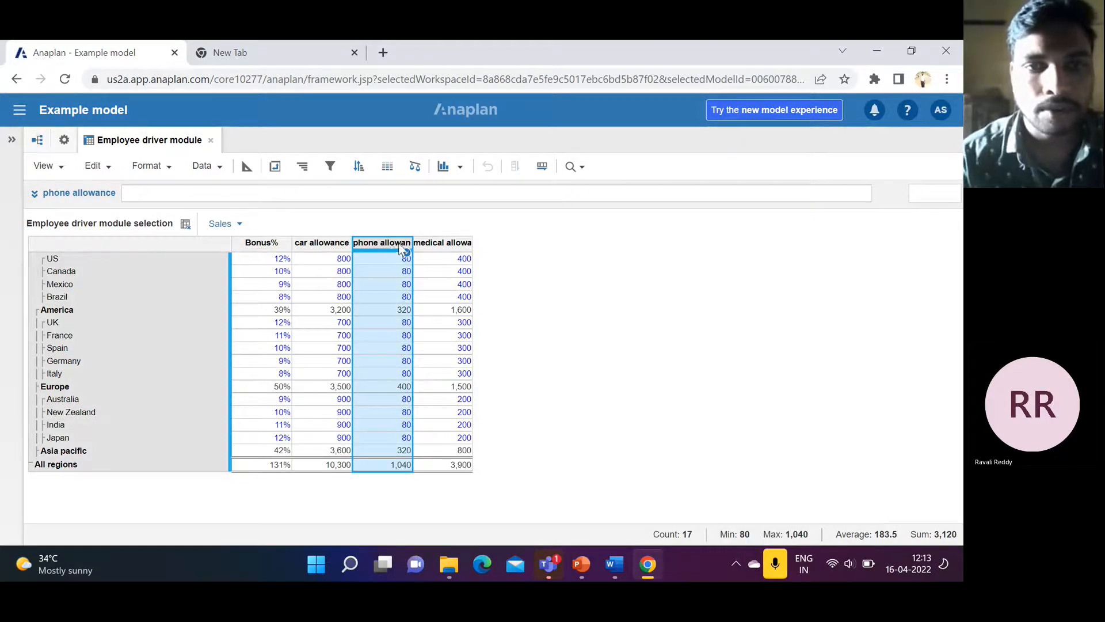
shift+click(439, 243)
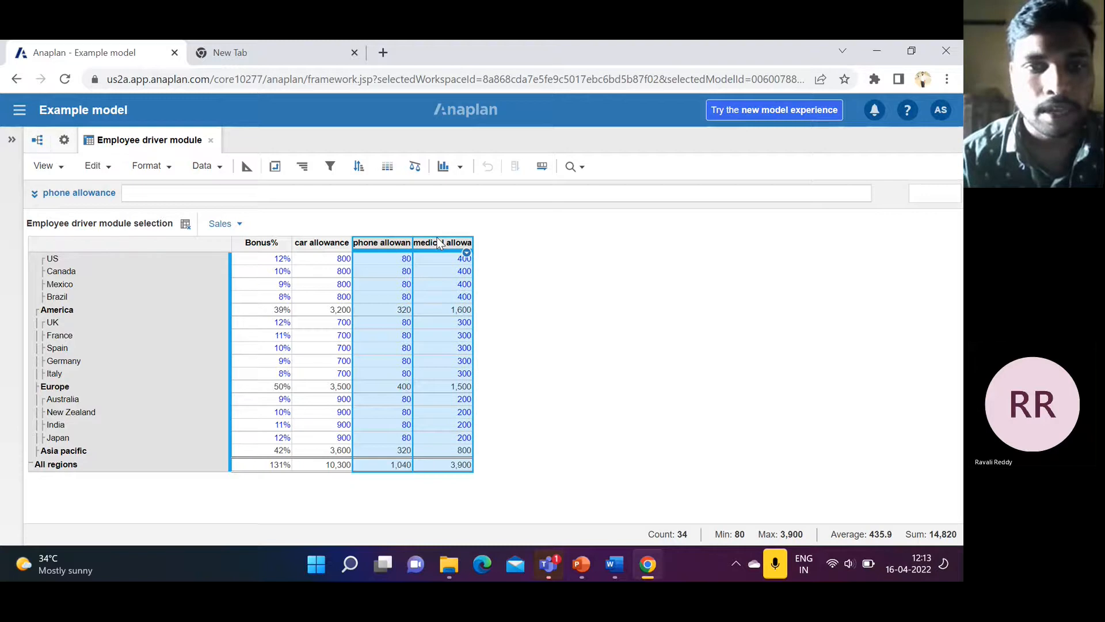
click(167, 174)
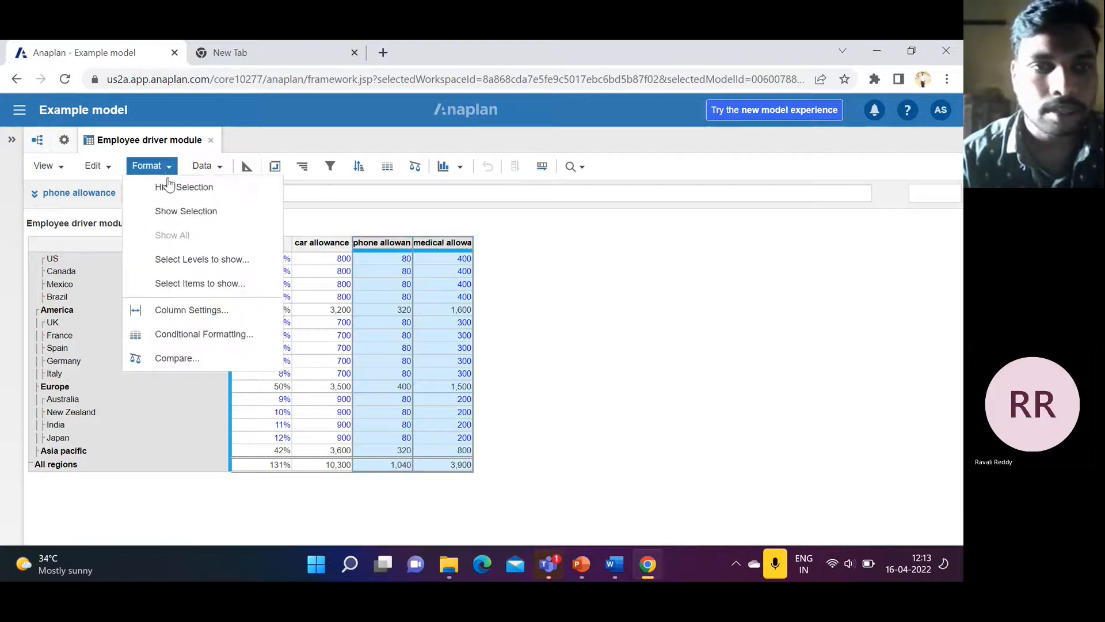
click(211, 219)
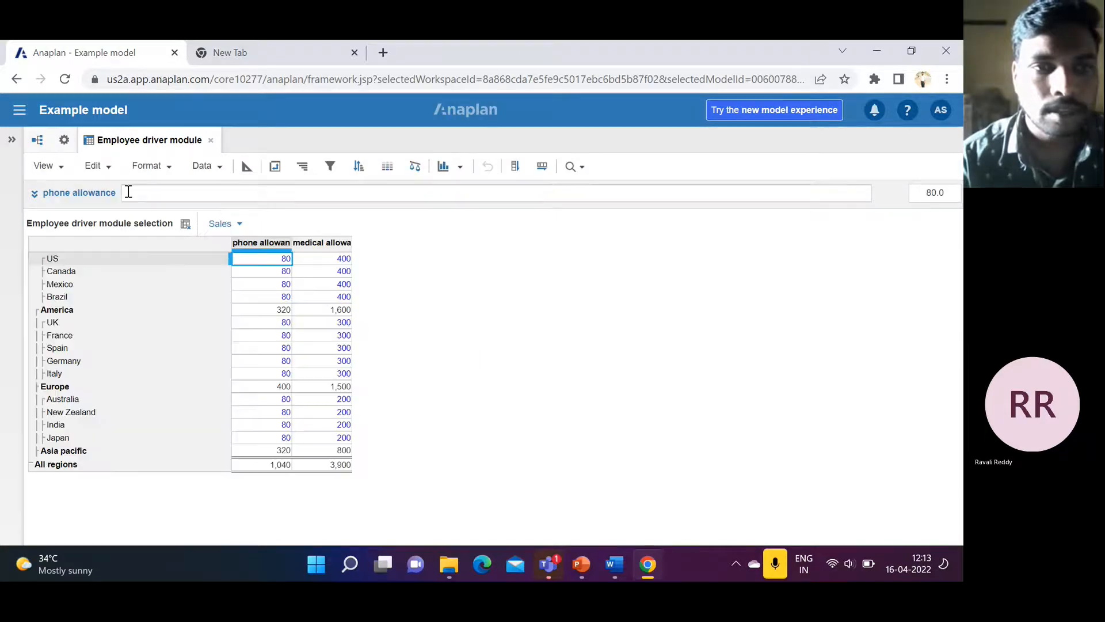
Step: Save the customized grid as a new view under a name starting with "Employee driver module", keeping Always open on current page enabled
click(60, 171)
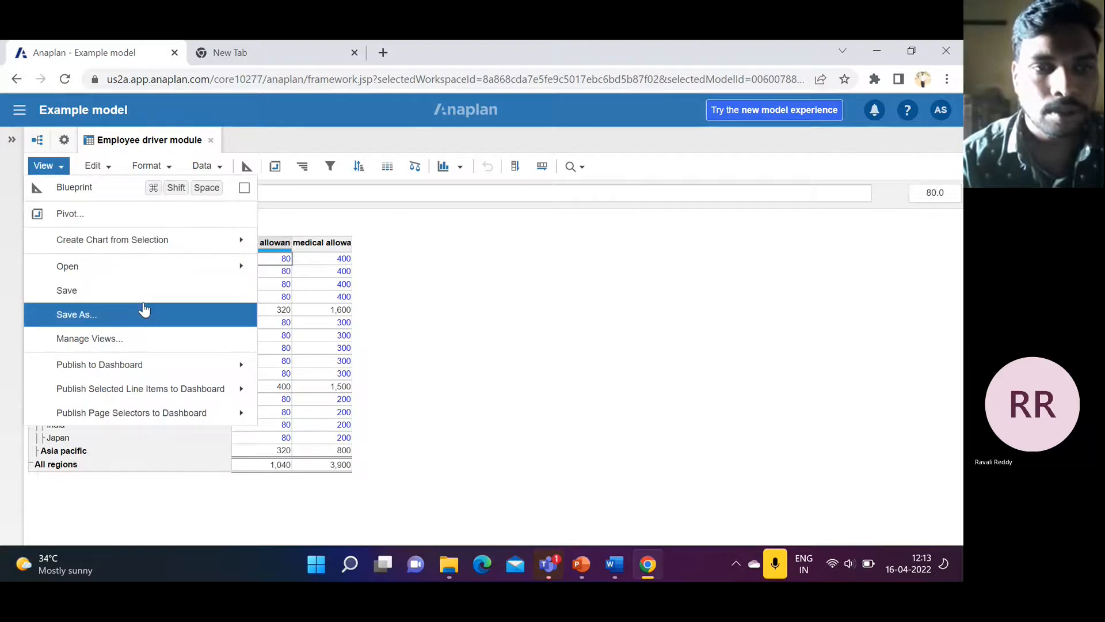
click(144, 310)
click(546, 295)
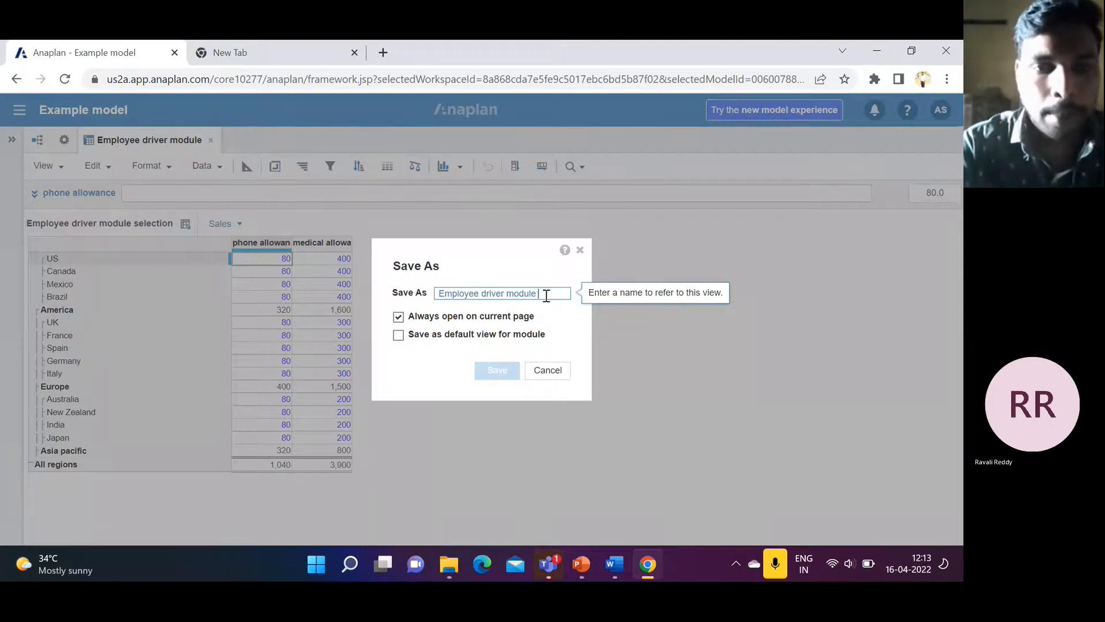
text(2)
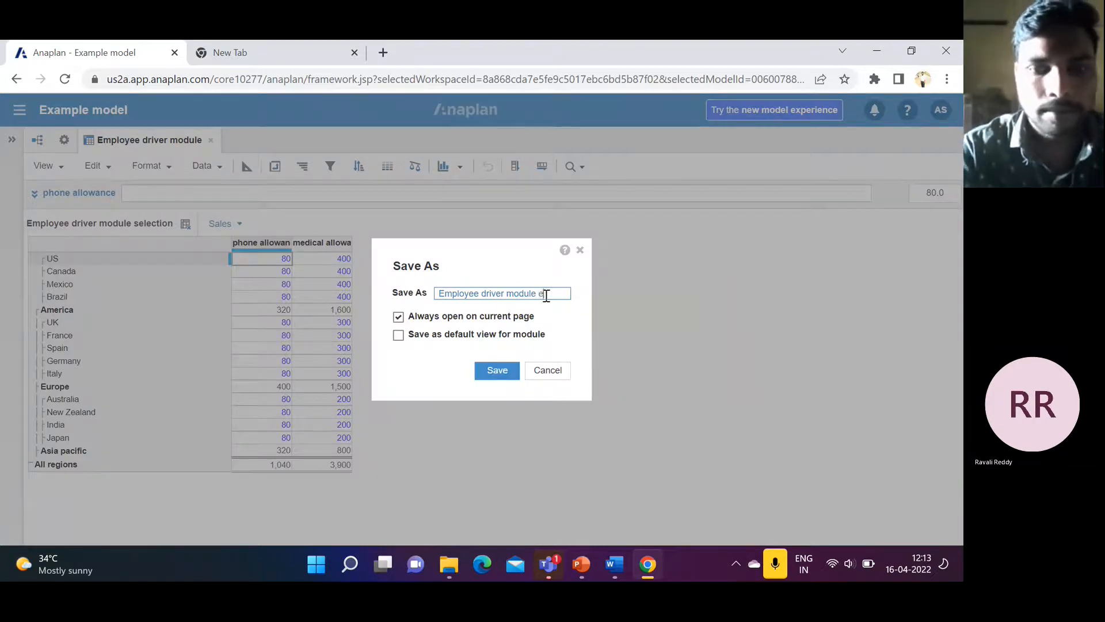
click(498, 375)
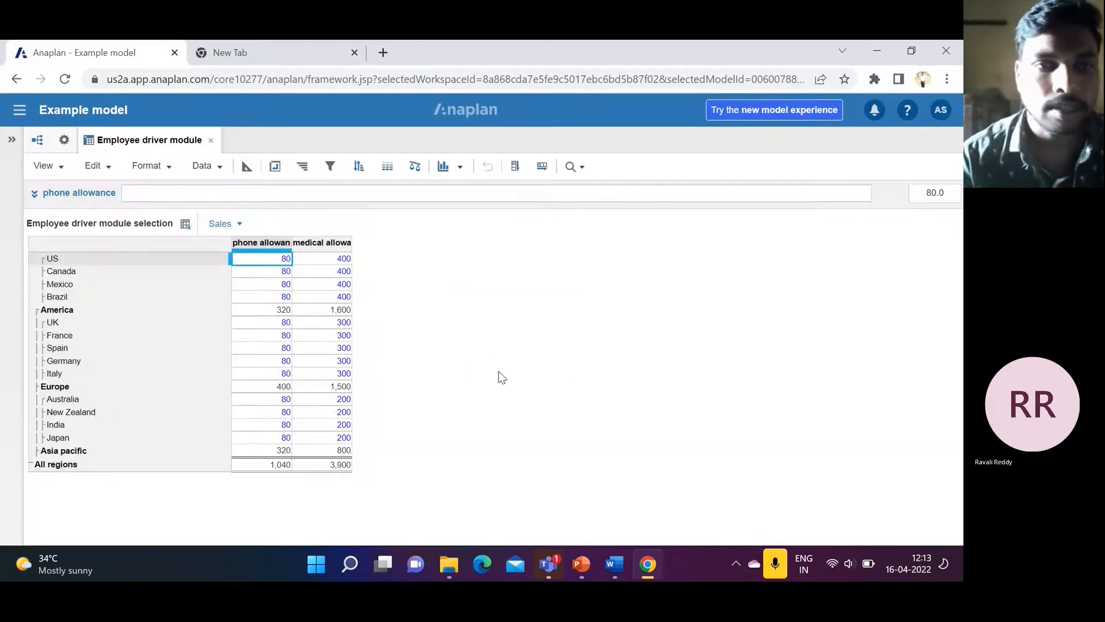
Step: Examine the import source choices of list, module and saved view for the Example model, and close them without importing
click(221, 173)
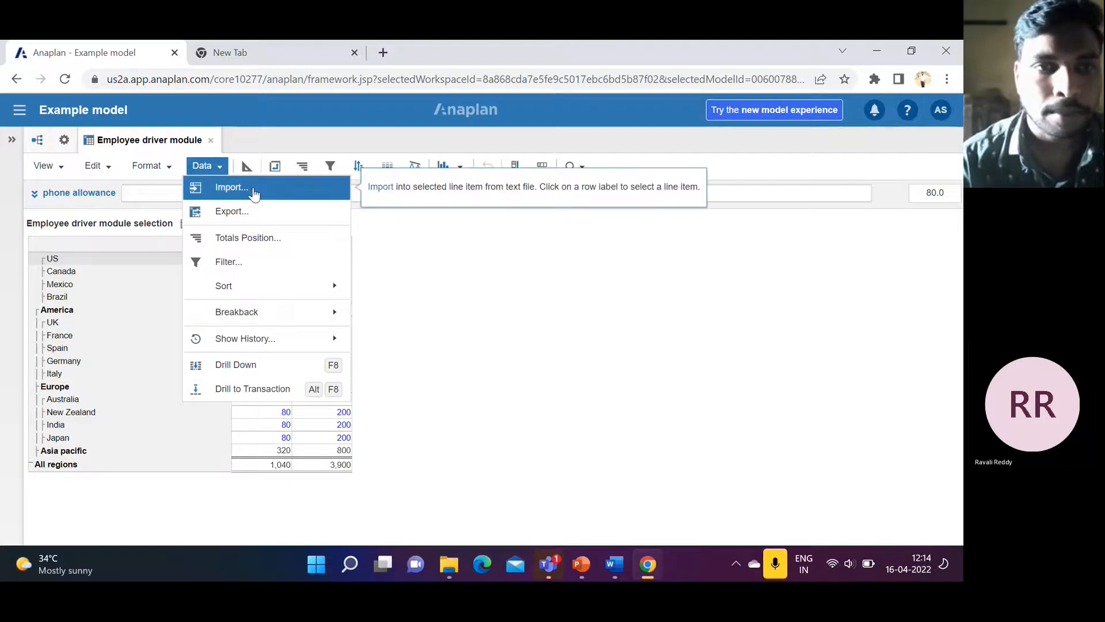
click(254, 190)
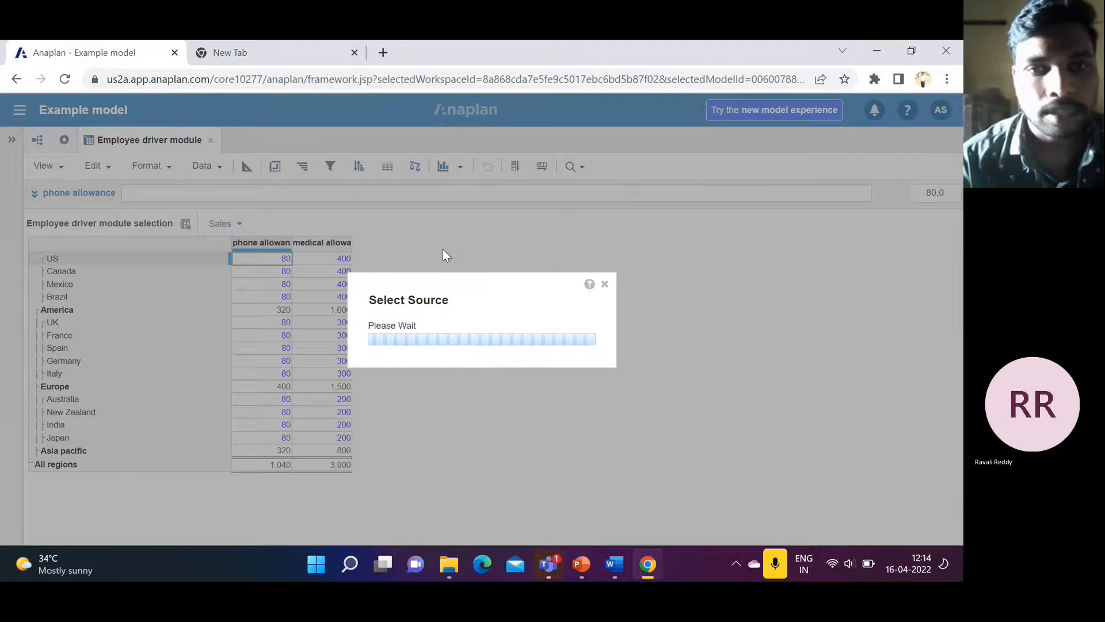
click(416, 198)
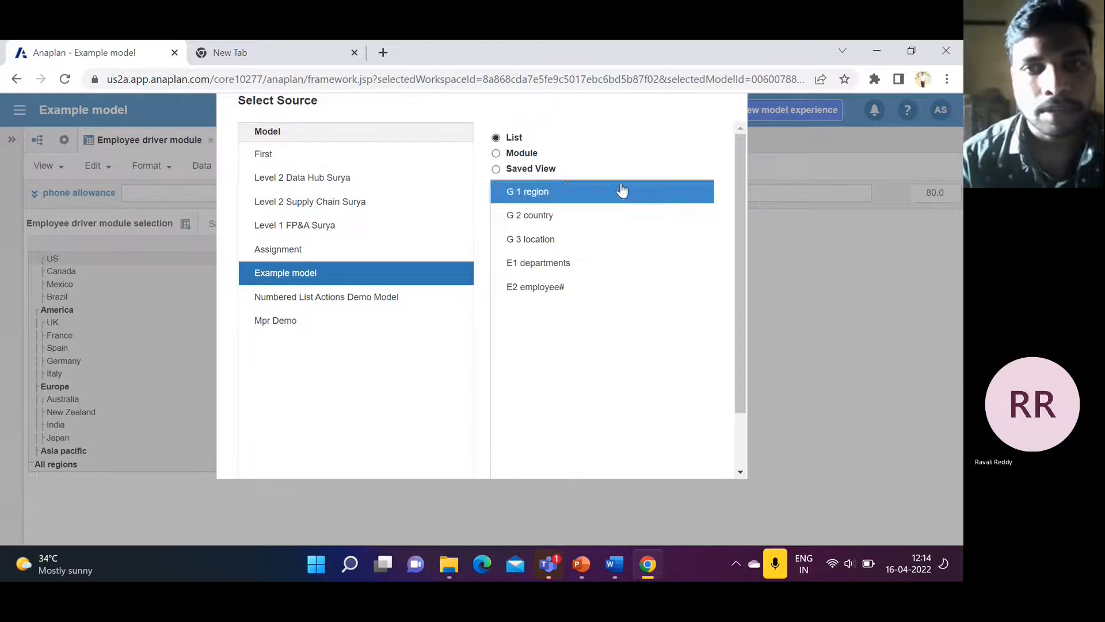
drag(679, 108, 681, 176)
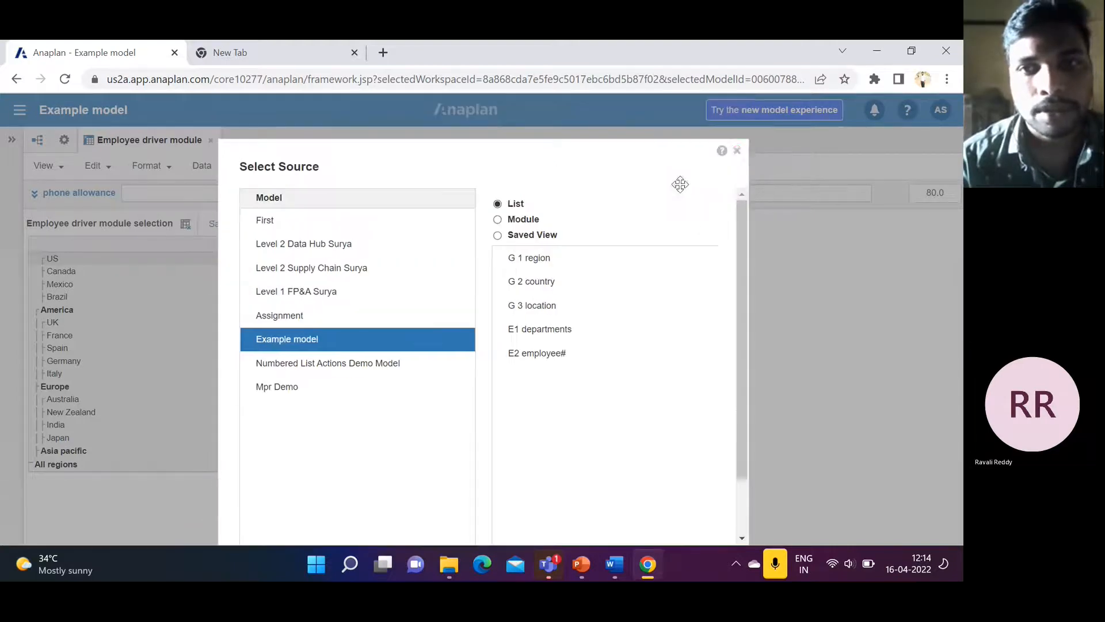
click(737, 152)
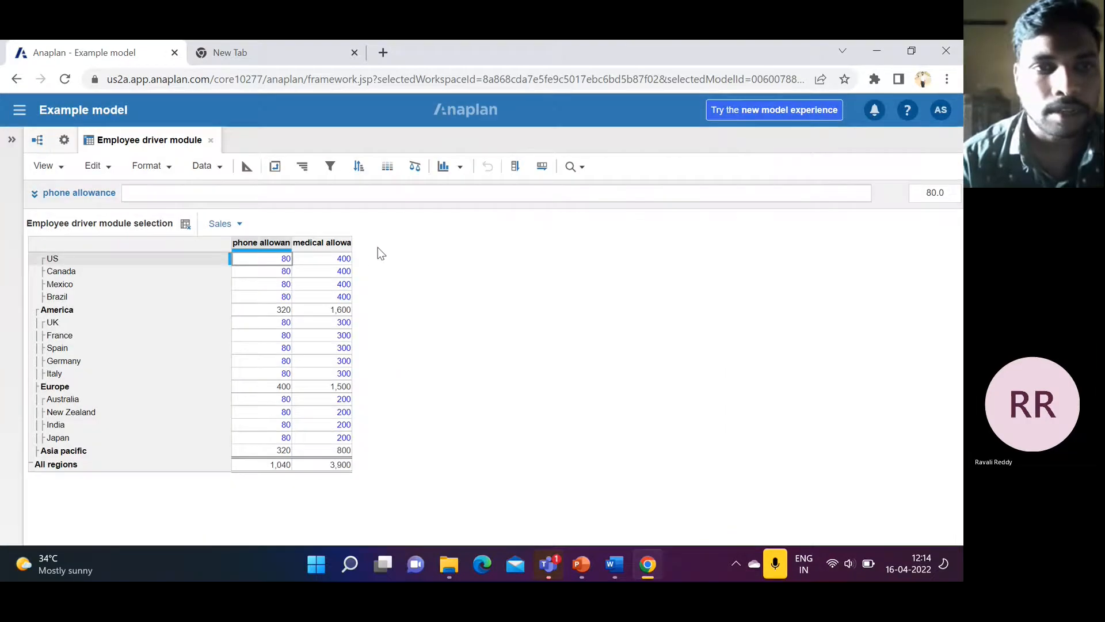
click(221, 169)
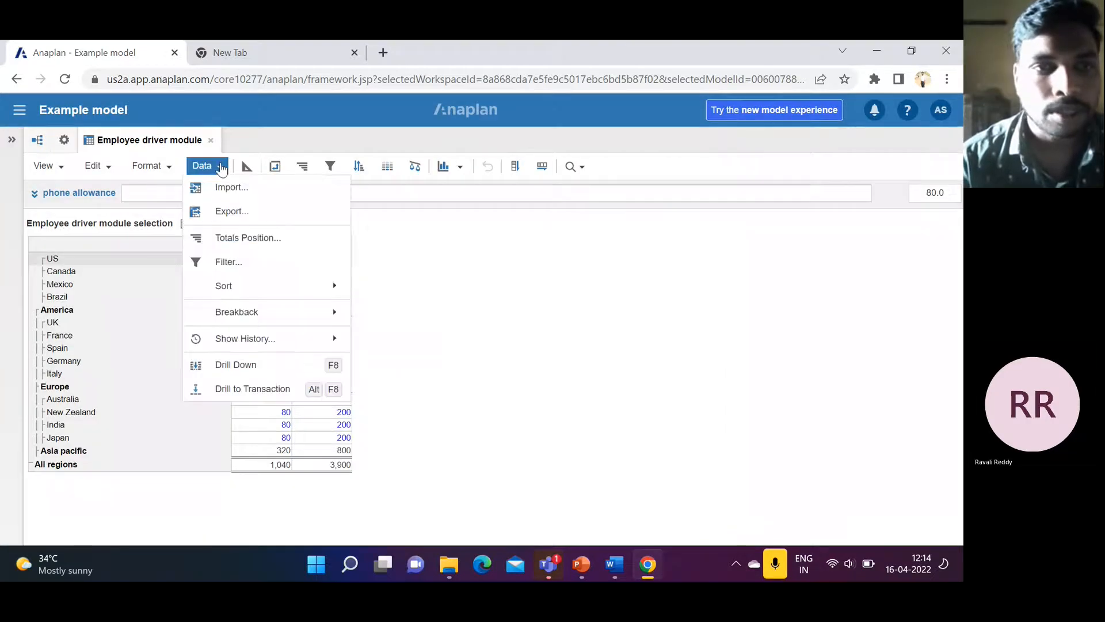
click(409, 256)
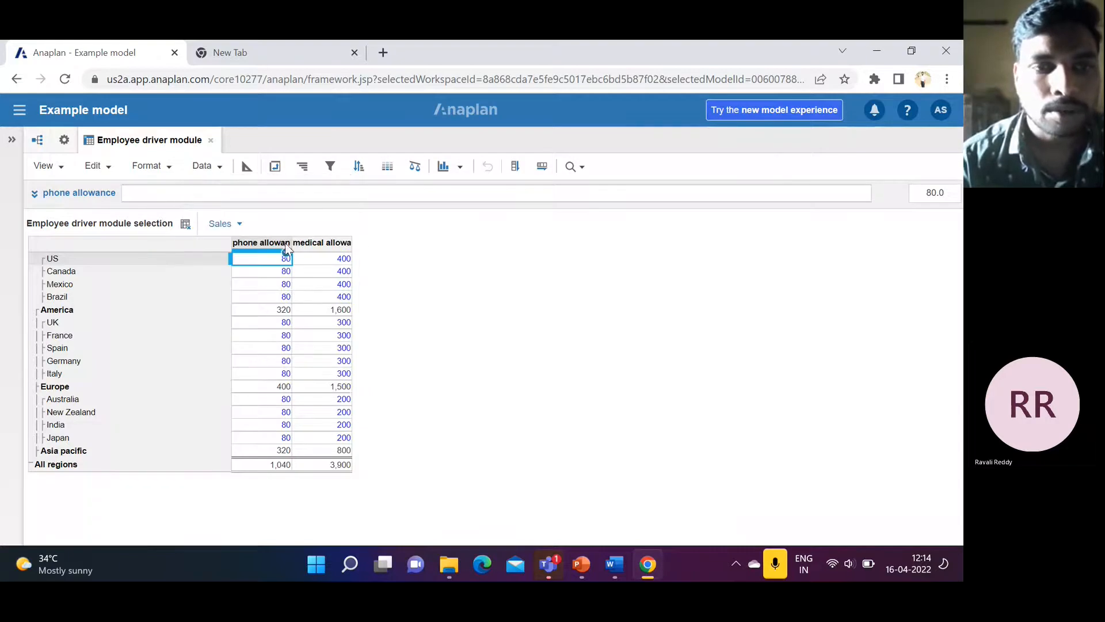
click(316, 249)
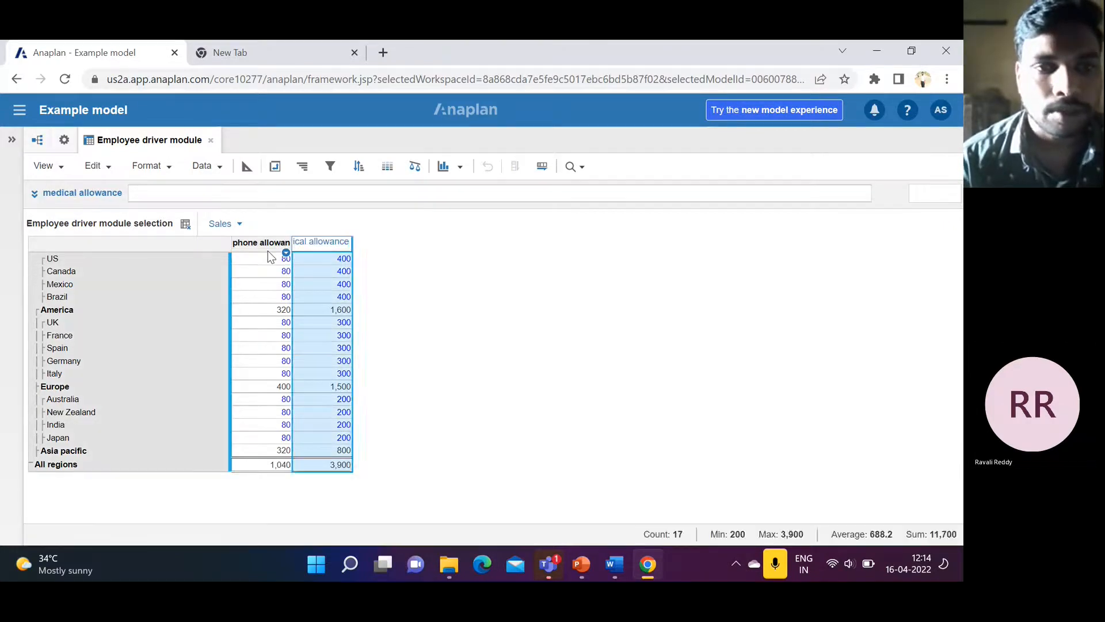
click(268, 251)
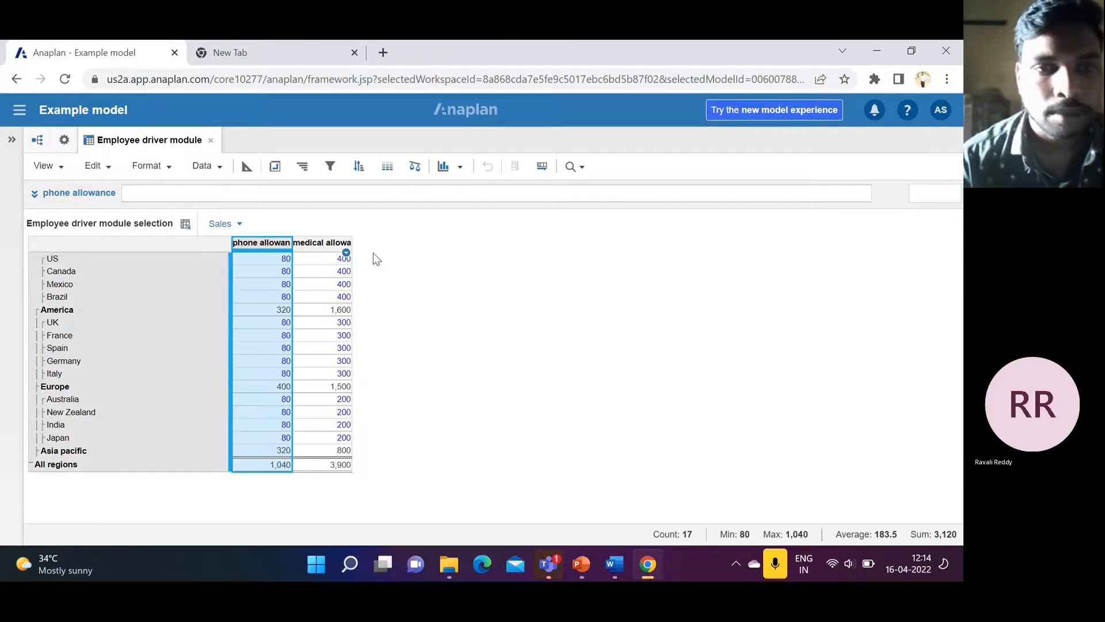
click(340, 260)
click(260, 265)
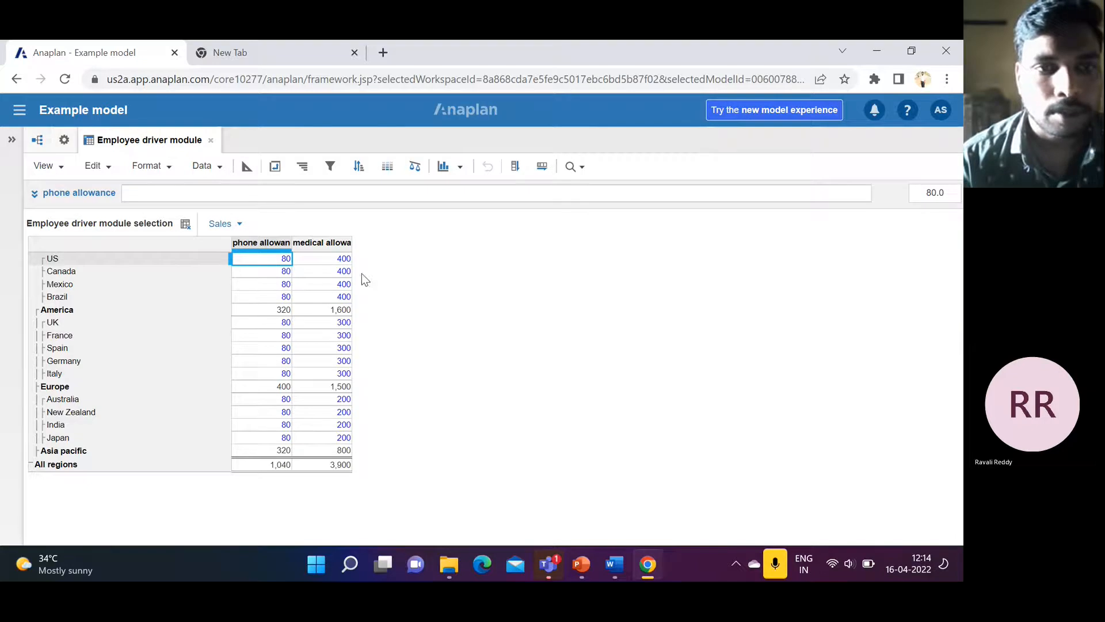
mouse_move(590, 563)
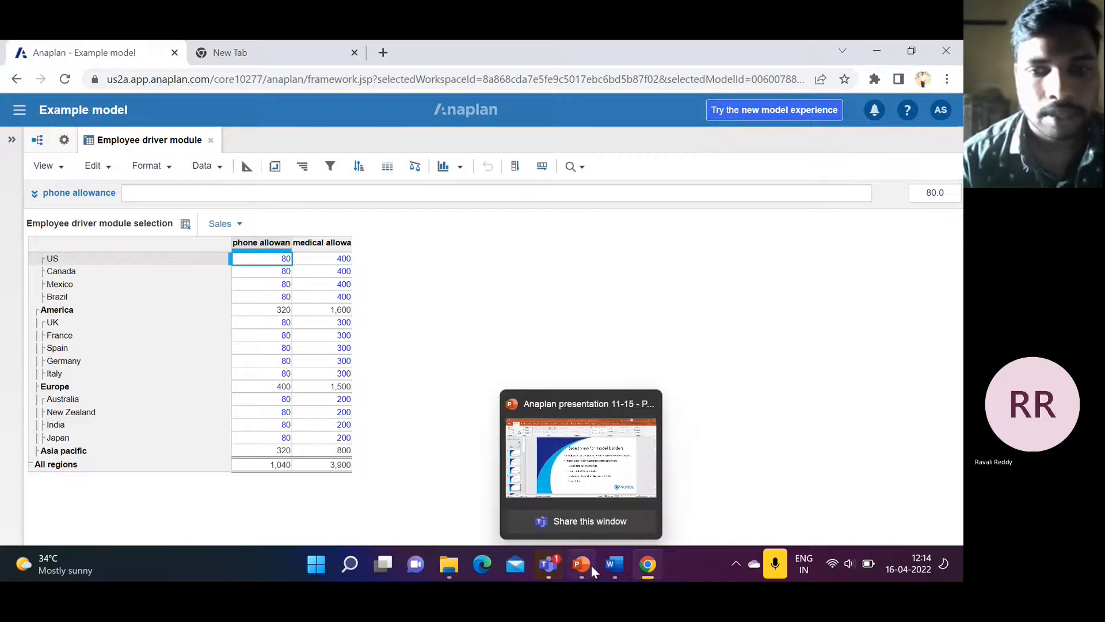
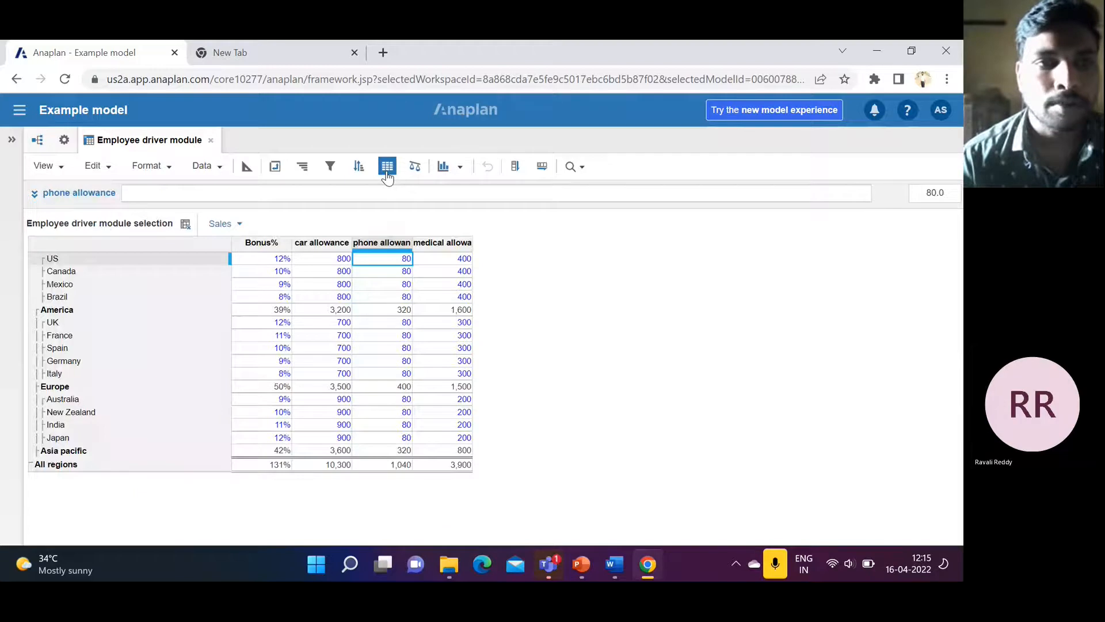
click(147, 166)
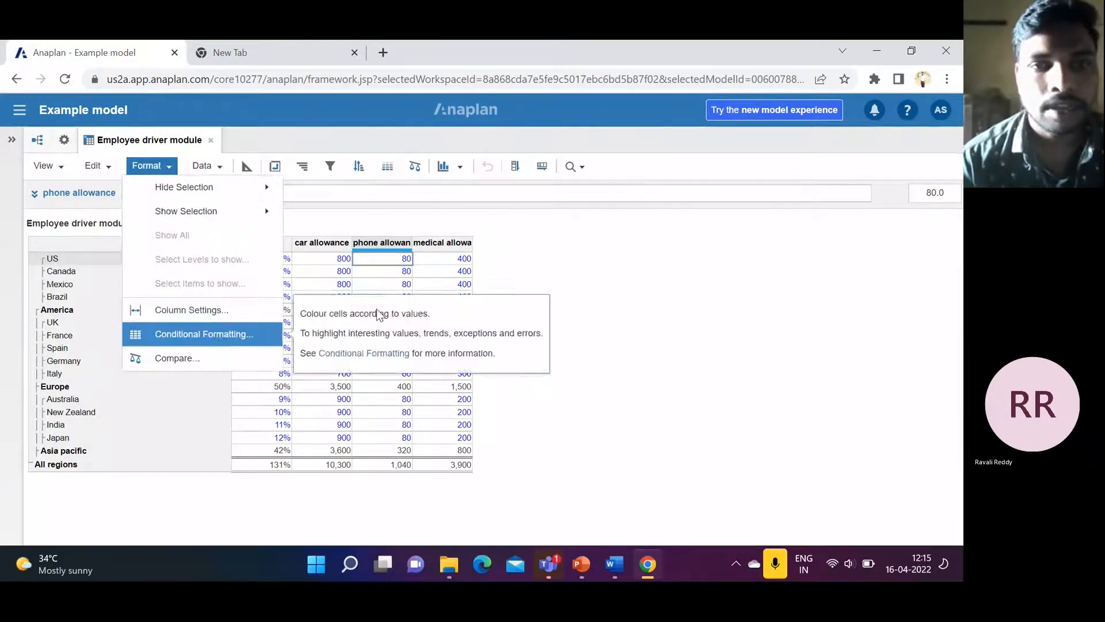
click(620, 309)
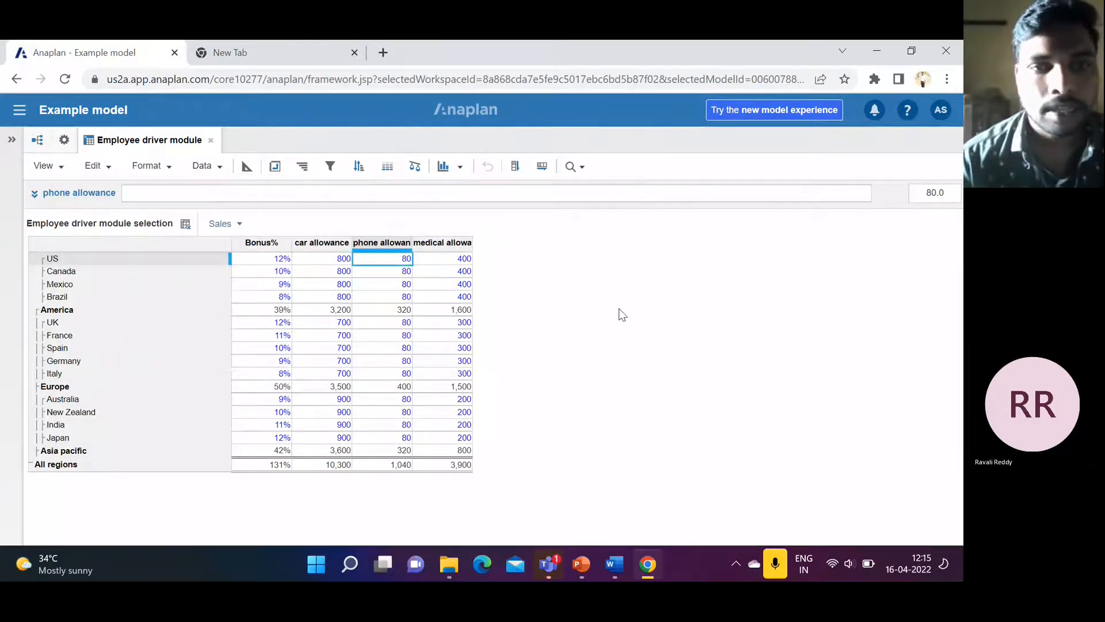
Step: Start a new conditional formatting rule for the medical allowance line item, moving the rule dialog aside from the grid
click(450, 255)
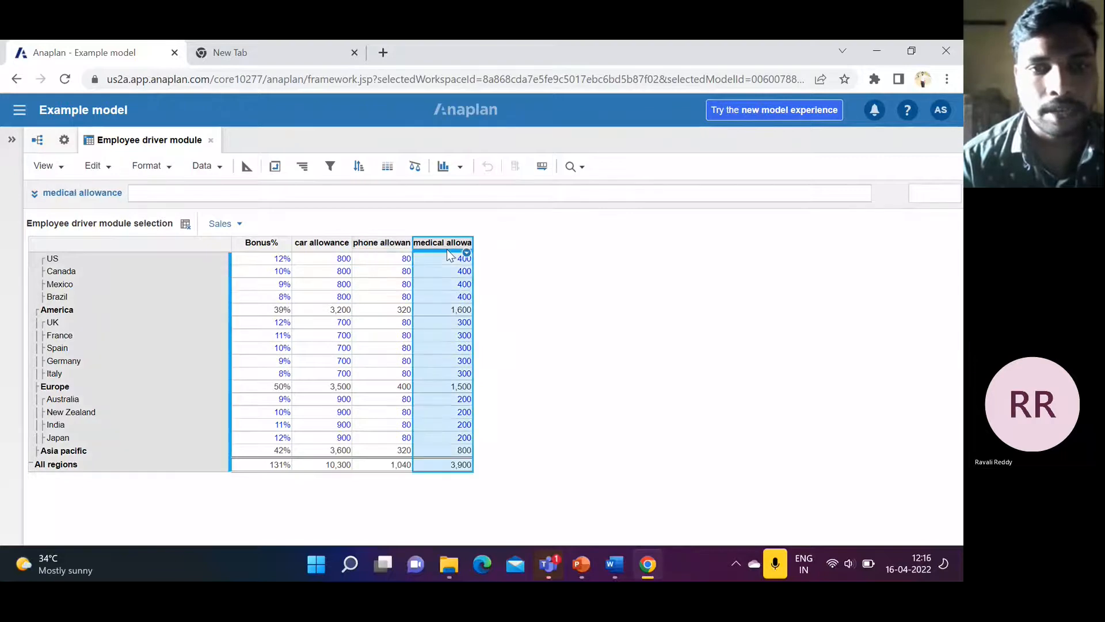
click(166, 169)
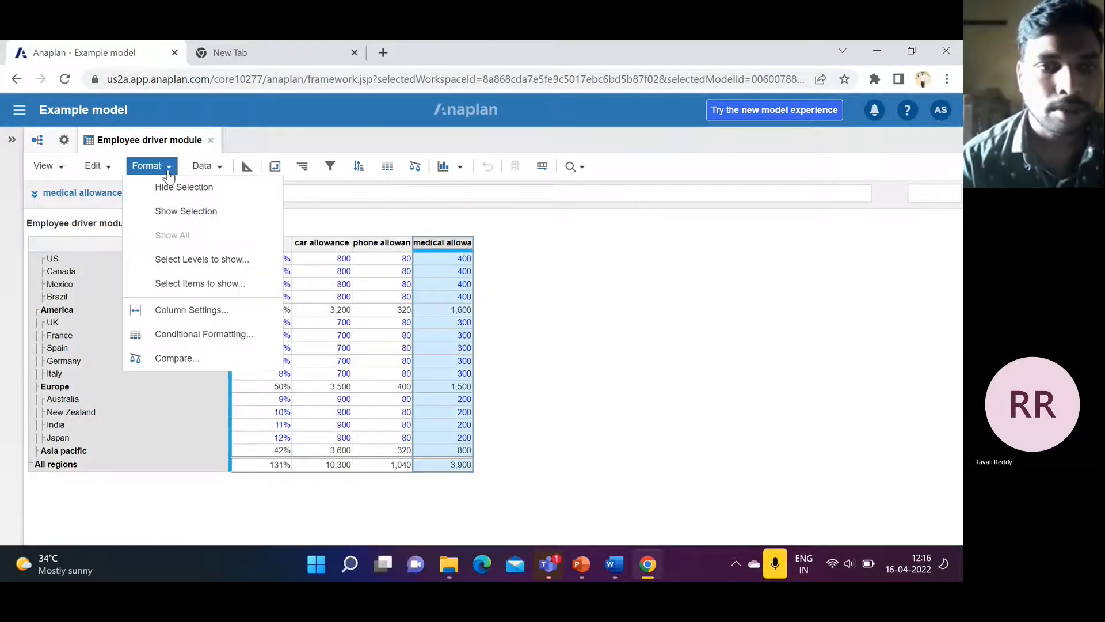
click(210, 333)
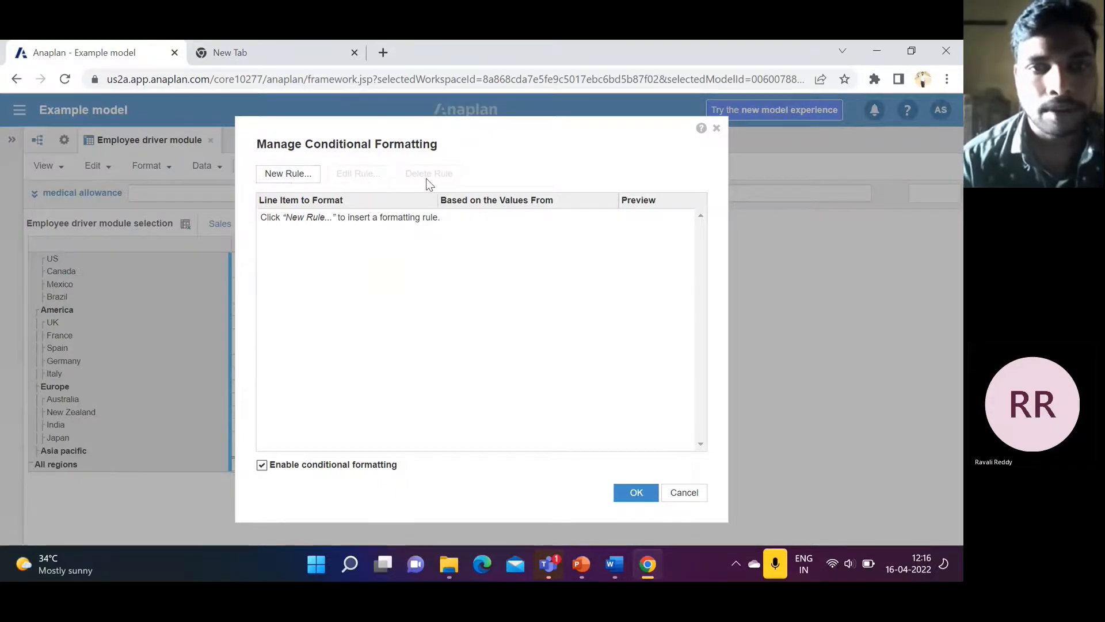
click(294, 175)
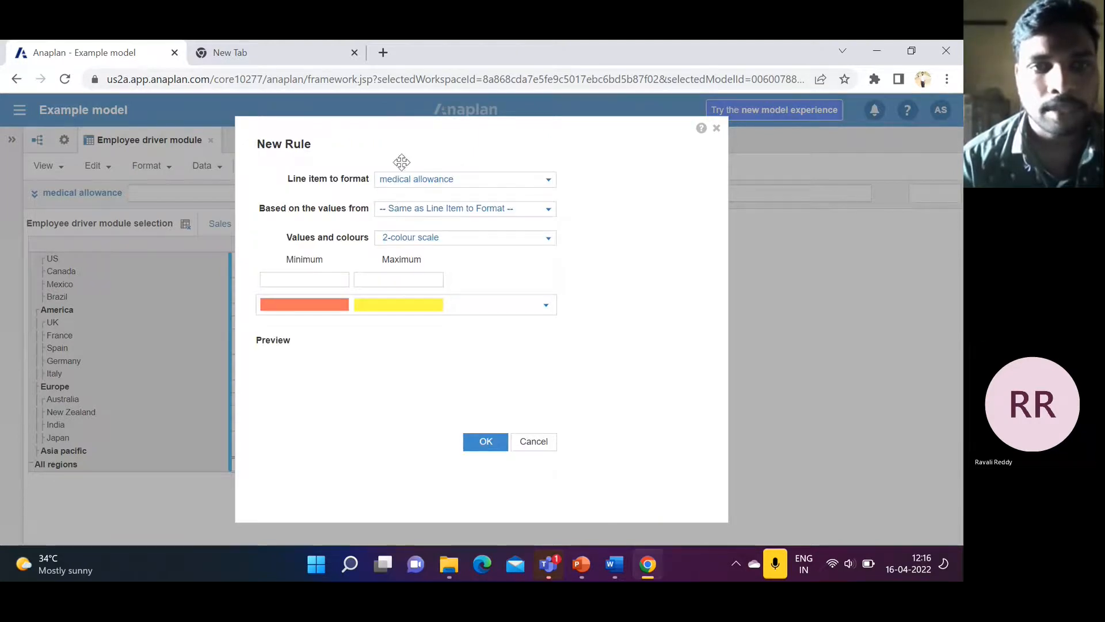
drag(402, 162, 583, 188)
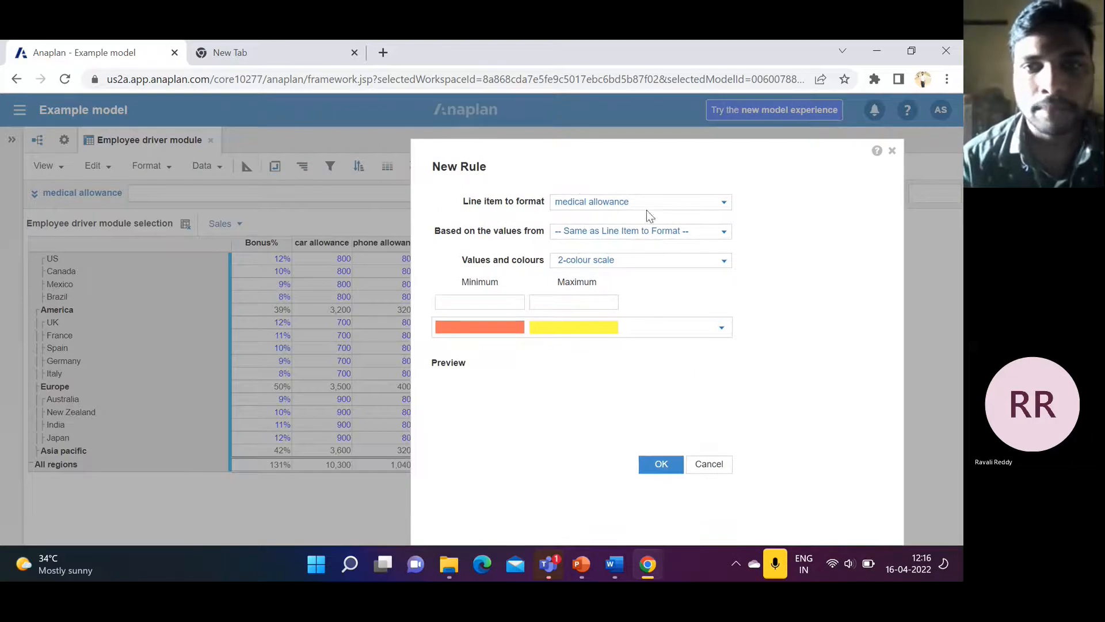
Step: Examine the line items the rule can be based on, try the 3-colour scale, and return to the 2-colour scale
click(724, 233)
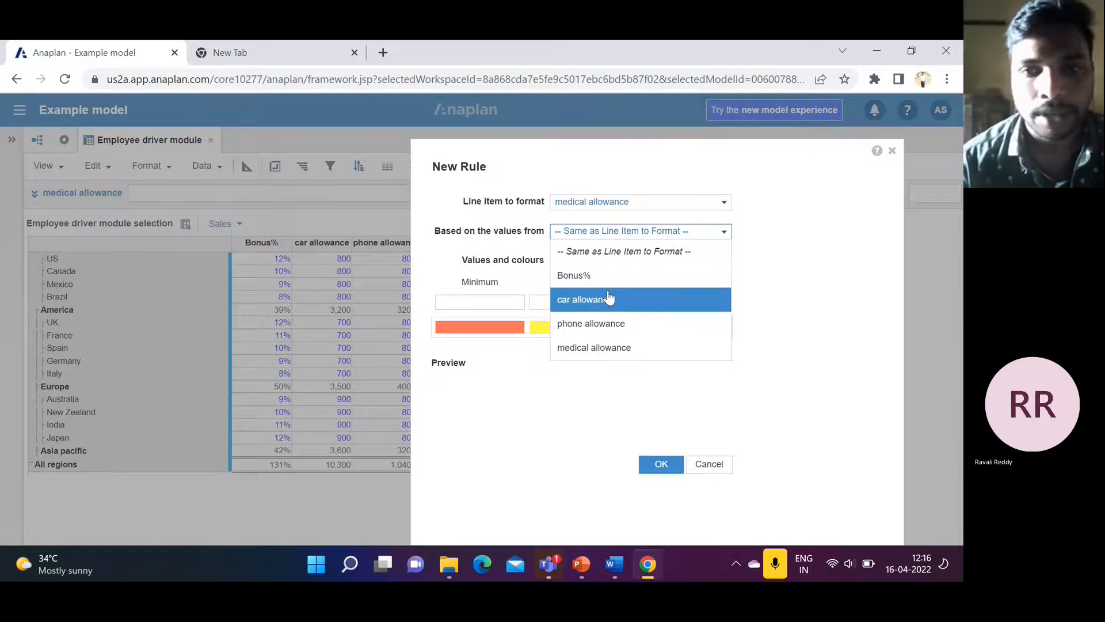
click(772, 279)
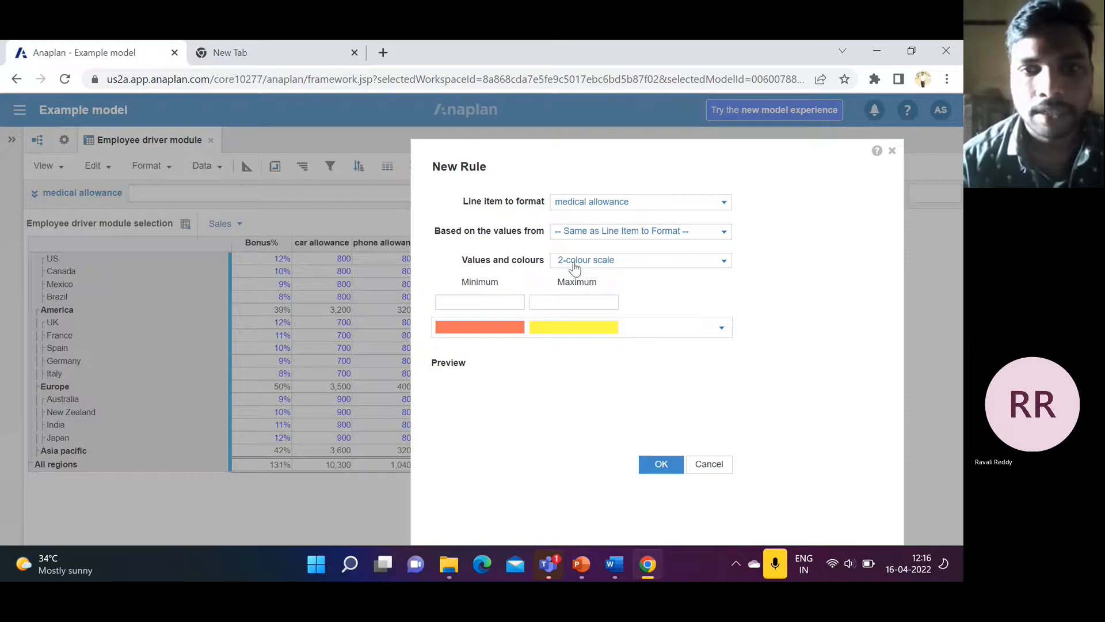
click(724, 266)
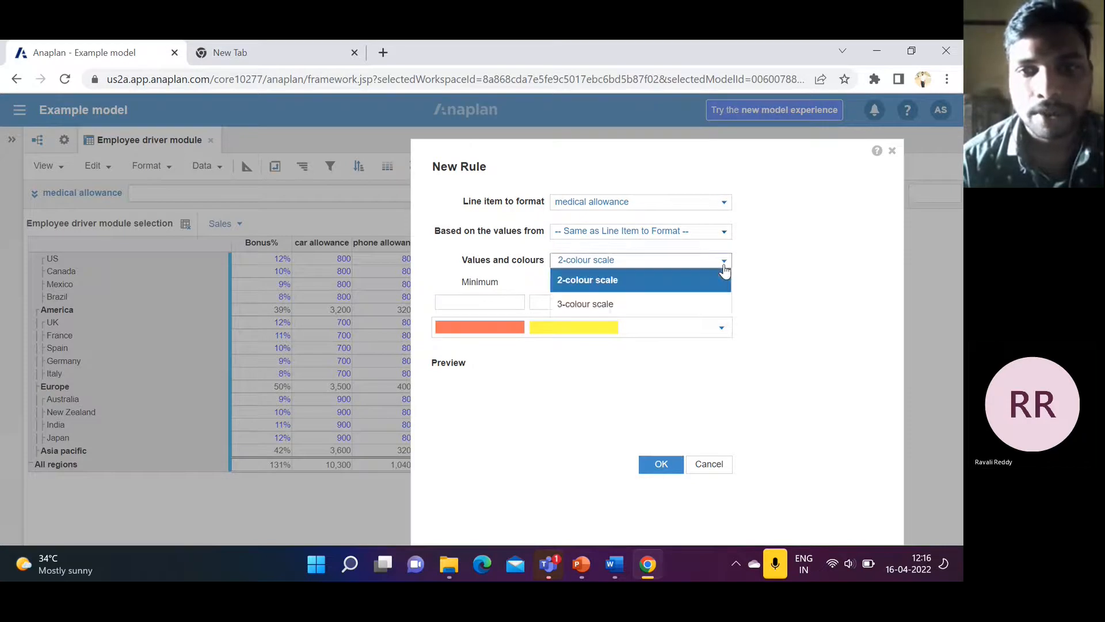
click(661, 305)
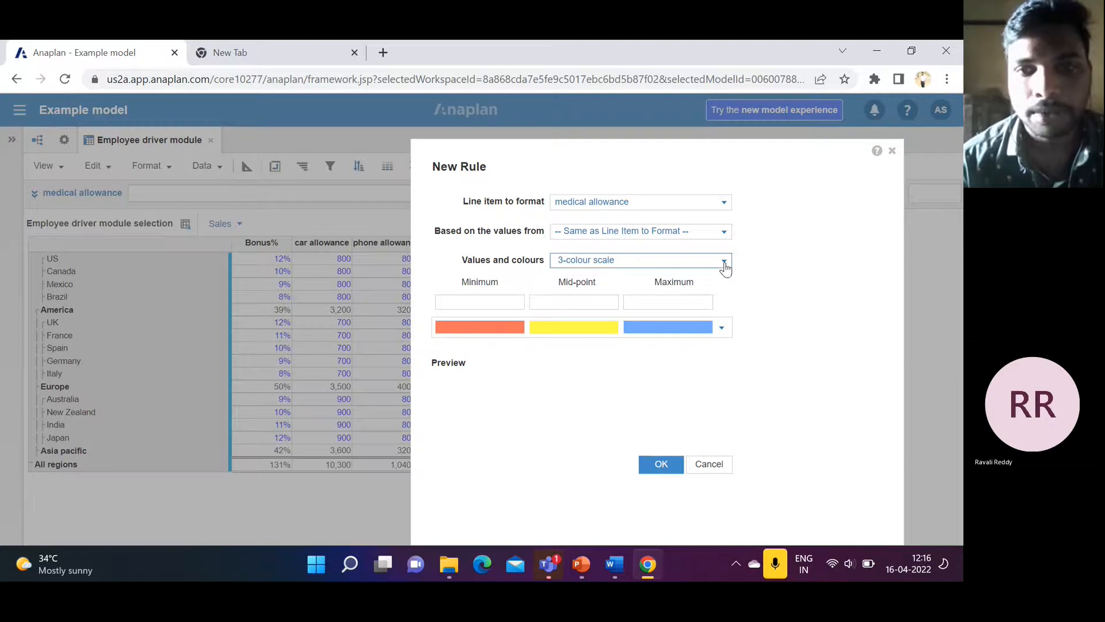
click(724, 266)
click(661, 280)
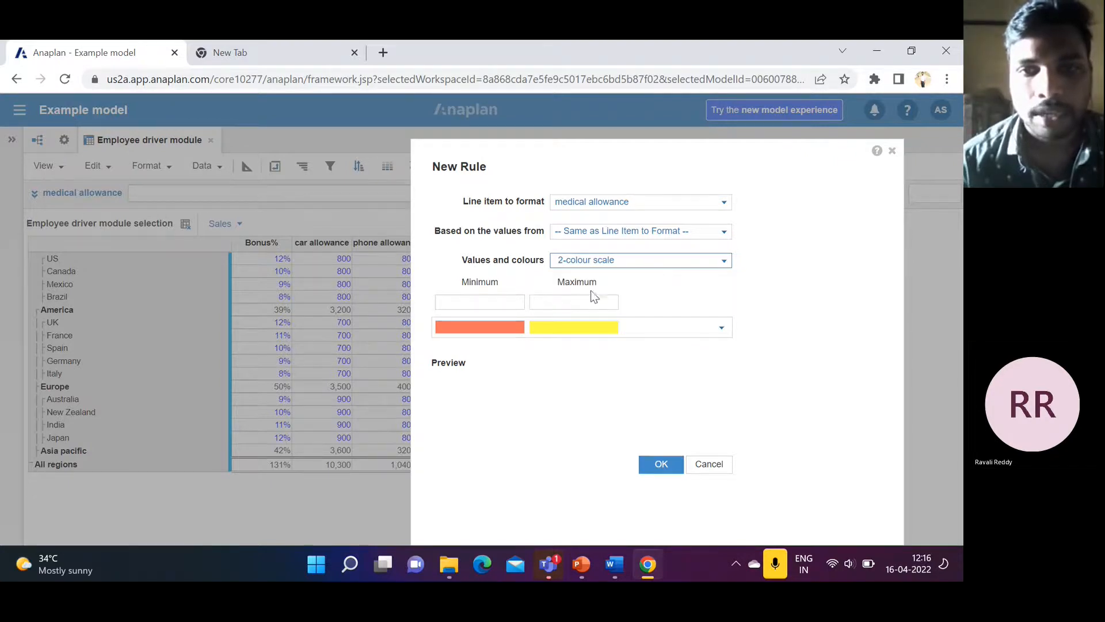
Step: Set the rule's minimum to 0 and maximum to 1 with the red-to-white colour pair, and apply it to the grid
click(477, 306)
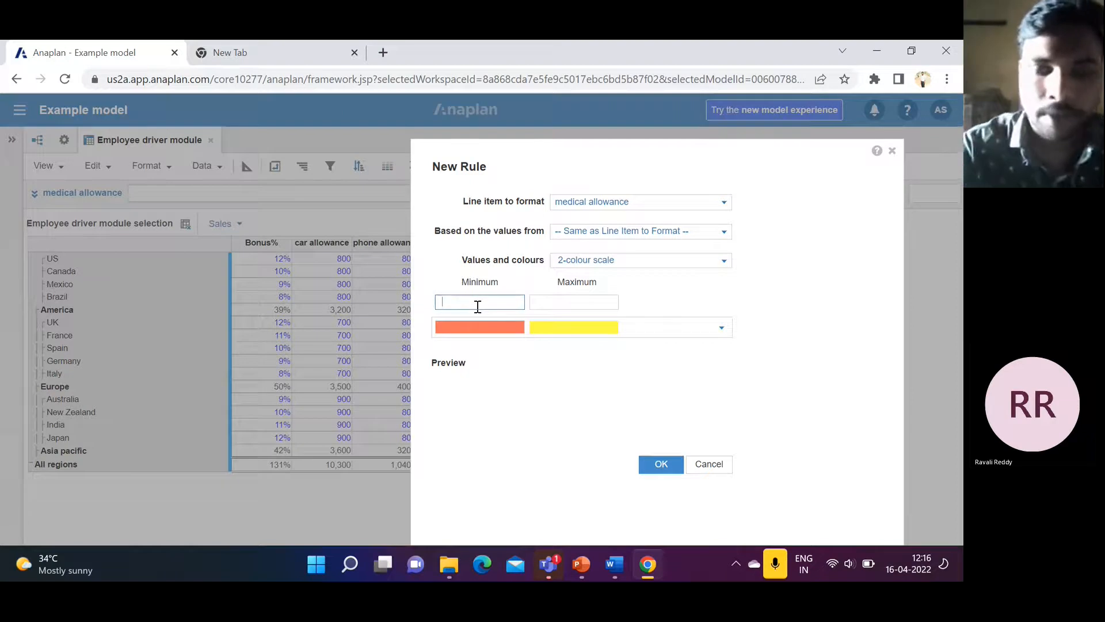
text(0)
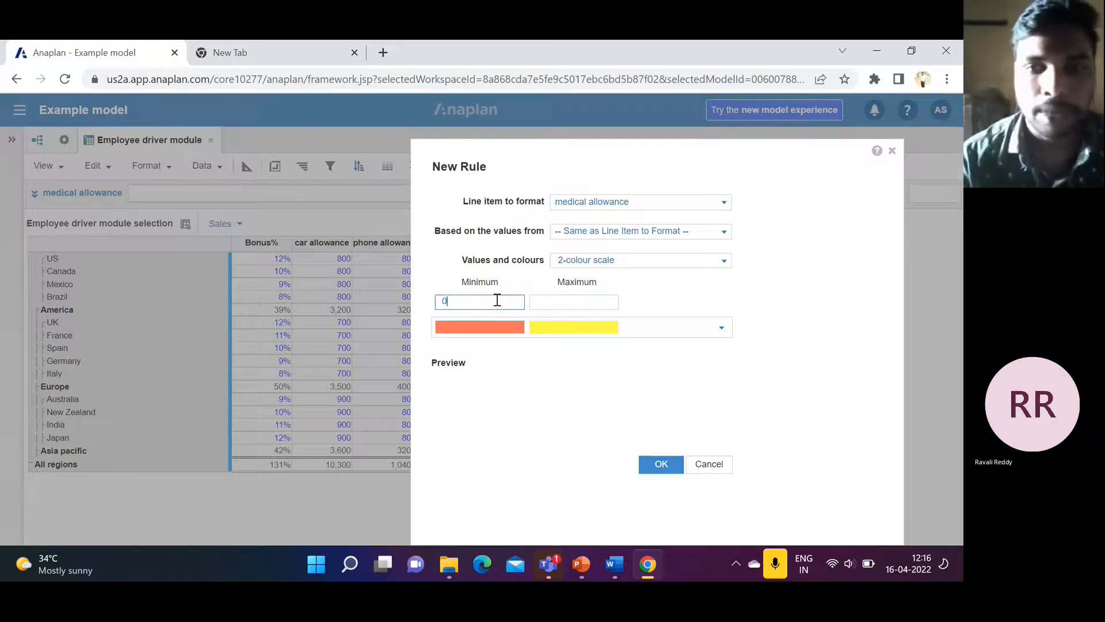
click(538, 297)
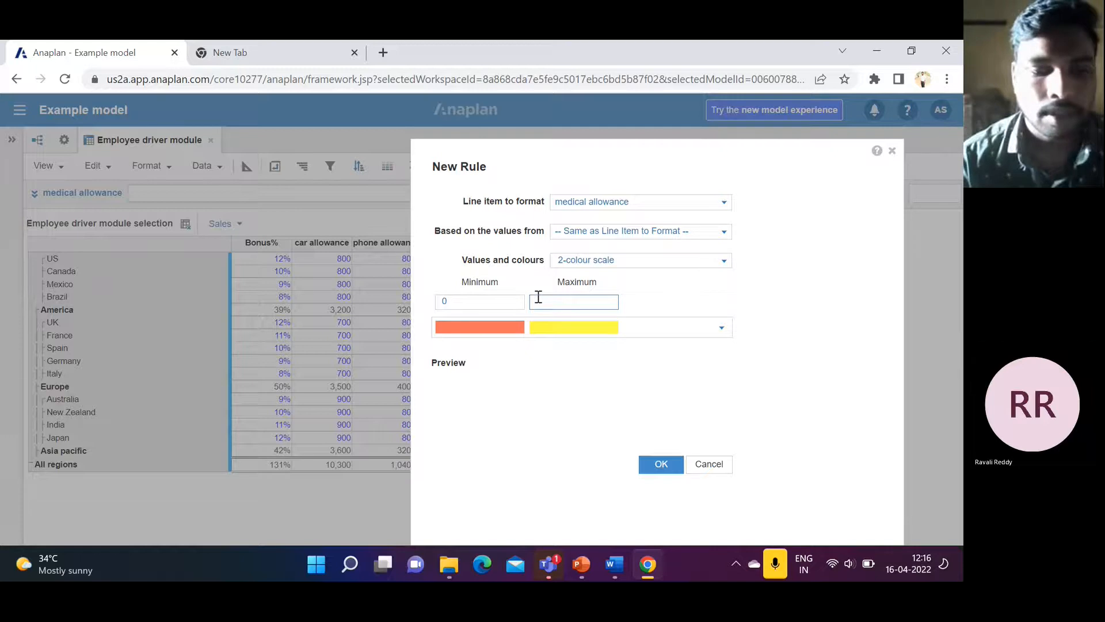
text(1)
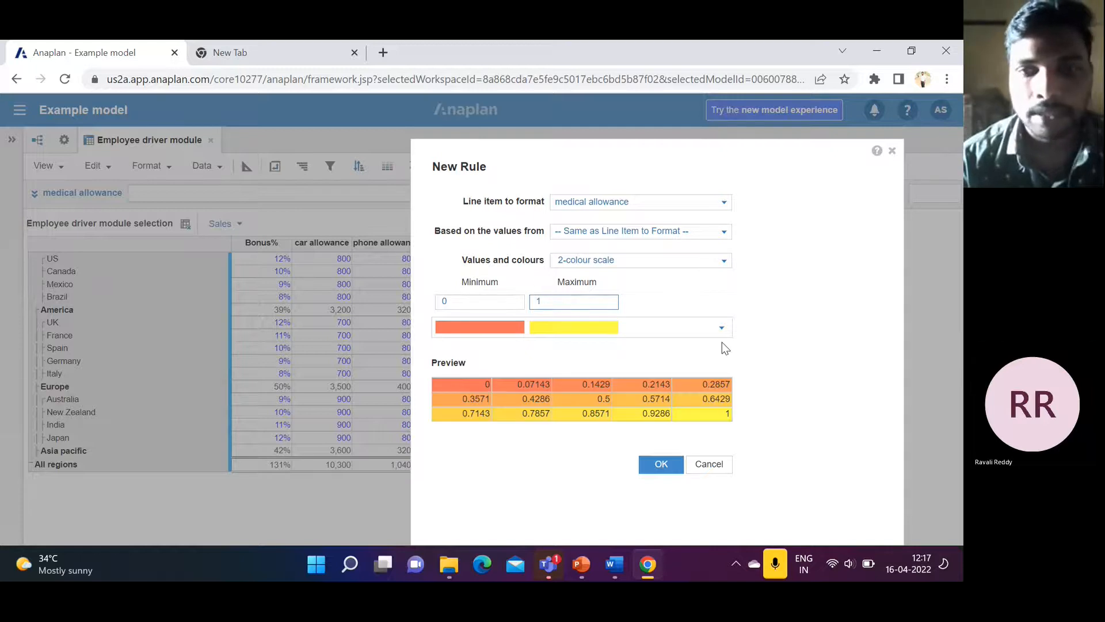
click(721, 327)
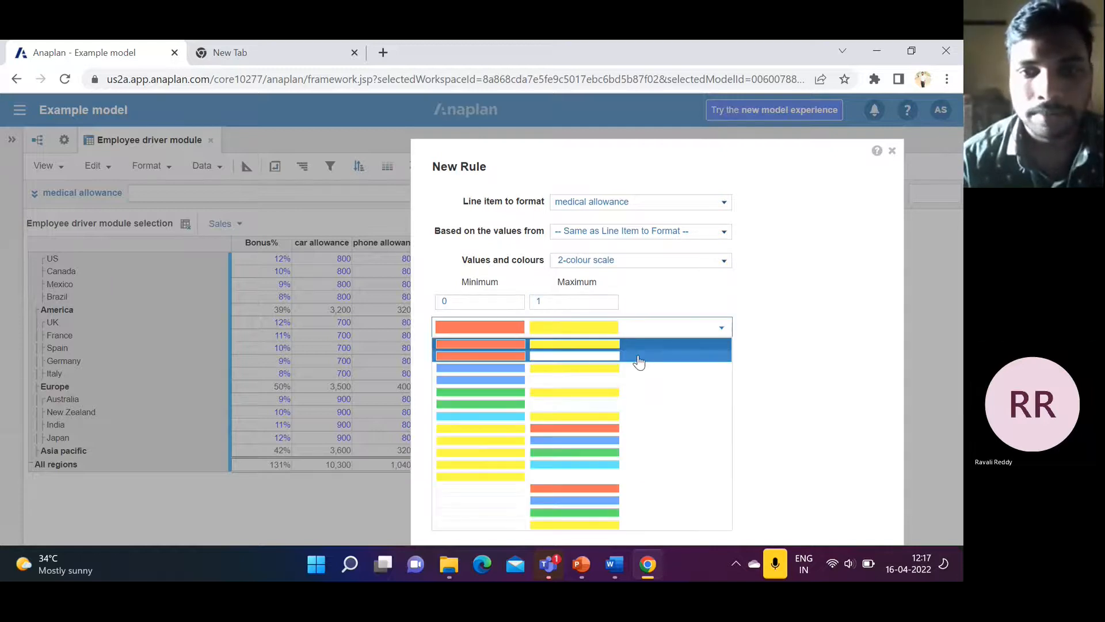
click(548, 358)
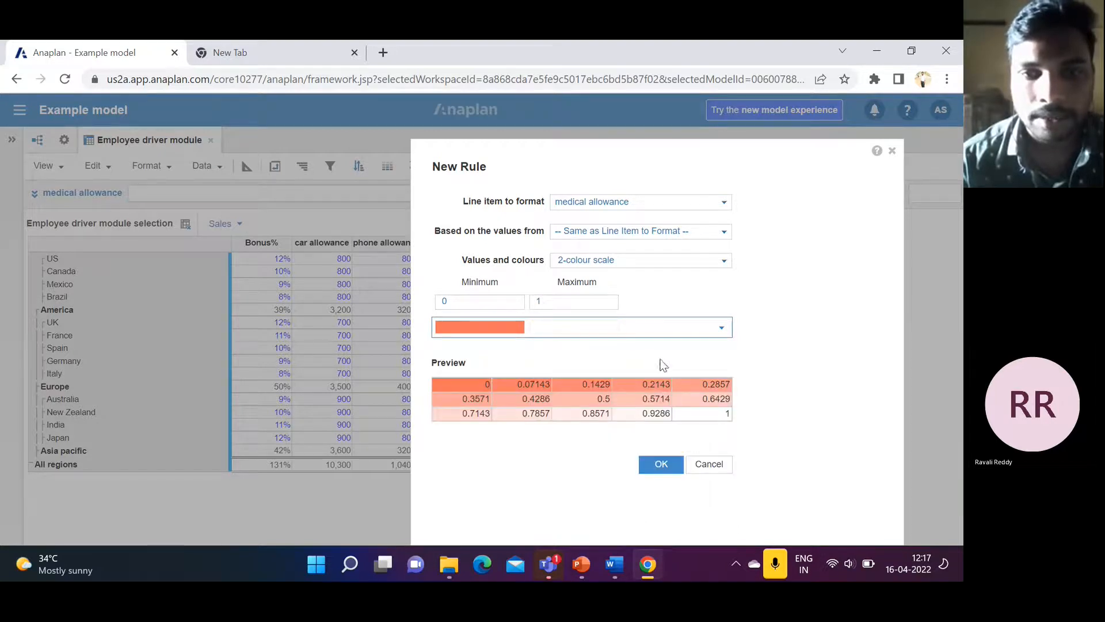
click(659, 466)
click(811, 515)
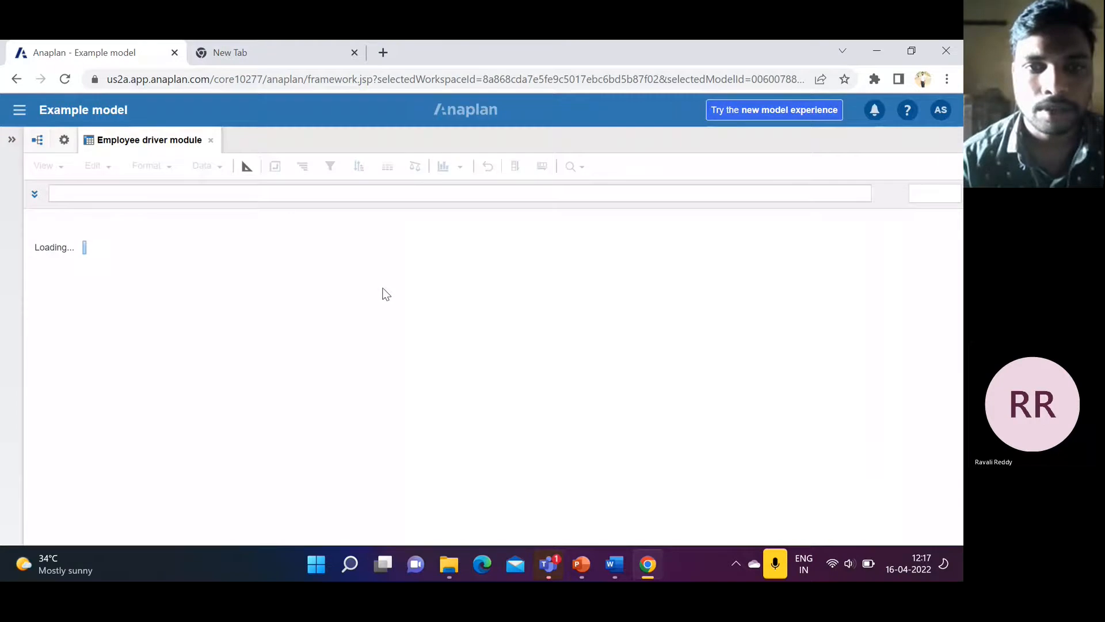
Step: Switch conditional formatting off and back on for the Employee driver module grid
click(447, 256)
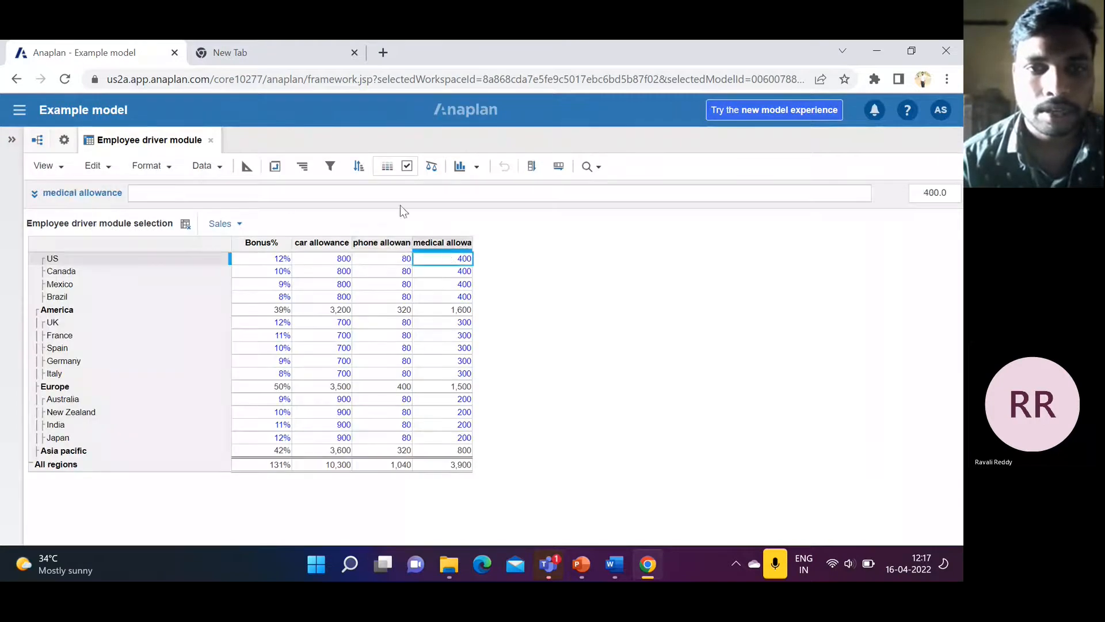
click(408, 167)
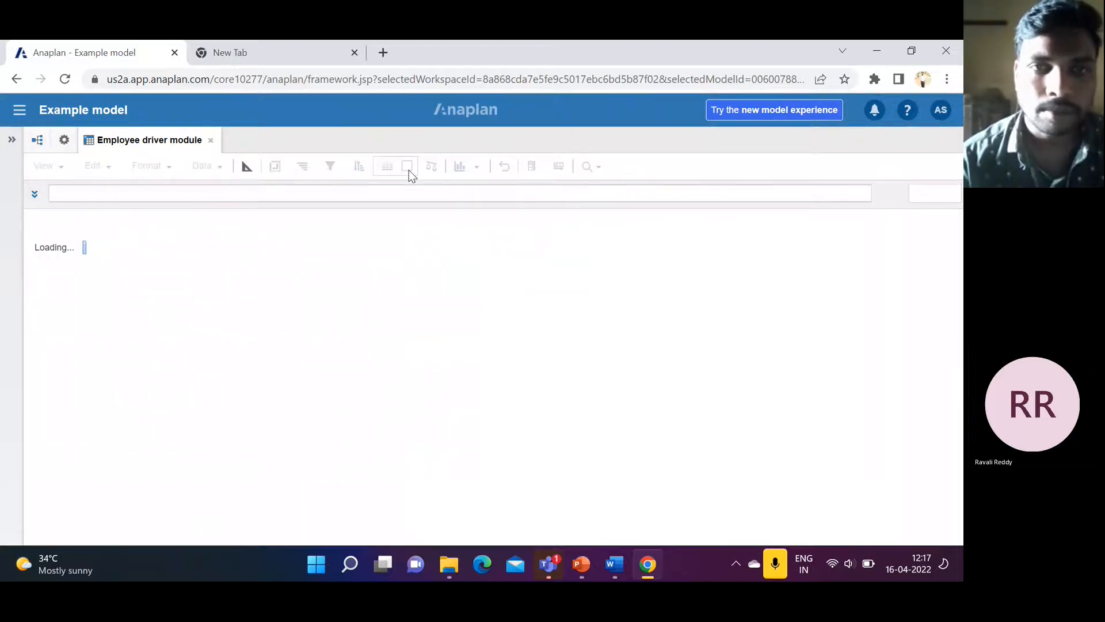
click(408, 167)
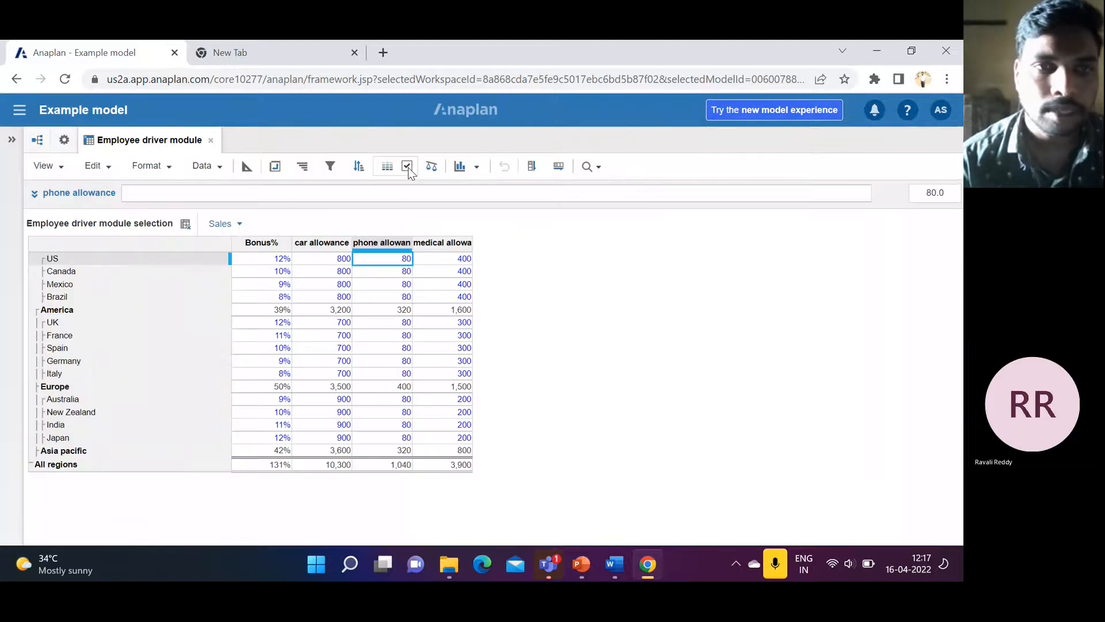
Step: Change the medical allowance rule's colour pair to white-to-blue and apply the conditional formatting
click(387, 166)
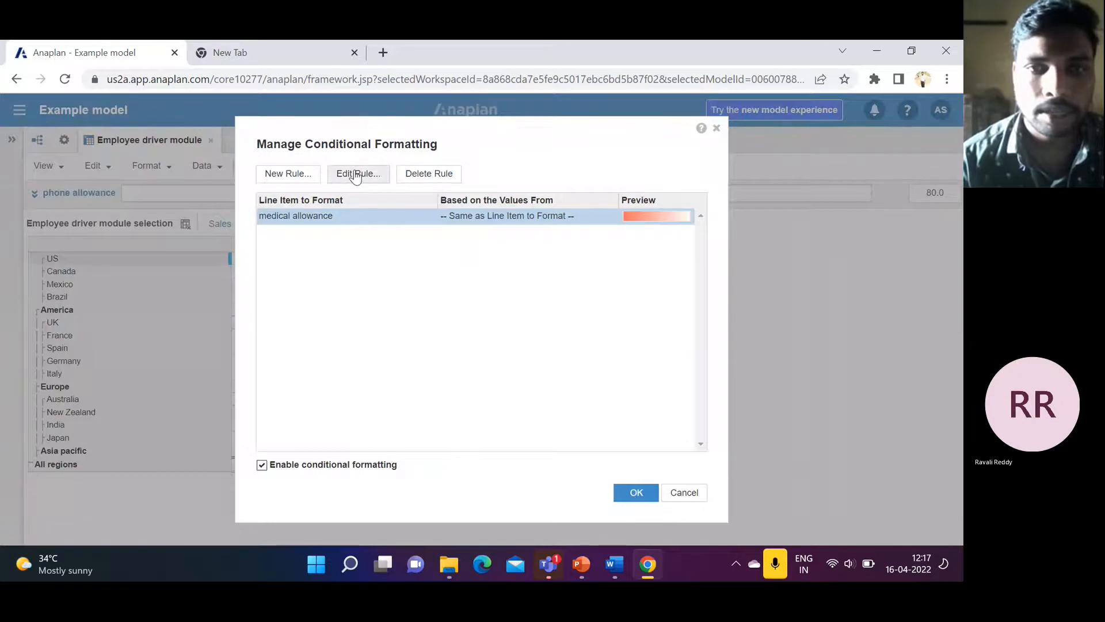
click(356, 175)
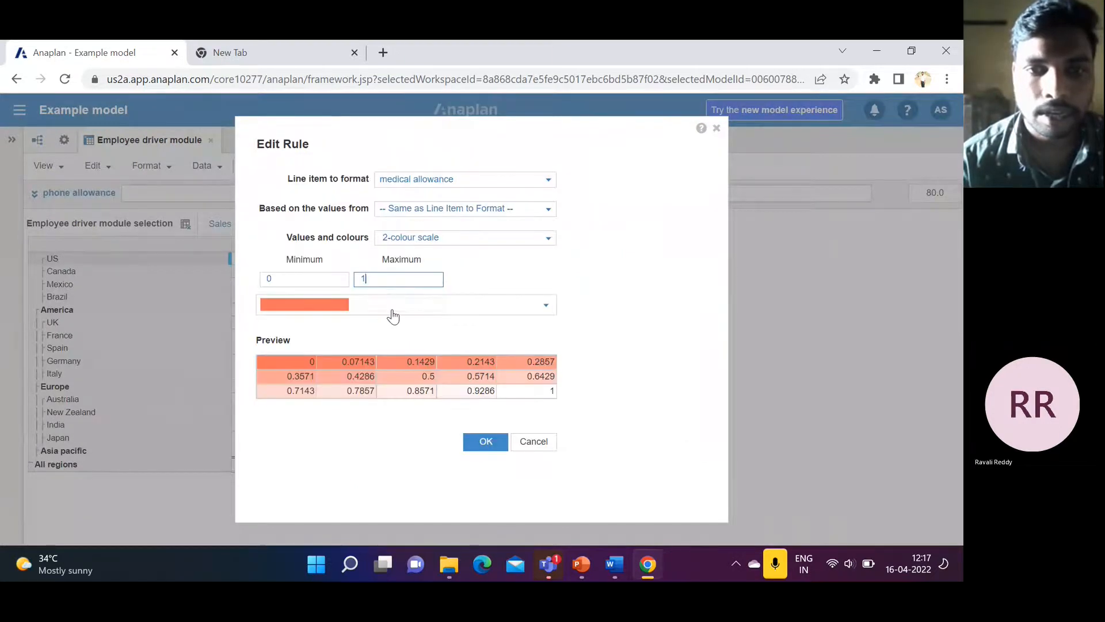
click(546, 306)
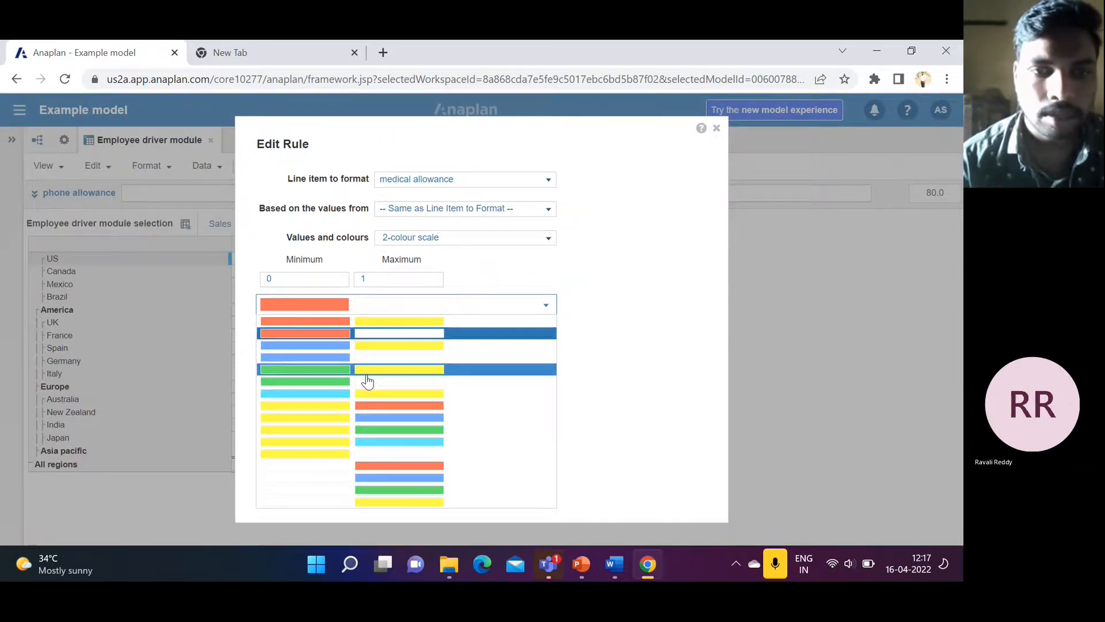
click(365, 309)
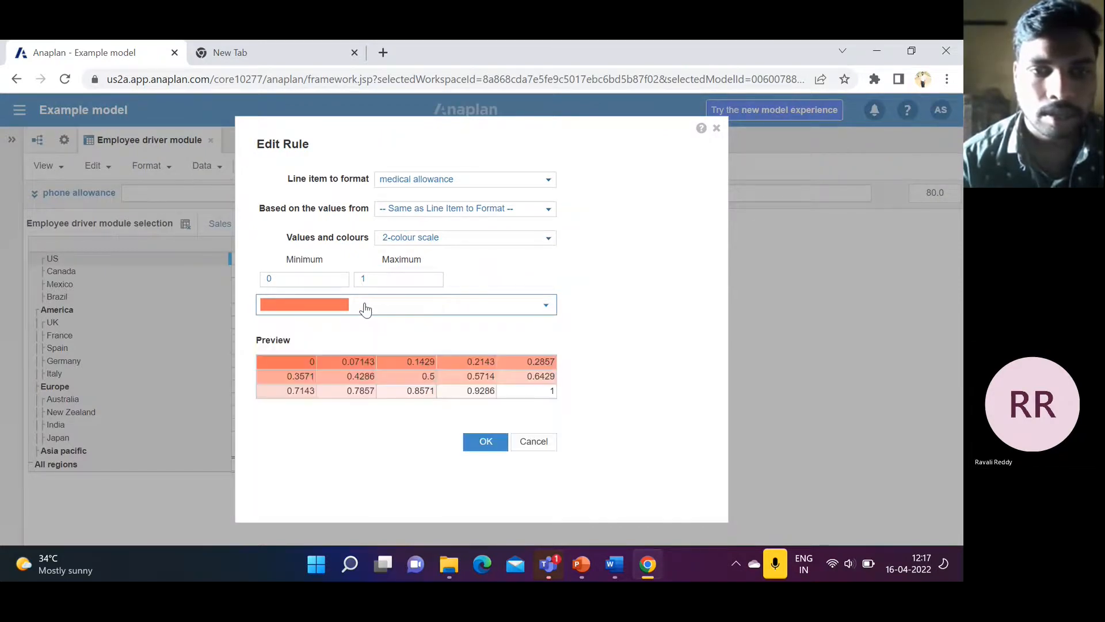
click(547, 311)
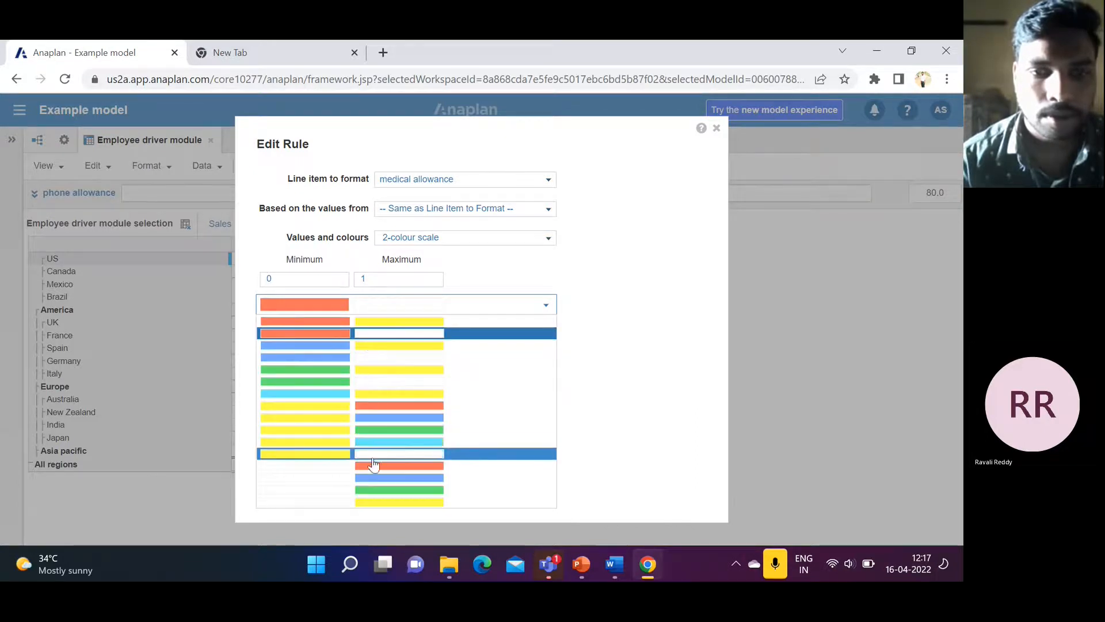
click(373, 481)
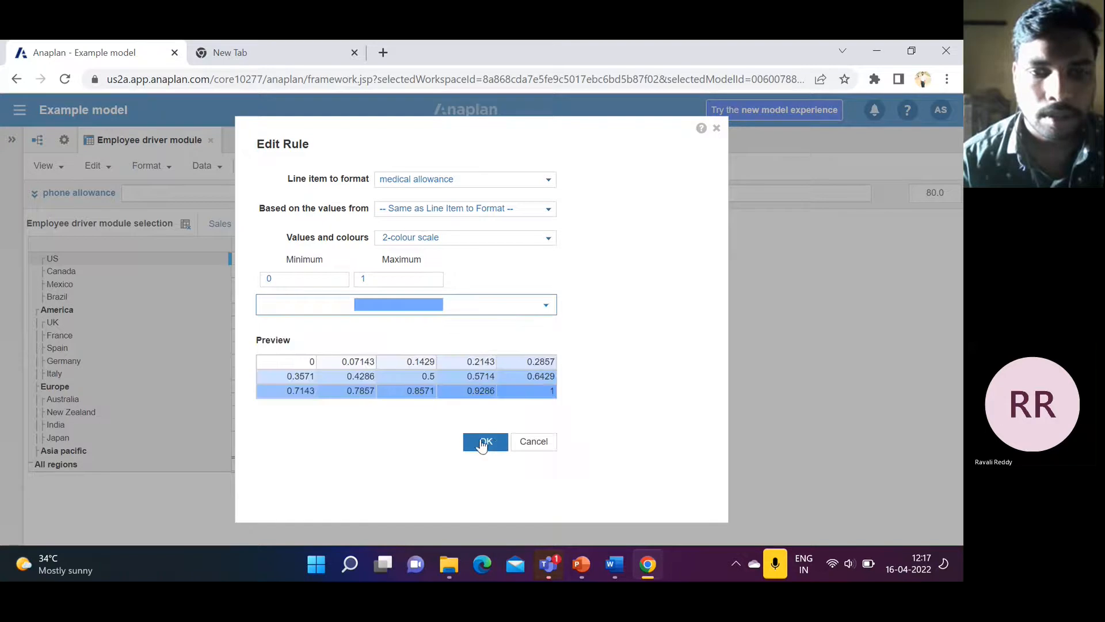
click(487, 443)
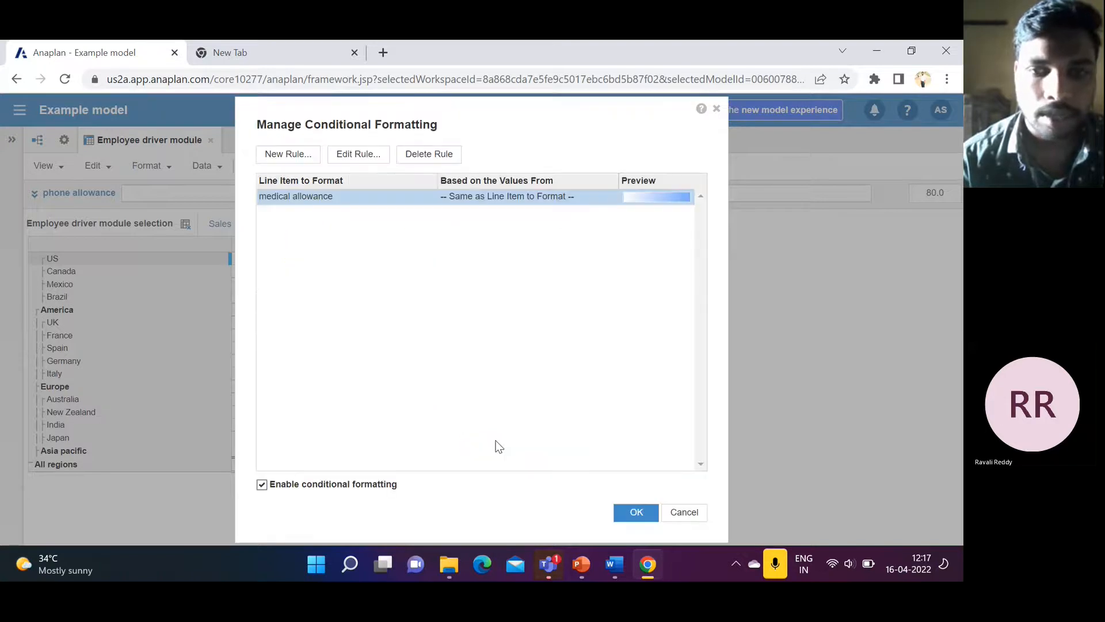
click(633, 519)
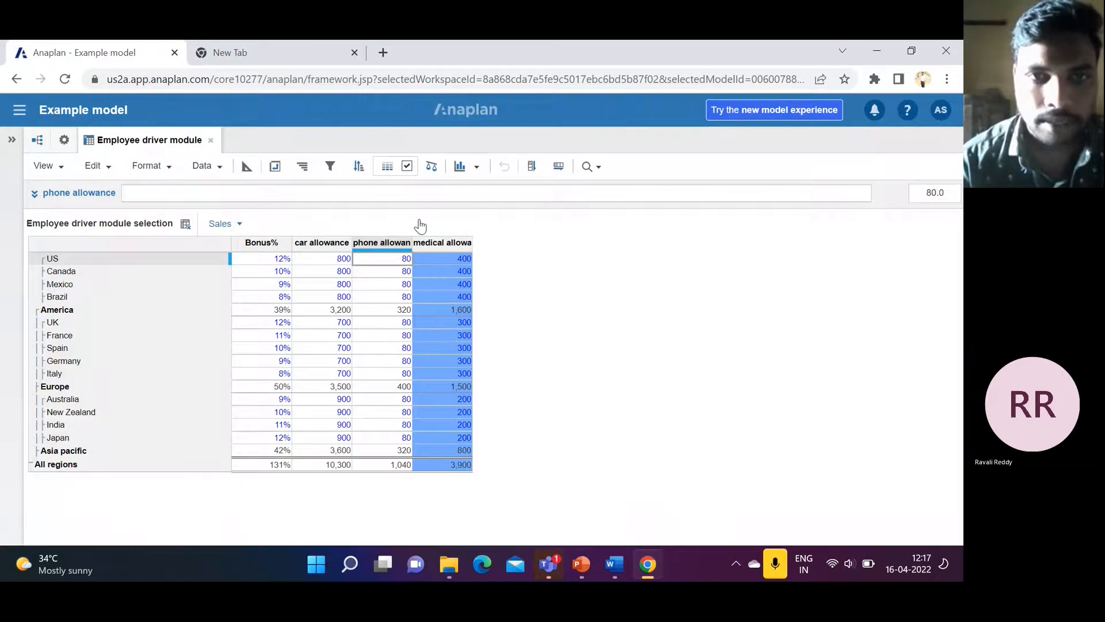
Step: Edit the medical allowance rule to use a minimum of 100 and a maximum of 400
click(387, 162)
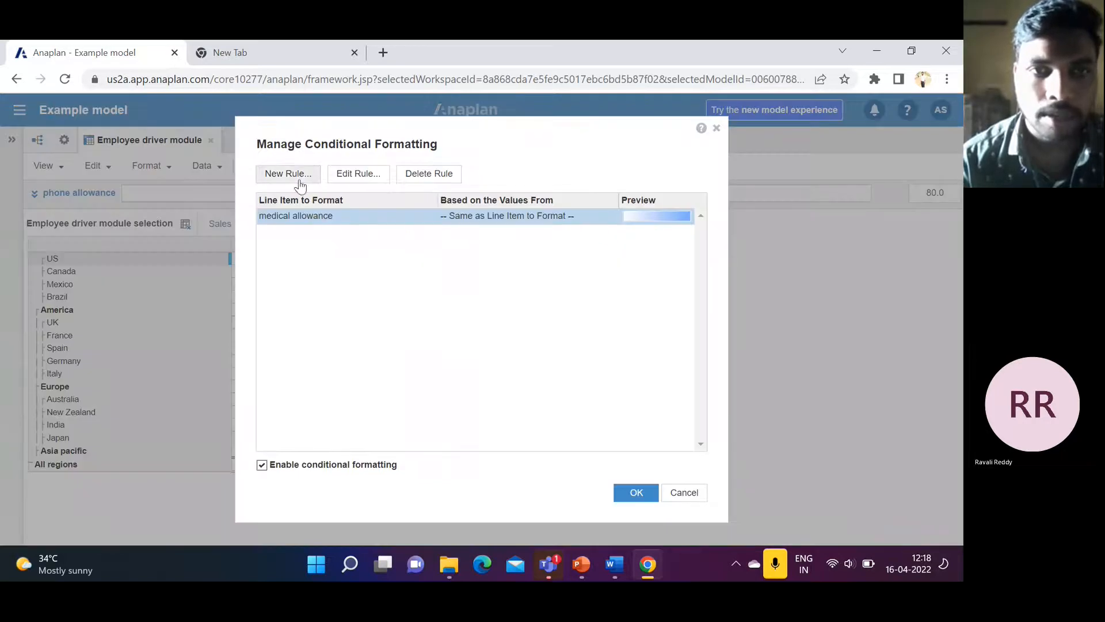
click(353, 174)
click(325, 279)
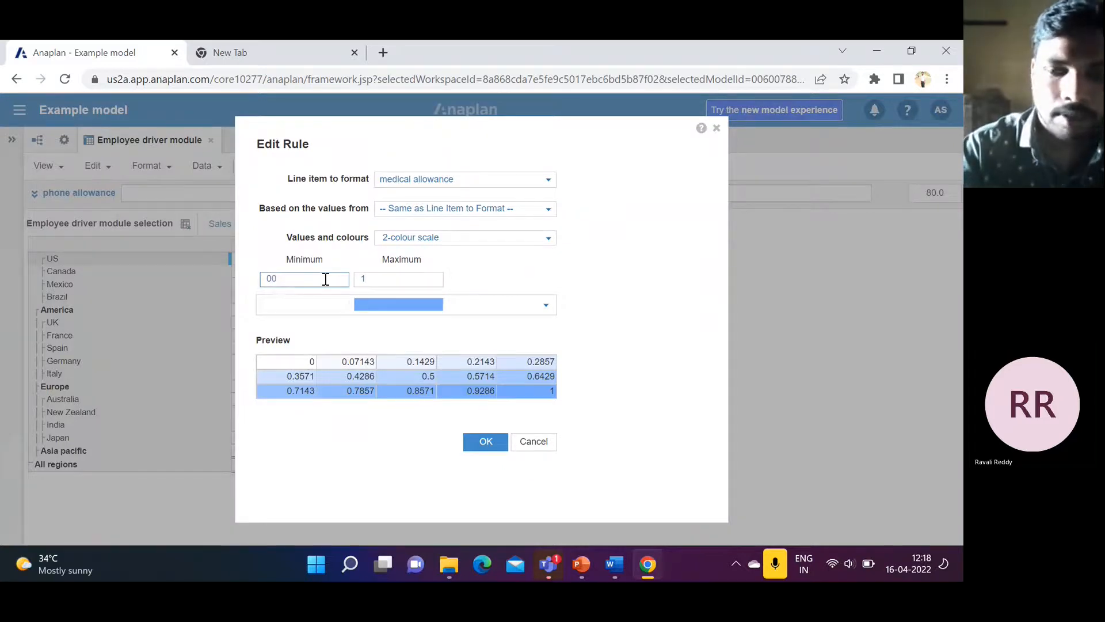
key(BackSpace)
text(100)
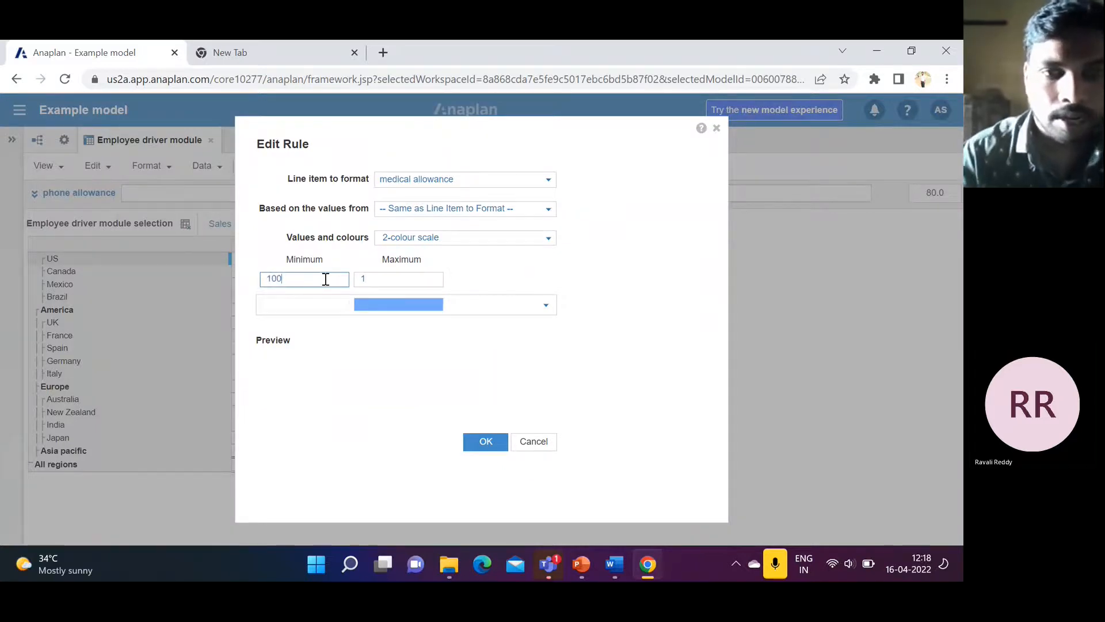
click(374, 277)
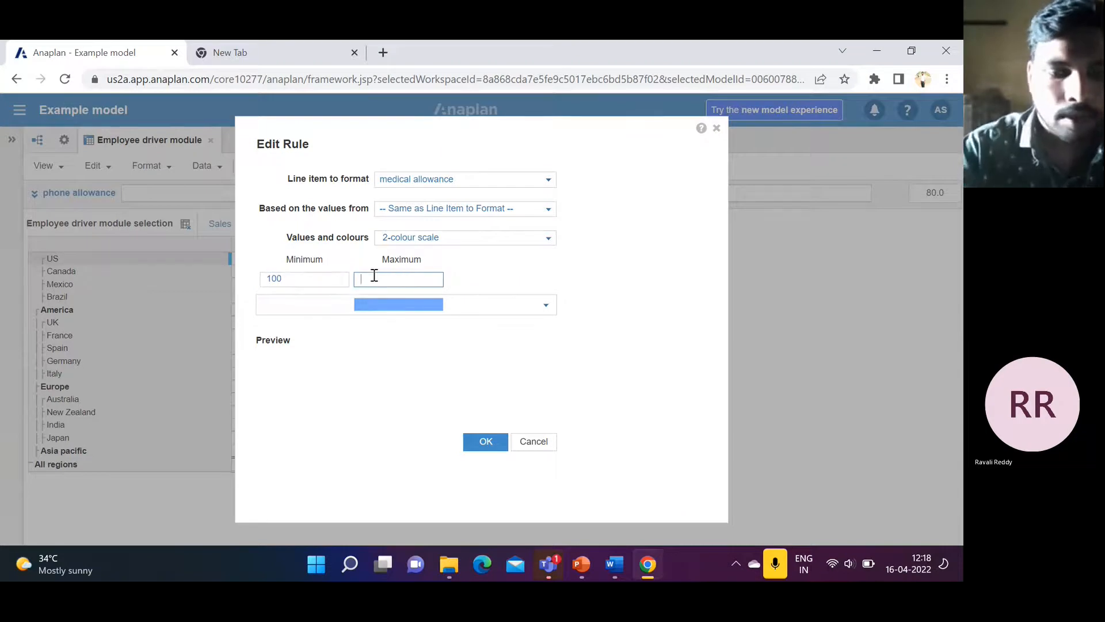
text(400)
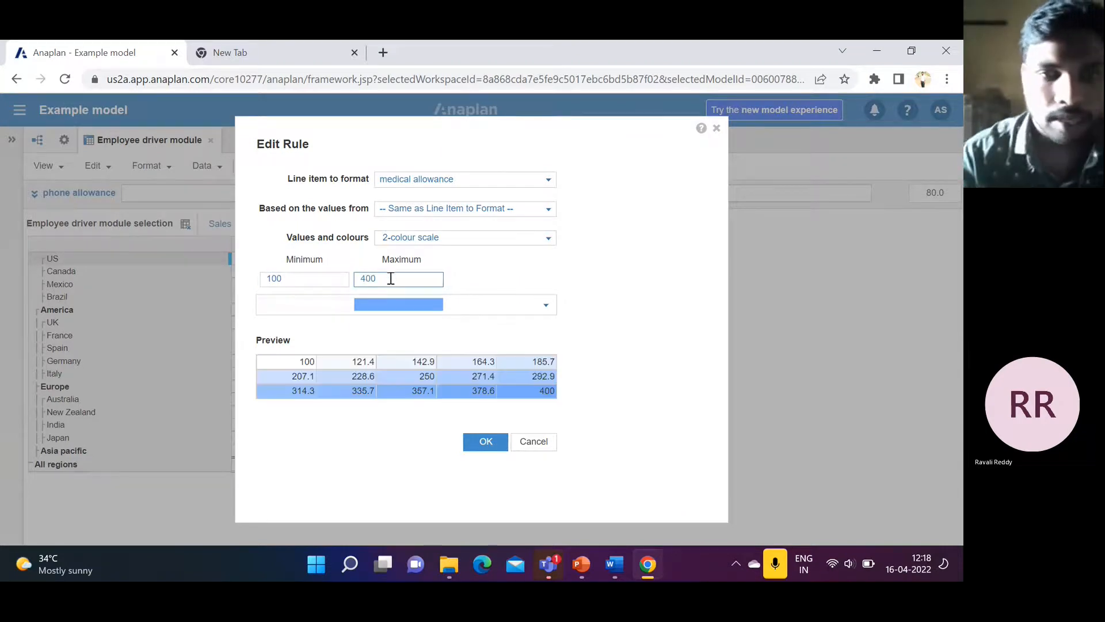
Step: Change the rule's colour pair to white-to-red, apply it, and compare the shading of the Australia and US medical allowance cells
click(544, 304)
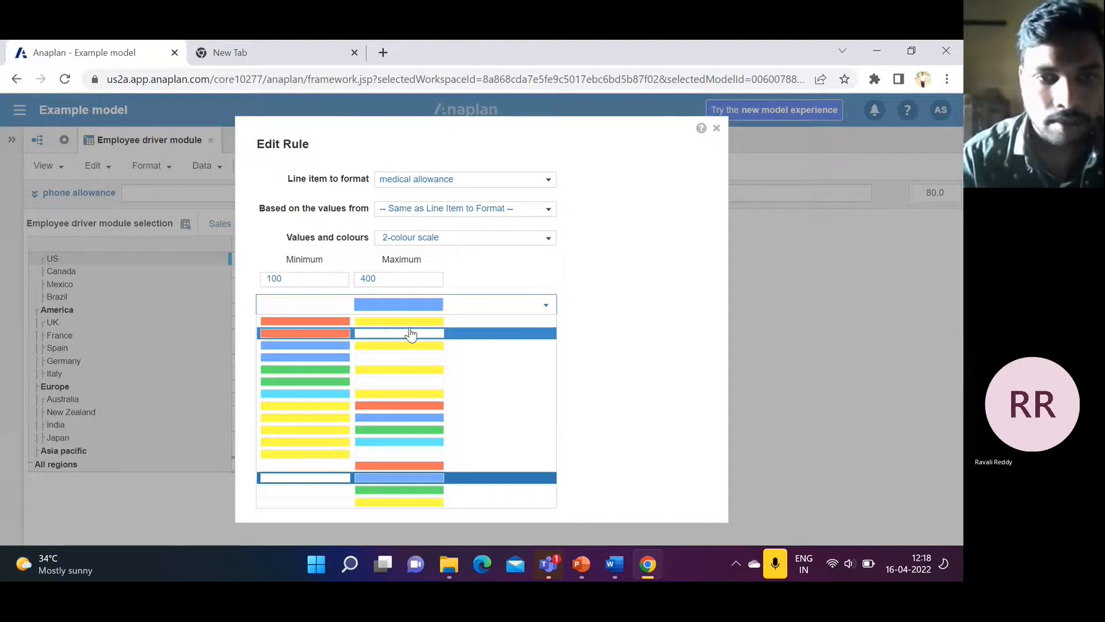
click(384, 334)
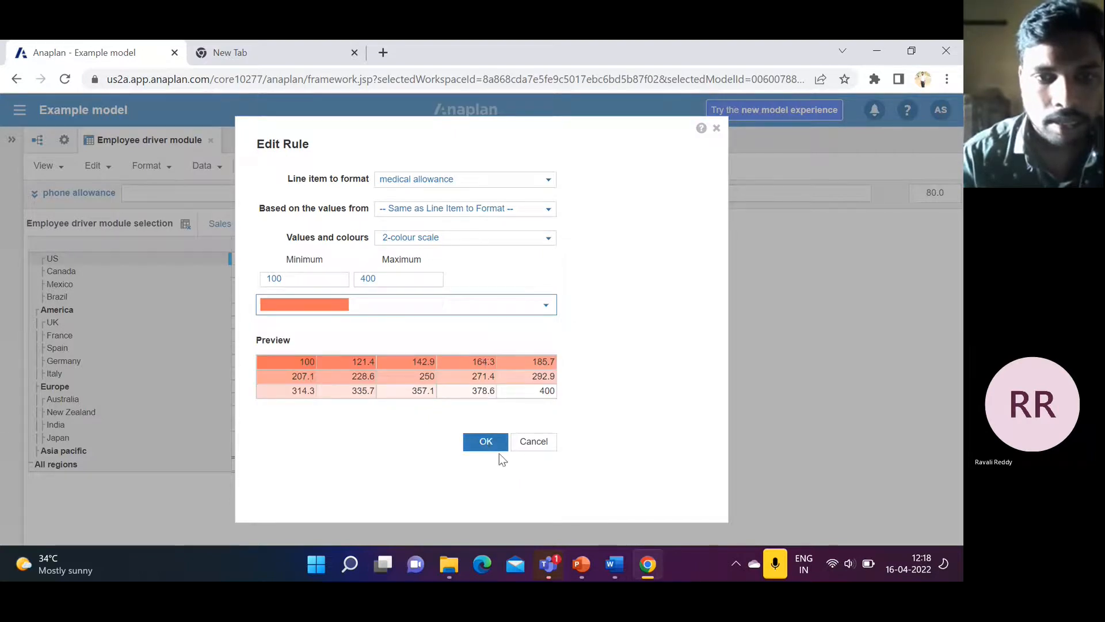
click(546, 305)
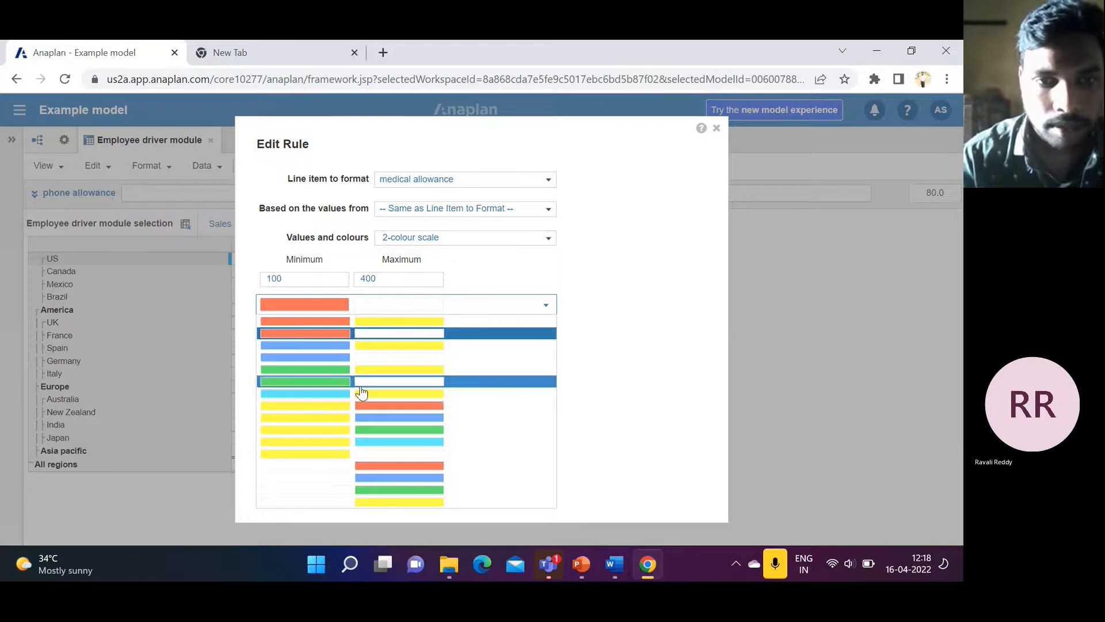
click(371, 465)
click(487, 442)
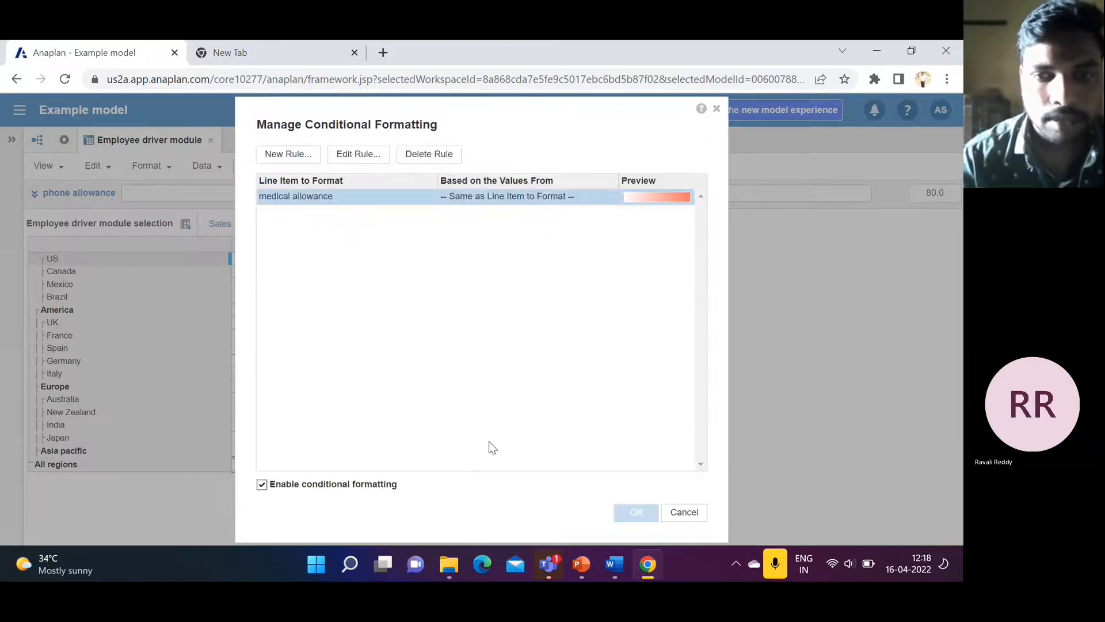
click(635, 512)
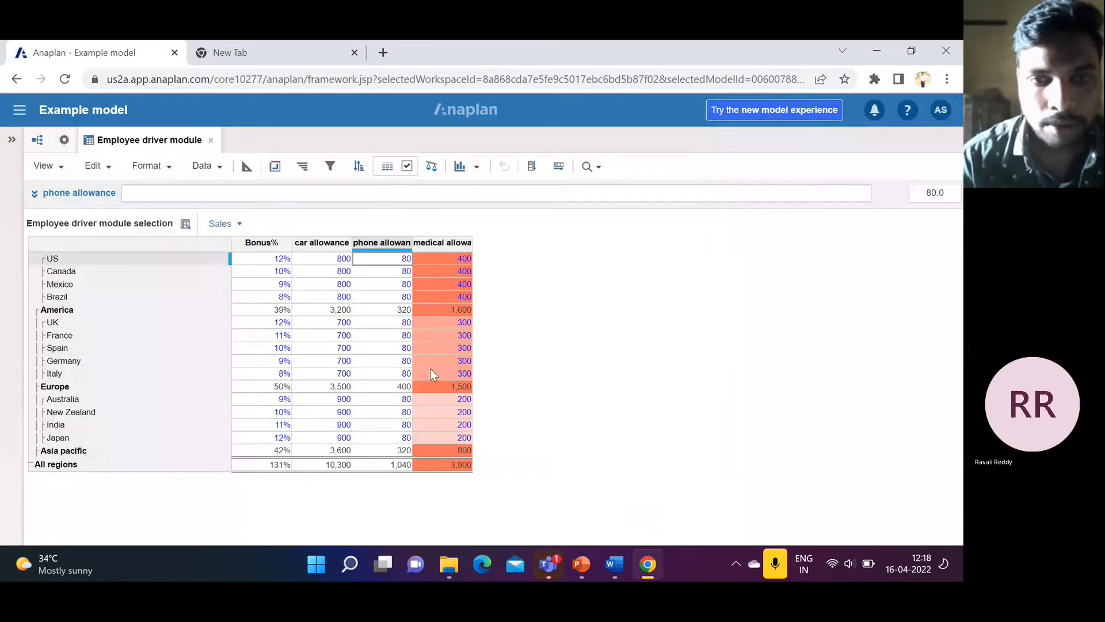
click(445, 399)
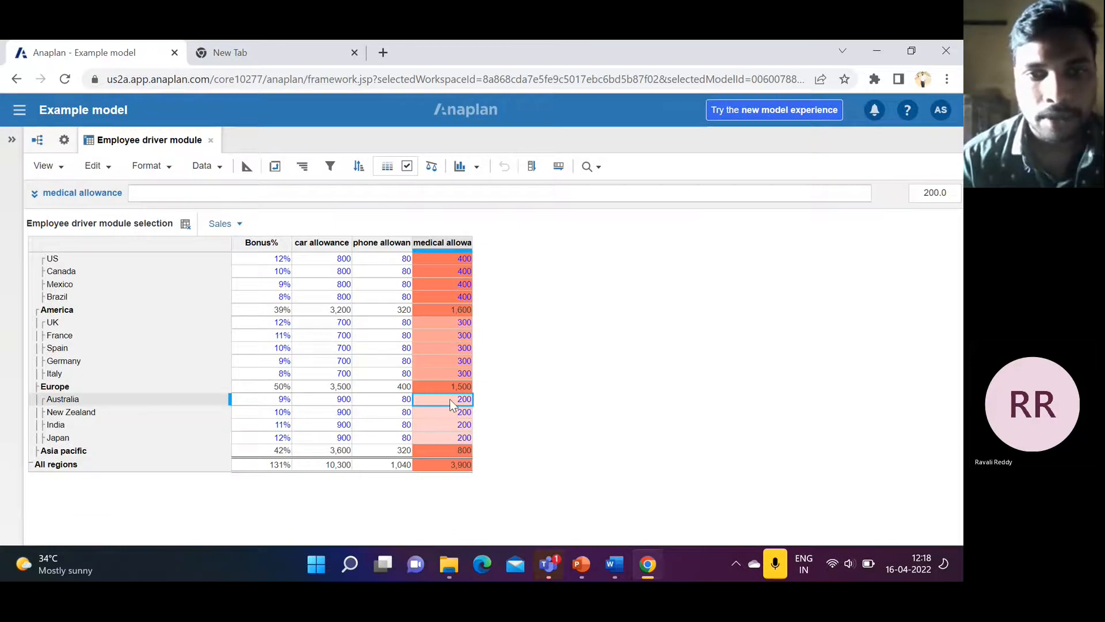
click(448, 261)
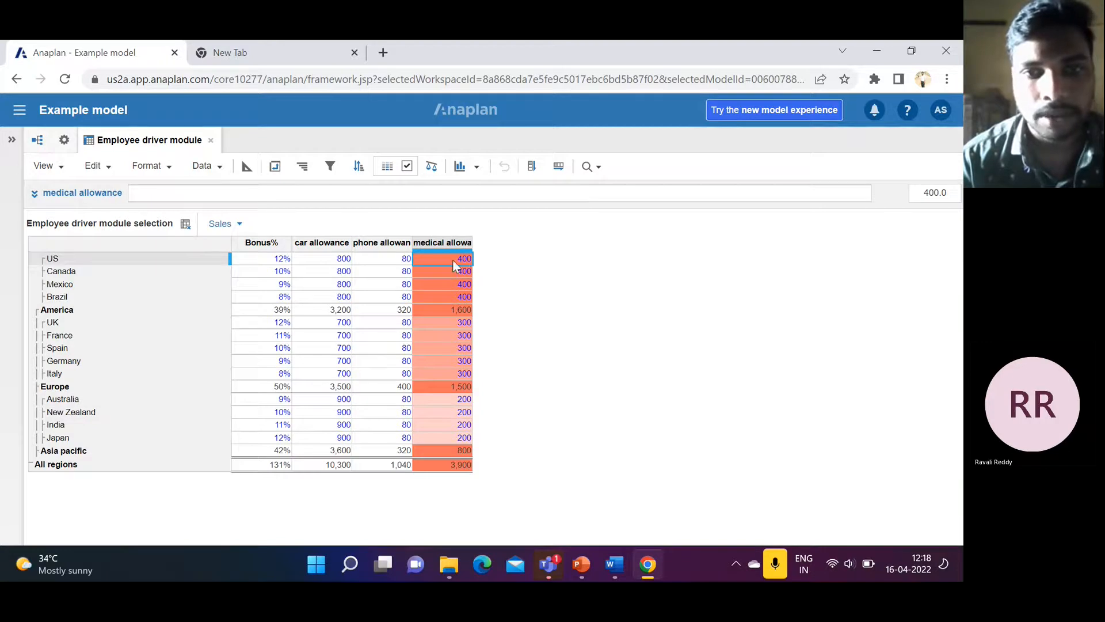
Step: Base the medical allowance rule on the values from Bonus% and apply it to the grid
click(383, 171)
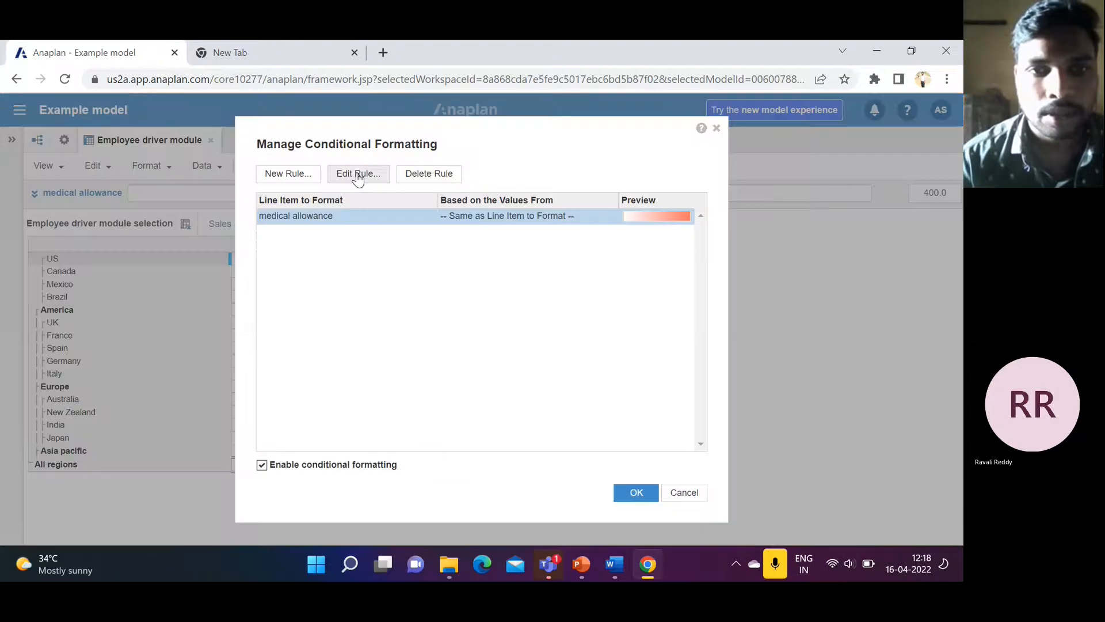
click(354, 174)
click(551, 213)
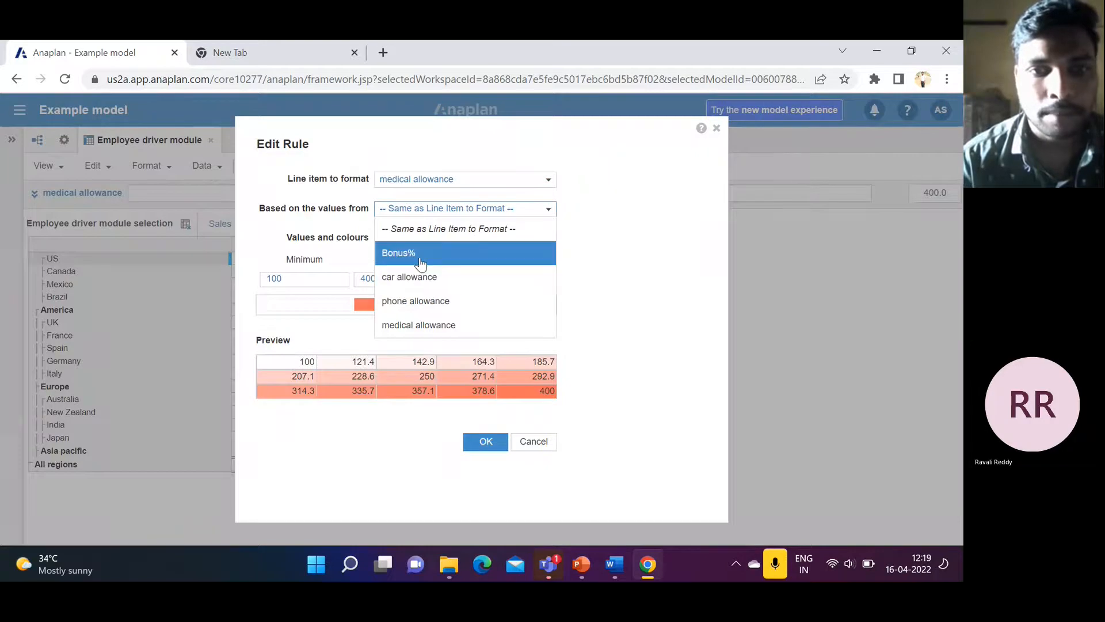
click(475, 253)
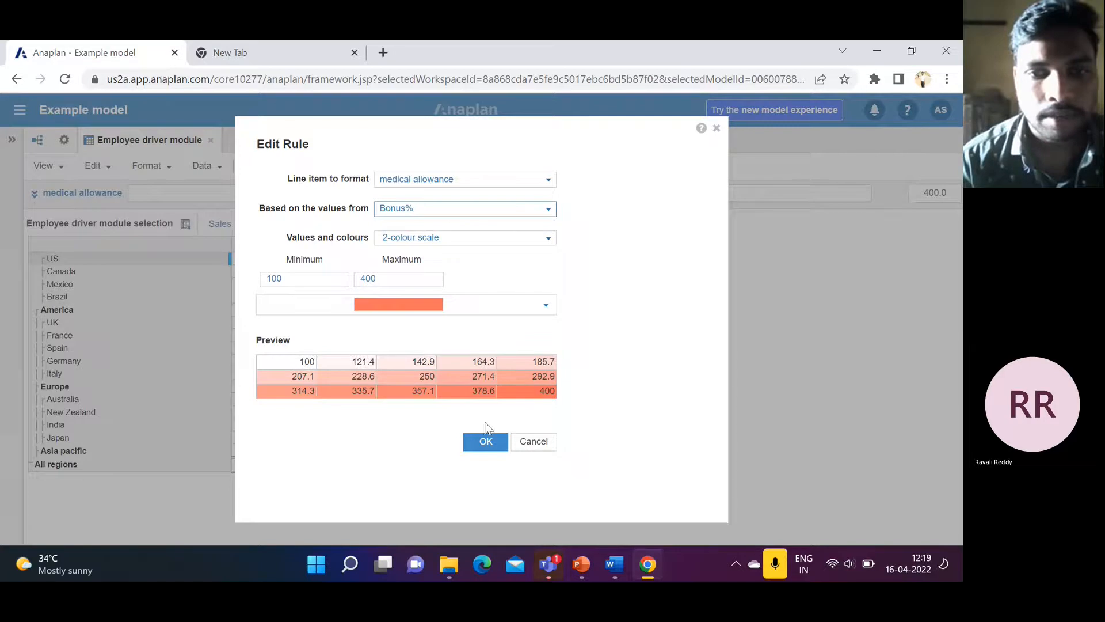
click(485, 441)
click(633, 511)
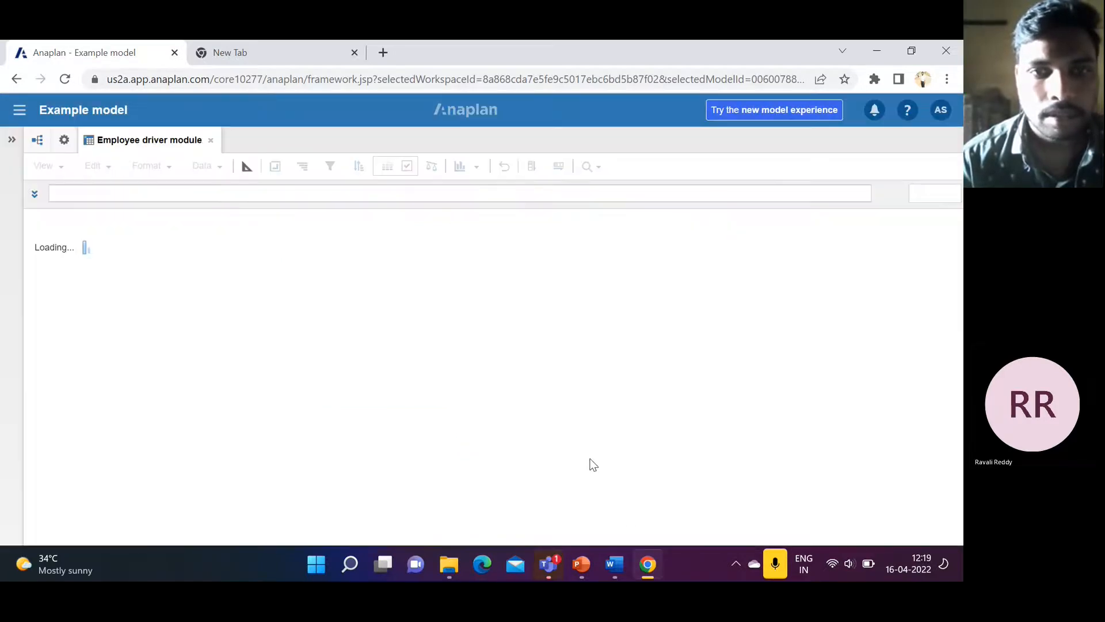
Step: Change the medical allowance rule's colour pair to white-to-green and apply the formatting
click(388, 167)
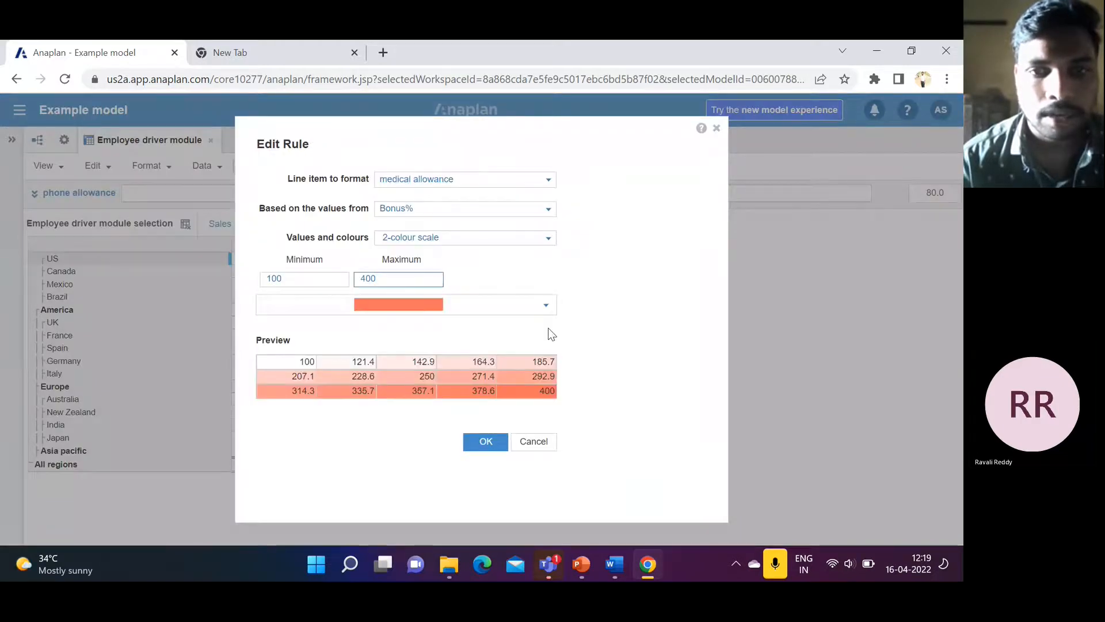
click(550, 305)
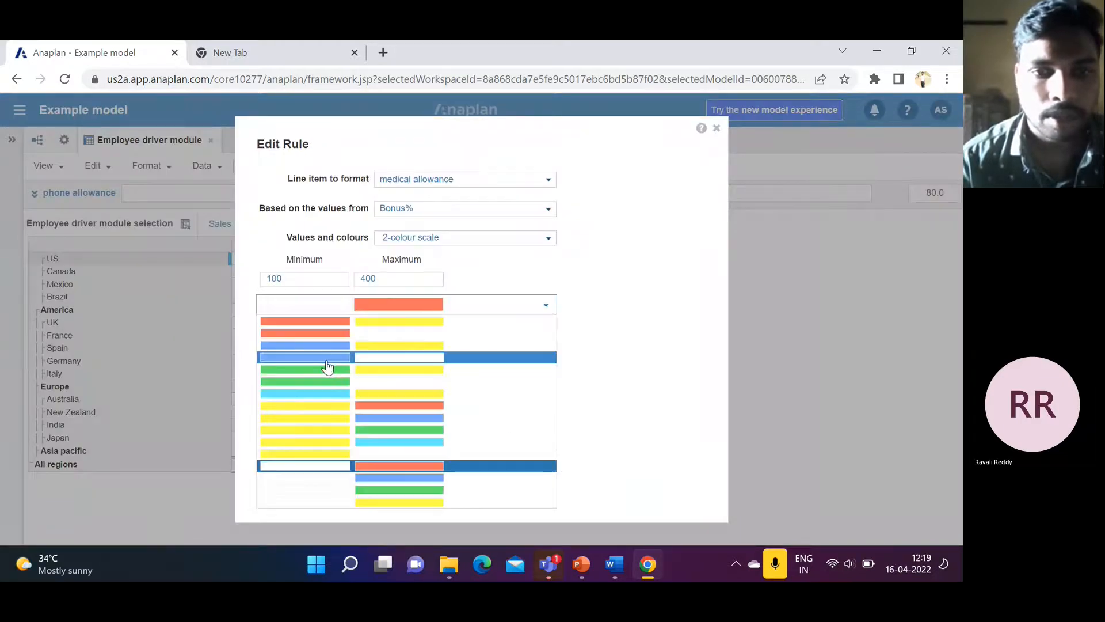
click(369, 359)
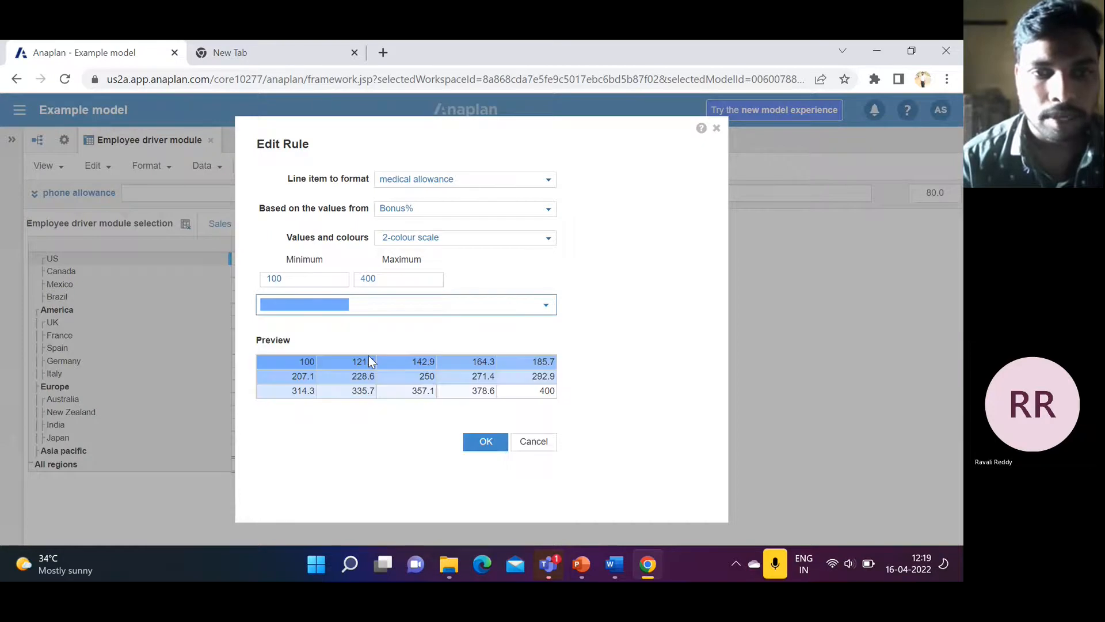
click(549, 306)
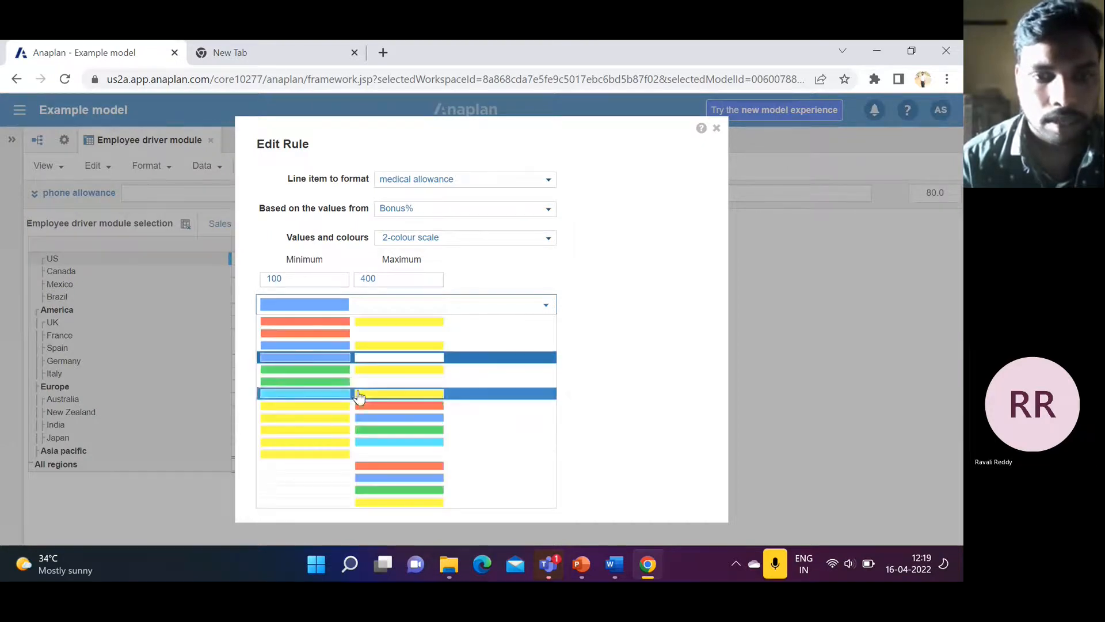
click(369, 490)
click(487, 442)
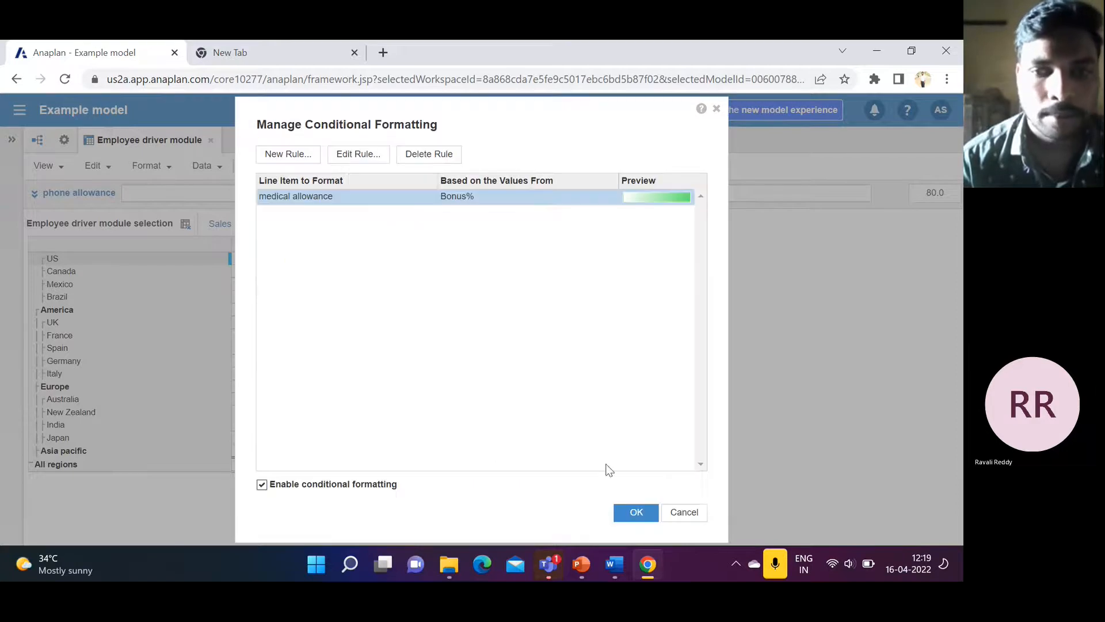
click(635, 512)
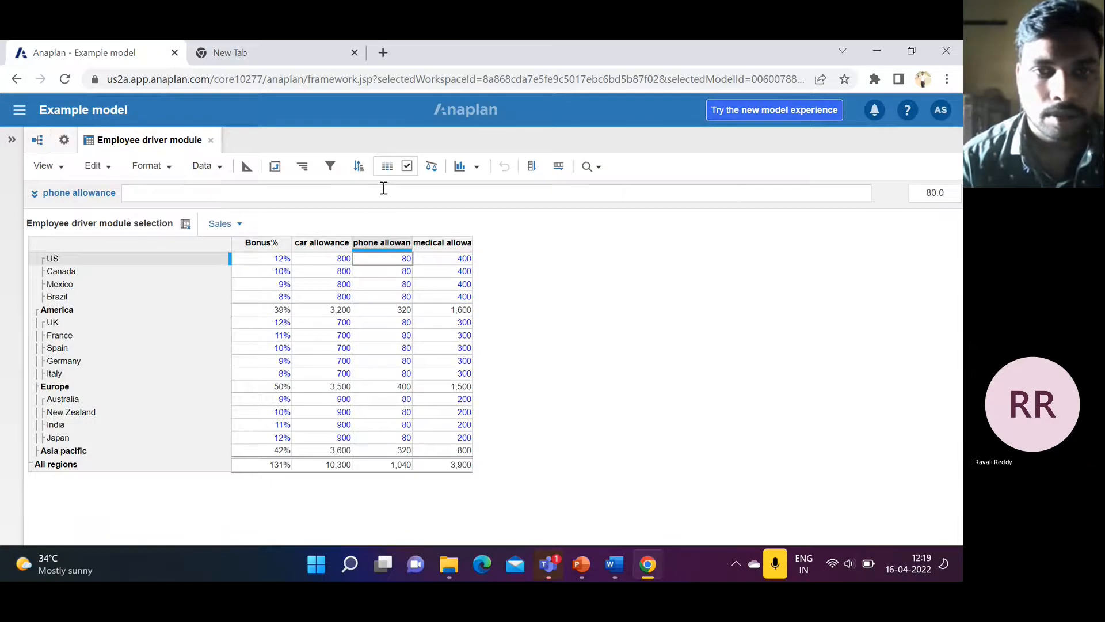
Step: Set the Bonus%-based rule's minimum to 0 and maximum to 1, and apply it to the medical allowance column
click(388, 166)
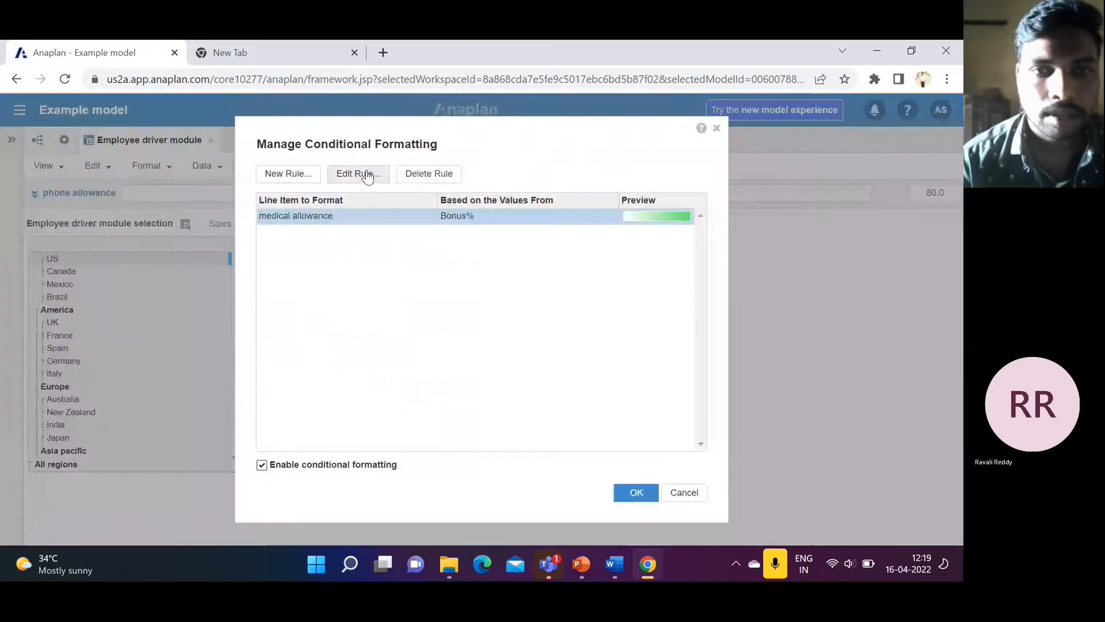
click(369, 175)
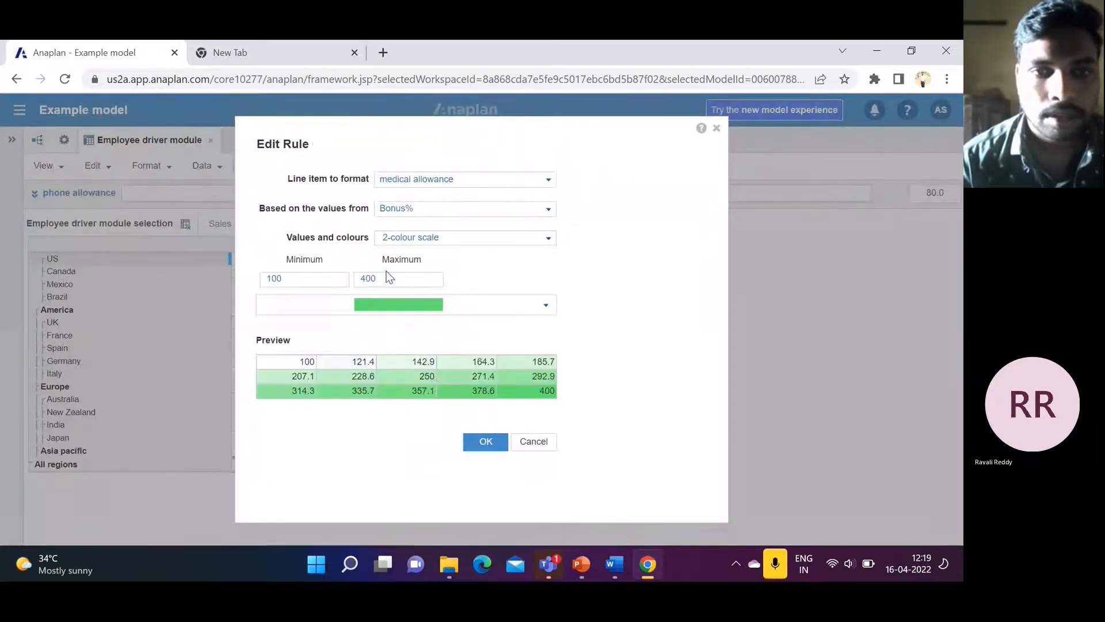
key(BackSpace)
key(BackSpace)
key(BackSpace)
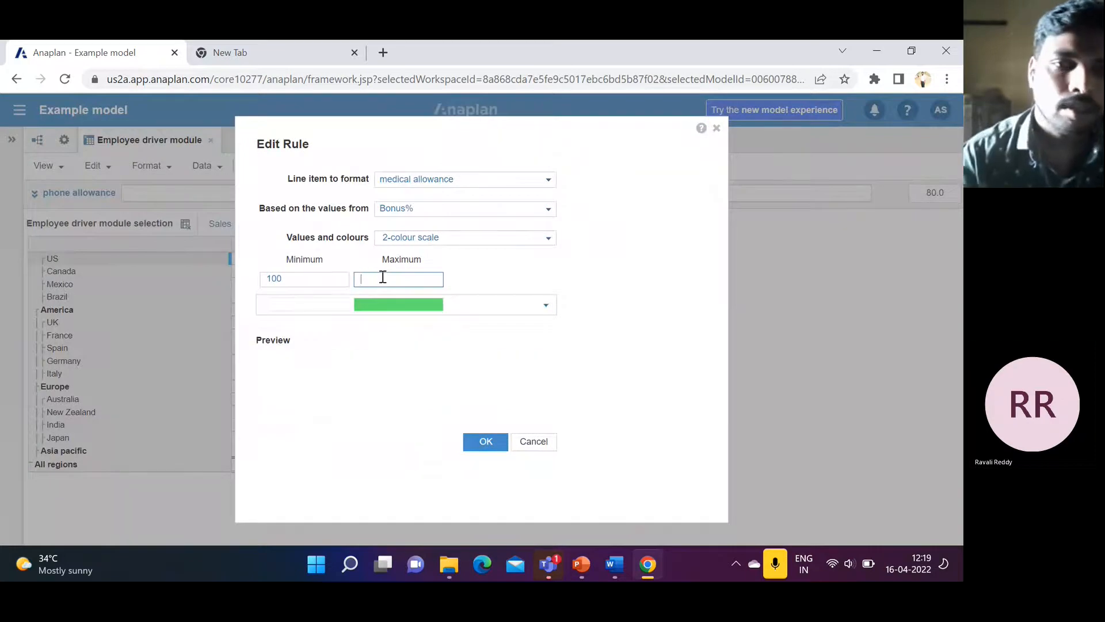
click(318, 281)
key(BackSpace)
key(BackSpace)
key(BackSpace)
text(0)
click(369, 279)
text(1)
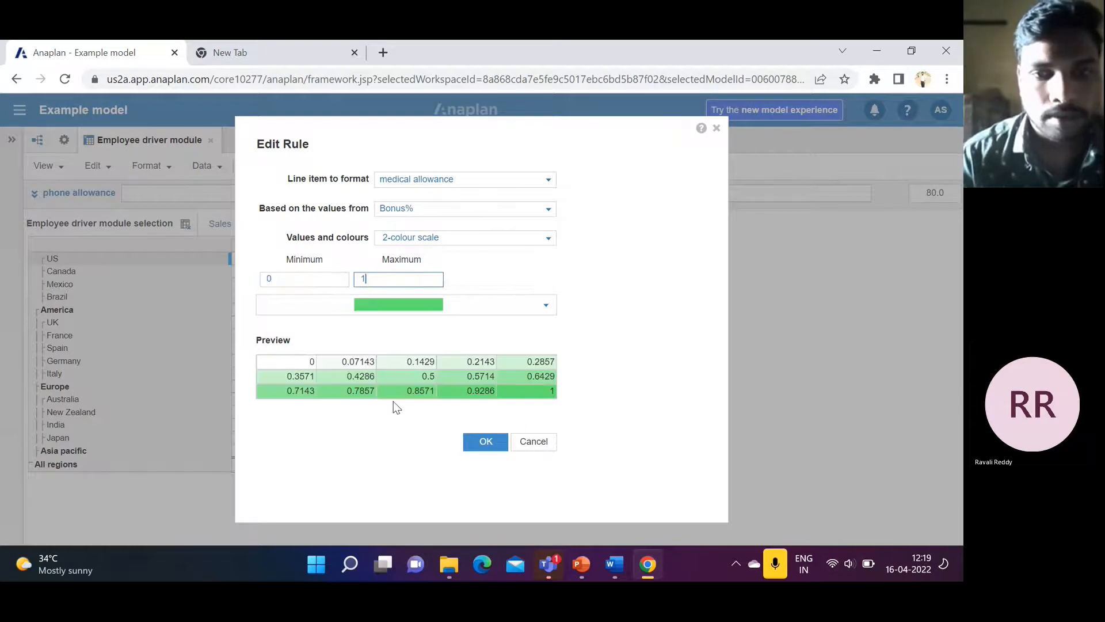
click(486, 443)
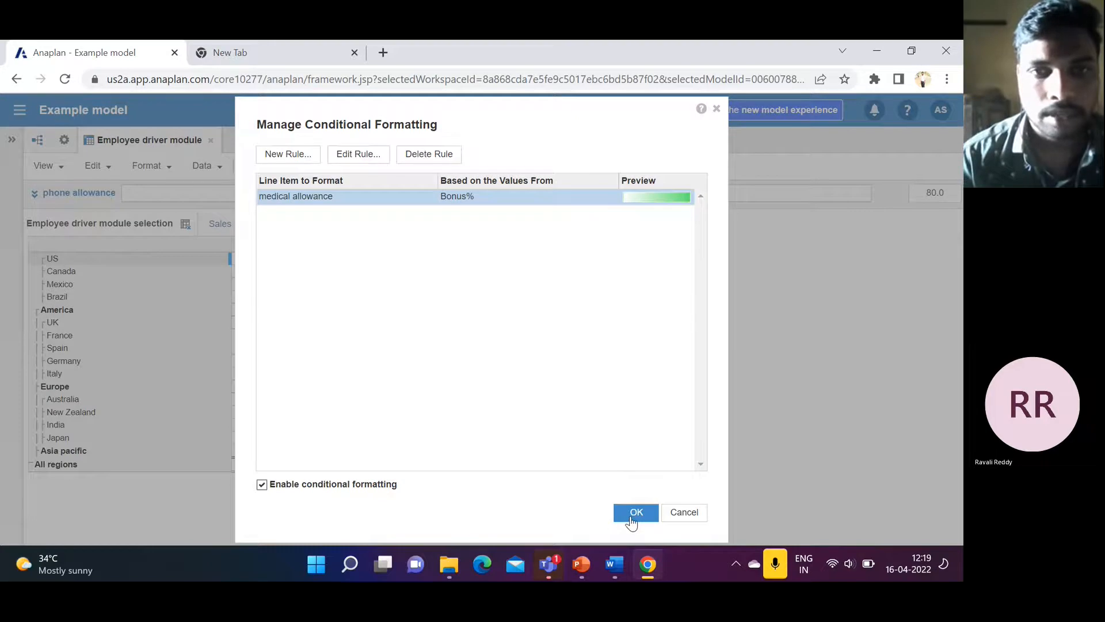
click(635, 512)
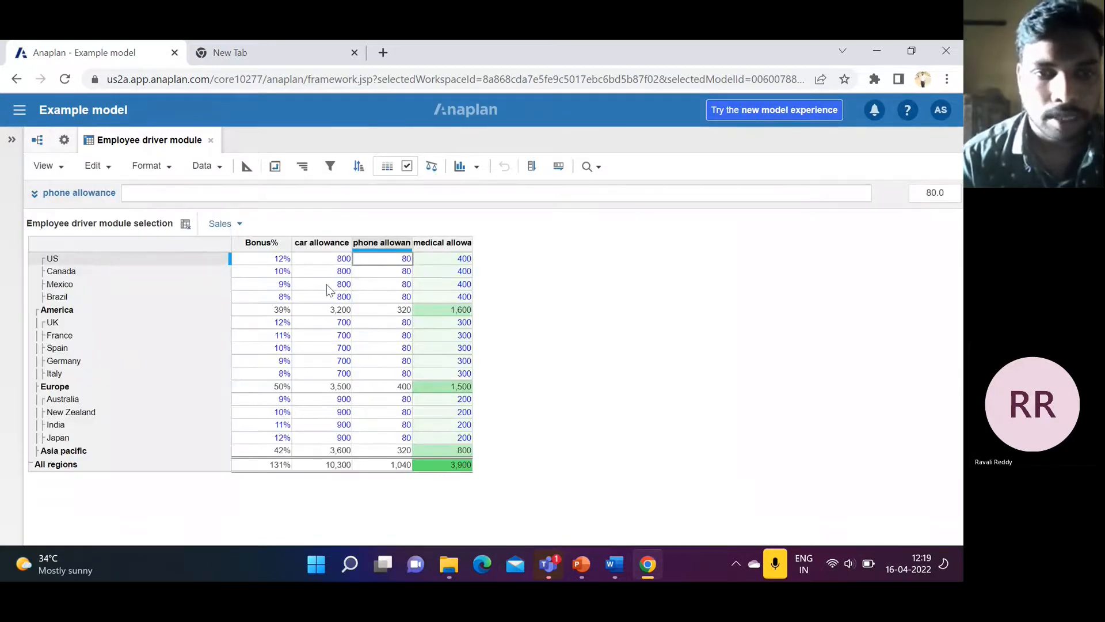
Step: Toggle conditional formatting for the Employee driver module grid, leaving it switched off
click(385, 162)
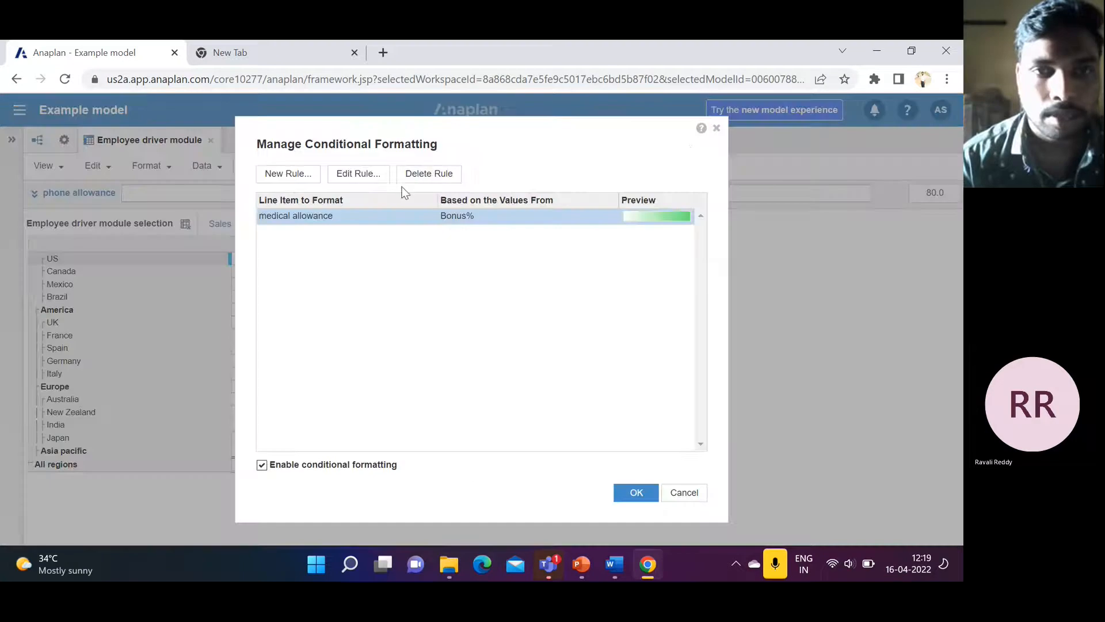
click(717, 128)
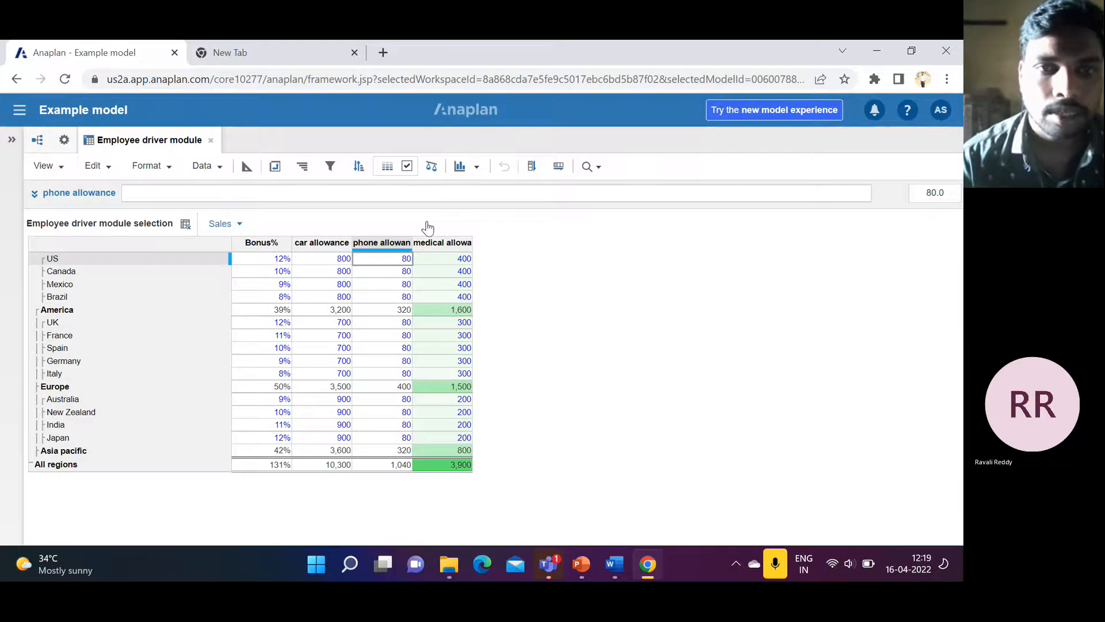
click(407, 168)
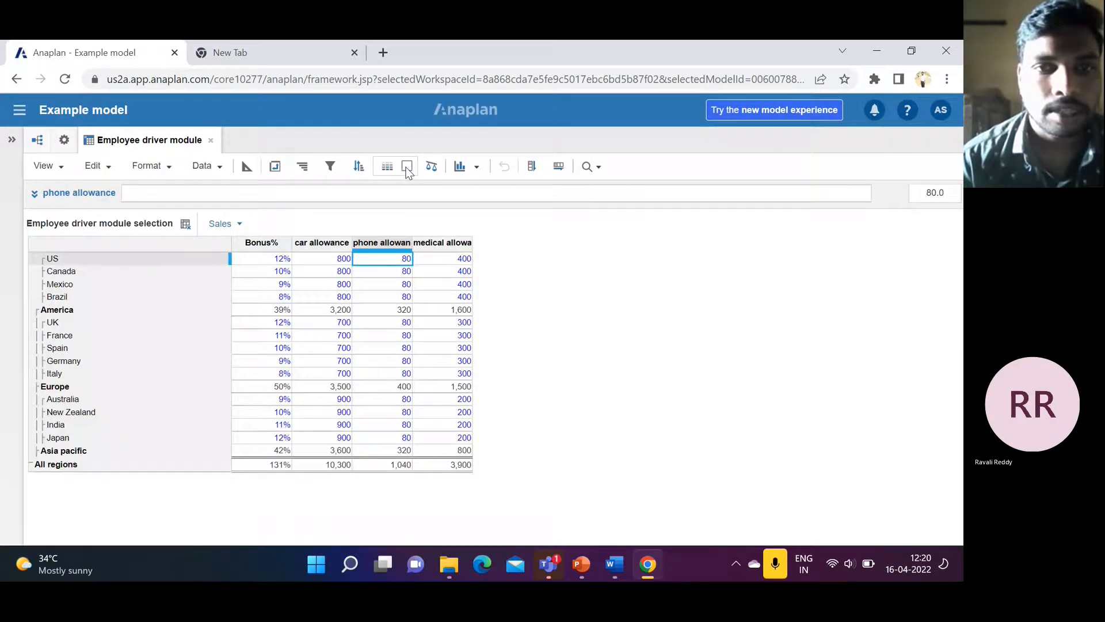
click(410, 171)
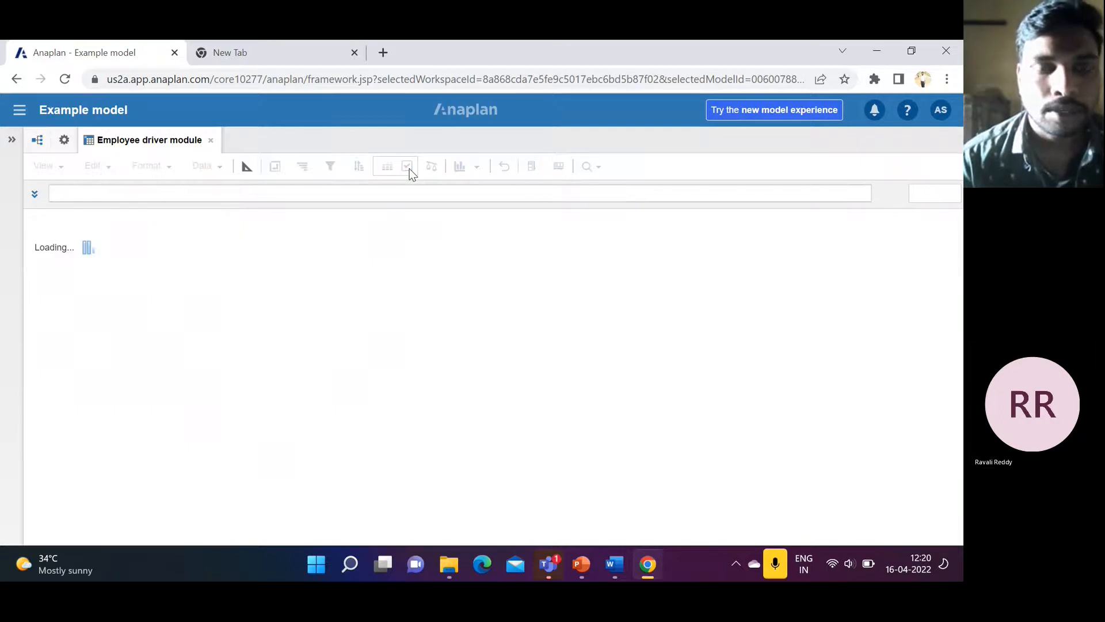
click(409, 169)
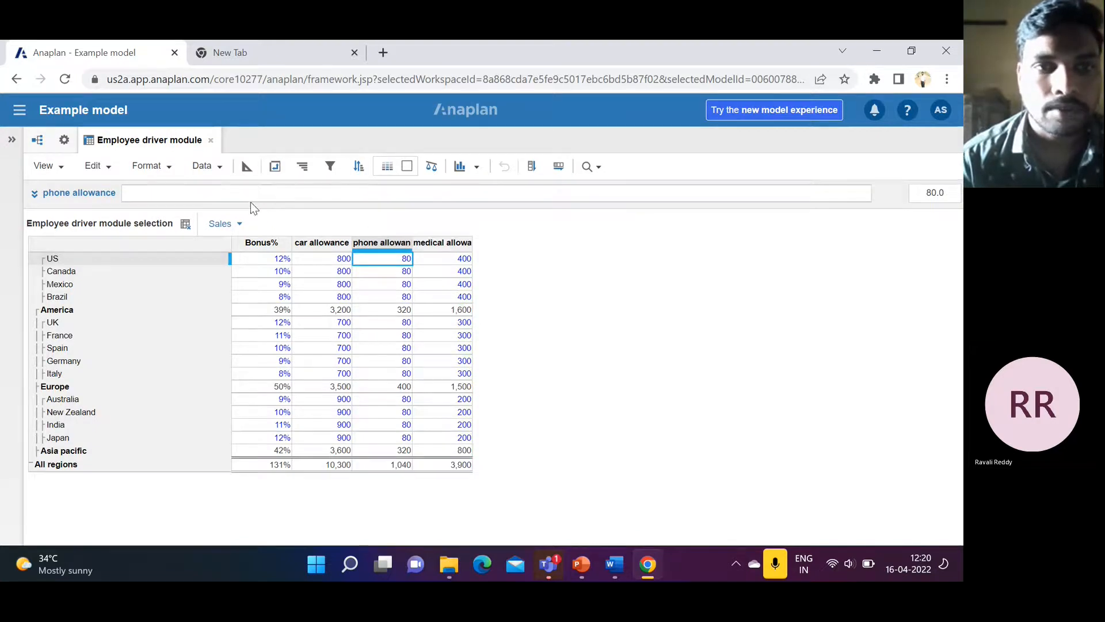
mouse_move(585, 566)
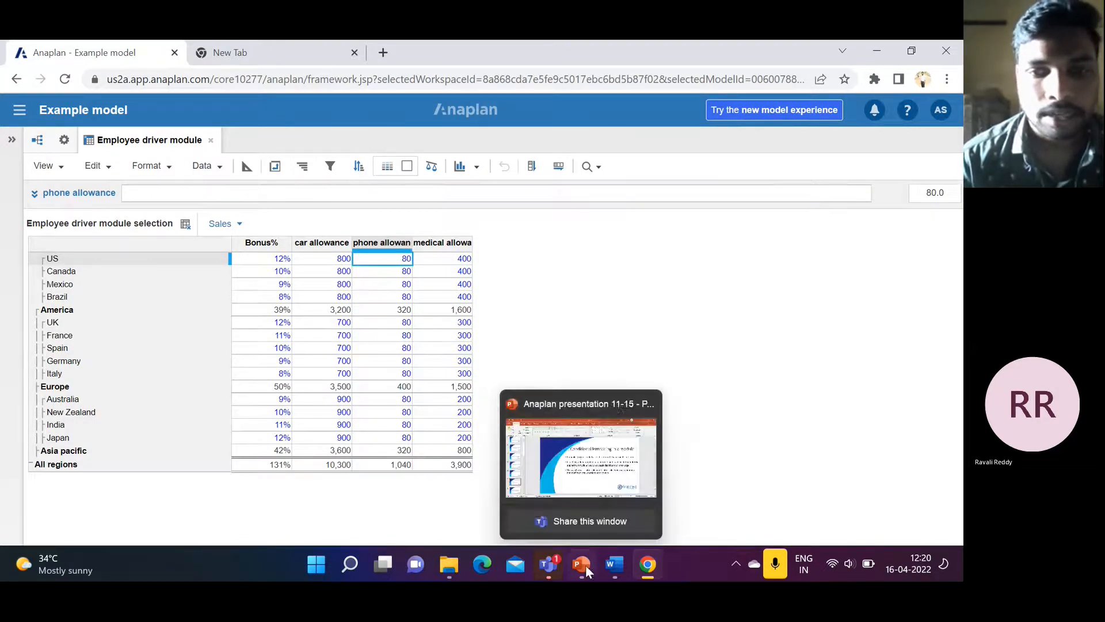
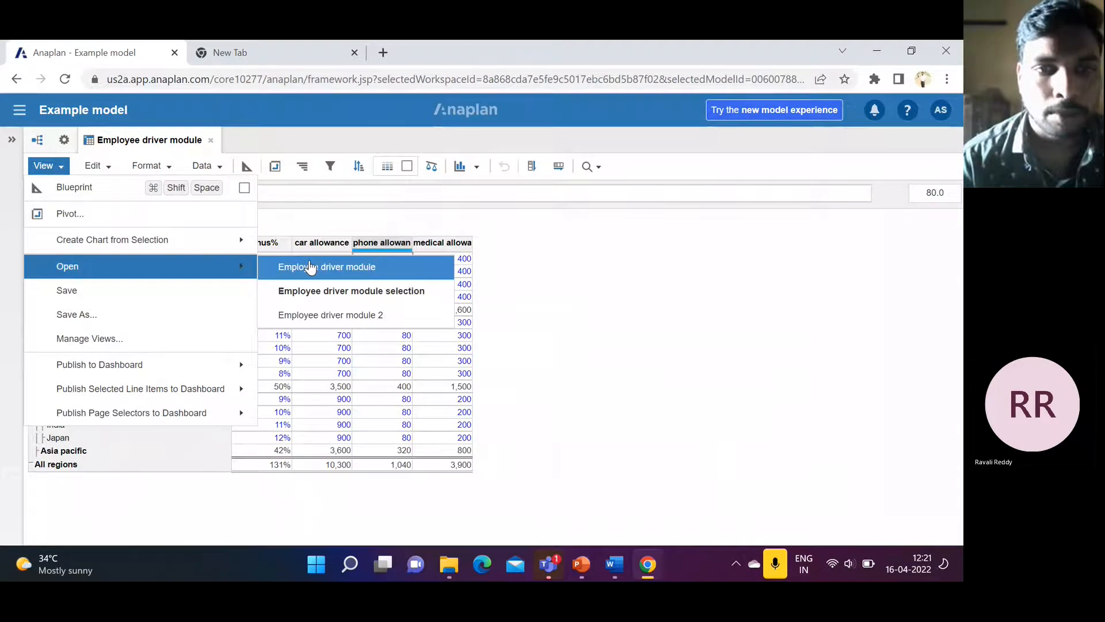
Step: Open the Employee driver module saved view and pivot it to show Line Items in columns and G 2 country in rows
click(311, 267)
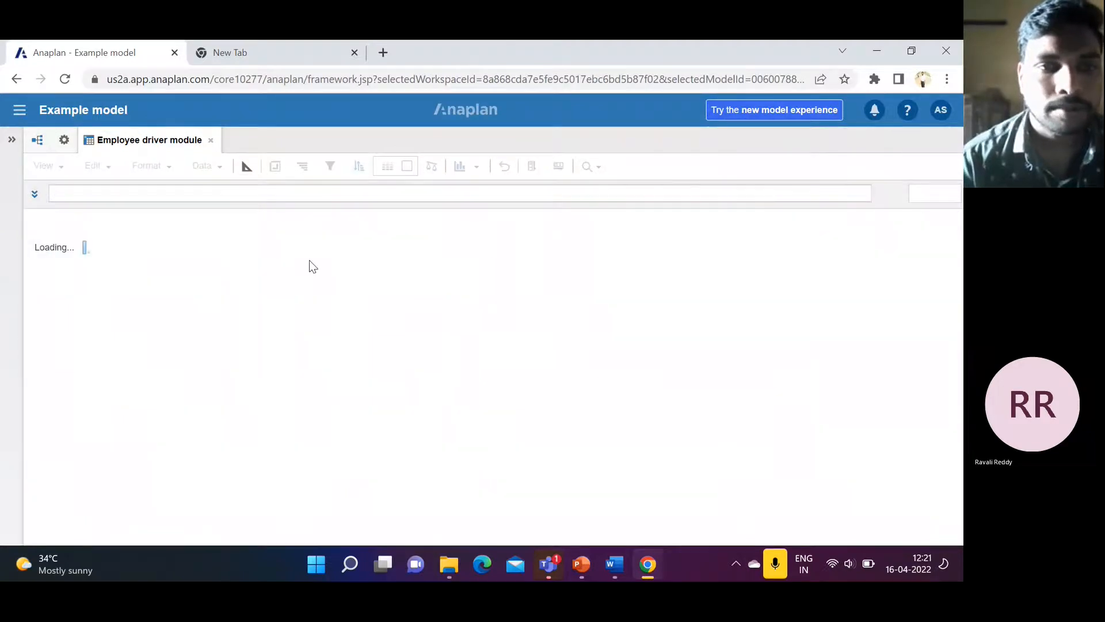
click(274, 166)
drag(396, 360, 606, 300)
drag(478, 201, 480, 206)
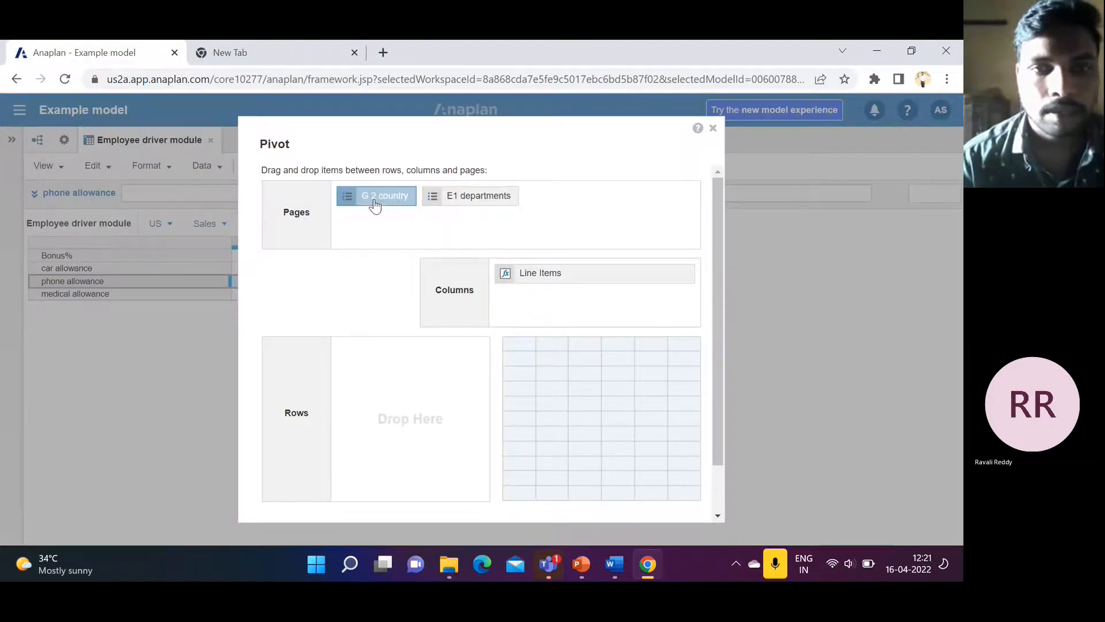
drag(372, 205, 380, 367)
scroll(503, 432, down, 1)
click(626, 494)
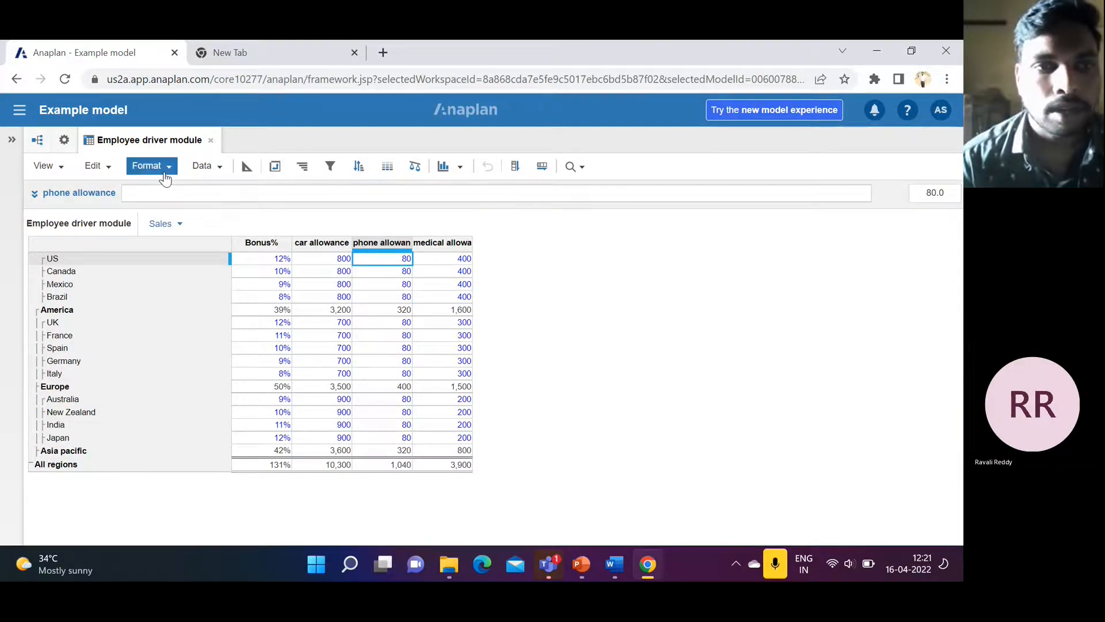
Step: Review the order, level and totals options for sorting the rows by phone allowance
click(169, 173)
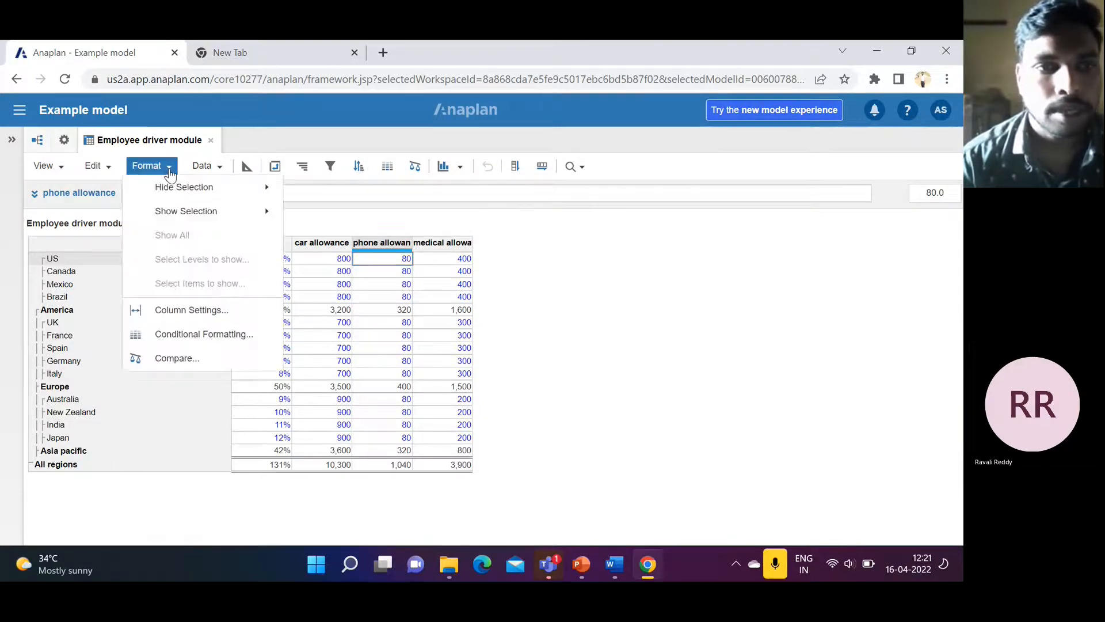
click(318, 222)
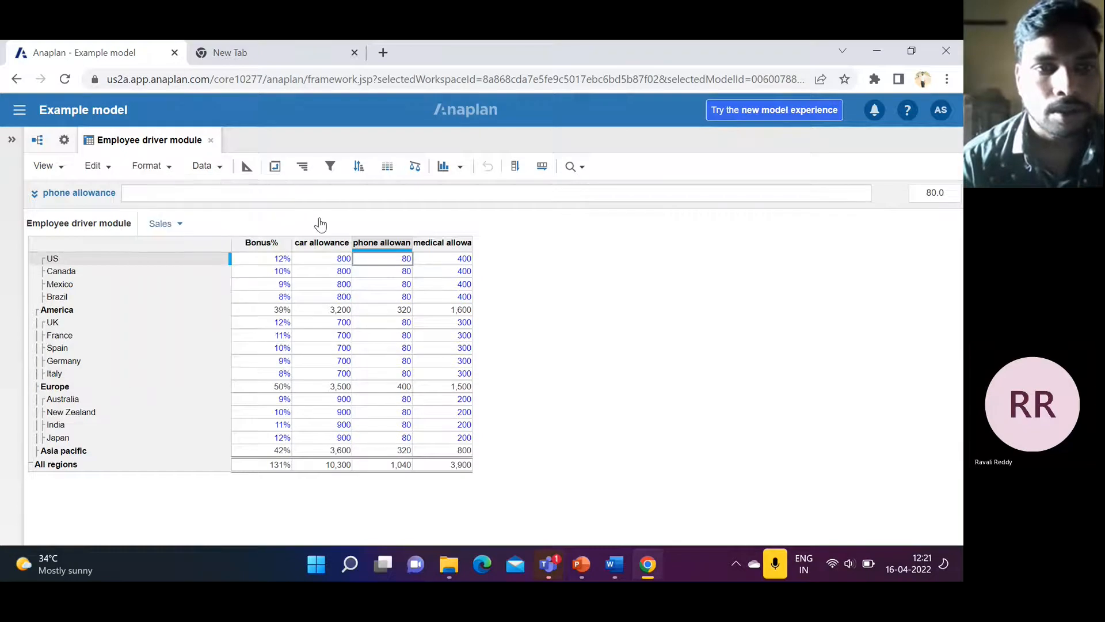
click(216, 169)
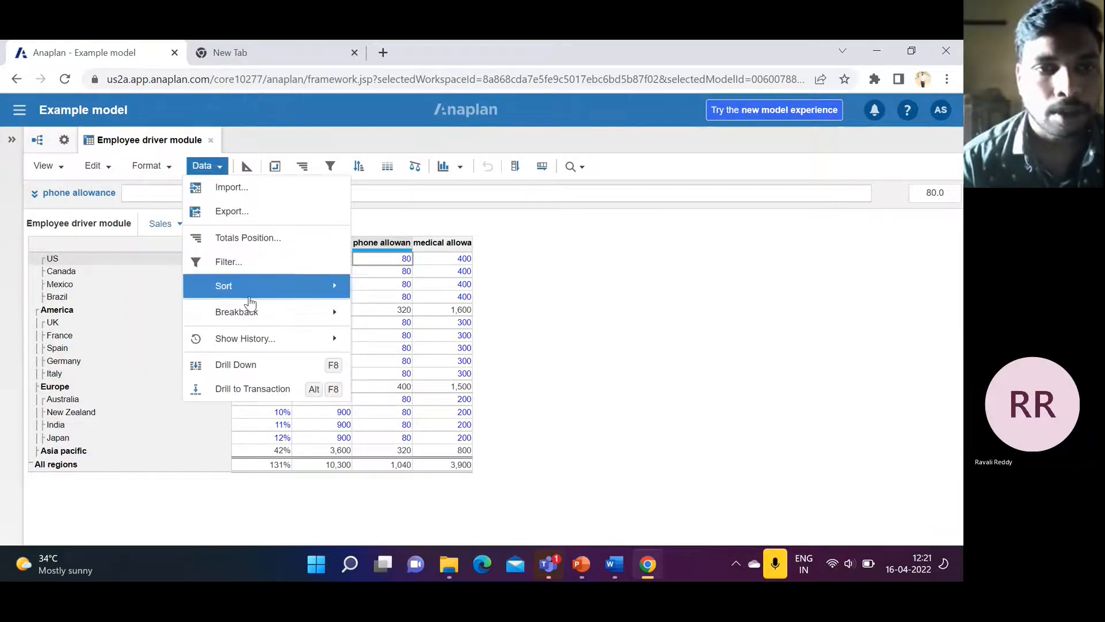
mouse_move(349, 298)
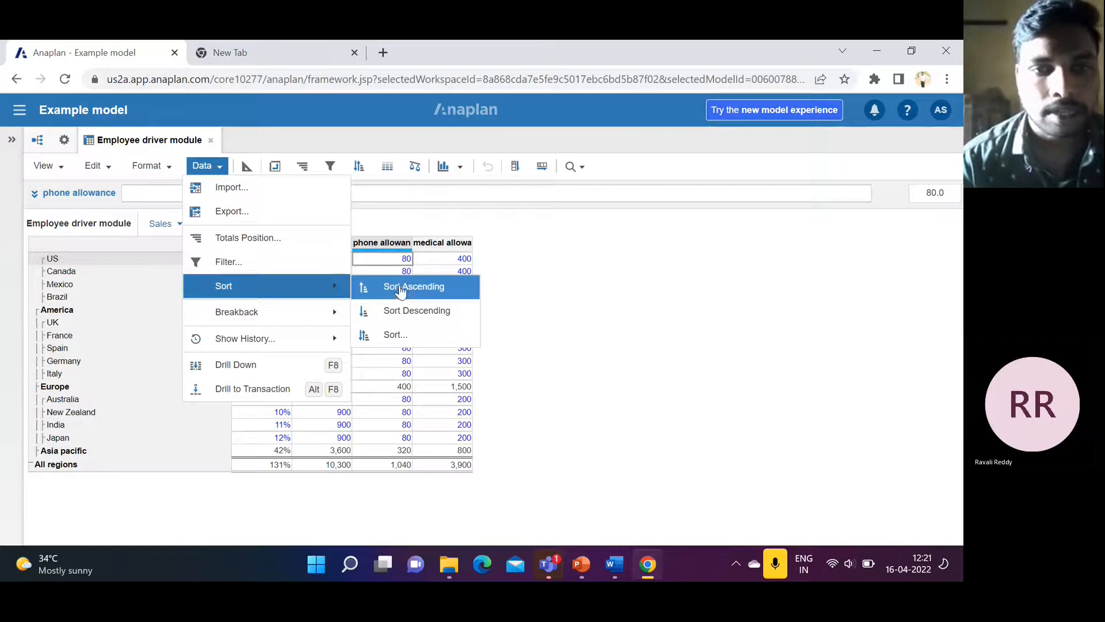
click(413, 335)
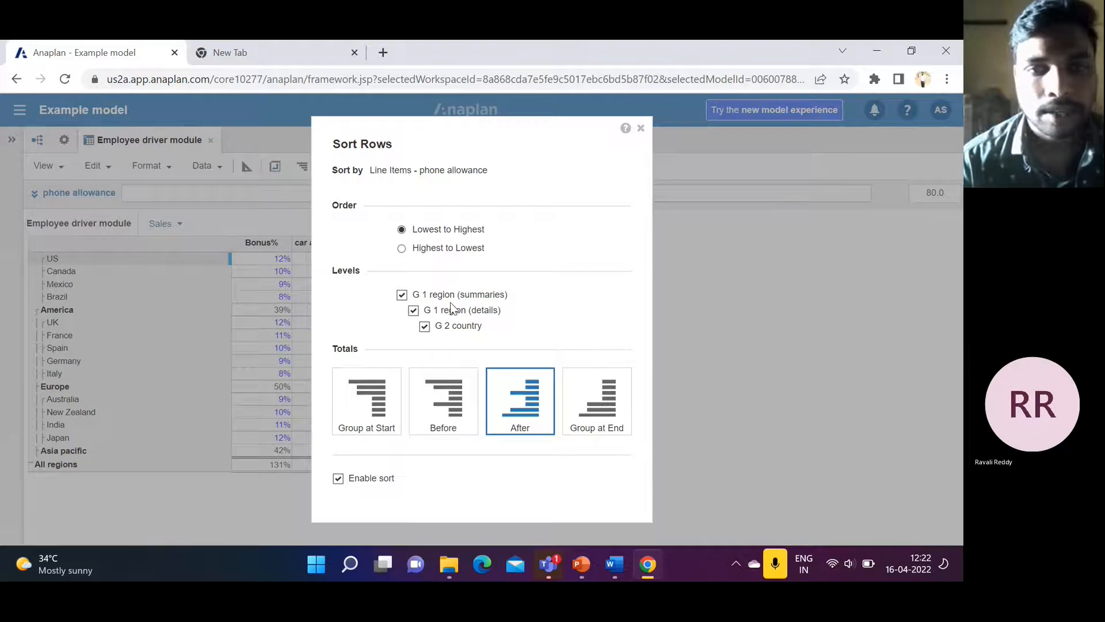
click(424, 326)
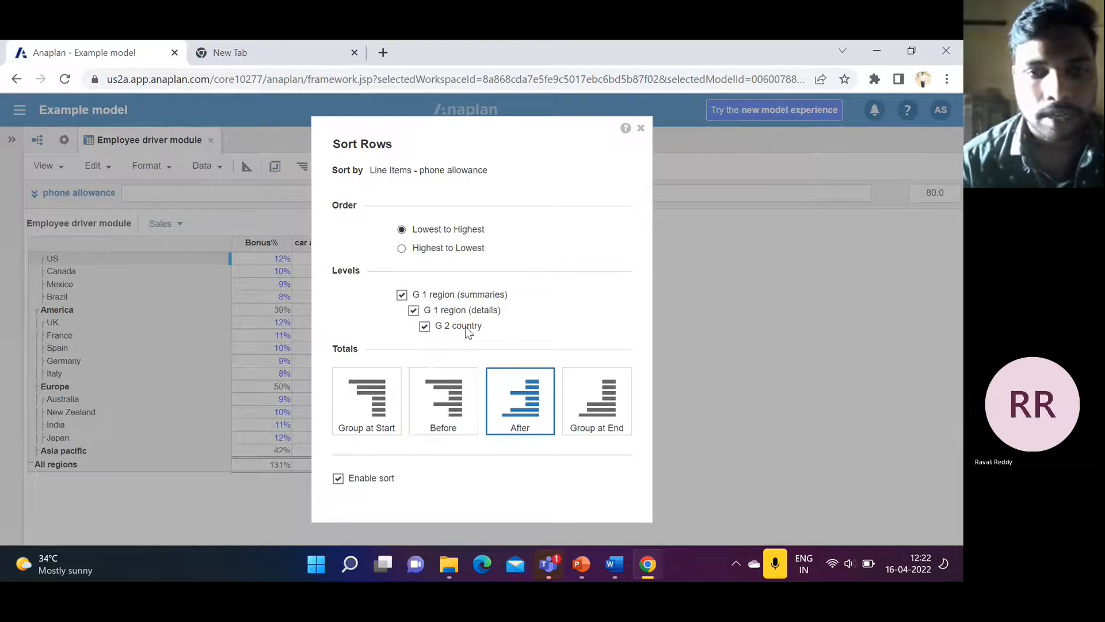
click(640, 129)
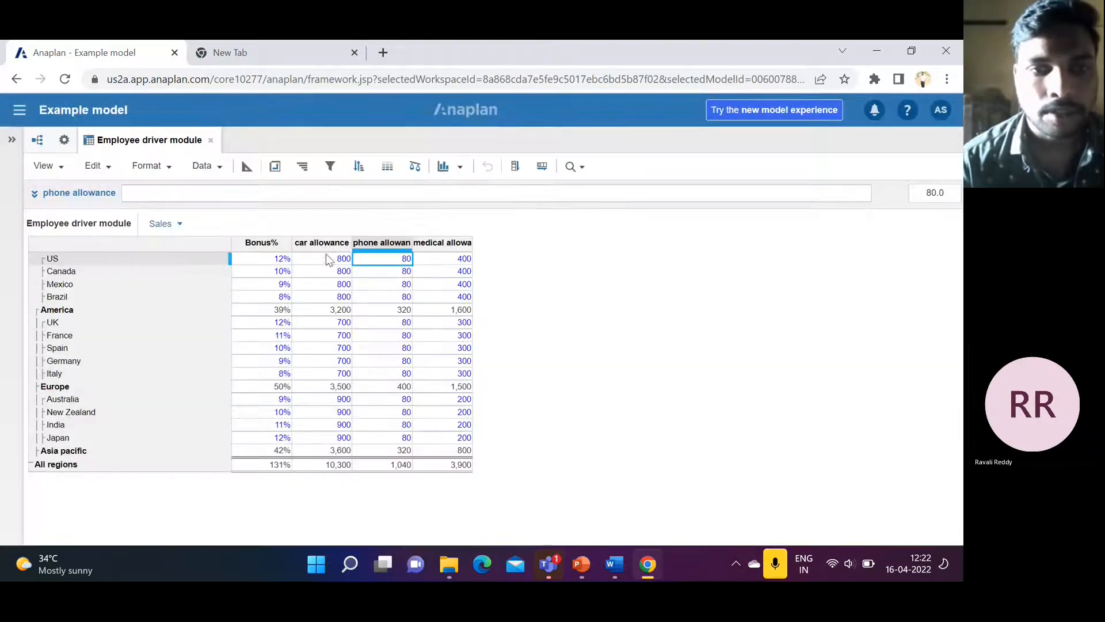
click(325, 244)
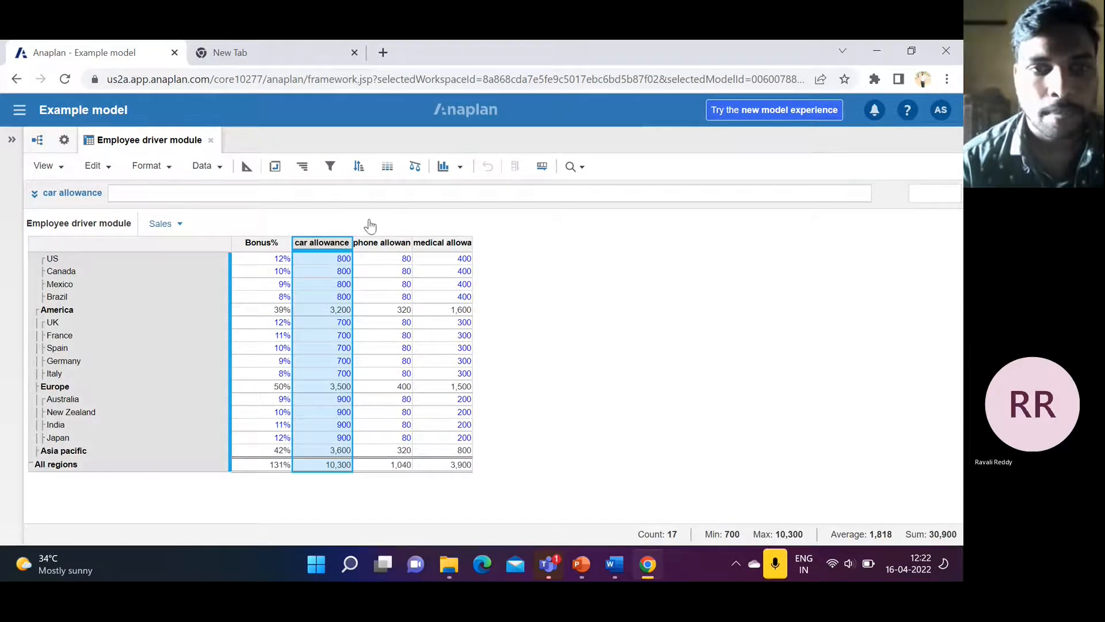
click(364, 174)
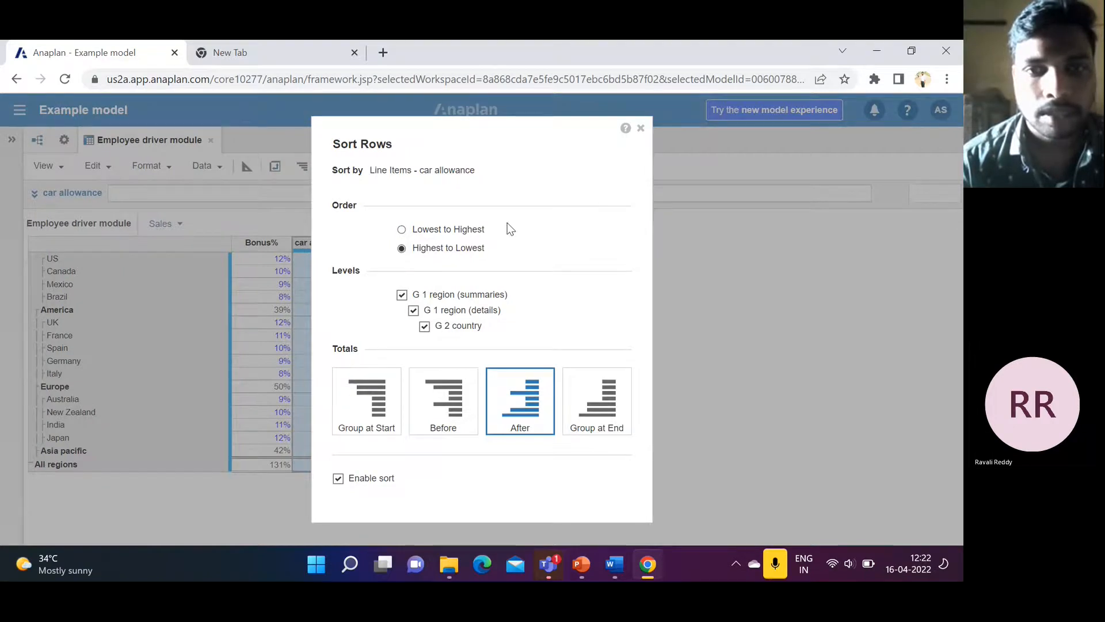
drag(476, 212, 518, 146)
click(435, 394)
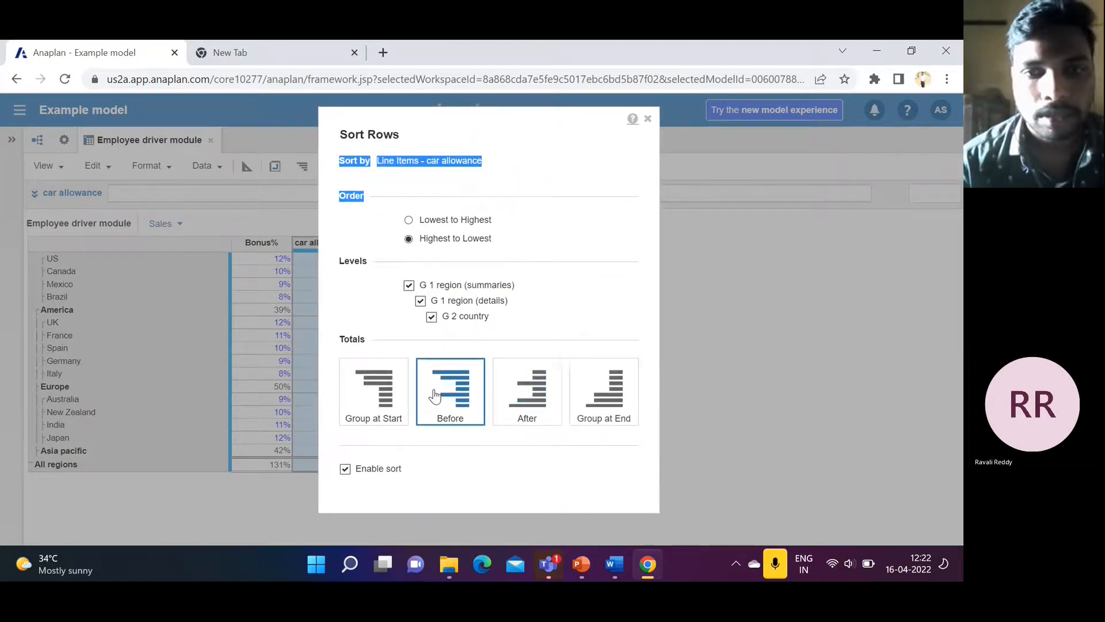
click(592, 397)
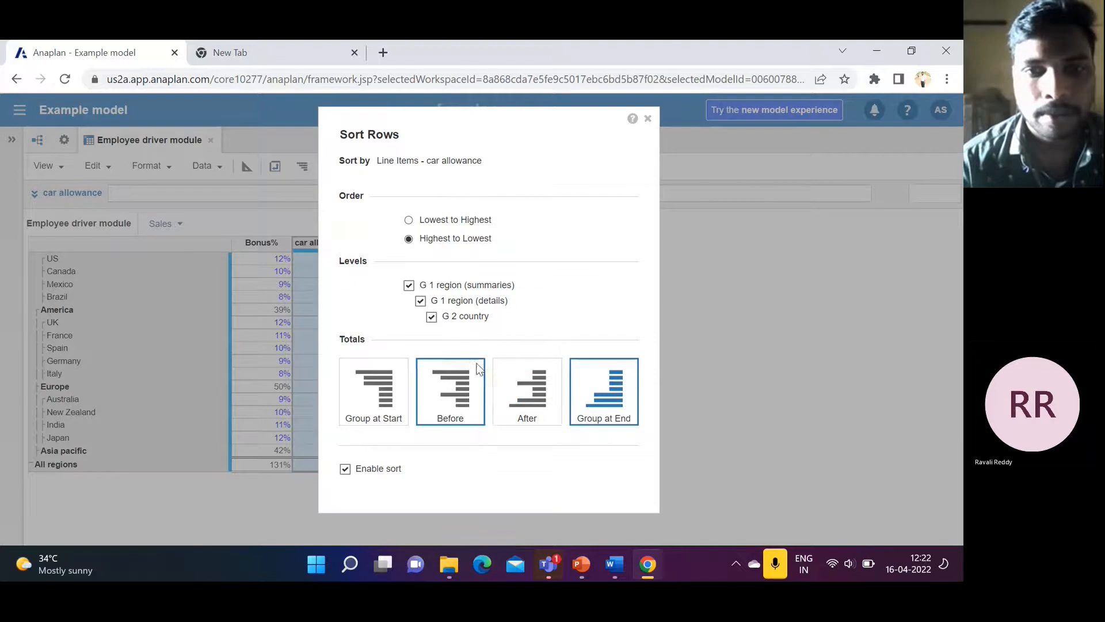
click(409, 220)
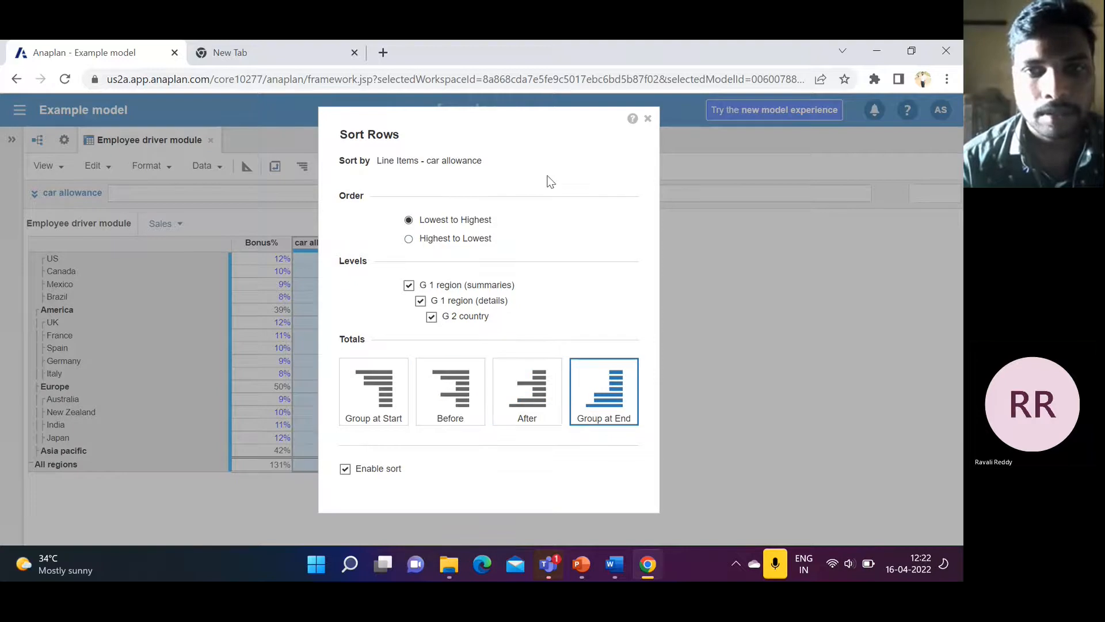
click(647, 119)
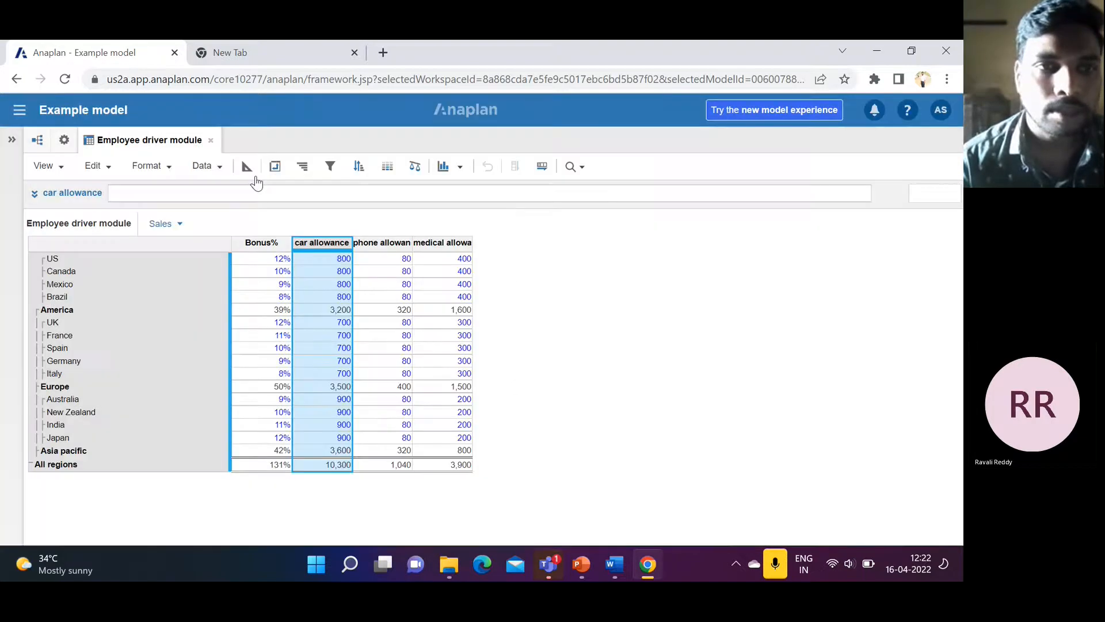
click(202, 166)
mouse_move(314, 286)
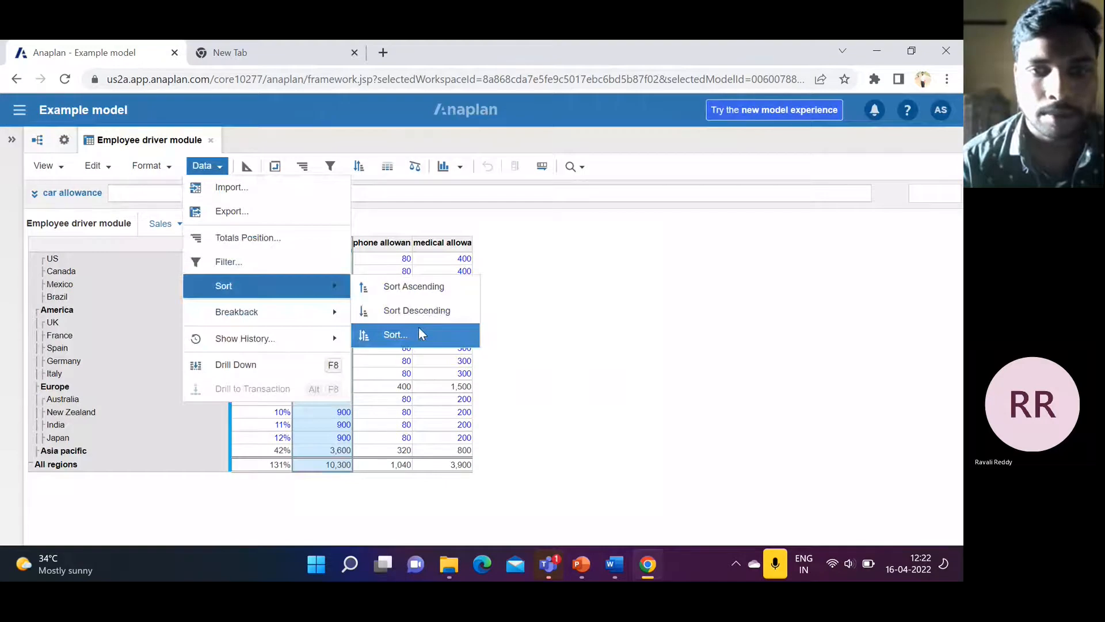
click(419, 331)
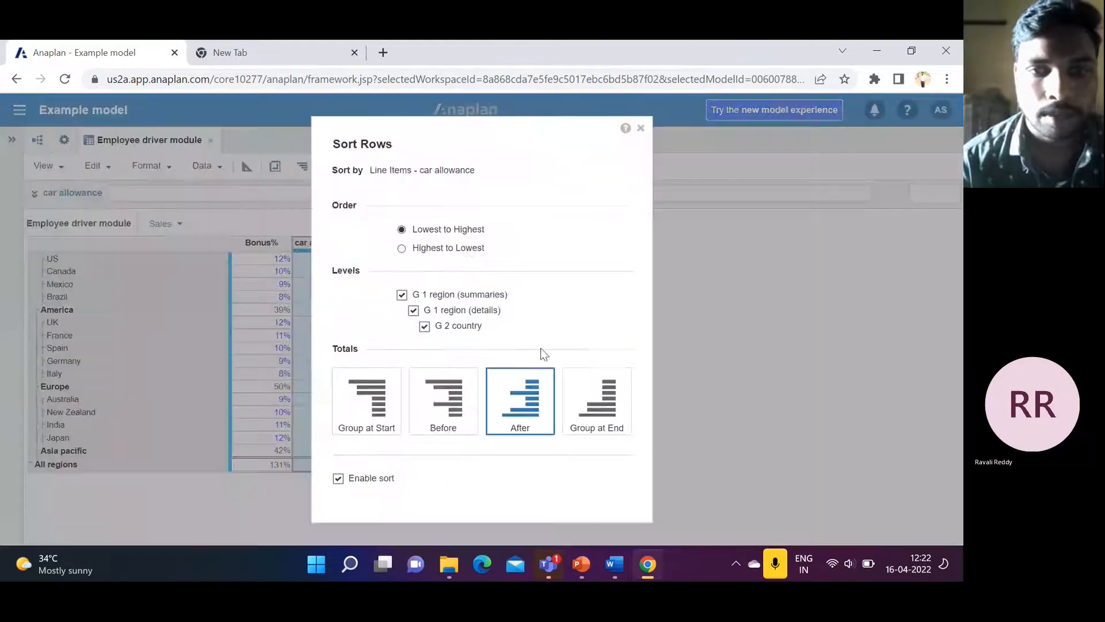
click(402, 249)
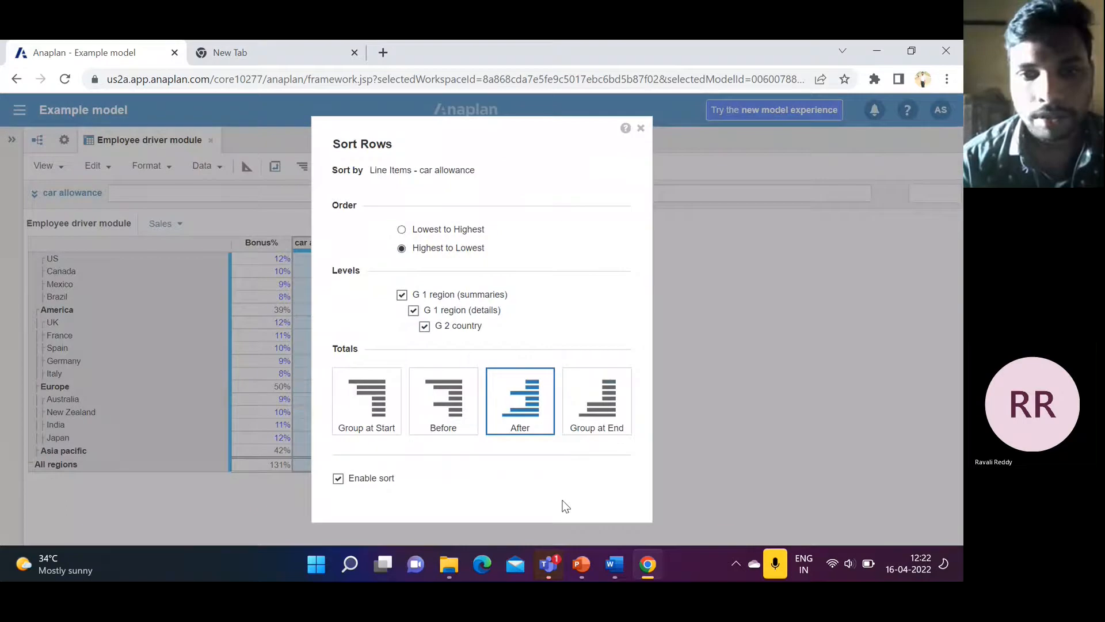
click(641, 129)
Step: Sort the Employee driver module rows by car allowance in descending order
click(202, 166)
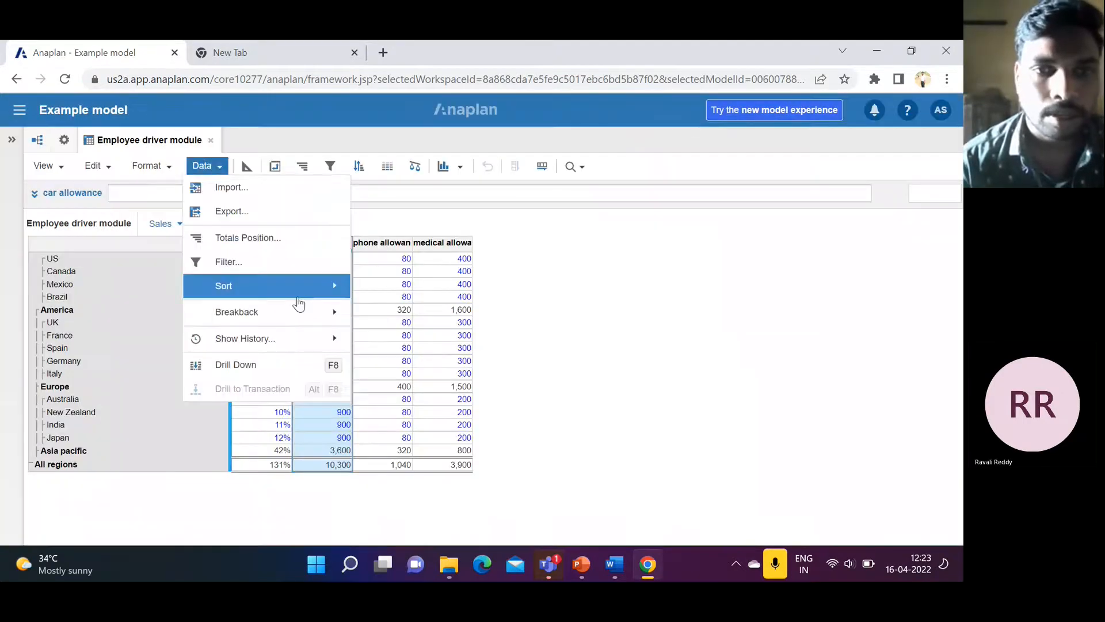
mouse_move(291, 286)
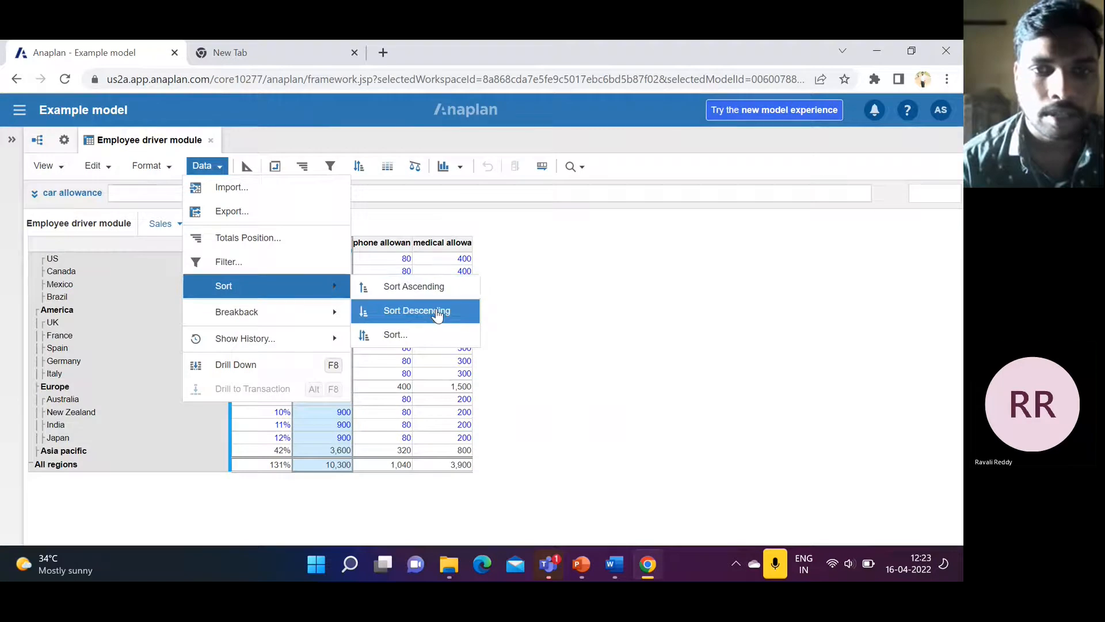
click(437, 312)
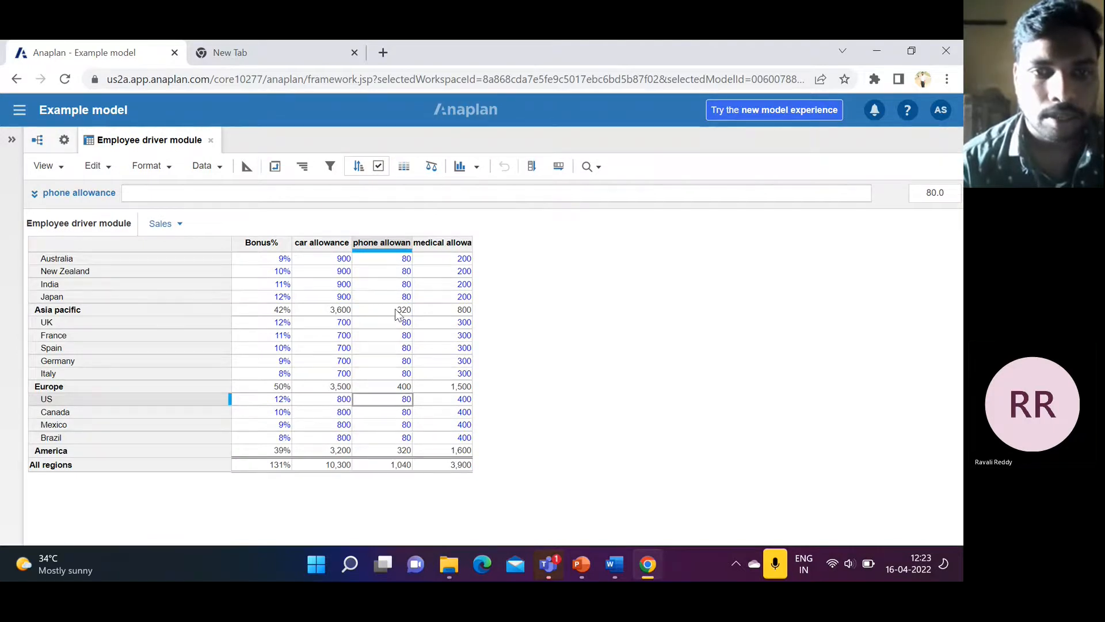
Step: Sort the Employee driver module rows by phone allowance in ascending order
click(391, 242)
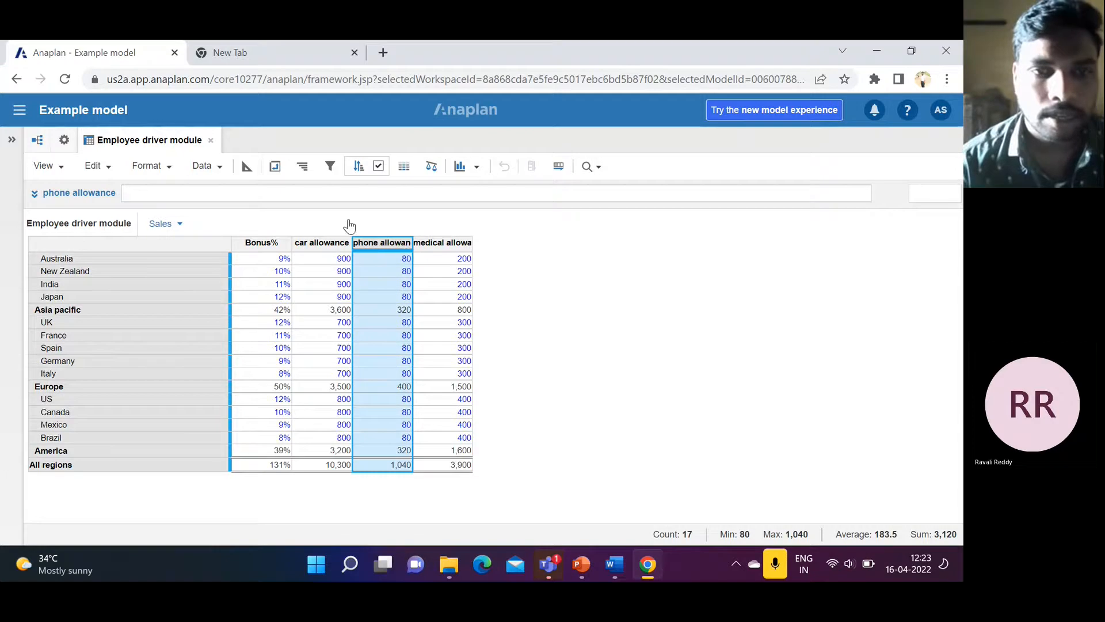
click(219, 171)
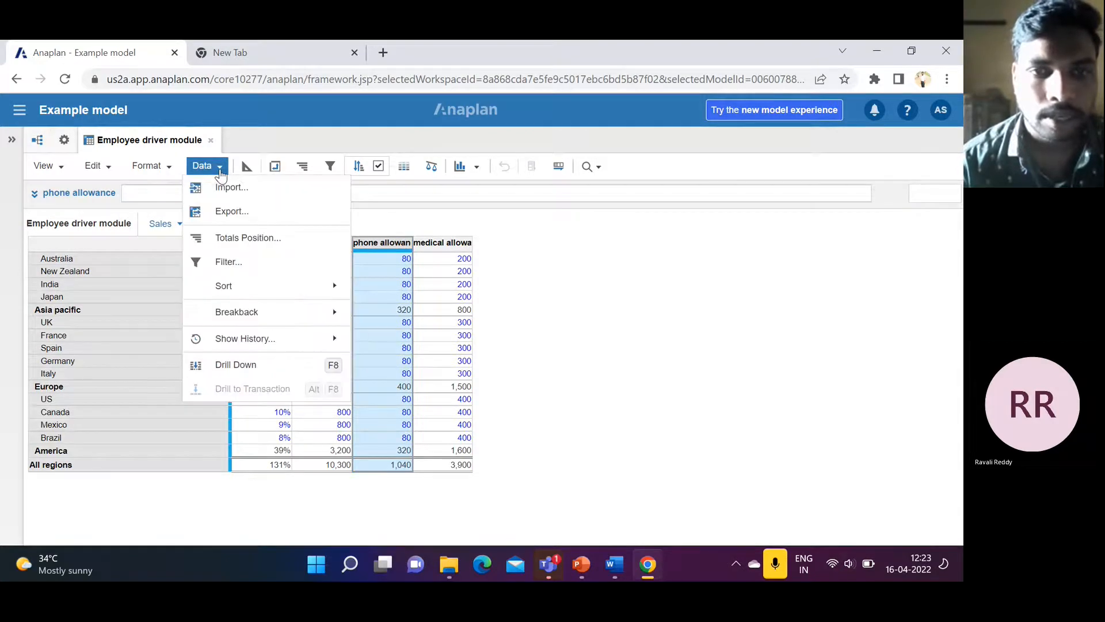
mouse_move(322, 286)
click(404, 286)
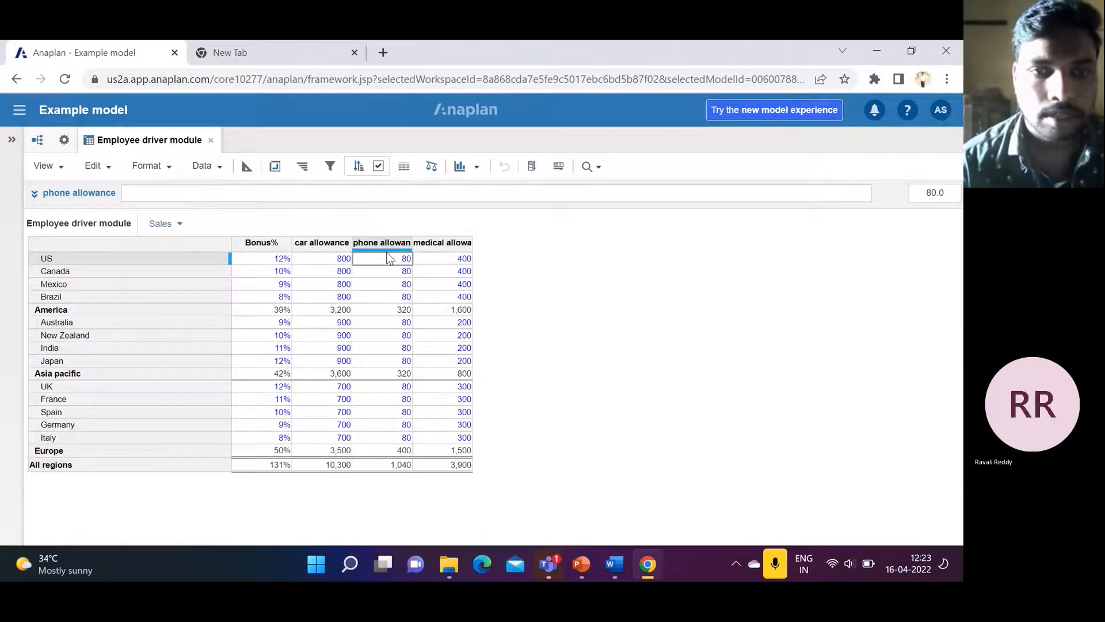
click(386, 245)
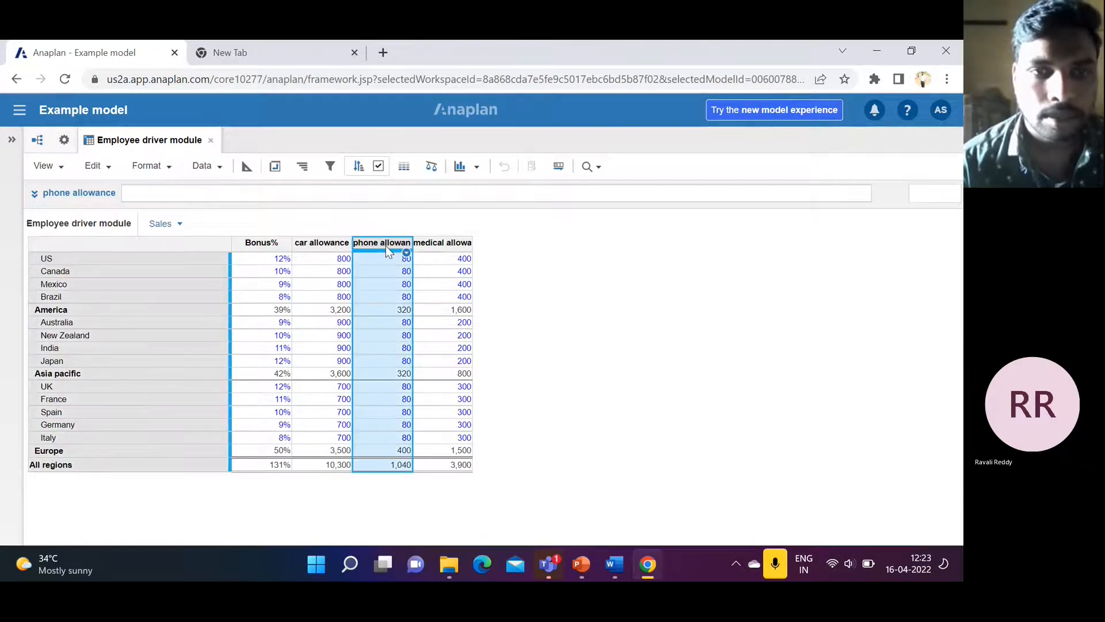
click(215, 167)
mouse_move(309, 295)
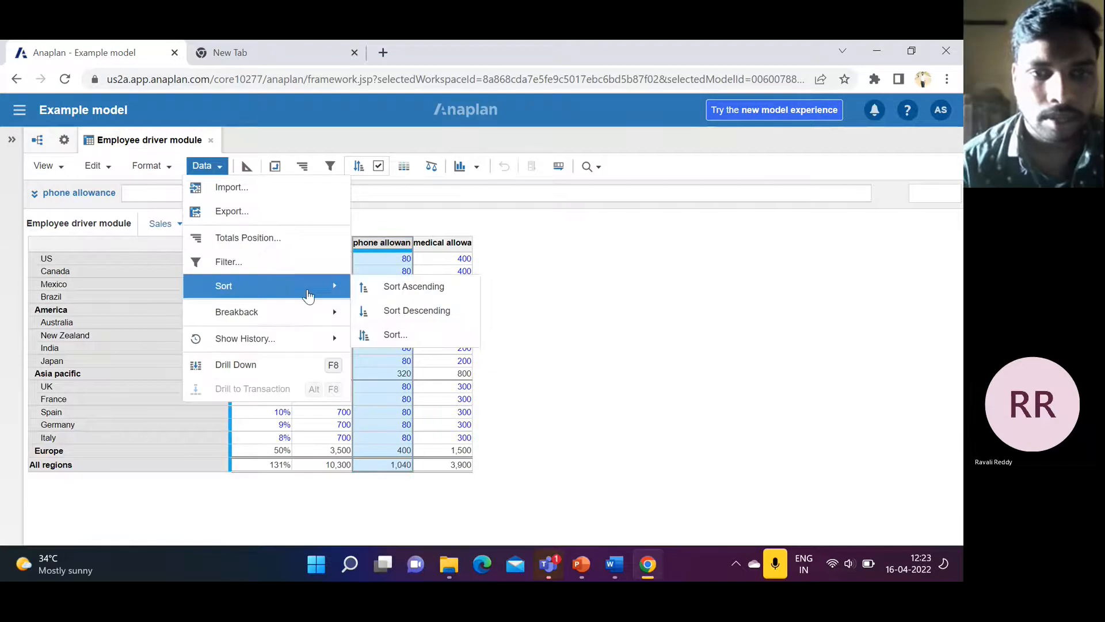
click(419, 288)
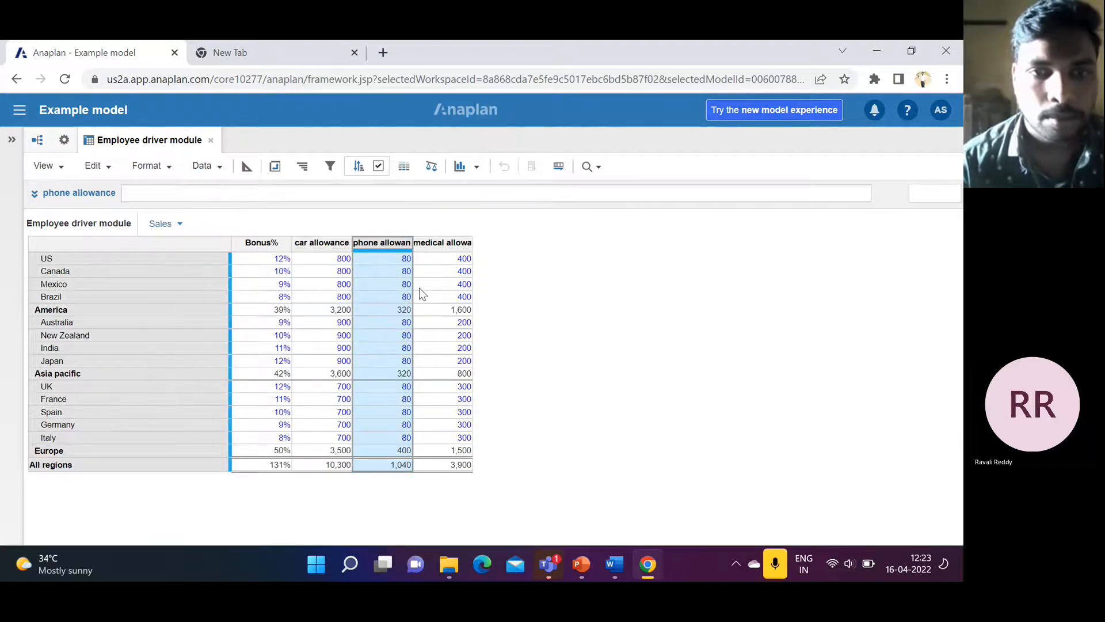
Step: Sort the Employee driver module rows by phone allowance in descending order
click(387, 256)
click(374, 245)
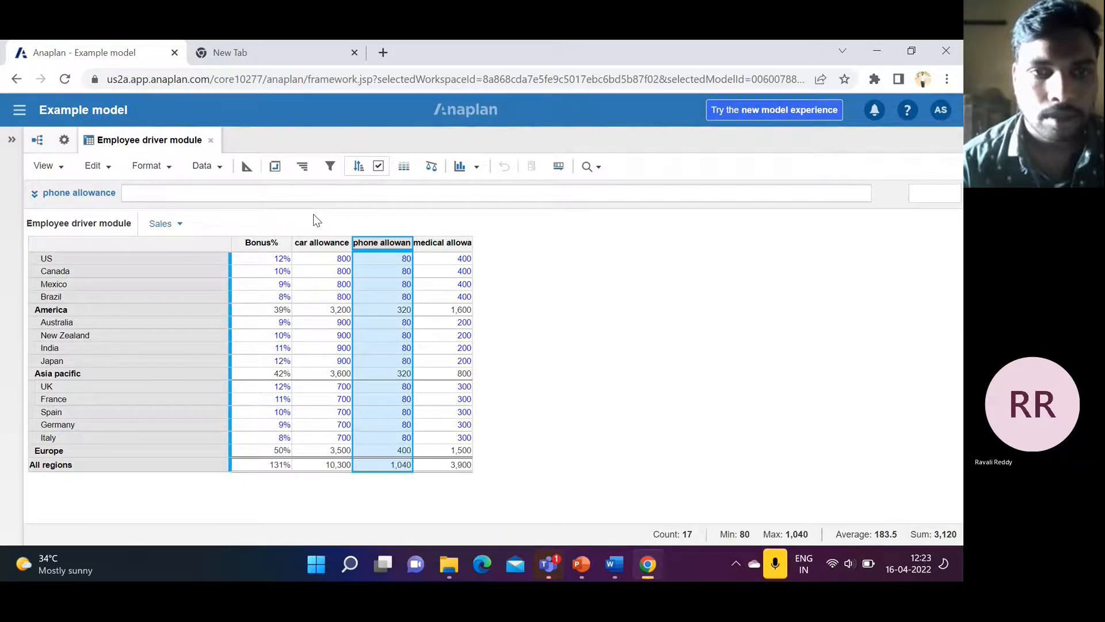
right_click(403, 258)
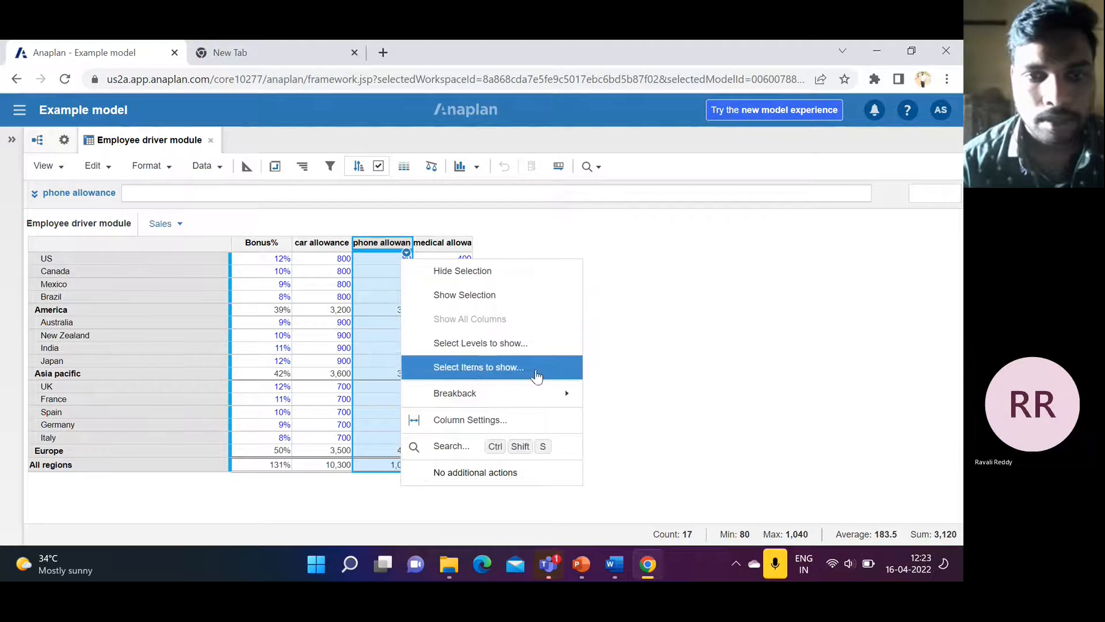
click(678, 316)
click(228, 166)
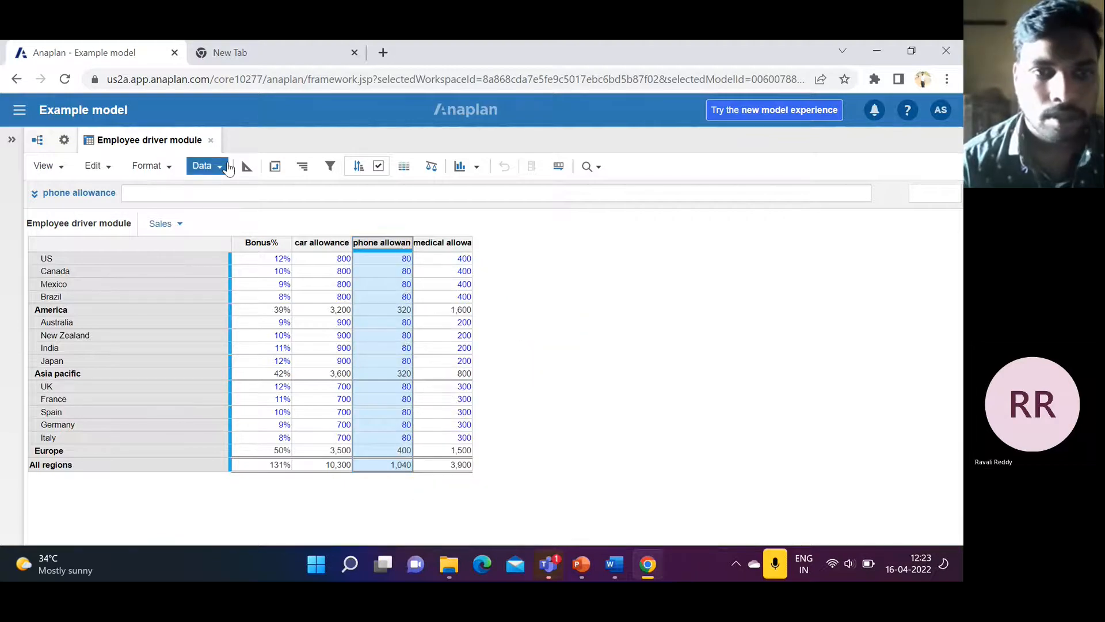
click(228, 167)
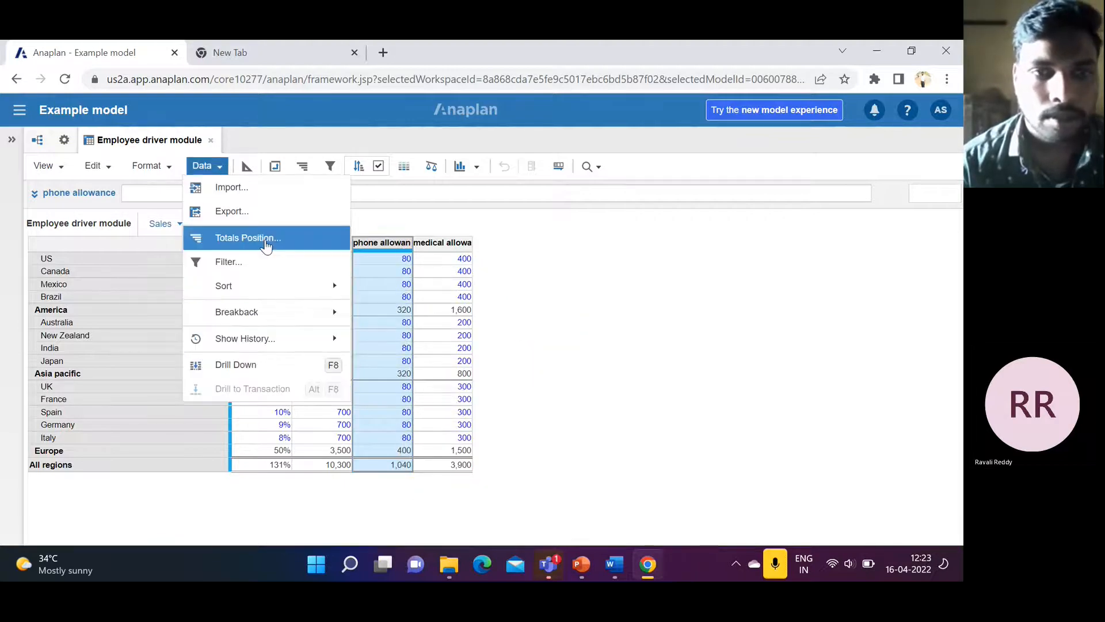
mouse_move(292, 288)
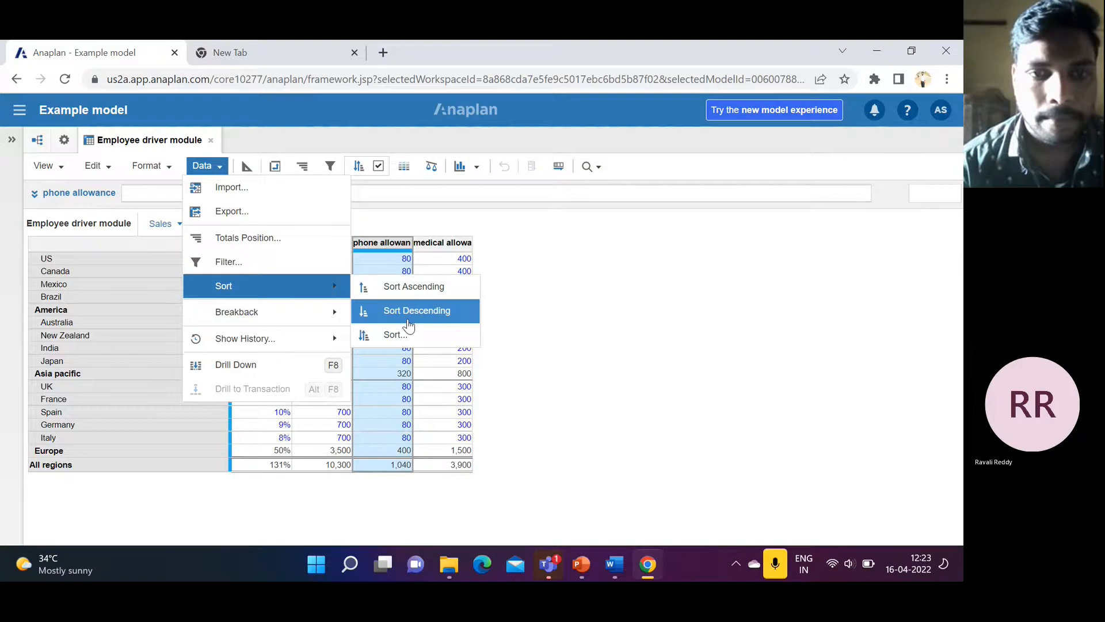
click(423, 311)
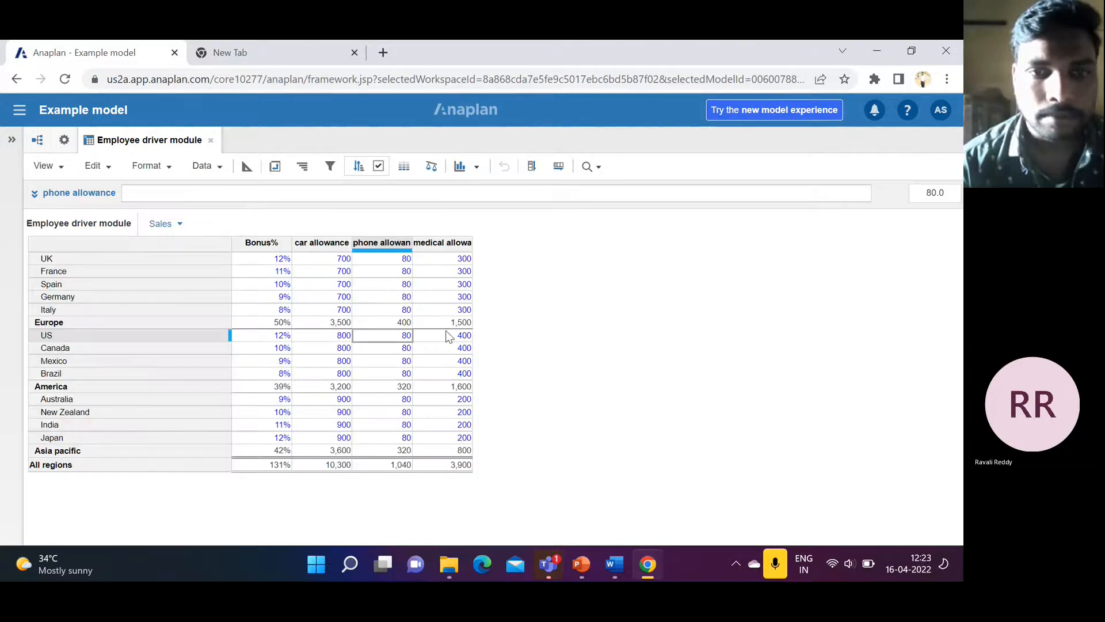
click(316, 252)
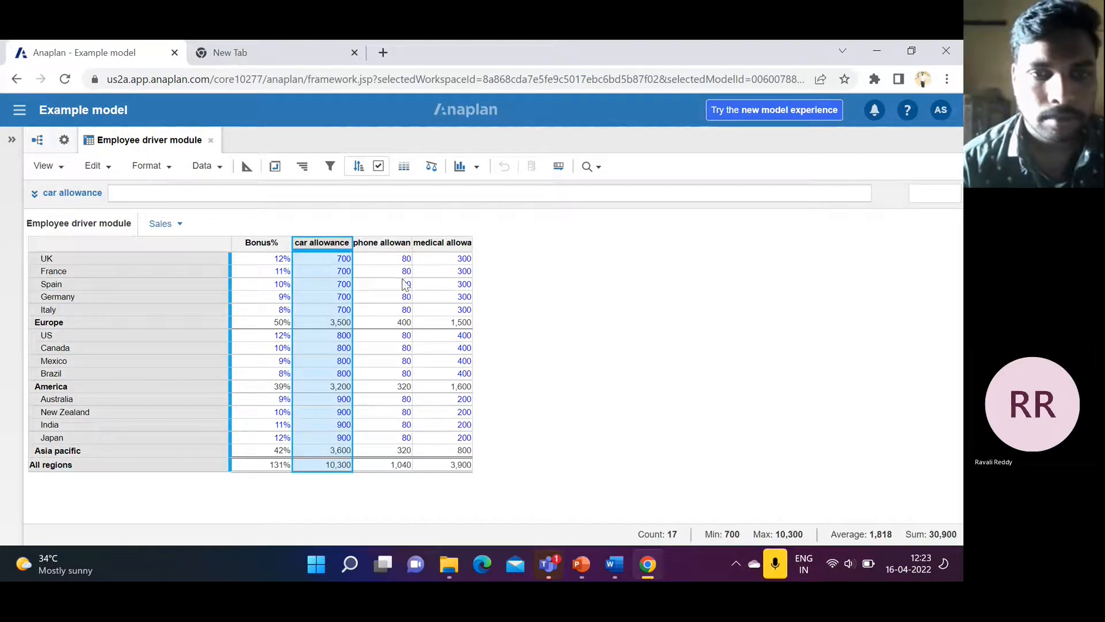
click(451, 252)
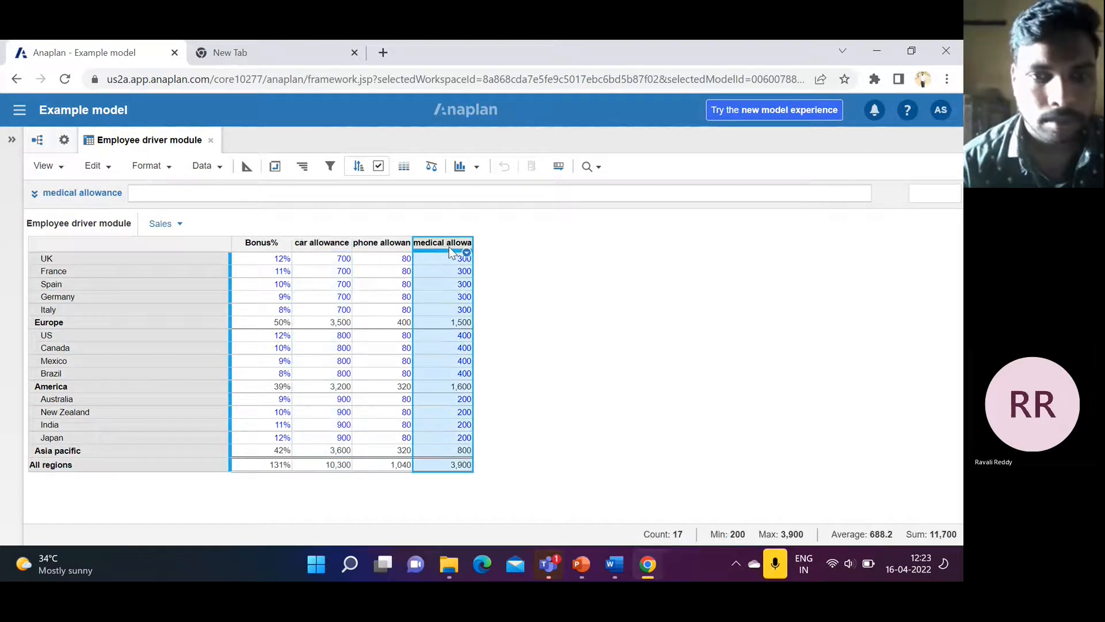
click(383, 335)
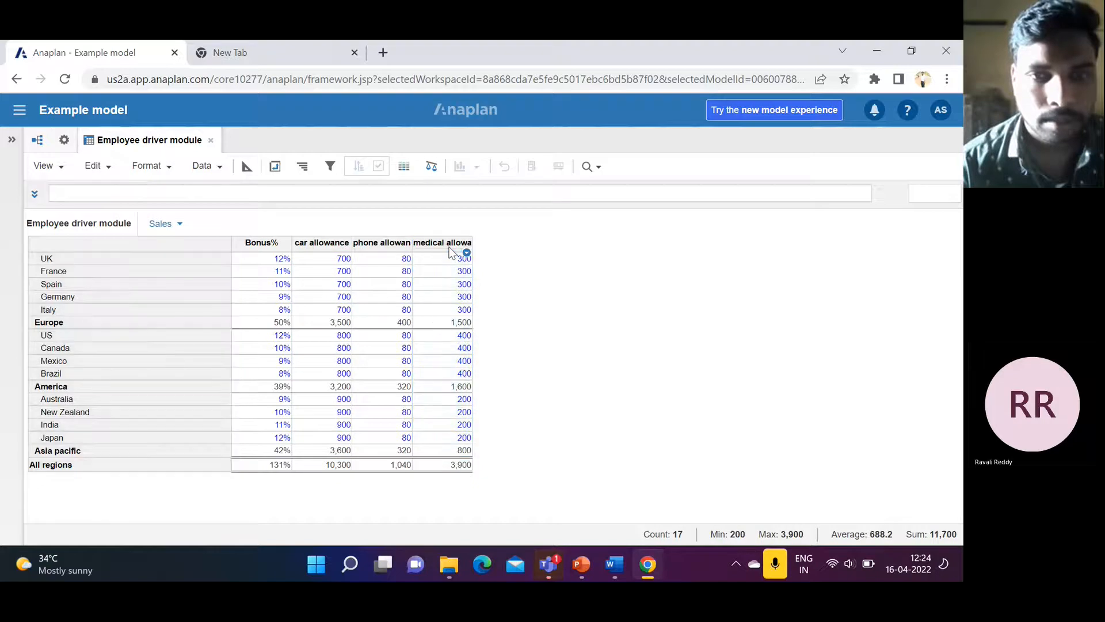
click(380, 247)
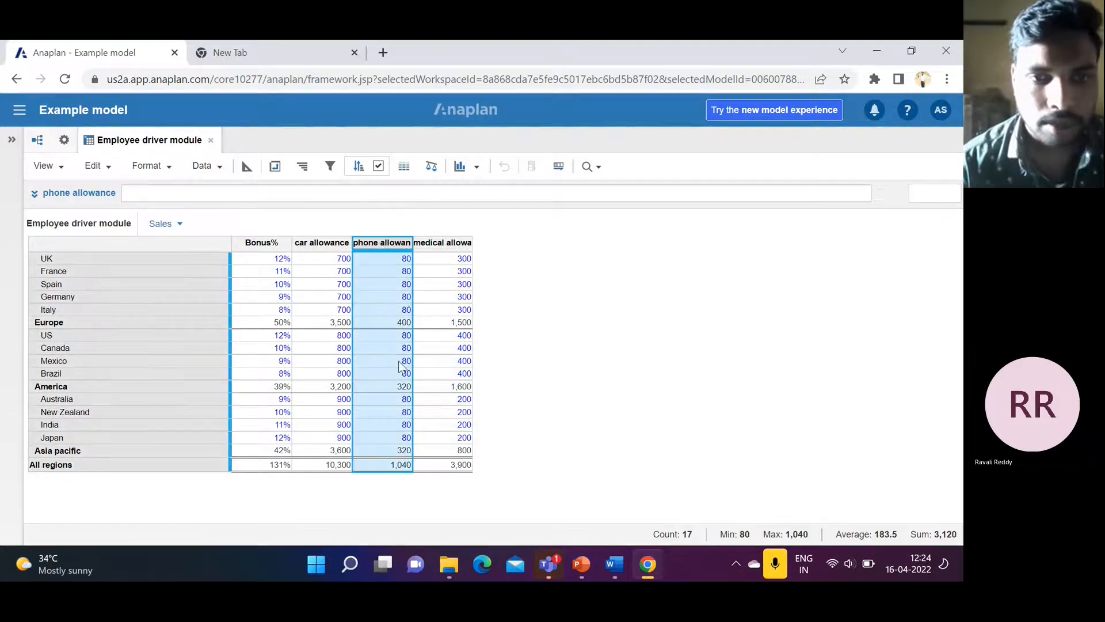
click(401, 262)
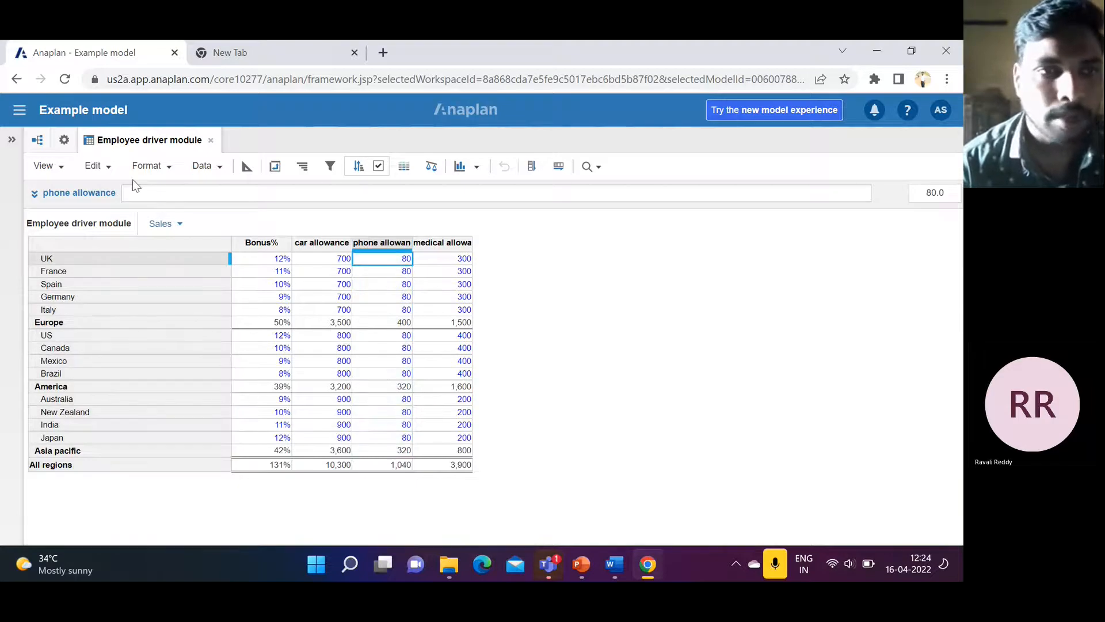
Step: Open the Example module from the model's module list and sort its rows by Feb 22 in descending order
click(64, 142)
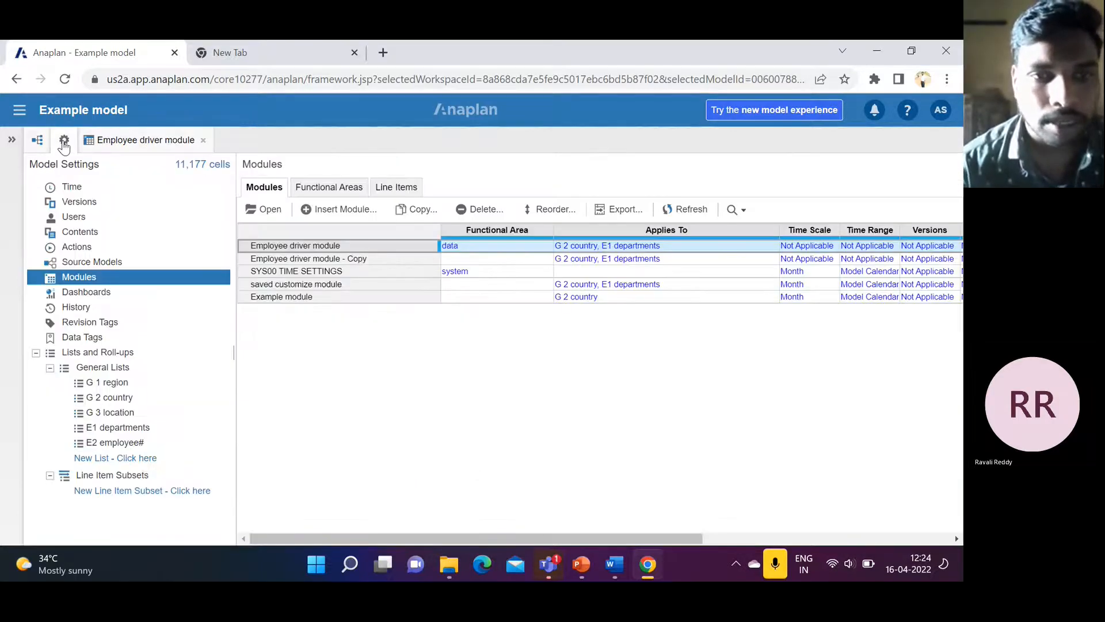
double_click(308, 303)
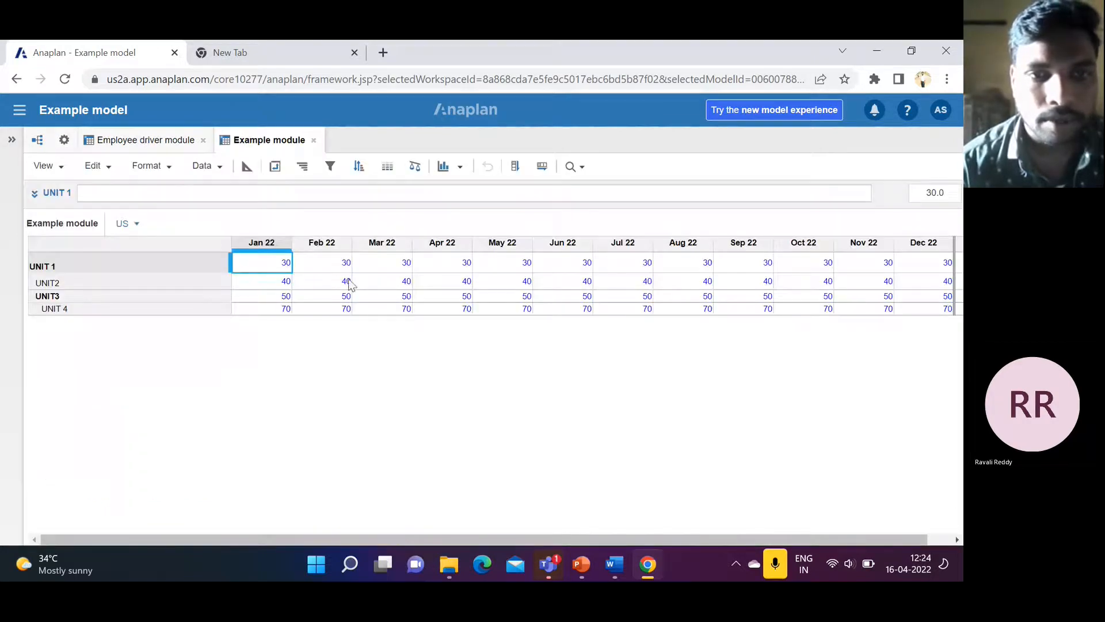
click(328, 244)
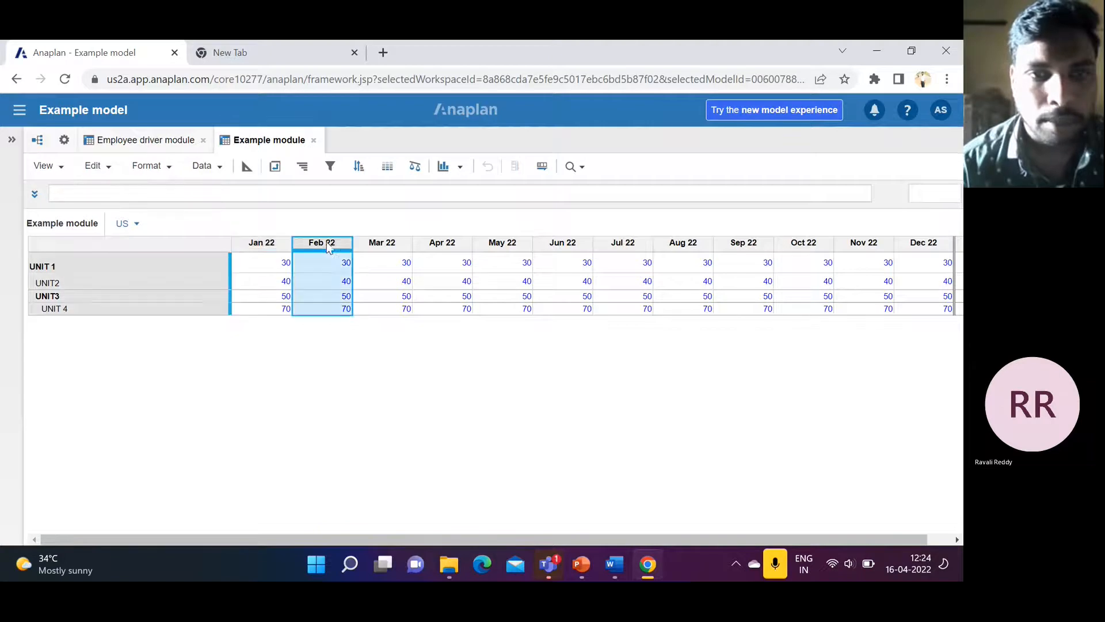
click(206, 166)
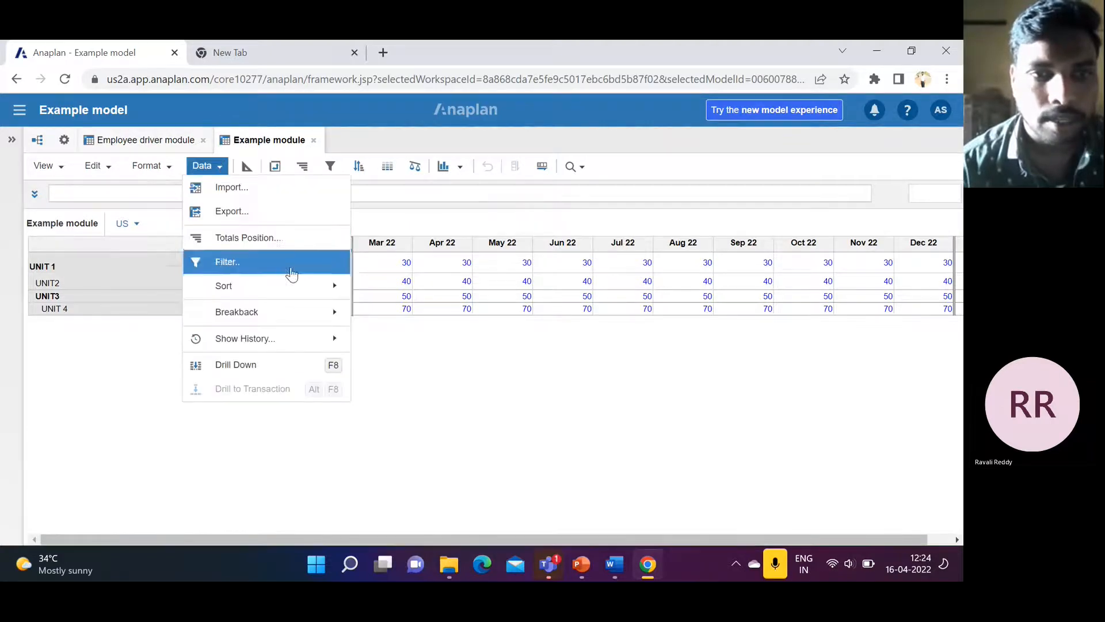
mouse_move(302, 292)
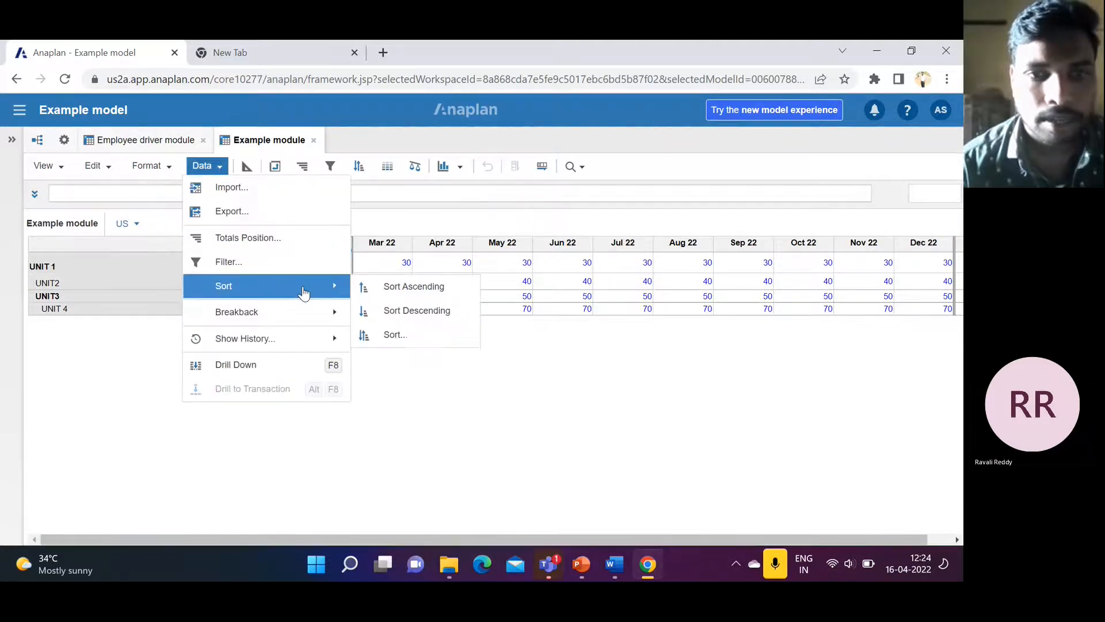
click(424, 312)
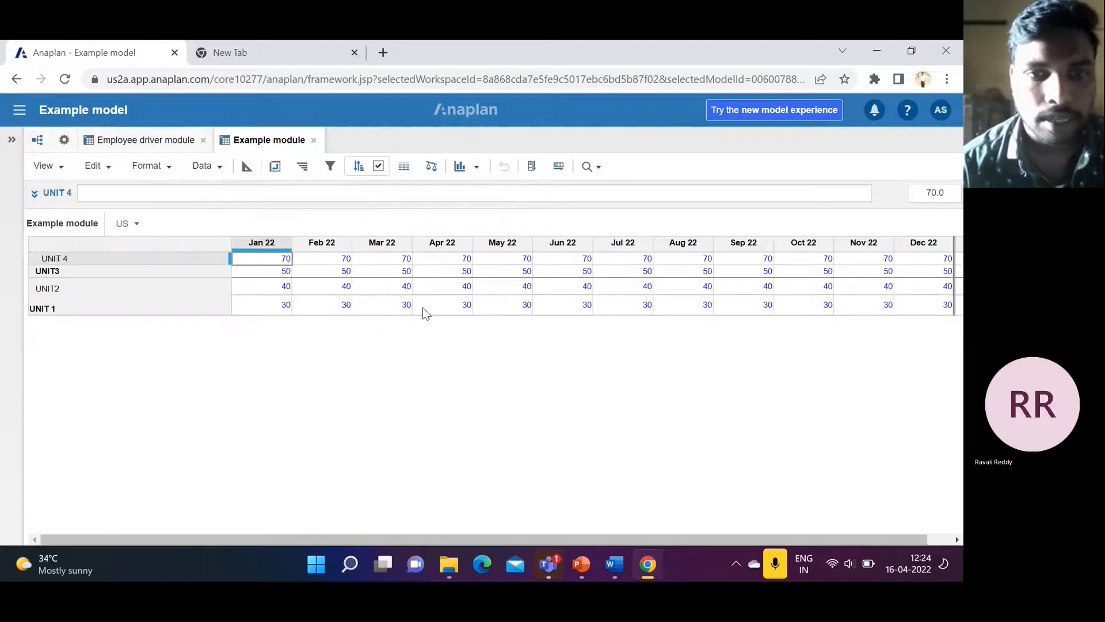
Step: Sort the Example module rows by Mar 22 in descending order
click(390, 248)
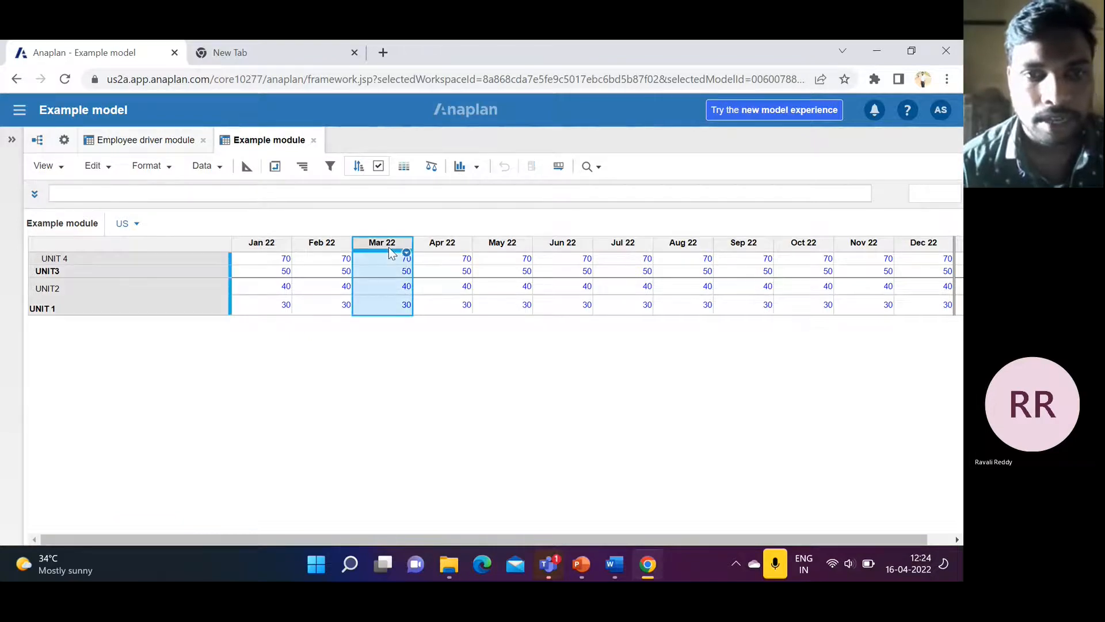
click(205, 166)
mouse_move(303, 288)
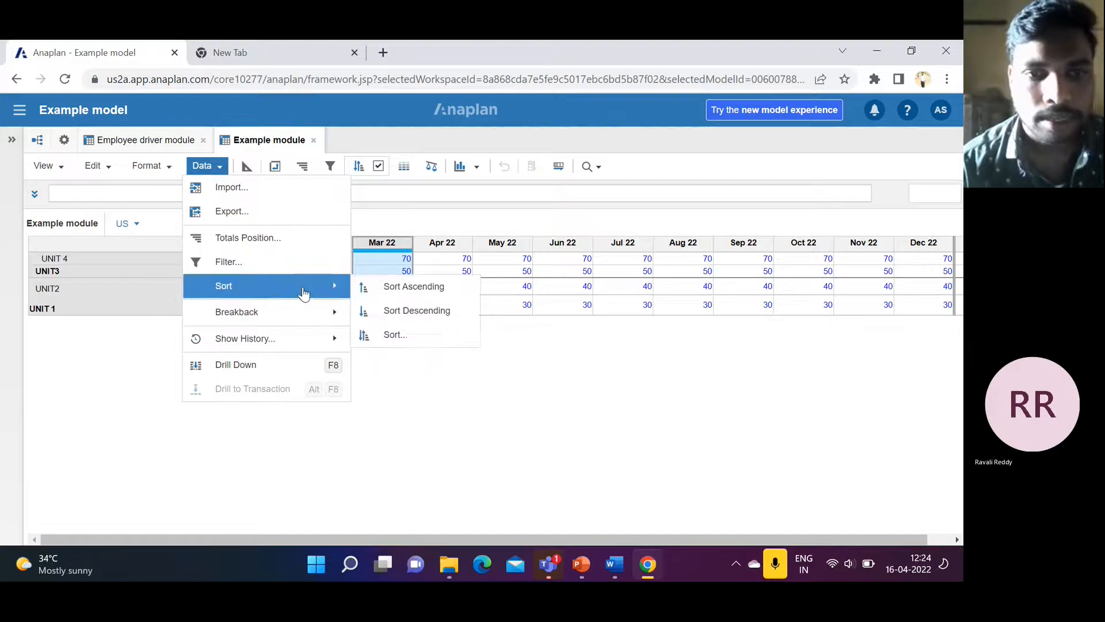
click(415, 314)
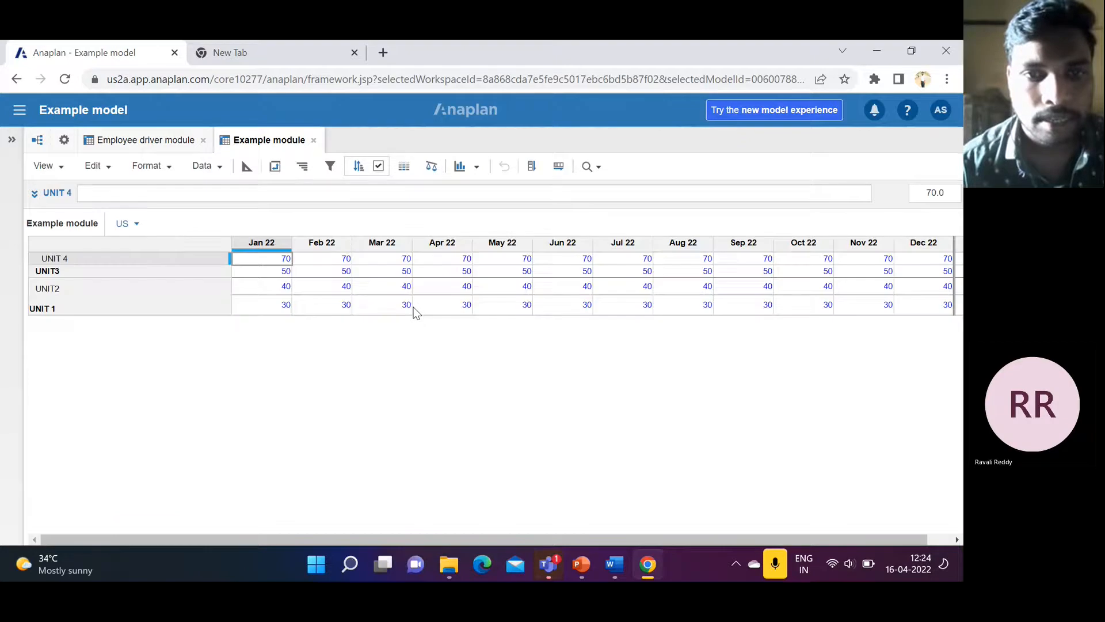
Step: Sort the Example module rows by Jan 22 in ascending order
click(219, 168)
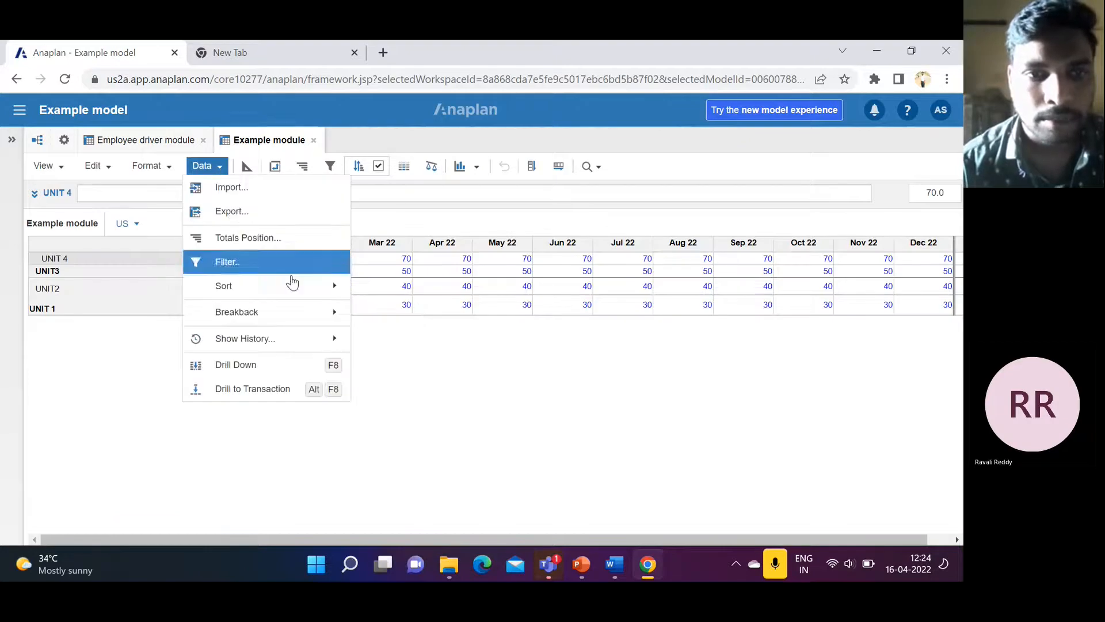
mouse_move(324, 291)
click(408, 288)
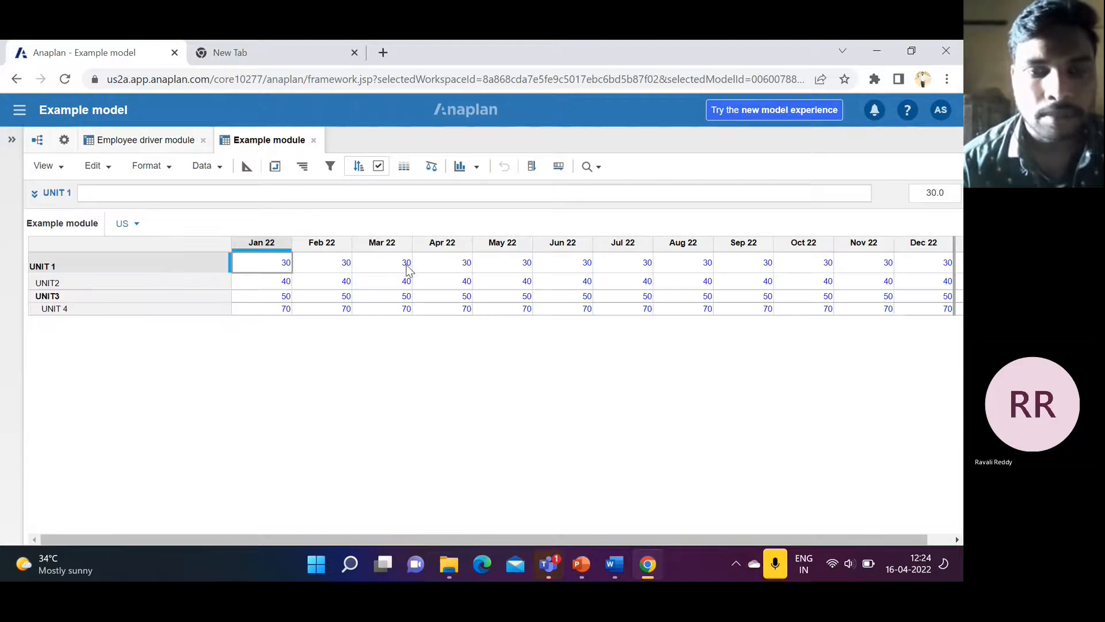
click(405, 268)
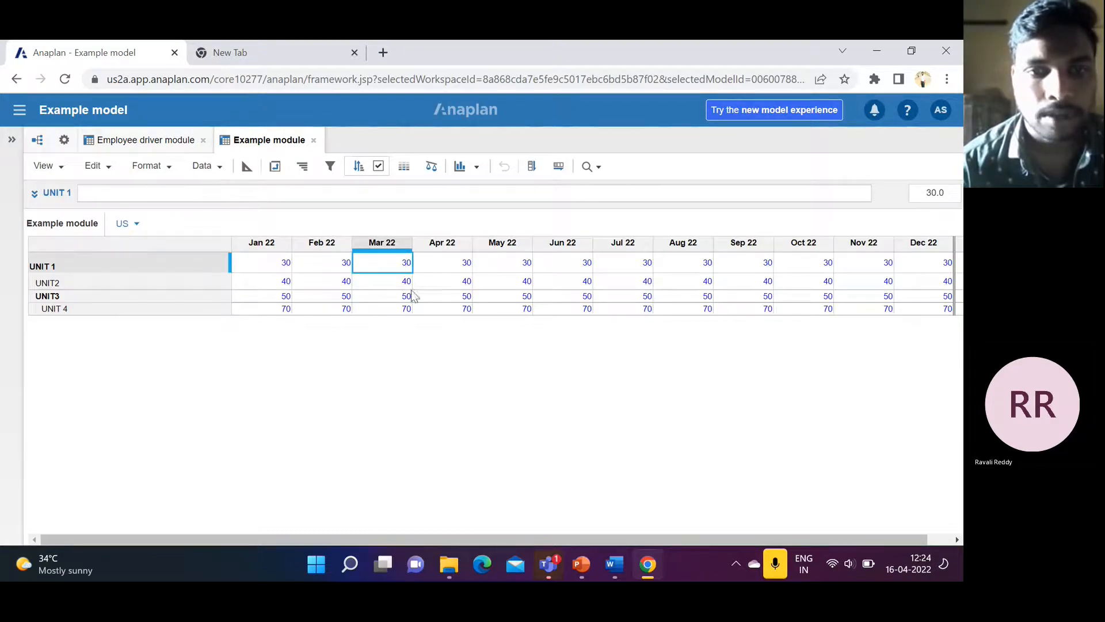
Step: Apply an ascending row sort to the Example module on line item summaries only, with totals placed after
click(214, 167)
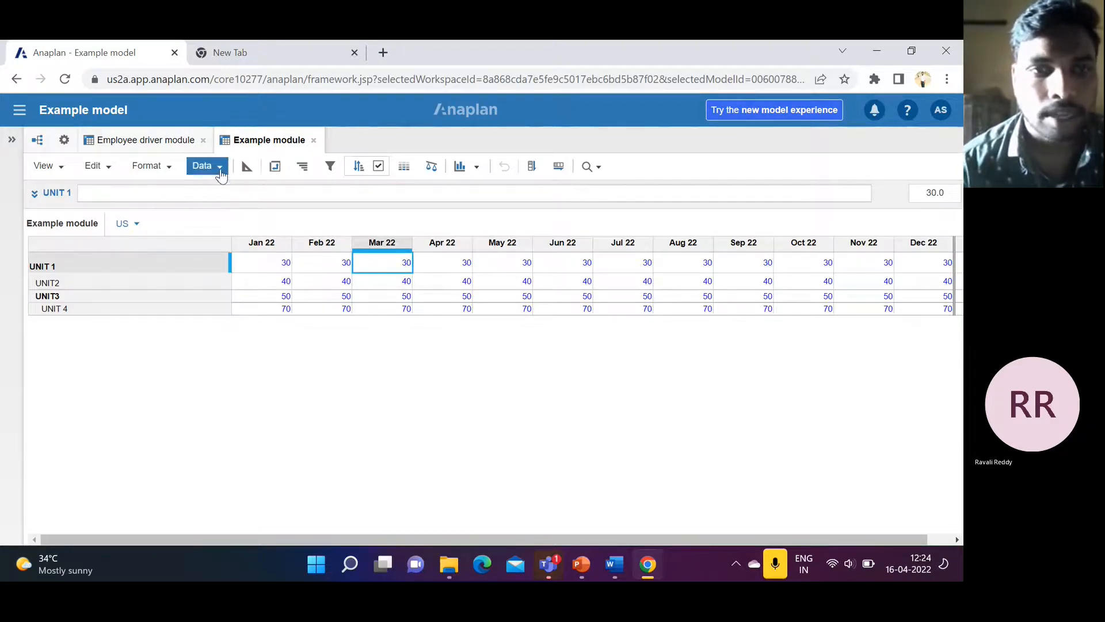
mouse_move(290, 292)
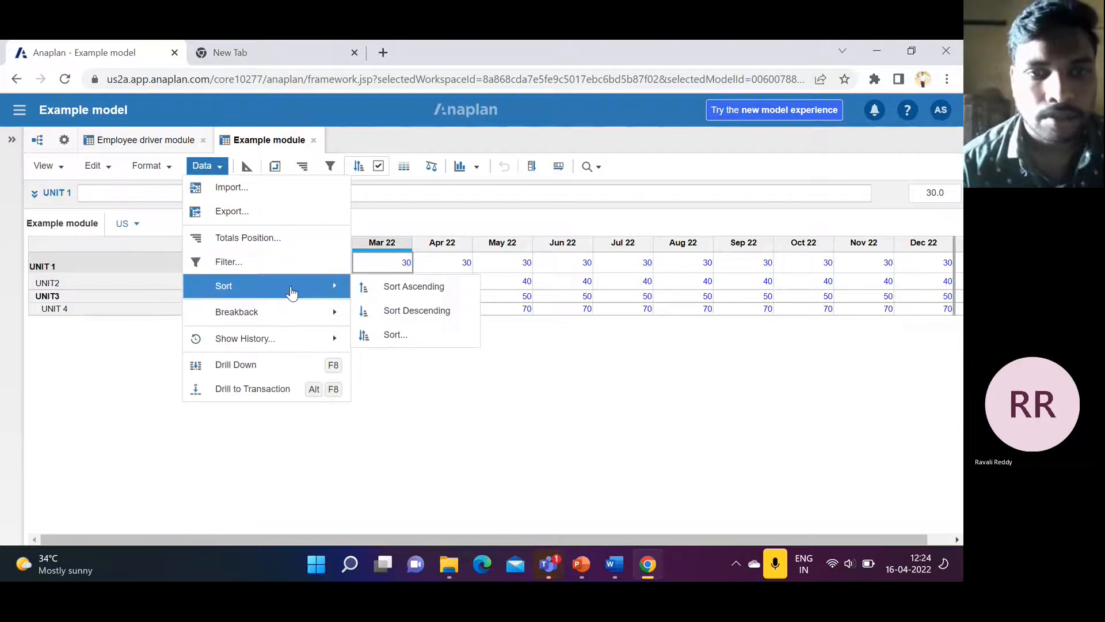
click(396, 336)
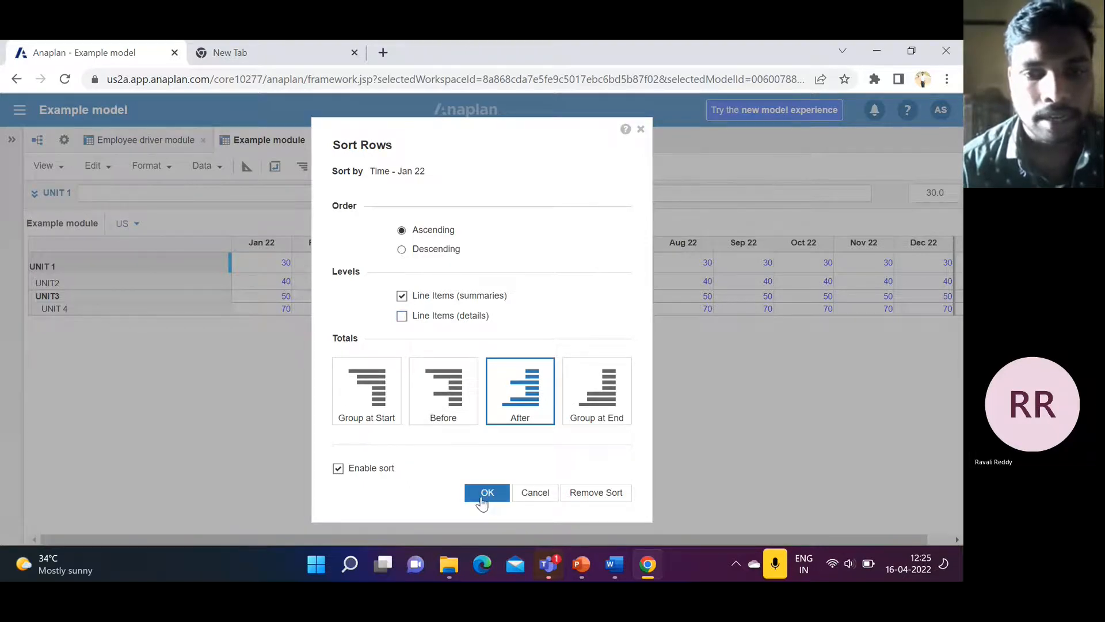
click(498, 493)
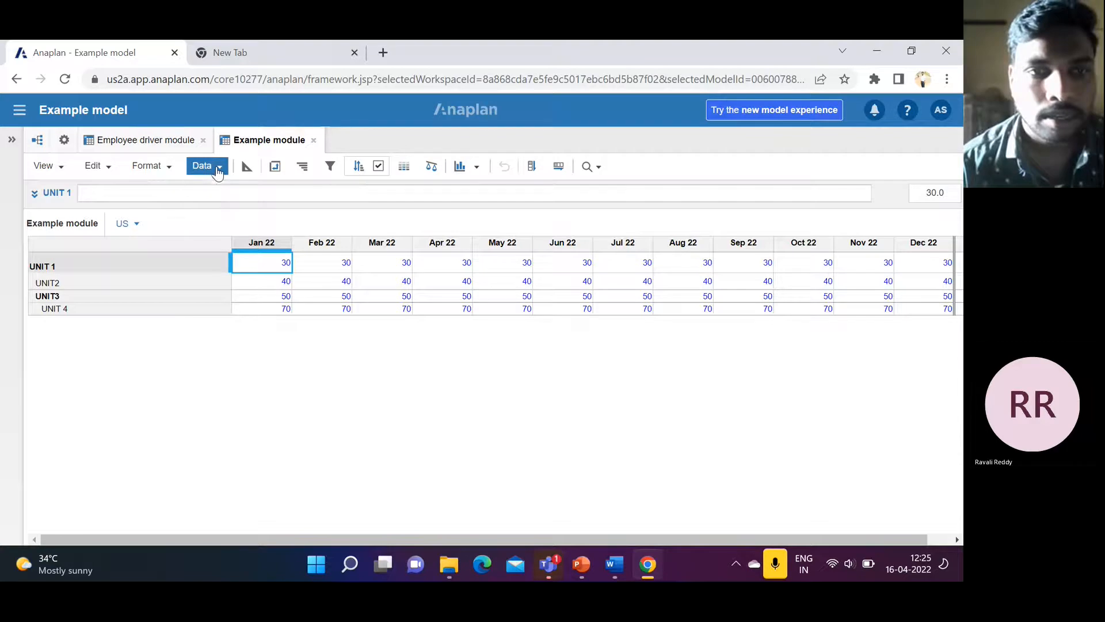
Step: Remove the sort from the Example module rows
click(218, 172)
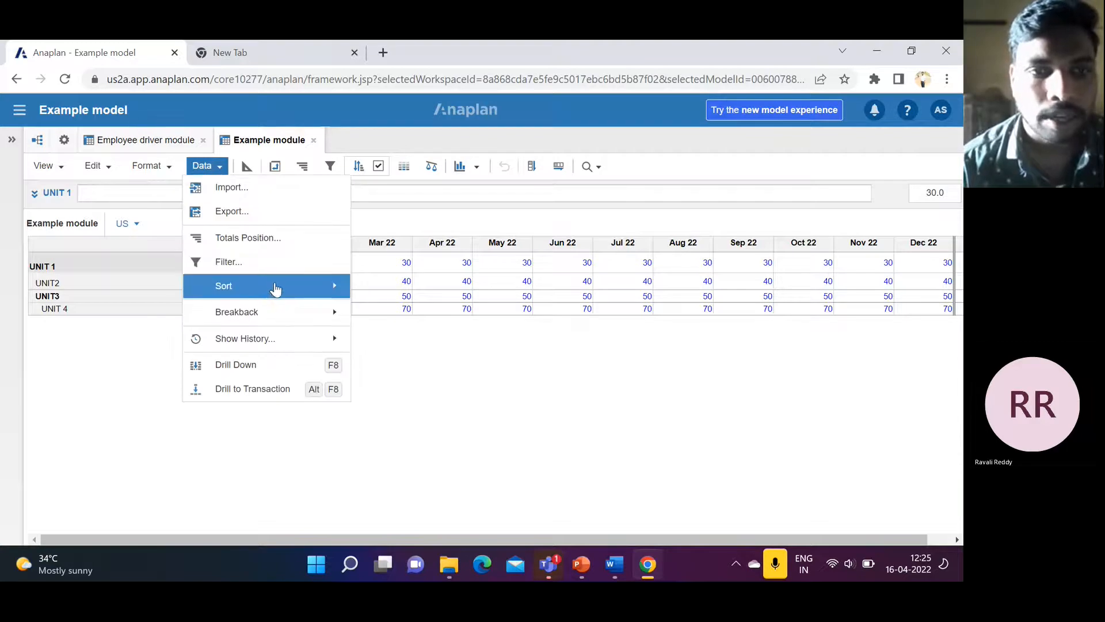
mouse_move(275, 288)
click(401, 339)
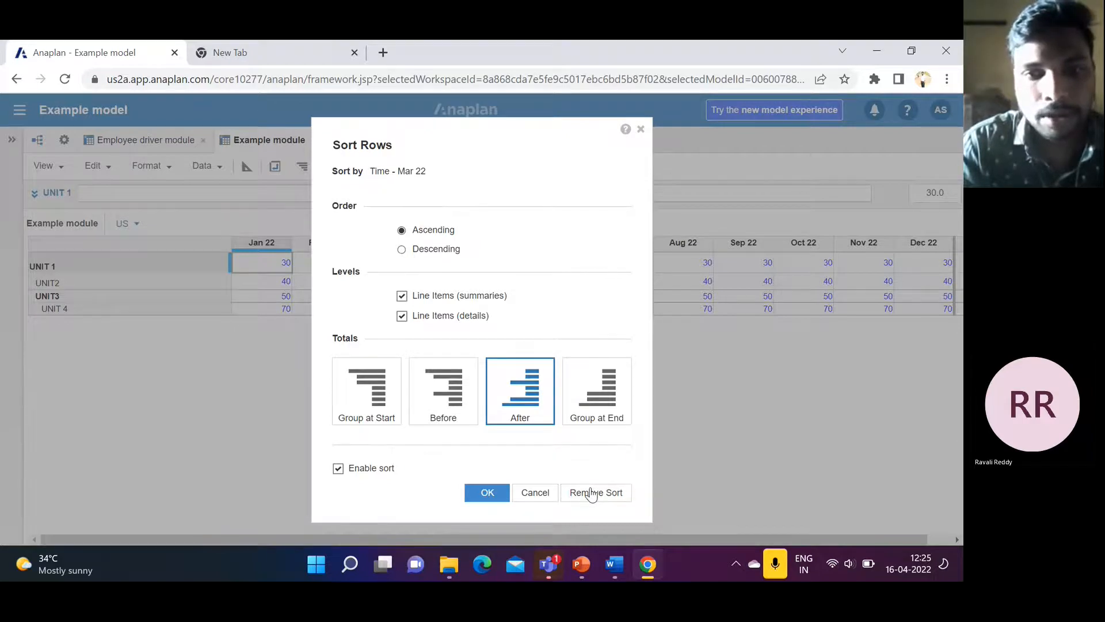
click(591, 494)
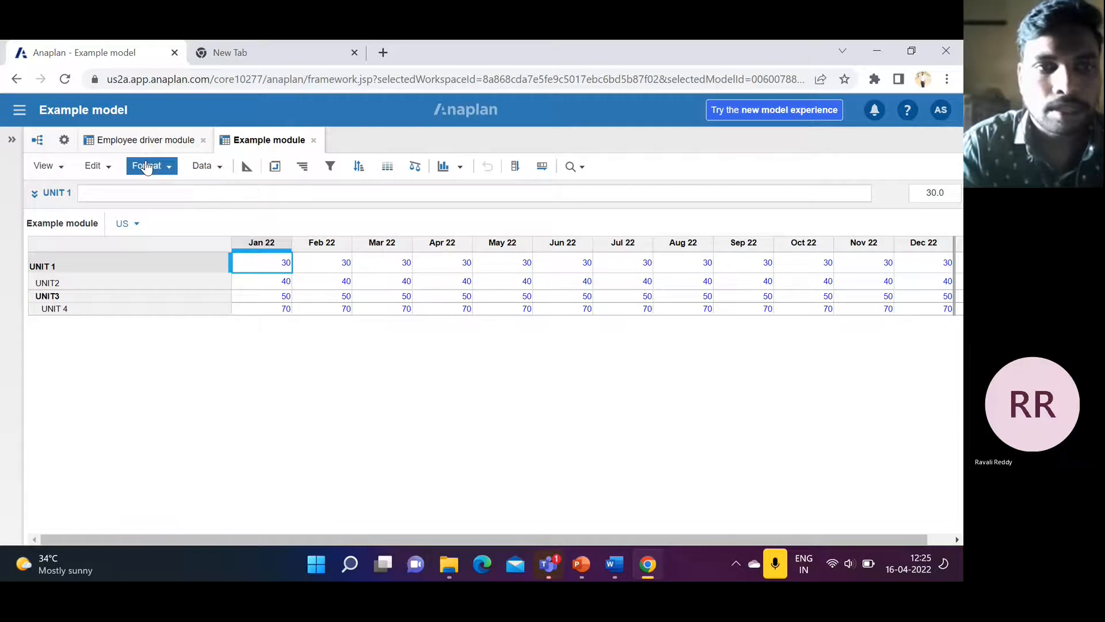
Step: Return to the Employee driver module, then switch to the PowerPoint presentation and show the "Standard filter in module" slide
click(156, 144)
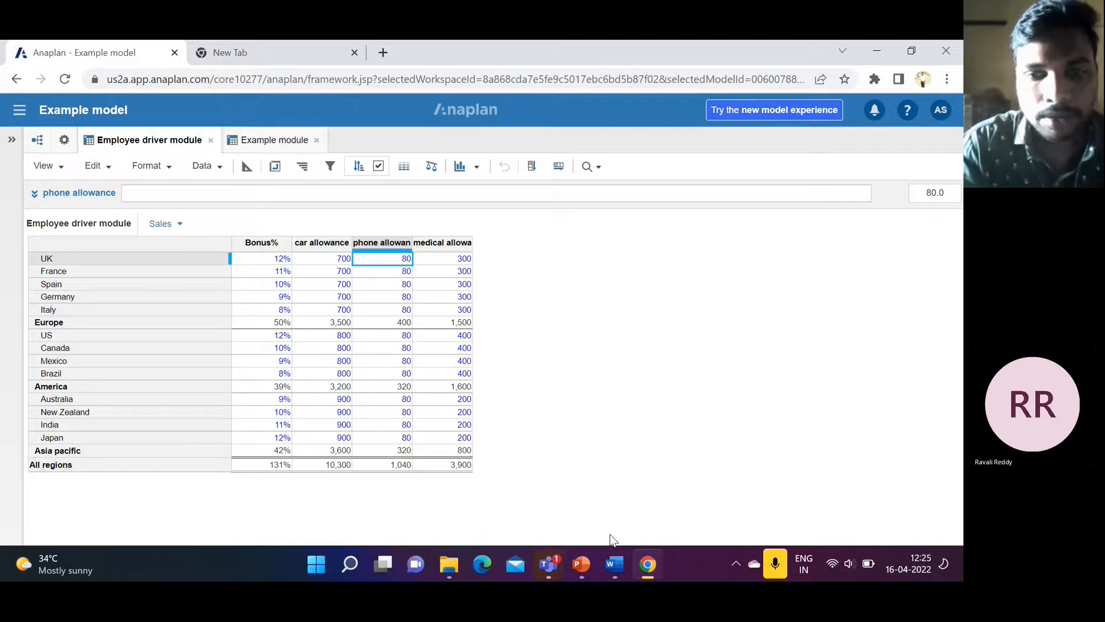
mouse_move(581, 564)
click(580, 445)
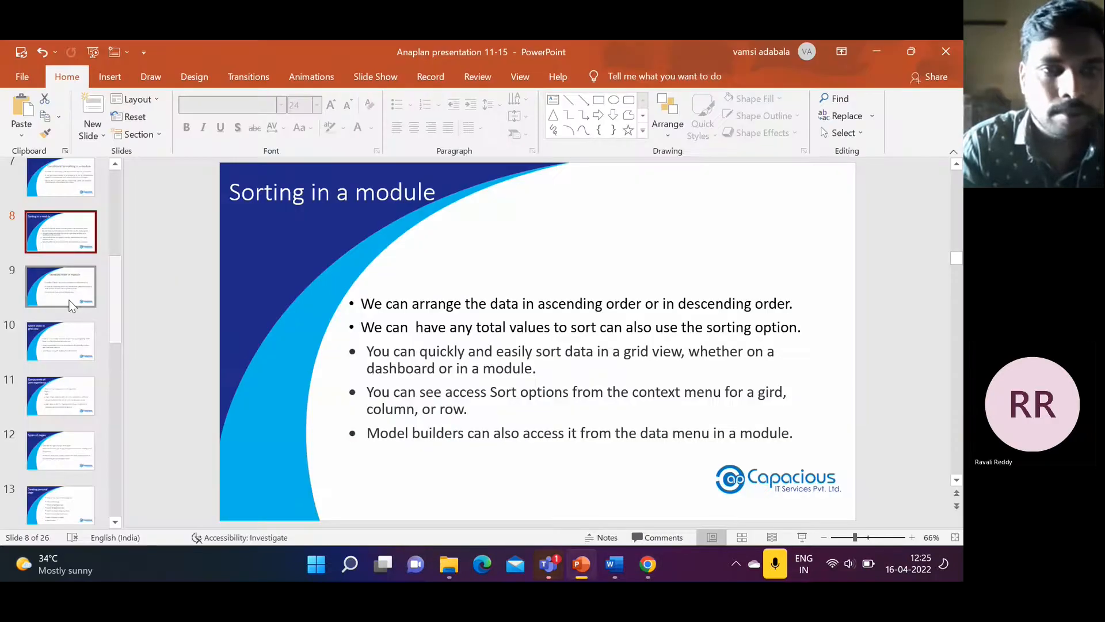
click(69, 304)
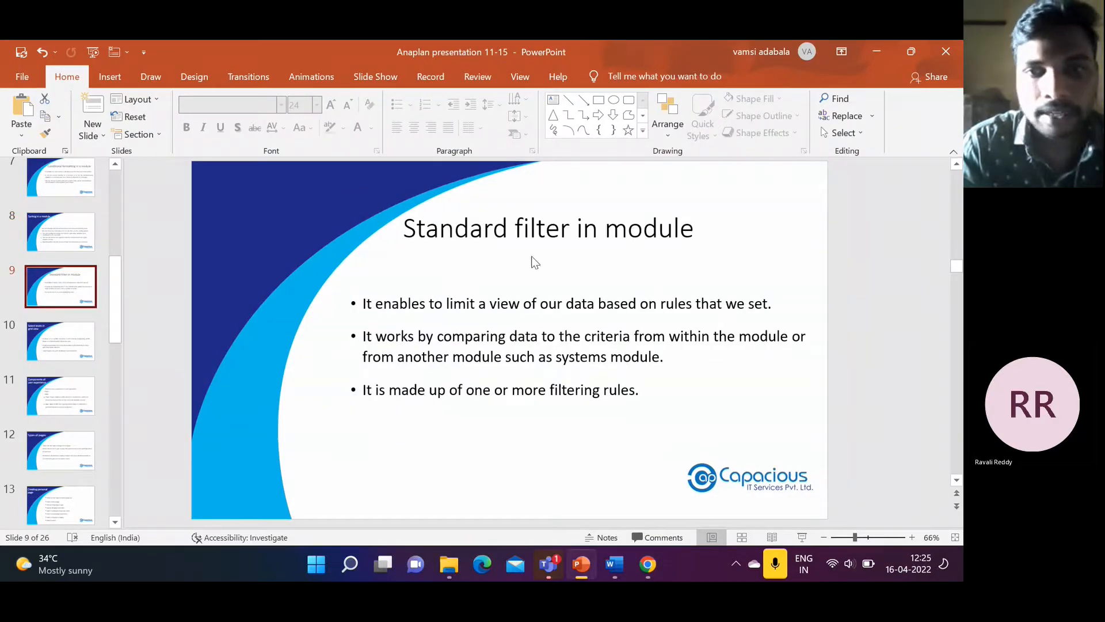
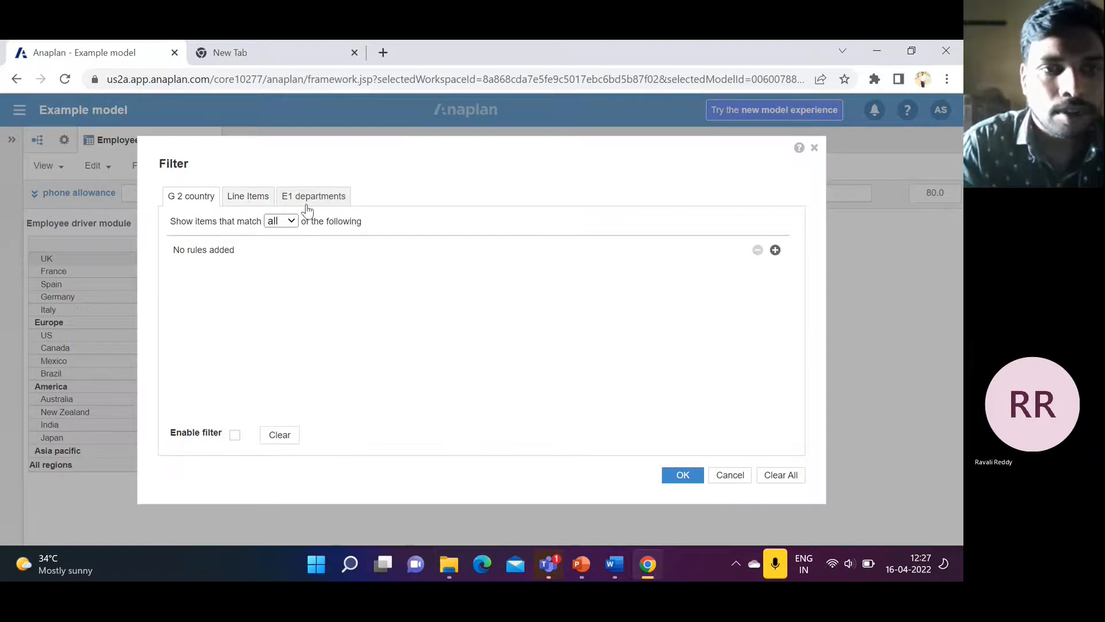
Step: Add a G 2 country filter rule on phone allowance is greater than 0 and review the selectable line items
click(775, 250)
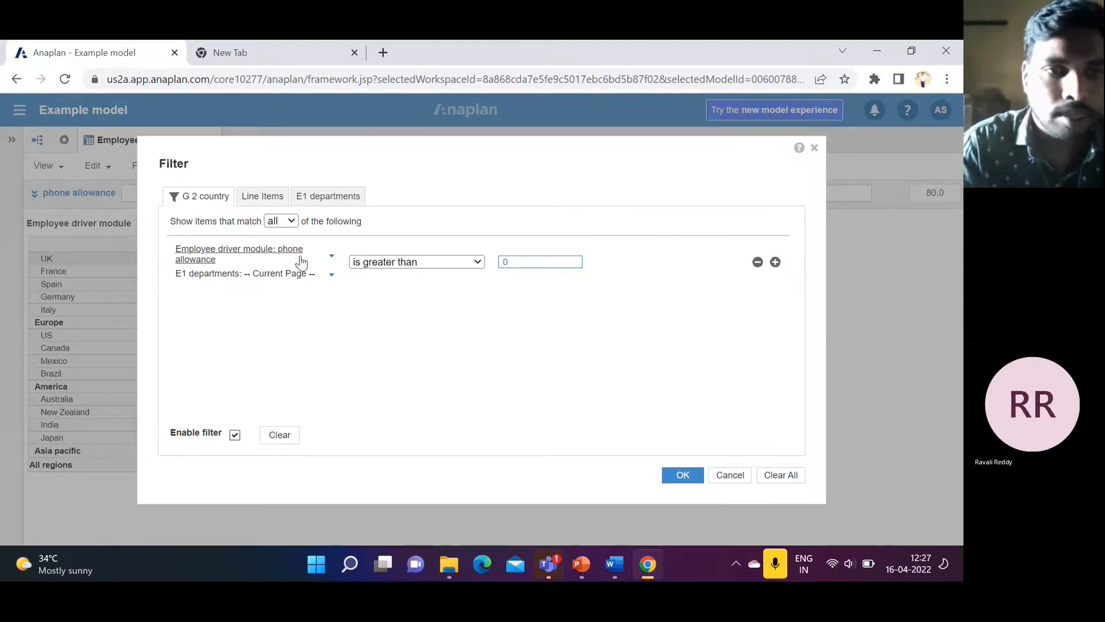
click(250, 261)
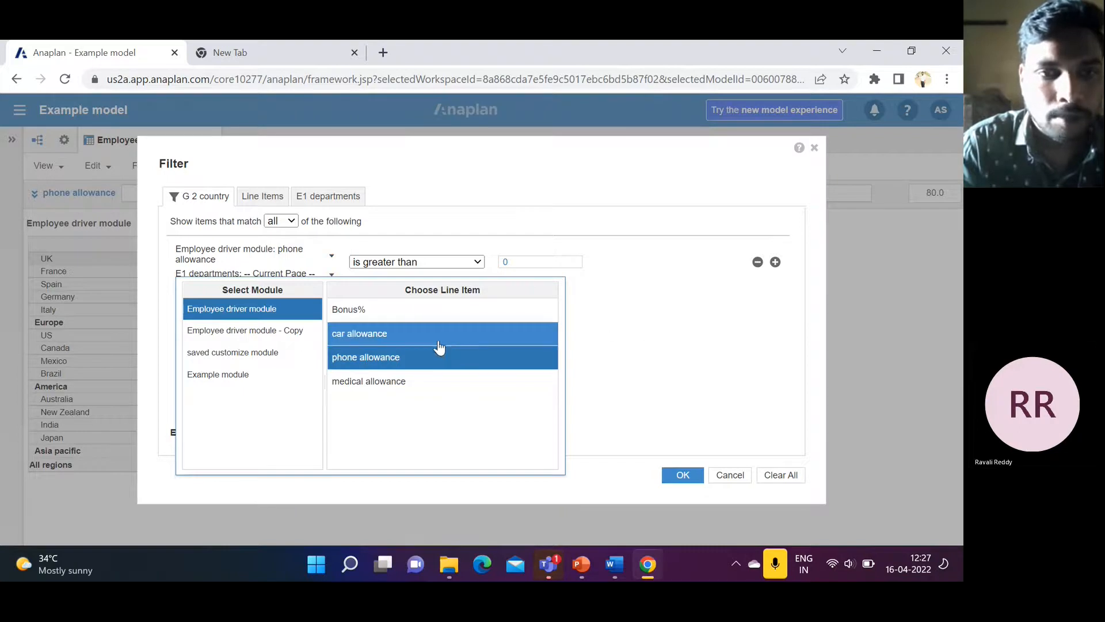
click(616, 328)
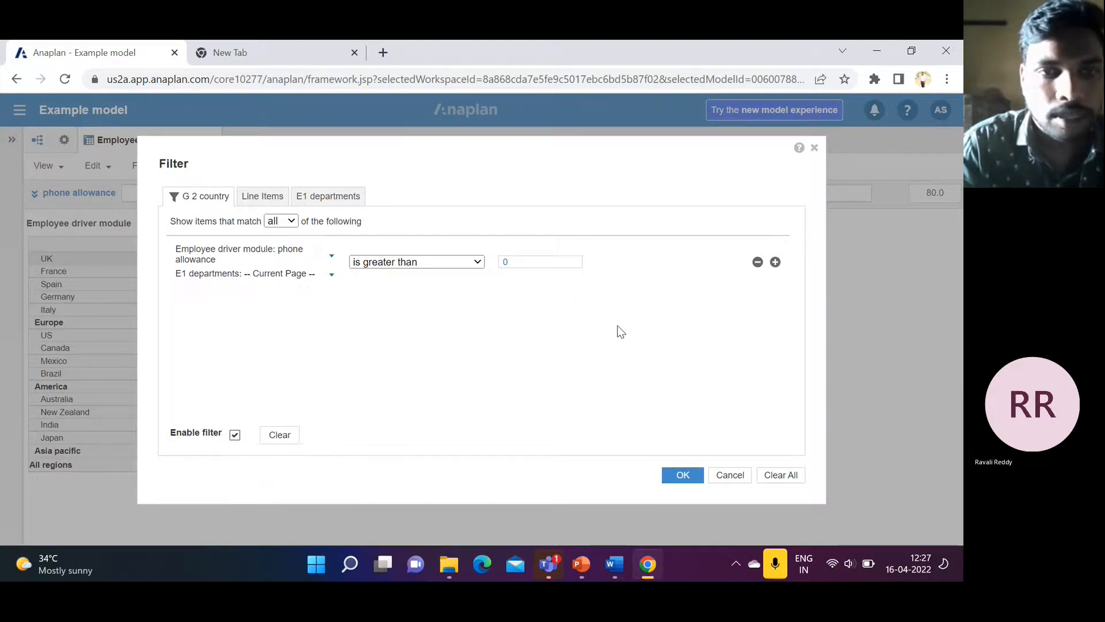
Step: Add a Line Items filter rule of is greater than 0 with G 2 country set to America
click(268, 198)
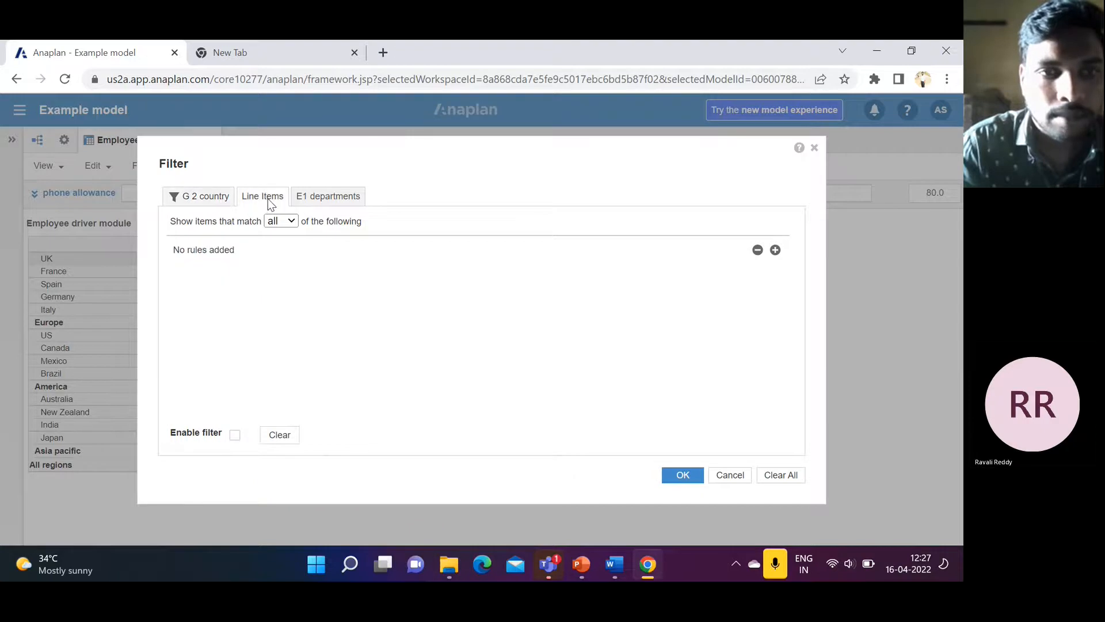
click(775, 250)
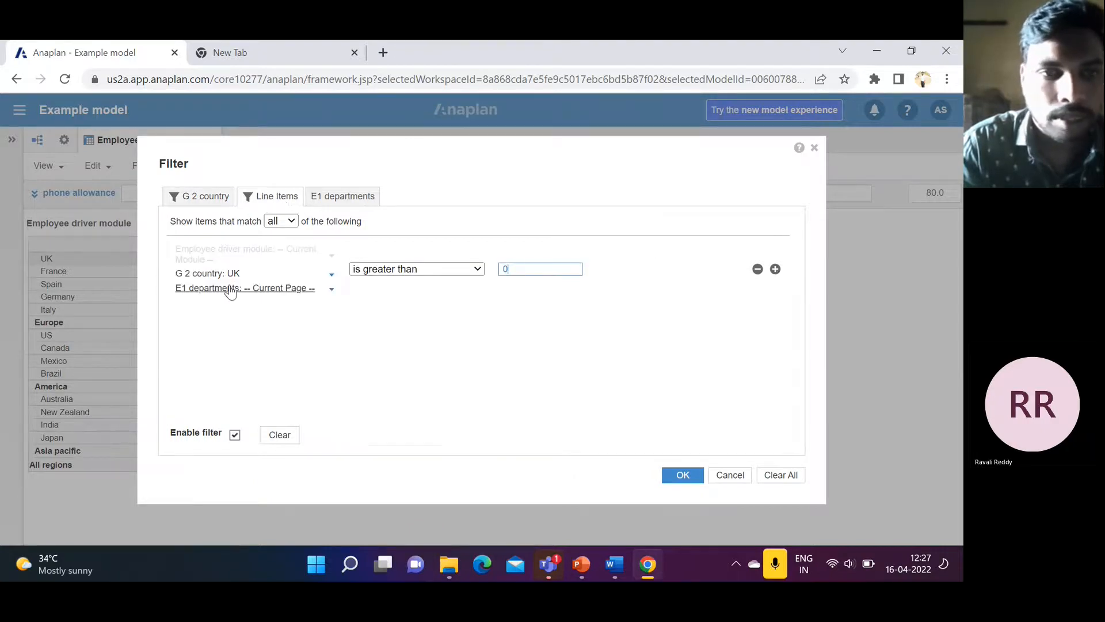
click(203, 274)
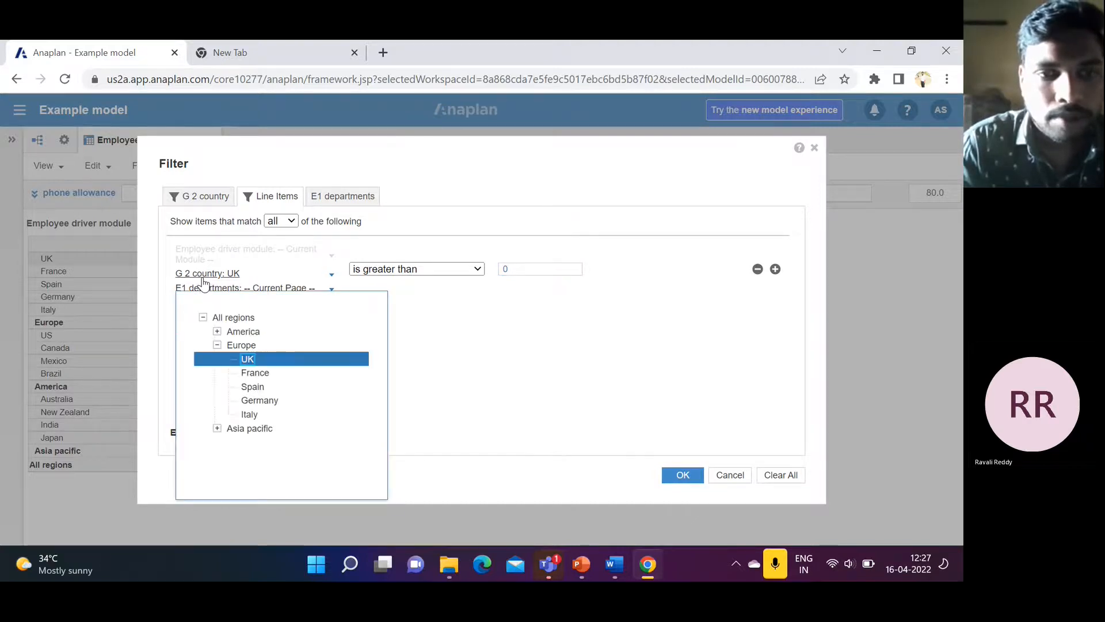
click(237, 332)
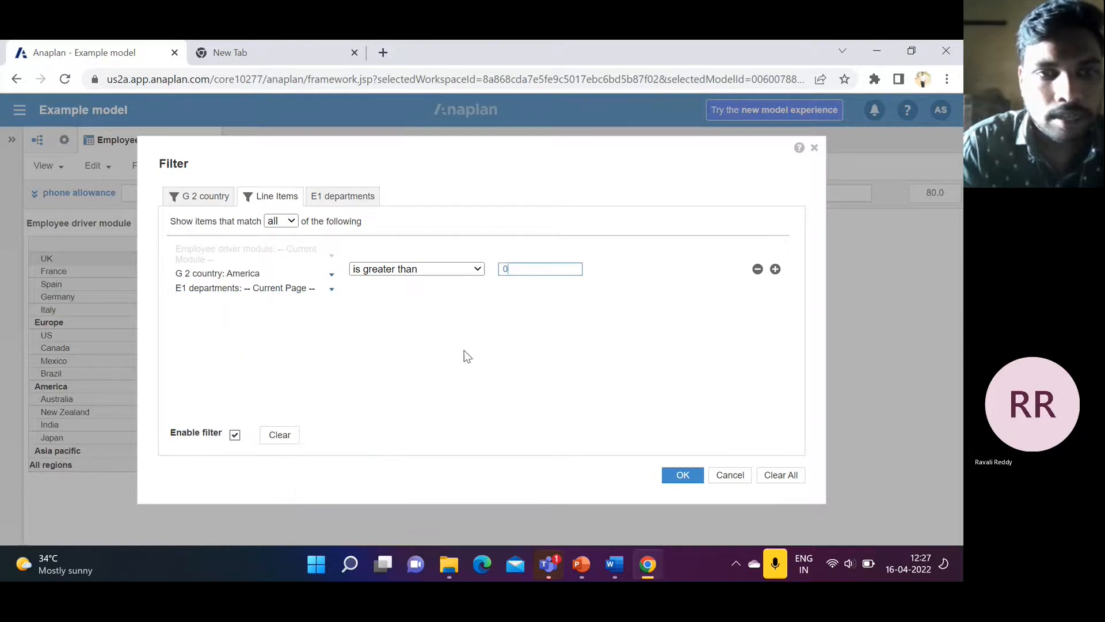
Step: Apply the Employee driver module filter, then disable it and remove its G 2 country and Line Items rules
click(682, 476)
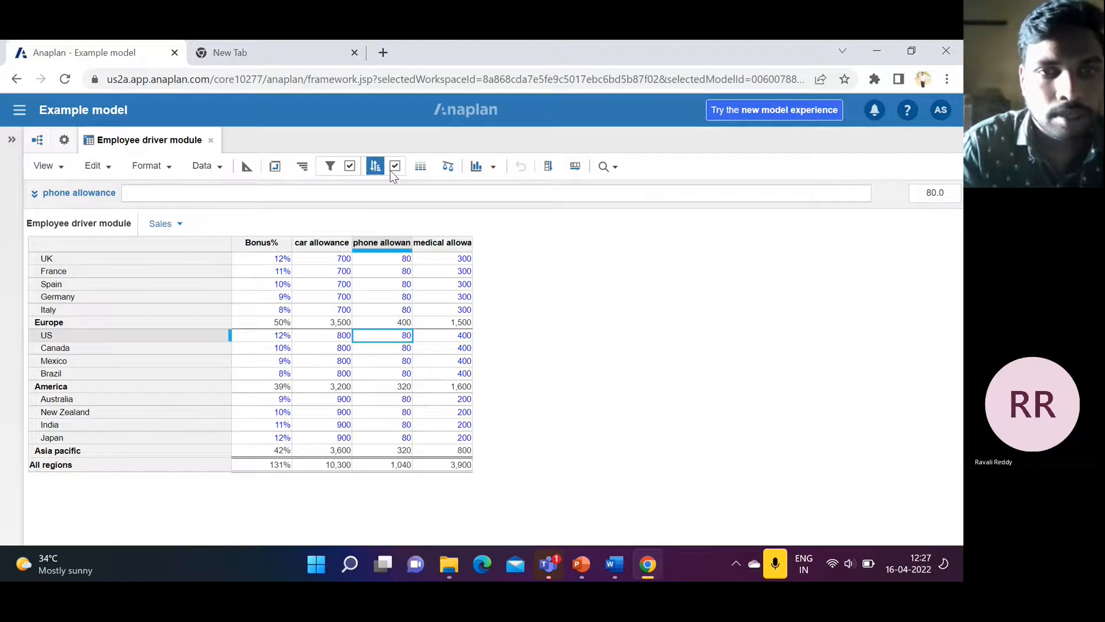
click(350, 166)
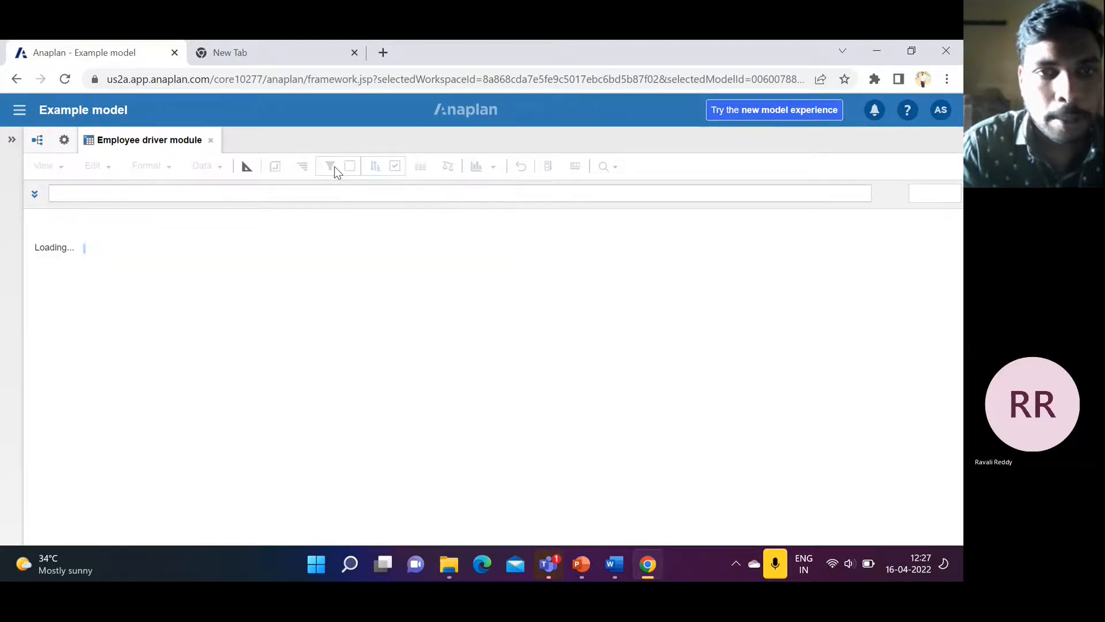
click(331, 166)
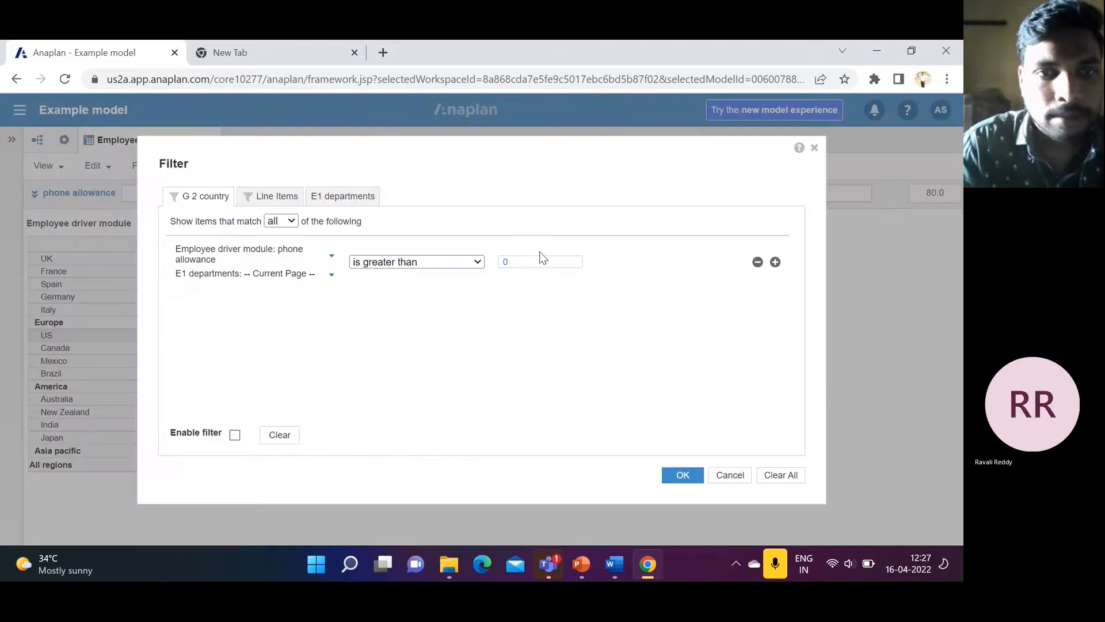
click(758, 263)
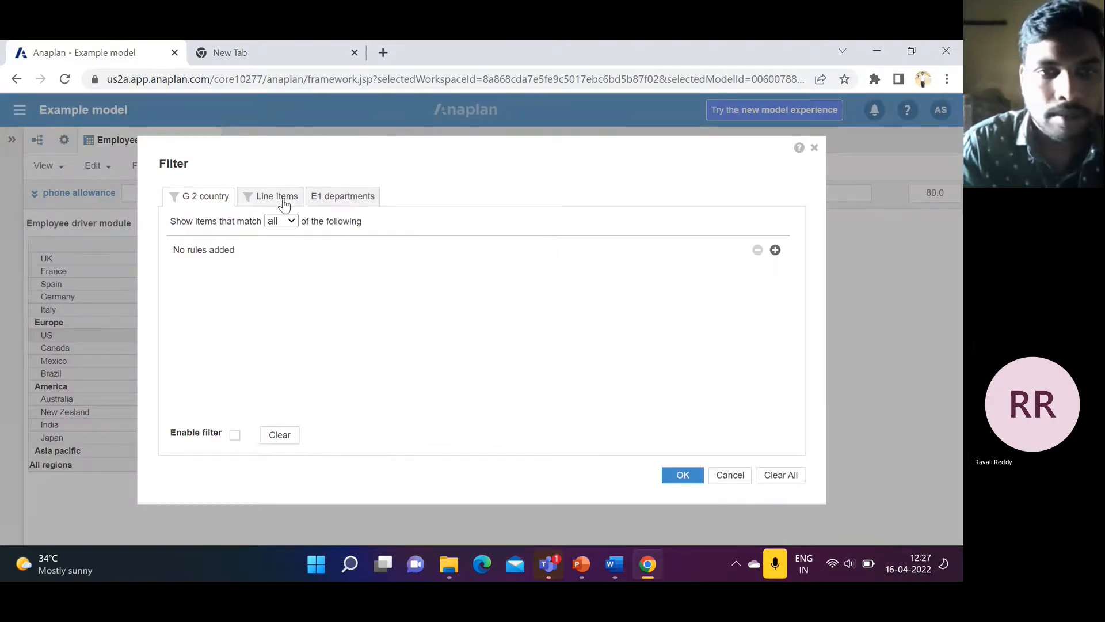
click(284, 205)
click(758, 271)
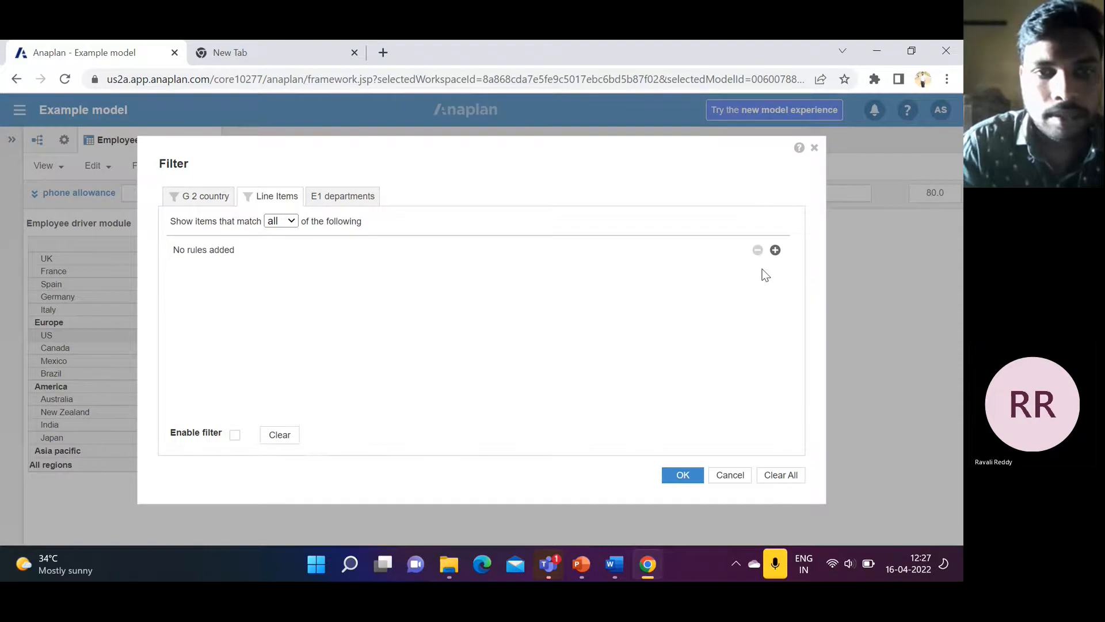
click(683, 475)
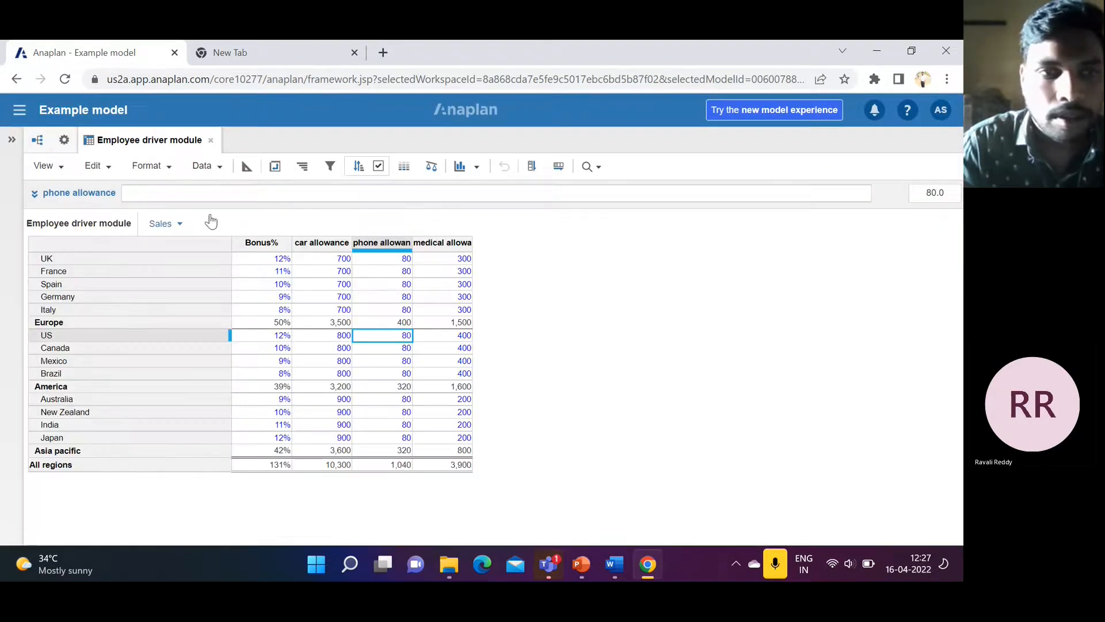
Step: Open the SYS00 TIME SETTINGS module from the model's module list
click(64, 140)
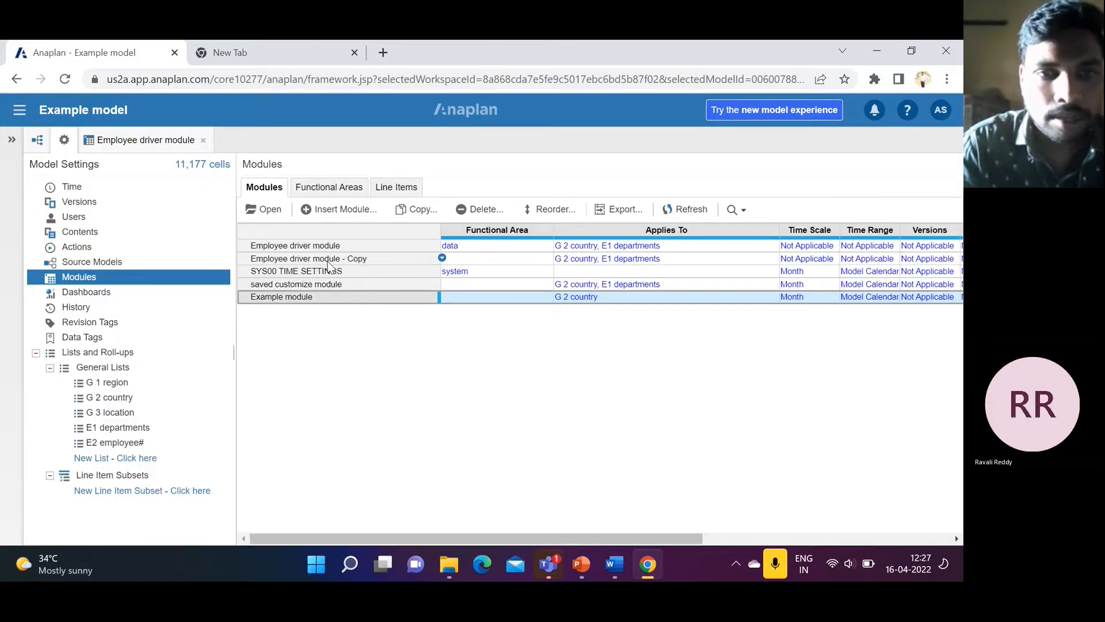
click(298, 273)
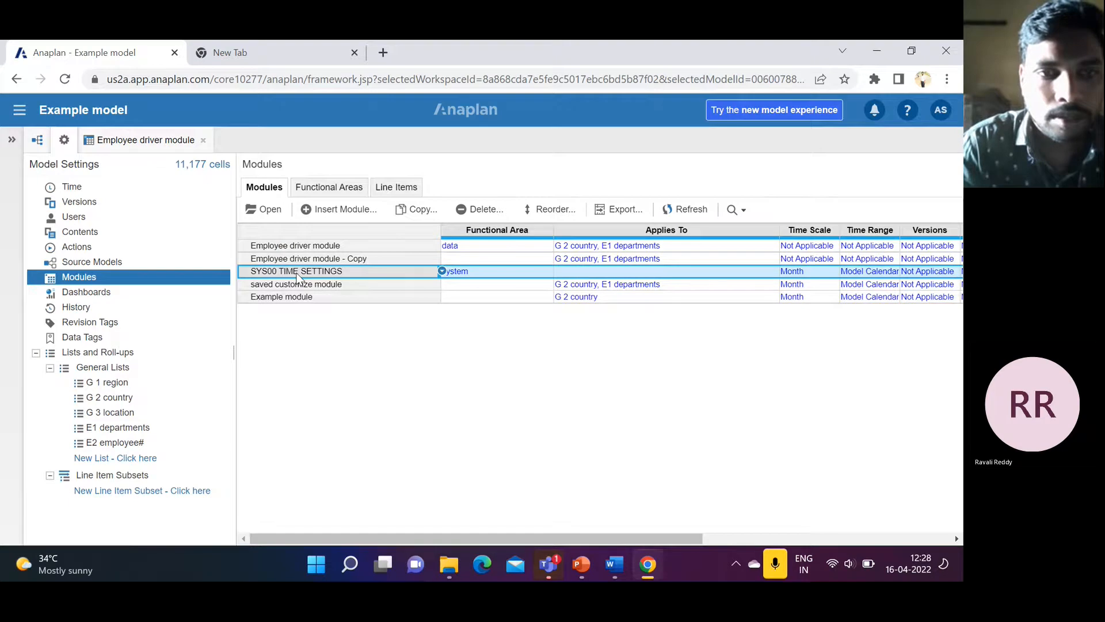
click(265, 208)
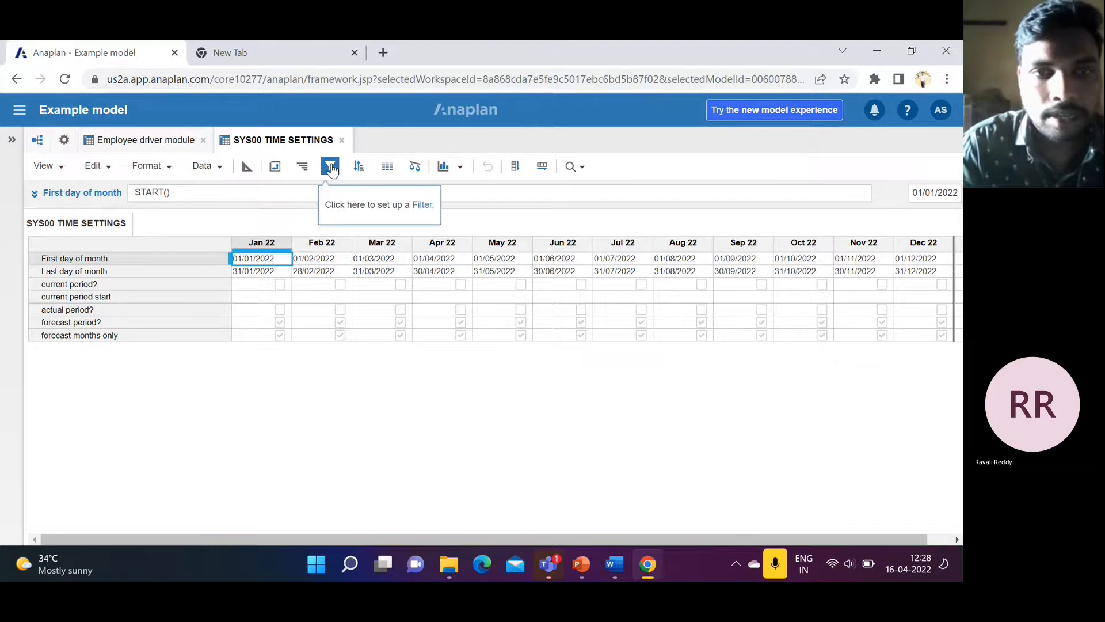
Step: Filter the module's Time dimension with a rule that SYS00 TIME SETTINGS forecast period? is equal to true
click(331, 168)
click(233, 197)
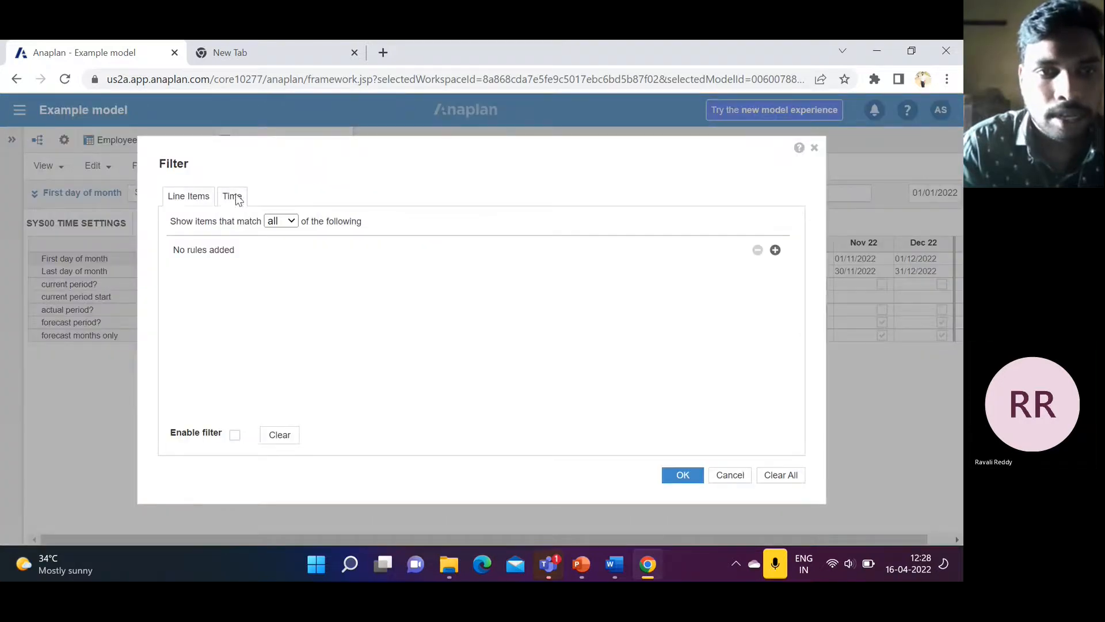
click(777, 250)
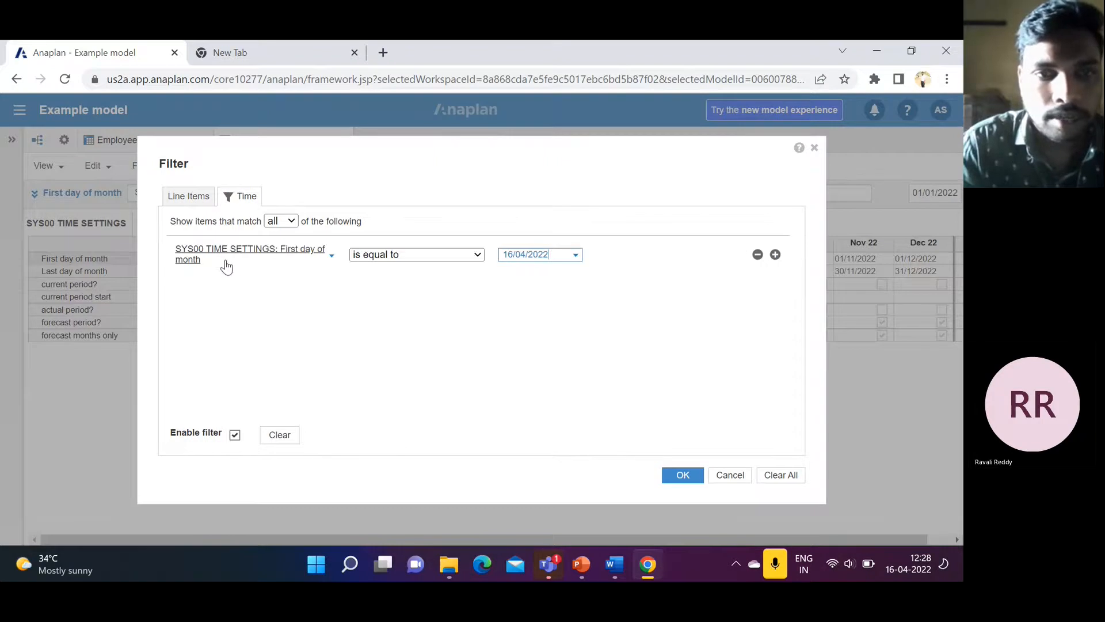
click(231, 257)
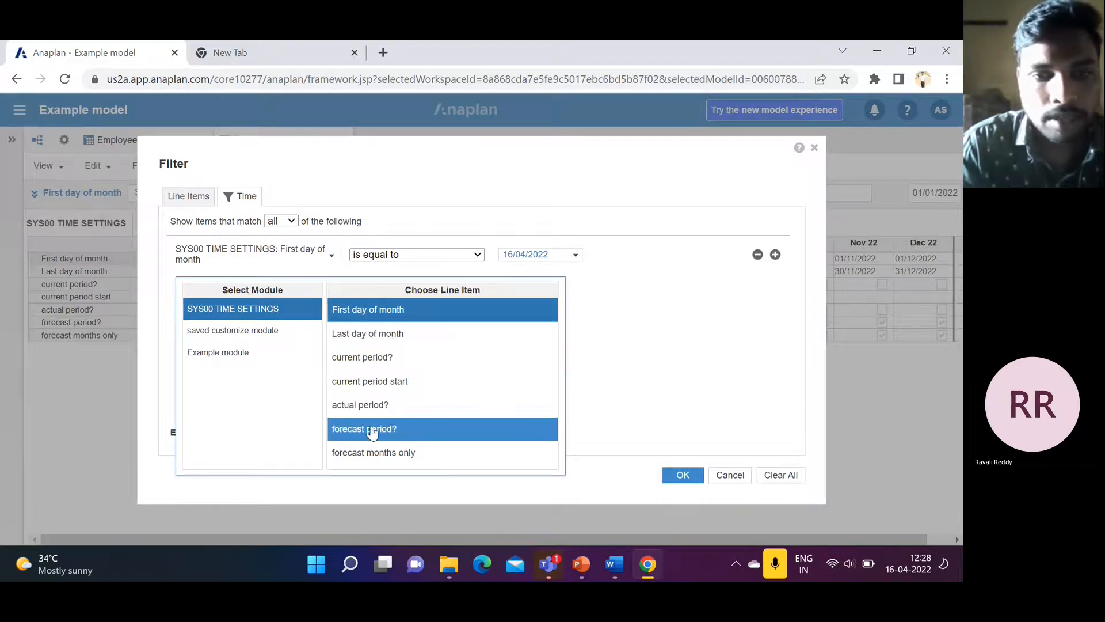
click(372, 430)
click(681, 474)
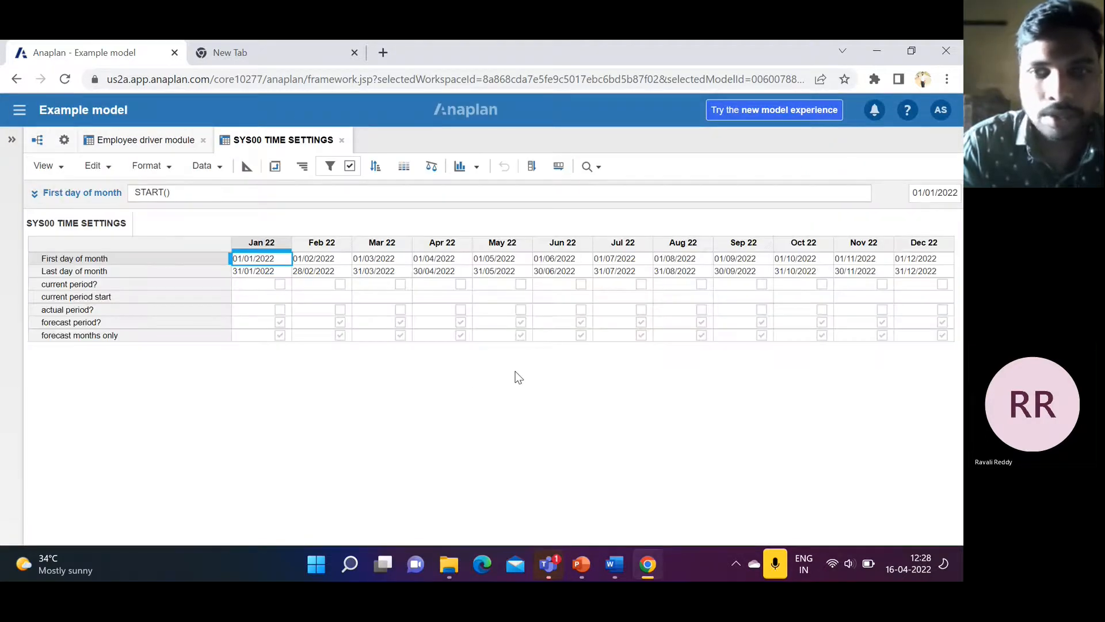
Step: Change the Time filter rule's line item to forecast months only and apply the filter
click(258, 257)
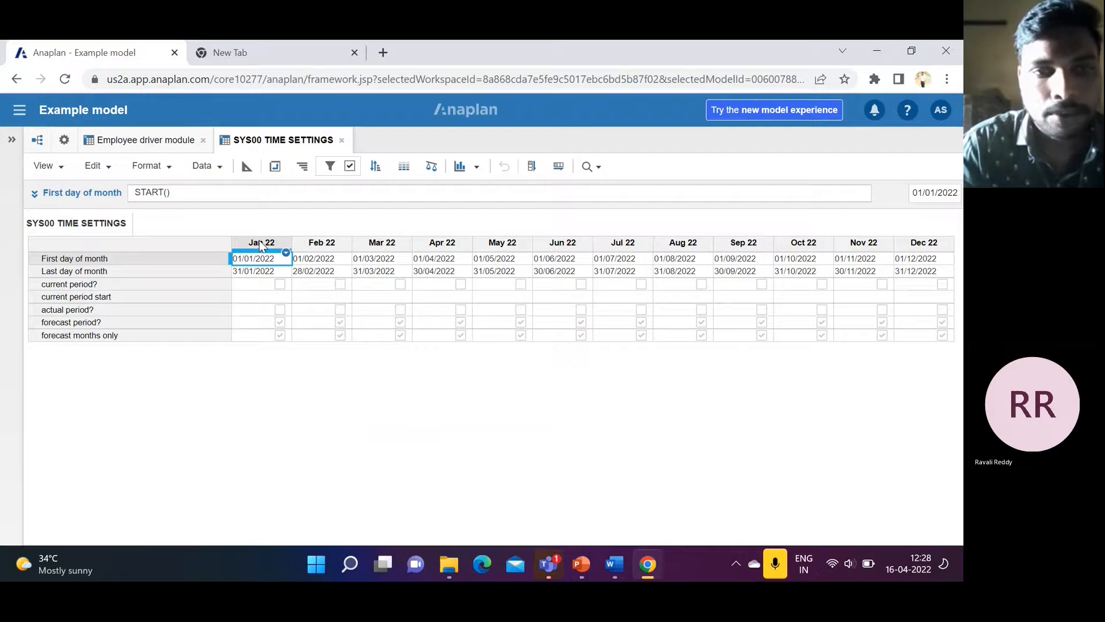
click(332, 169)
click(240, 199)
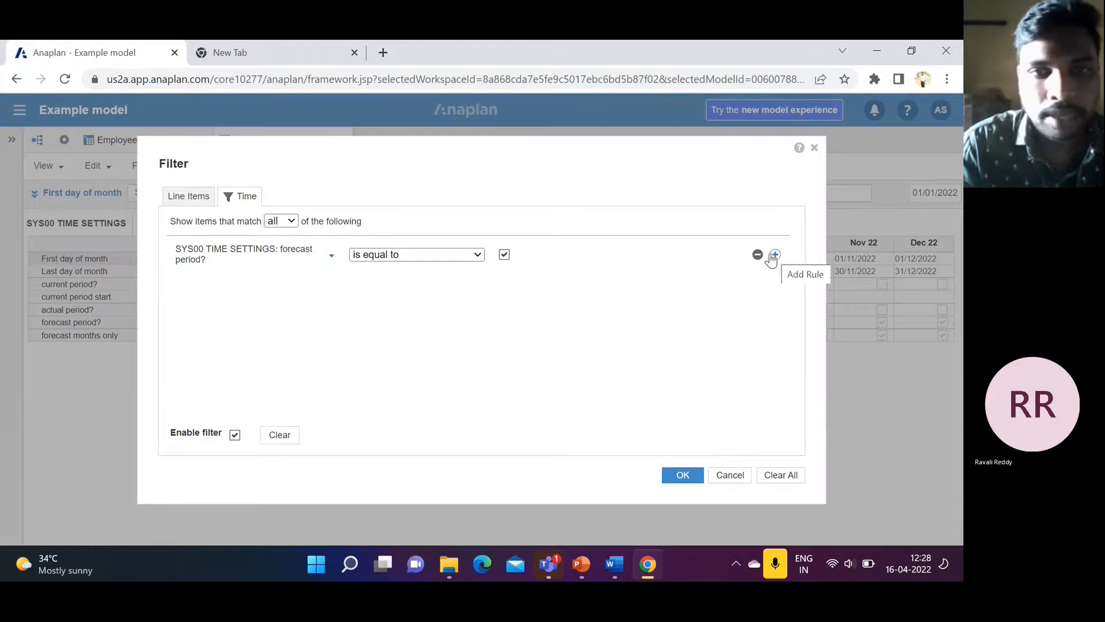
click(282, 257)
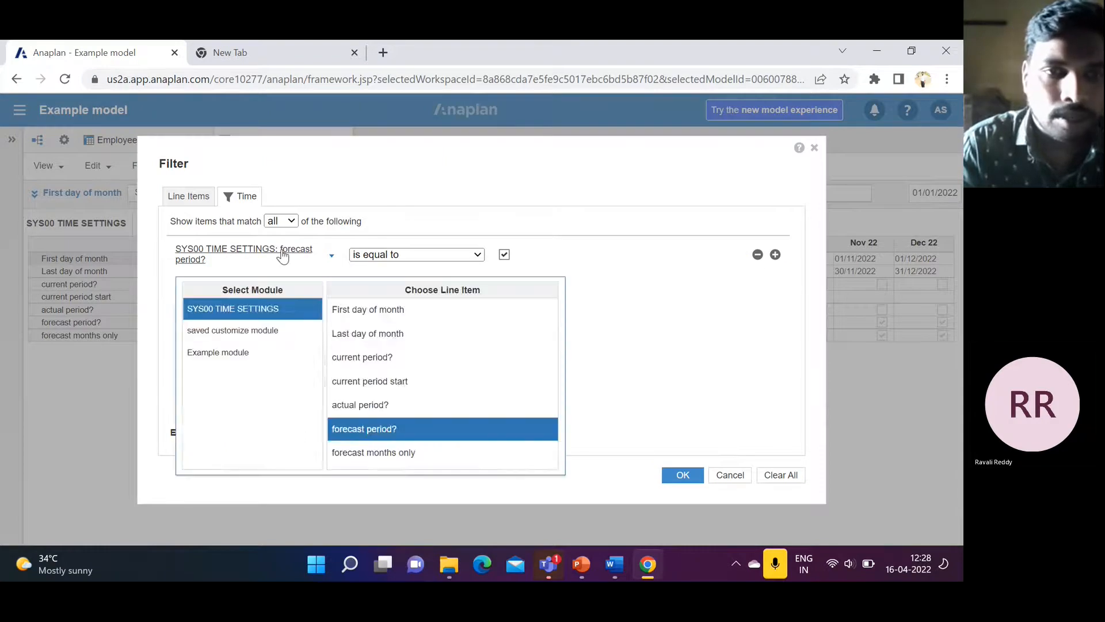
click(395, 451)
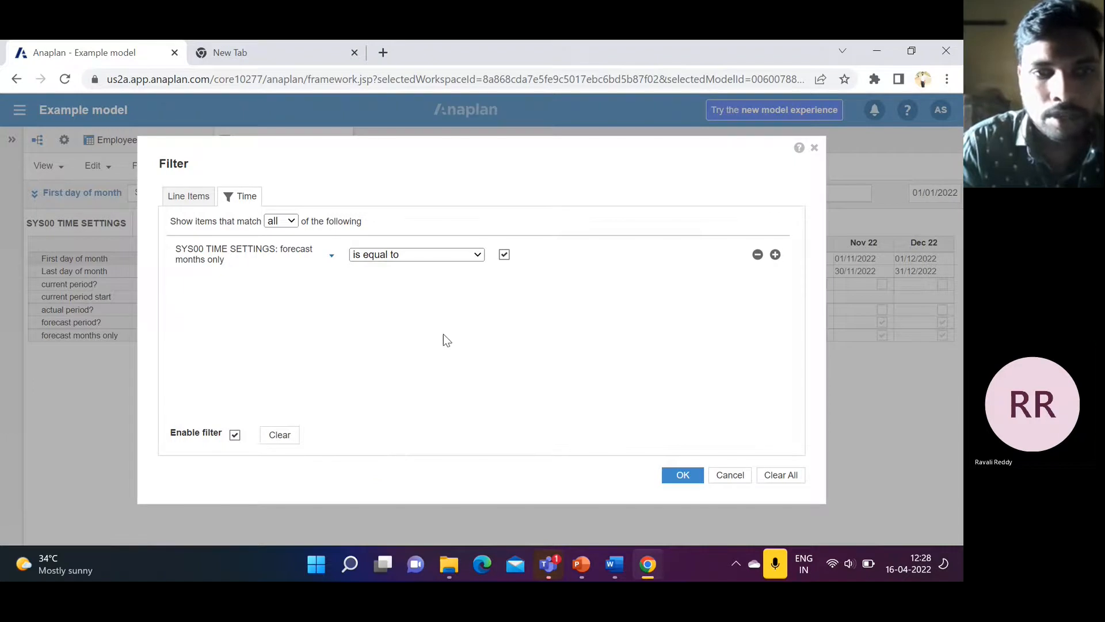
click(683, 475)
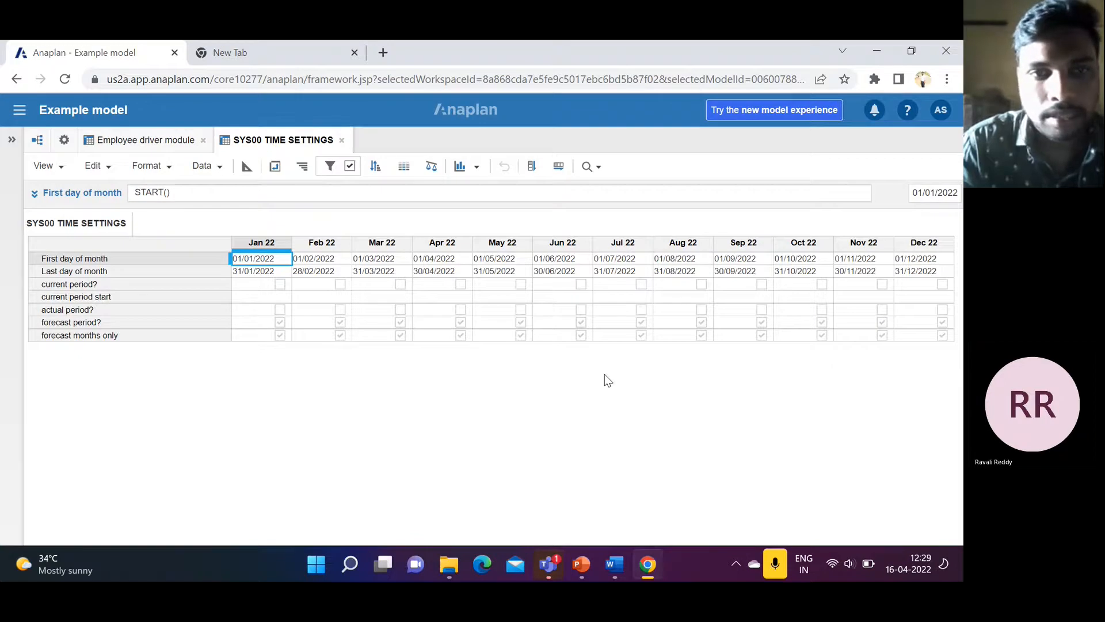
Step: Change the Time filter rule's line item to current period? and apply the filter
click(330, 165)
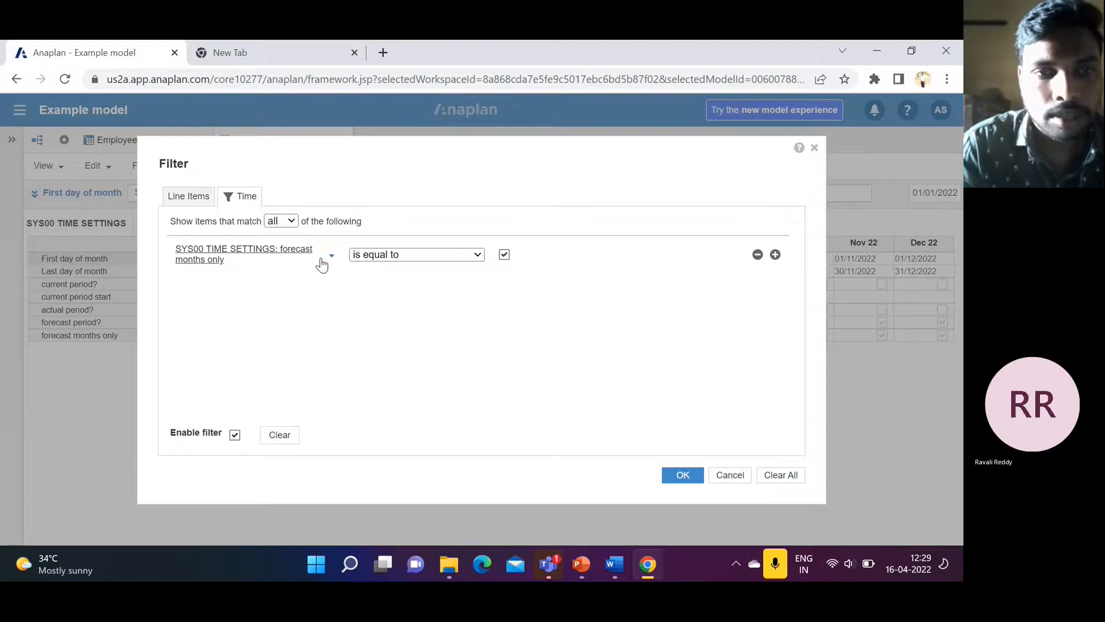
click(322, 264)
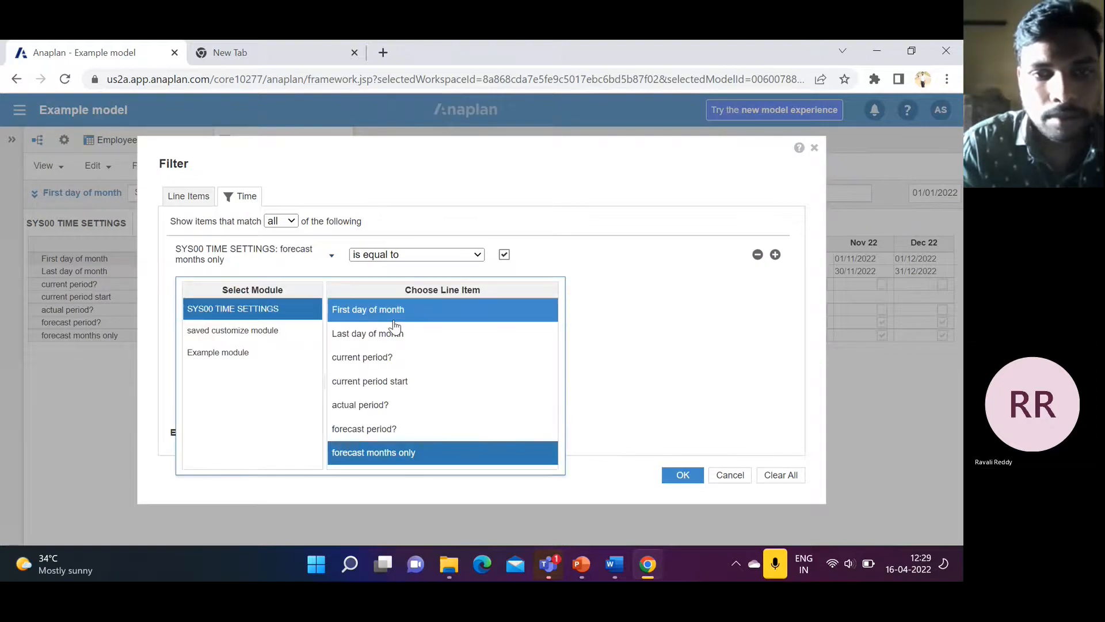
click(389, 360)
click(683, 473)
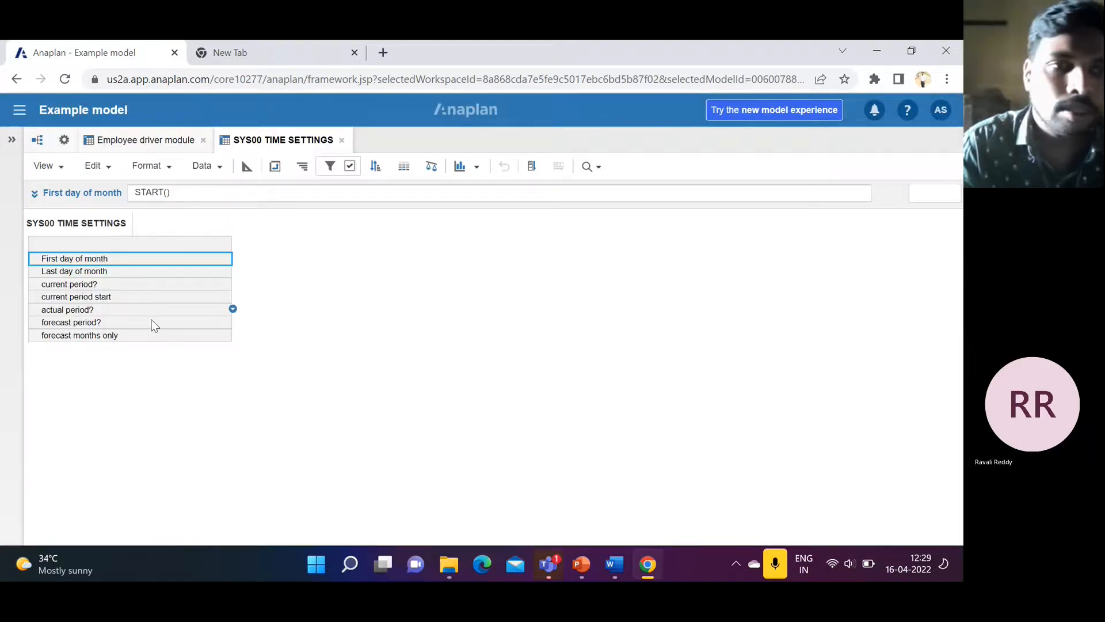
Step: Toggle the module's filter off and on again, then add a second Time rule in its filter settings
click(351, 167)
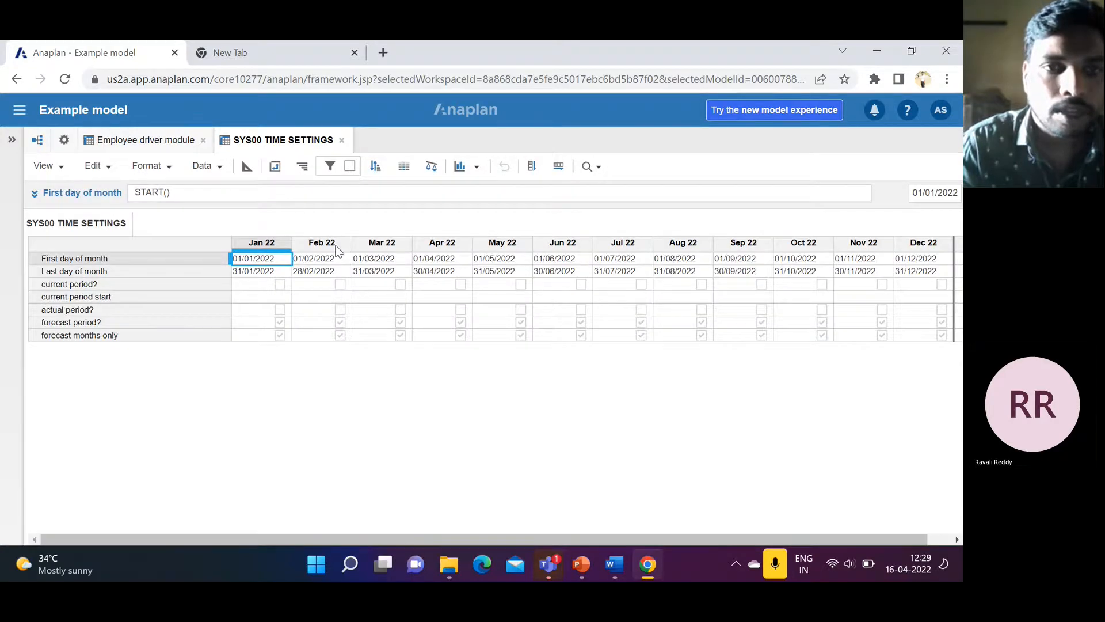
click(351, 168)
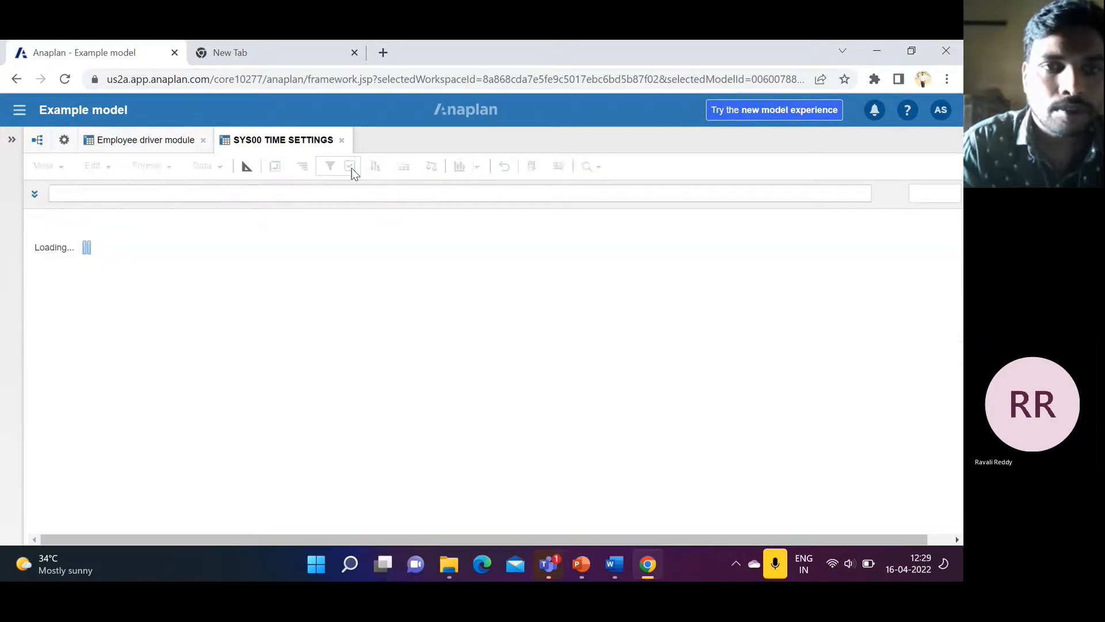
click(330, 167)
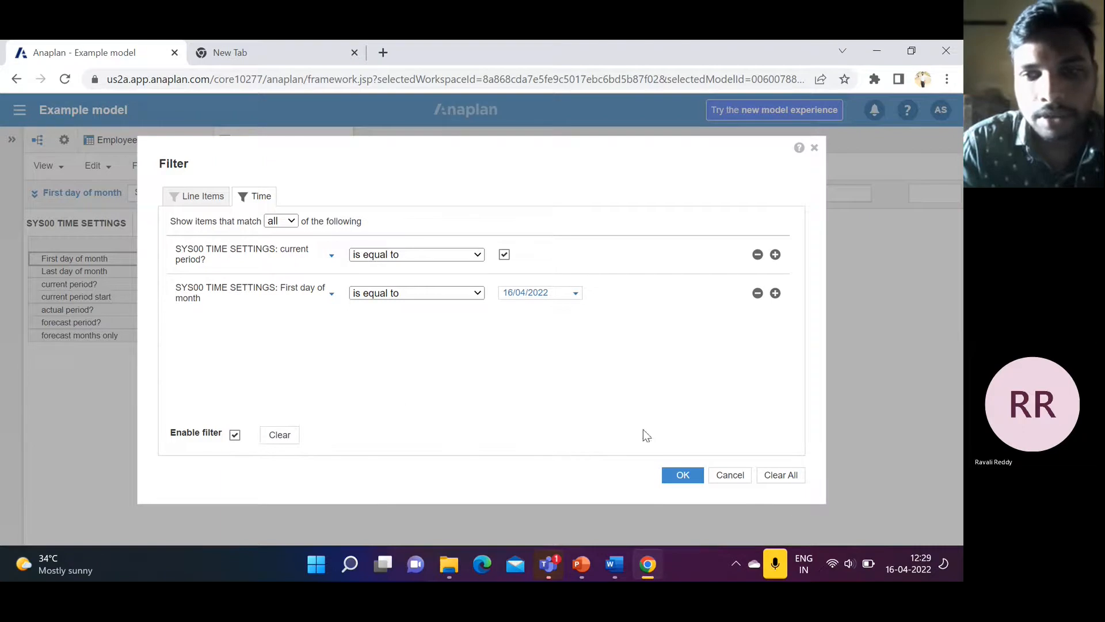
click(756, 294)
click(758, 255)
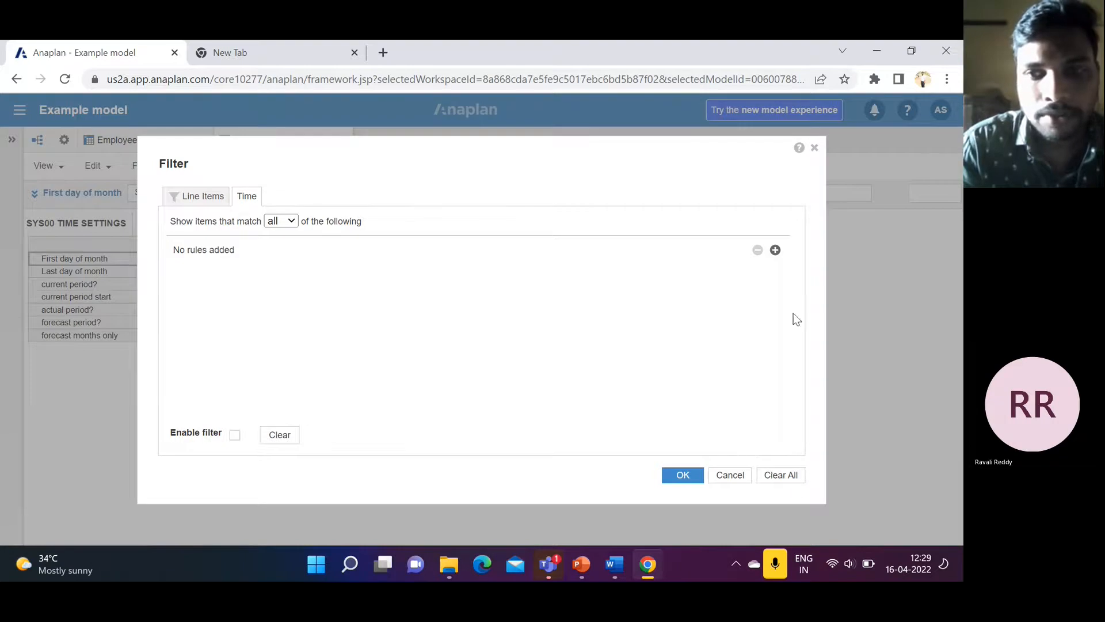
click(814, 149)
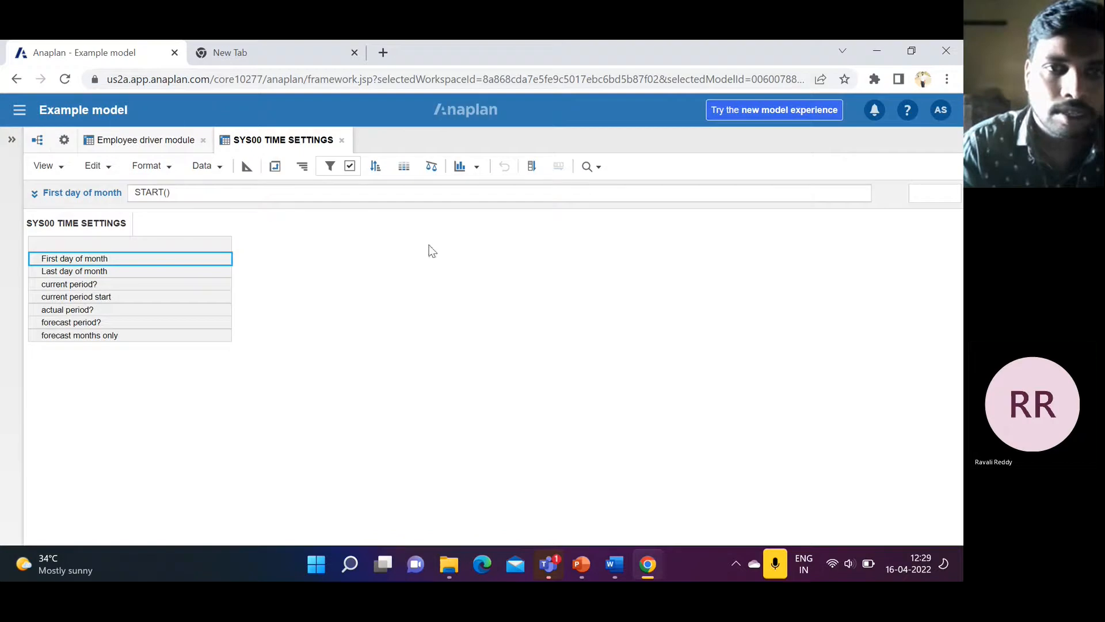
Step: Remove the current period? and First day of month rules from the SYS00 TIME SETTINGS time filter and apply it
click(331, 168)
click(330, 168)
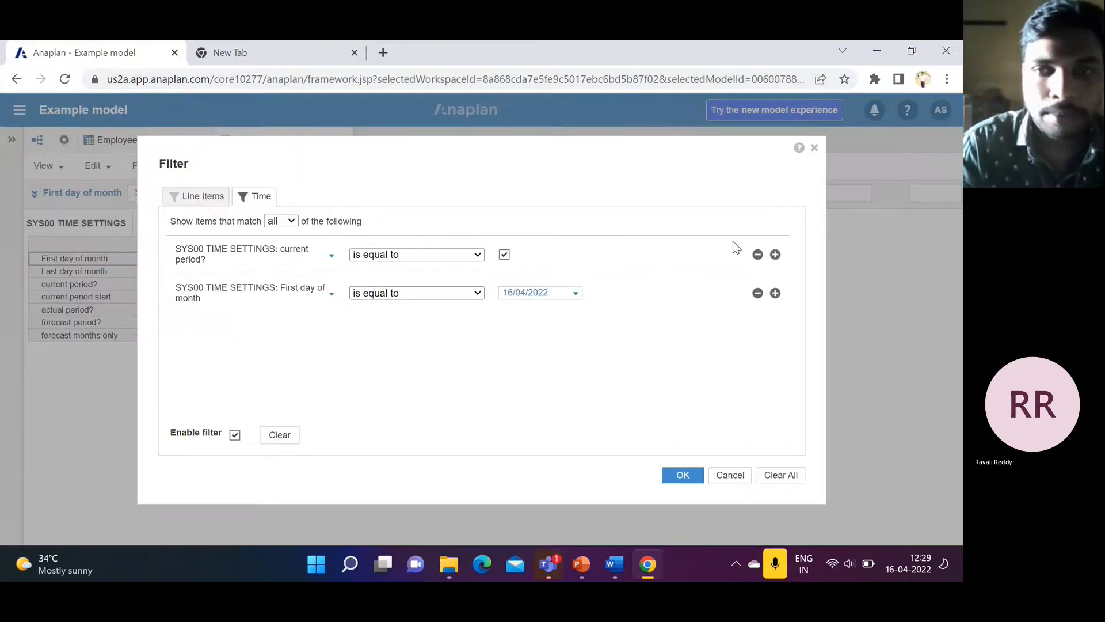
click(758, 255)
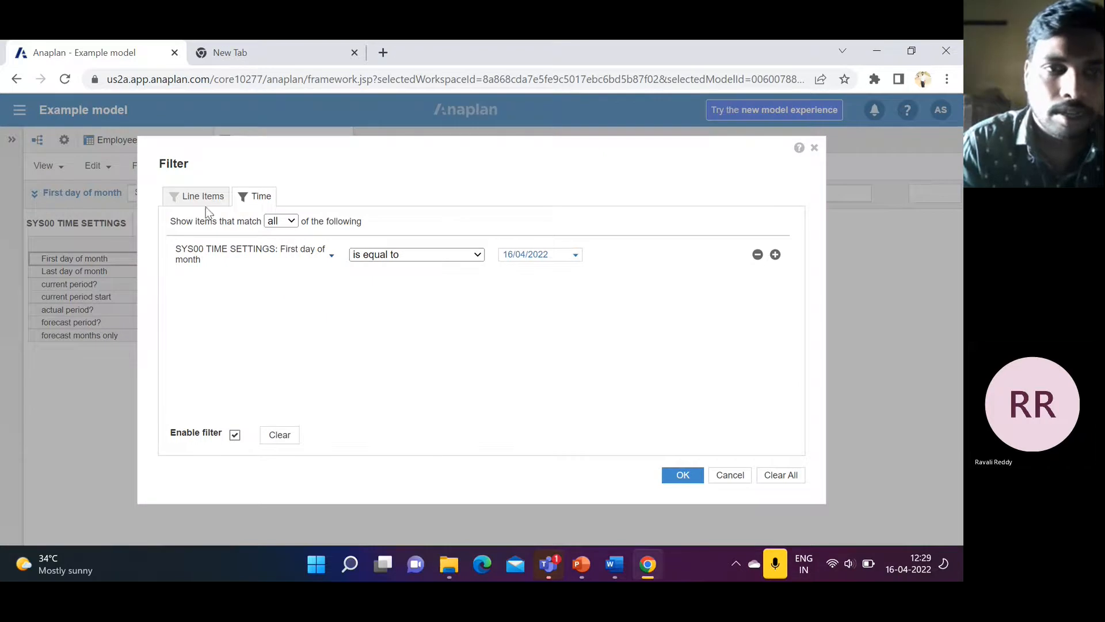
click(257, 199)
click(257, 199)
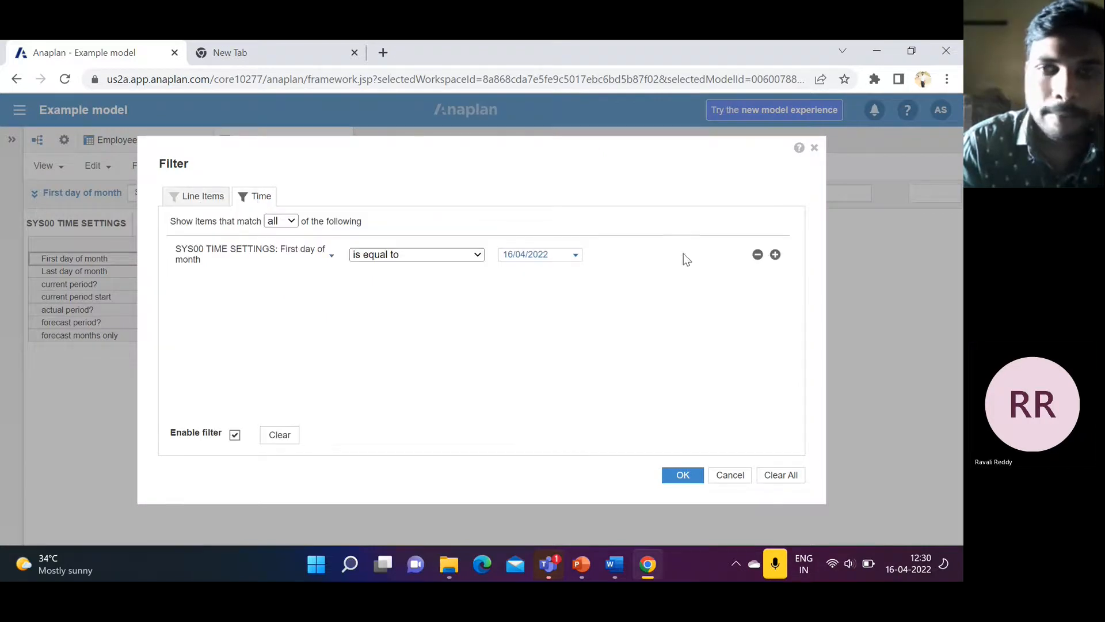
click(758, 254)
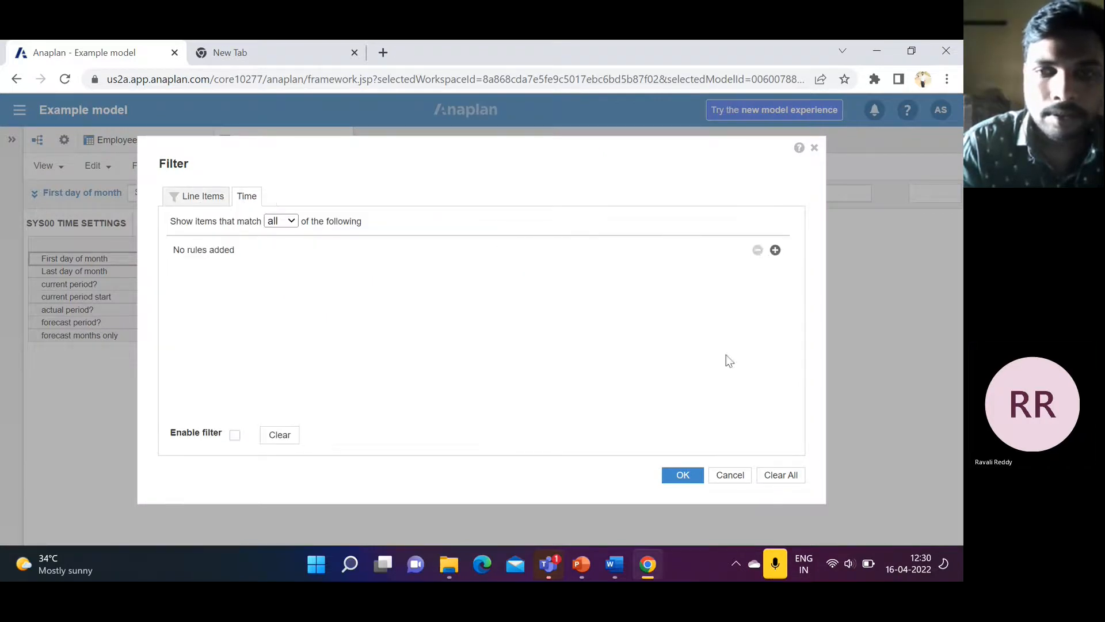
click(681, 474)
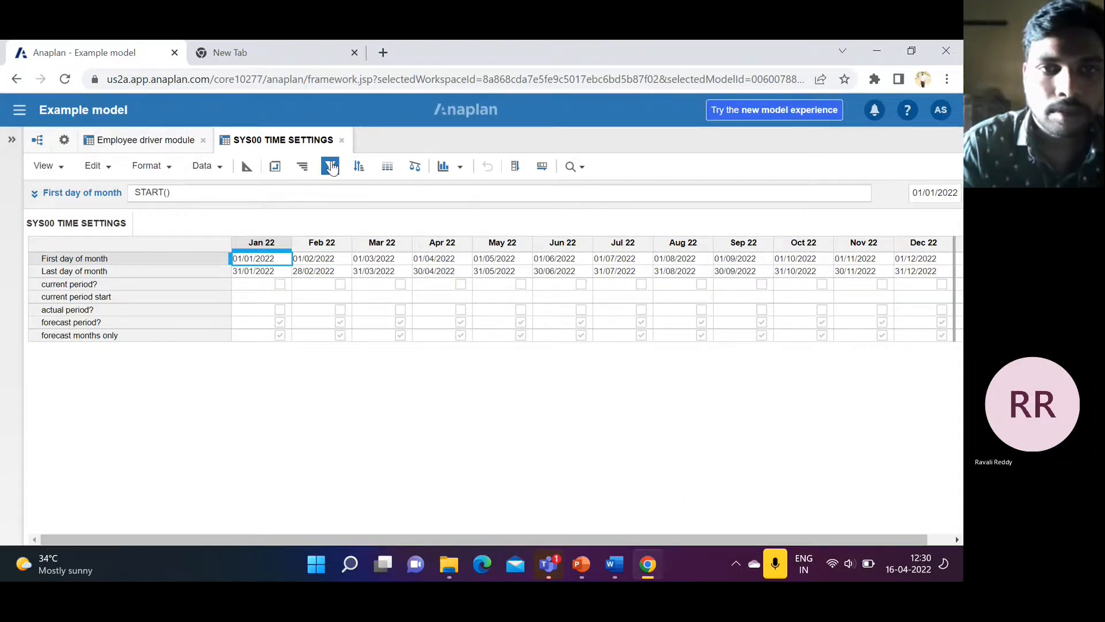
Step: Go to the Employee driver module, then switch to the PowerPoint presentation and show slide 10, Select levels in grid view
click(159, 143)
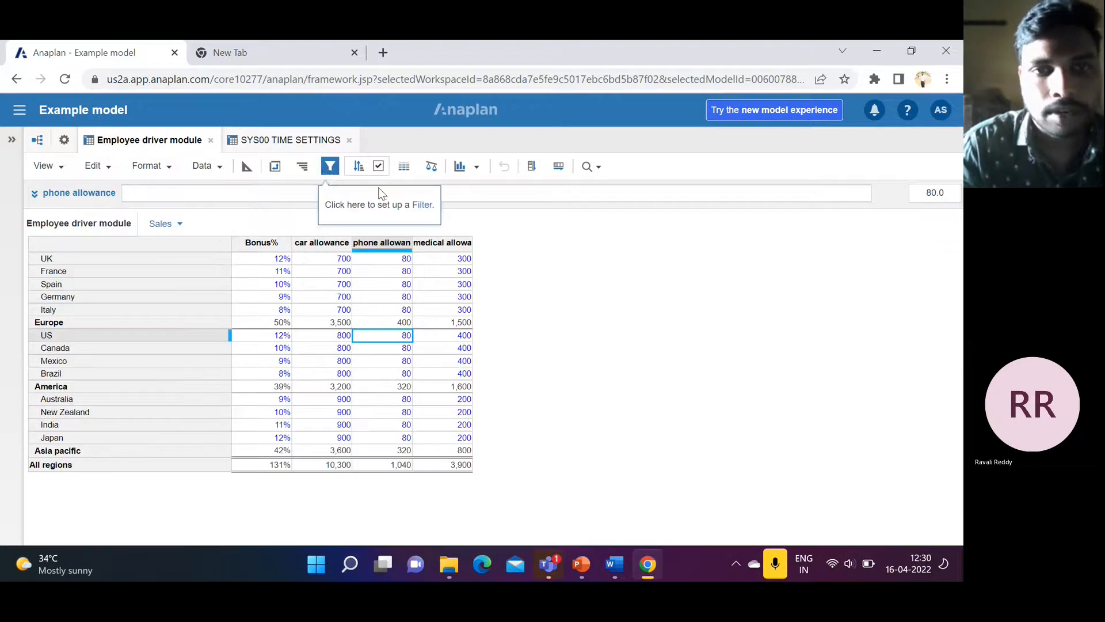
mouse_move(585, 564)
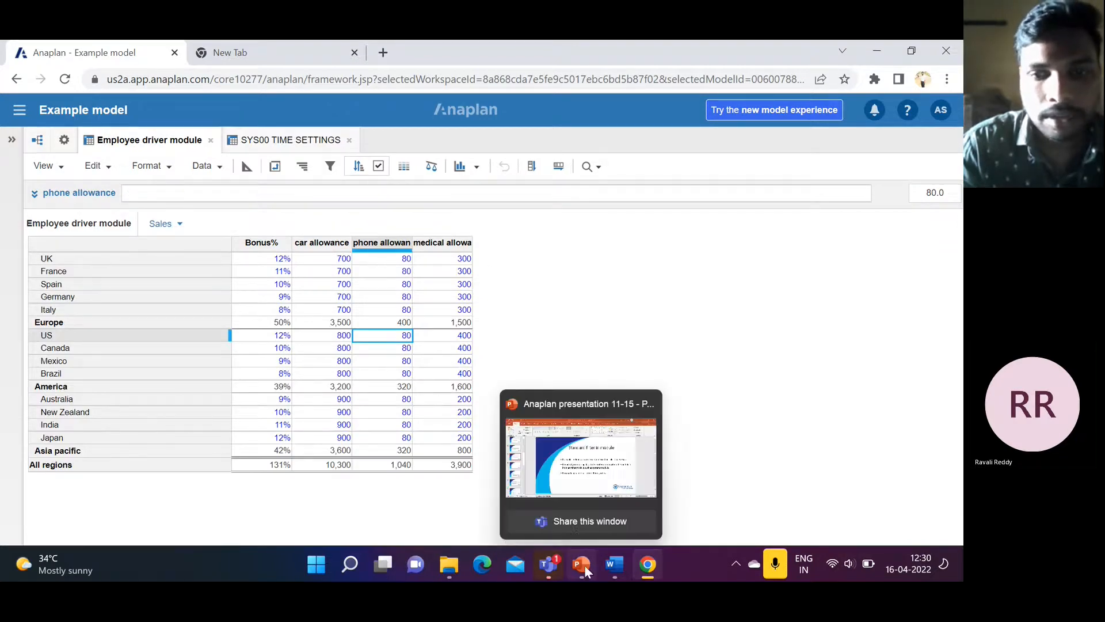
click(571, 476)
click(58, 351)
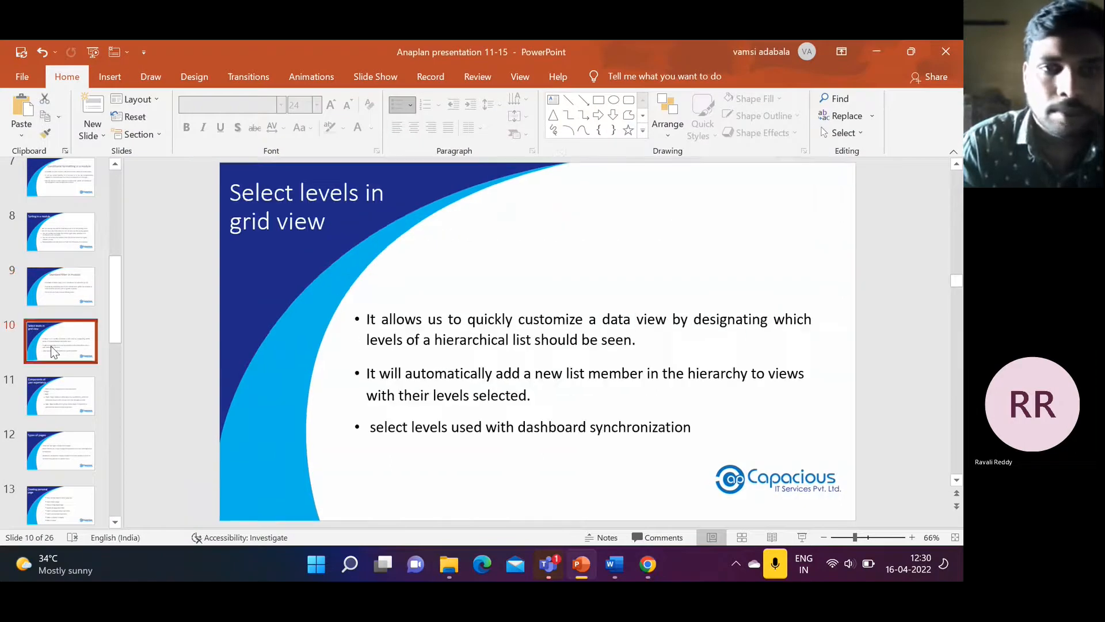
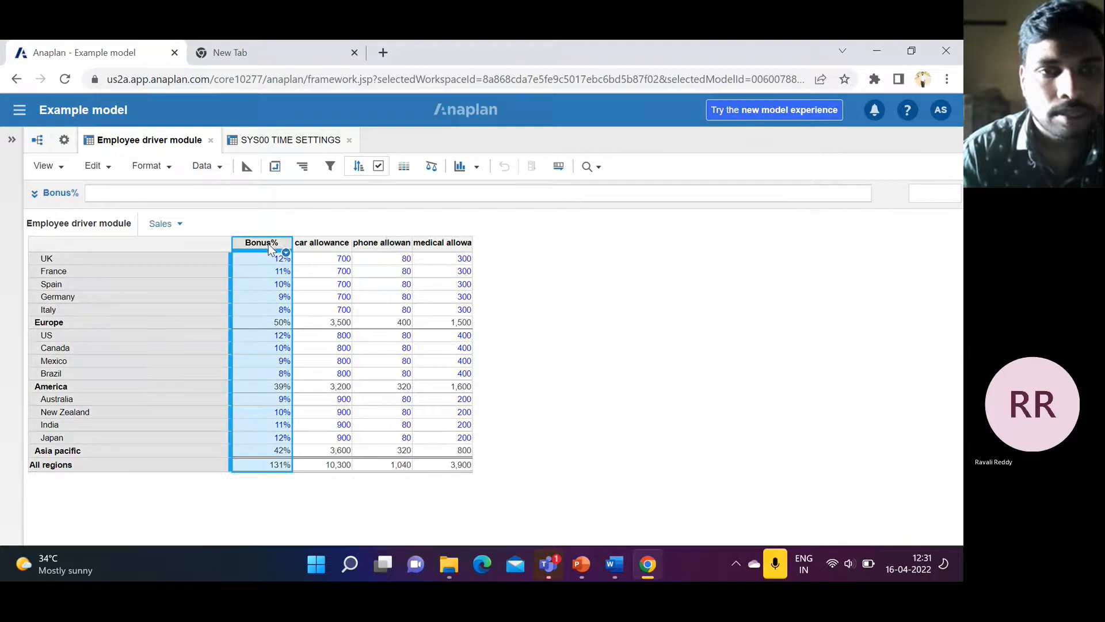
Step: With the Bonus% and car allowance columns selected, exclude Line Items (summaries) from the levels shown
shift+click(315, 249)
click(148, 166)
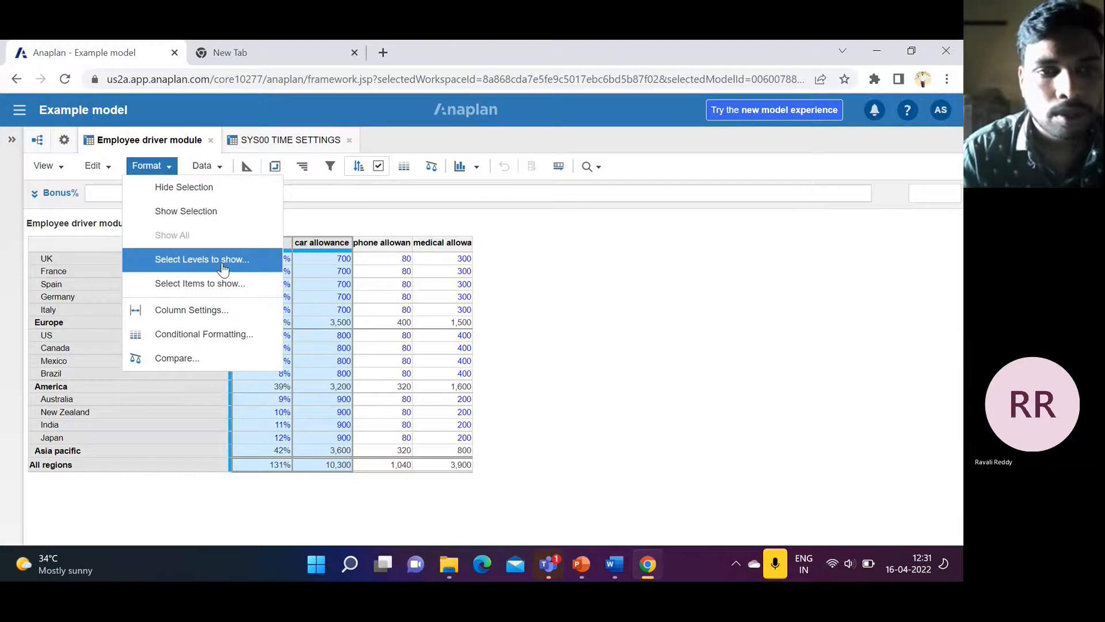
click(223, 268)
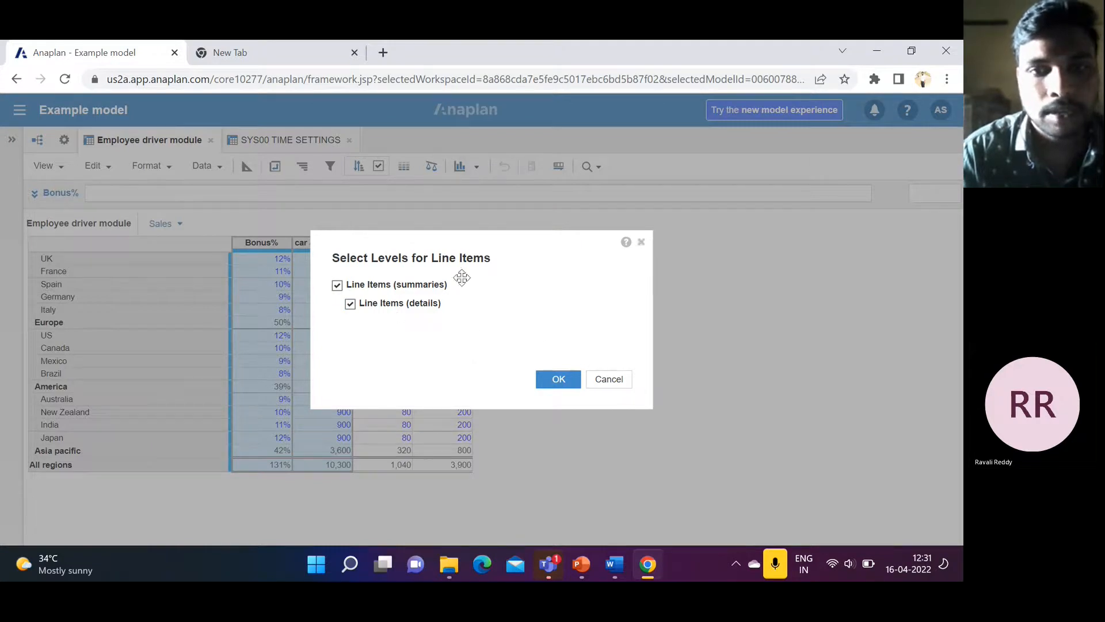
click(337, 286)
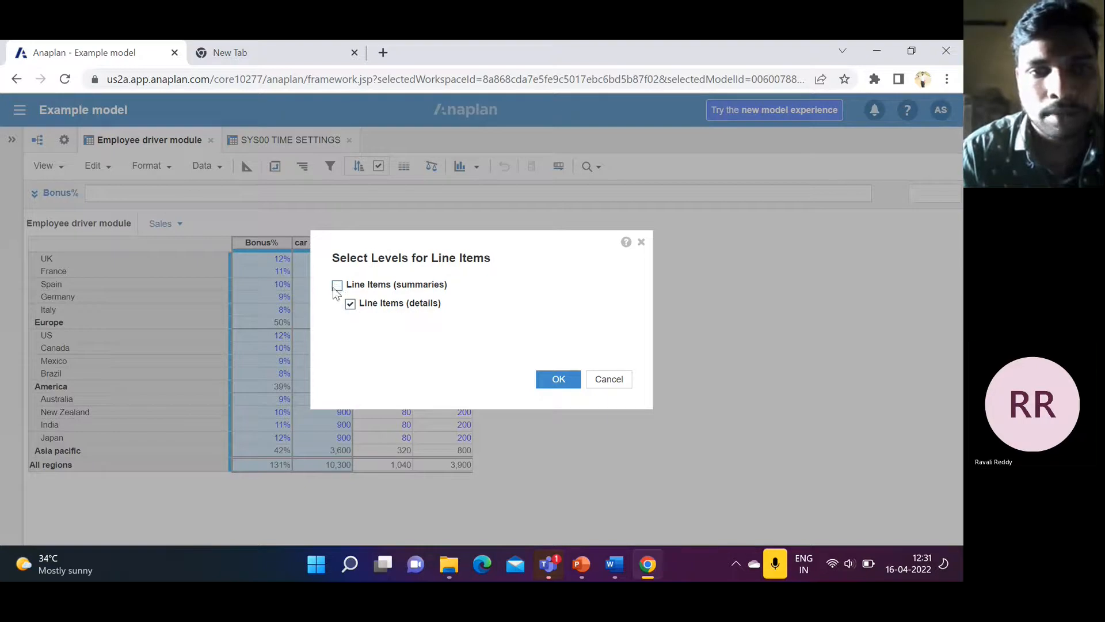
click(557, 380)
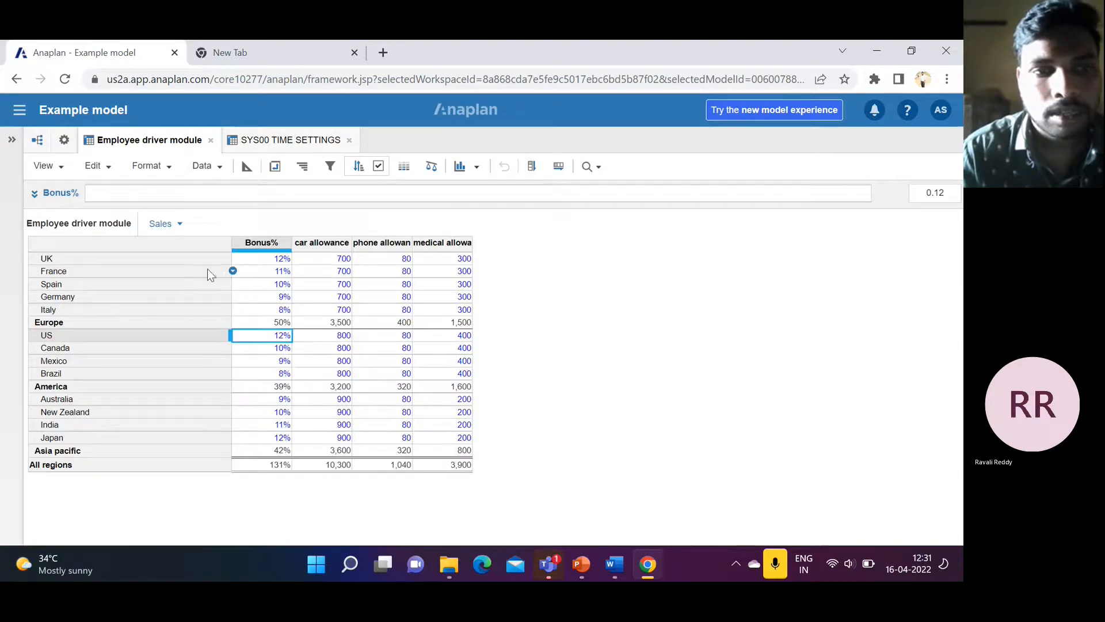
click(213, 169)
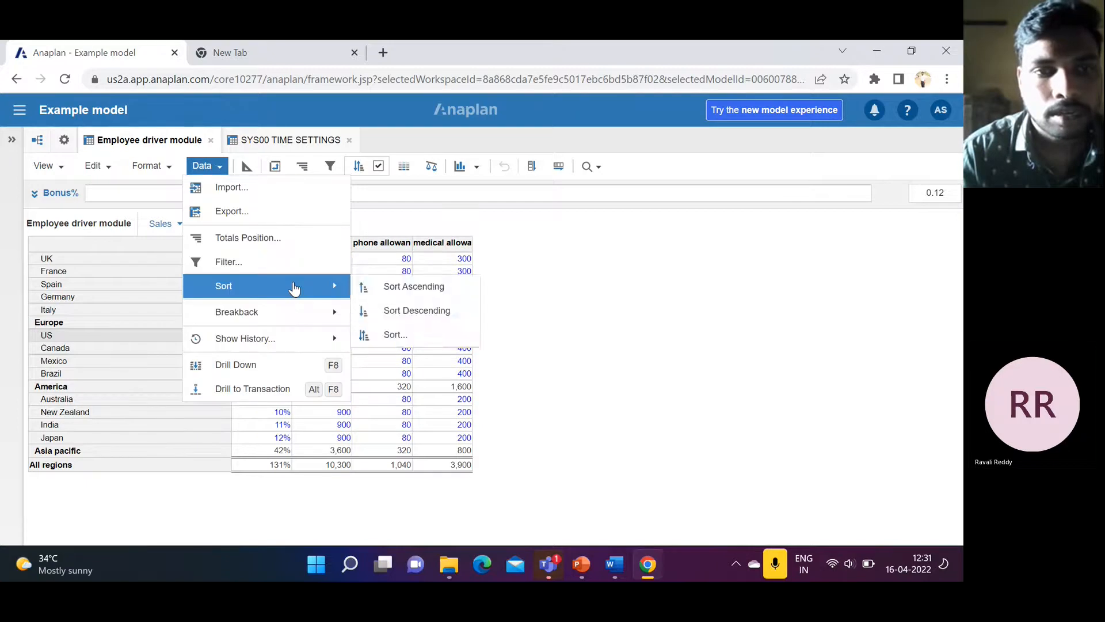
click(422, 218)
click(166, 168)
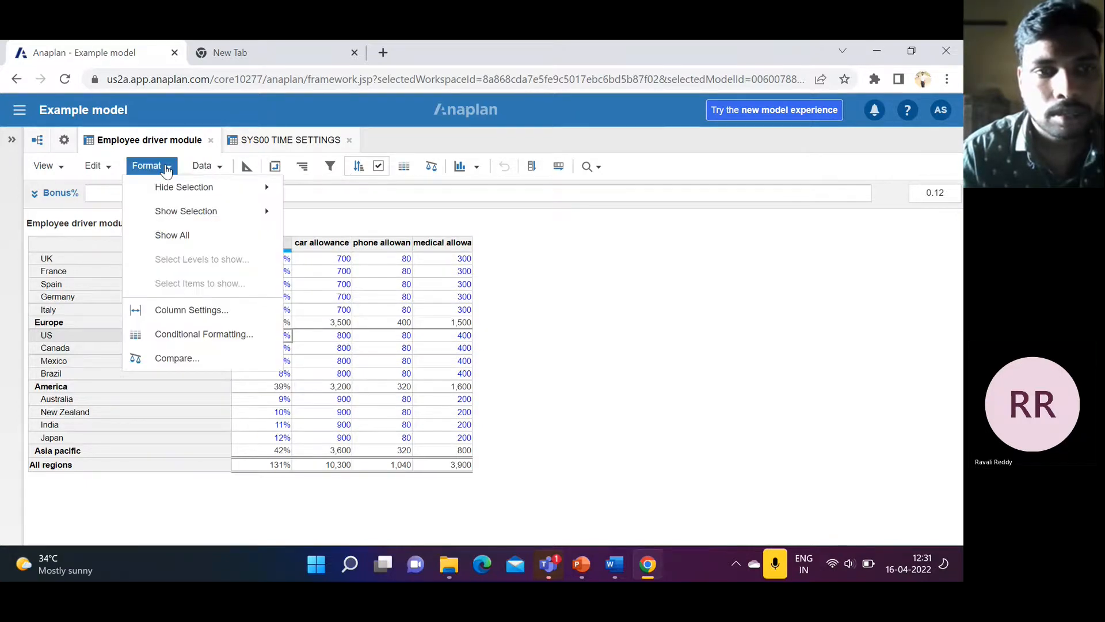
click(320, 258)
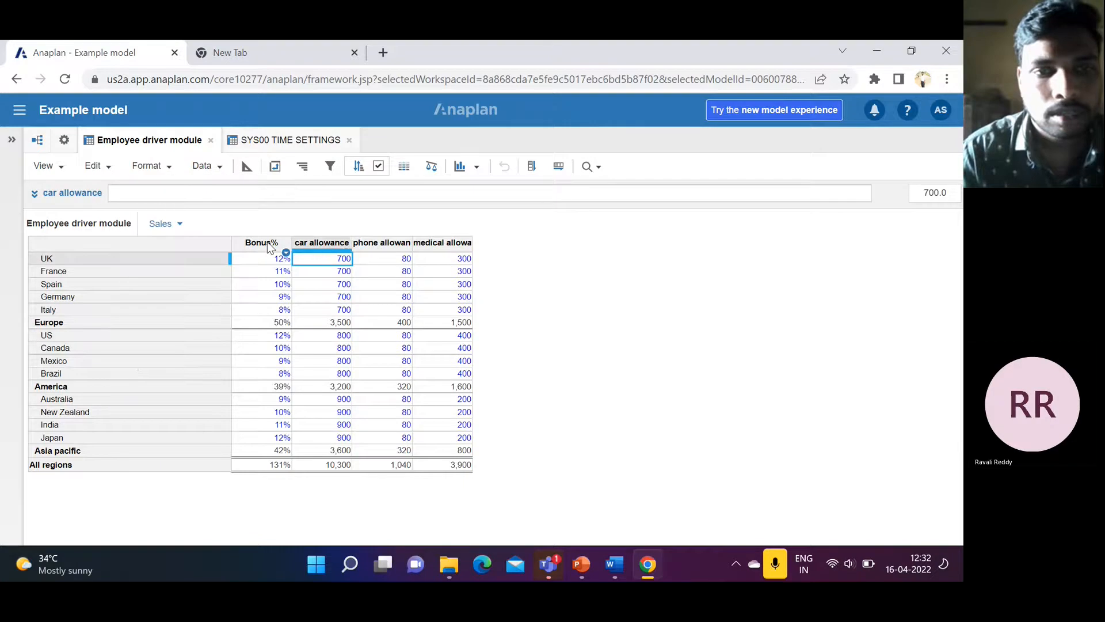
Step: Reselect the line item levels for the Bonus% and car allowance columns so that Line Items (summaries) is included again
click(269, 244)
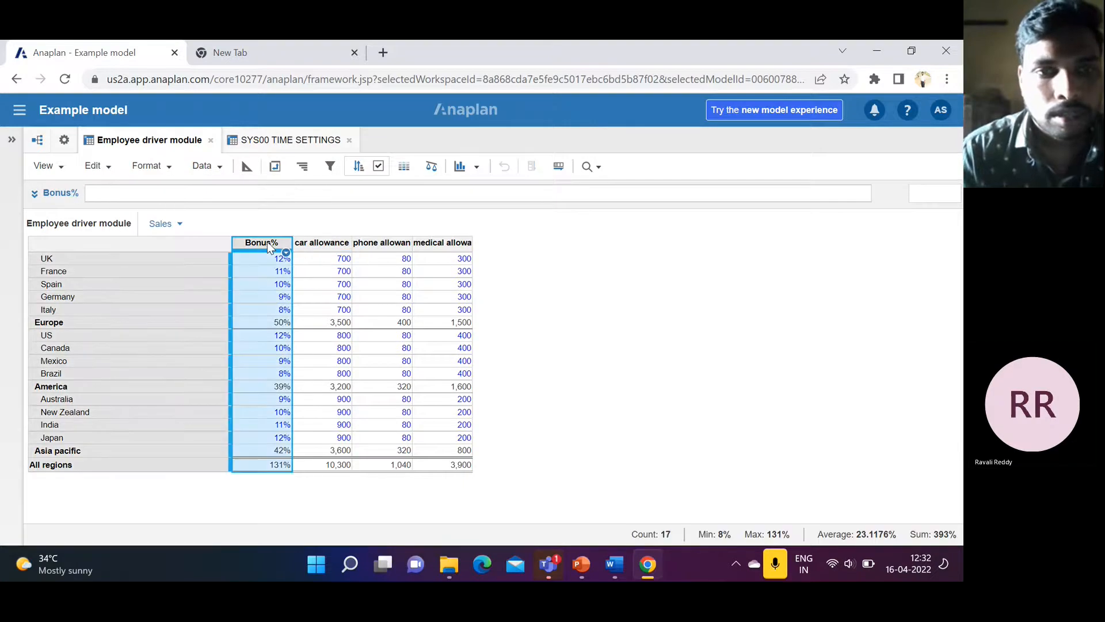
shift+click(316, 243)
click(147, 166)
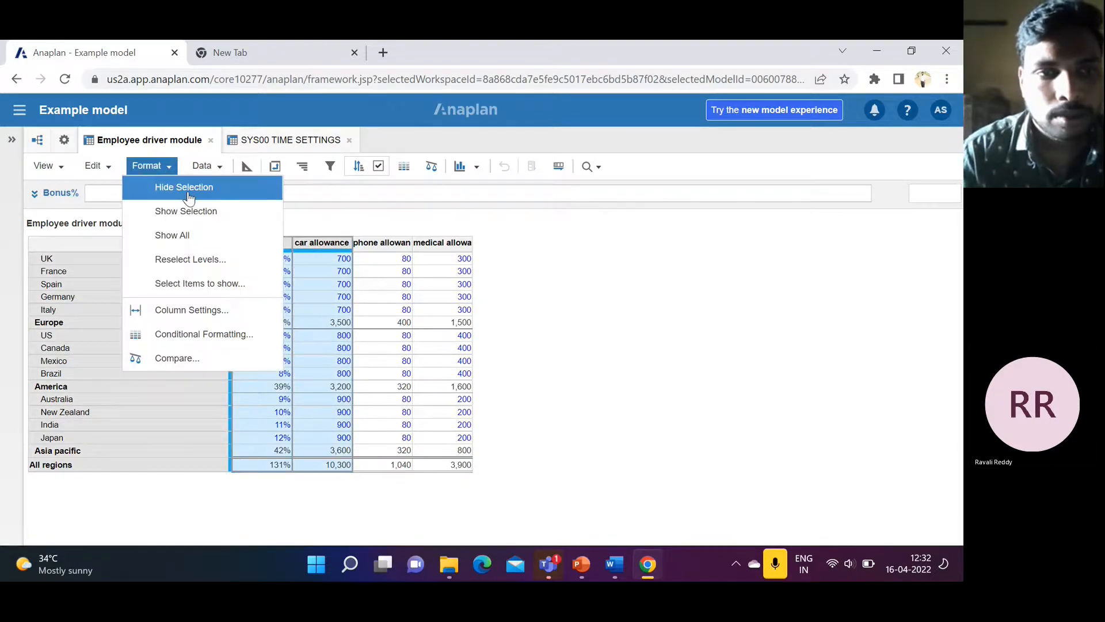
click(222, 259)
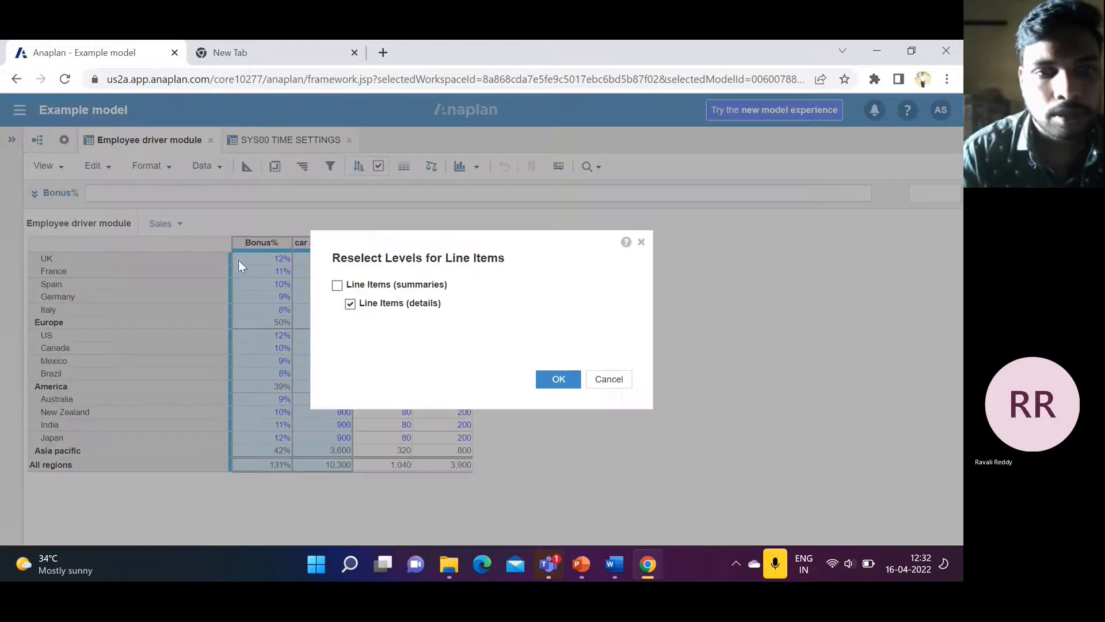
click(338, 285)
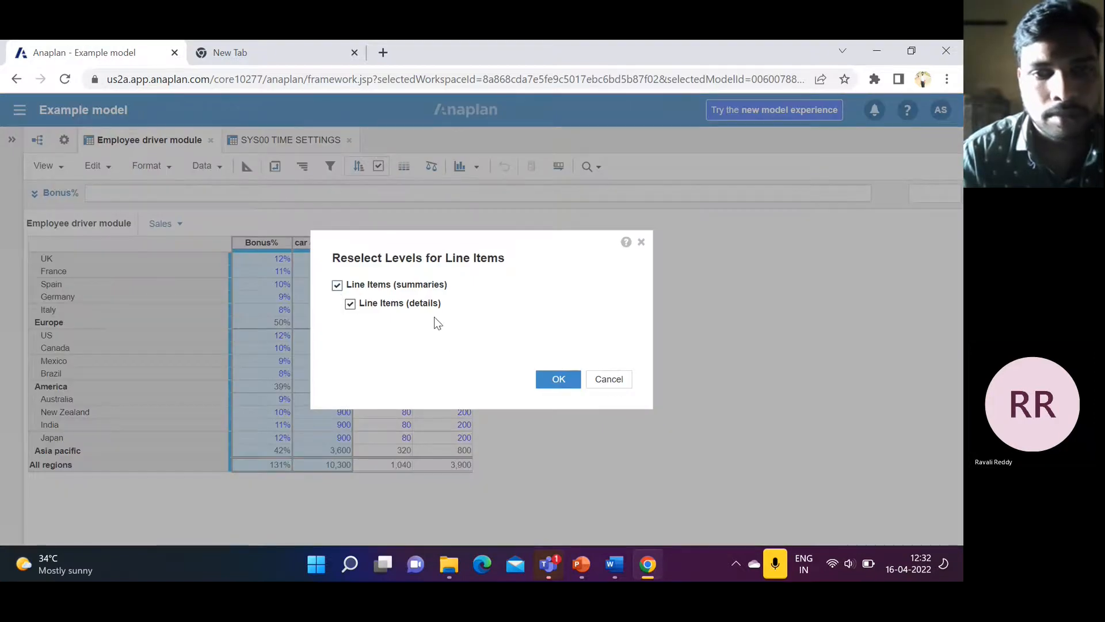
click(559, 379)
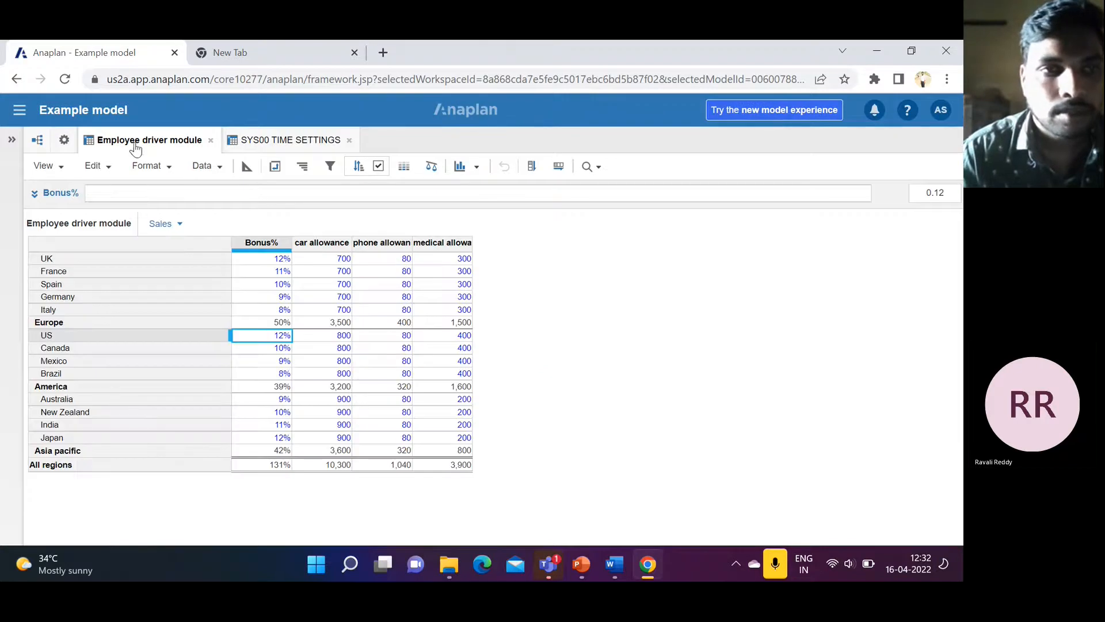
Step: Open the Employee driver module from the model's module list and close the SYS00 TIME SETTINGS module
click(65, 141)
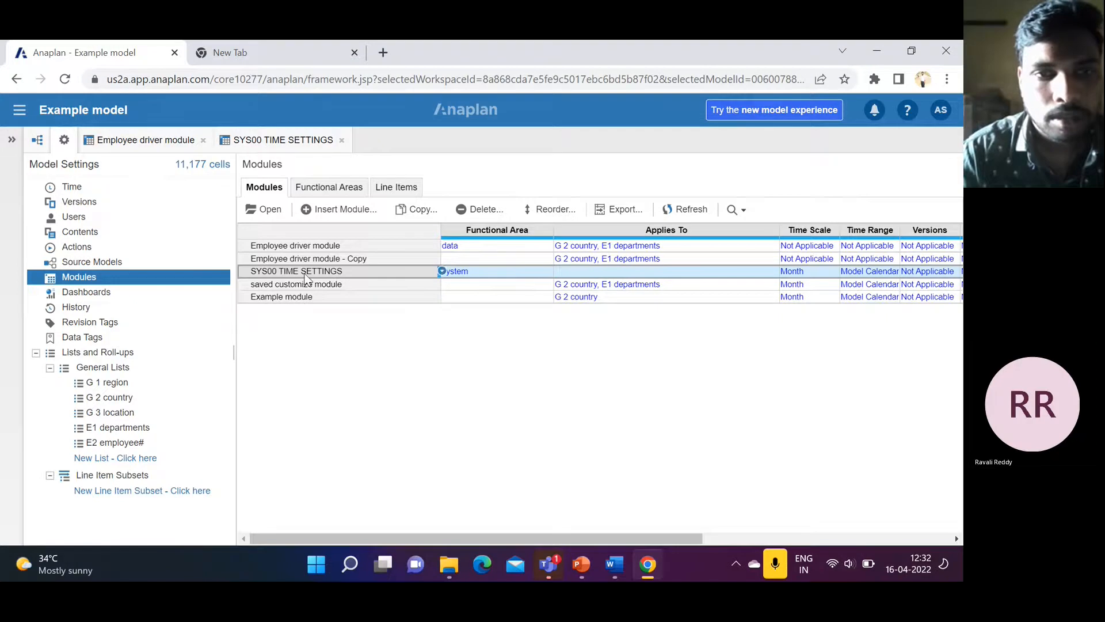
click(301, 259)
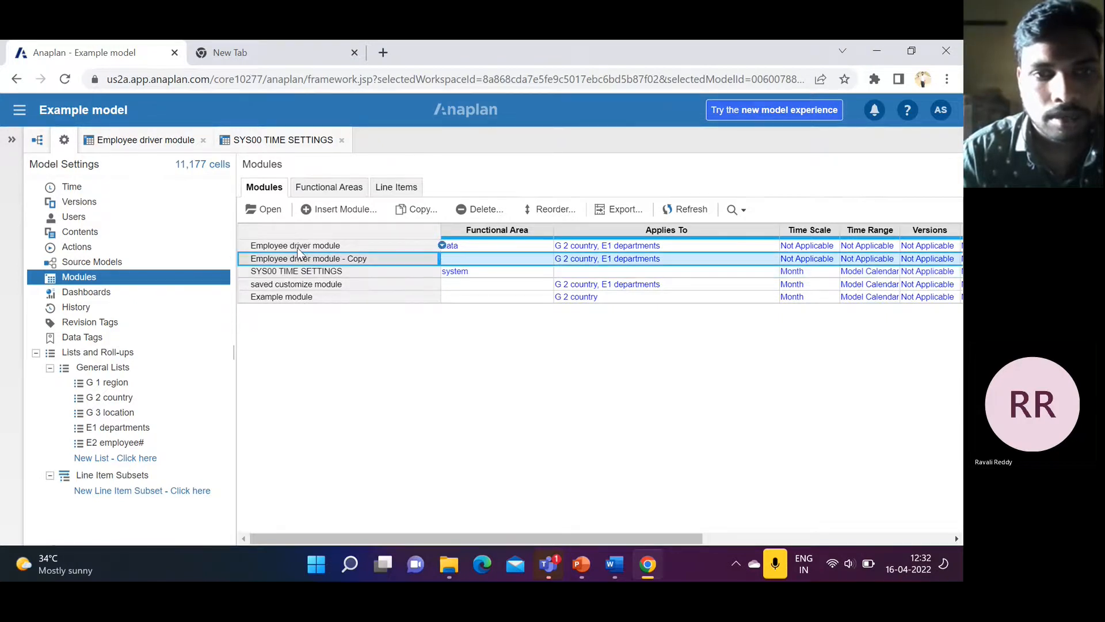
click(300, 246)
click(267, 210)
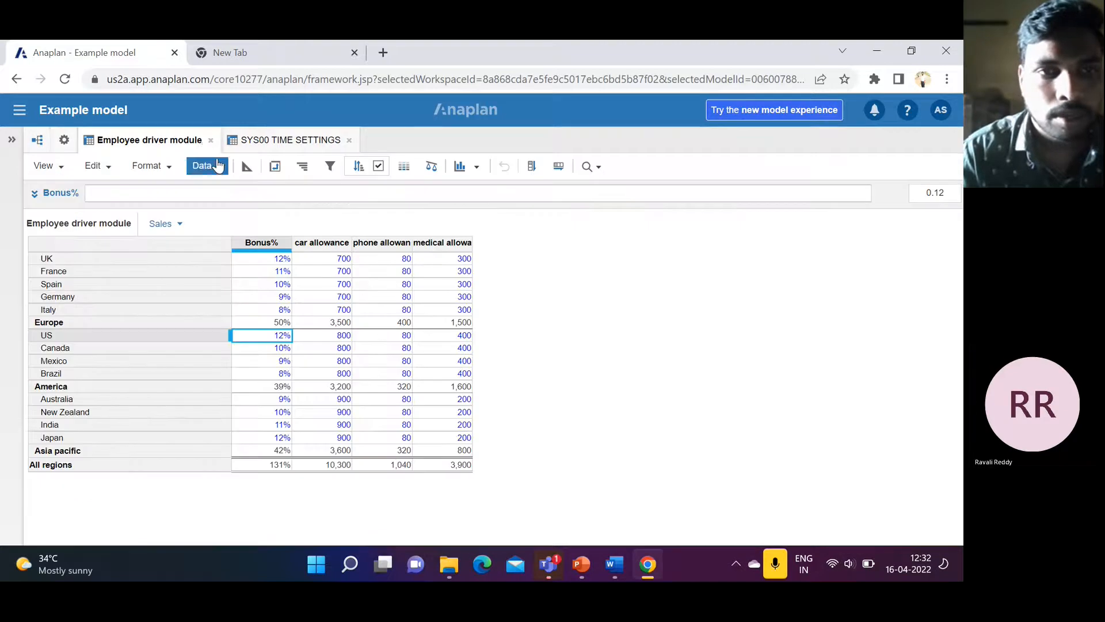
click(350, 139)
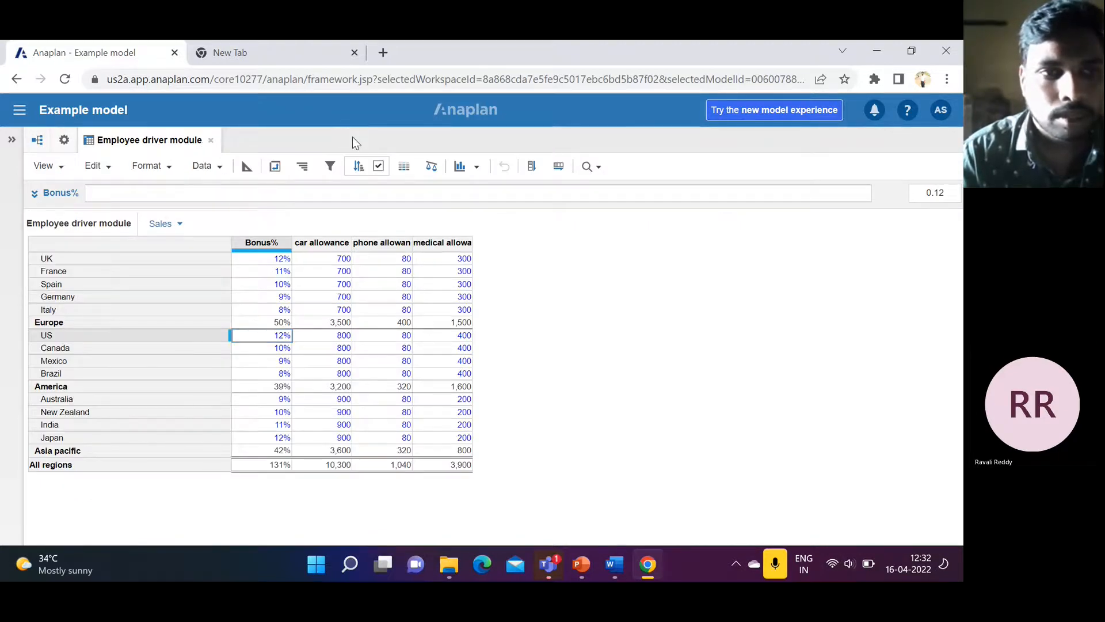
Step: Select the UK row and set its levels to show only G 1 region summaries and details, excluding G 2 country
click(92, 248)
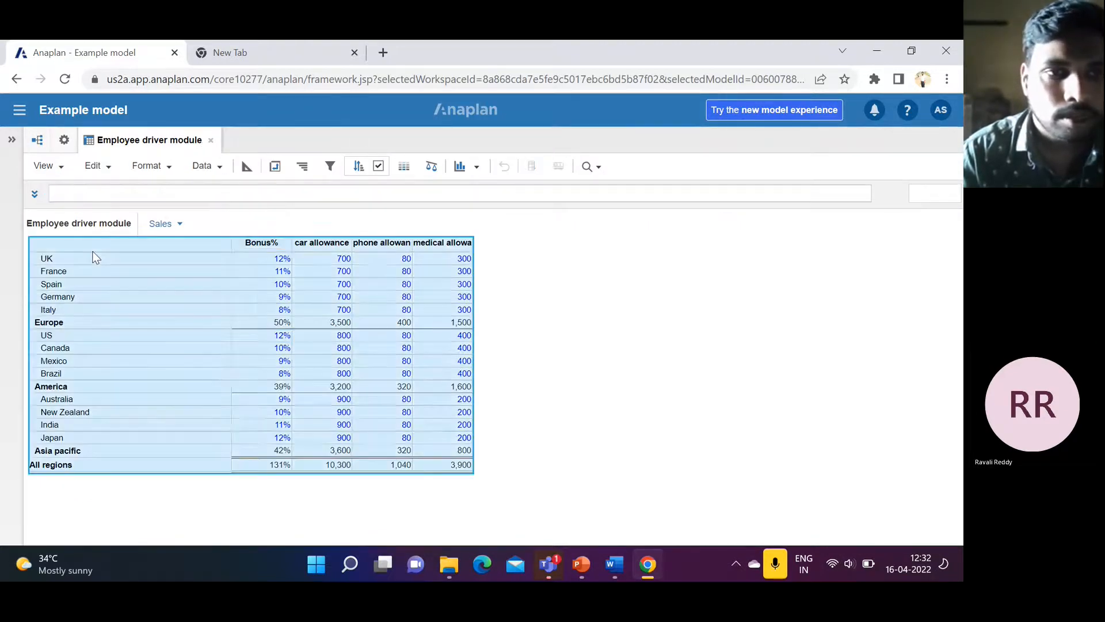
click(105, 257)
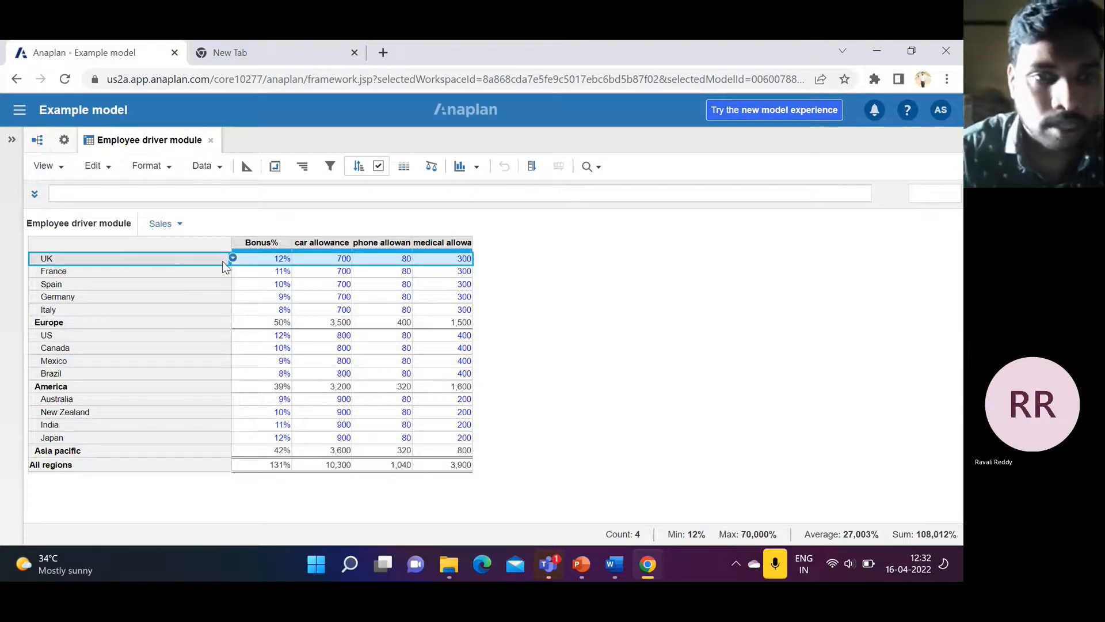
click(262, 244)
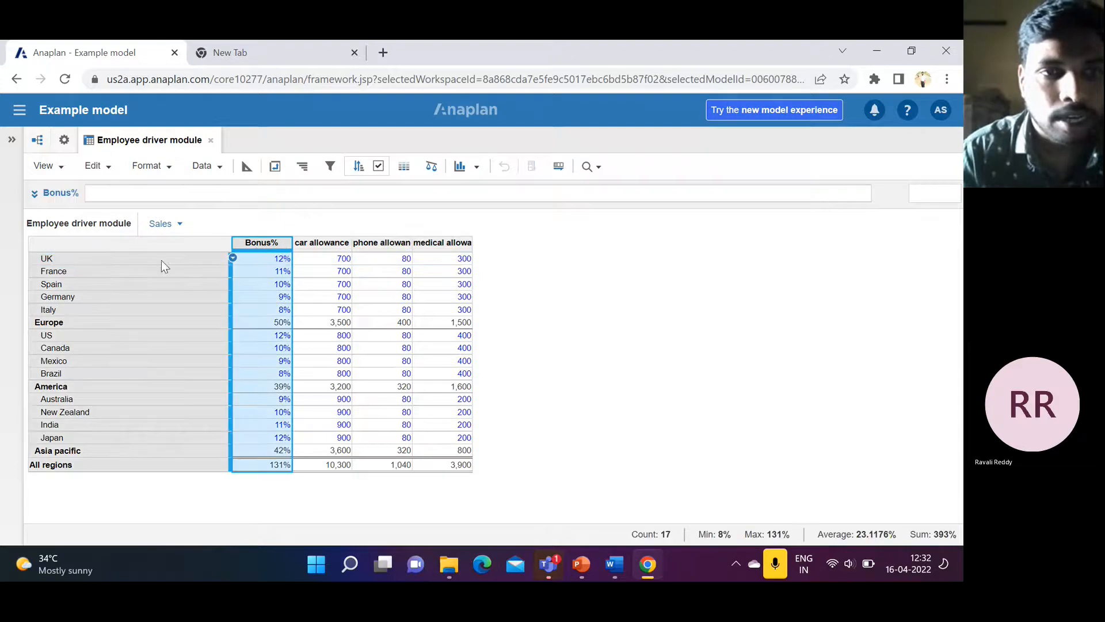
click(162, 262)
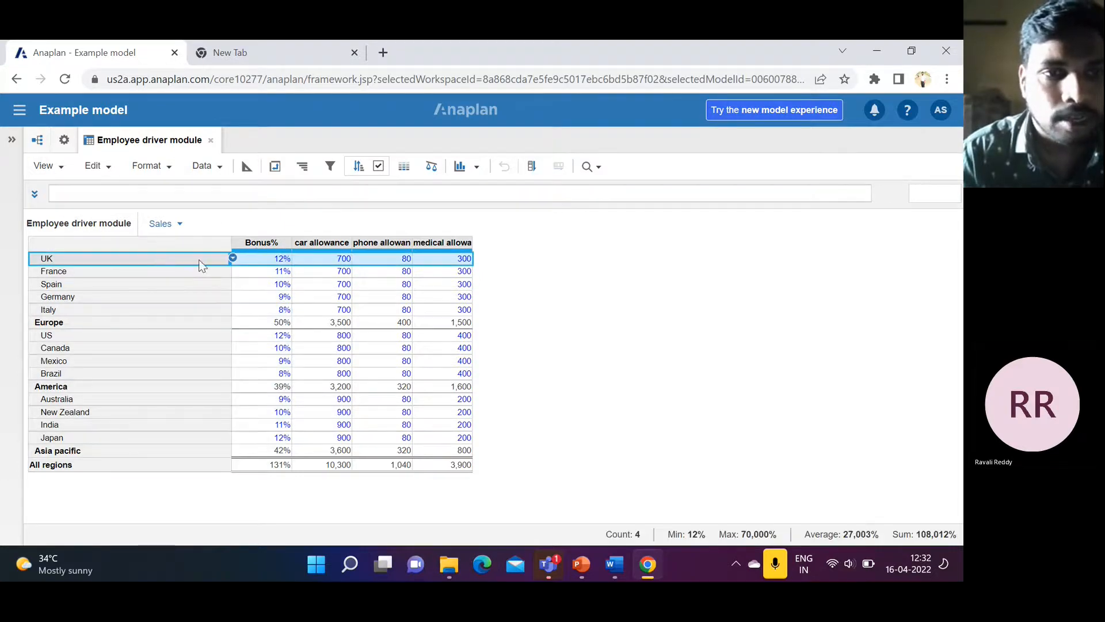
click(232, 259)
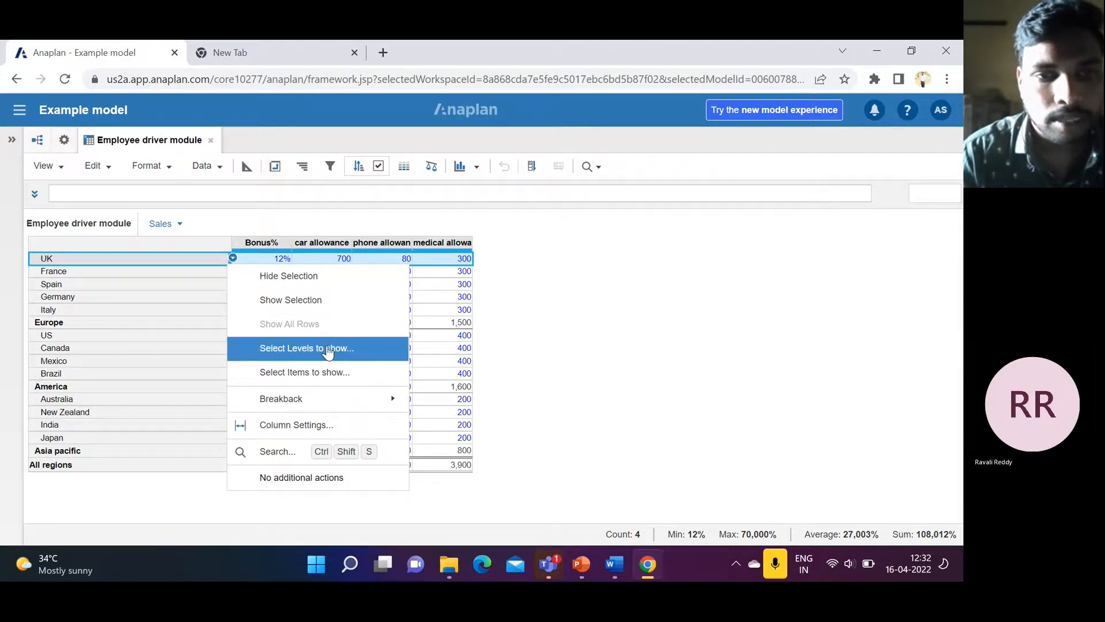
click(328, 353)
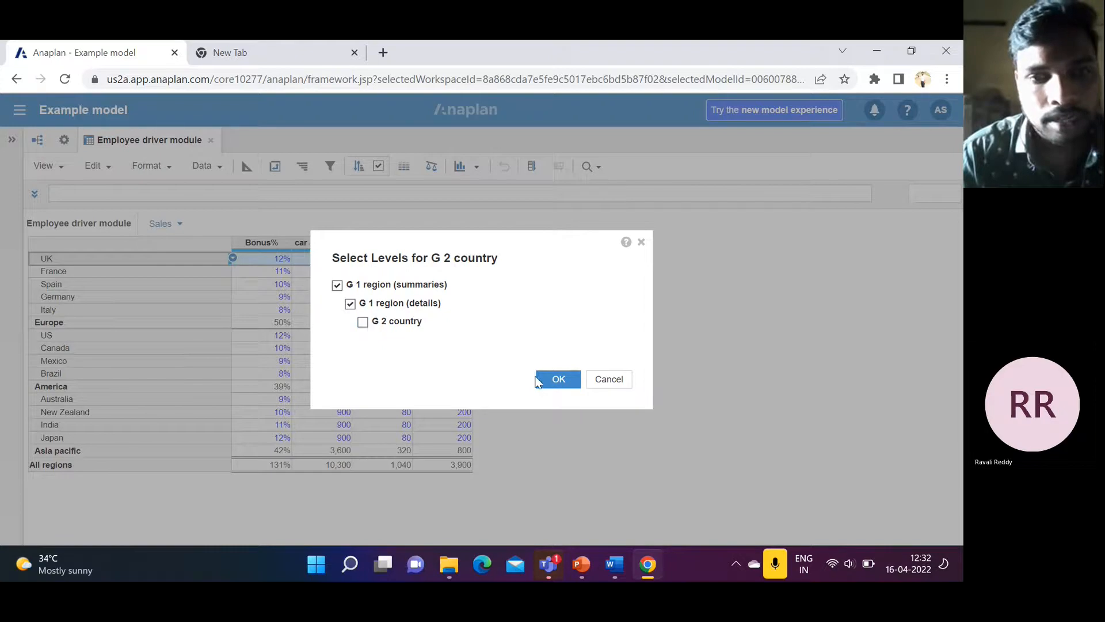
click(556, 380)
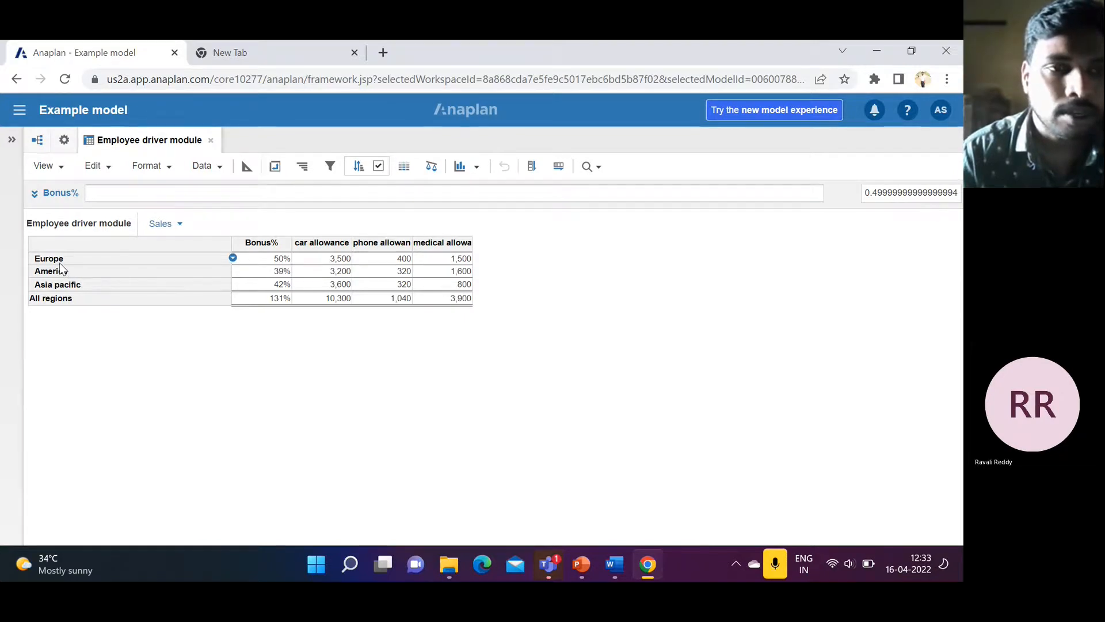
click(58, 262)
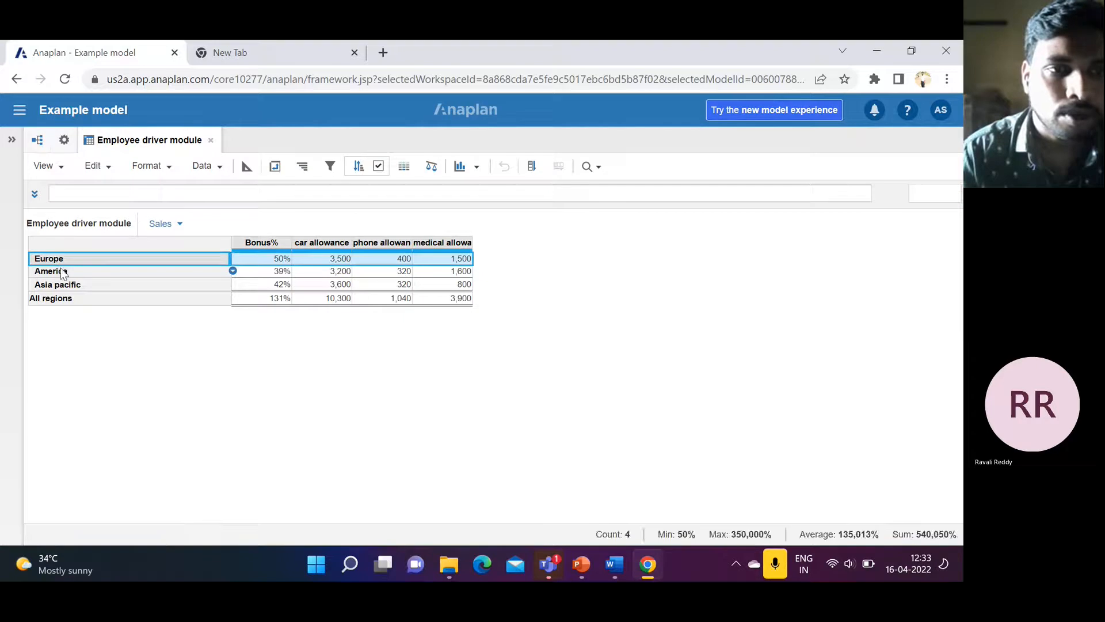
Step: Reselect the levels from the Europe row so that G 2 country is included in the grid again
click(60, 270)
click(66, 285)
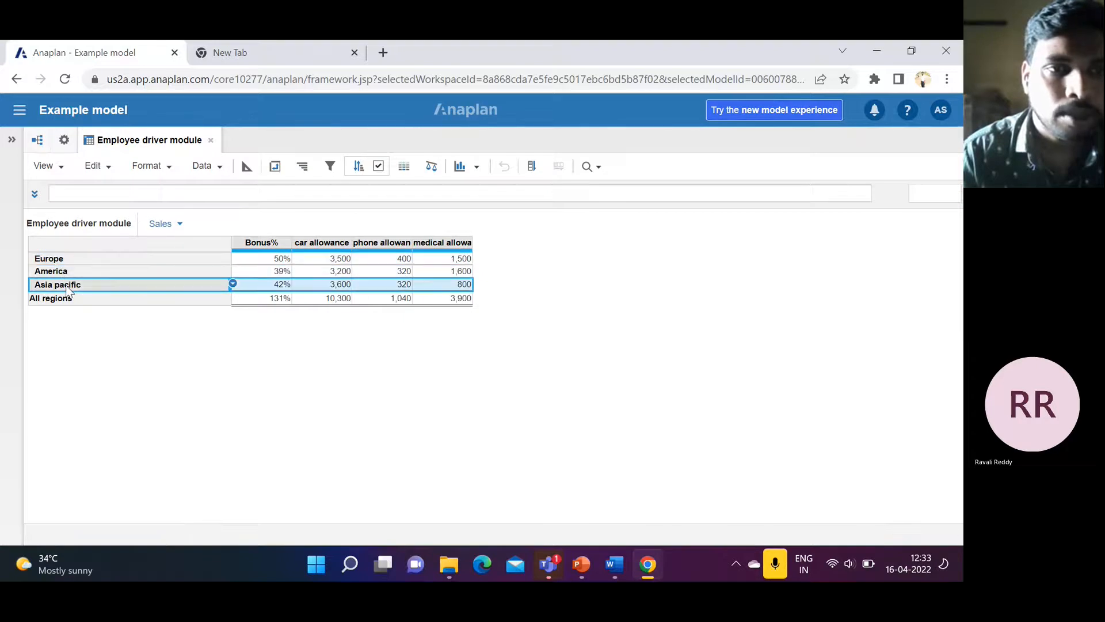
click(164, 260)
click(233, 259)
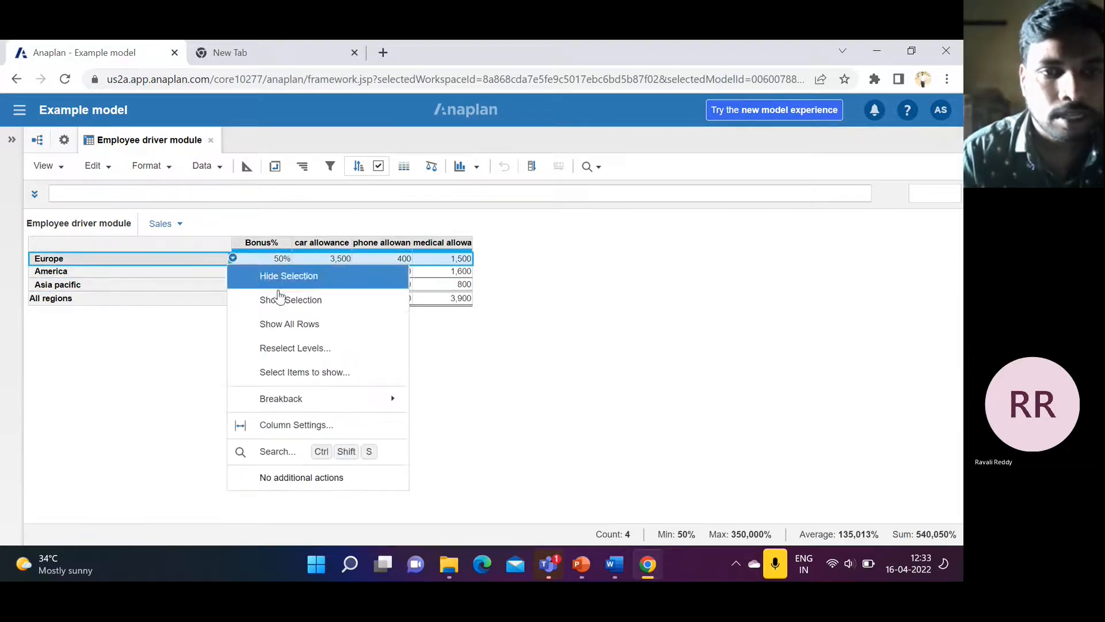
click(326, 348)
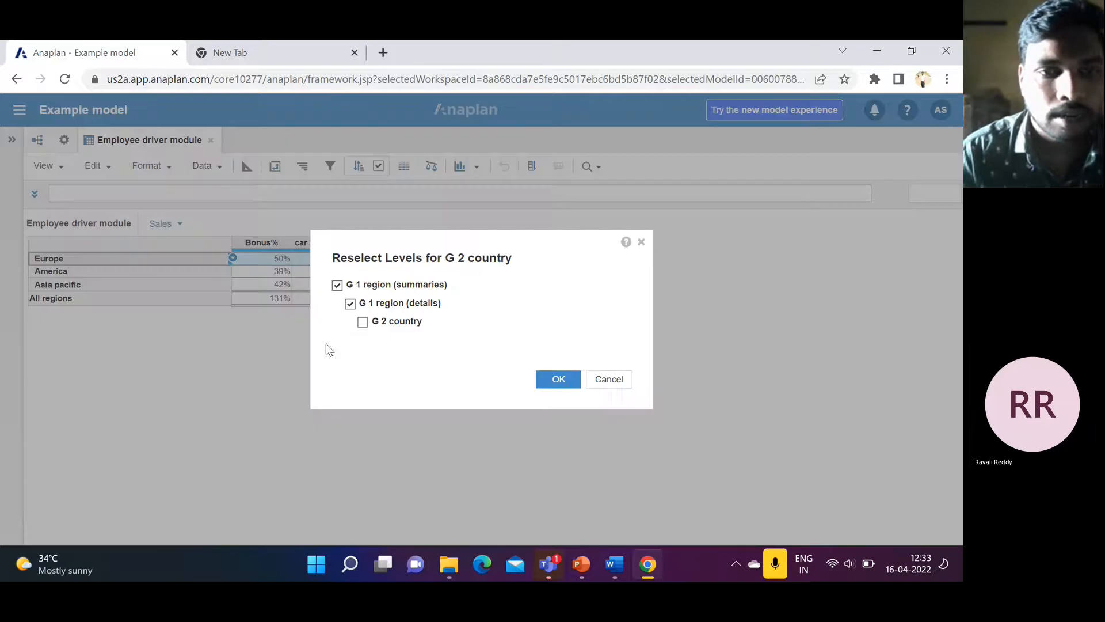
click(364, 322)
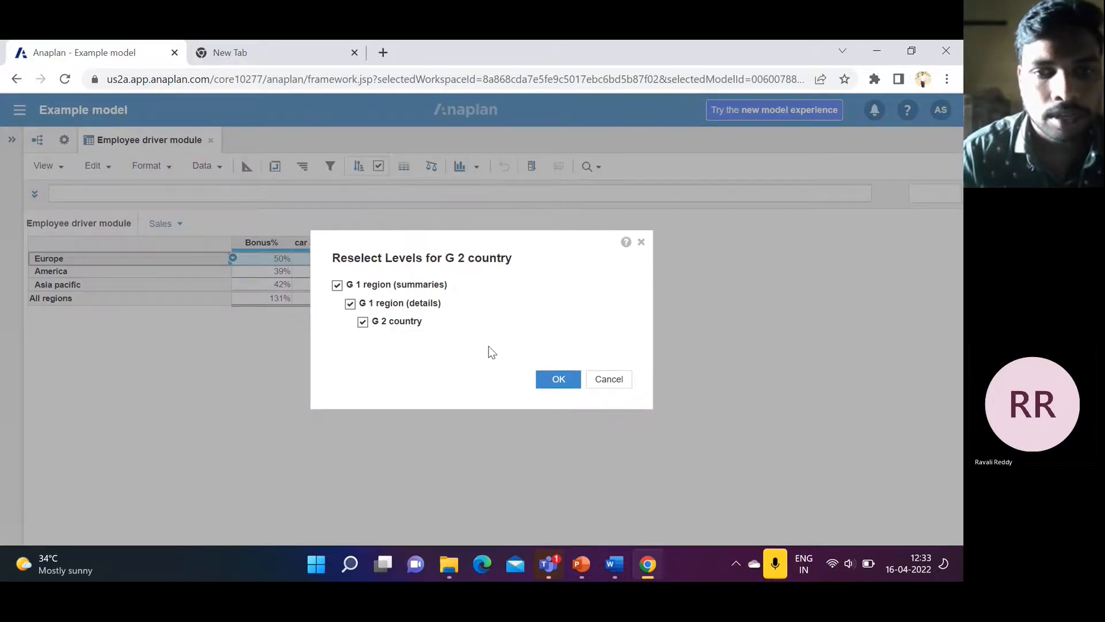
click(558, 380)
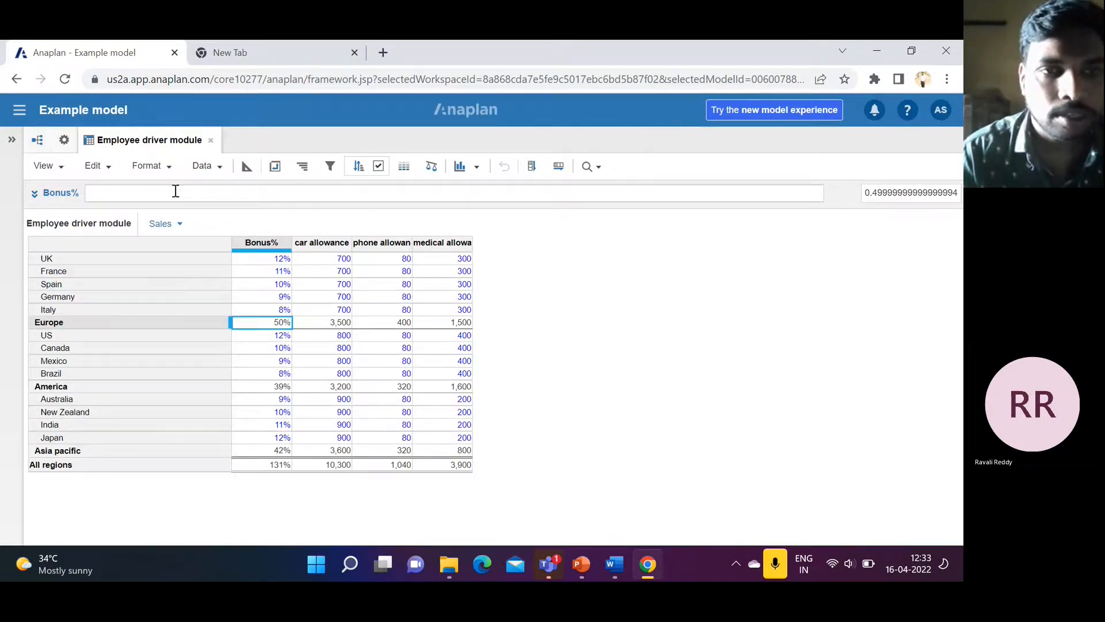
Step: Select levels from the UK row to exclude G 1 region (details), keeping G 1 region (summaries) and G 2 country, and check the country rows
click(233, 258)
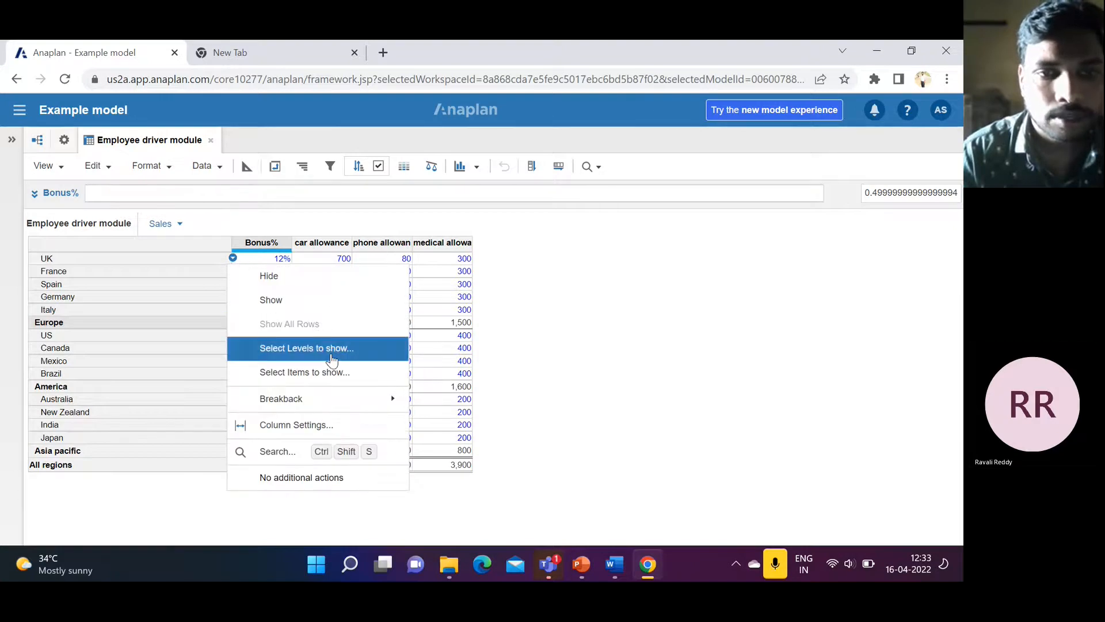
click(357, 349)
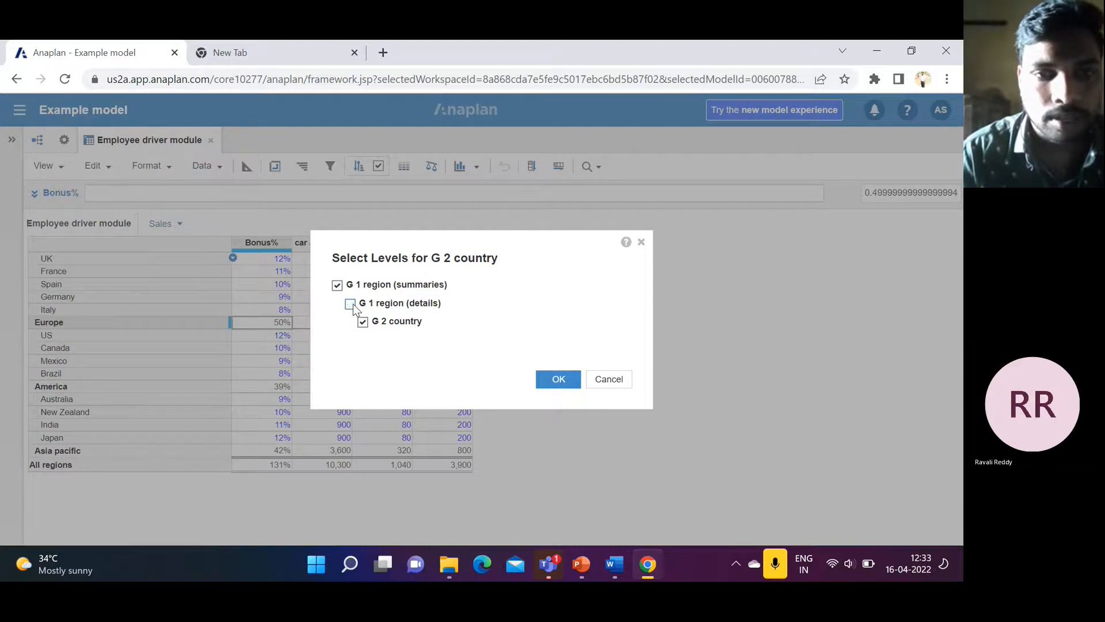
click(558, 379)
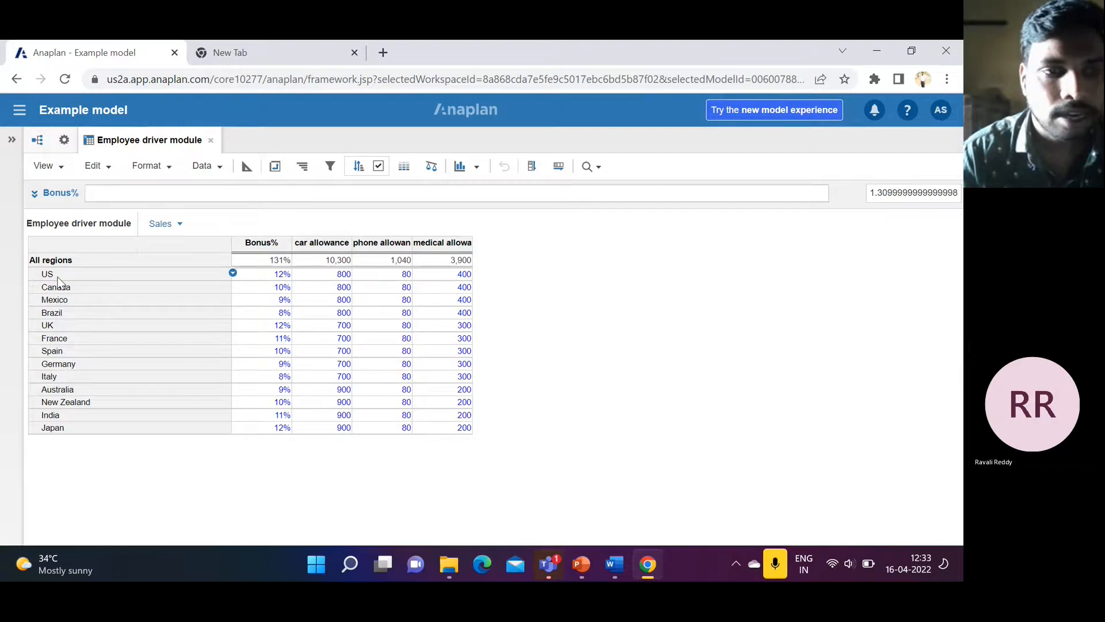
click(58, 275)
click(68, 286)
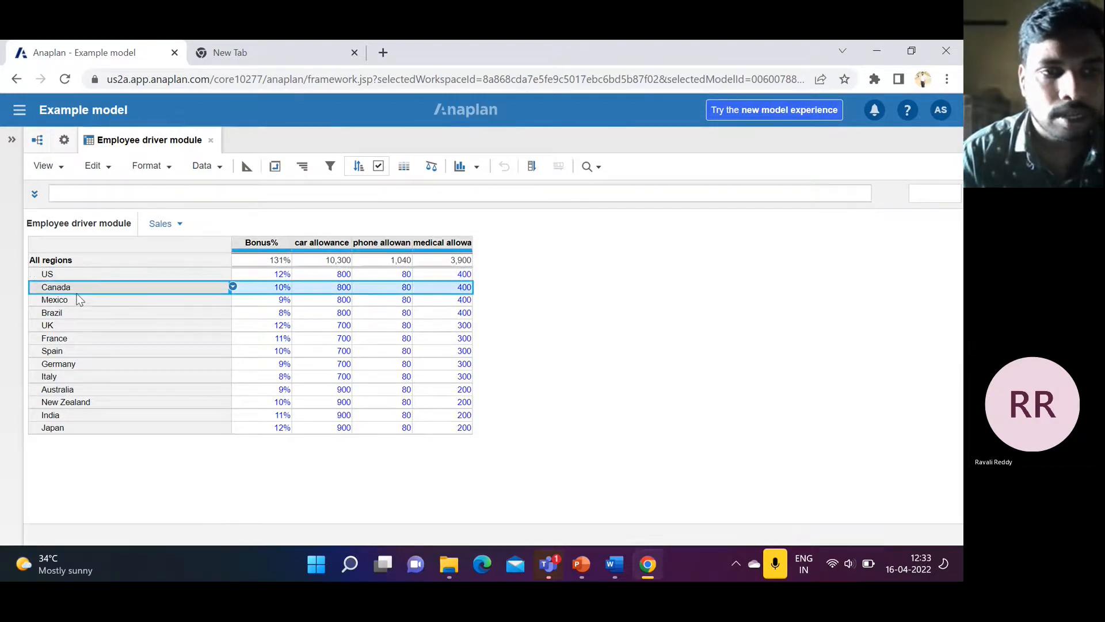
click(78, 299)
click(88, 325)
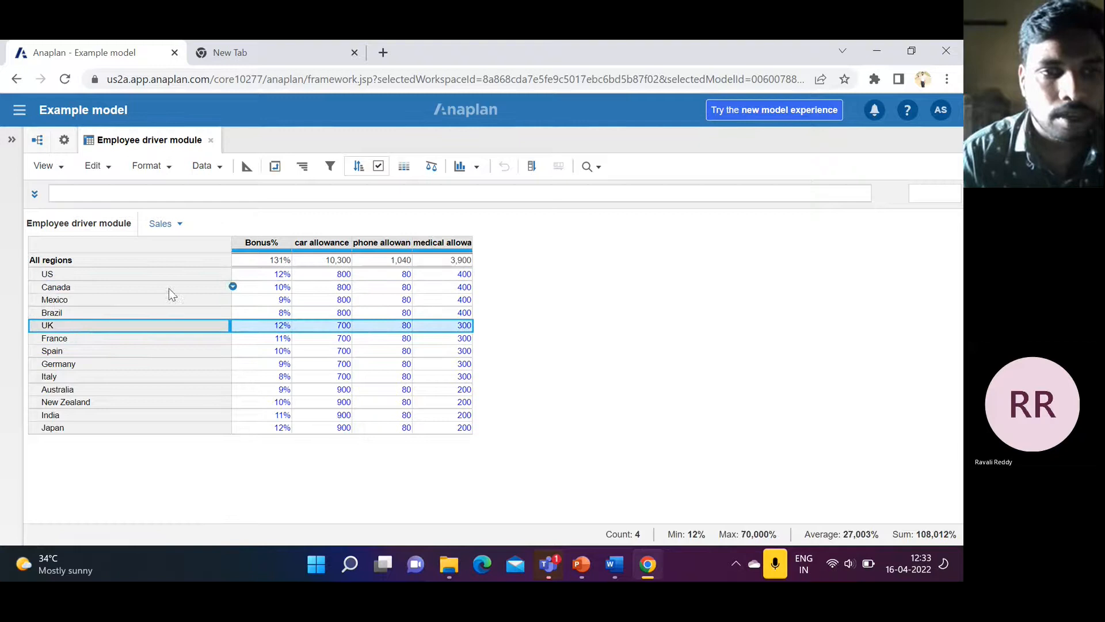
Step: Reselect the levels from the All regions row so that G 1 region (details) is included again
click(219, 262)
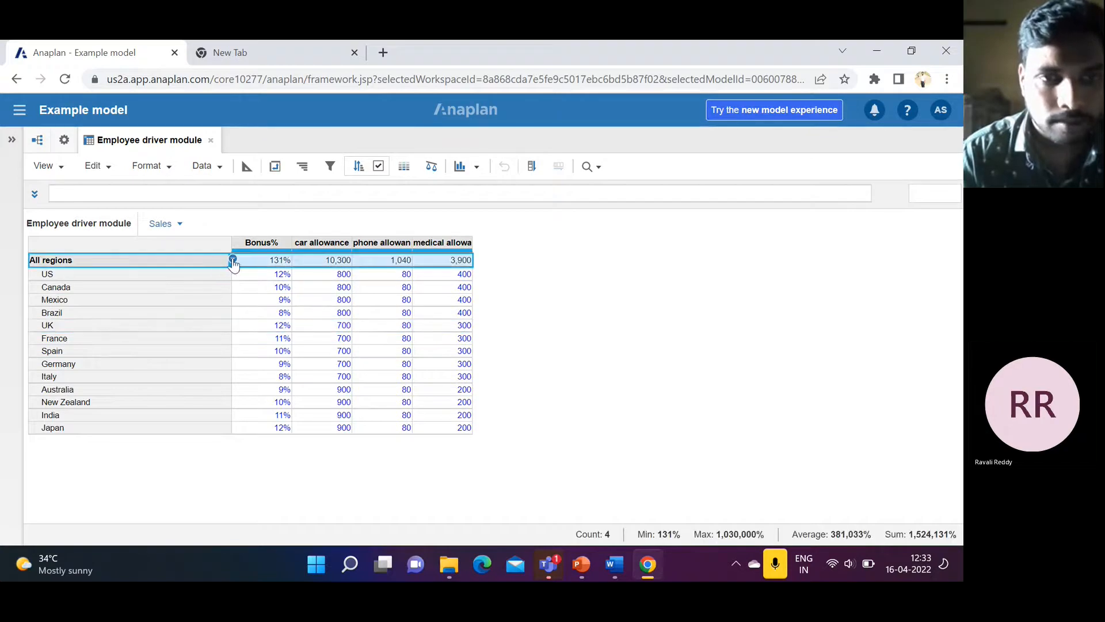
click(233, 260)
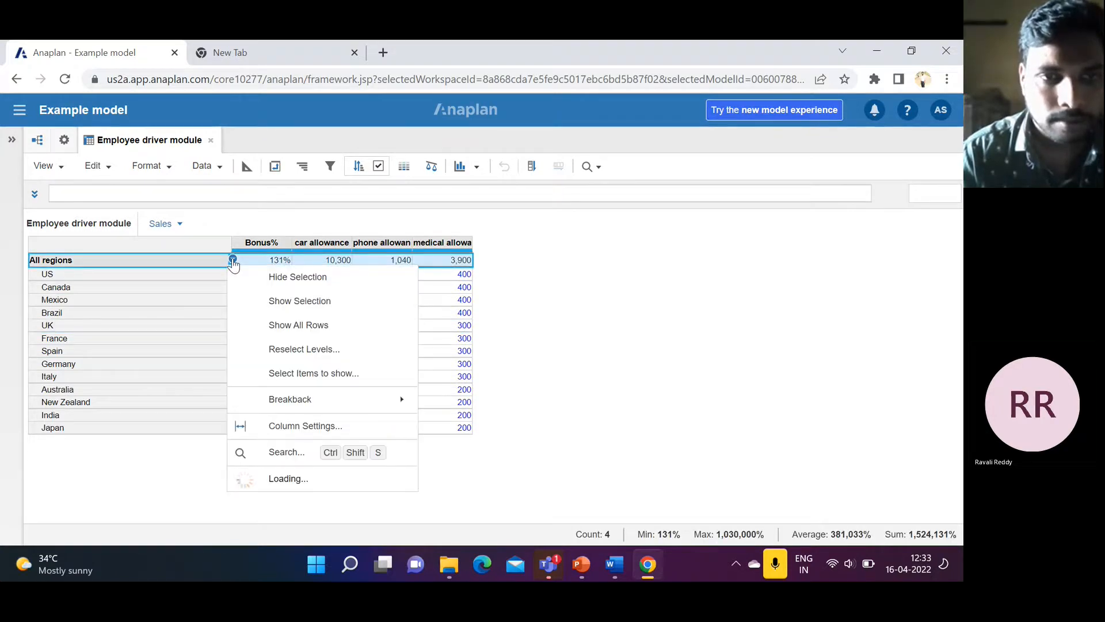
click(312, 349)
click(350, 304)
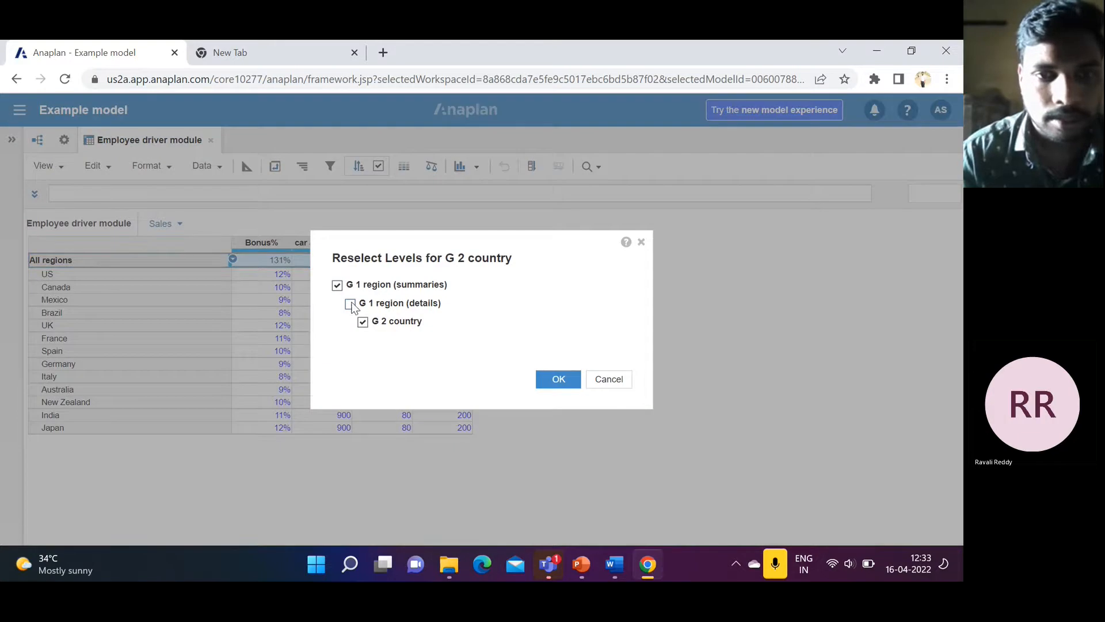
click(547, 375)
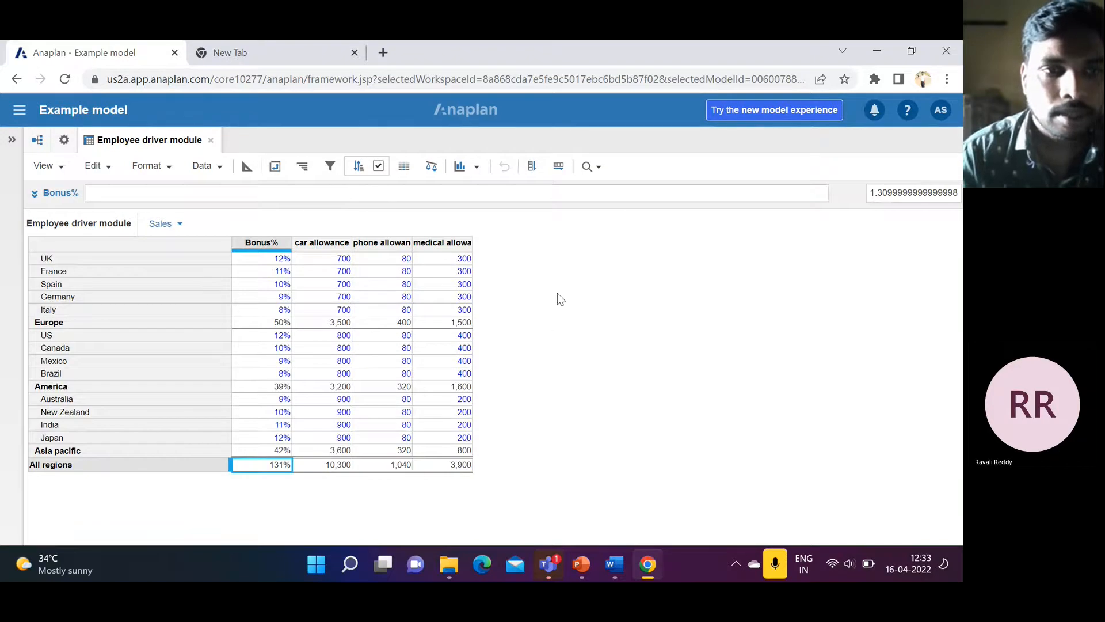
Step: Switch to the Anaplan presentation 11-15 in PowerPoint and show slide 11, Components of user experience
mouse_move(581, 564)
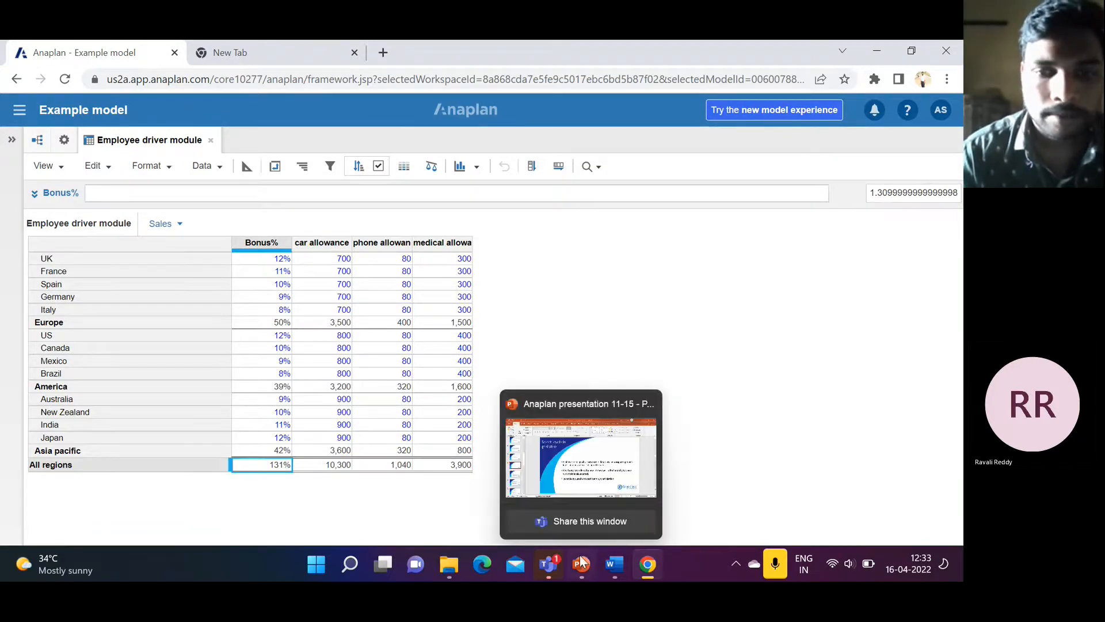
click(561, 479)
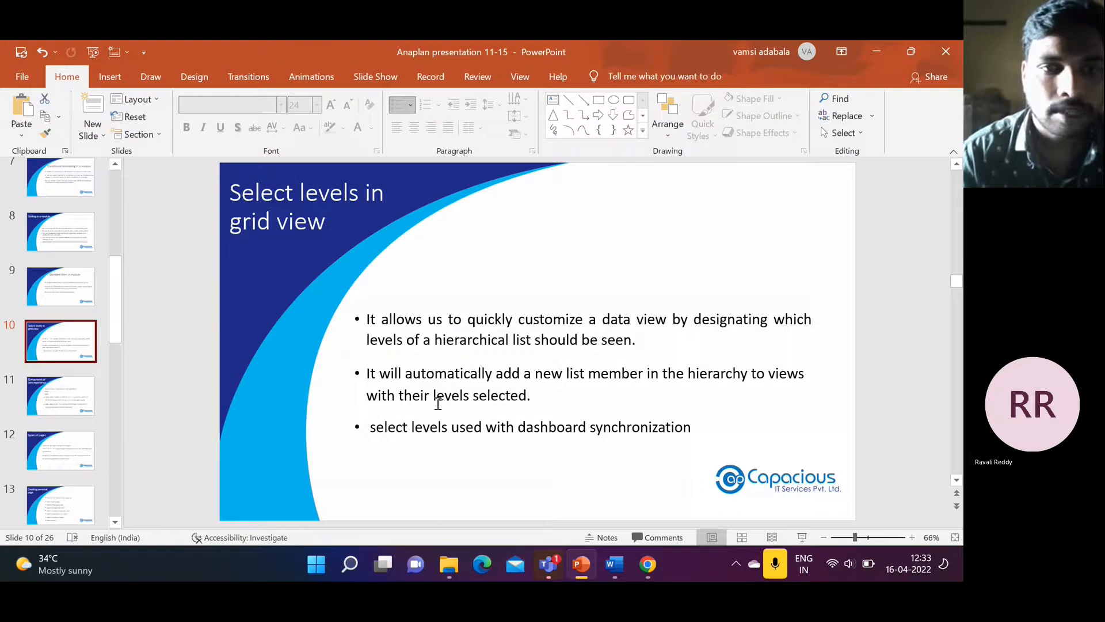
click(46, 392)
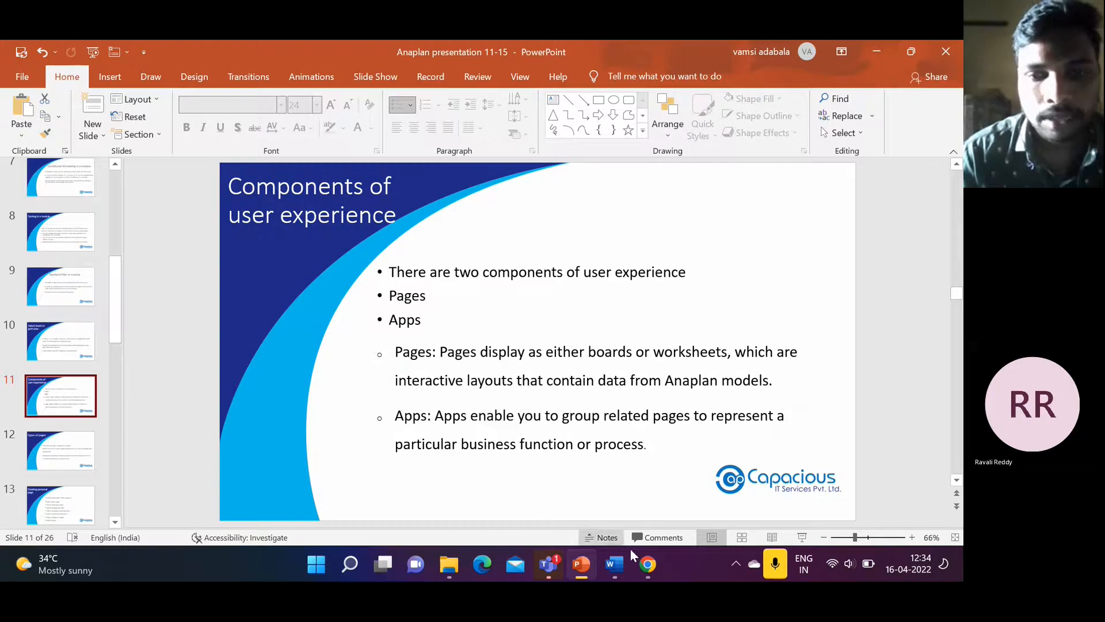
Step: In Chrome's spare tab, search Google for anaplan.com, open the site and log in to the Anaplan home page, returning to the Example model tab
mouse_move(649, 564)
click(635, 429)
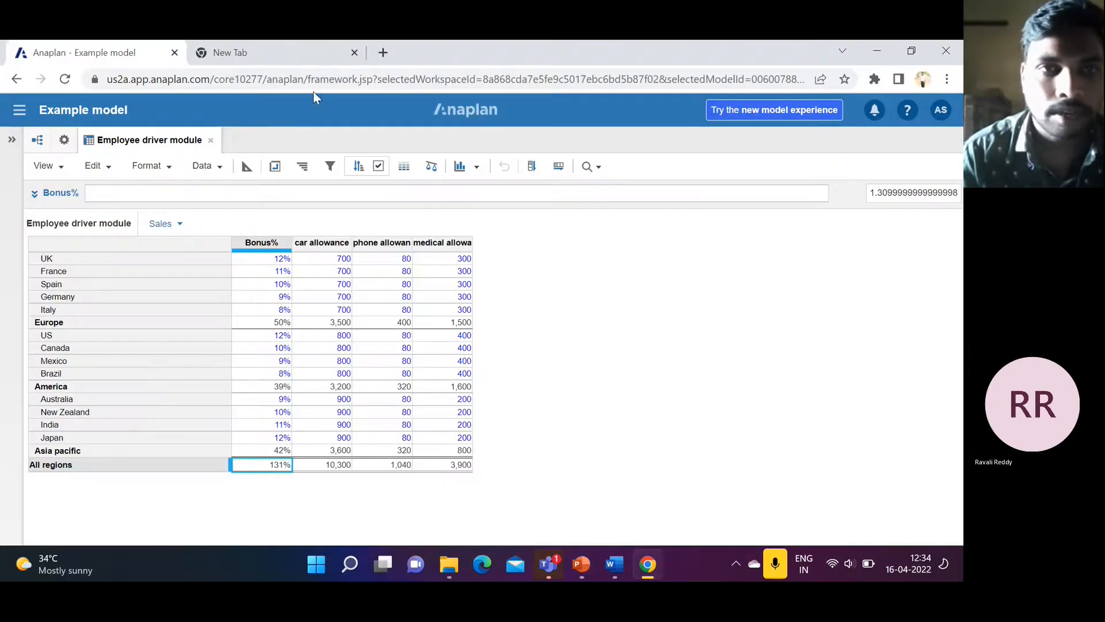
click(299, 60)
click(388, 351)
click(374, 389)
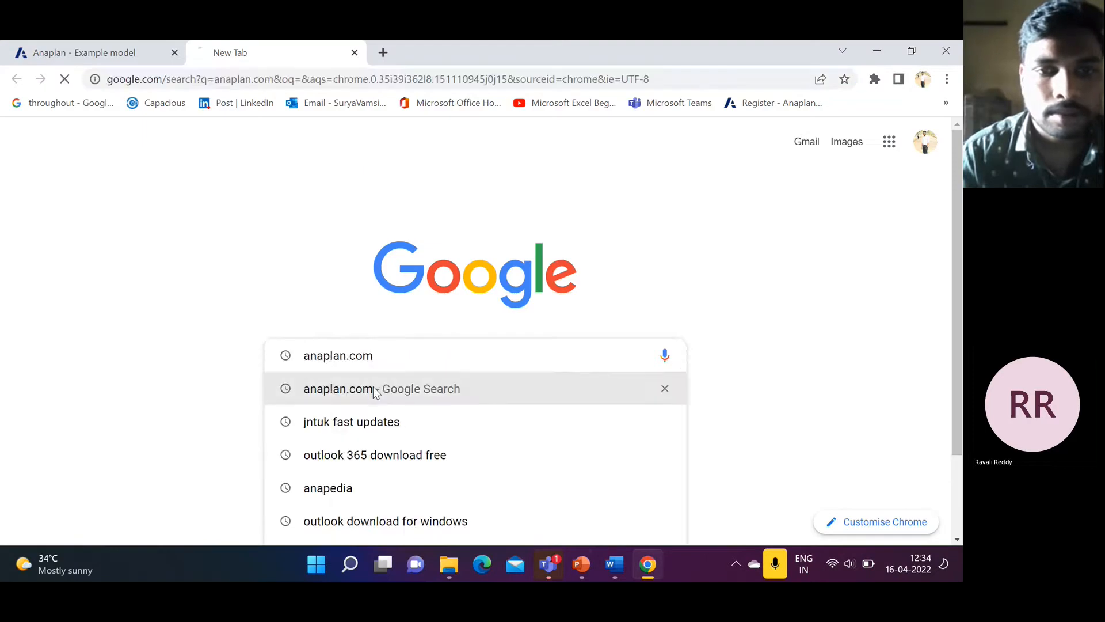
click(310, 260)
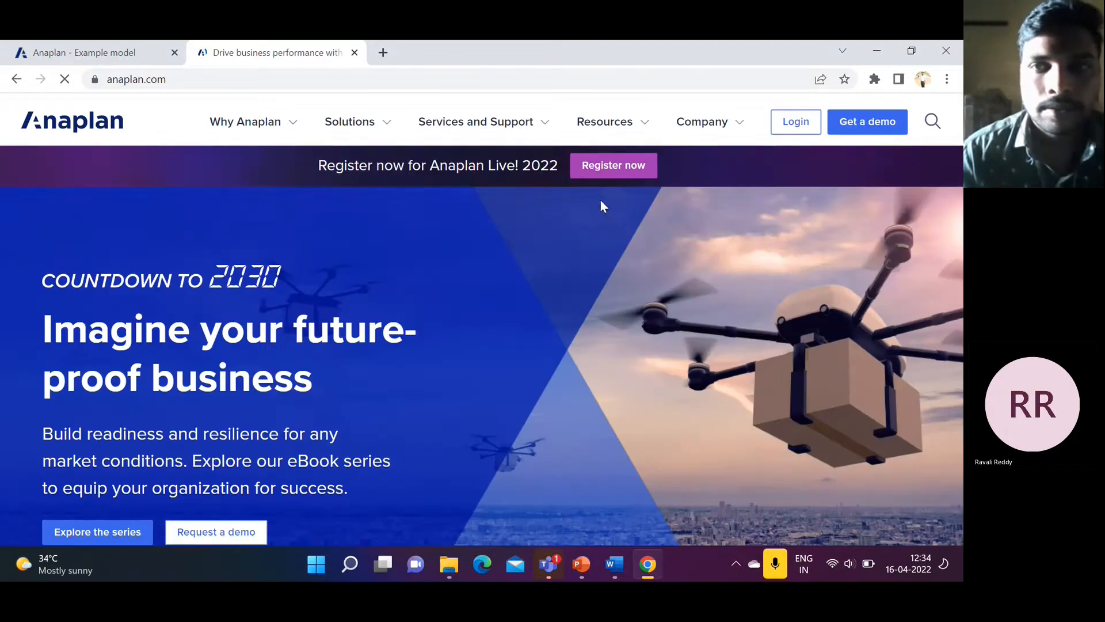
click(784, 132)
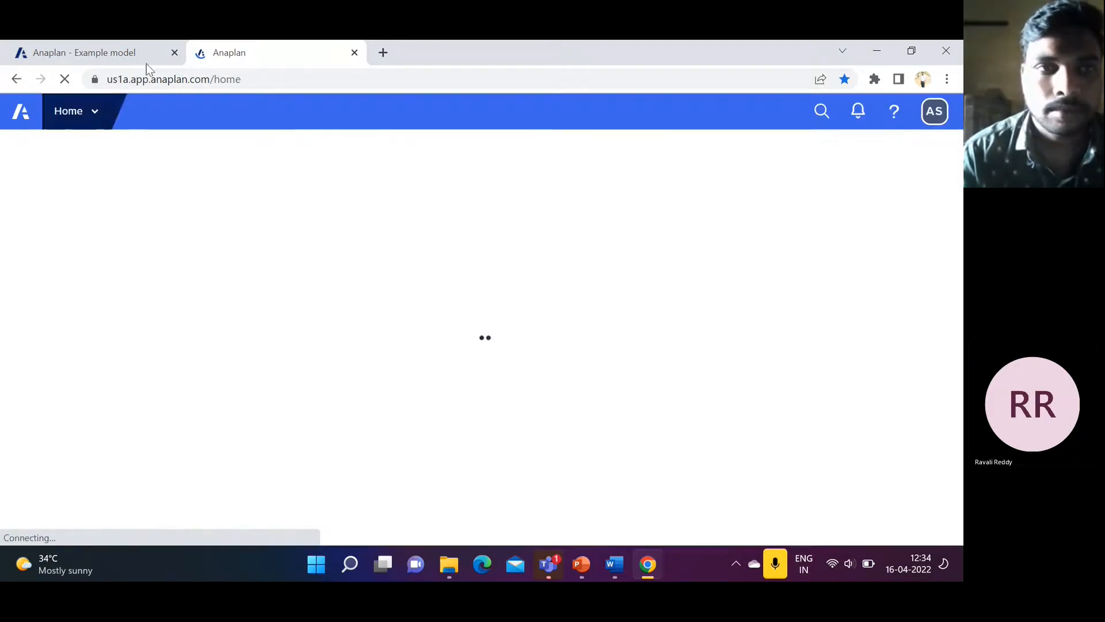
click(112, 53)
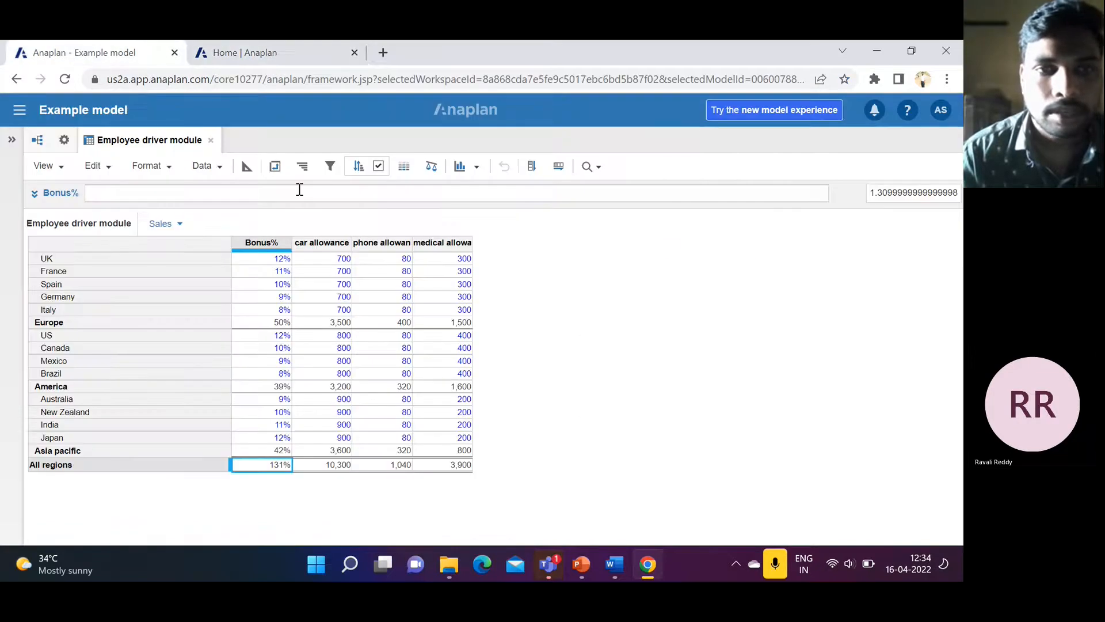
Step: Return to the PowerPoint presentation and review slides 11 to 13 on user experience components, types of pages and creating a personal page
mouse_move(594, 563)
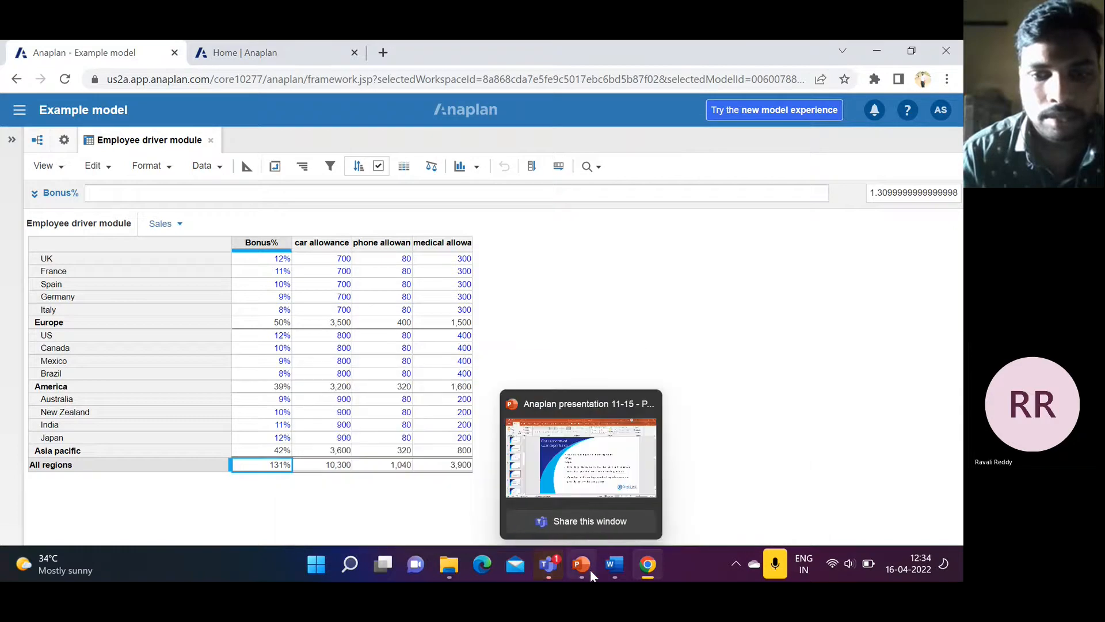
click(582, 564)
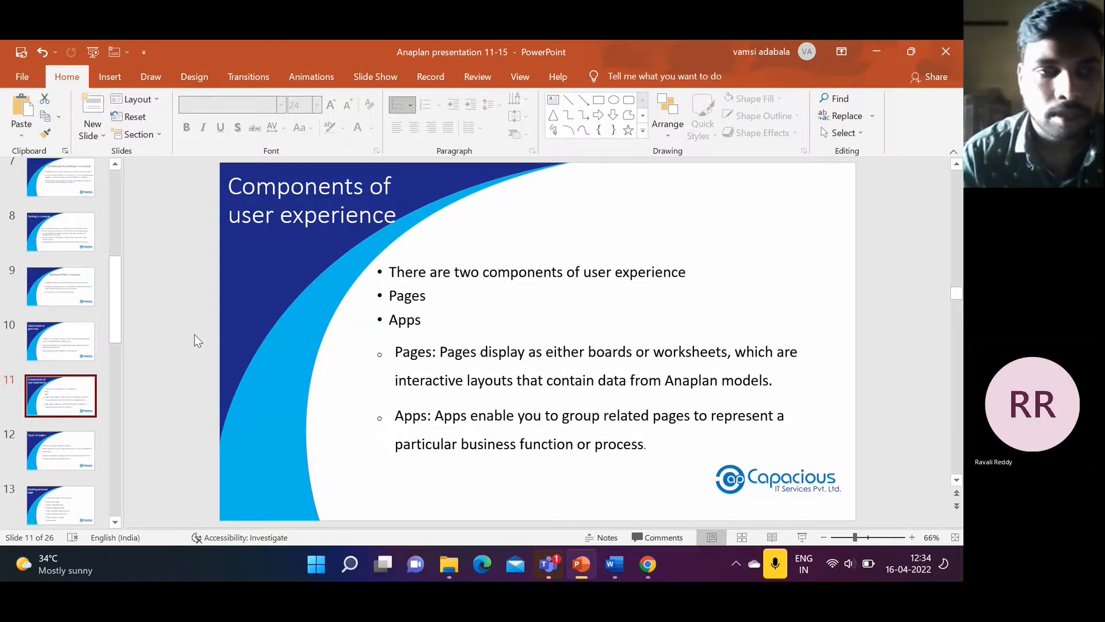
click(68, 443)
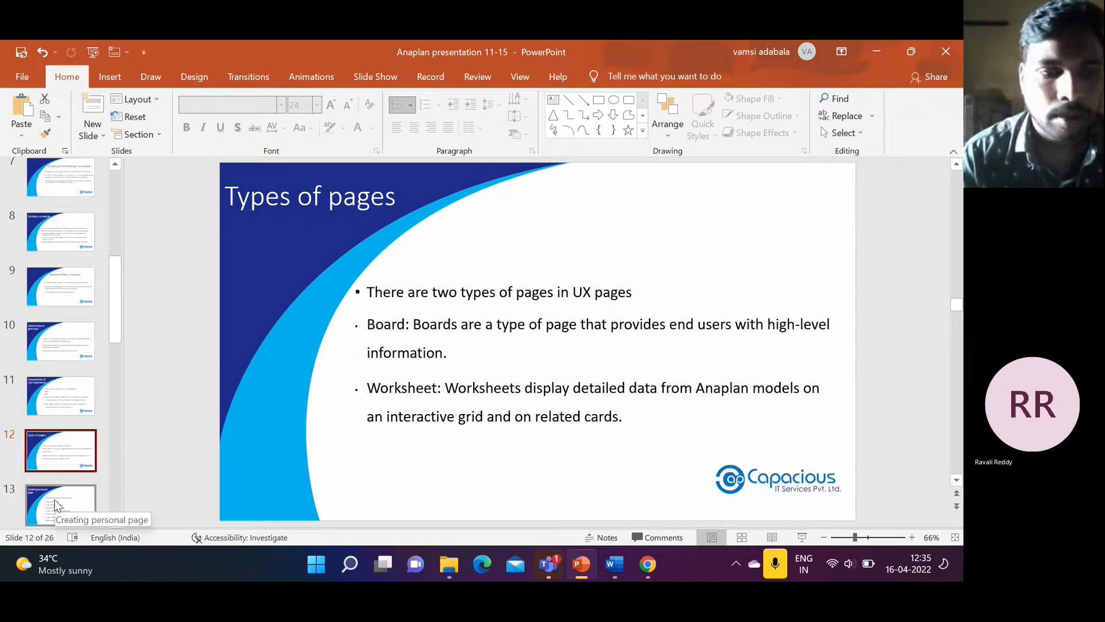
scroll(56, 504, down, 1)
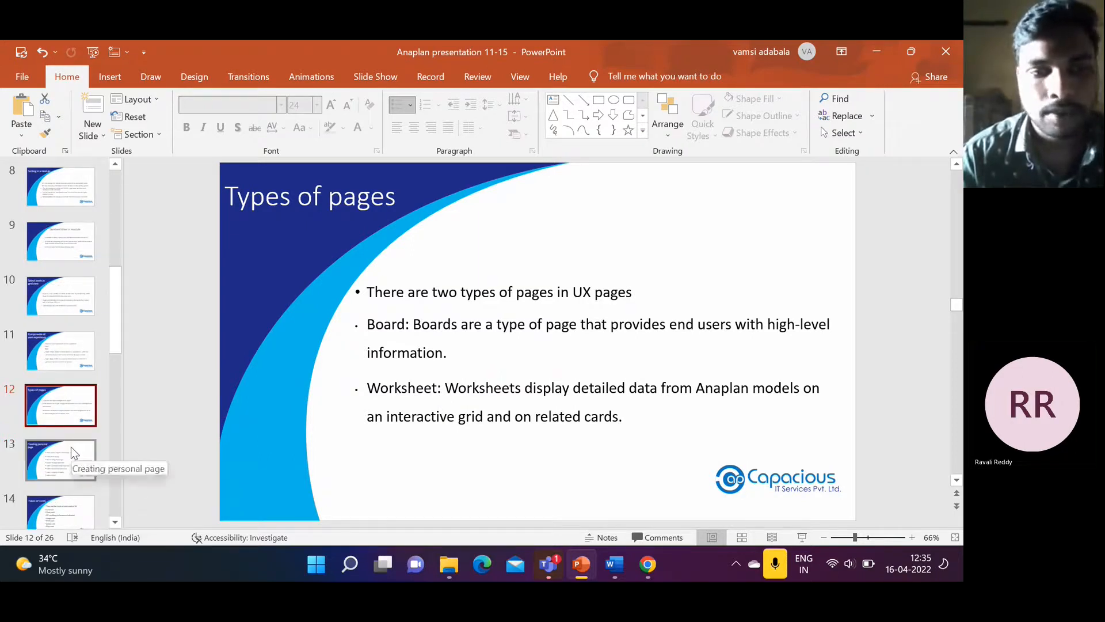
click(71, 447)
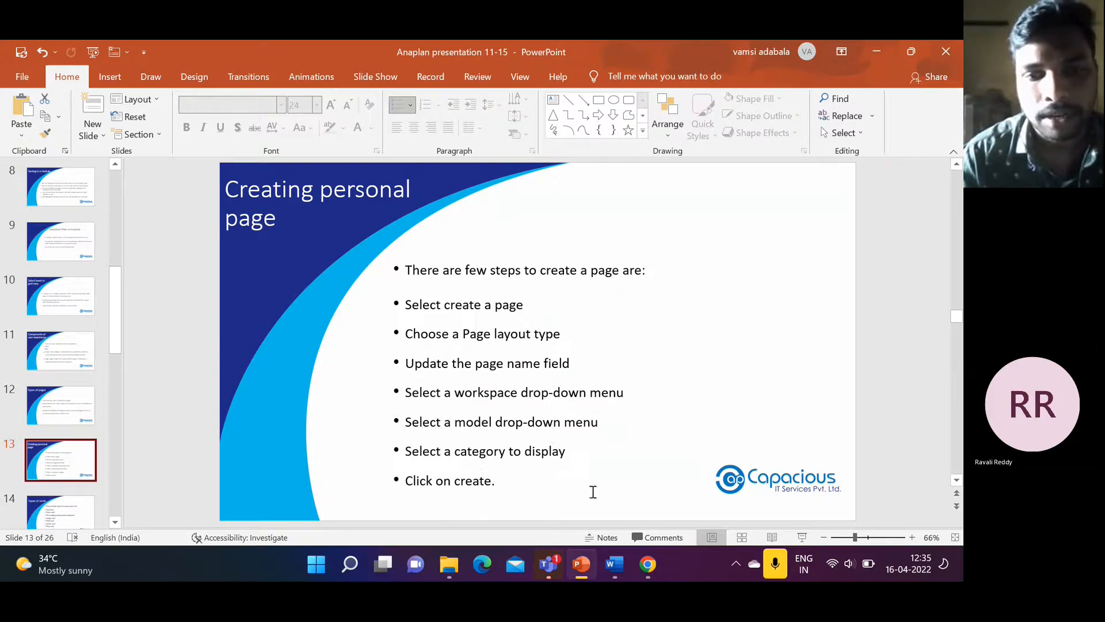
Step: Switch back to Chrome's Anaplan home tab and open My Pages
mouse_move(659, 569)
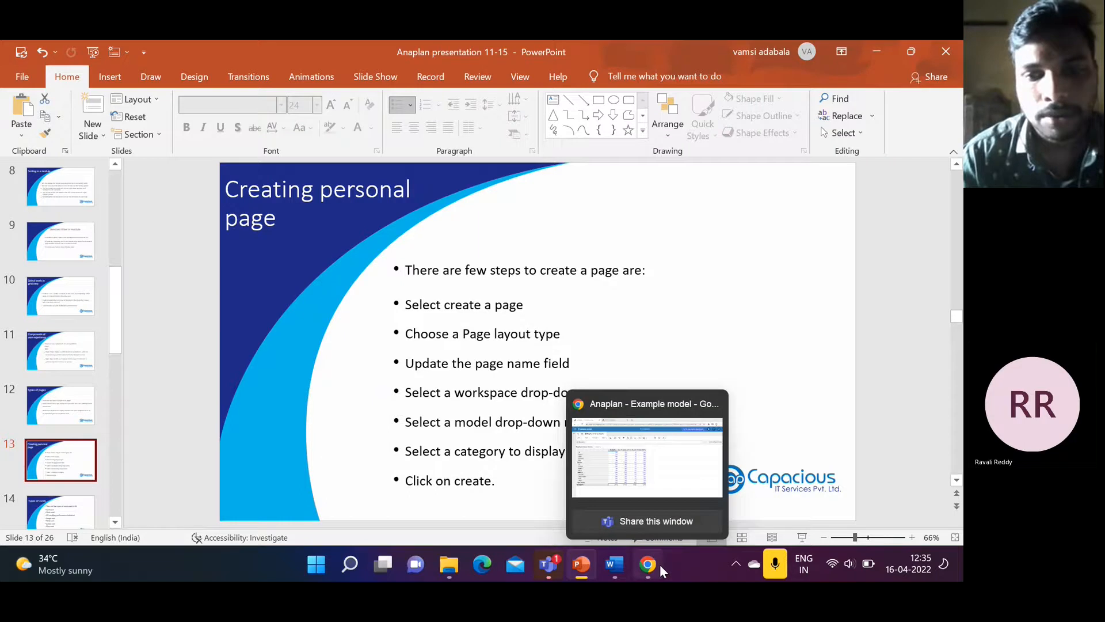
click(660, 494)
click(283, 60)
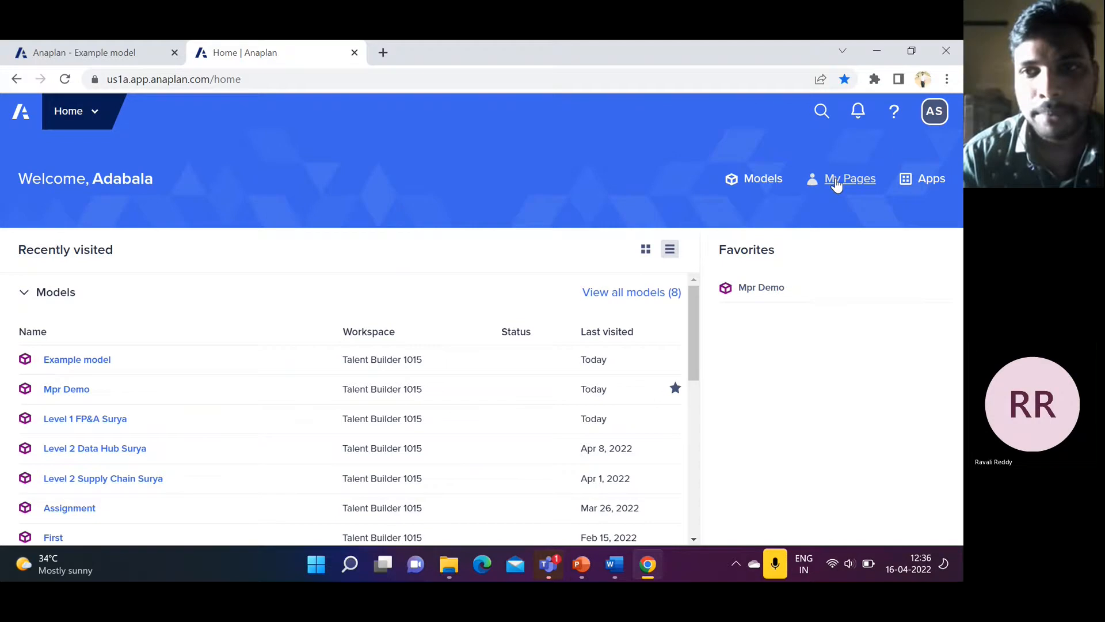
click(96, 123)
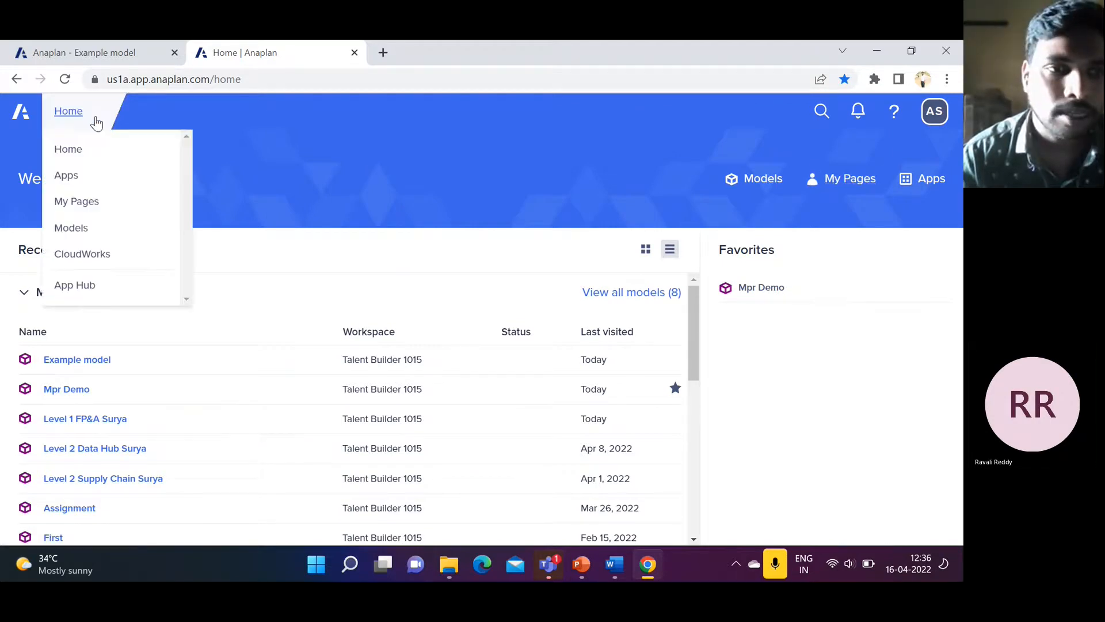
click(117, 203)
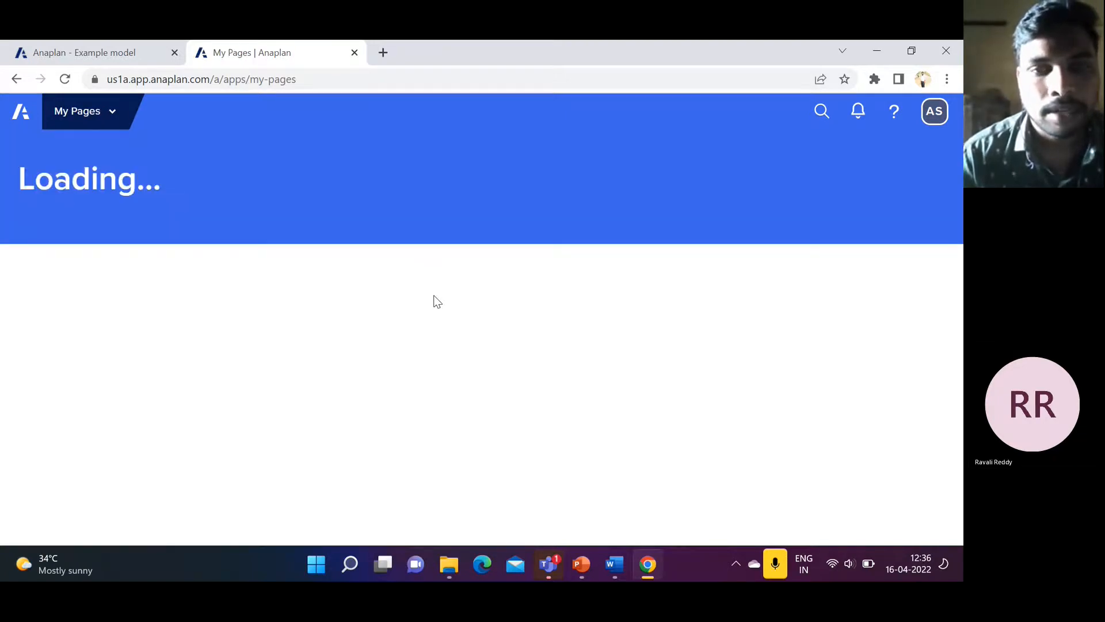
Step: Start a new page of type Board and replace the default page name with "employee details"
click(907, 251)
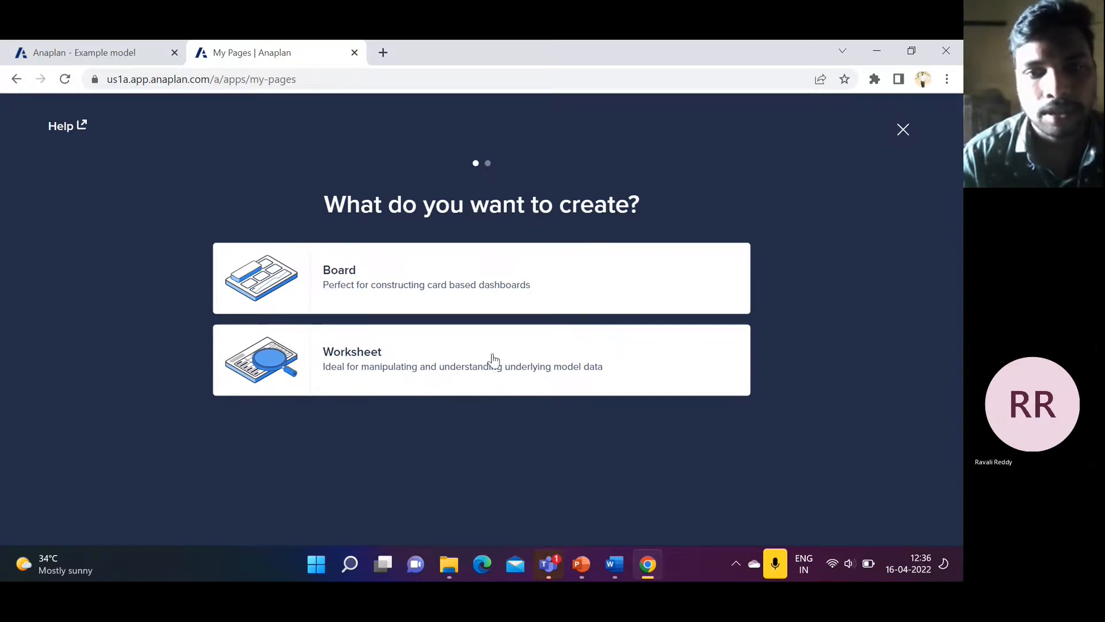
click(402, 285)
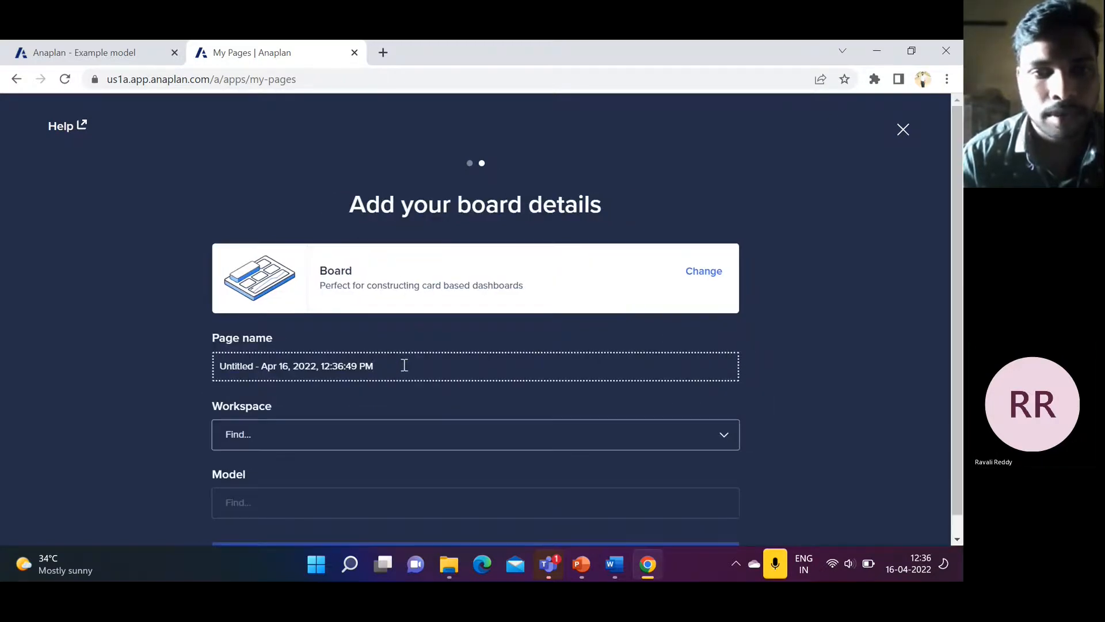
key(BackSpace)
key(BackSpace)
key(BackSpace)
key(BackSpace)
key(BackSpace)
key(BackSpace)
key(BackSpace)
key(BackSpace)
key(BackSpace)
key(BackSpace)
key(BackSpace)
key(BackSpace)
key(BackSpace)
key(BackSpace)
key(BackSpace)
key(BackSpace)
key(BackSpace)
key(BackSpace)
key(BackSpace)
key(BackSpace)
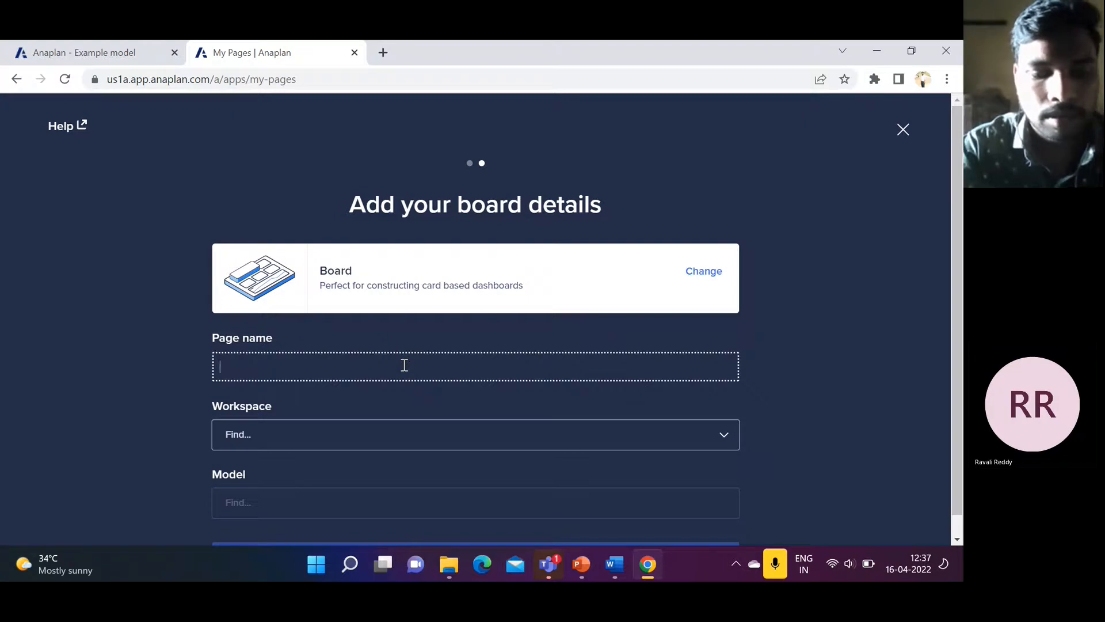
text(em)
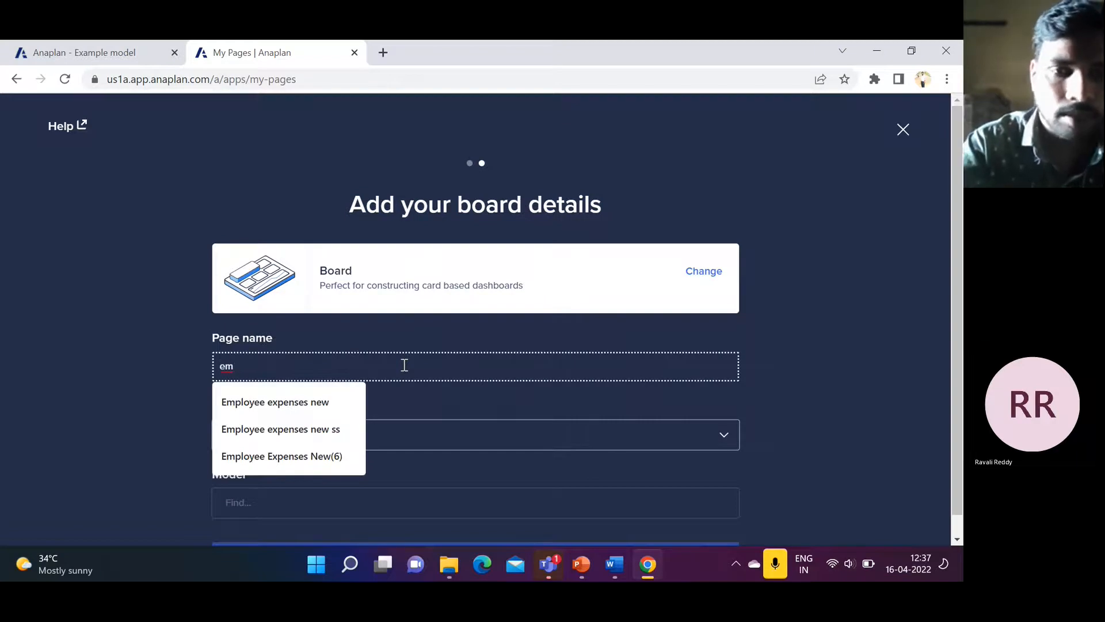
key(BackSpace)
text(md)
key(BackSpace)
text(ployee)
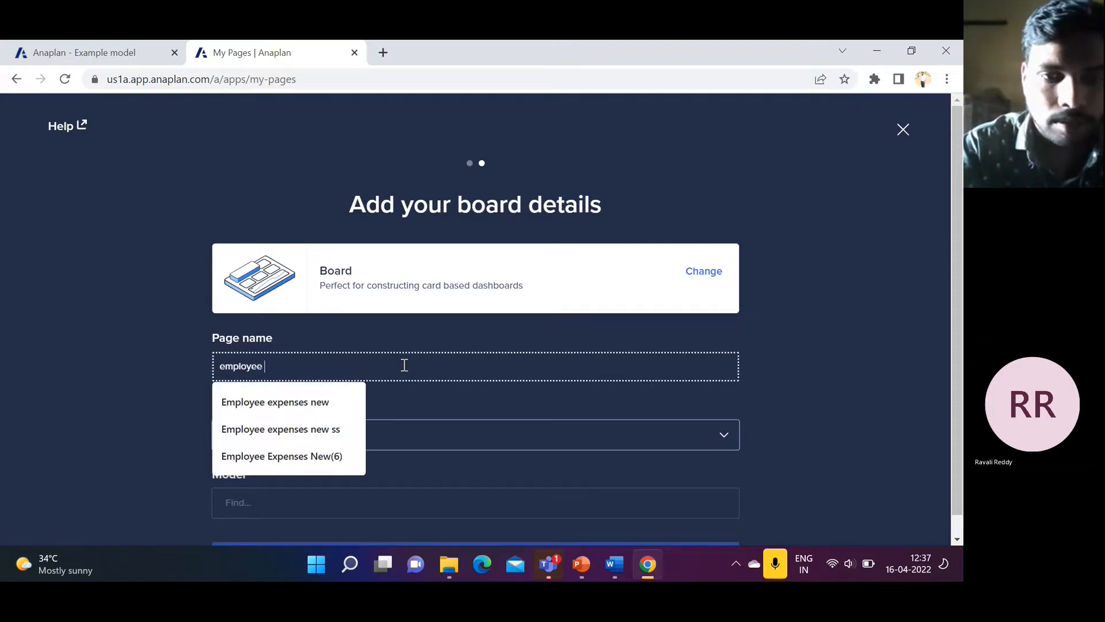
text( detai)
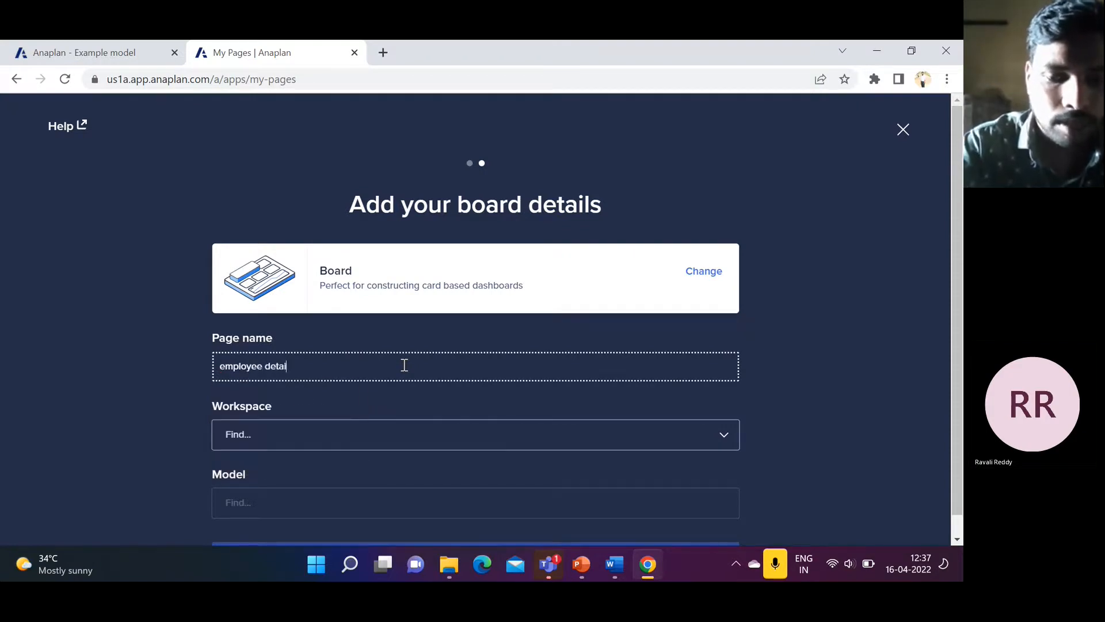
text(ls 1)
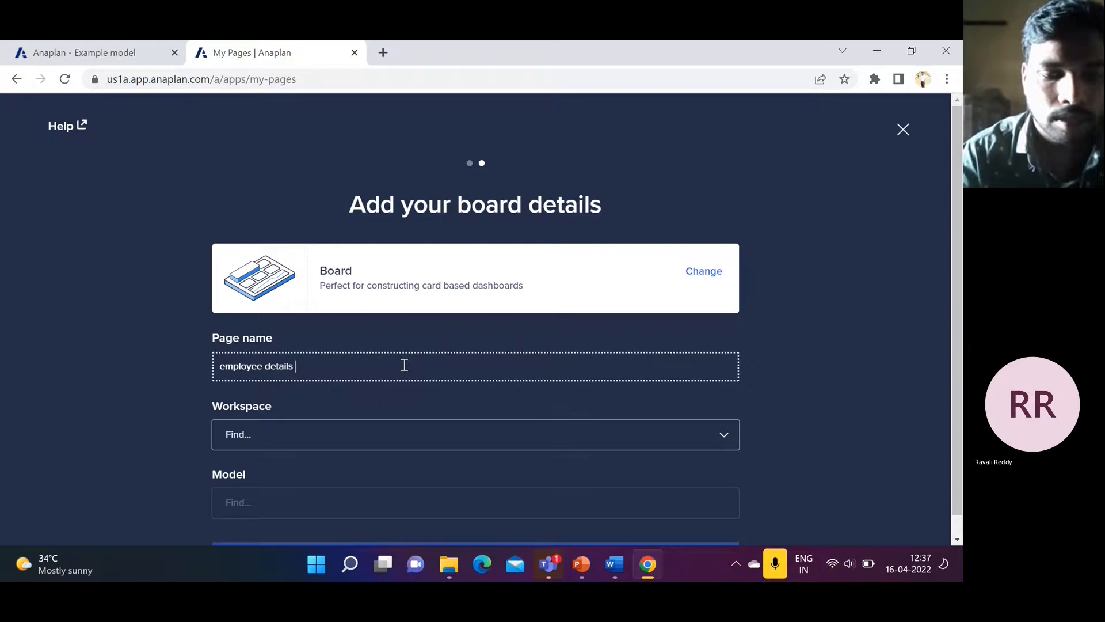
Step: Choose workspace Talent Builder 1015 and model Example model for the page, and create the board
click(345, 434)
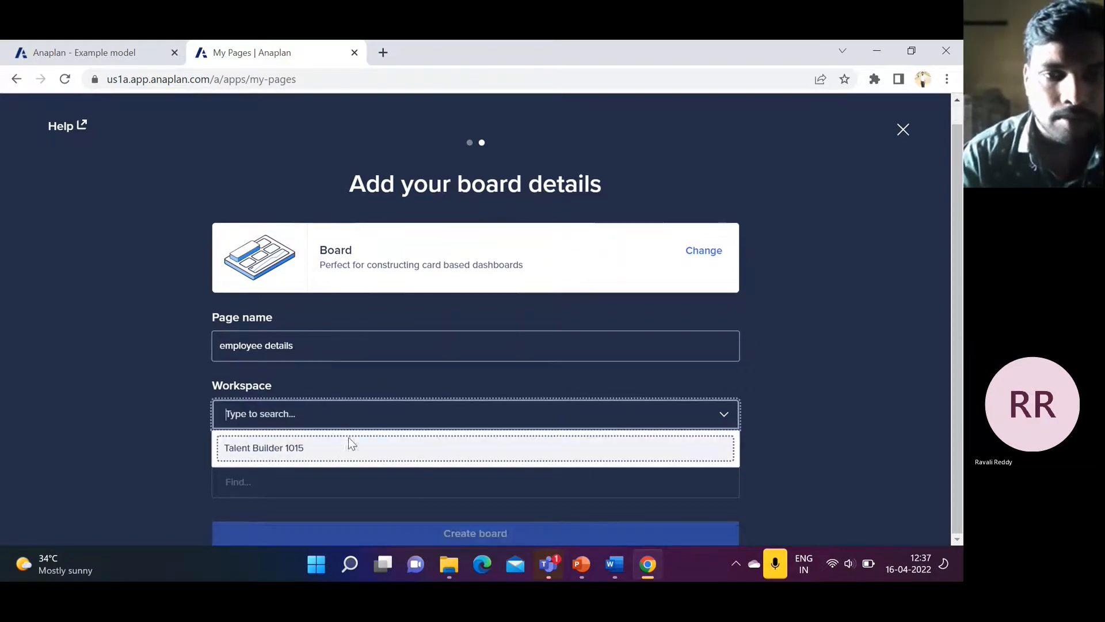
click(348, 441)
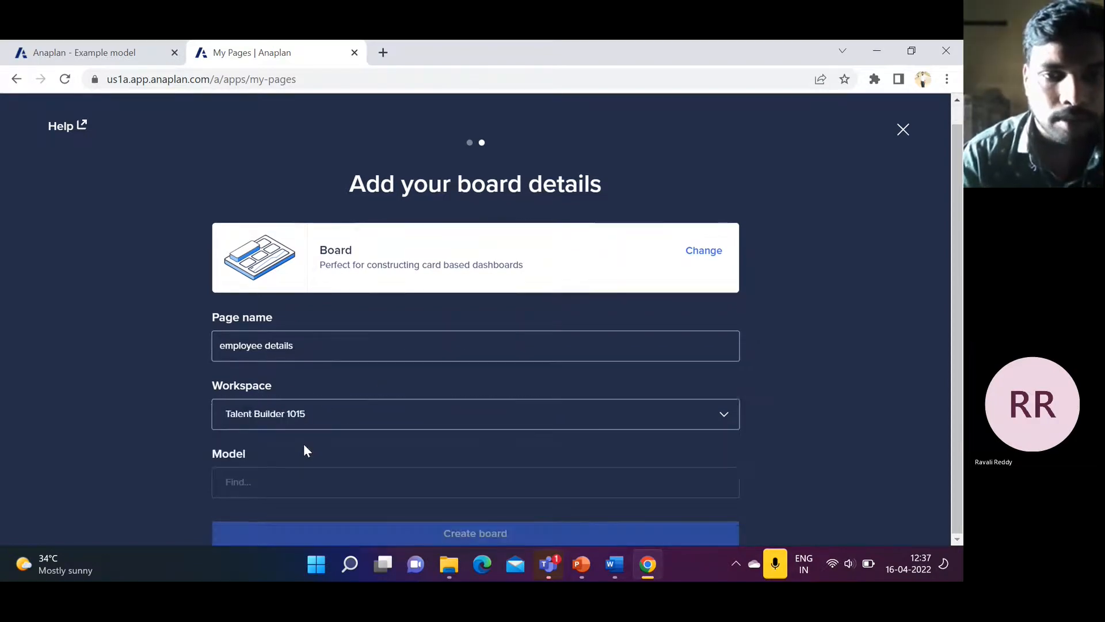
click(361, 484)
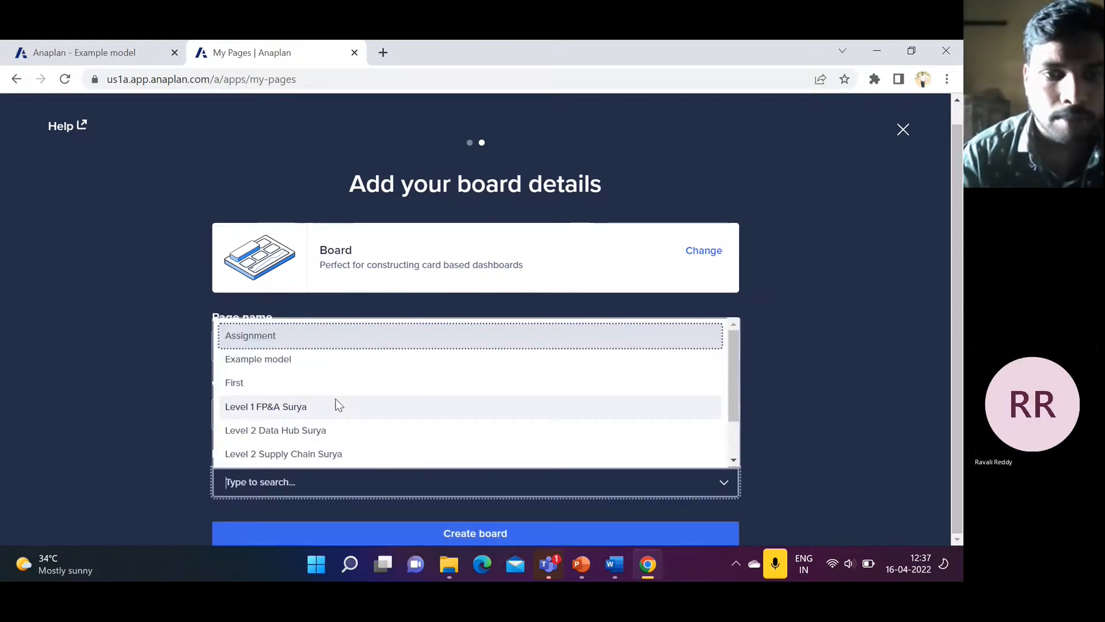
click(294, 359)
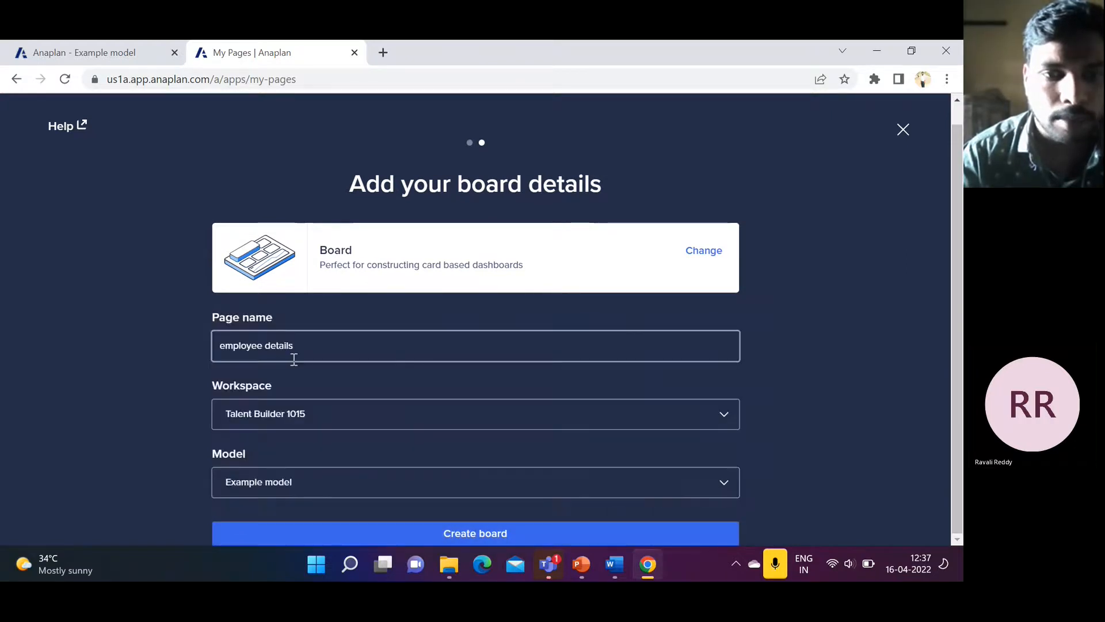
click(468, 534)
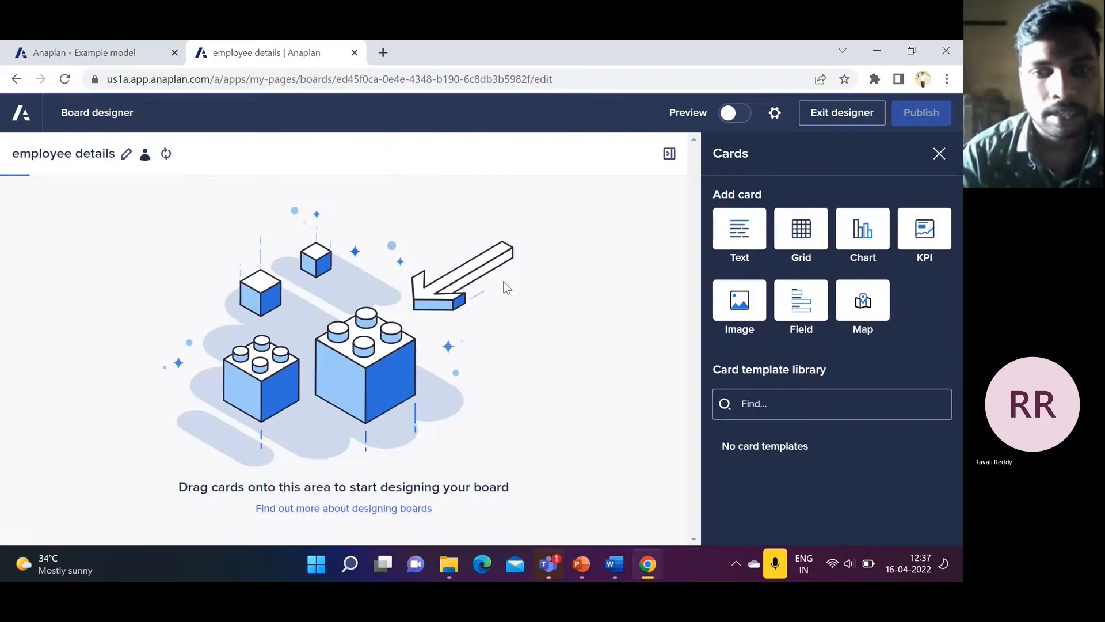
Step: Switch to the Anaplan presentation 11-15 in PowerPoint and review slide 14, Types of cards
mouse_move(583, 561)
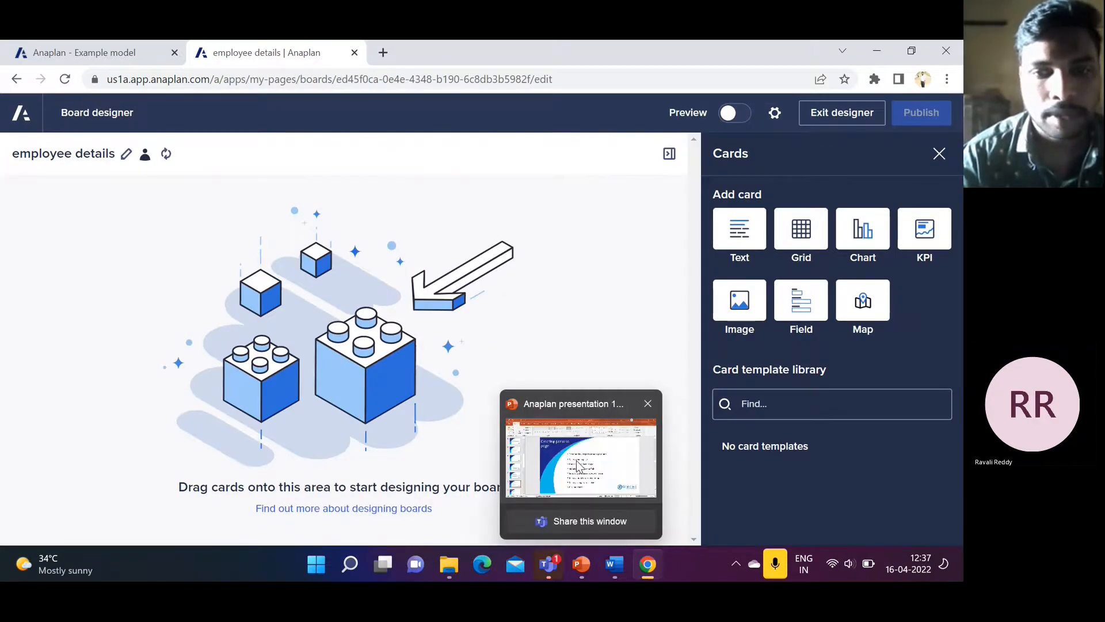
click(578, 464)
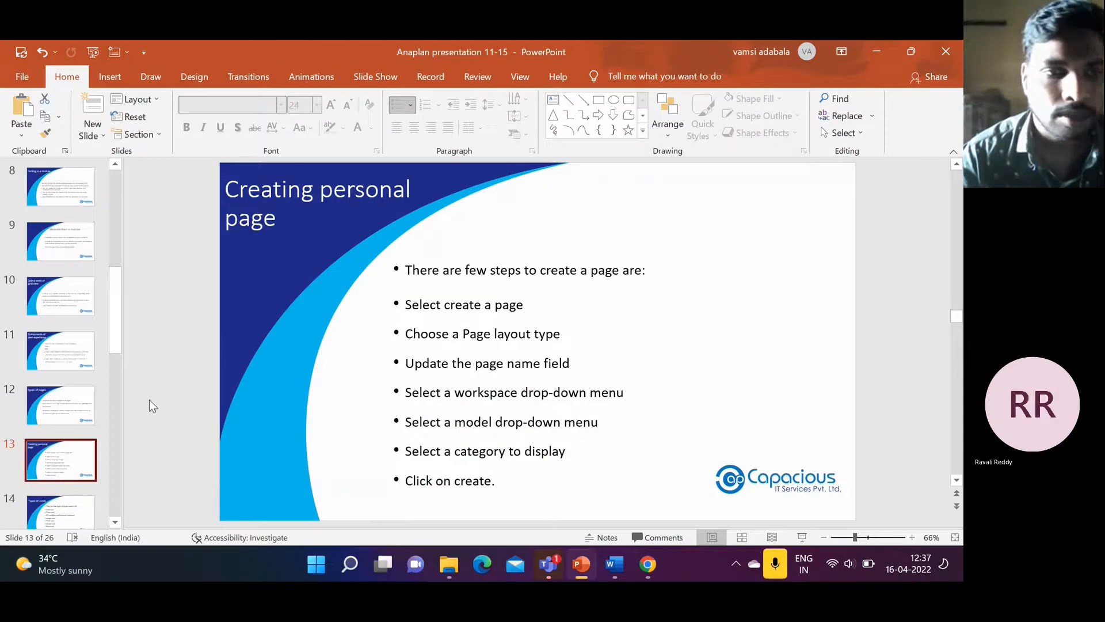
click(60, 508)
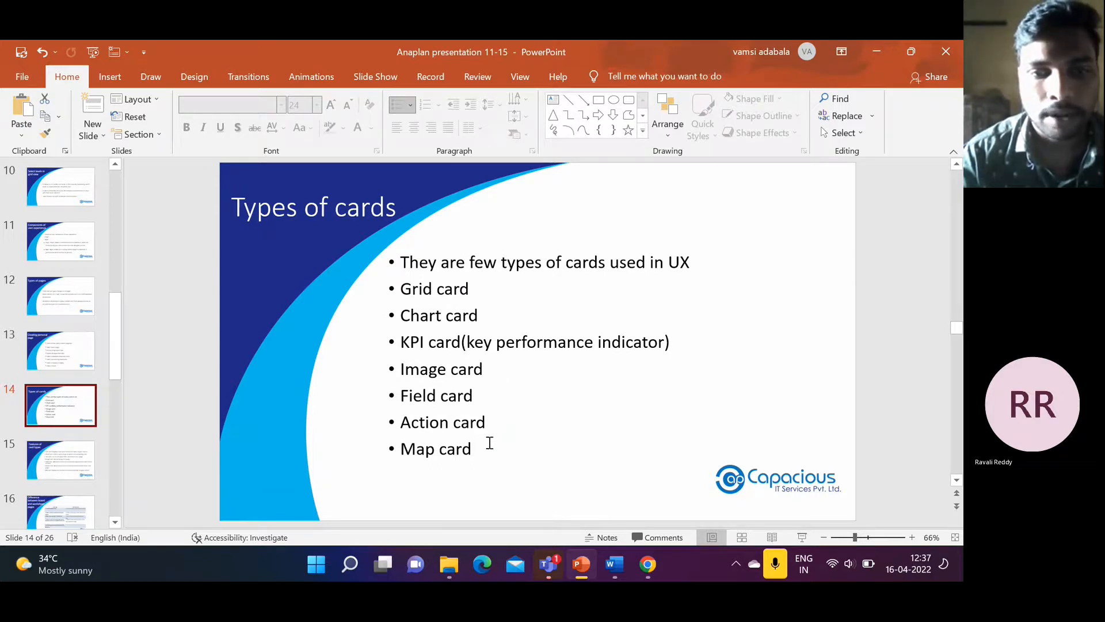
Step: Return to the Anaplan board designer in Chrome and add a Grid card to the empty board
mouse_move(651, 567)
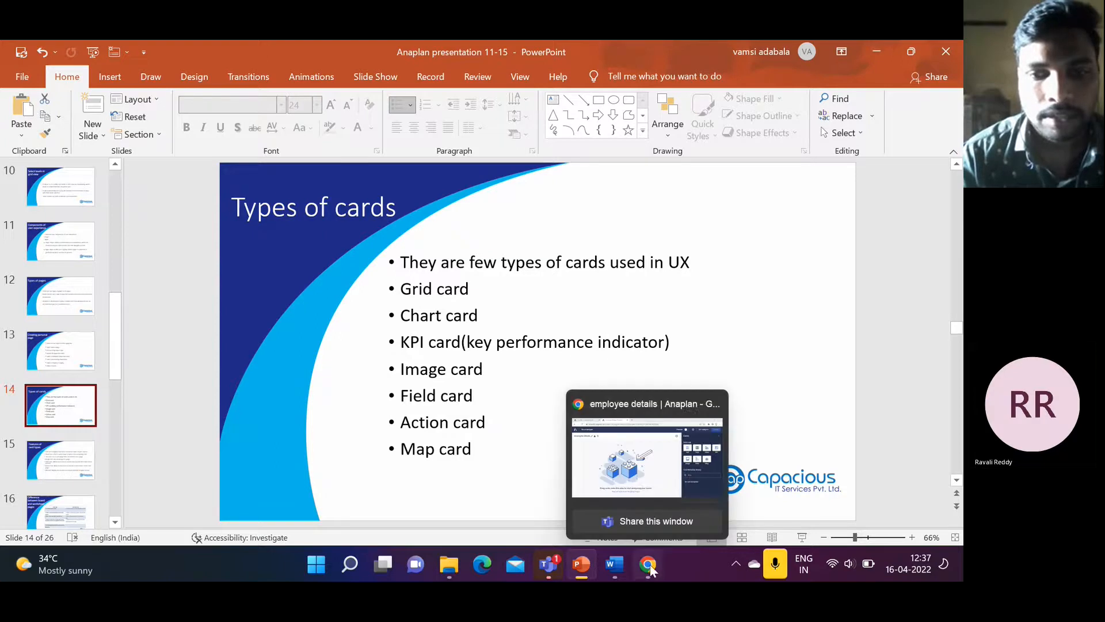
click(609, 407)
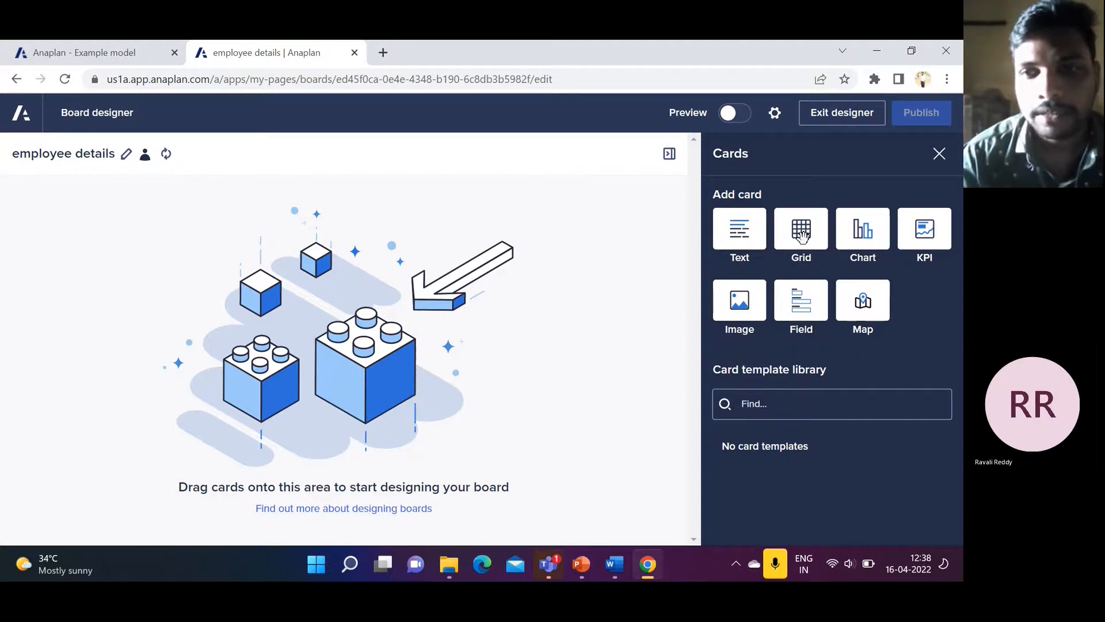
drag(802, 236, 778, 245)
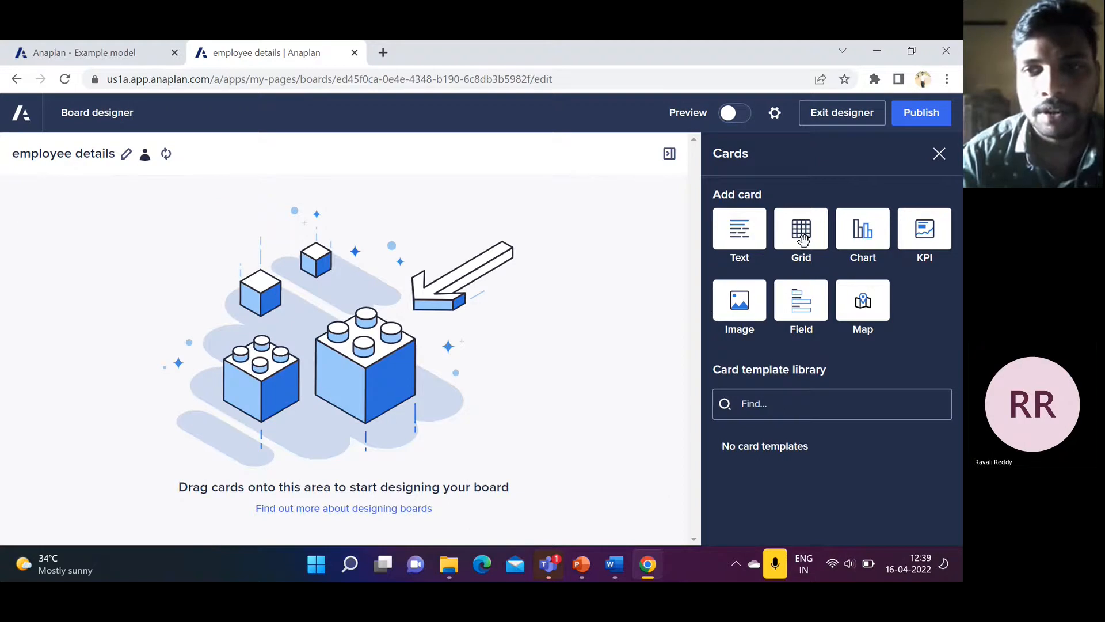
drag(803, 238, 455, 313)
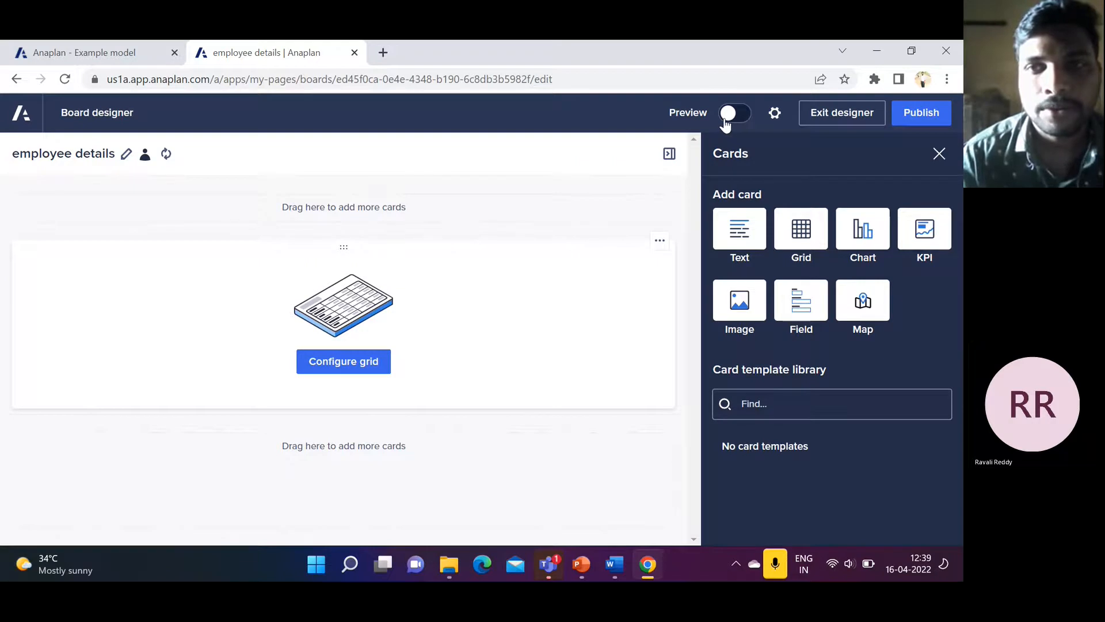
Step: Look through the board's settings options and its page title settings, closing both without making changes
click(773, 117)
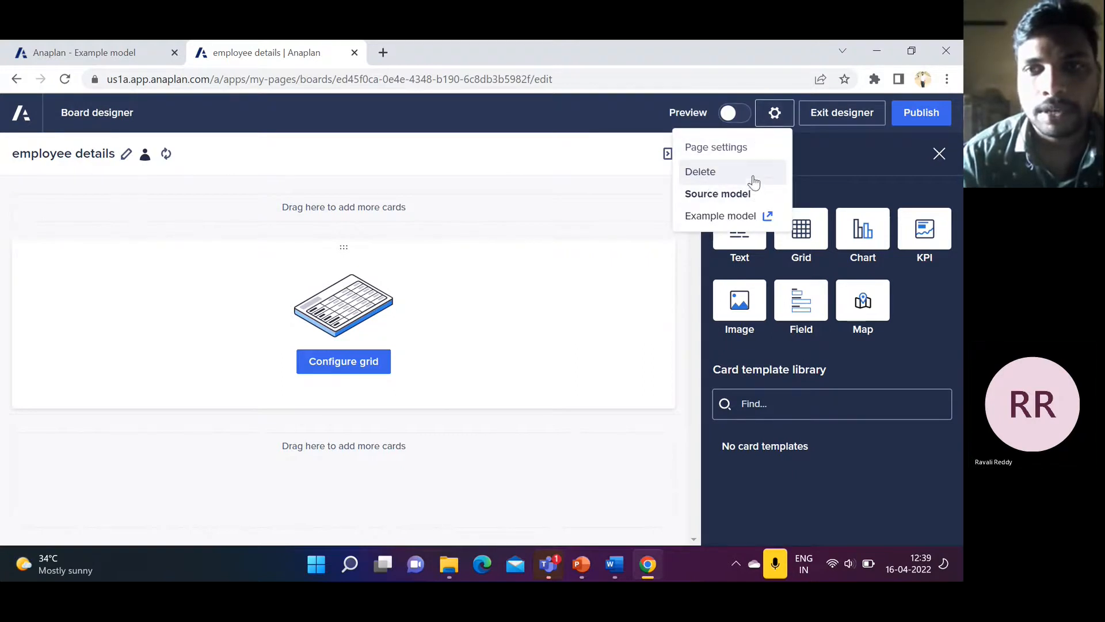
click(810, 160)
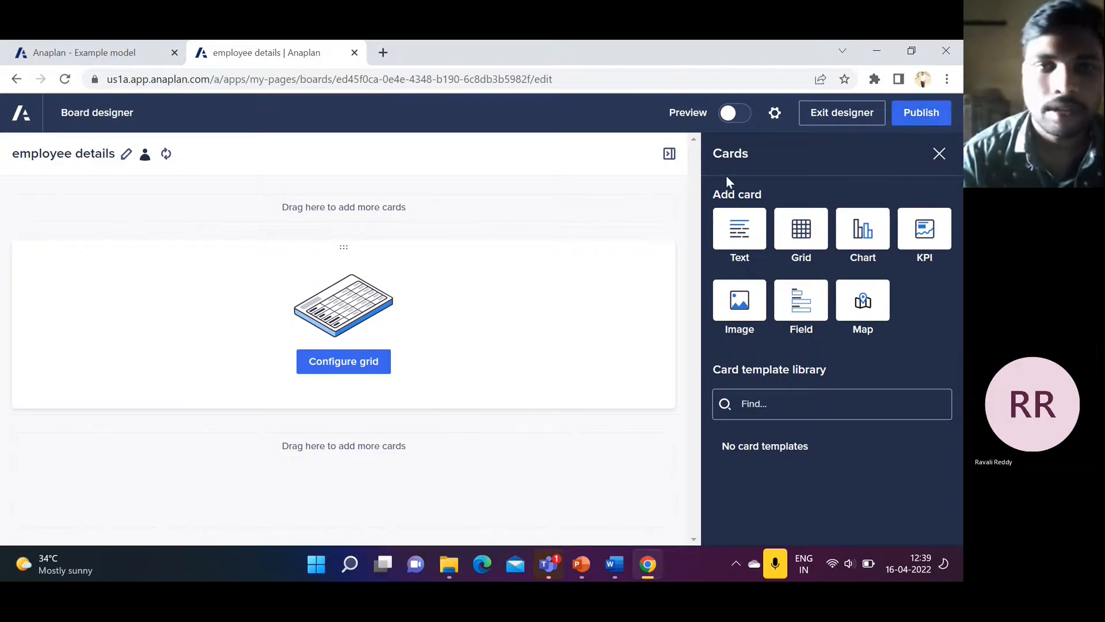
click(127, 154)
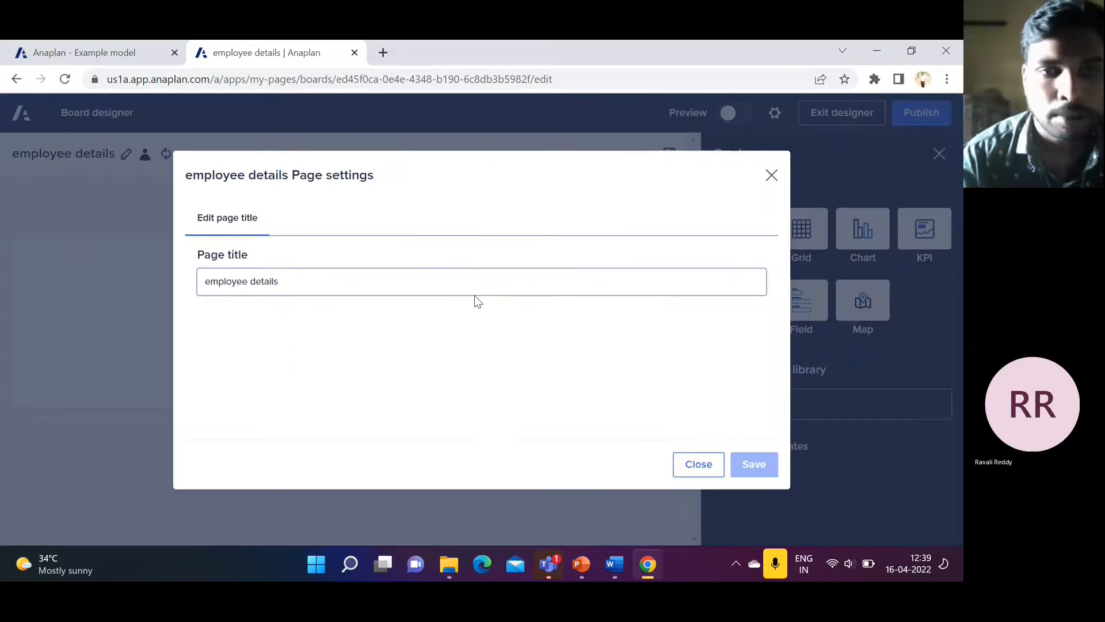
click(772, 174)
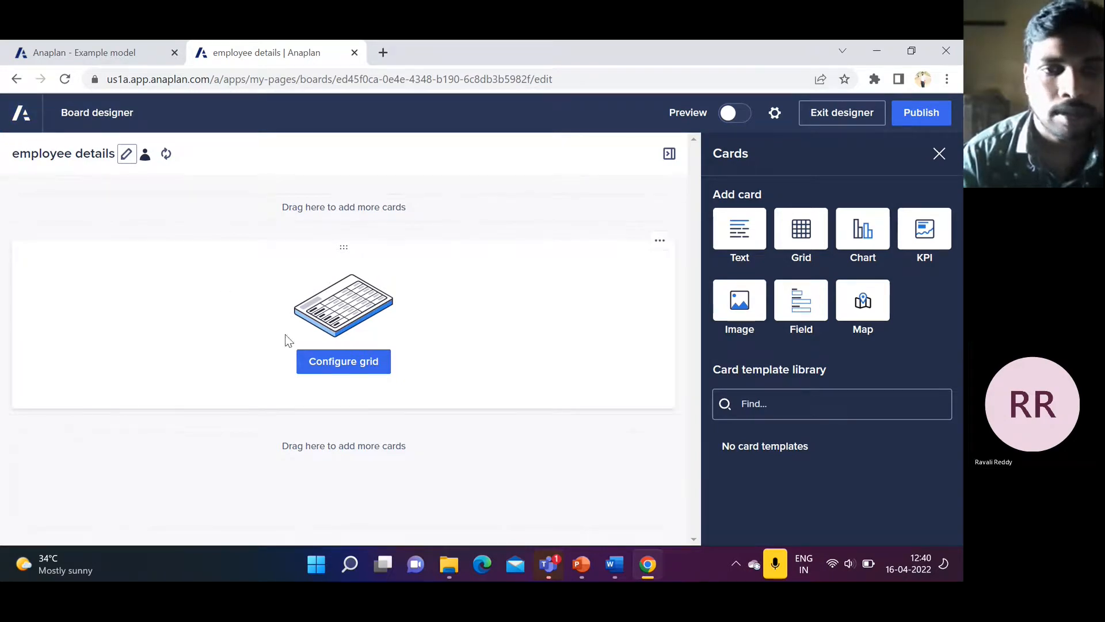
Step: Open the grid card's configuration and set the card title to "Employee"
click(345, 370)
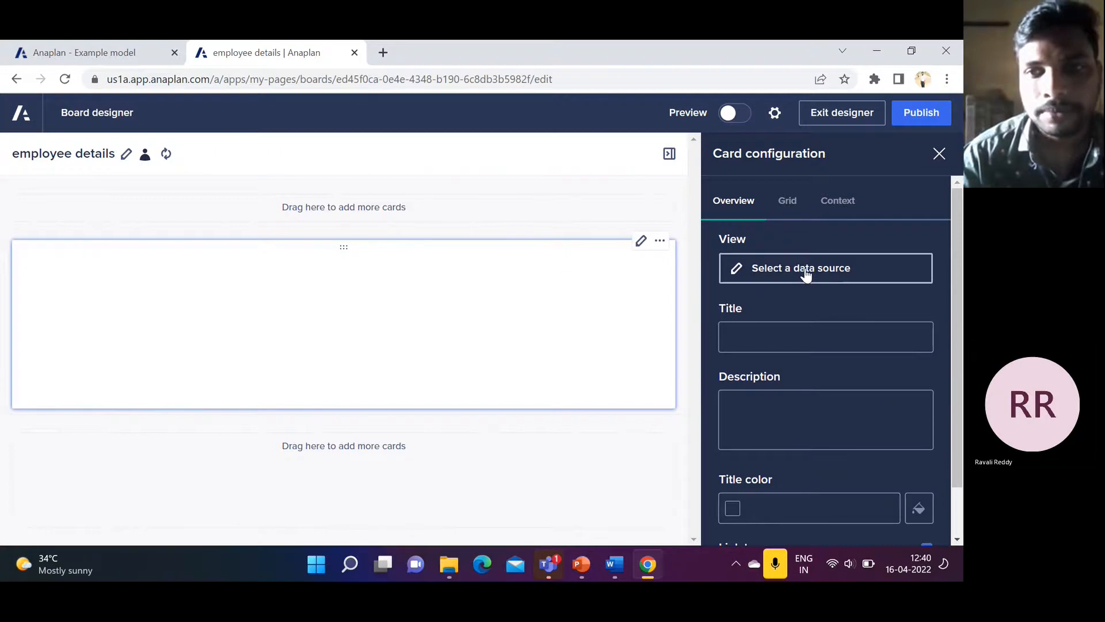
click(775, 339)
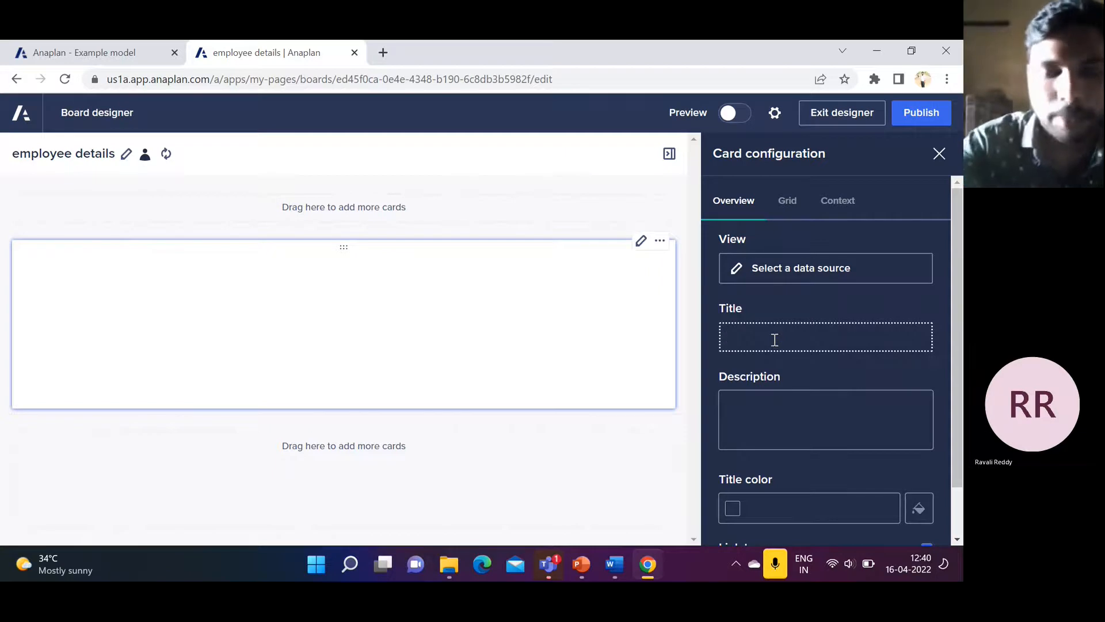
text(e)
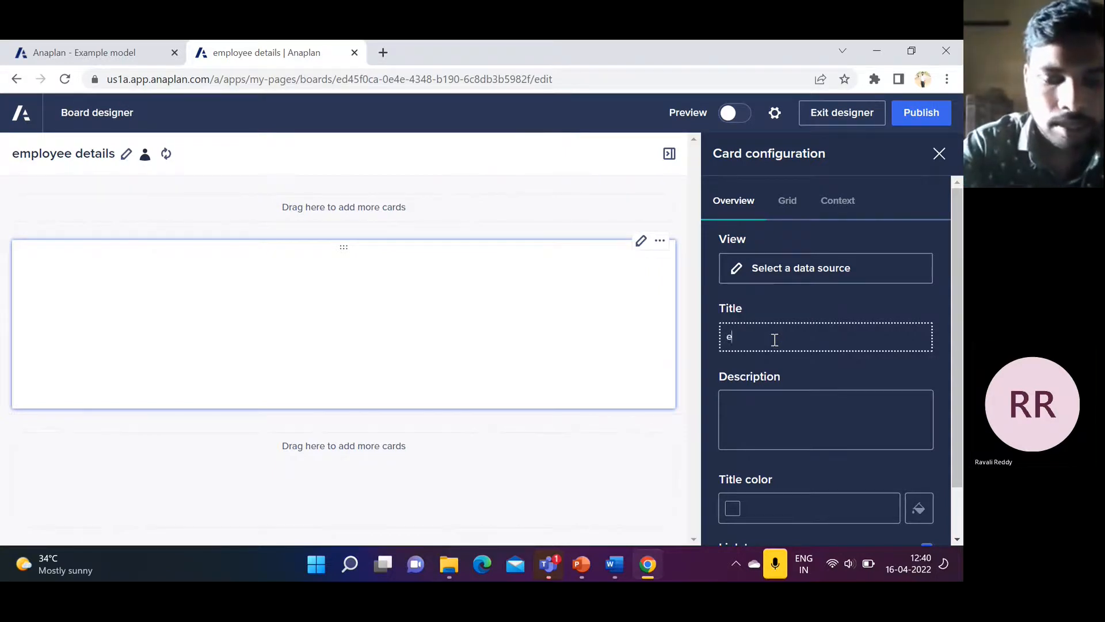
text(mplo)
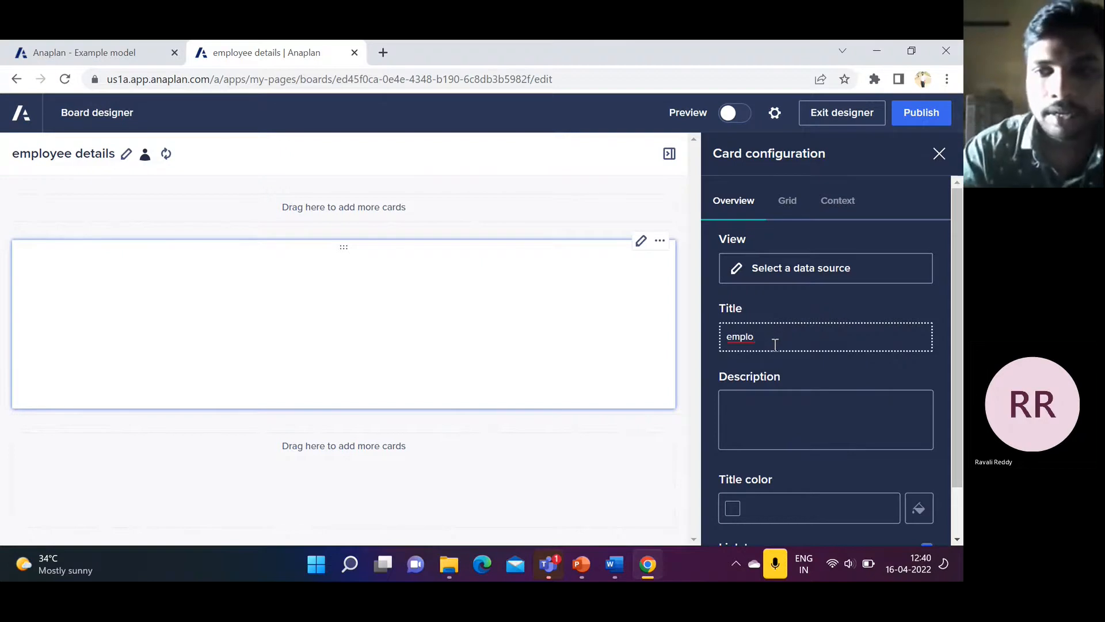
key(BackSpace)
key(BackSpace)
key(BackSpace)
key(BackSpace)
key(BackSpace)
text(E)
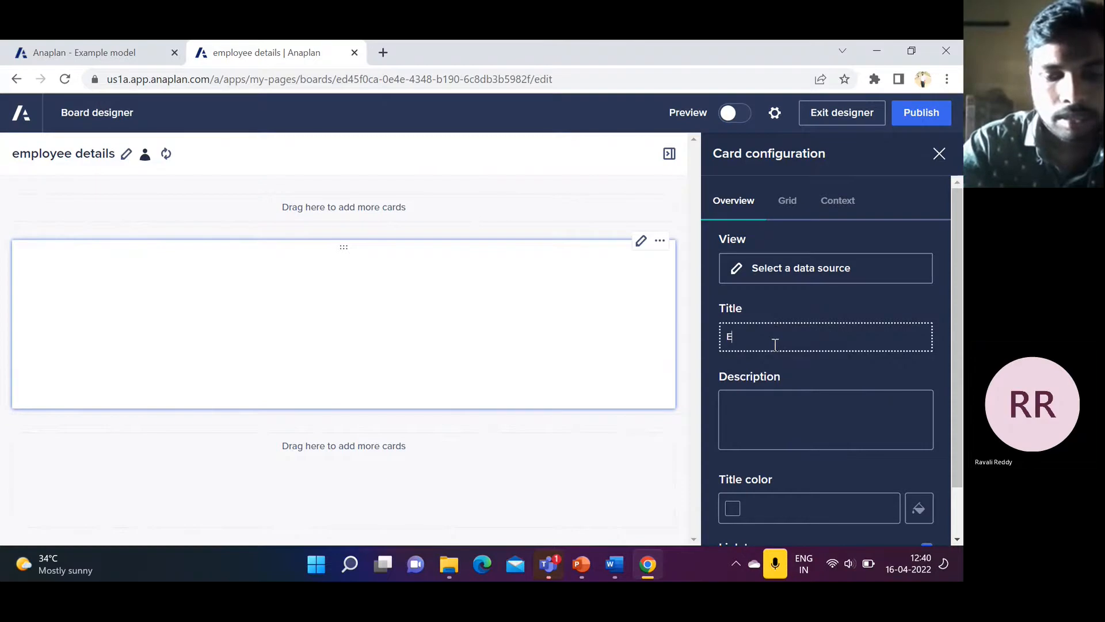
text(mm)
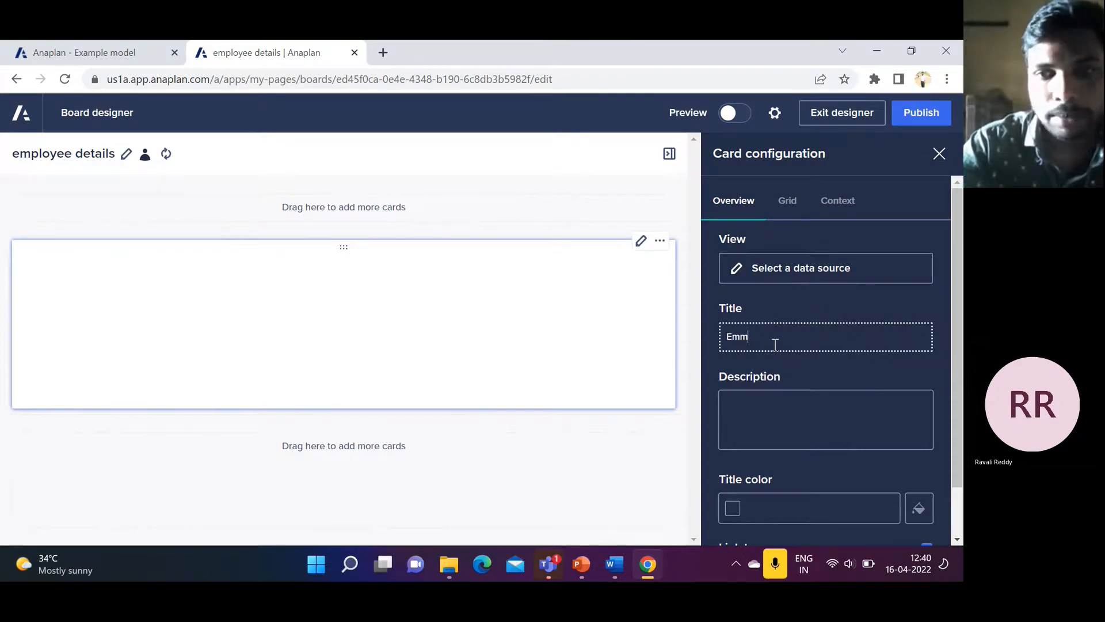
key(BackSpace)
key(BackSpace)
text(mployee)
click(796, 357)
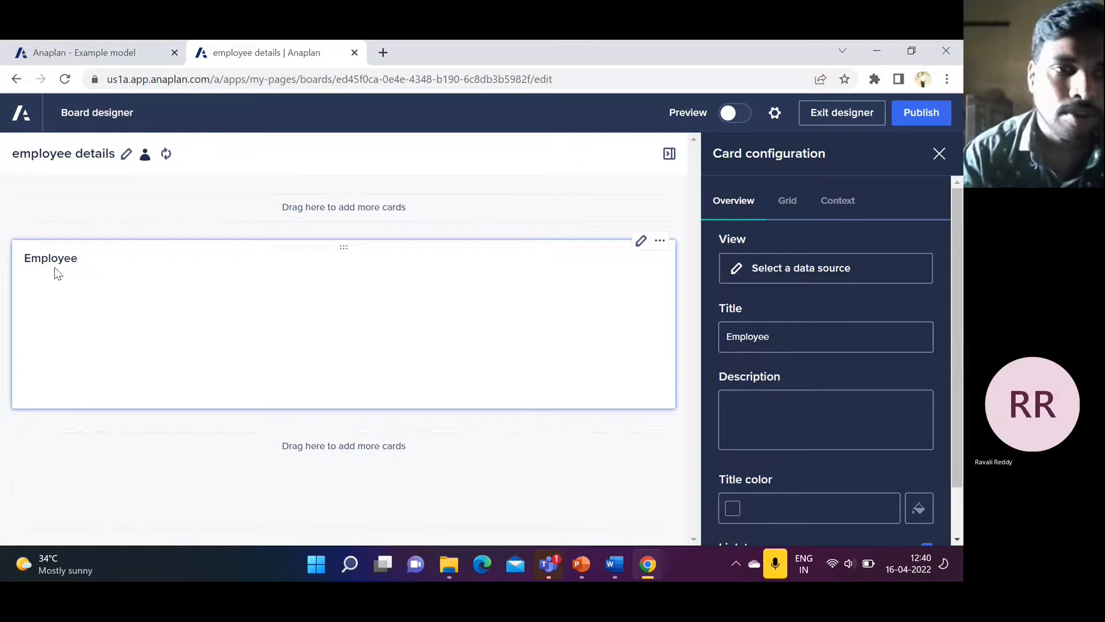
Step: Leave the card description empty and set the Employee card's title color to #413EA7
click(750, 393)
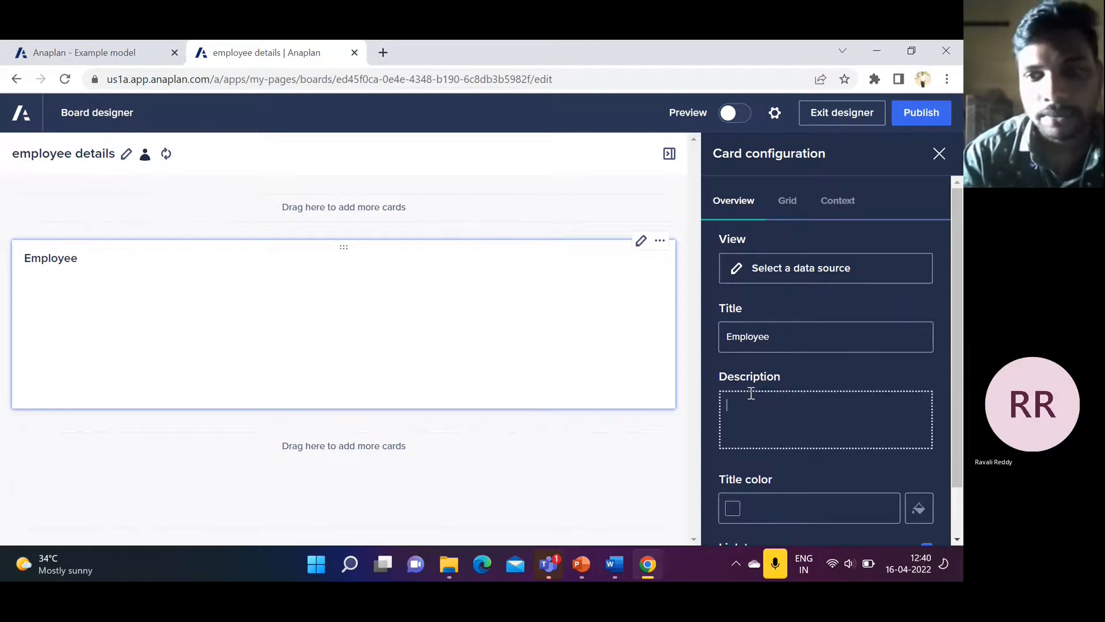
scroll(750, 391, down, 1)
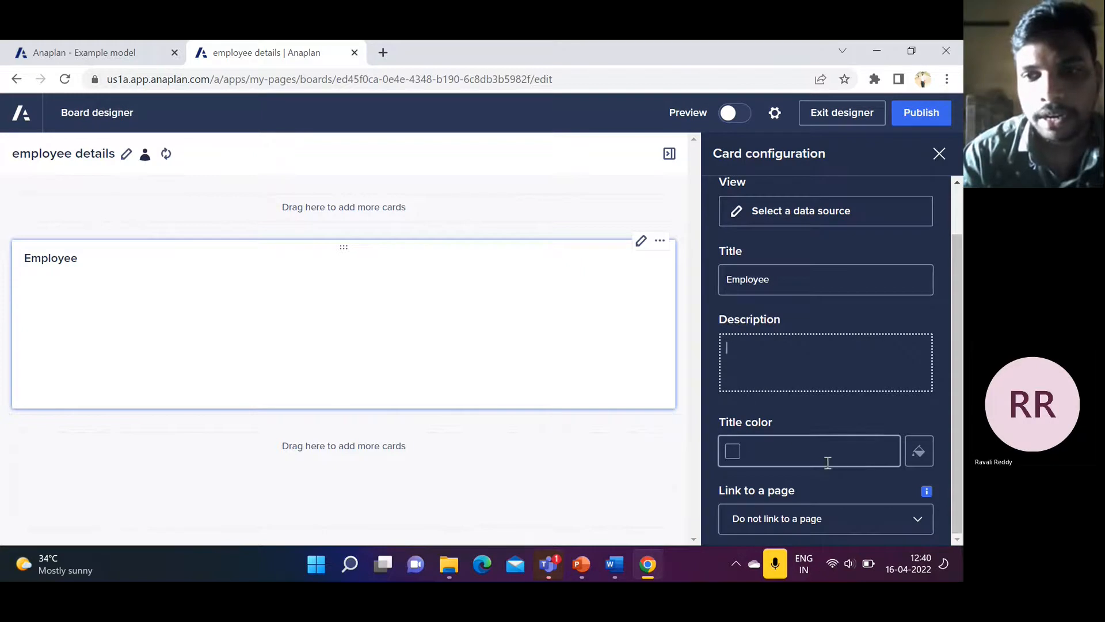
click(921, 455)
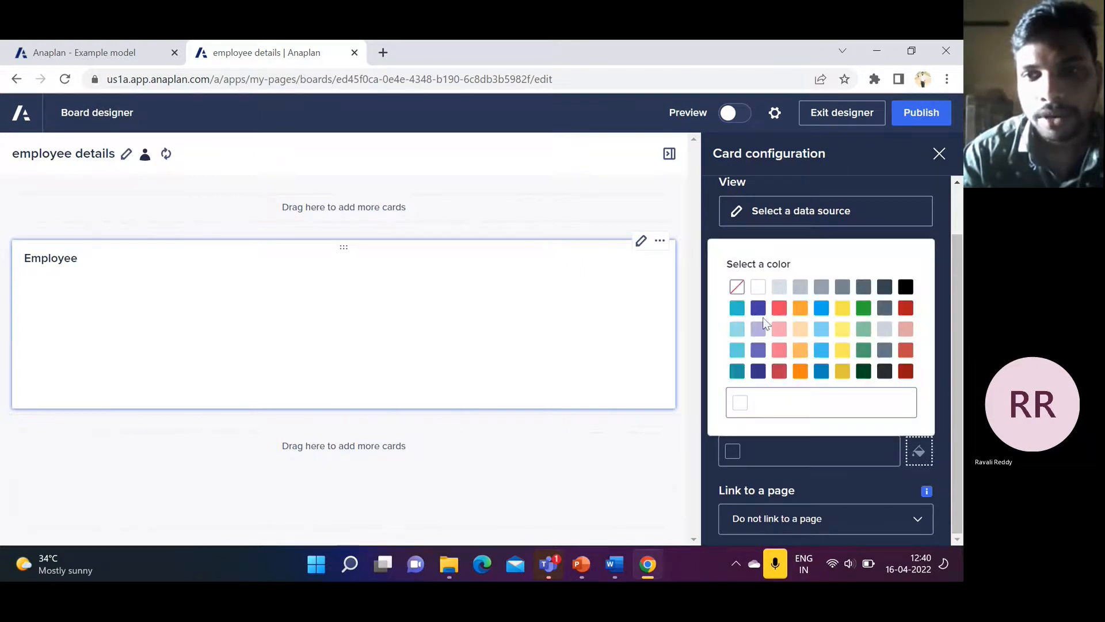
click(757, 309)
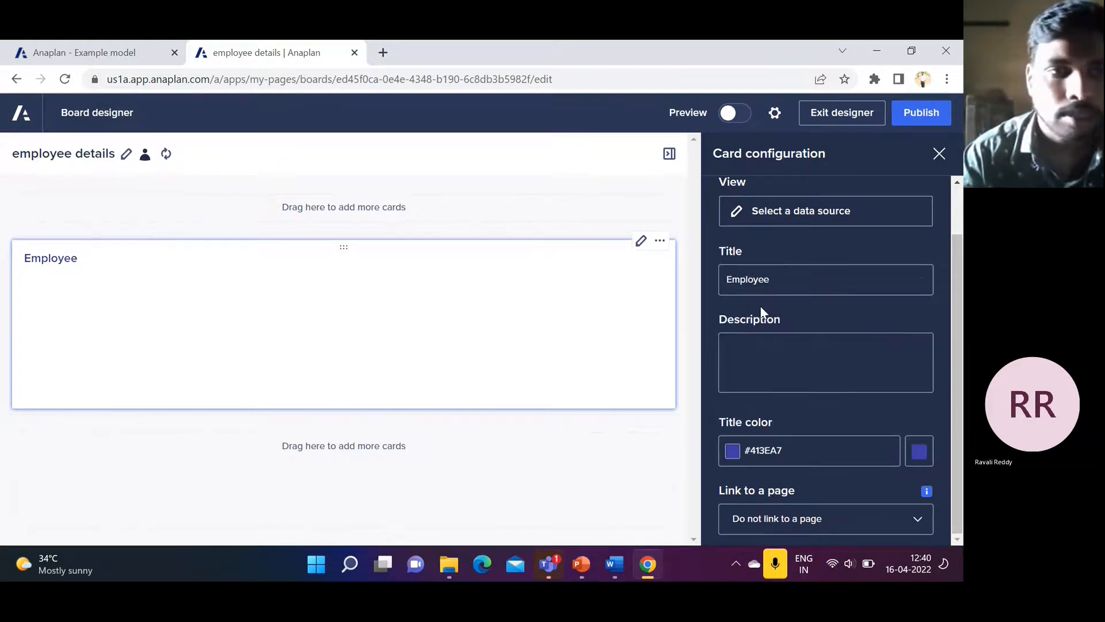
Step: Try #FFFFFF as the Employee card's title color, and replace it with the no-color option
scroll(859, 433, up, 1)
scroll(860, 433, down, 1)
click(921, 456)
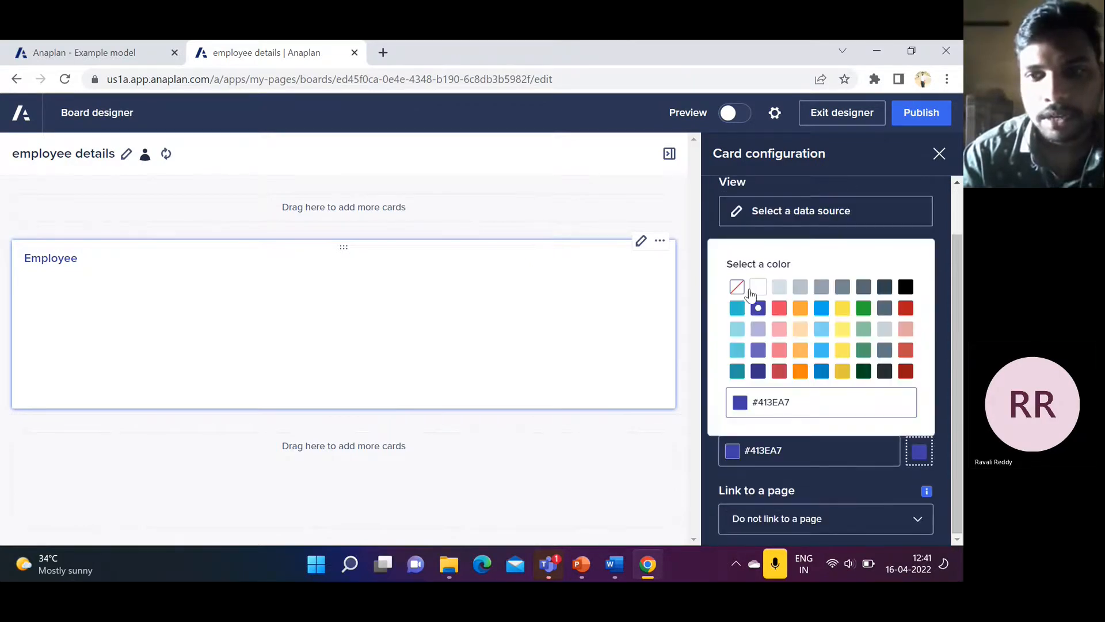
click(758, 288)
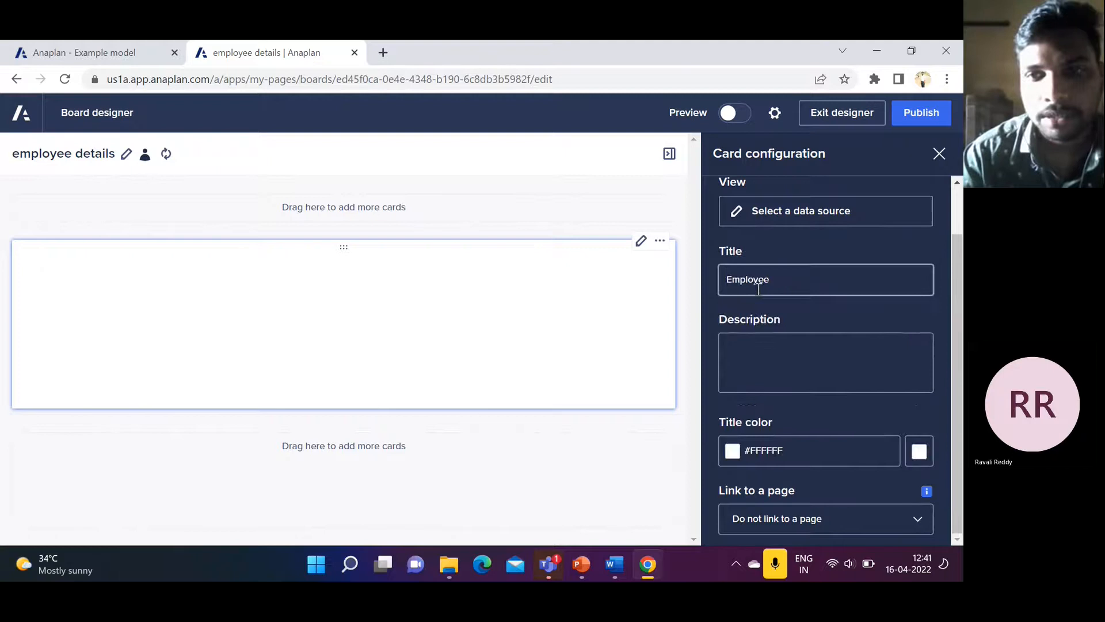
click(920, 453)
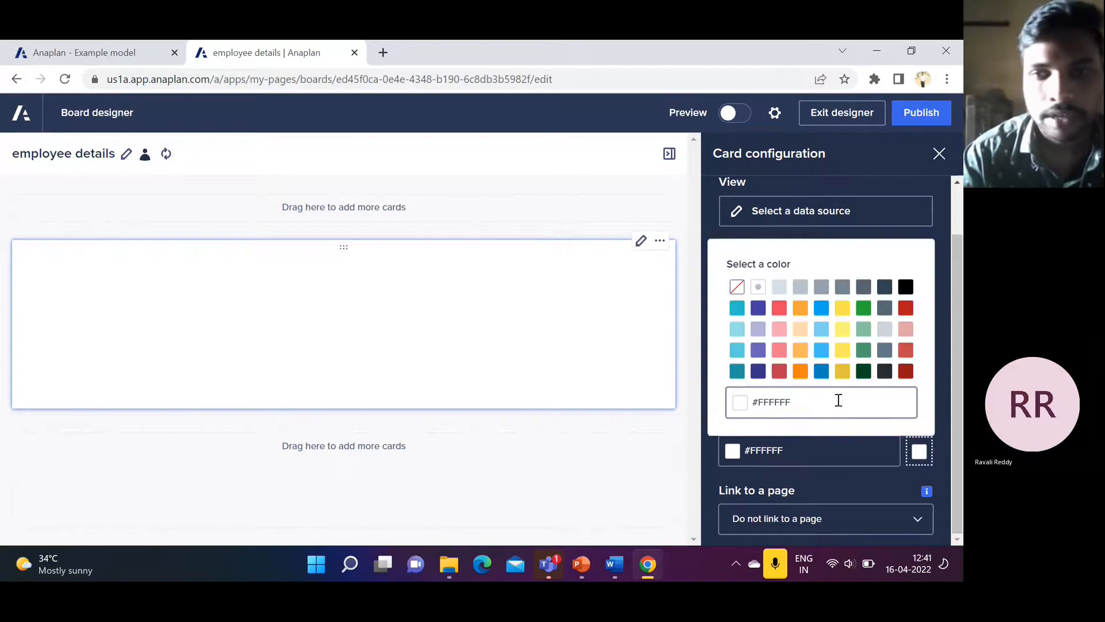
click(738, 292)
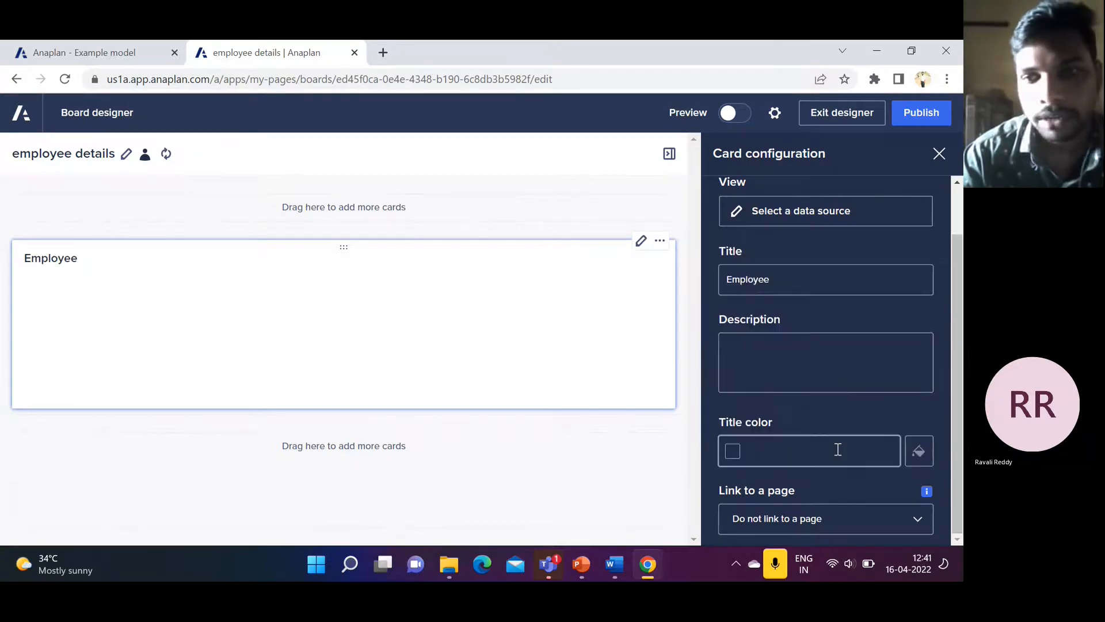
scroll(838, 449, up, 1)
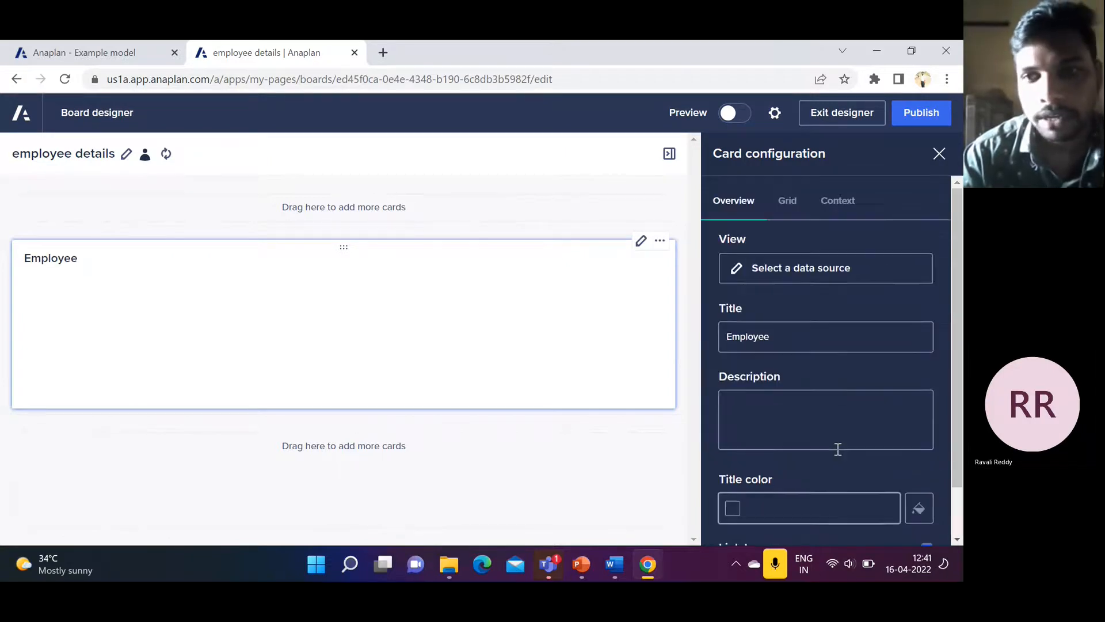
Step: Open the Employee card's data source selection and compare the available custom views with the module views
double_click(793, 200)
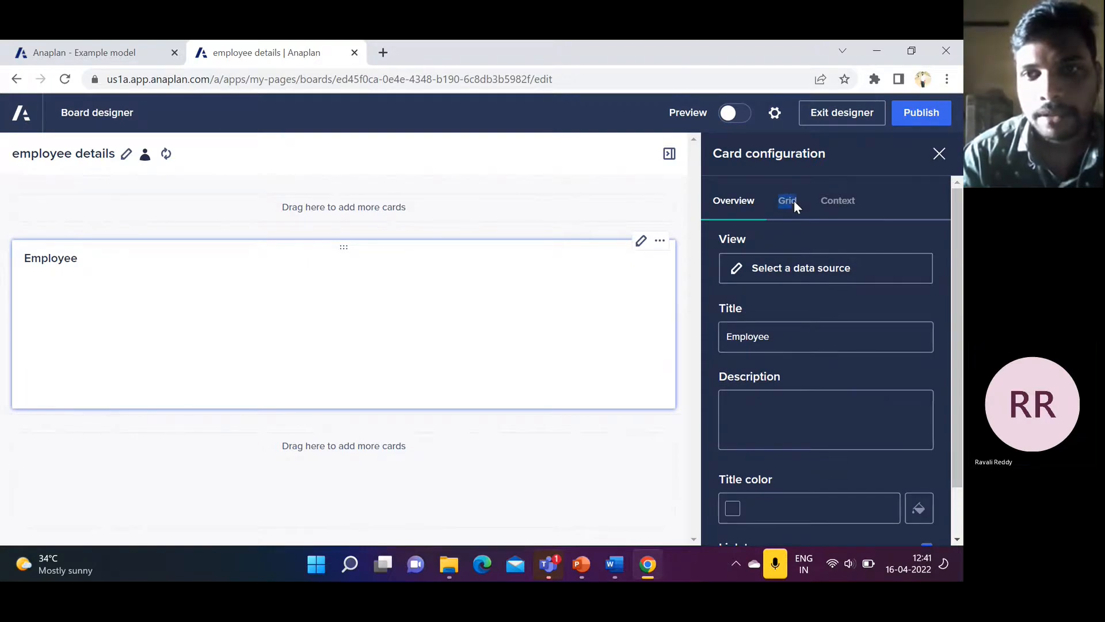
click(861, 264)
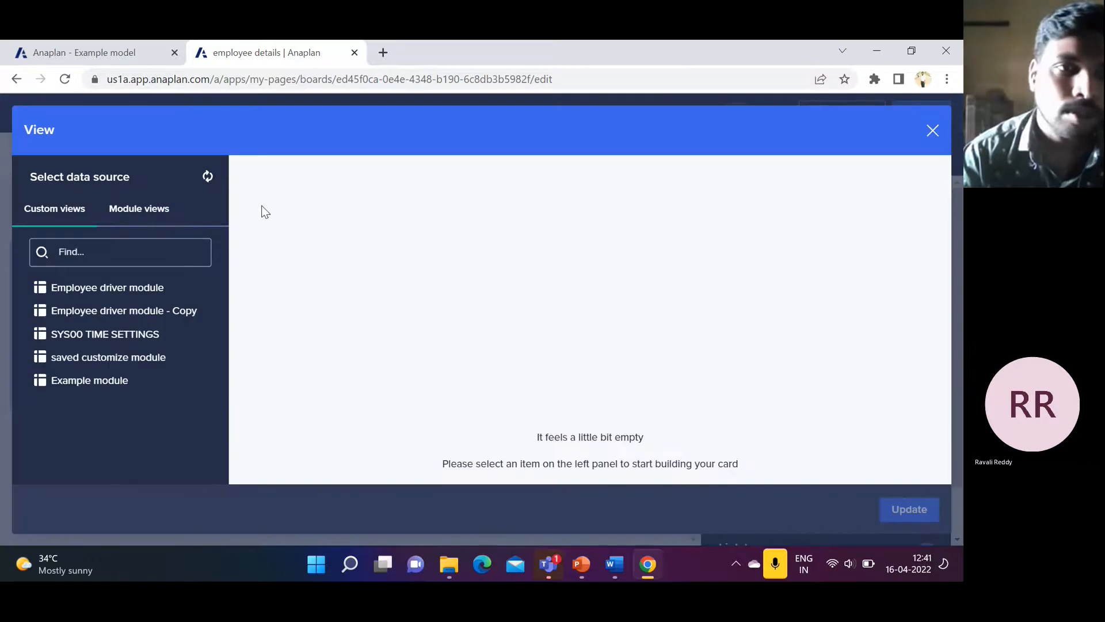
click(128, 216)
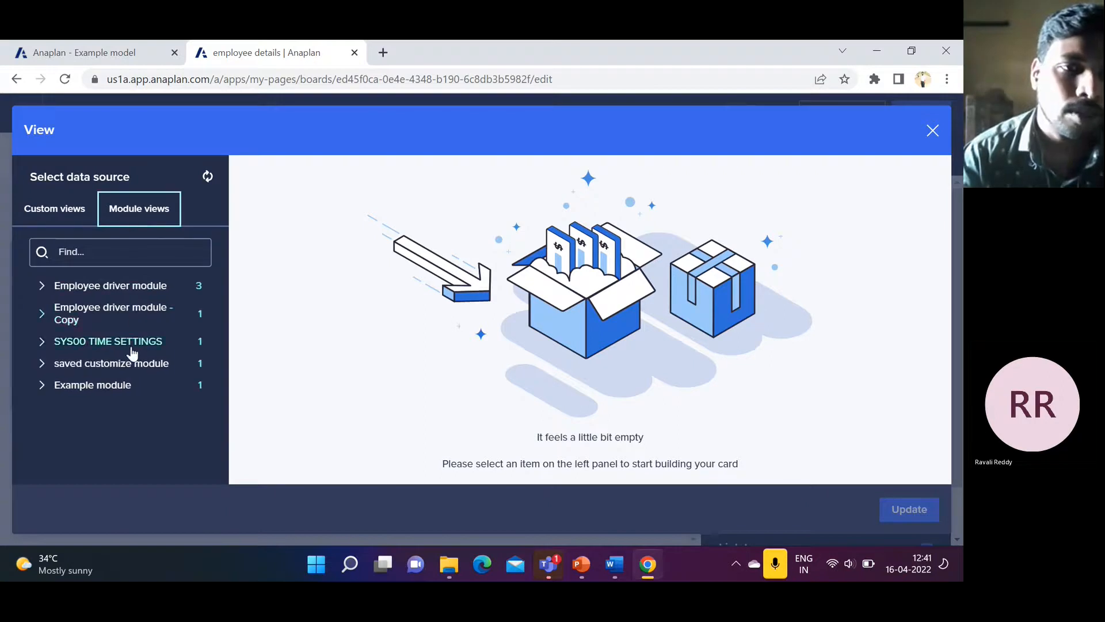
click(67, 224)
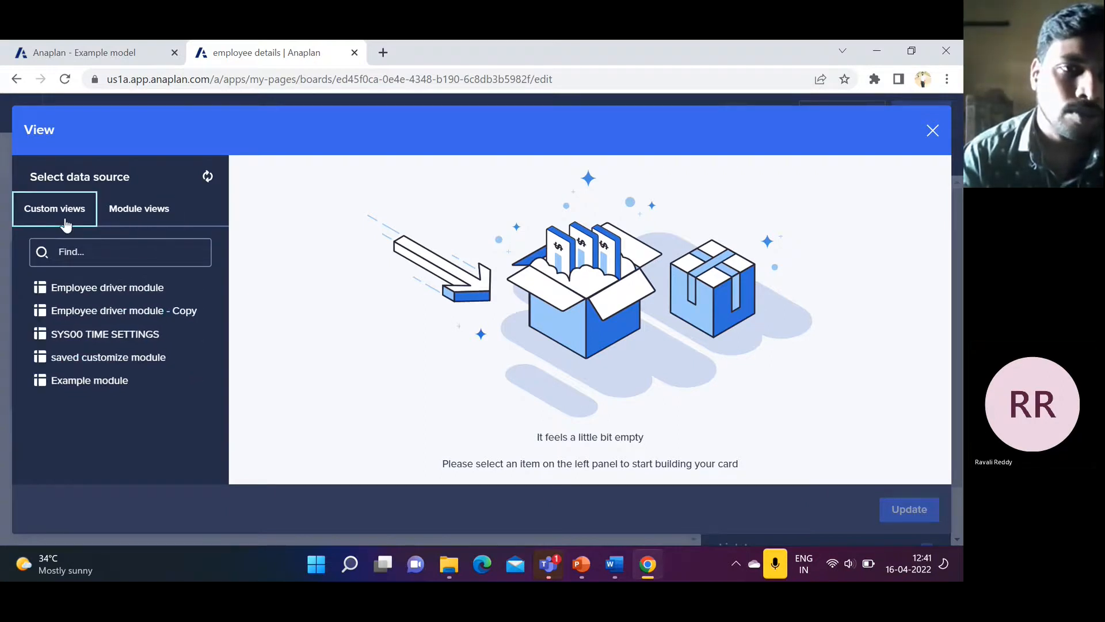
click(122, 224)
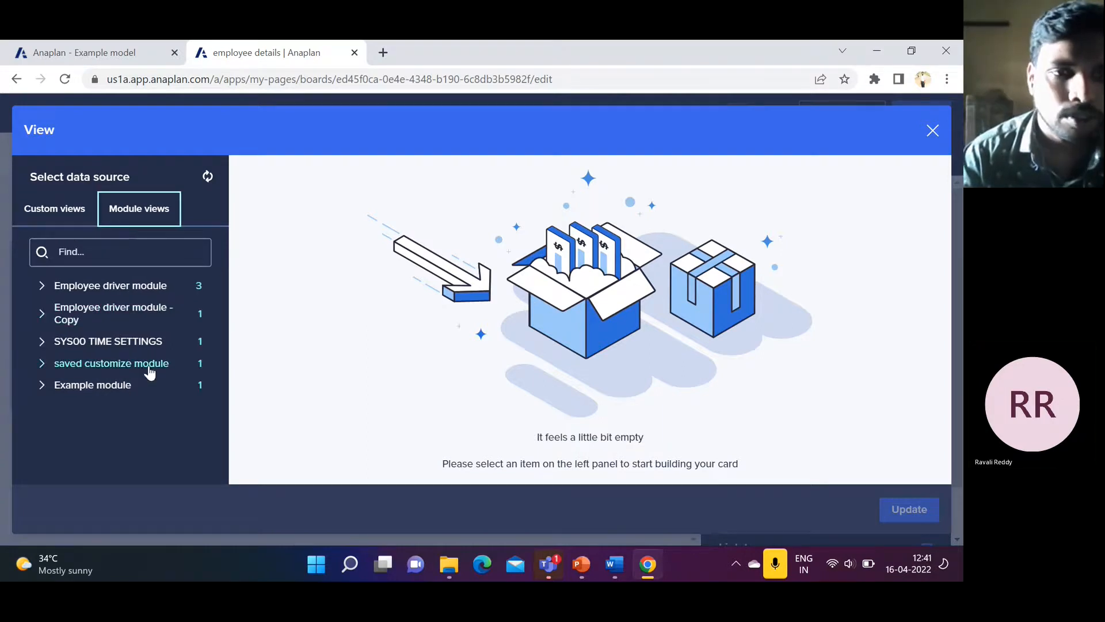
Step: Switch to the Example model, open Employee driver module and open its Employee driver module view from the saved views
click(129, 57)
click(64, 140)
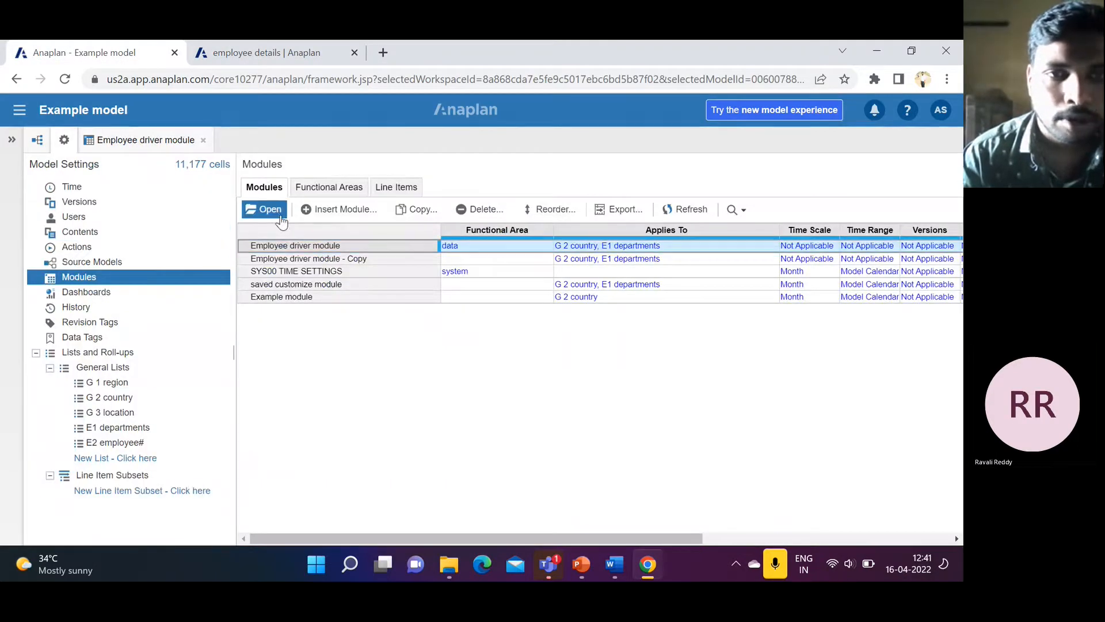
click(280, 213)
click(52, 166)
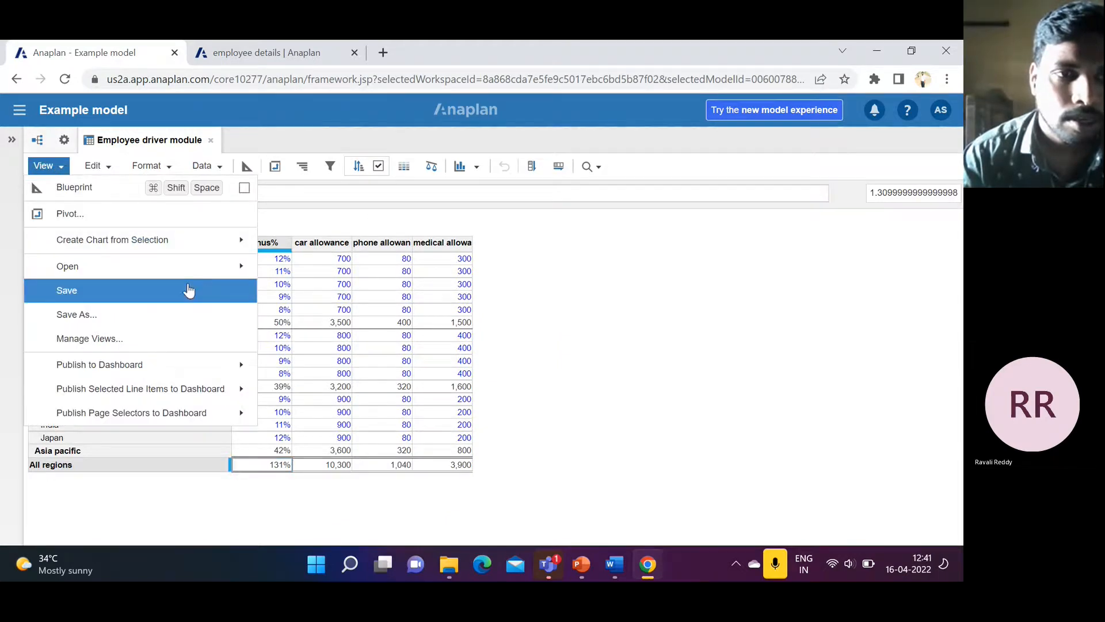
mouse_move(221, 266)
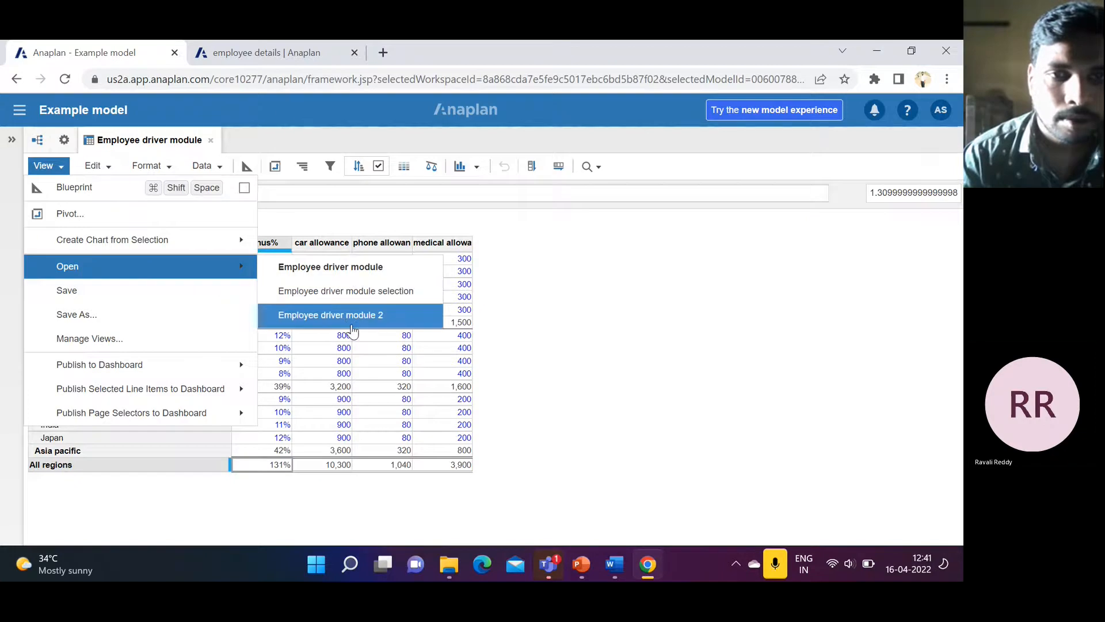
click(397, 266)
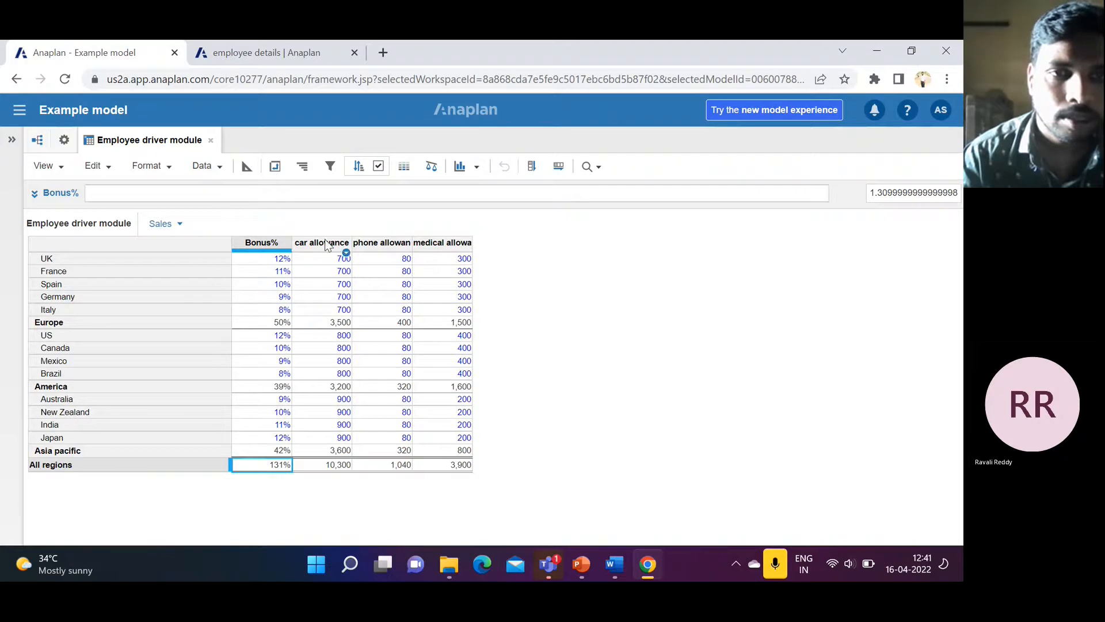
Step: Show only the Bonus% and car allowance columns in the Employee driver module grid
click(243, 242)
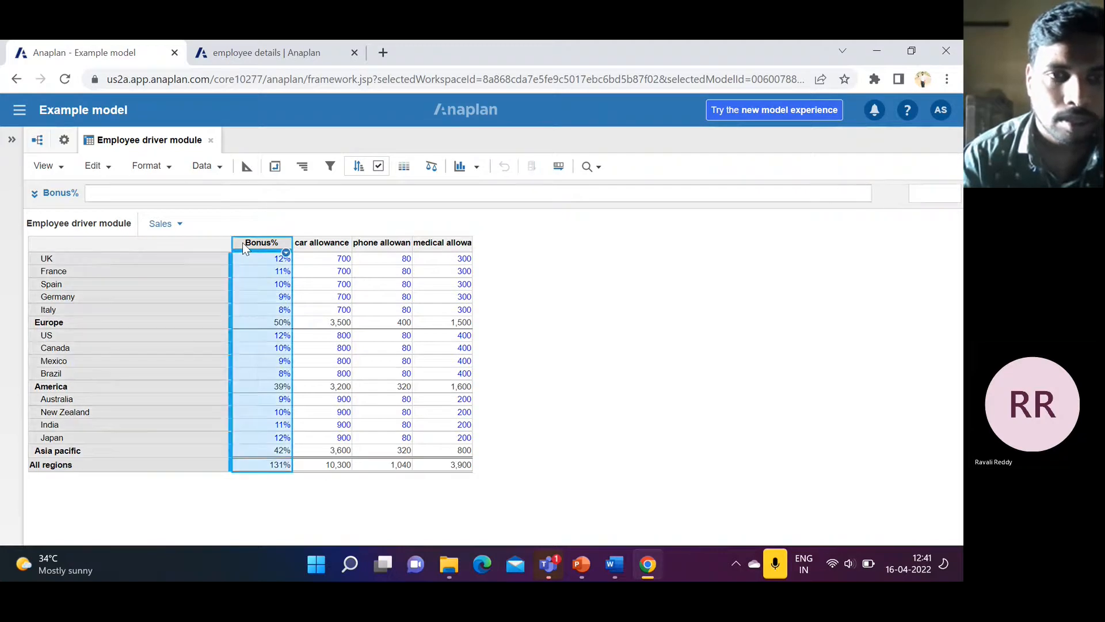
shift+click(322, 239)
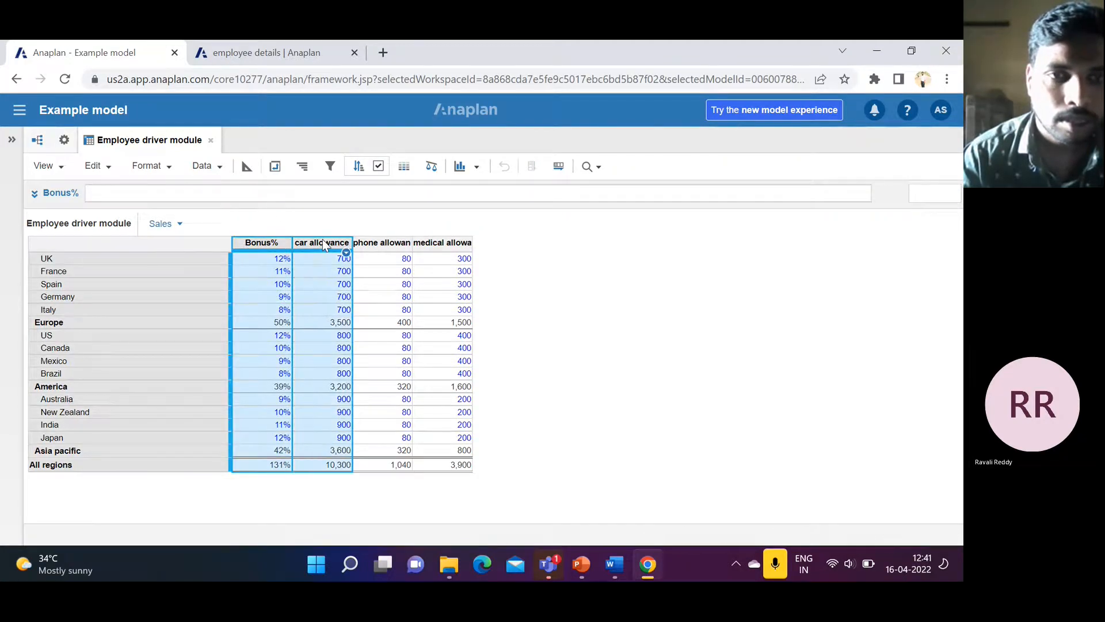
click(151, 167)
click(183, 209)
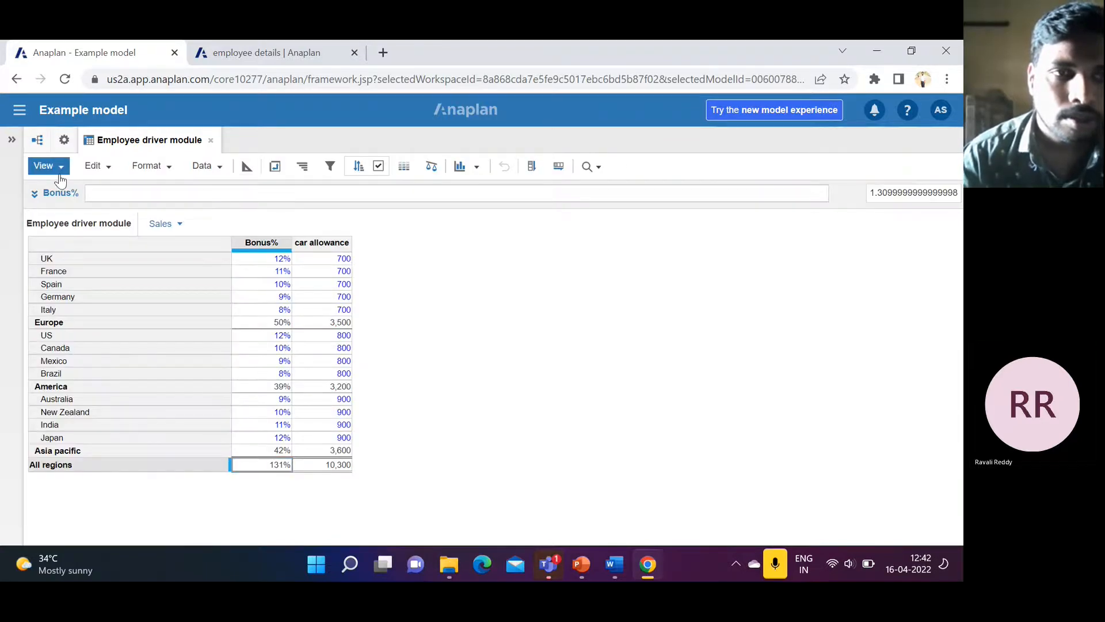
Step: Save the filtered grid as a new view named "Employee driver module ux", always opening on the current page
click(61, 166)
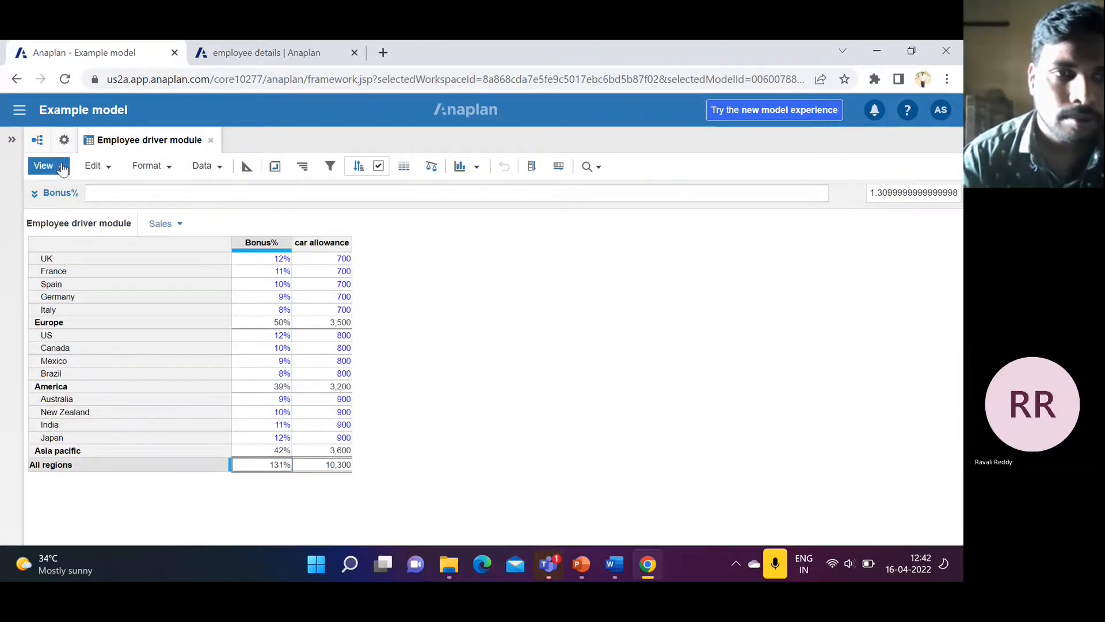
mouse_move(130, 267)
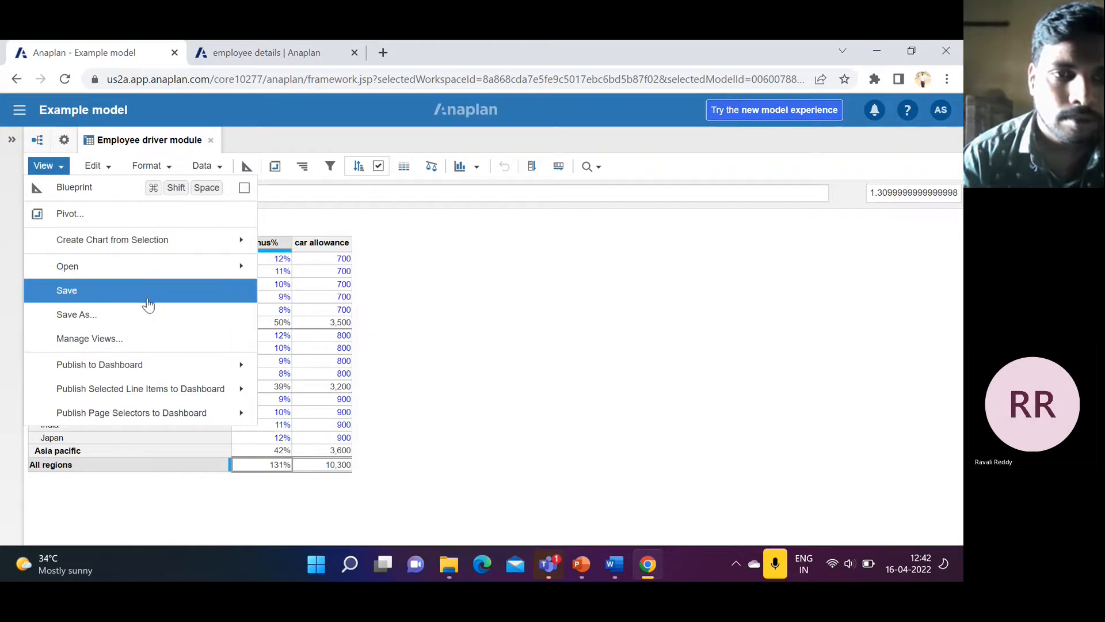
click(148, 303)
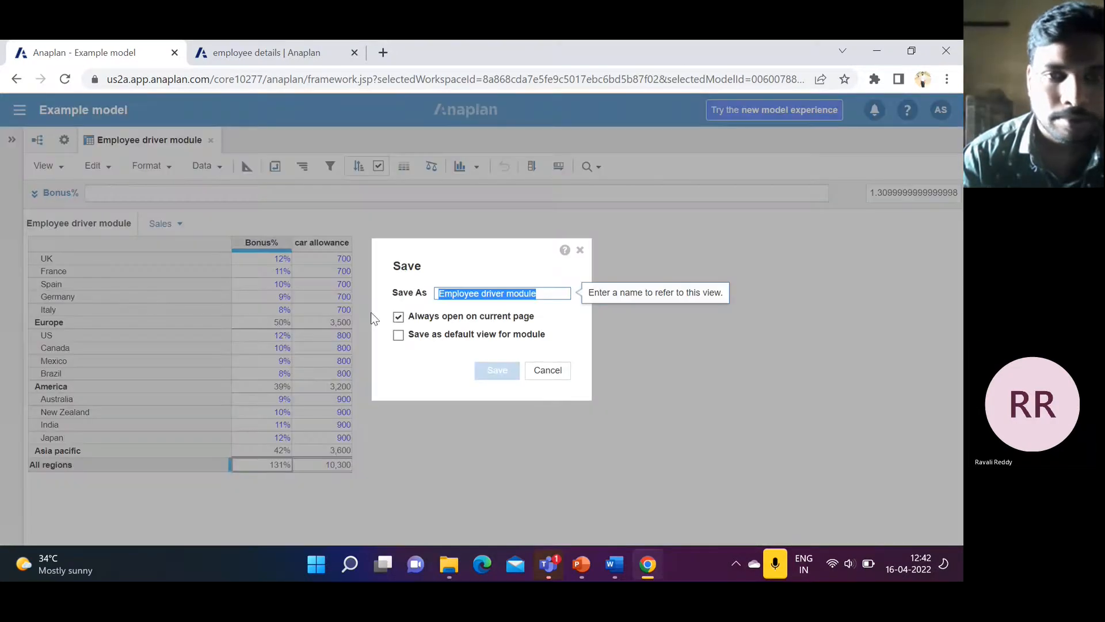
click(544, 296)
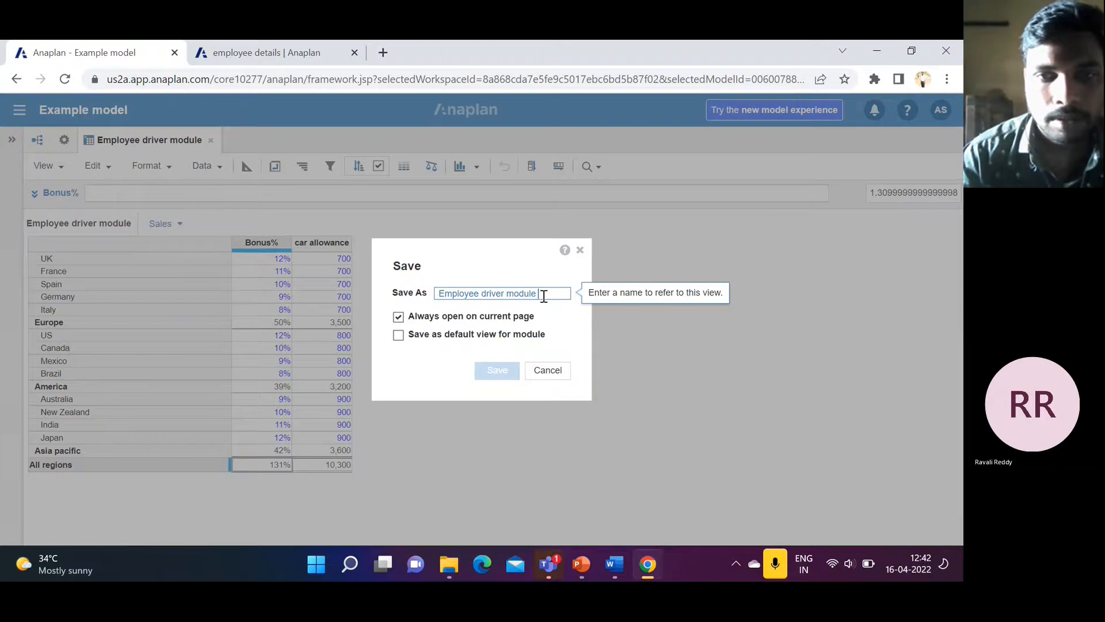
text(u)
text(p)
click(493, 372)
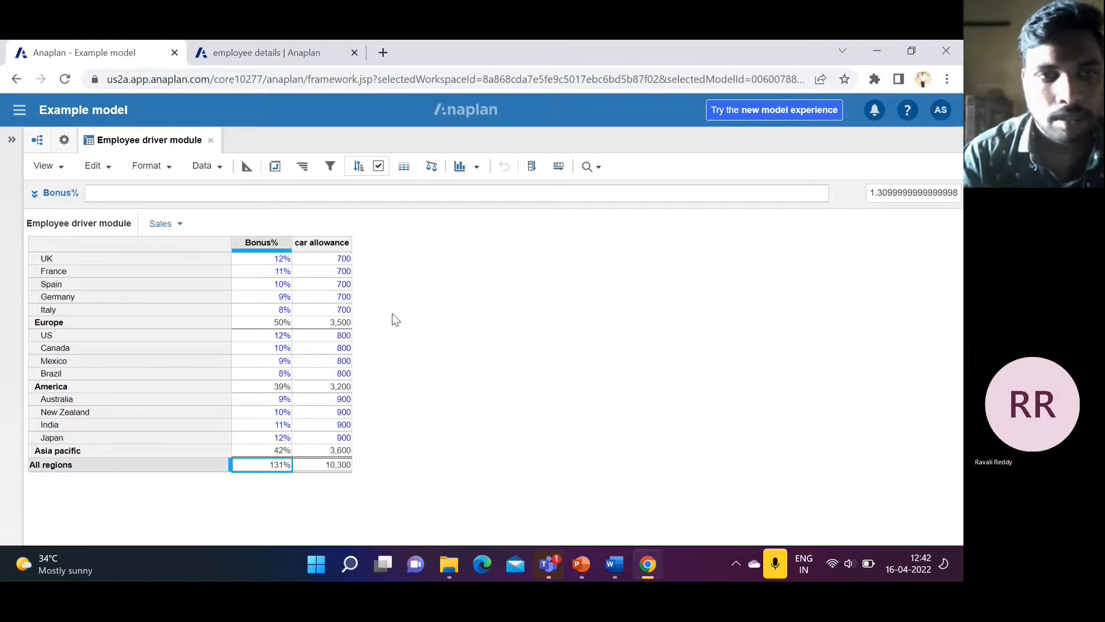
Step: Look over the view options of Employee driver module and refresh the module
click(45, 166)
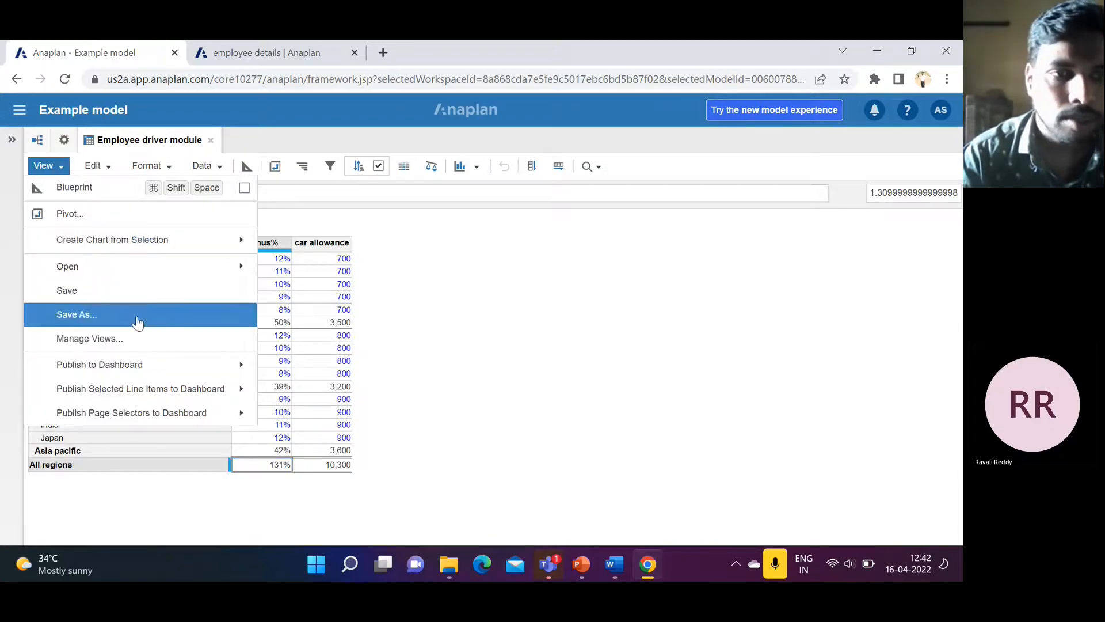
click(502, 281)
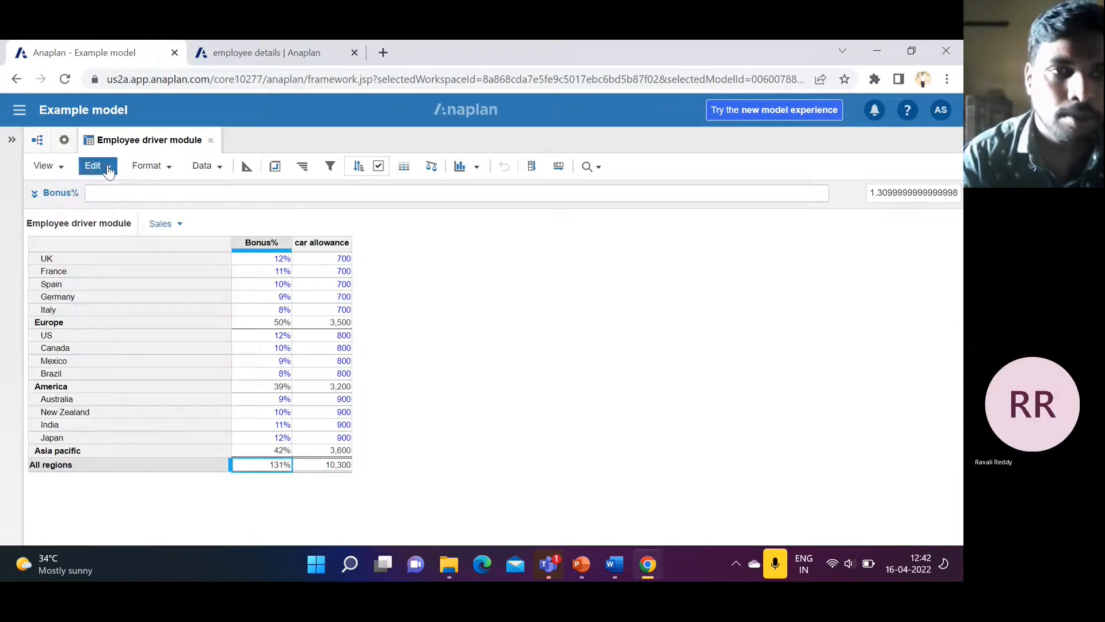
click(108, 171)
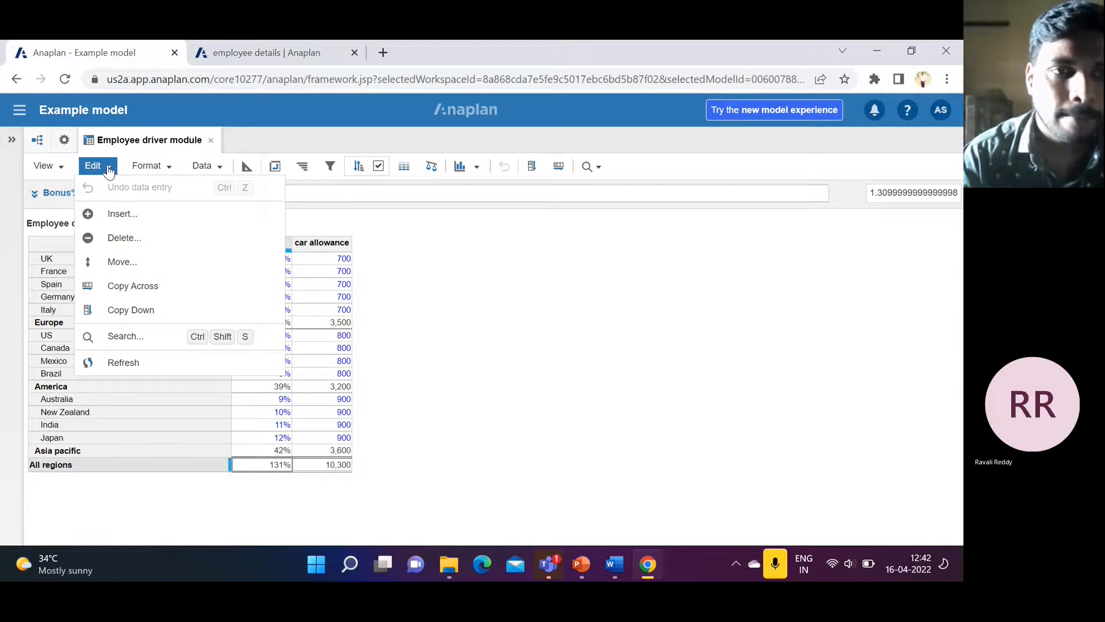
click(163, 367)
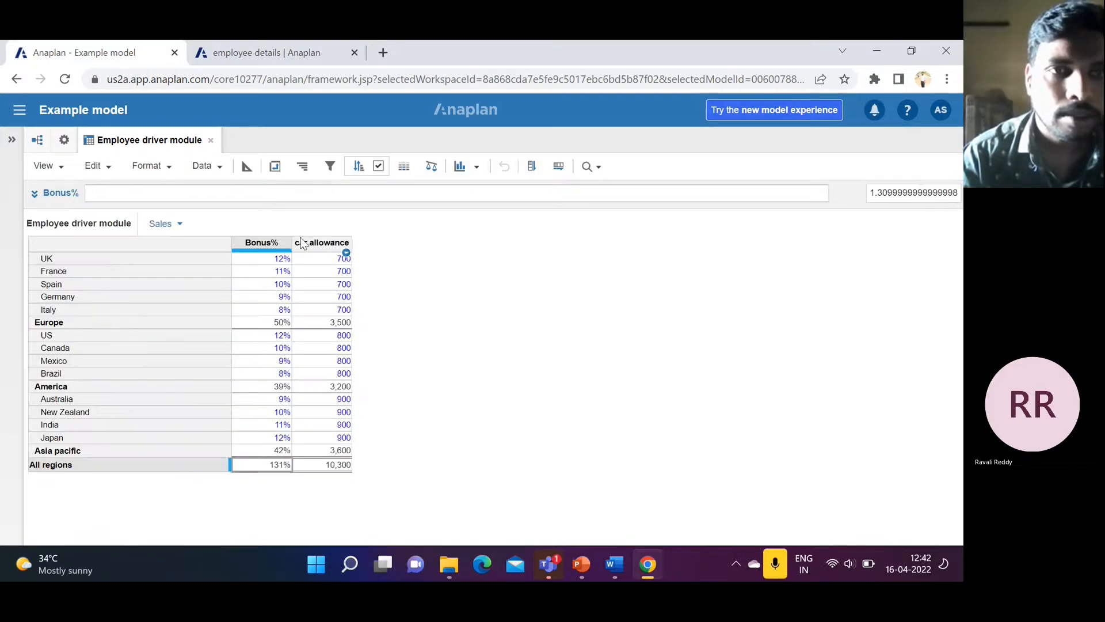
Step: Return to the board's data source selection and examine the saved views listed under the modules
click(277, 46)
click(80, 212)
click(137, 210)
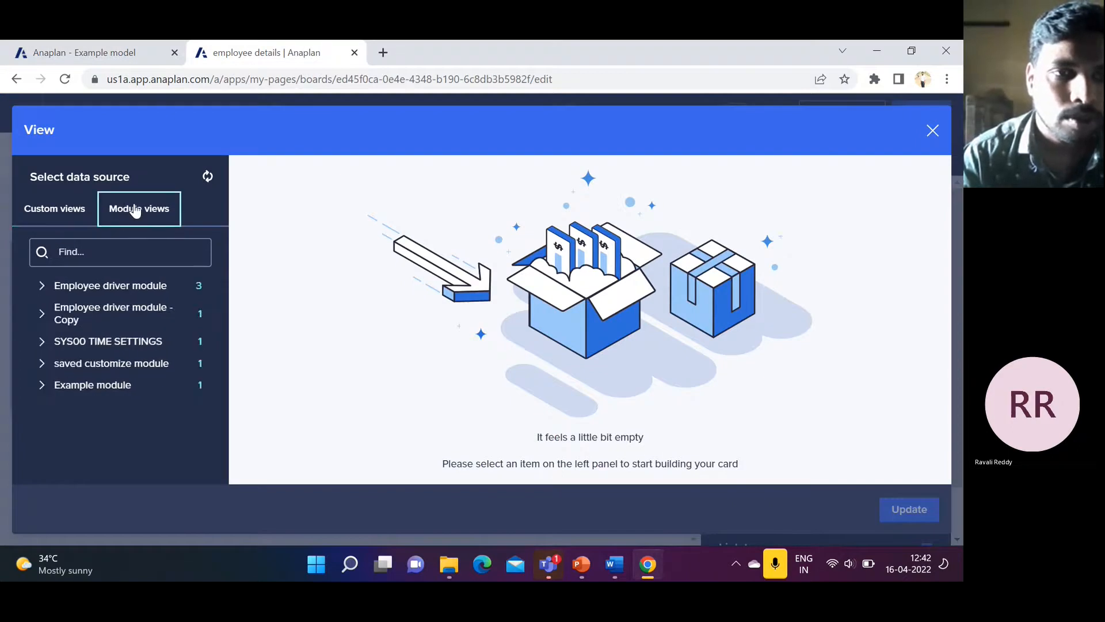
click(133, 288)
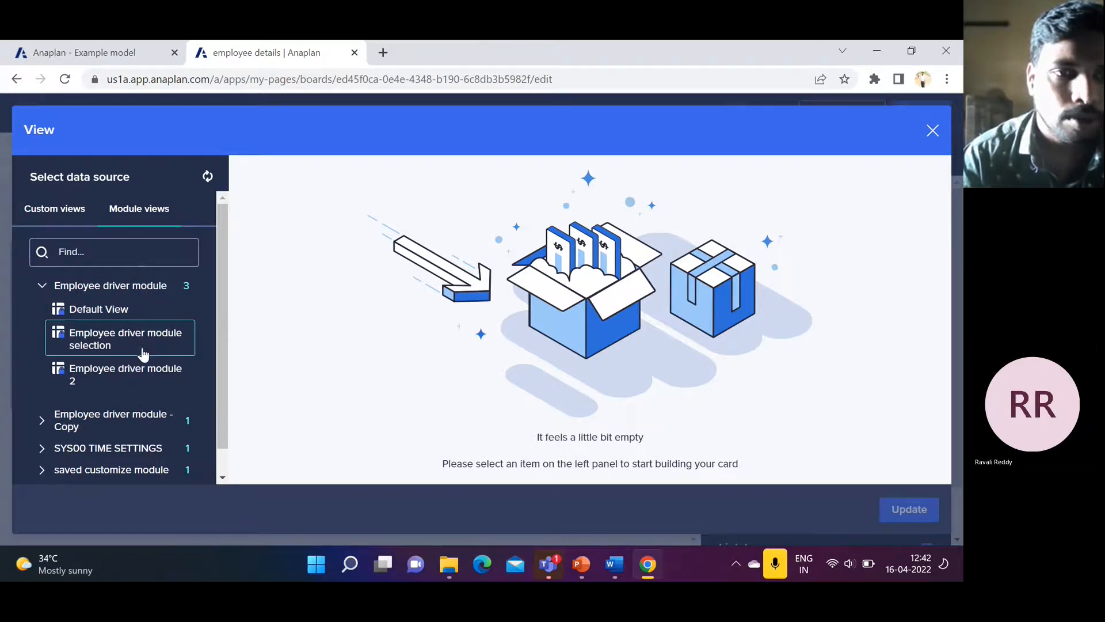
scroll(144, 380, down, 1)
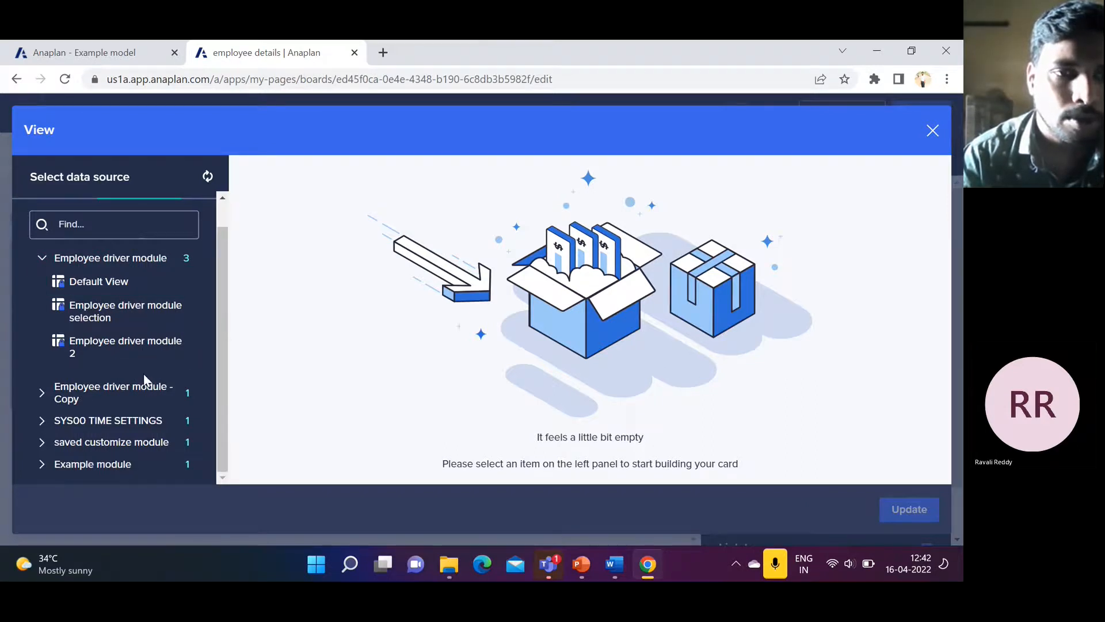
click(123, 463)
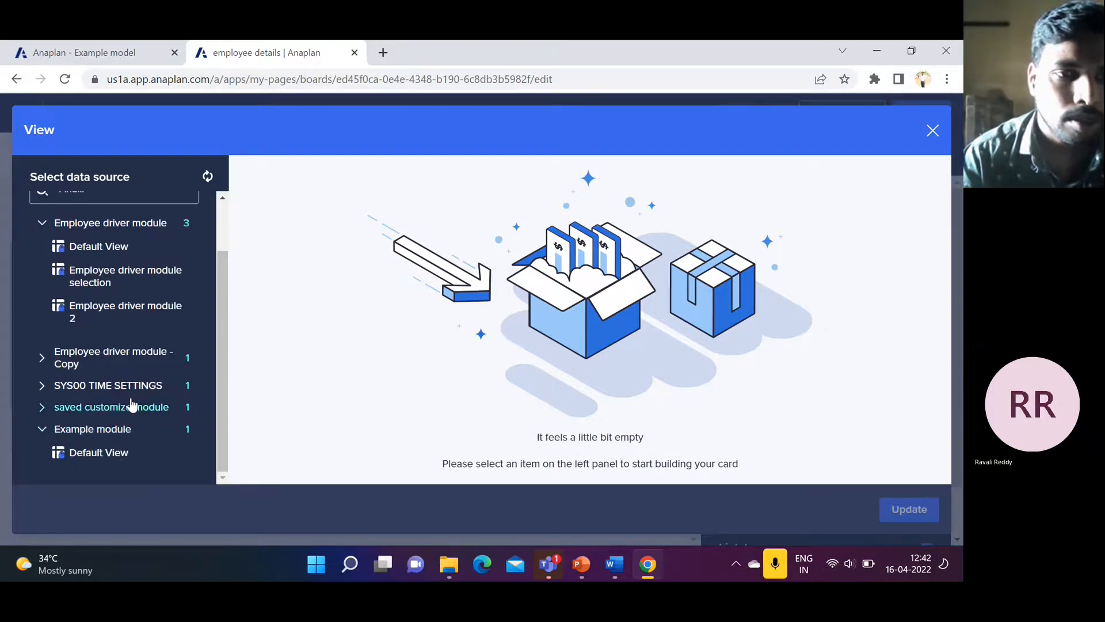
click(126, 365)
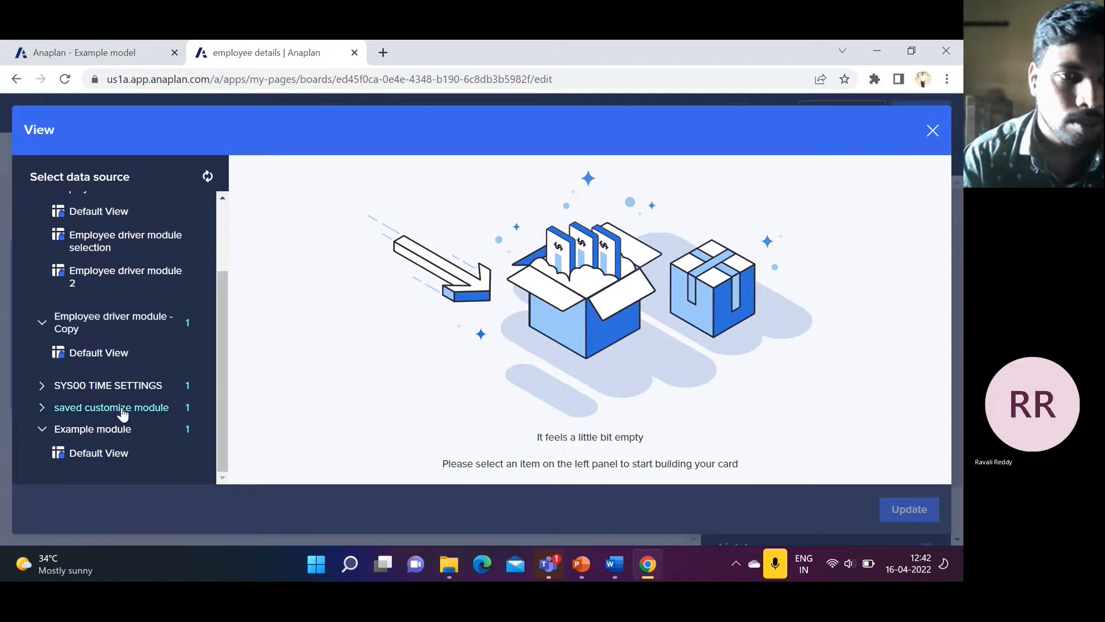
click(122, 408)
scroll(123, 412, up, 3)
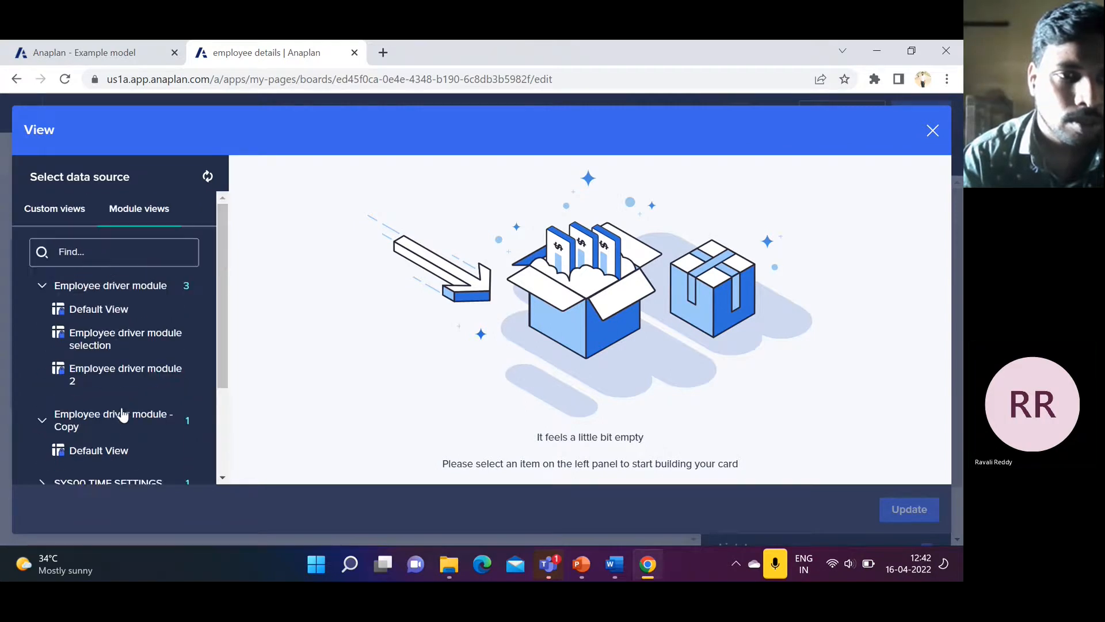
Step: Choose the Employee driver module selection view, review its data and update the Employee card with it
click(123, 347)
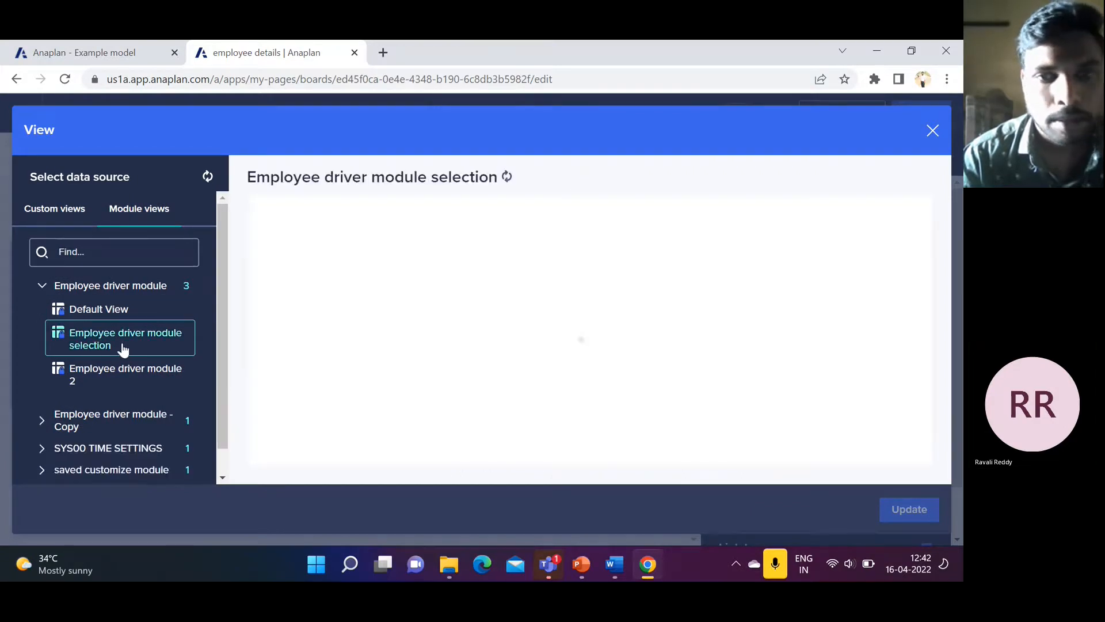
scroll(565, 317, down, 3)
scroll(566, 317, up, 3)
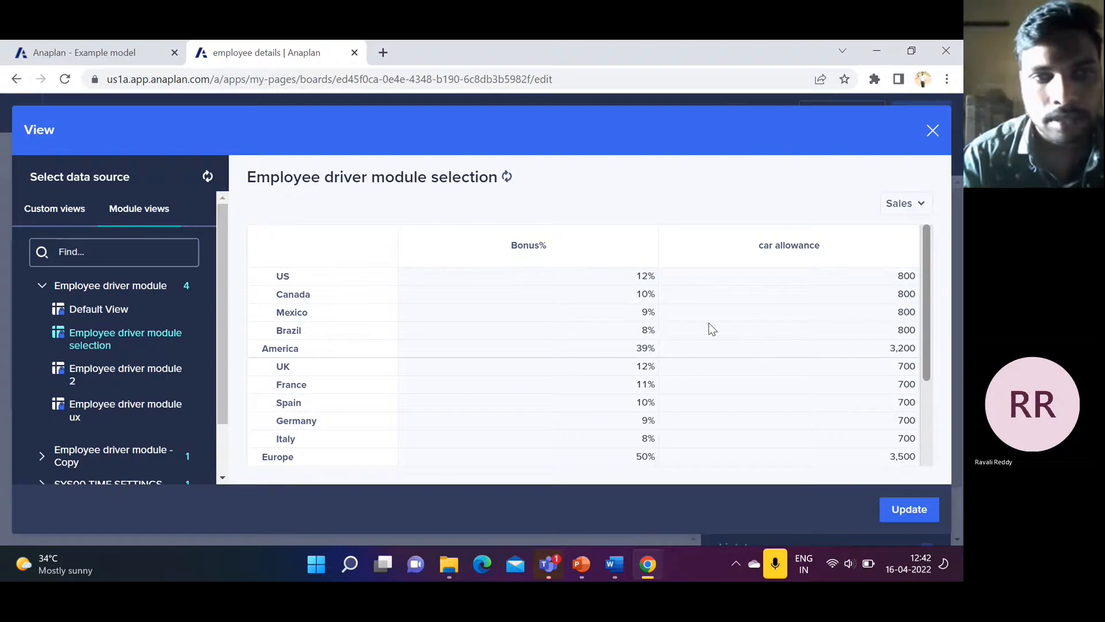
click(908, 510)
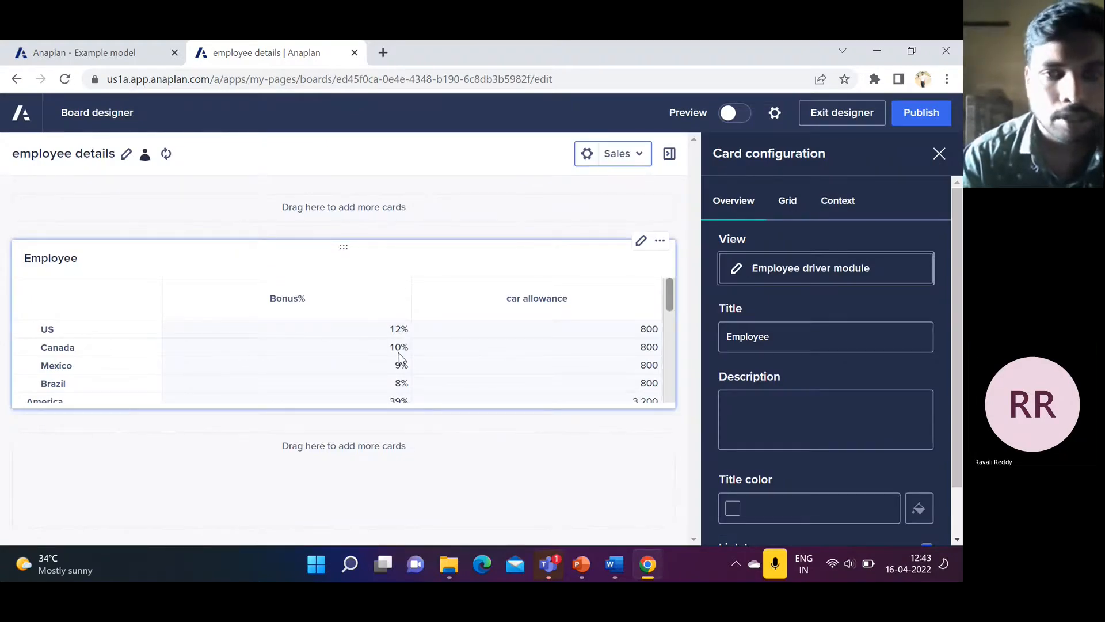
Step: Look over the data in the Employee grid card and delete the card from the board
scroll(548, 363, down, 3)
scroll(550, 364, up, 2)
scroll(549, 364, up, 1)
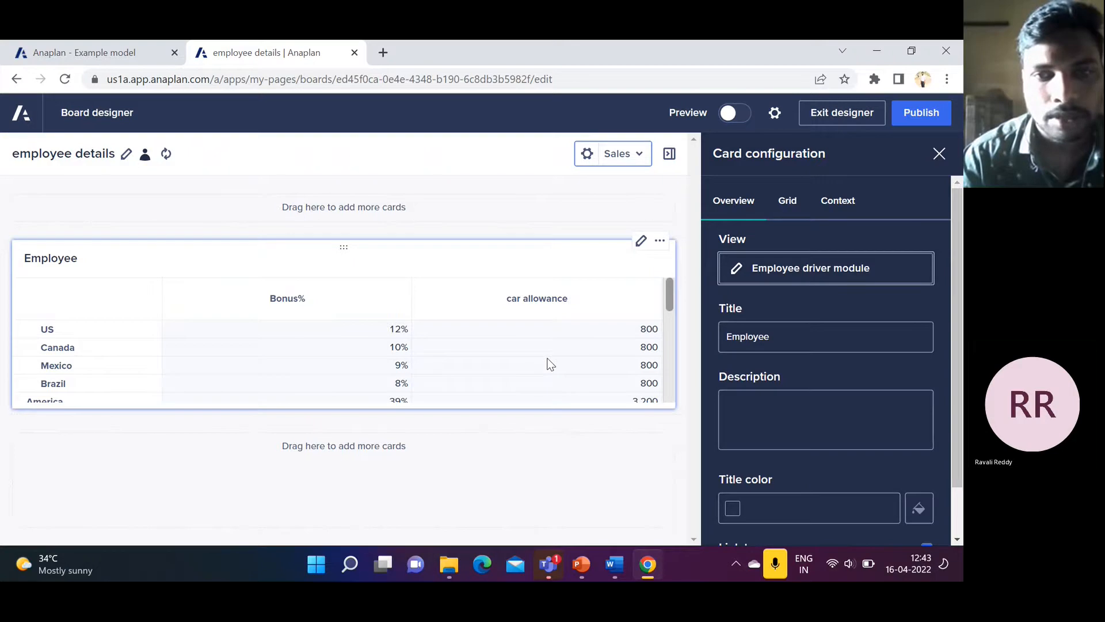
click(659, 242)
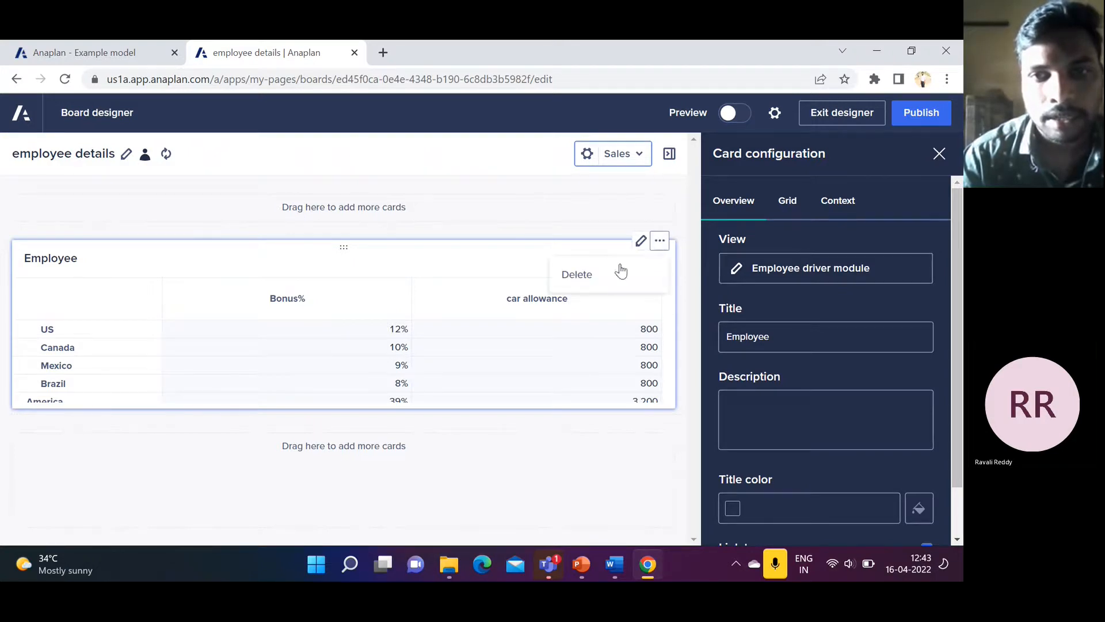
click(609, 279)
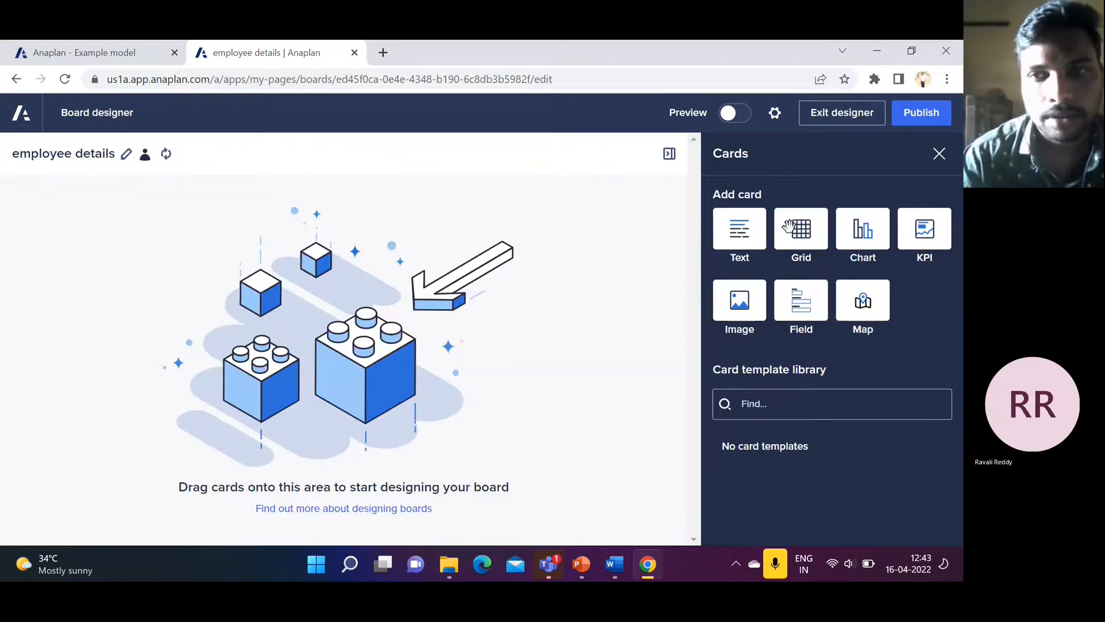
Step: Add a new grid card to the board and feed it with the Default View of Employee driver module
drag(810, 231, 471, 284)
click(344, 360)
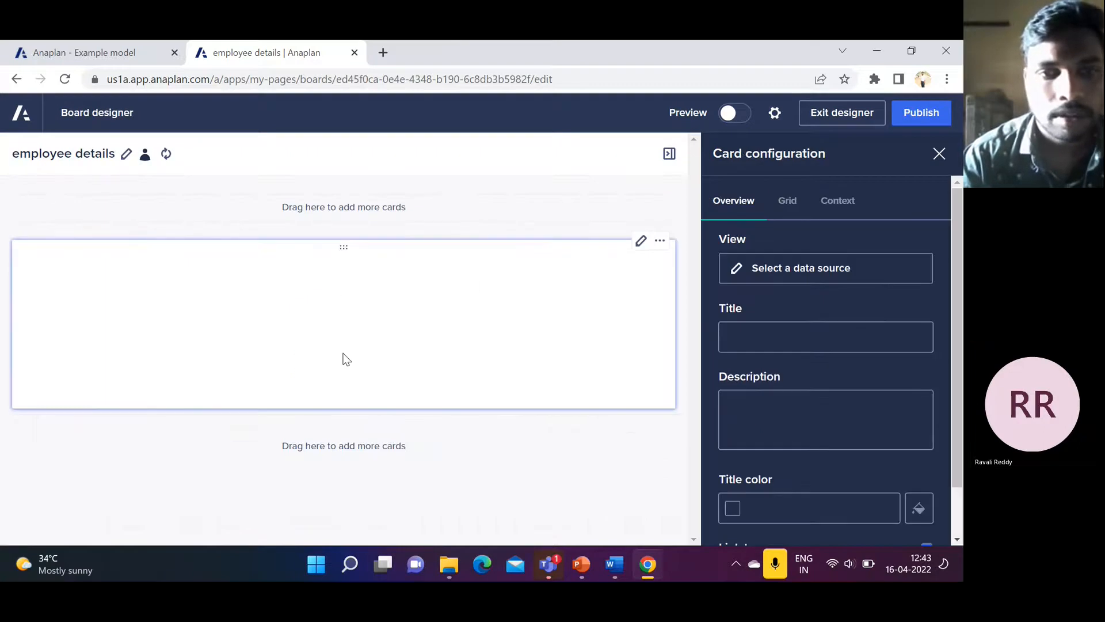
click(845, 276)
click(138, 220)
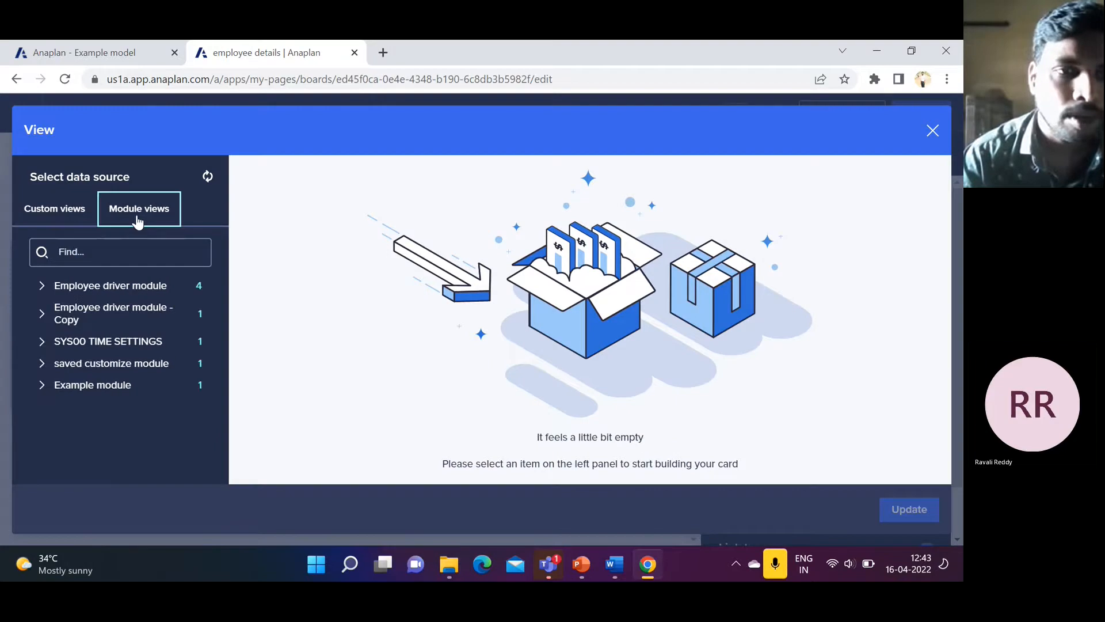
click(123, 286)
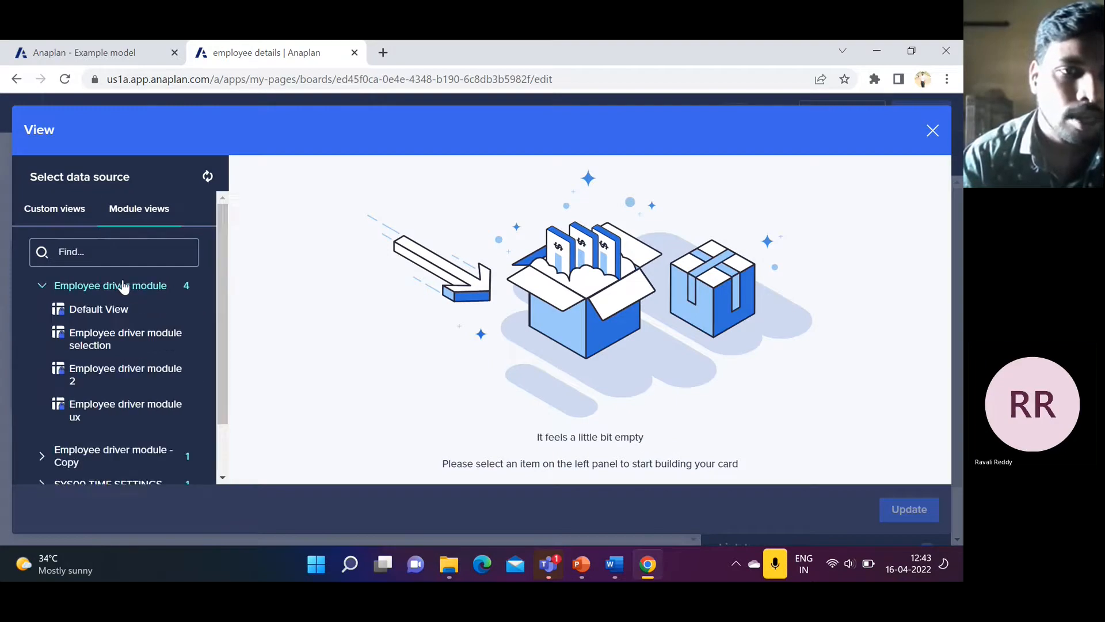
click(100, 312)
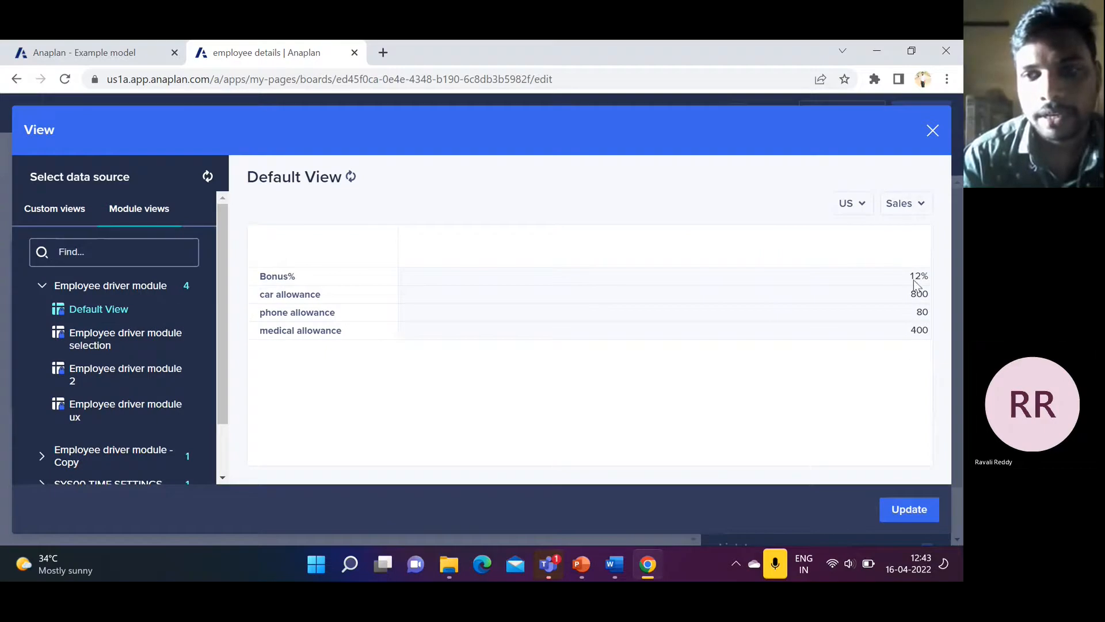
click(906, 516)
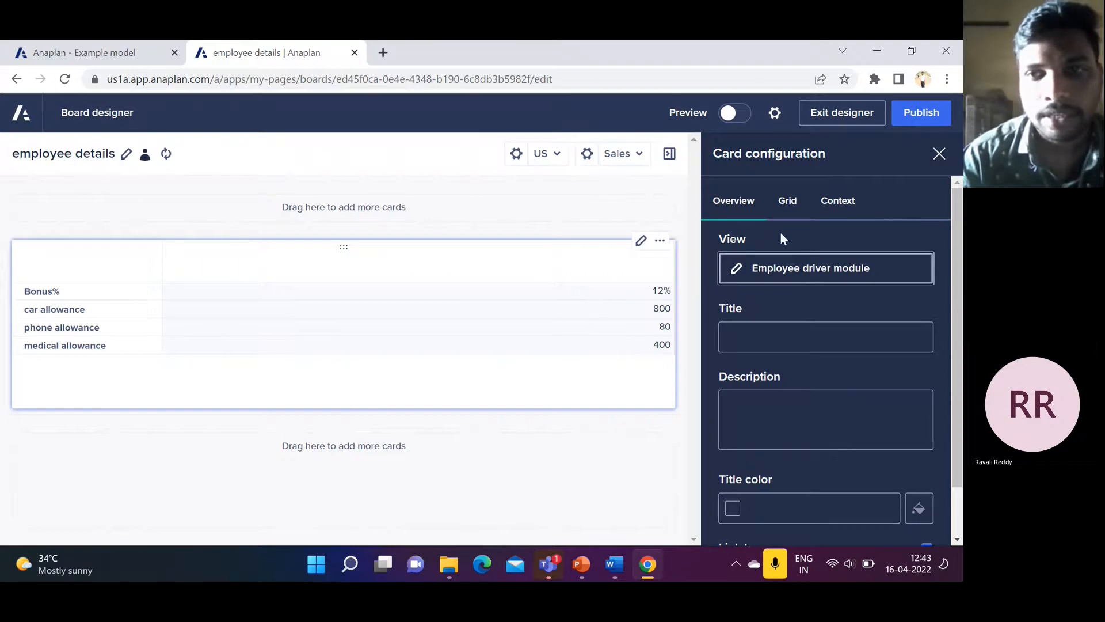
Step: Try allowing editing on the grid card, turn it back off and check the available row heights
click(795, 212)
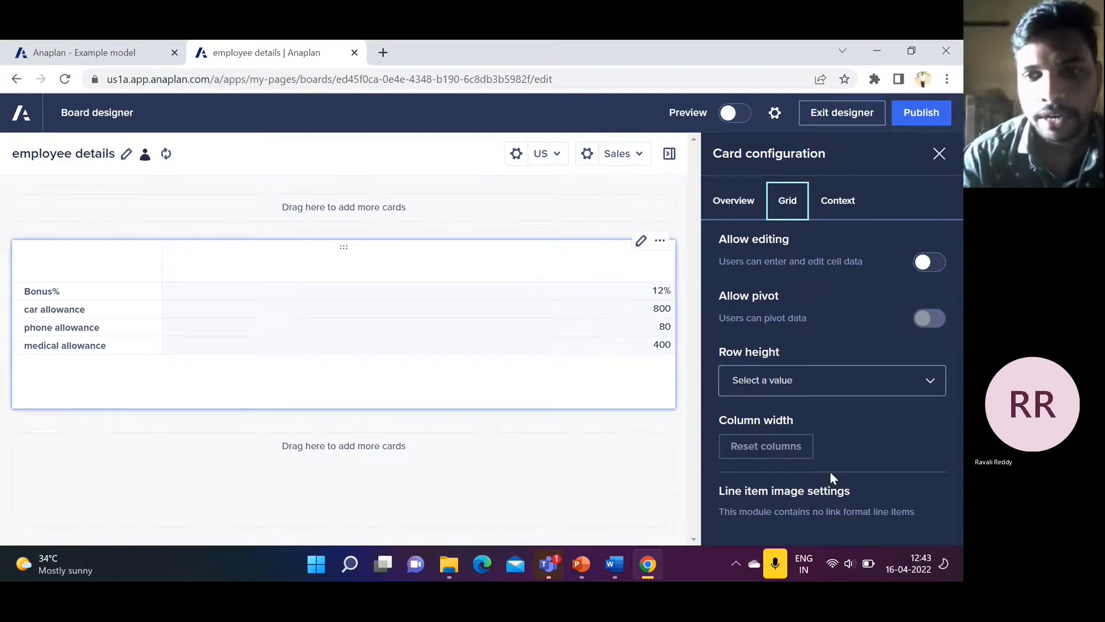
click(929, 263)
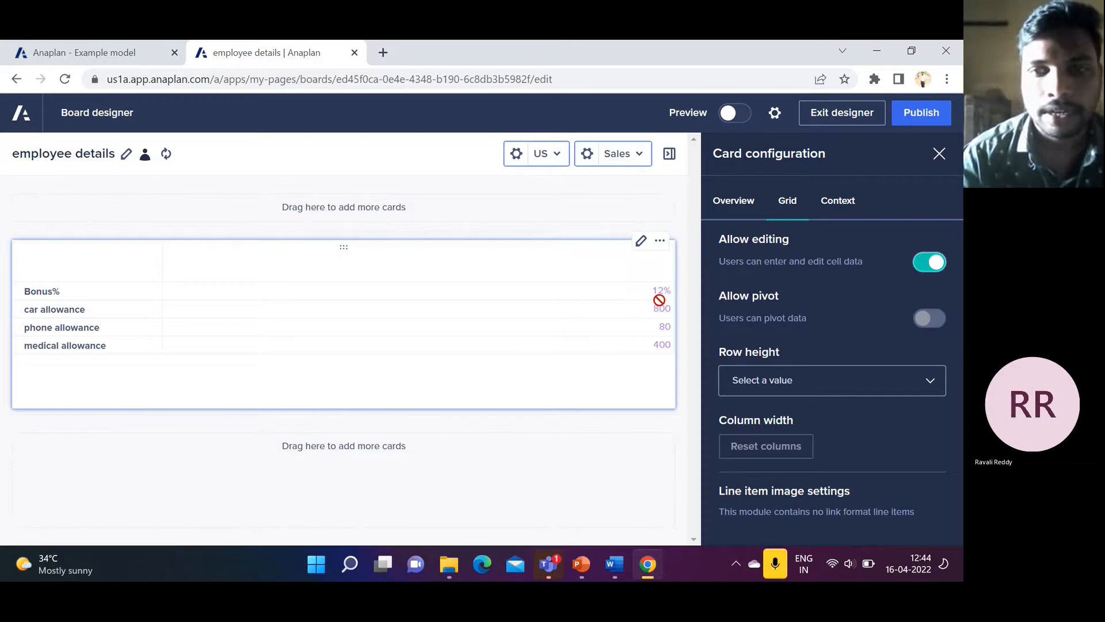
click(925, 266)
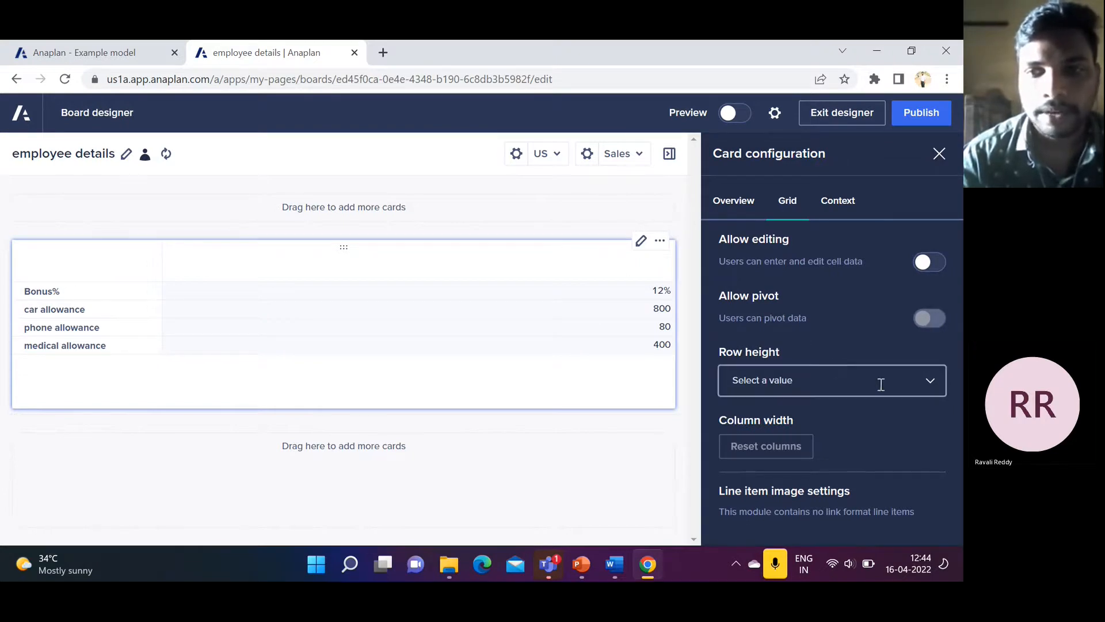
click(915, 382)
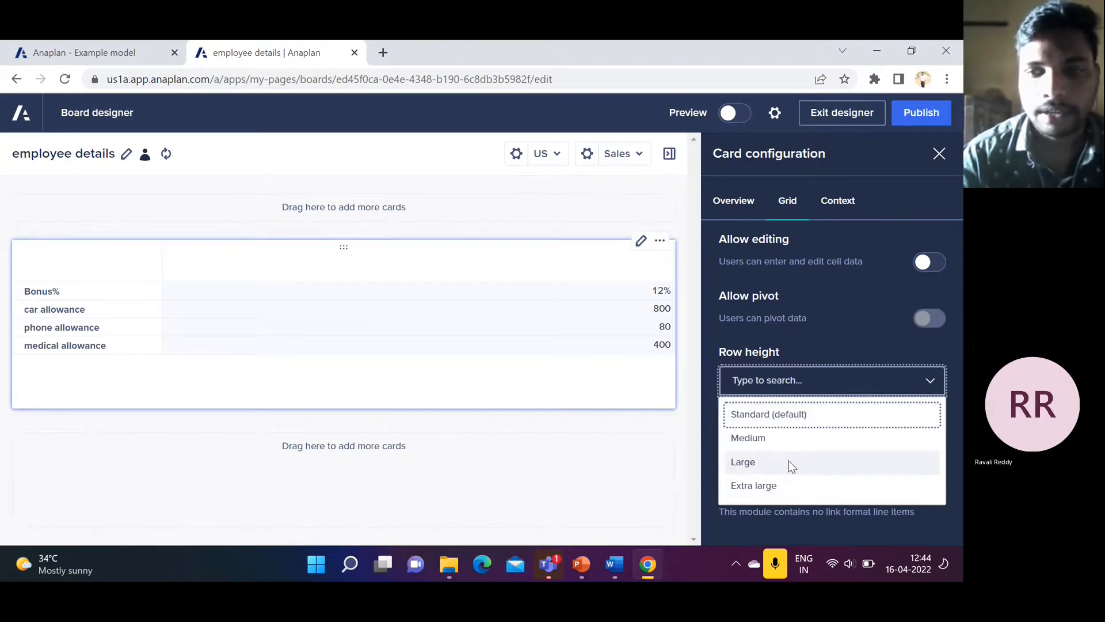
click(841, 343)
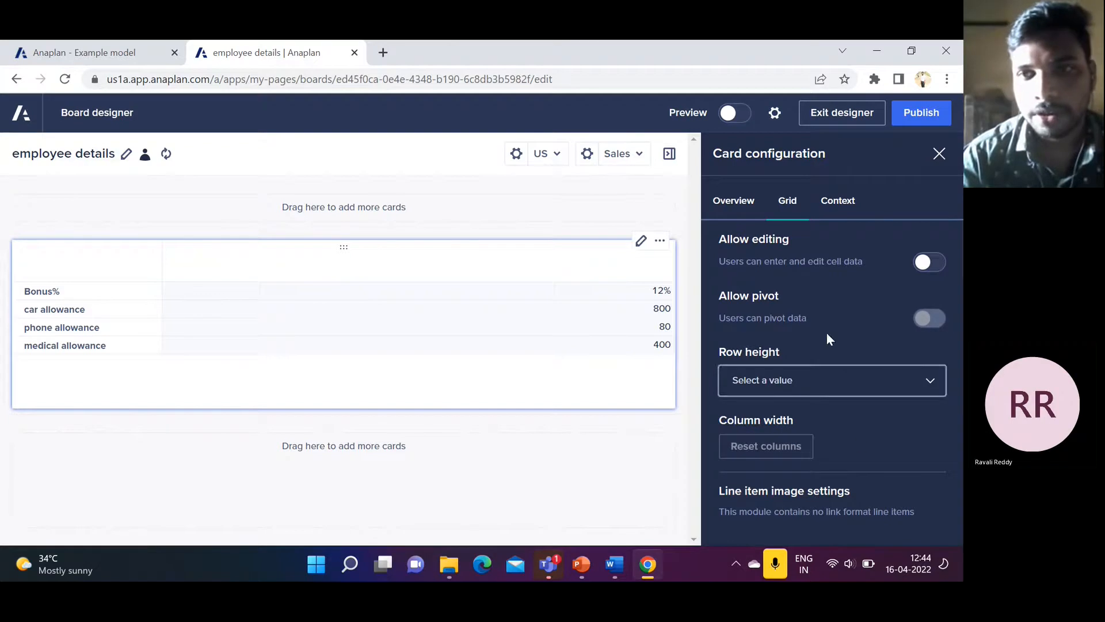
Step: Try showing the G 2 country context as a card selector and unsyncing it from the page, restoring both settings
click(829, 205)
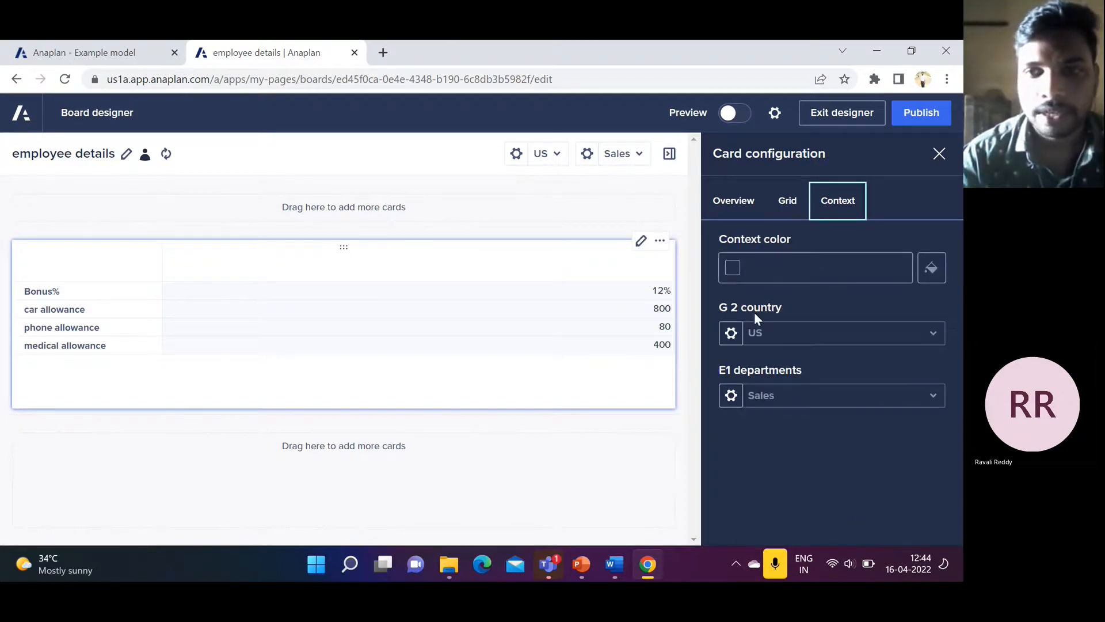
click(732, 334)
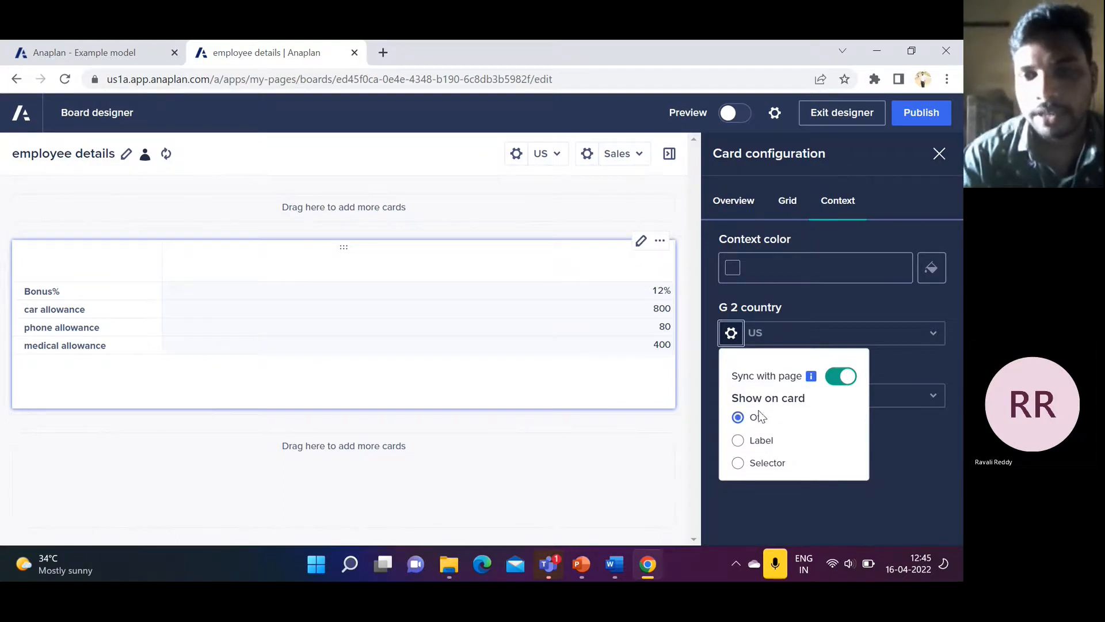
click(741, 464)
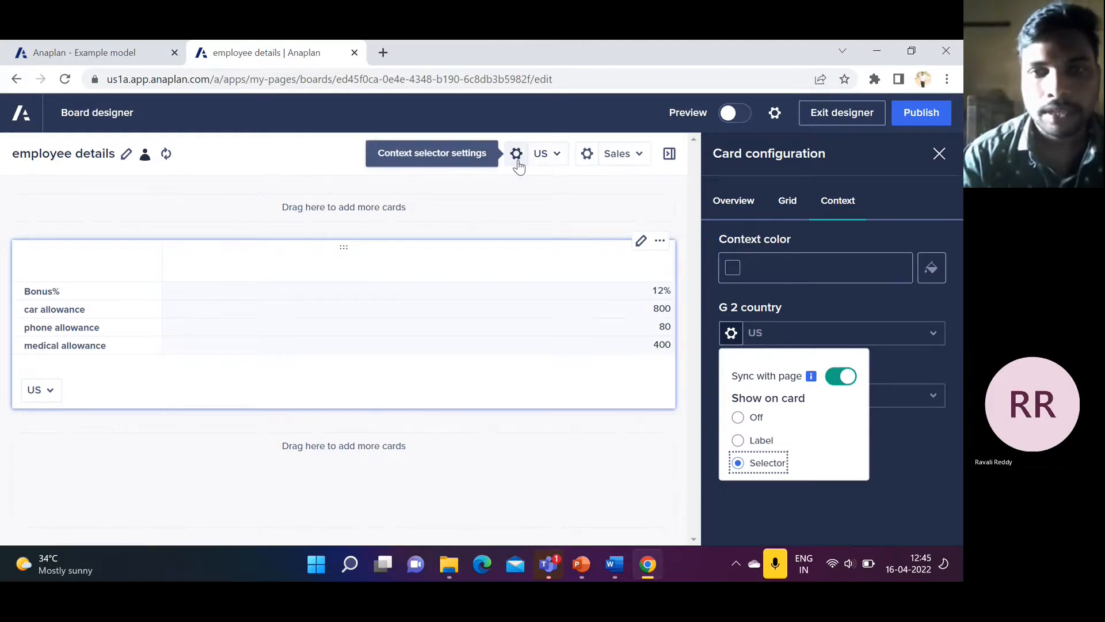
click(738, 417)
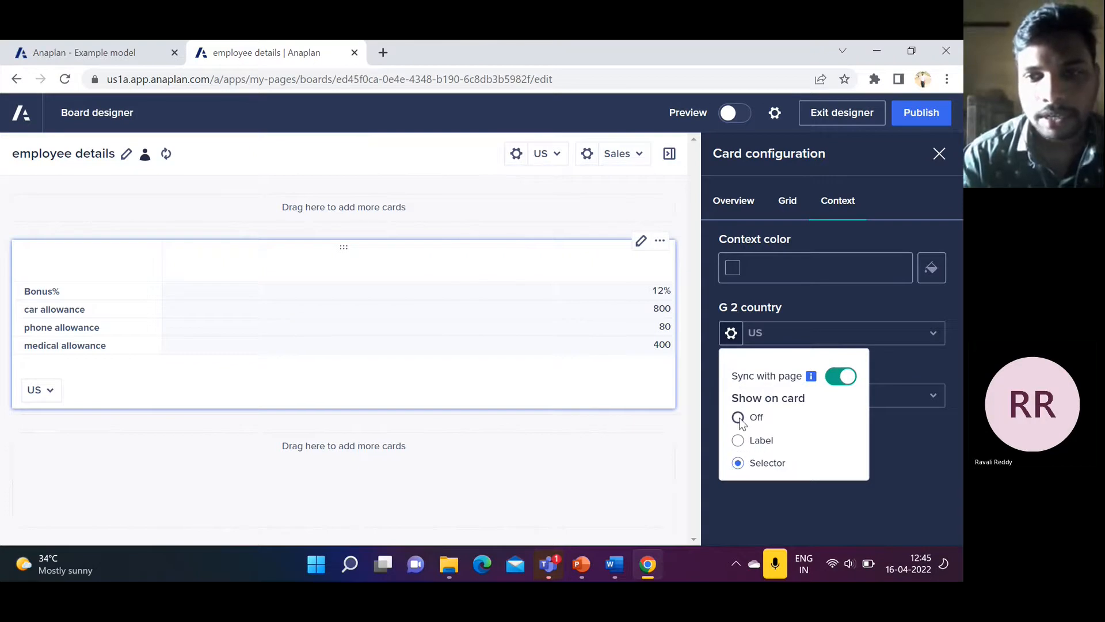
click(849, 384)
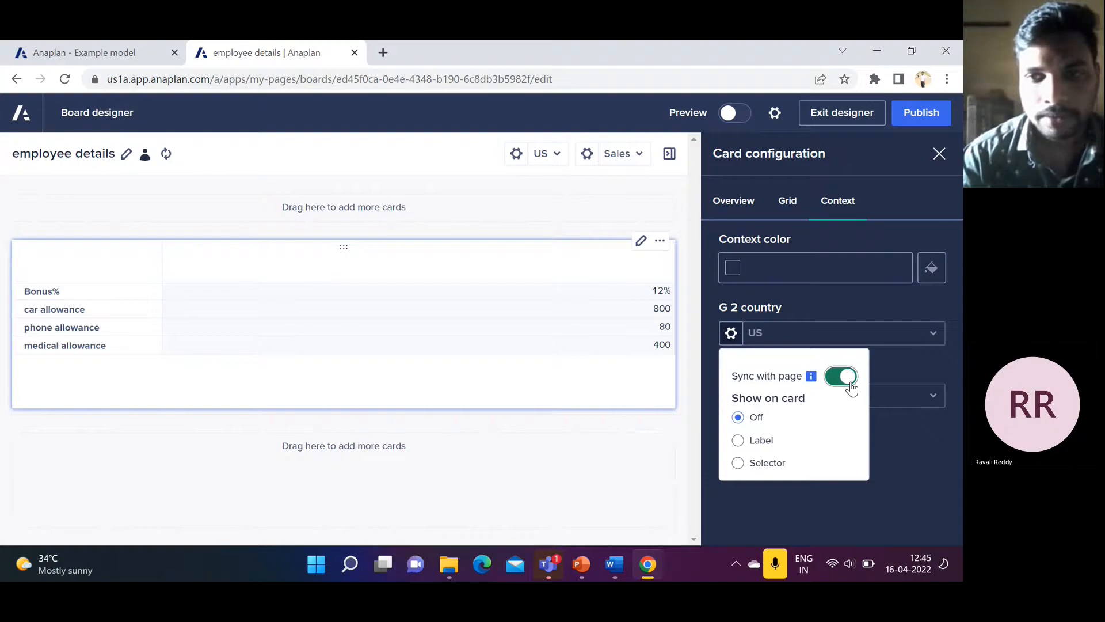
click(850, 385)
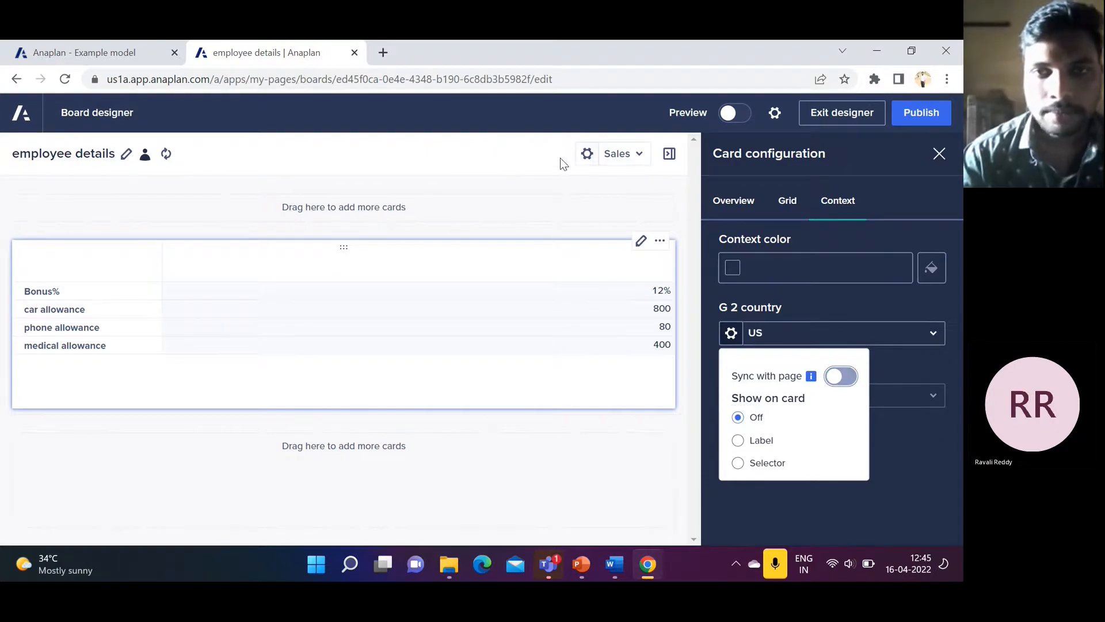
click(851, 383)
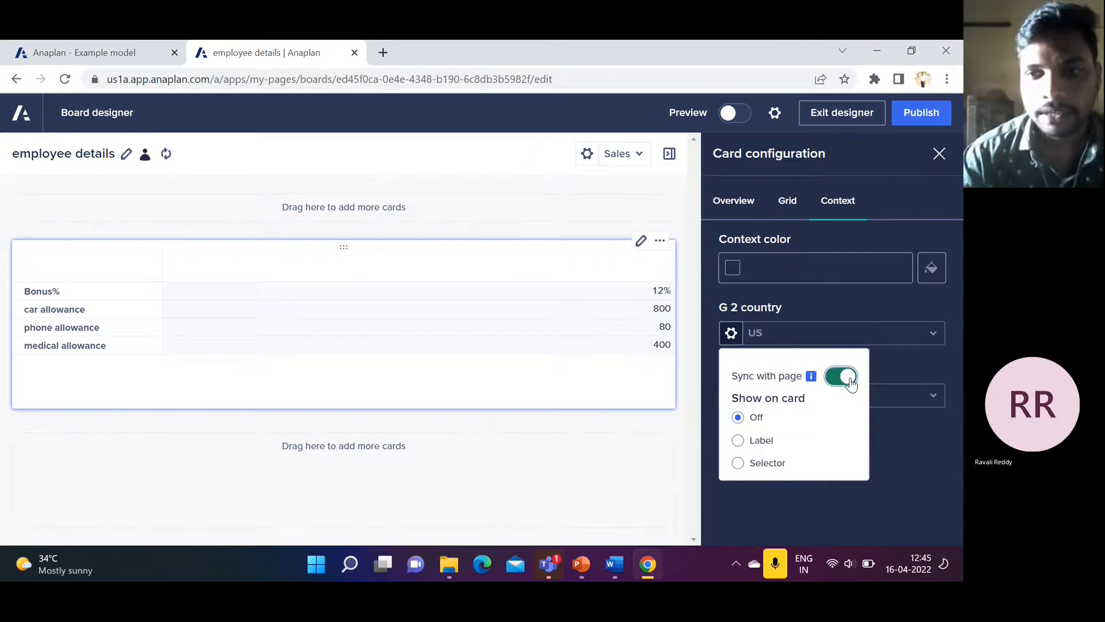
click(910, 447)
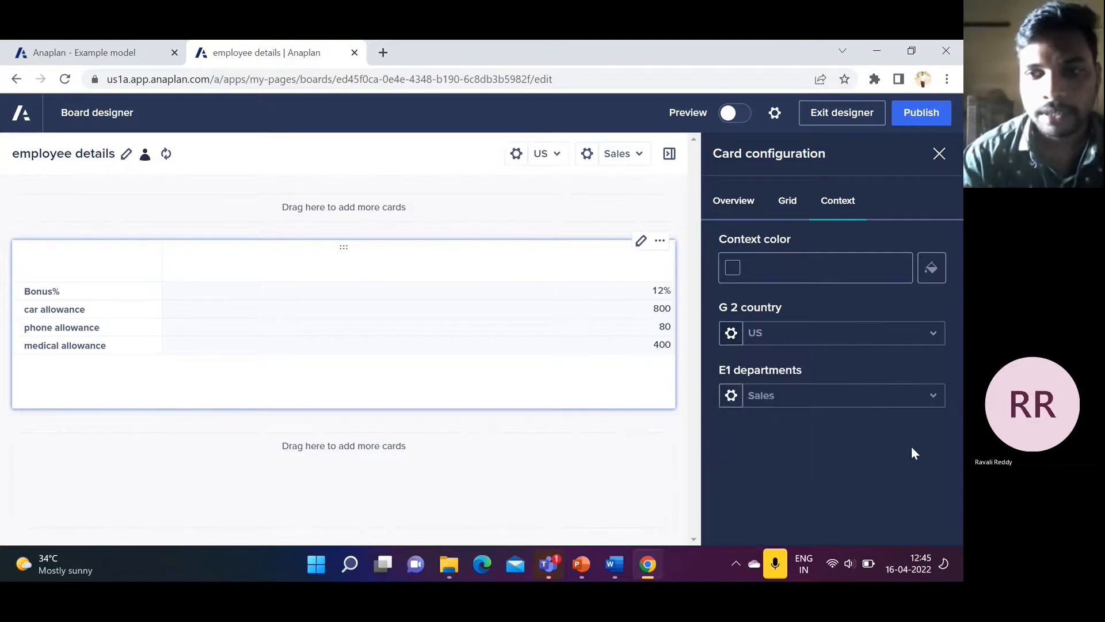
Step: Try turning off page sync for the E1 departments context and turn it back on
click(729, 396)
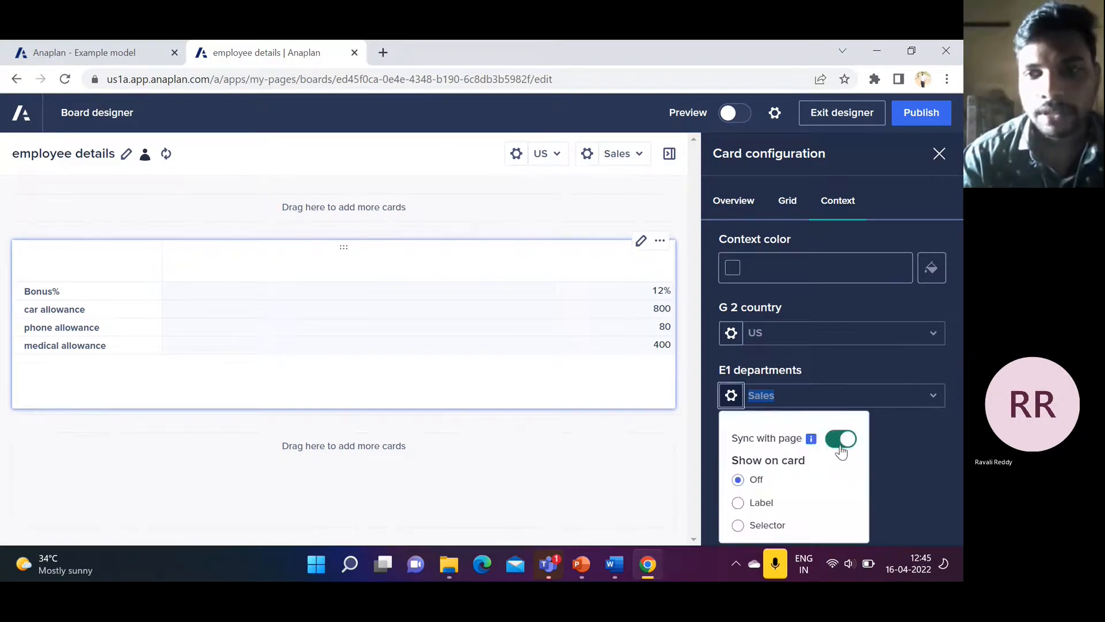
click(840, 446)
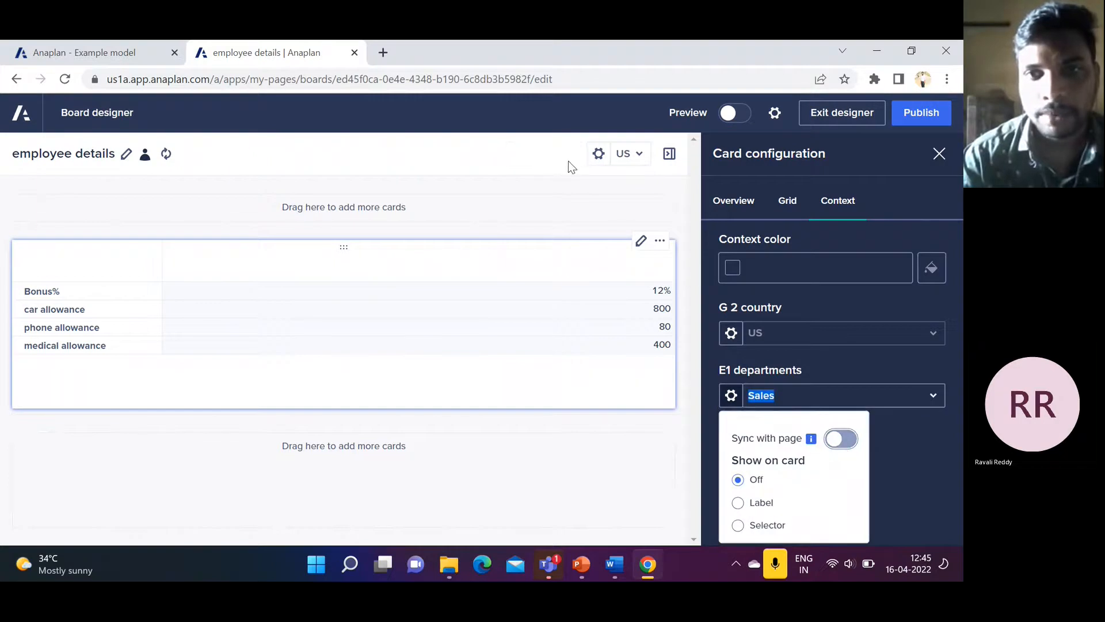
click(846, 438)
click(850, 439)
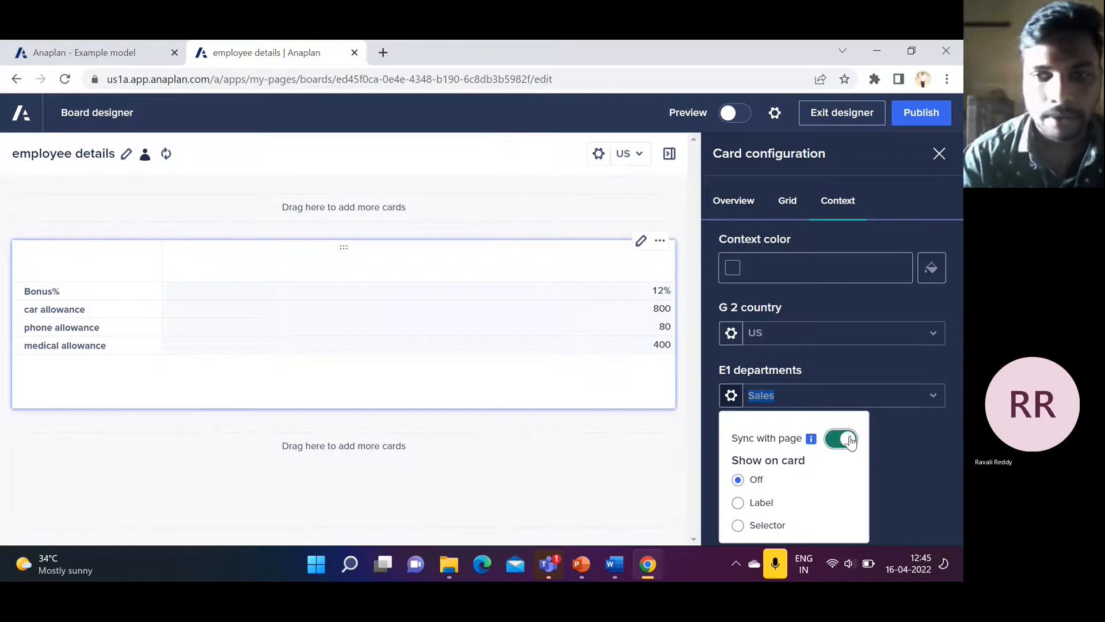
click(900, 457)
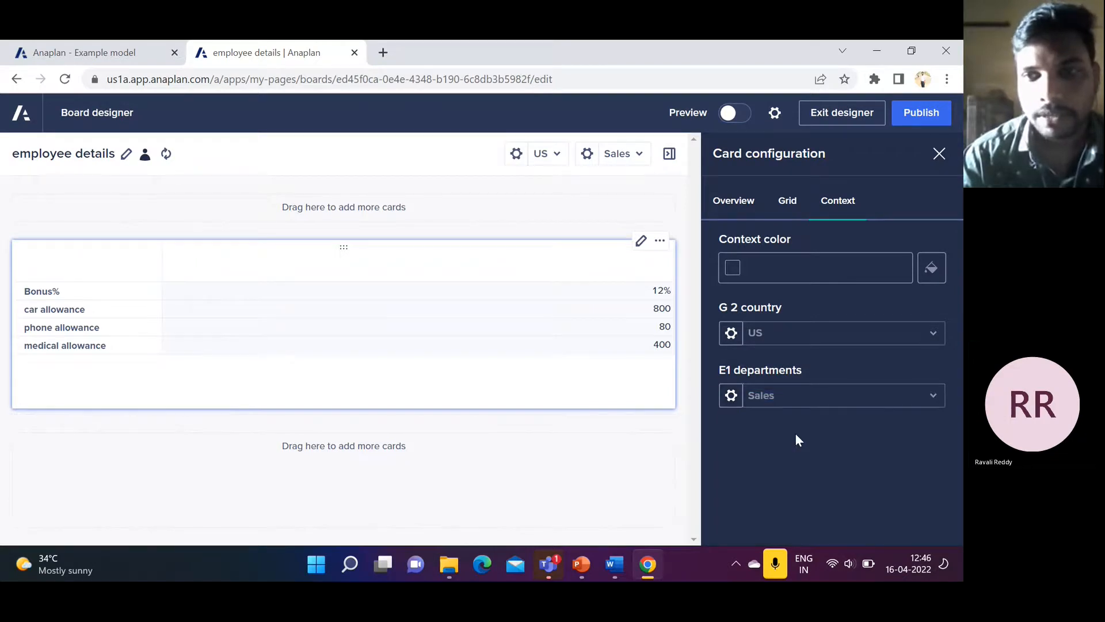
Step: Examine the members offered by the page's country and department selectors
click(797, 211)
click(744, 212)
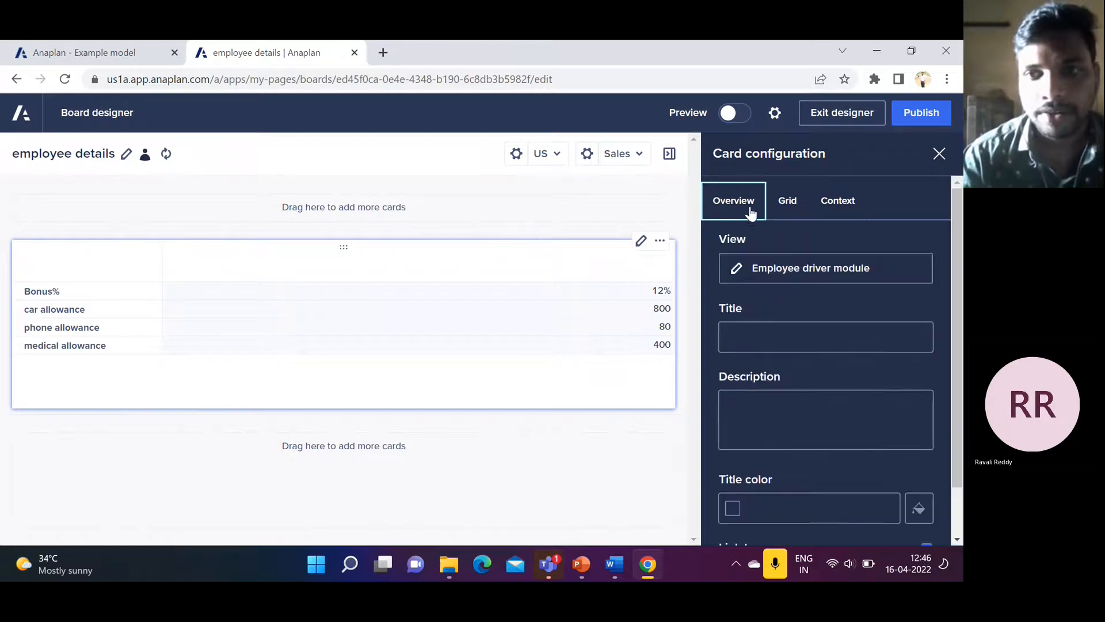
click(558, 158)
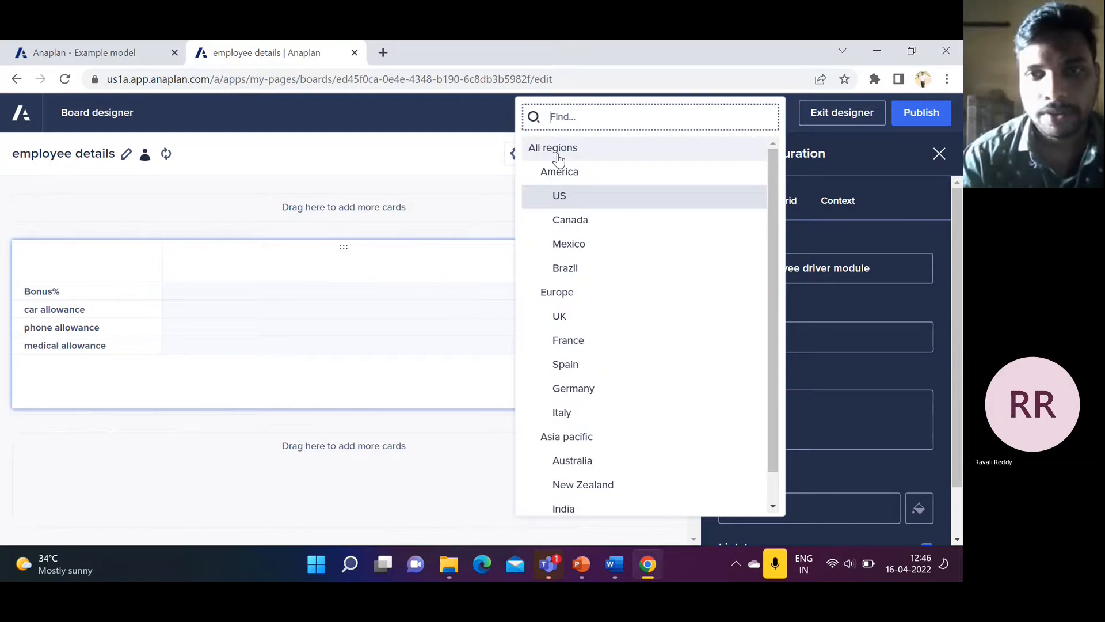
scroll(595, 291, down, 1)
scroll(595, 291, up, 1)
click(469, 157)
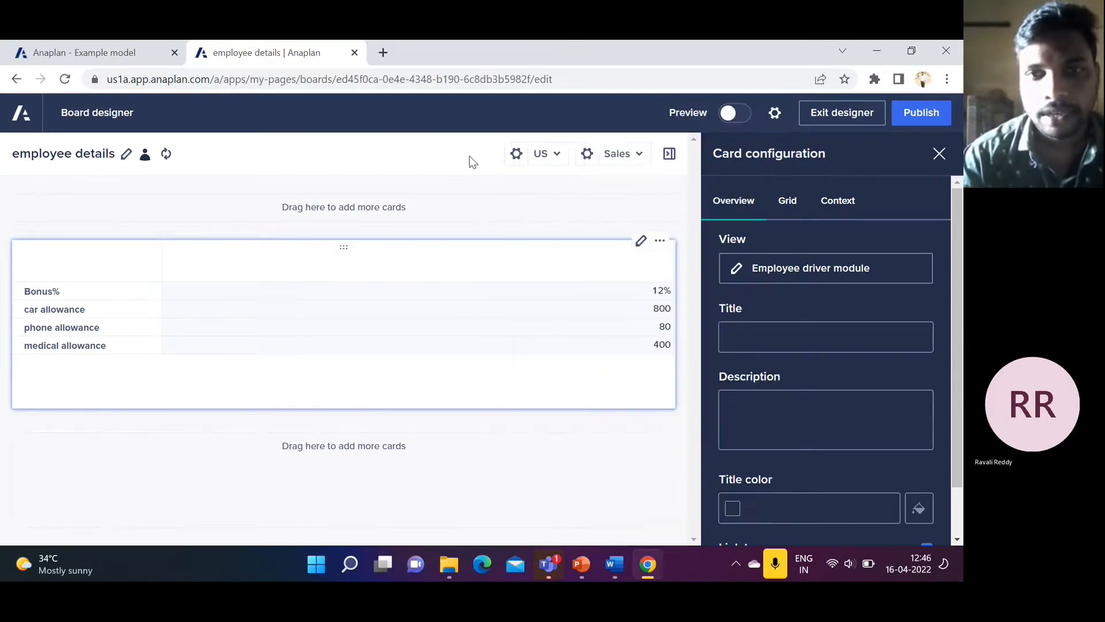
click(640, 161)
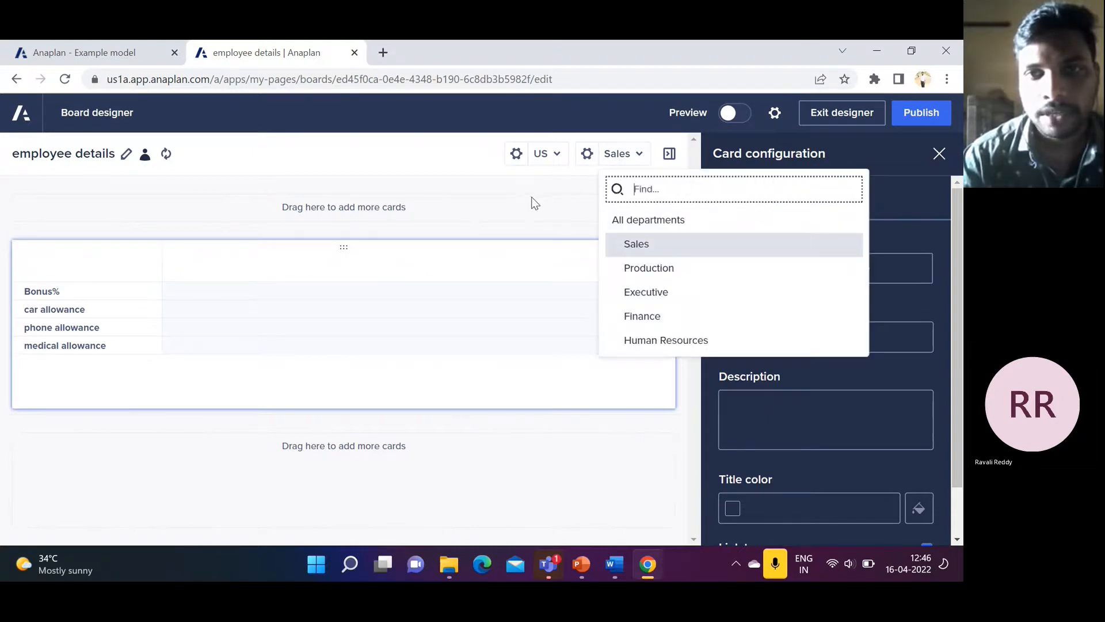
click(532, 203)
Step: Review the grid card's grid, context and overview settings, closing and reopening its configuration
click(792, 207)
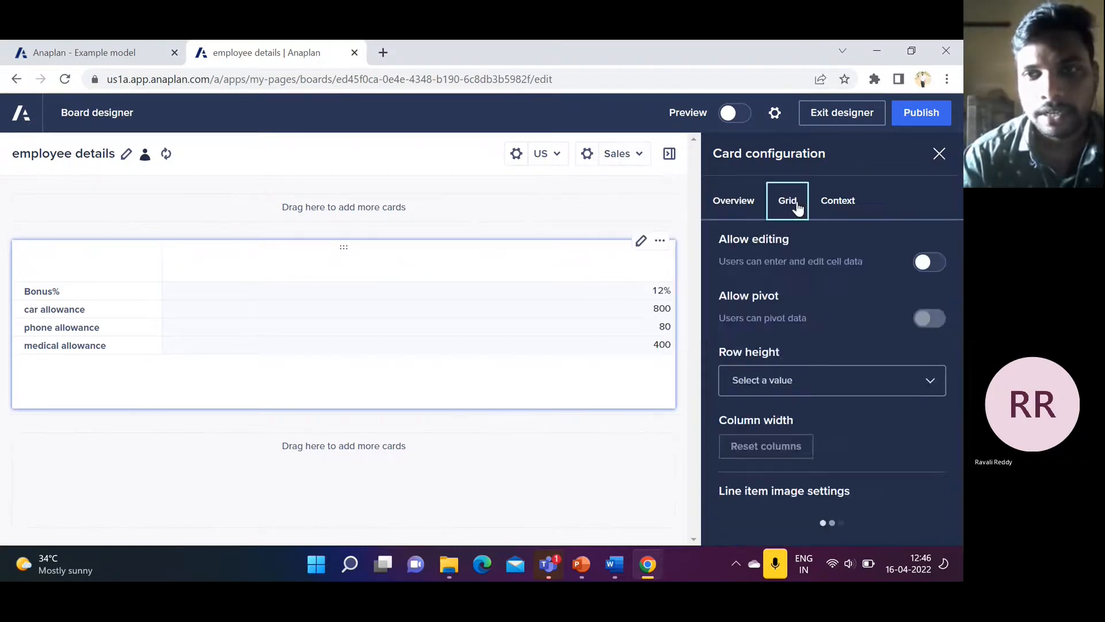
click(852, 210)
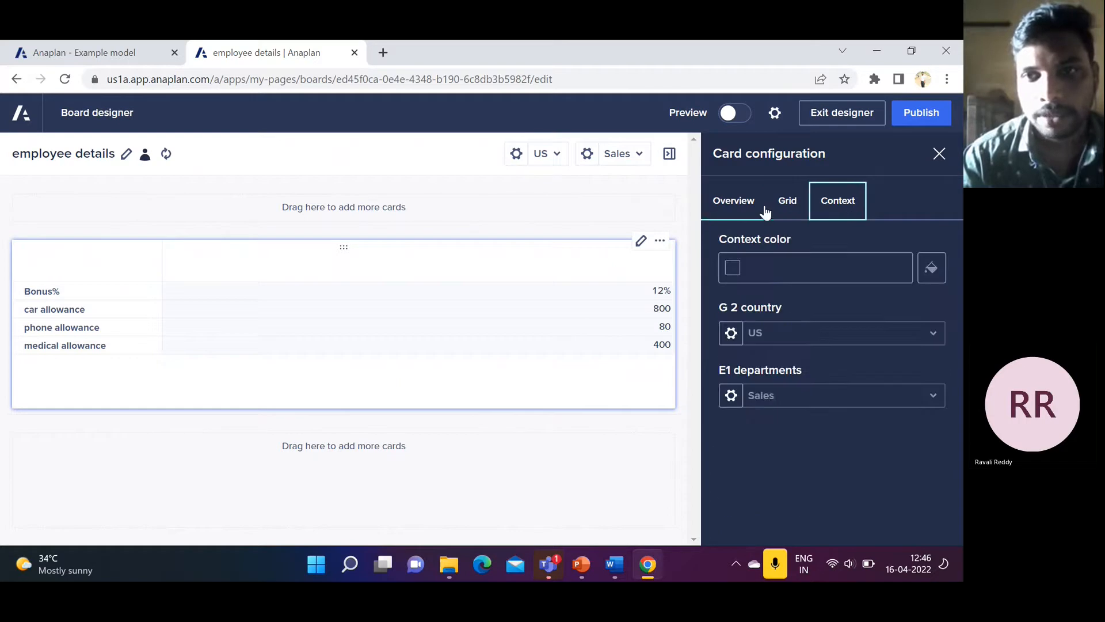
click(749, 208)
click(933, 158)
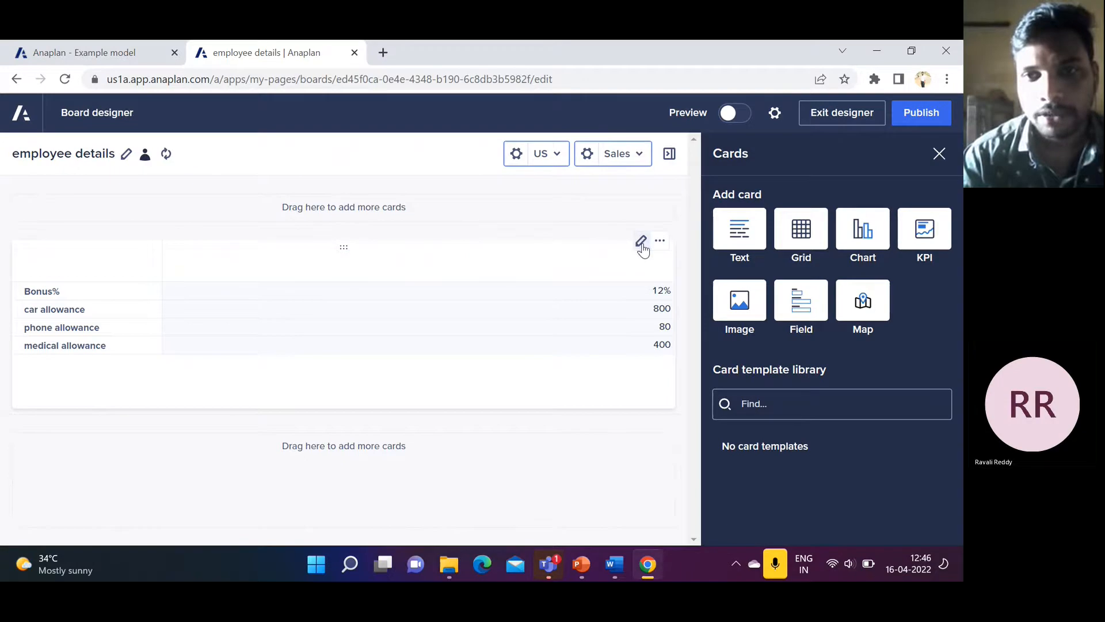
click(642, 242)
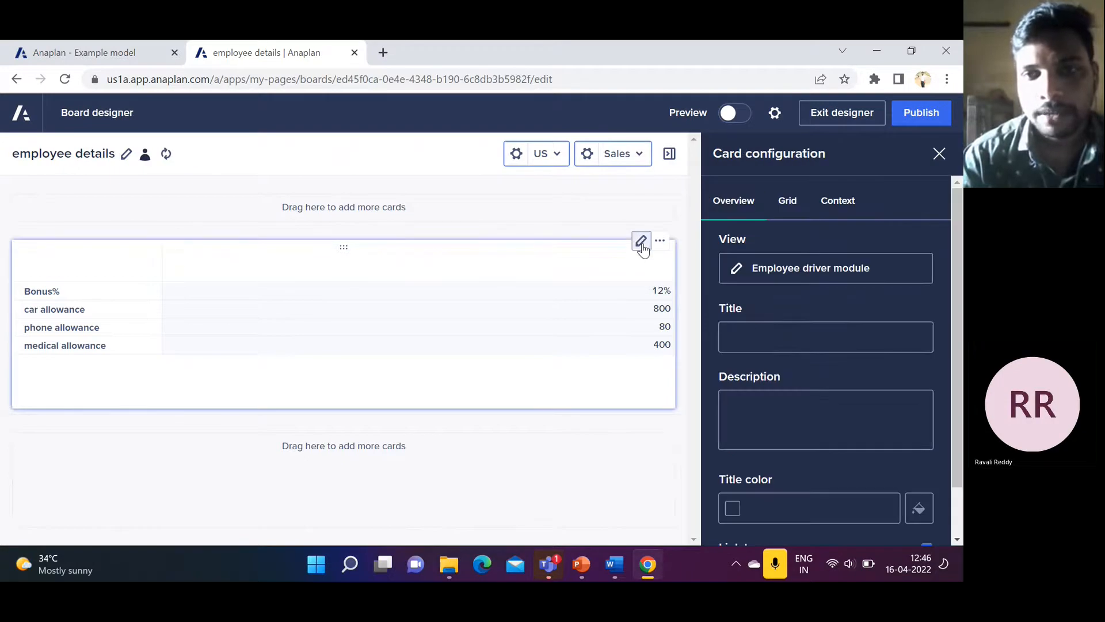
scroll(760, 380, down, 1)
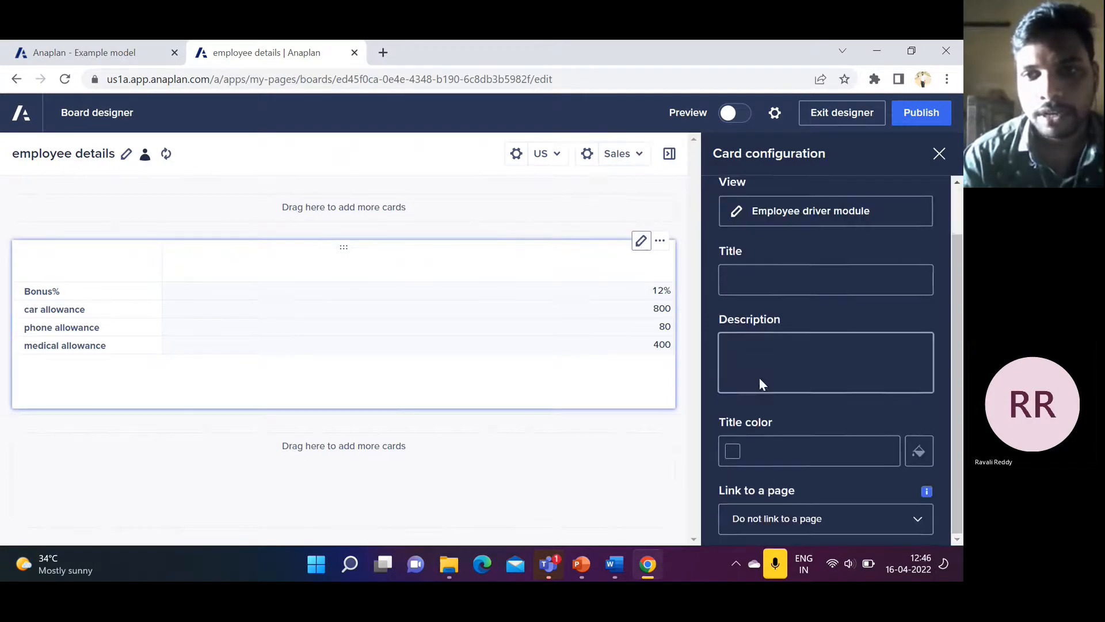
scroll(754, 377, up, 1)
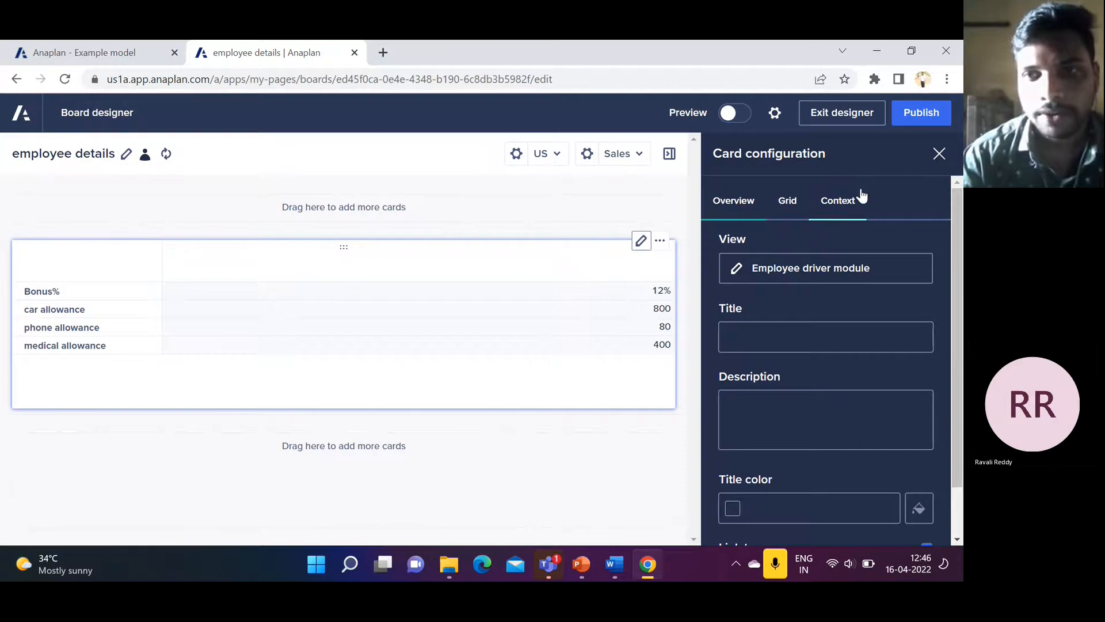
Step: Try the context color #EB4A62 on the grid card and clear it again
click(844, 201)
click(931, 279)
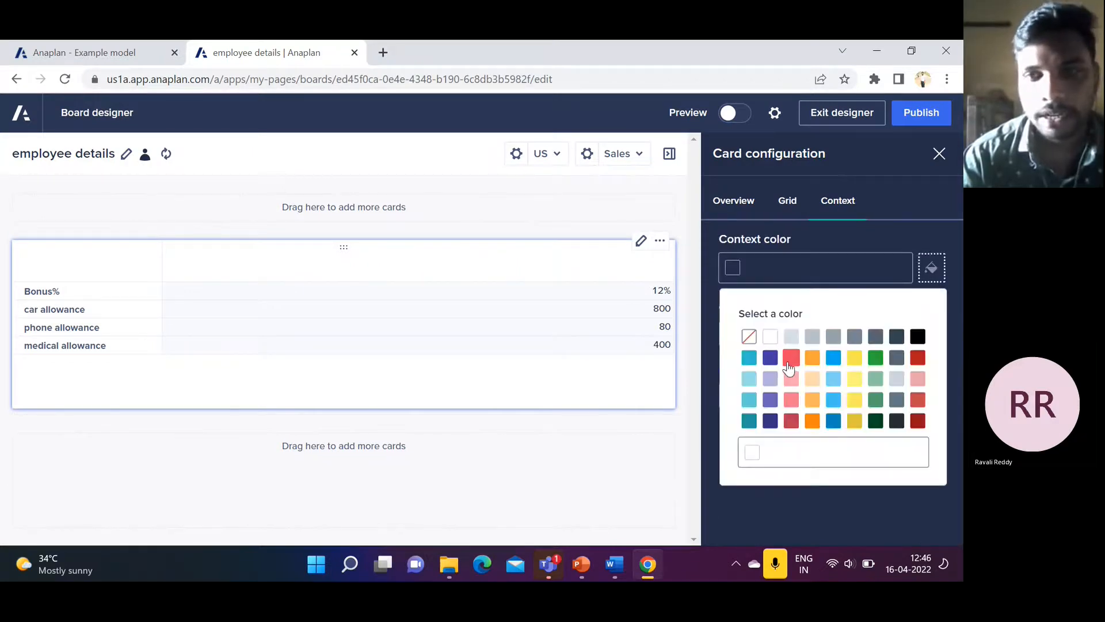
click(791, 358)
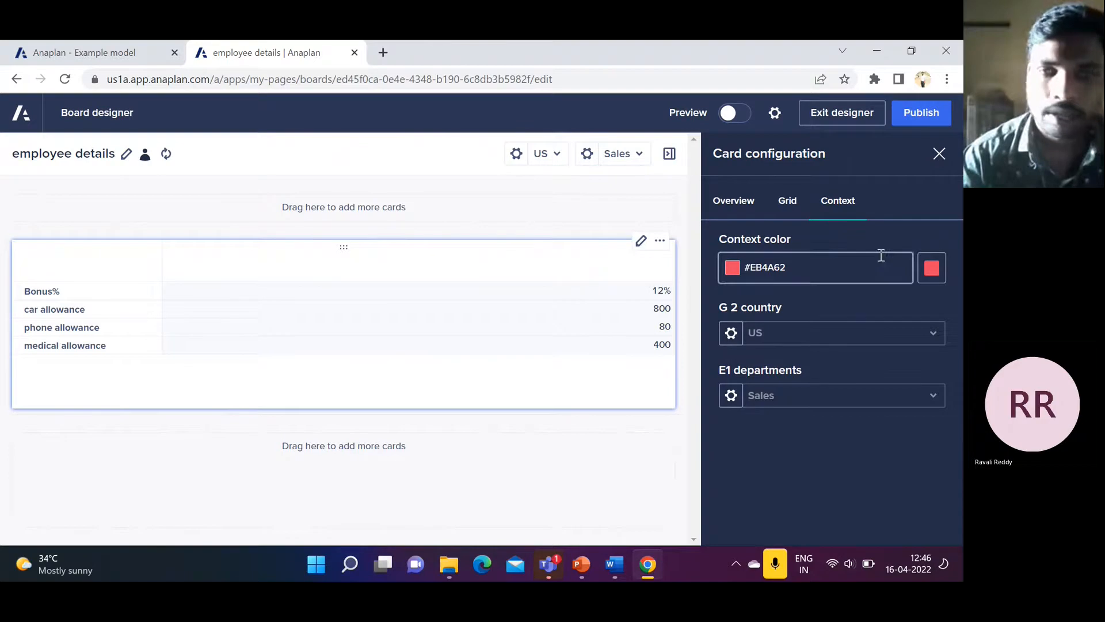
click(932, 268)
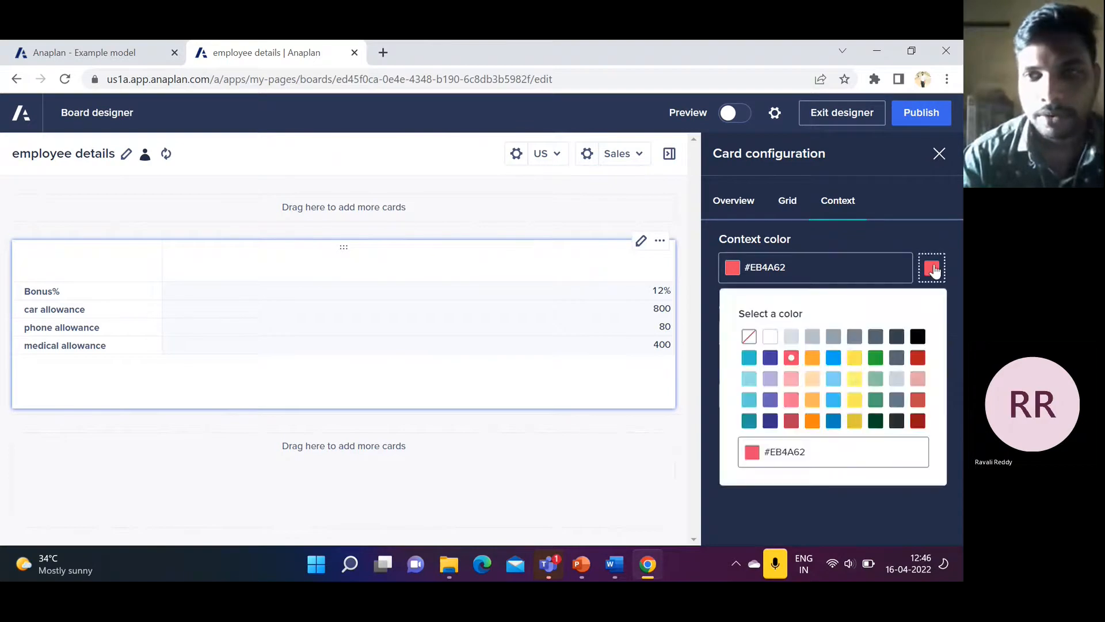
click(750, 337)
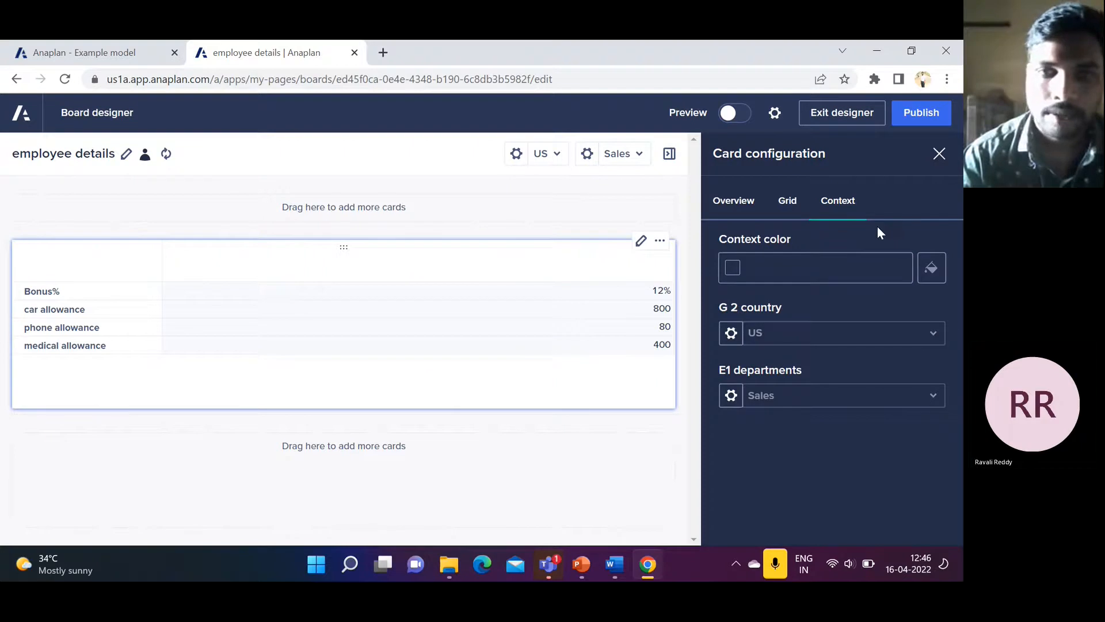
Step: Give the grid card the title "Total"
click(749, 206)
click(761, 351)
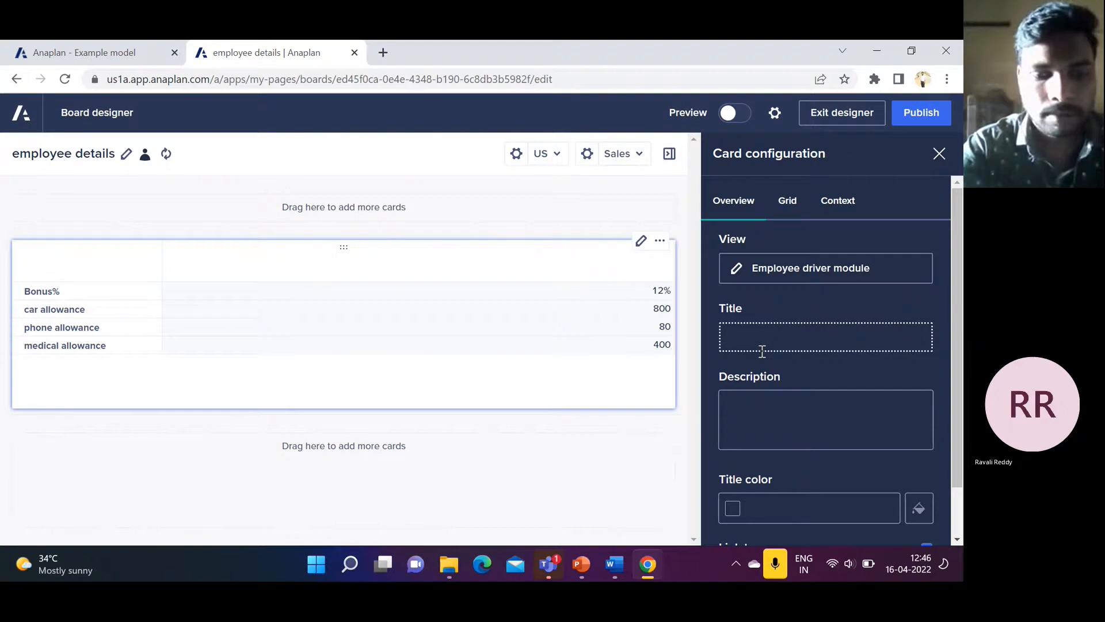
text(total)
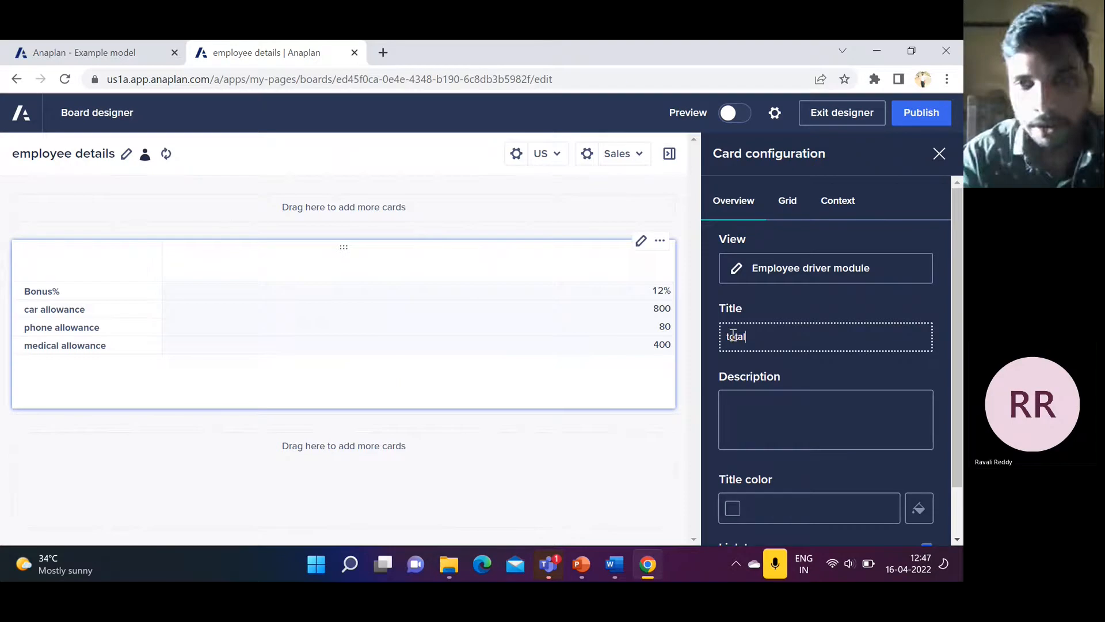
click(733, 335)
key(BackSpace)
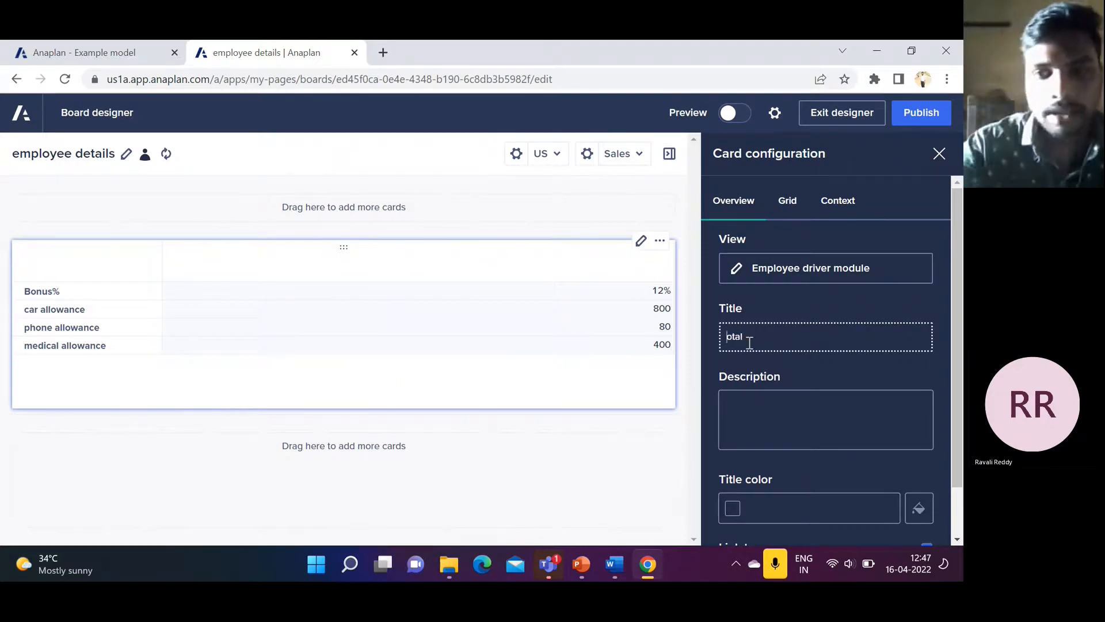
text(T)
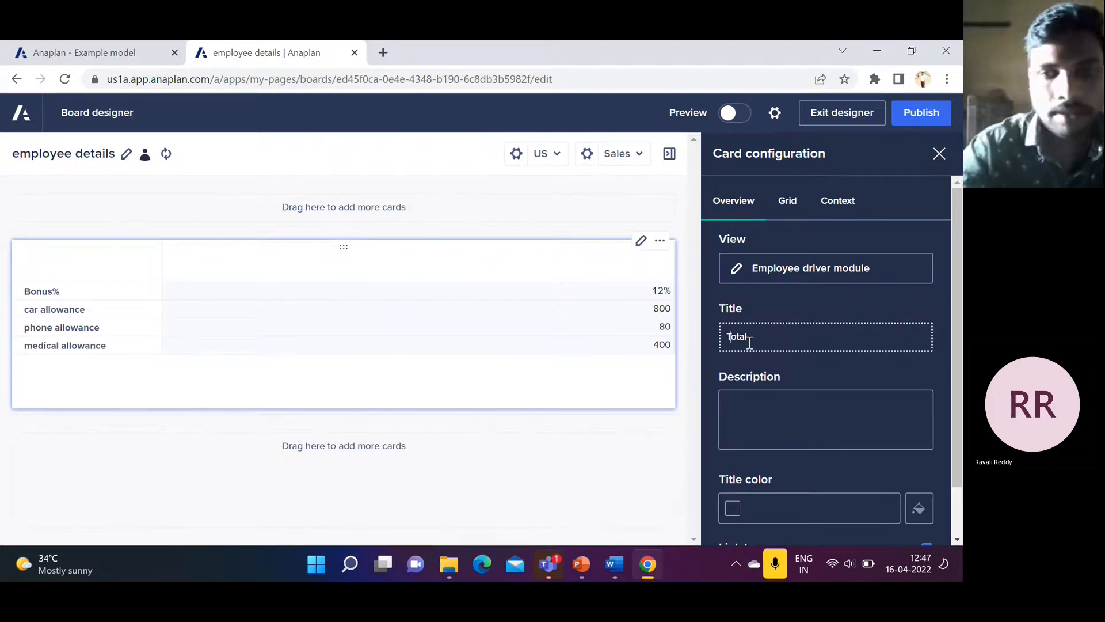
click(800, 380)
Step: Try the context color #EB4A62 on the titled grid card and remove it again
click(836, 206)
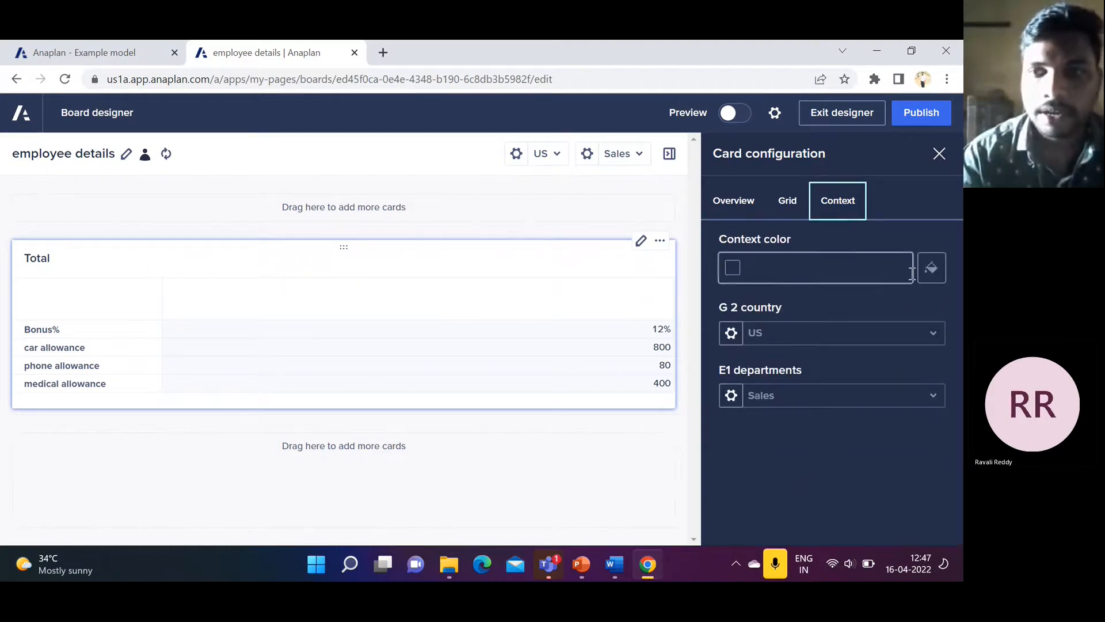
click(921, 281)
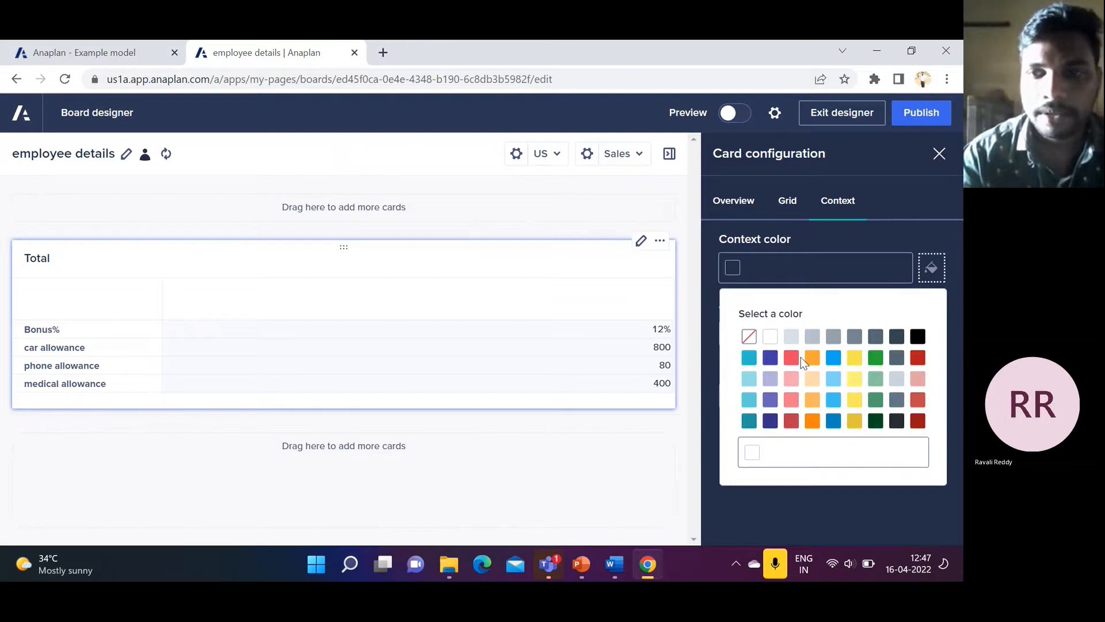
click(792, 359)
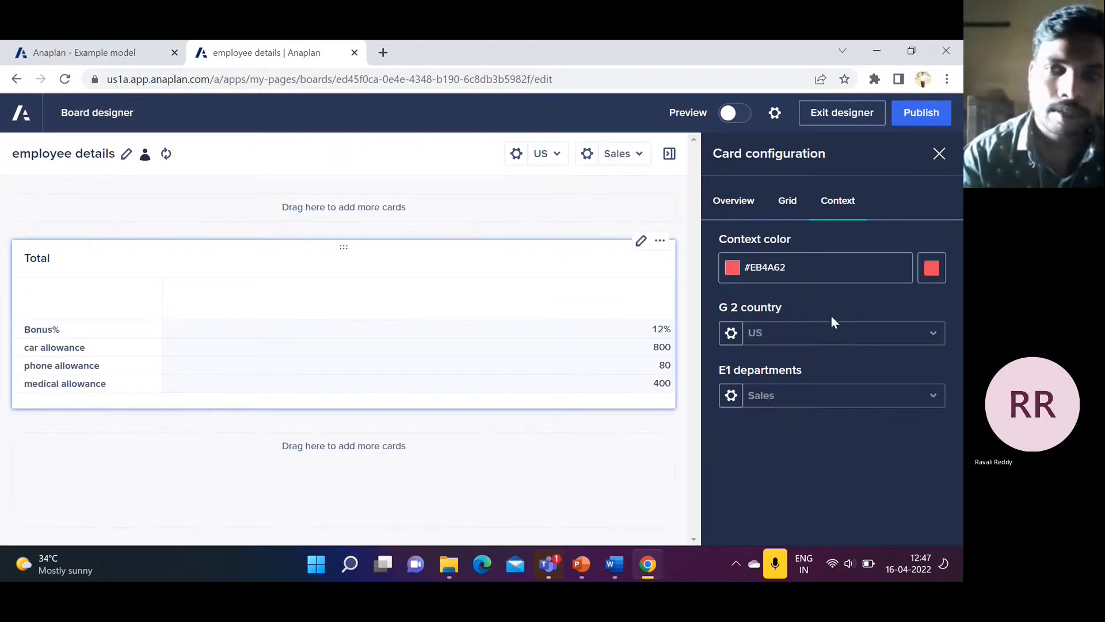
click(932, 269)
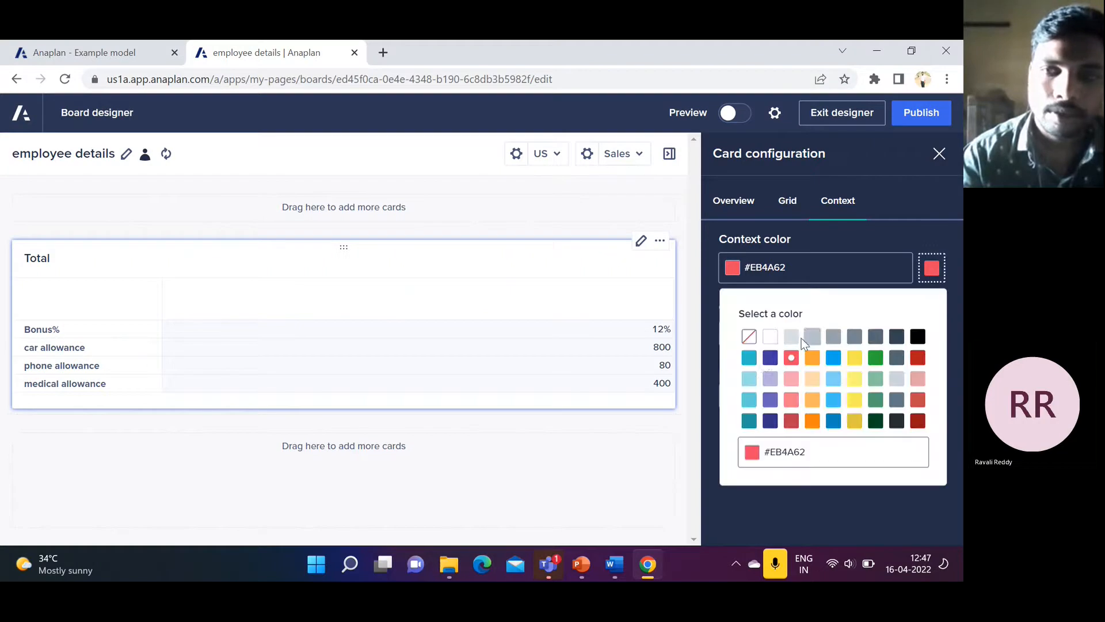
click(749, 337)
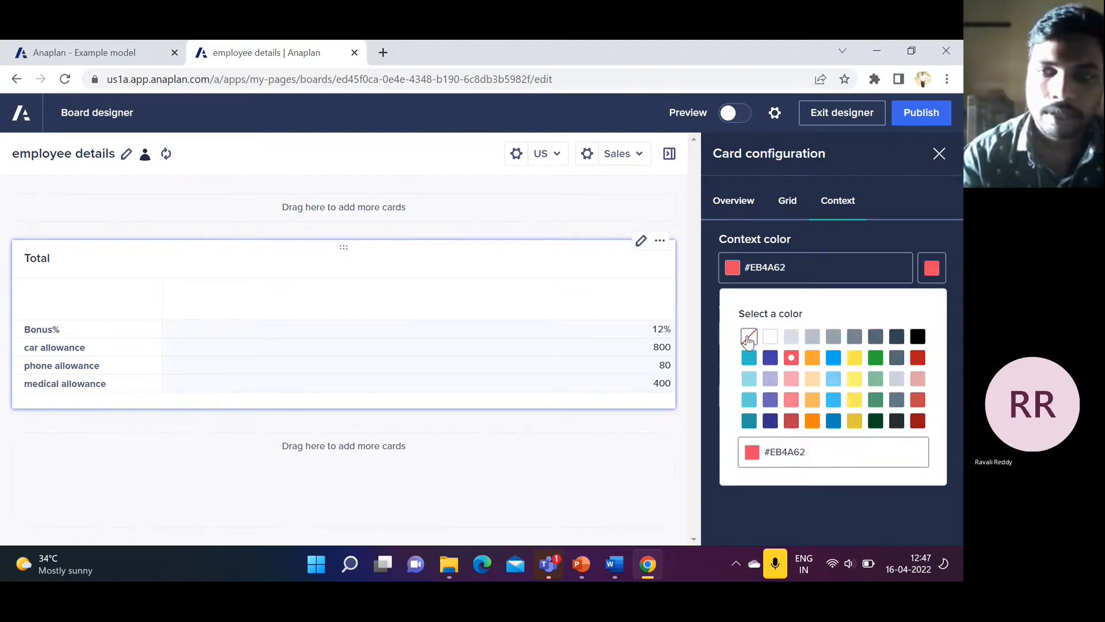
Step: Set the grid card's title color to #EB4A62 and close its card configuration
click(735, 203)
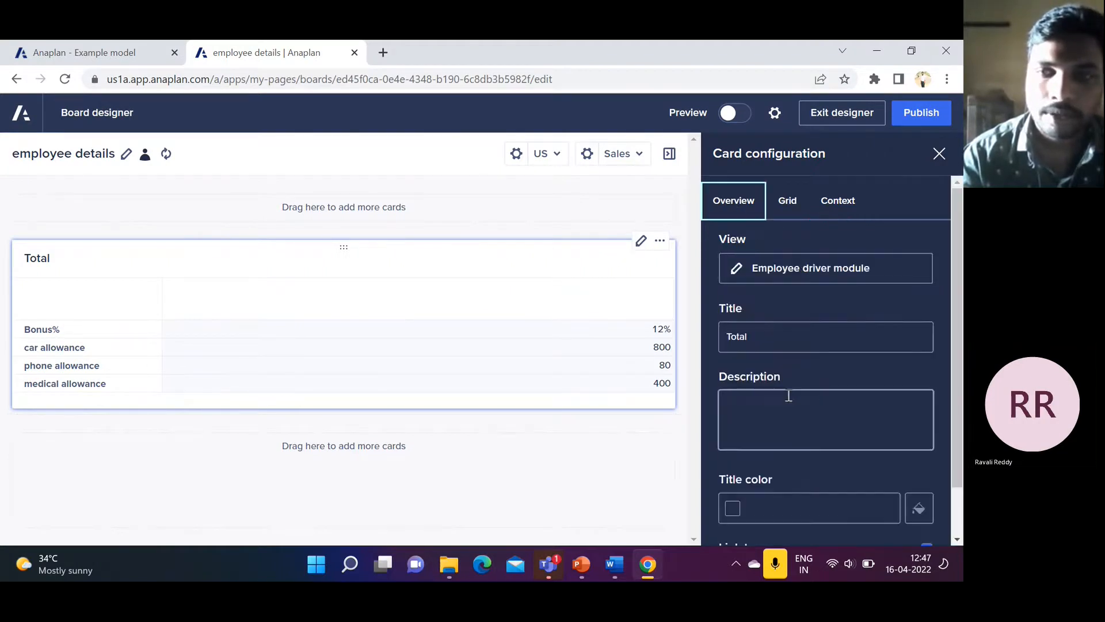
scroll(806, 403, down, 1)
click(921, 452)
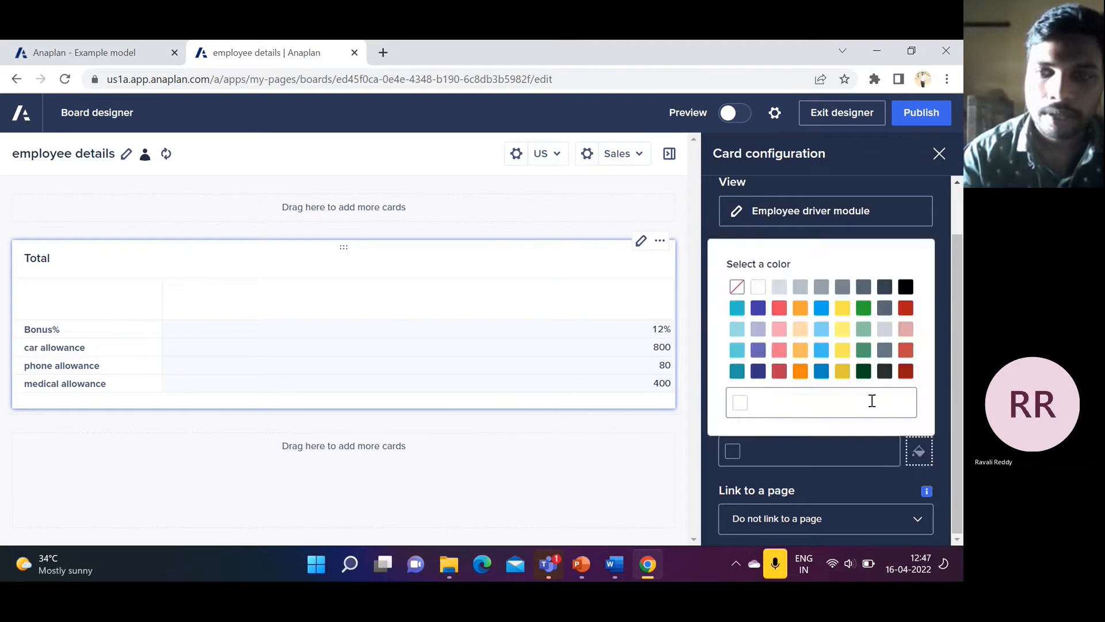
click(778, 309)
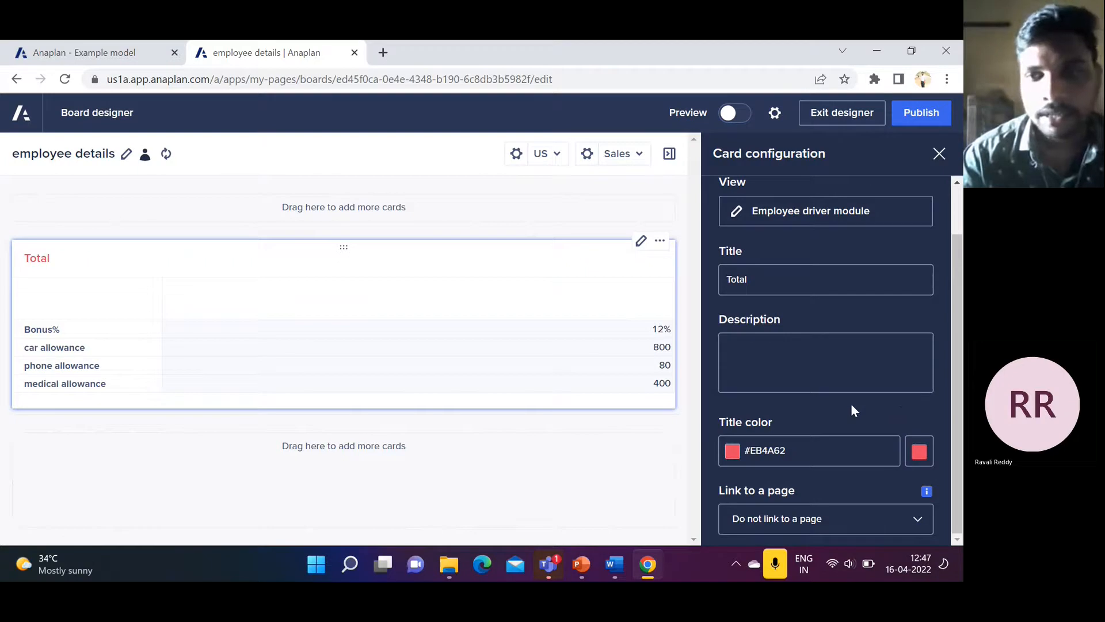
scroll(878, 233, up, 2)
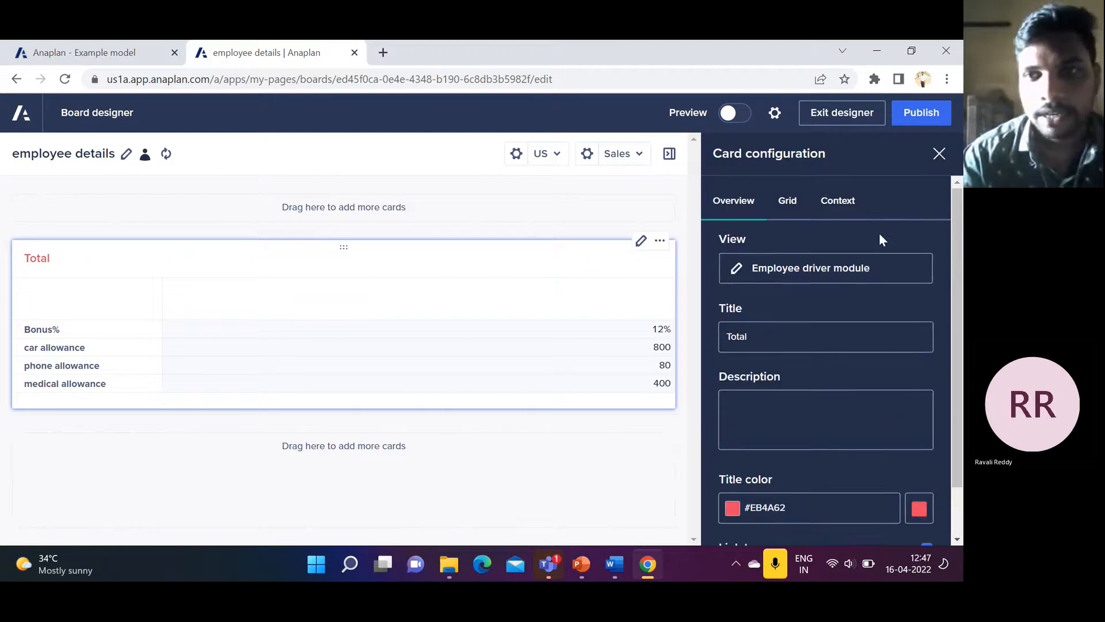
click(839, 197)
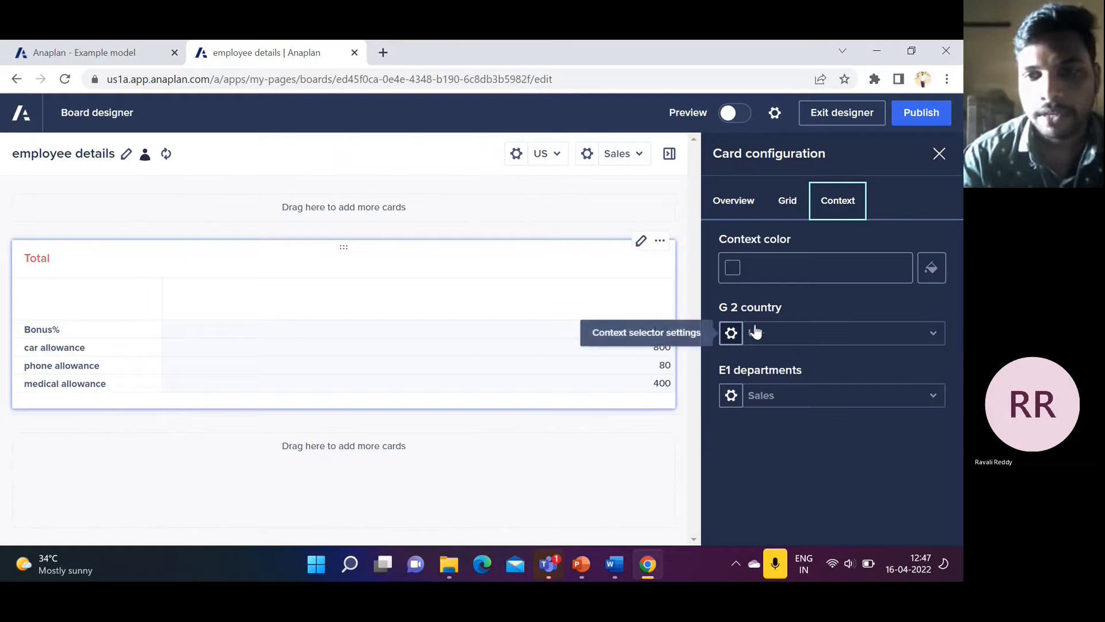
click(735, 208)
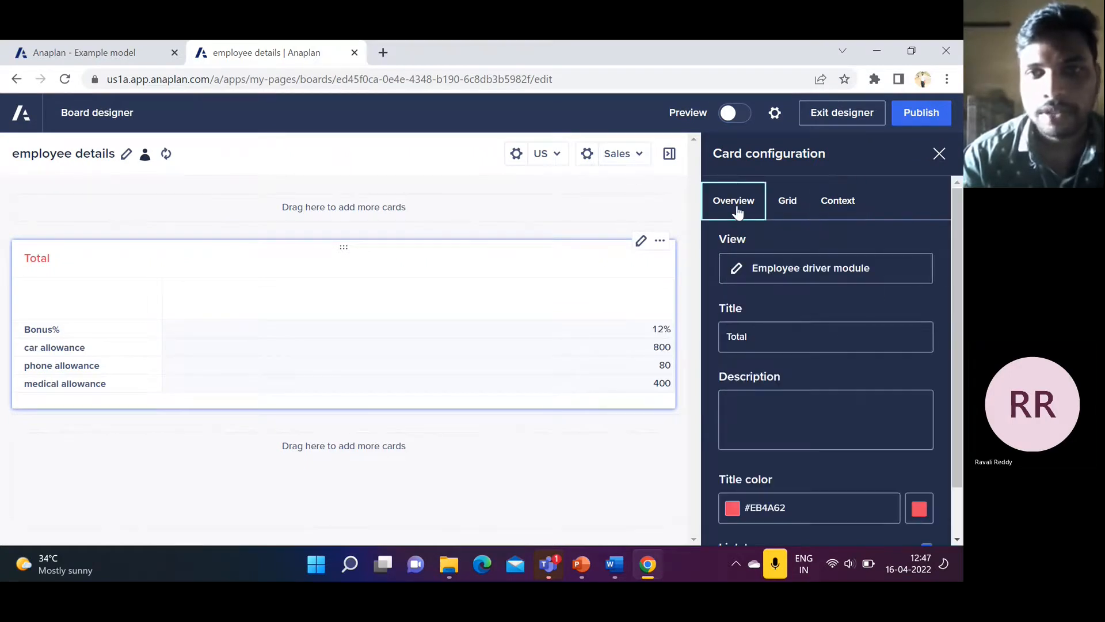
click(943, 155)
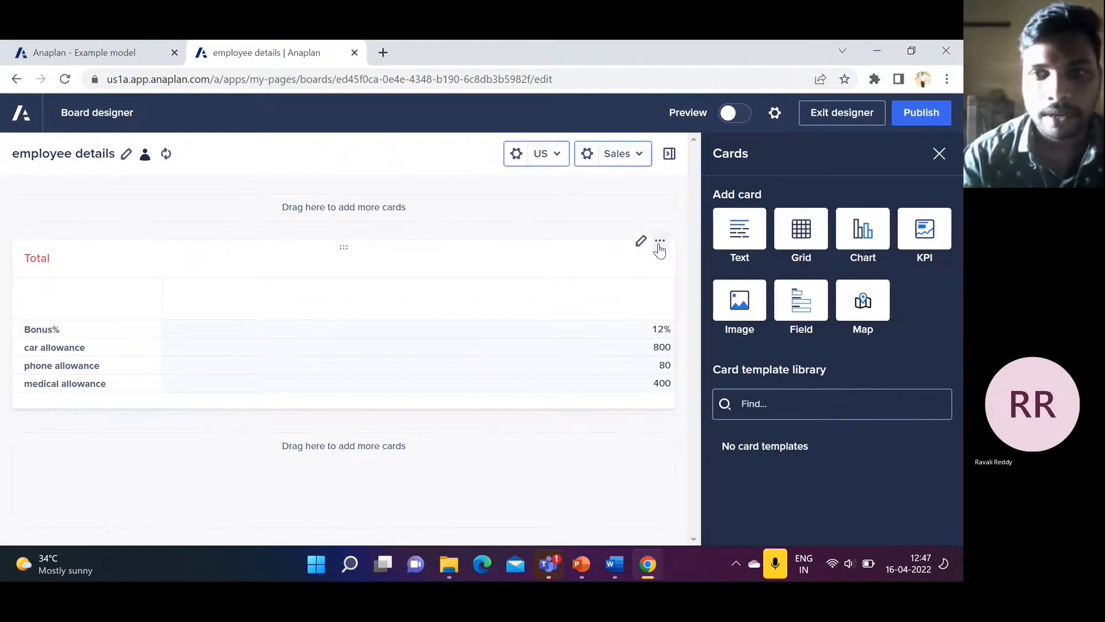
Step: Add a chart card below the grid card and use the Default View of Employee driver module as its data source
drag(858, 239, 394, 479)
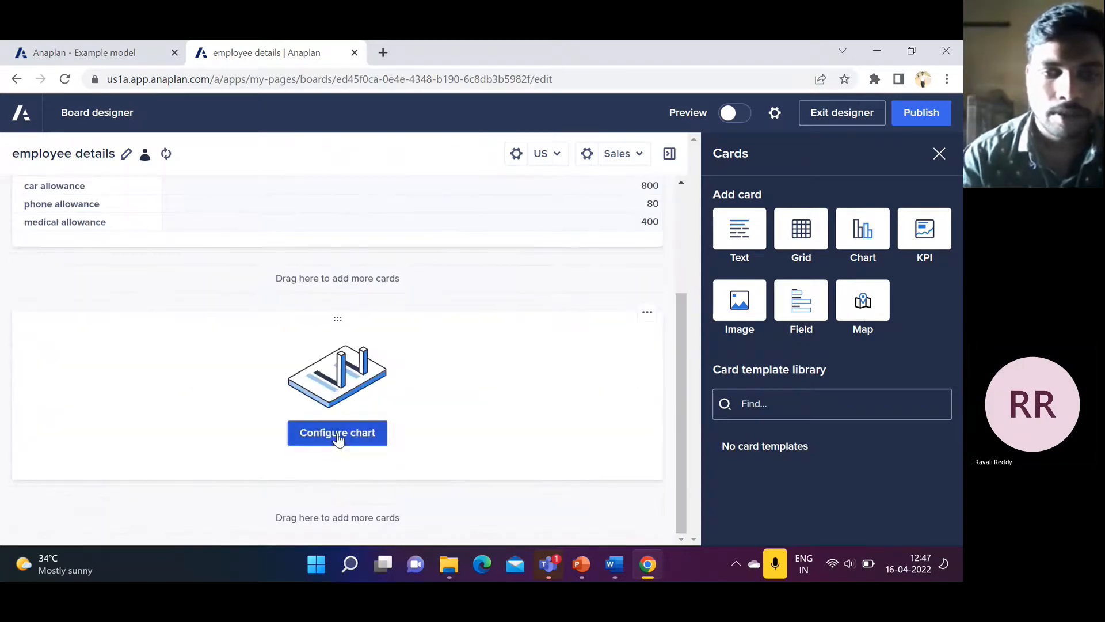
click(338, 439)
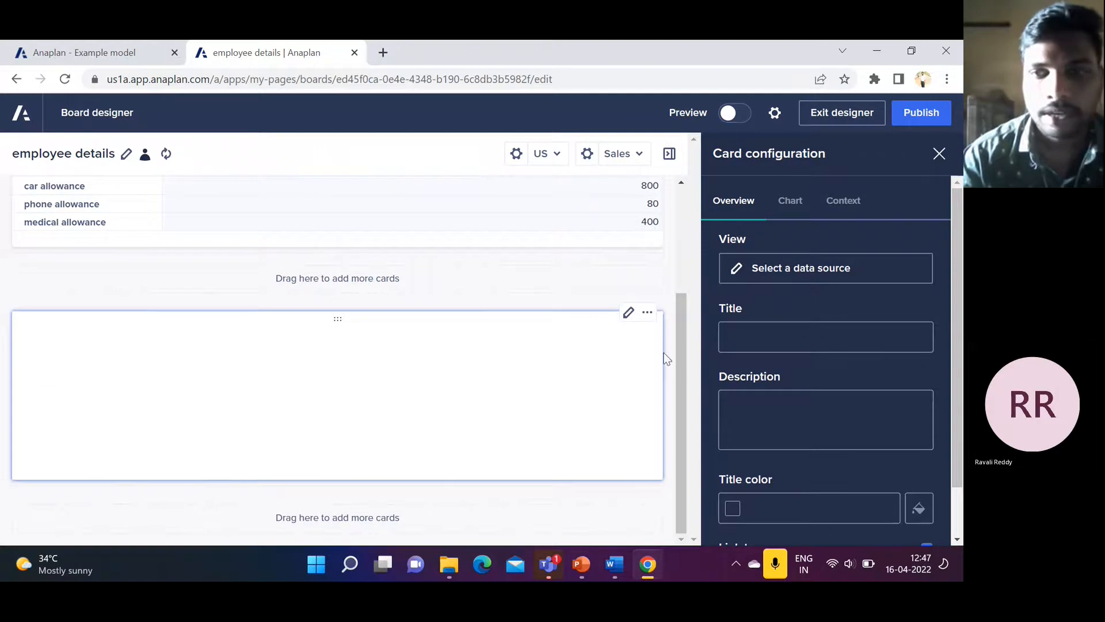
click(840, 270)
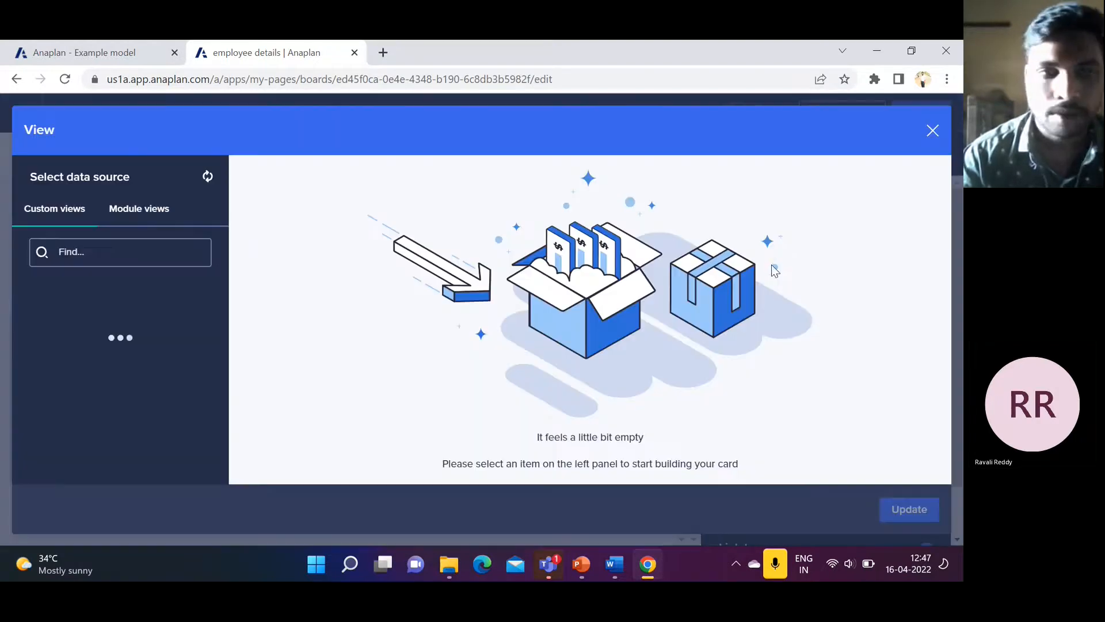
click(160, 216)
click(132, 290)
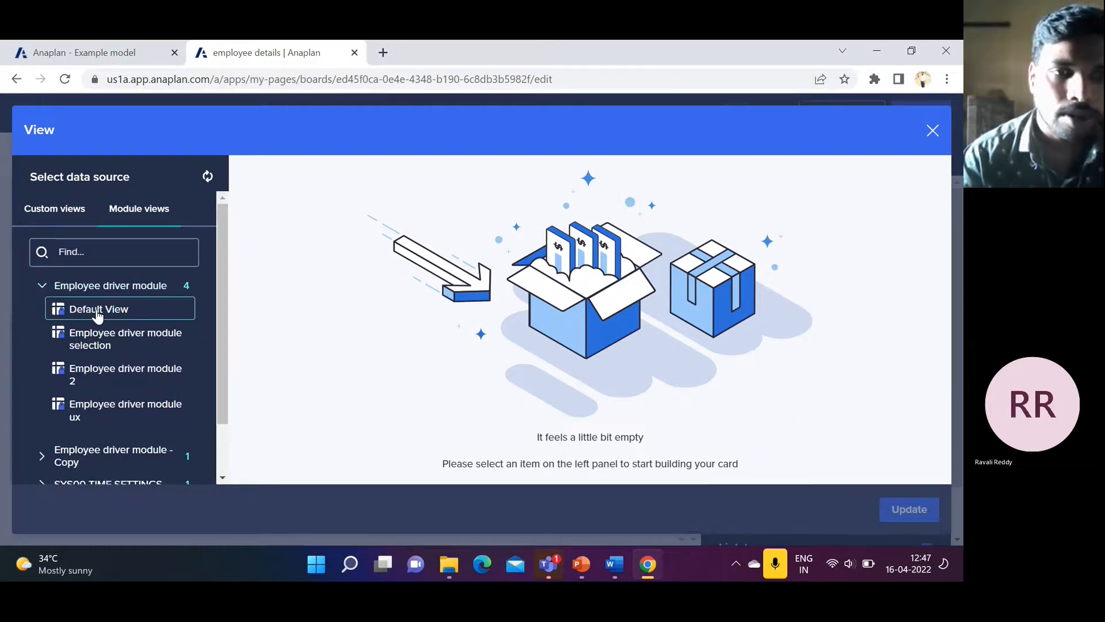
click(97, 312)
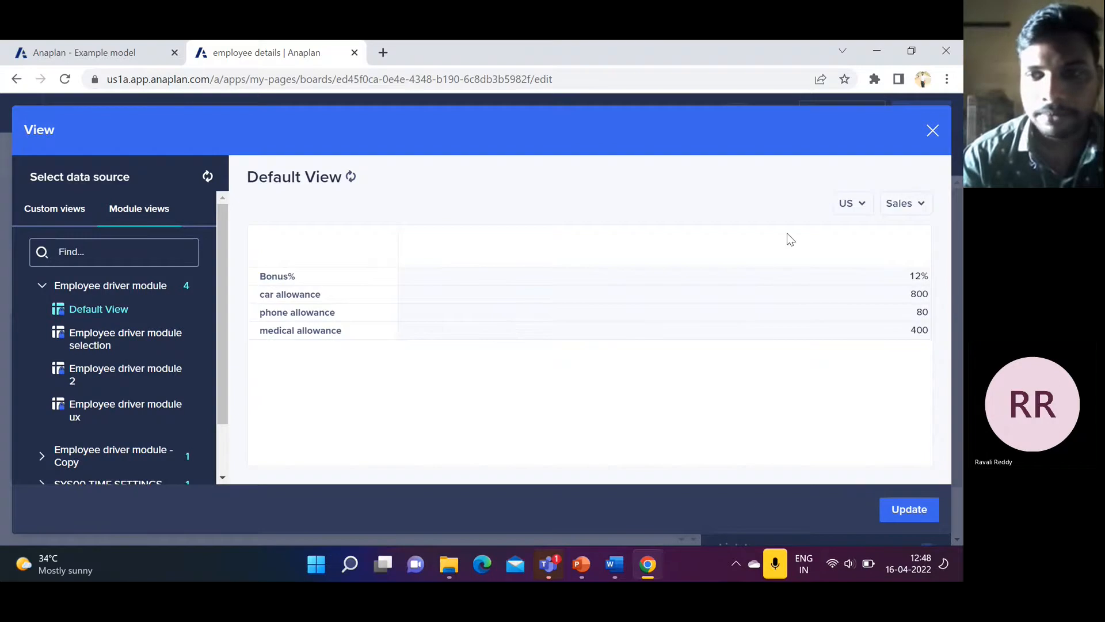
click(907, 512)
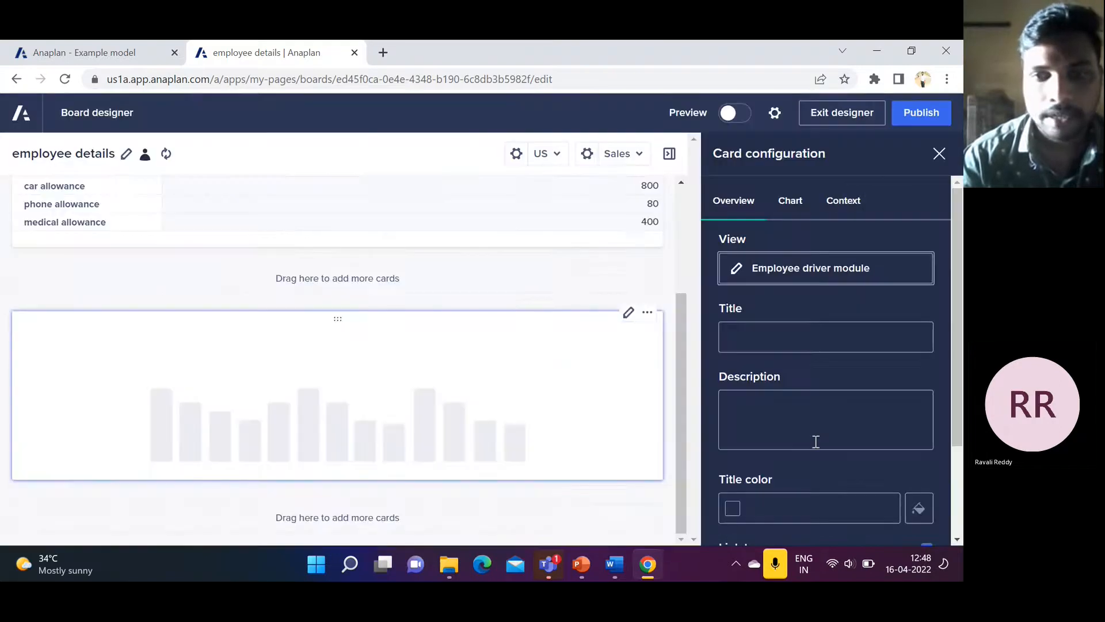
Step: Set the chart card's chart type to Column
scroll(772, 423, down, 1)
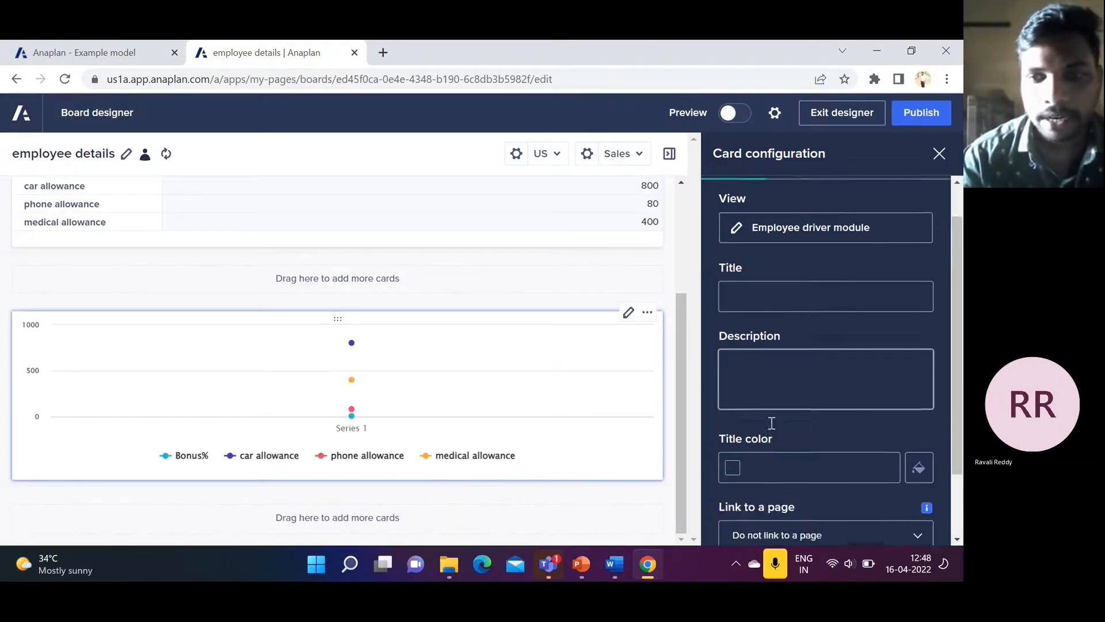
scroll(771, 423, down, 2)
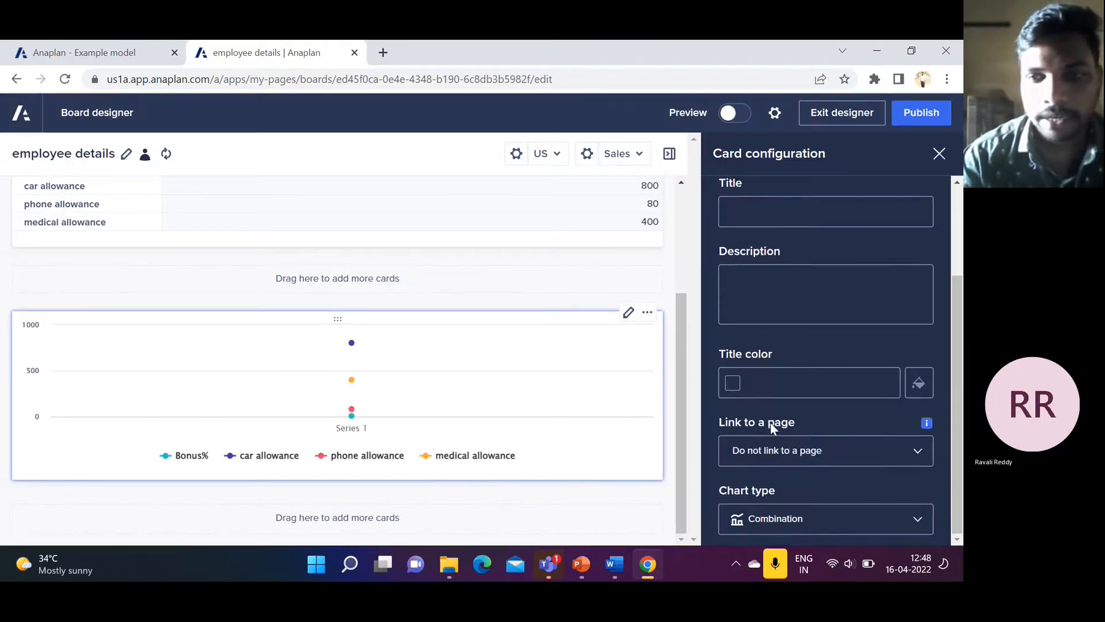
click(917, 510)
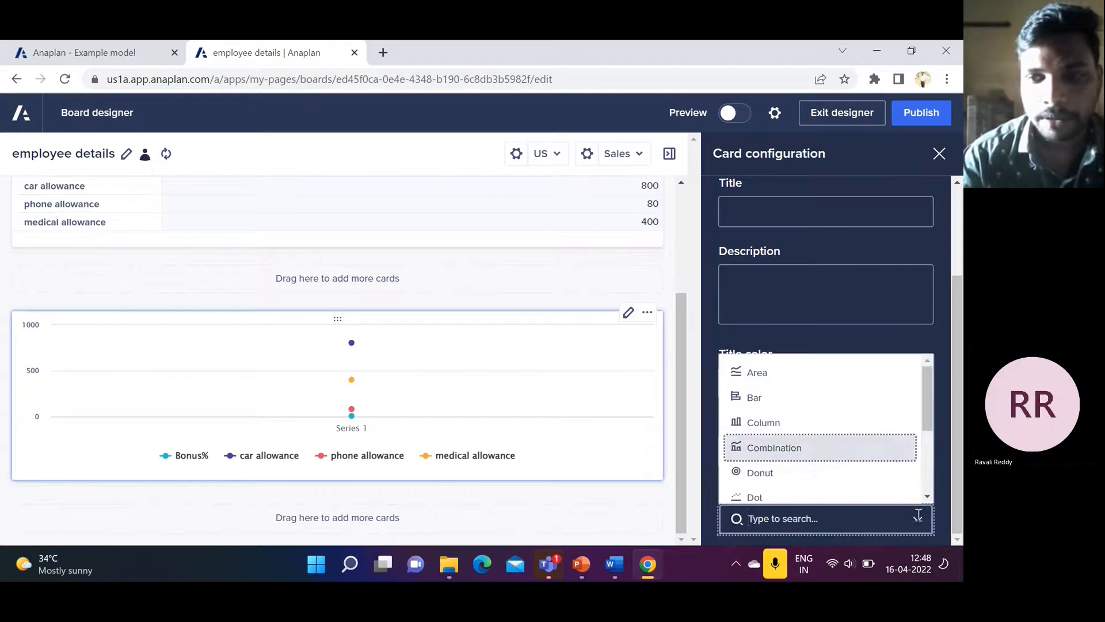
click(775, 423)
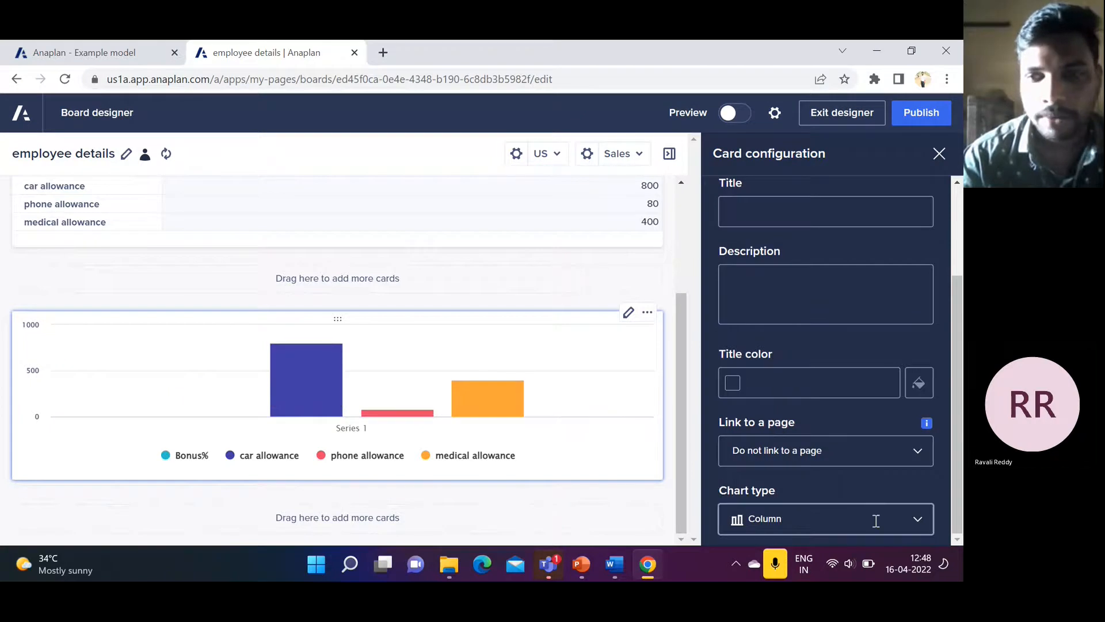
Step: Try the Bar, Combination and Donut chart types on the chart card and return it to Column
click(918, 518)
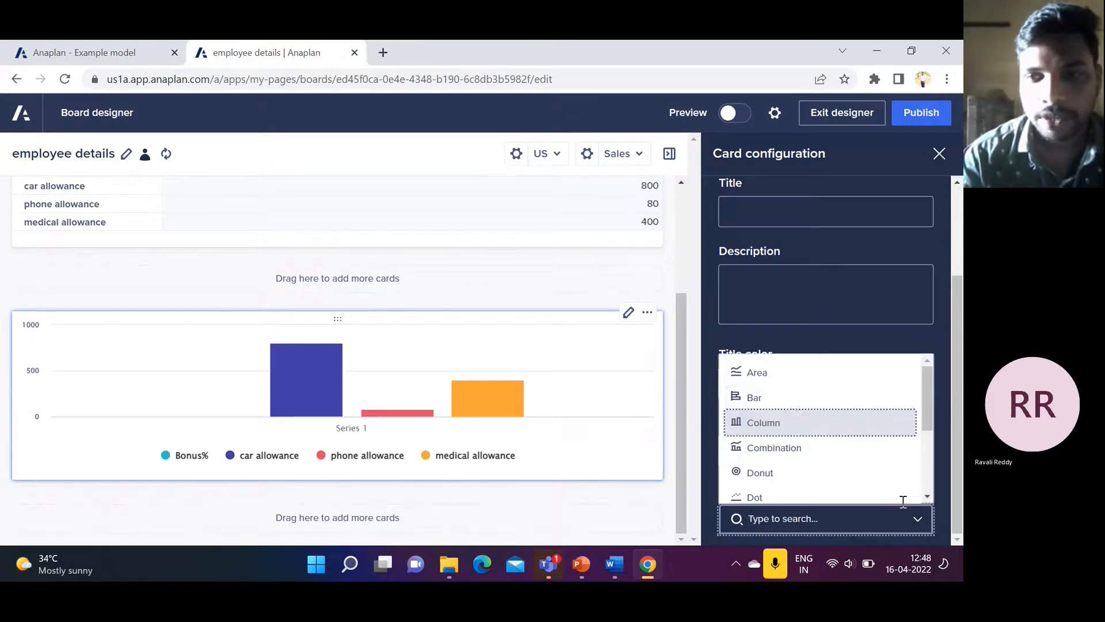
click(792, 397)
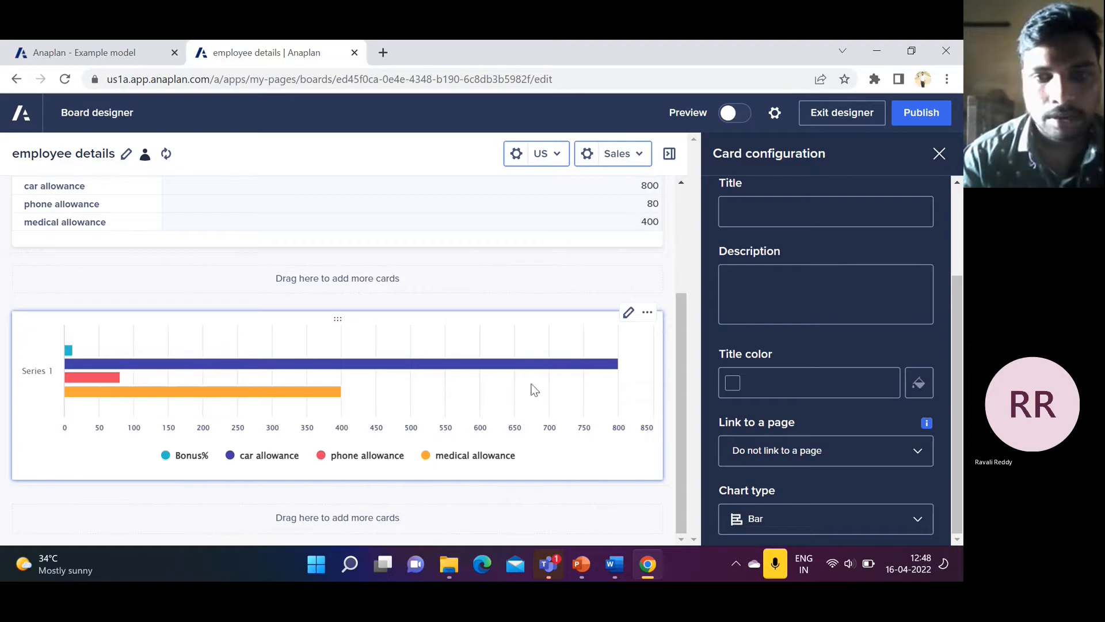
click(923, 518)
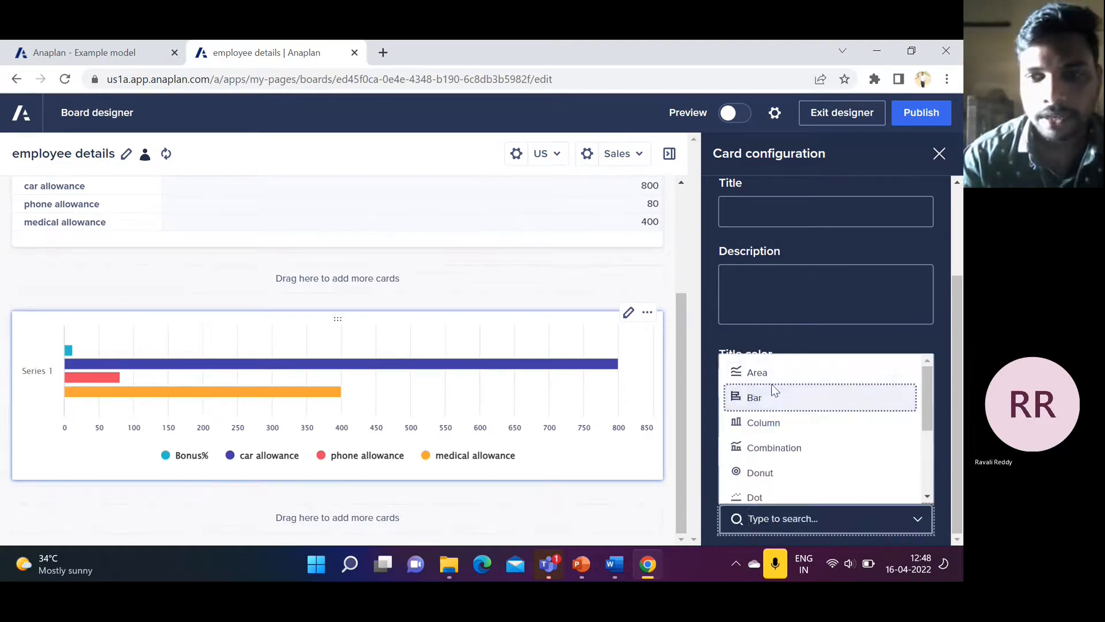
click(778, 451)
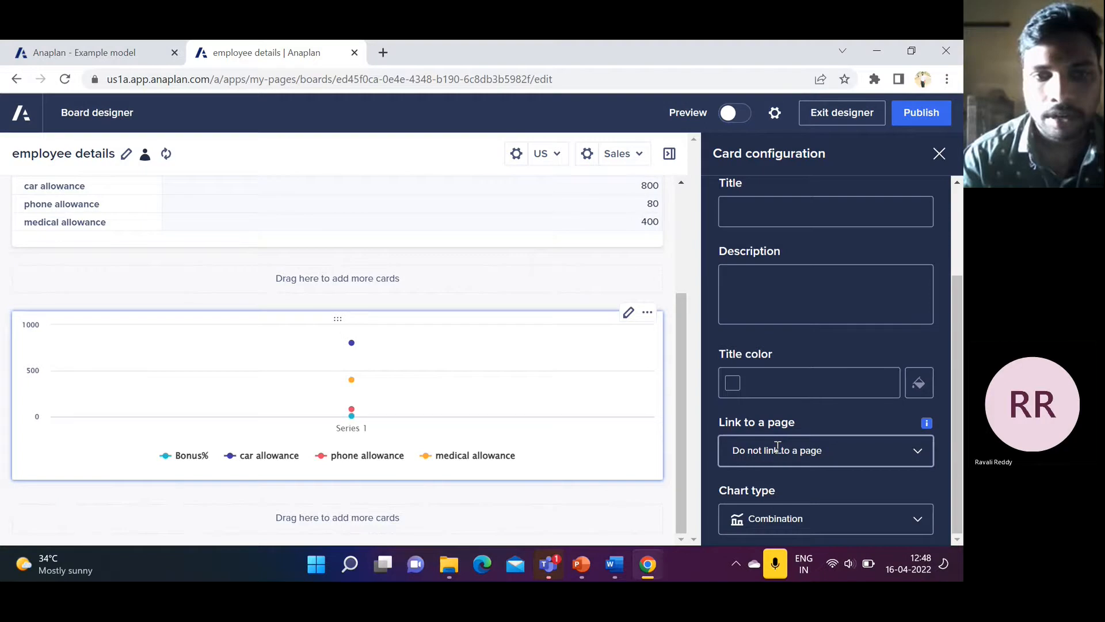
click(803, 518)
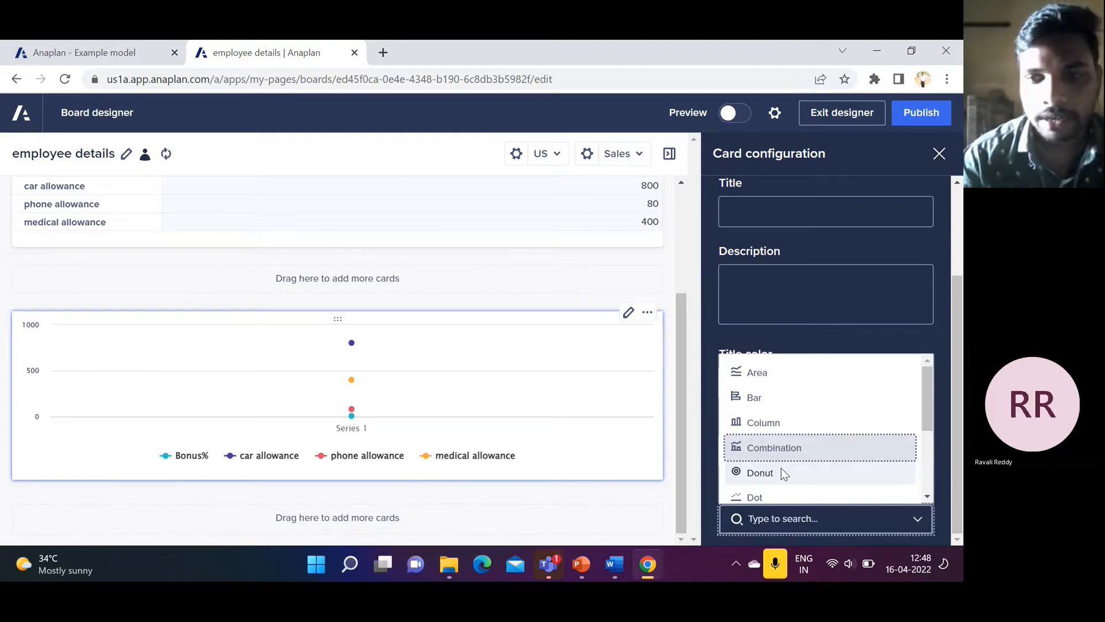
click(780, 471)
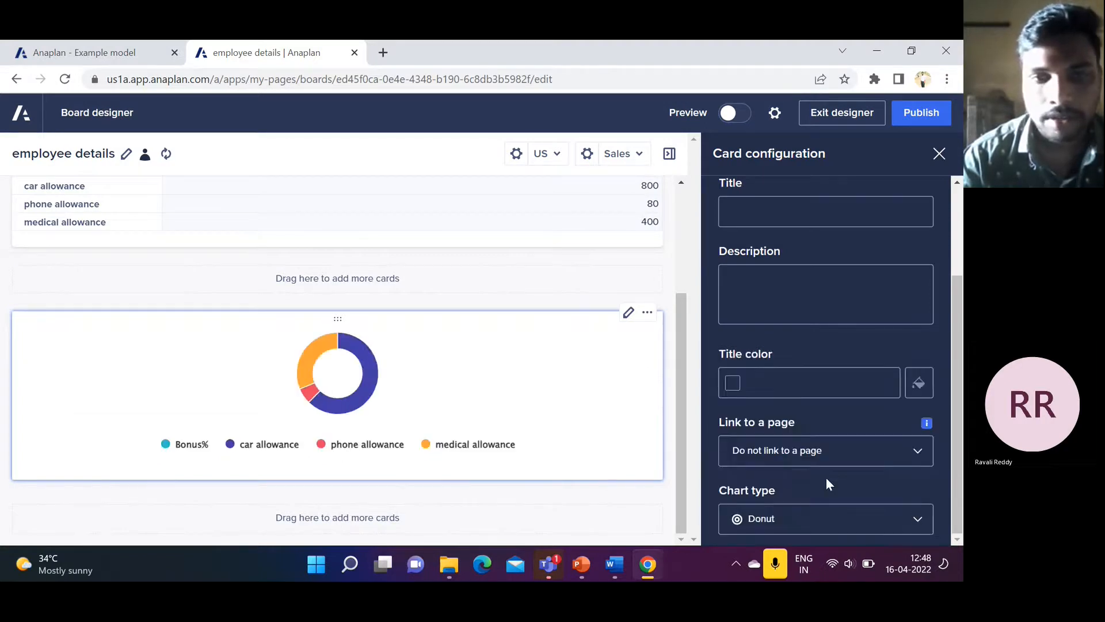
click(920, 521)
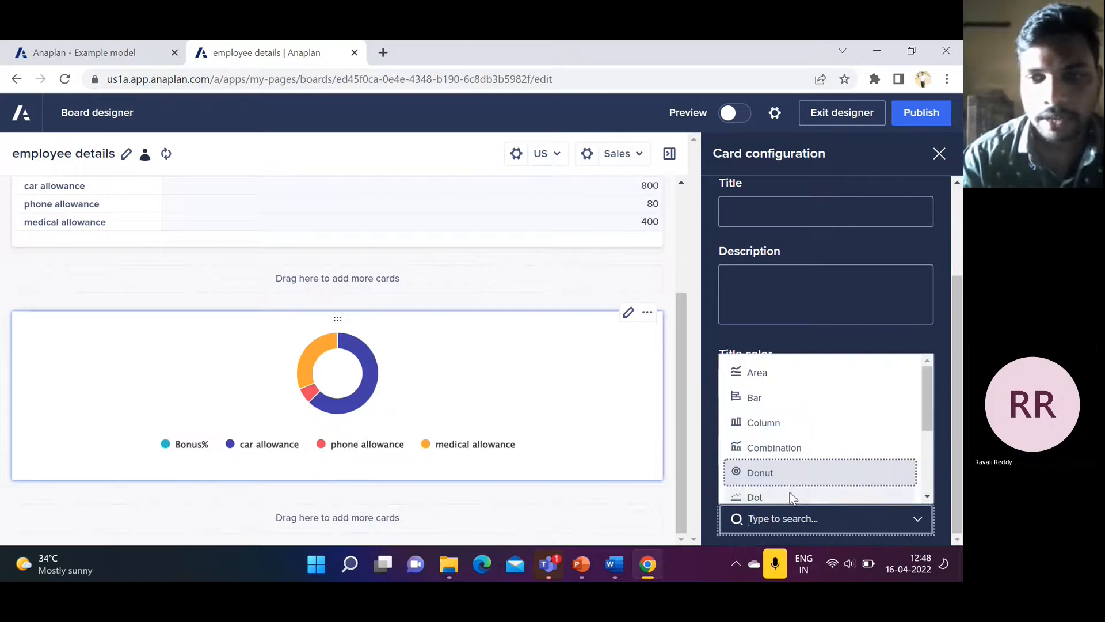
click(762, 422)
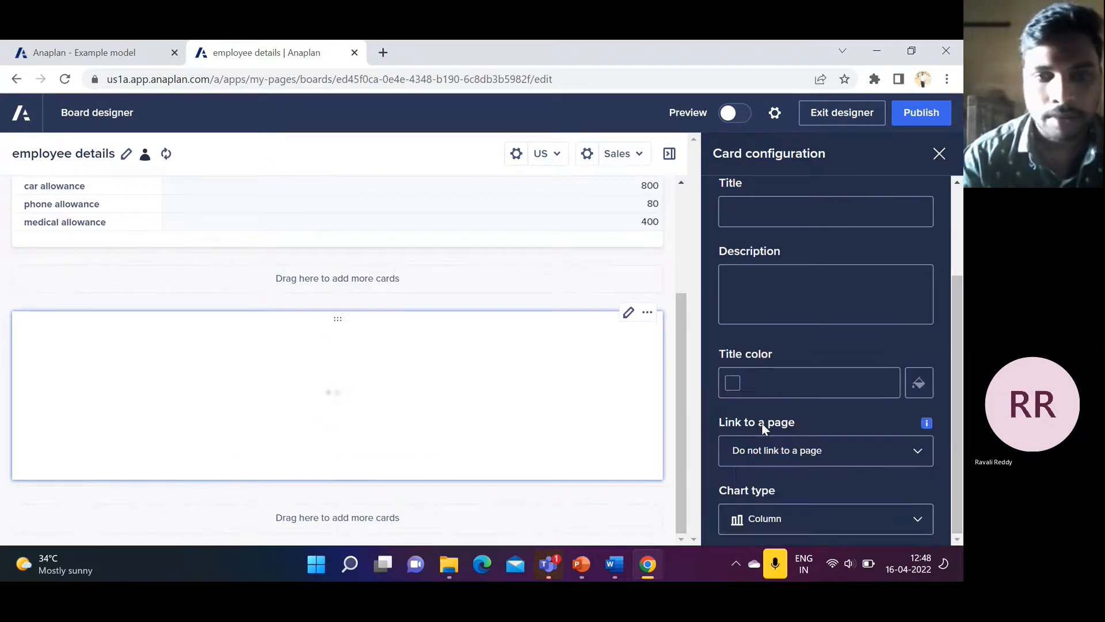
Step: Give the chart card the title "chart card"
scroll(830, 418, up, 3)
click(830, 418)
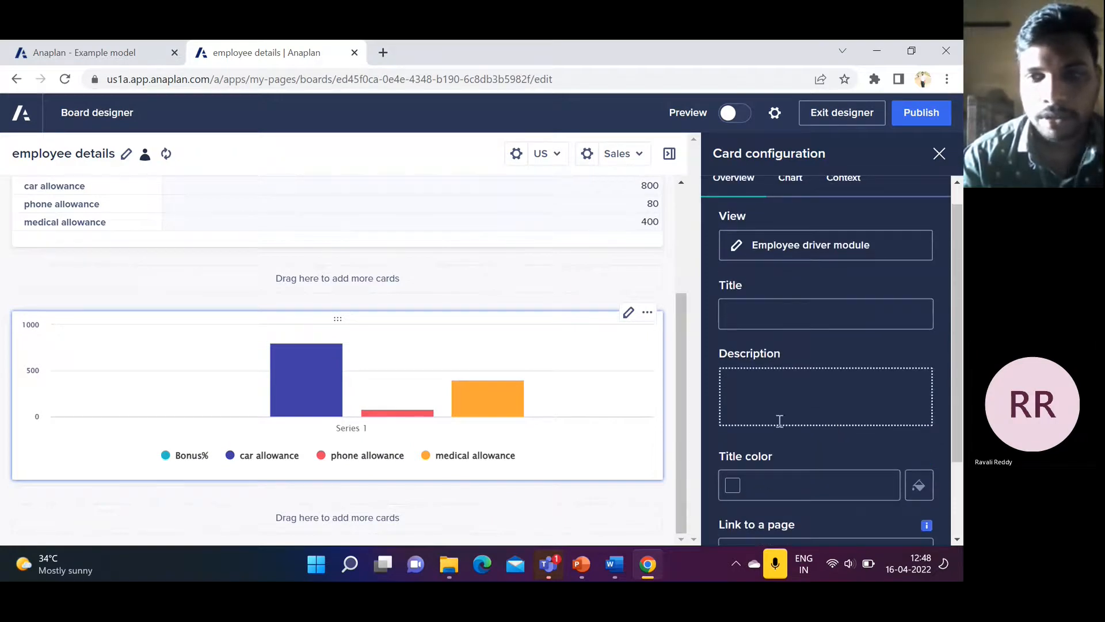
click(753, 320)
text(chart)
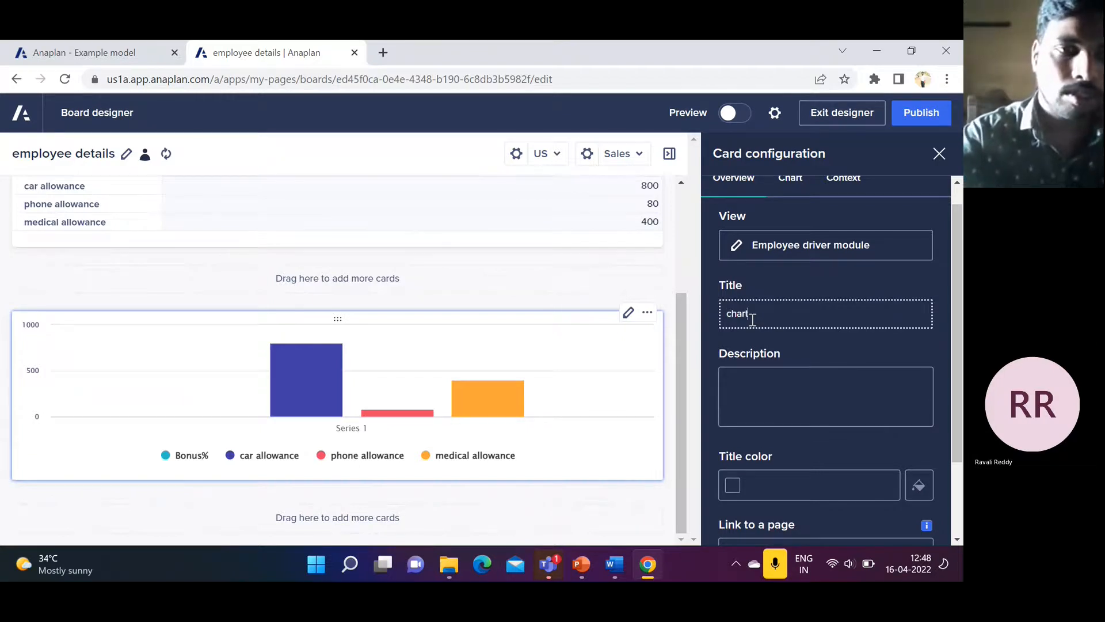
text( card)
click(825, 334)
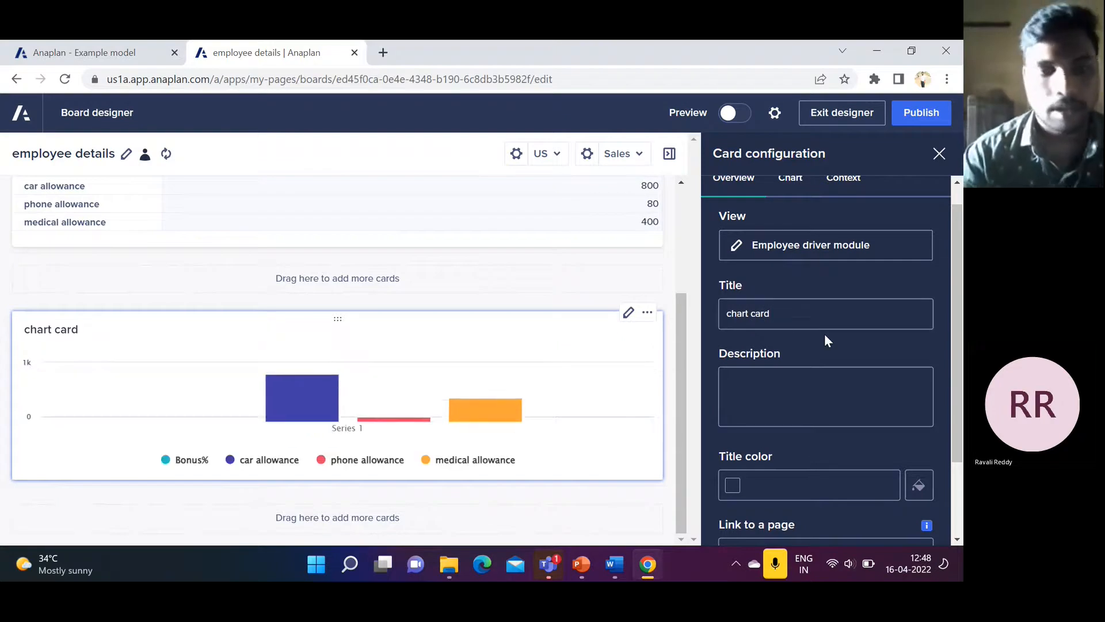
Step: Try the title color #F7E64F on the chart card and replace it with #00A8EC
scroll(839, 409, down, 2)
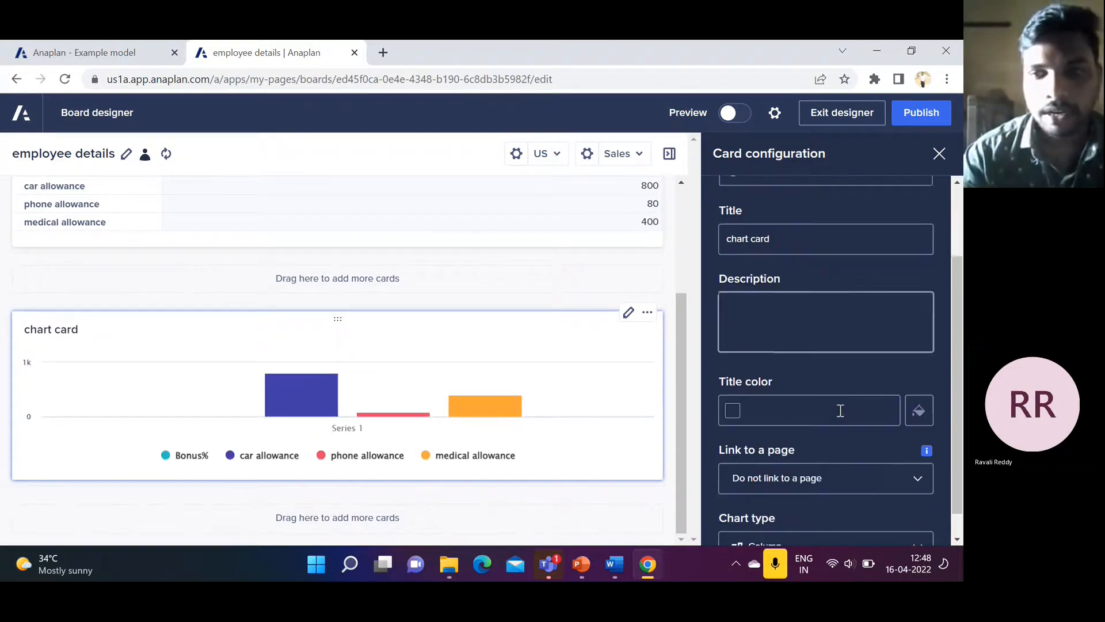
click(919, 405)
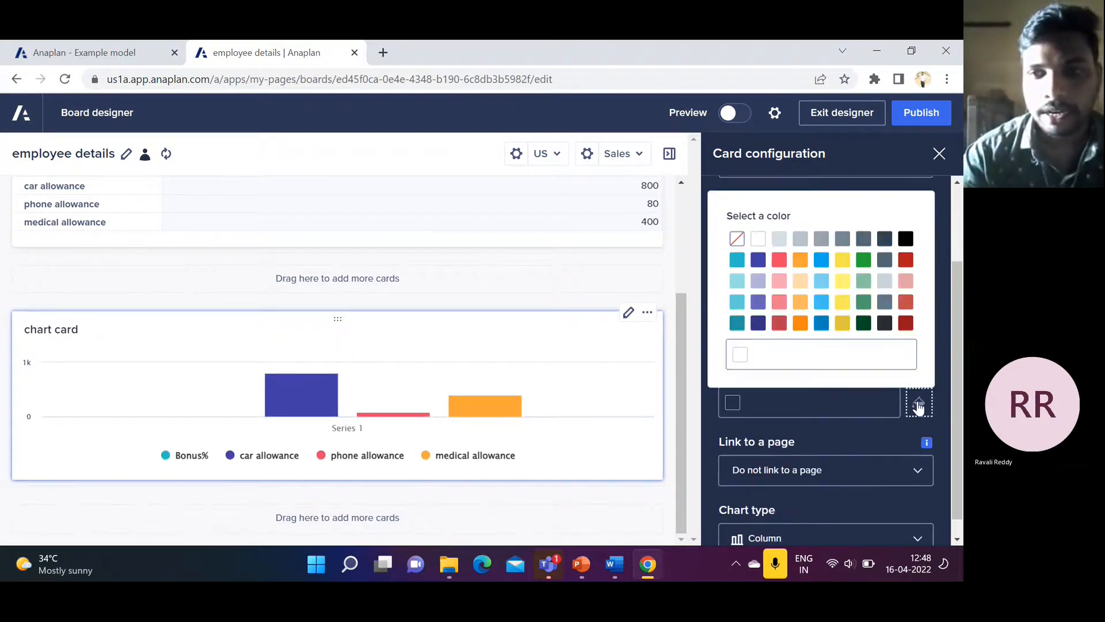
click(842, 261)
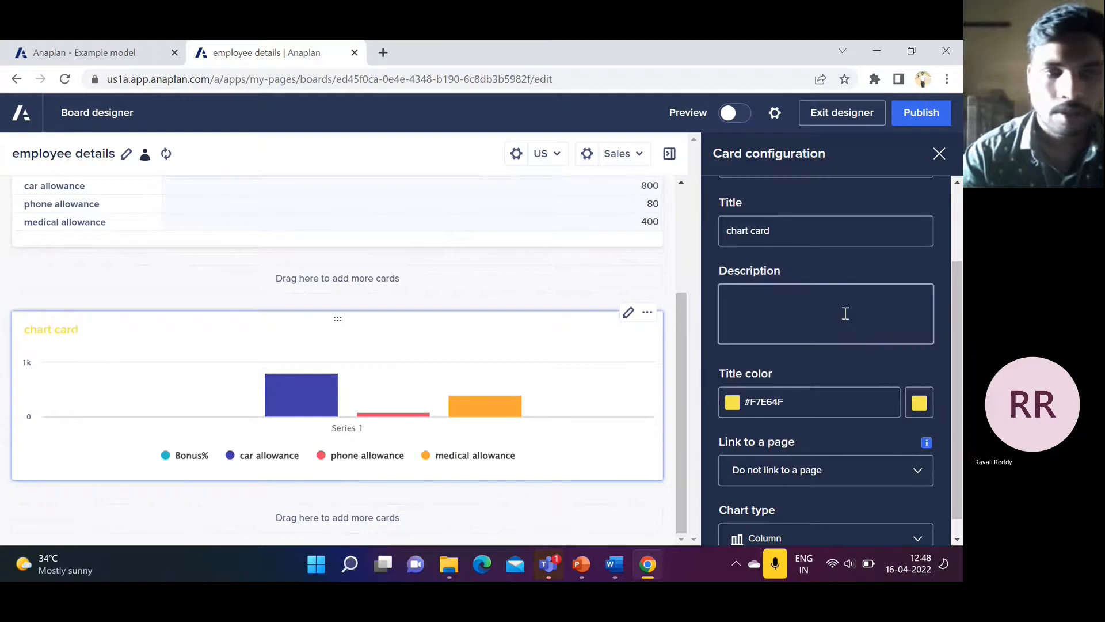
click(920, 399)
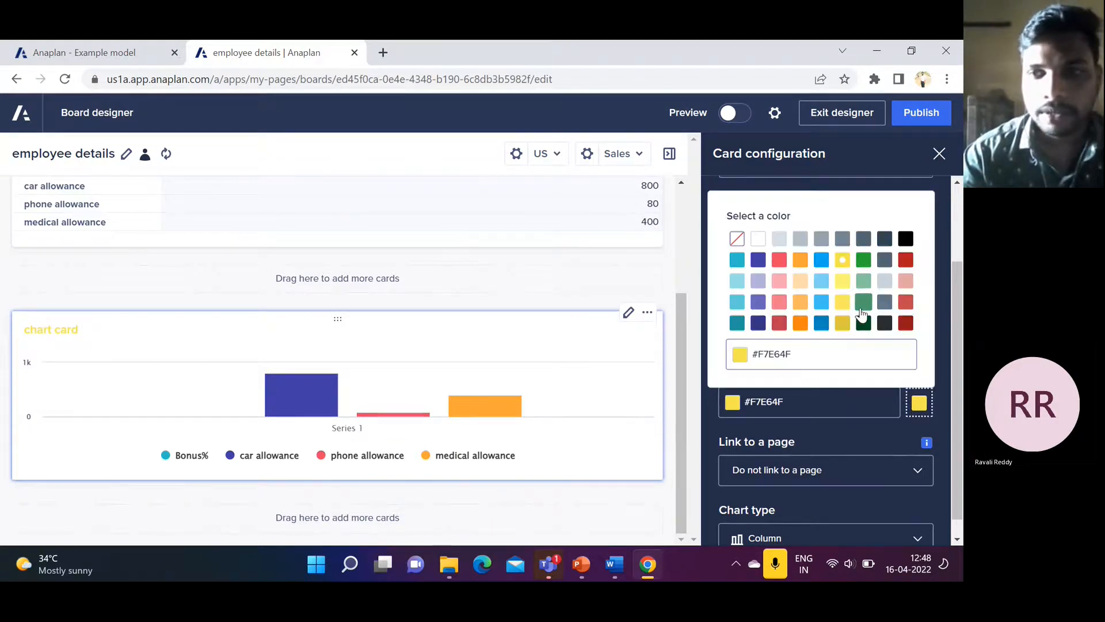
click(822, 260)
Step: Try plotting the Bonus% series on the chart's right axis and move it back to the left axis
scroll(824, 353, up, 2)
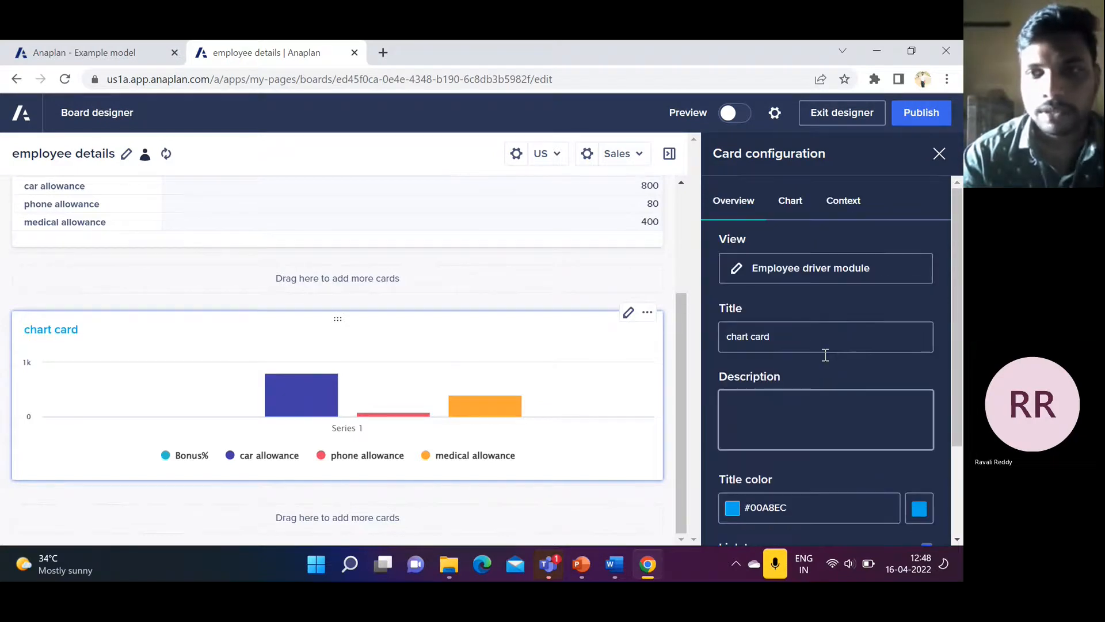
click(800, 208)
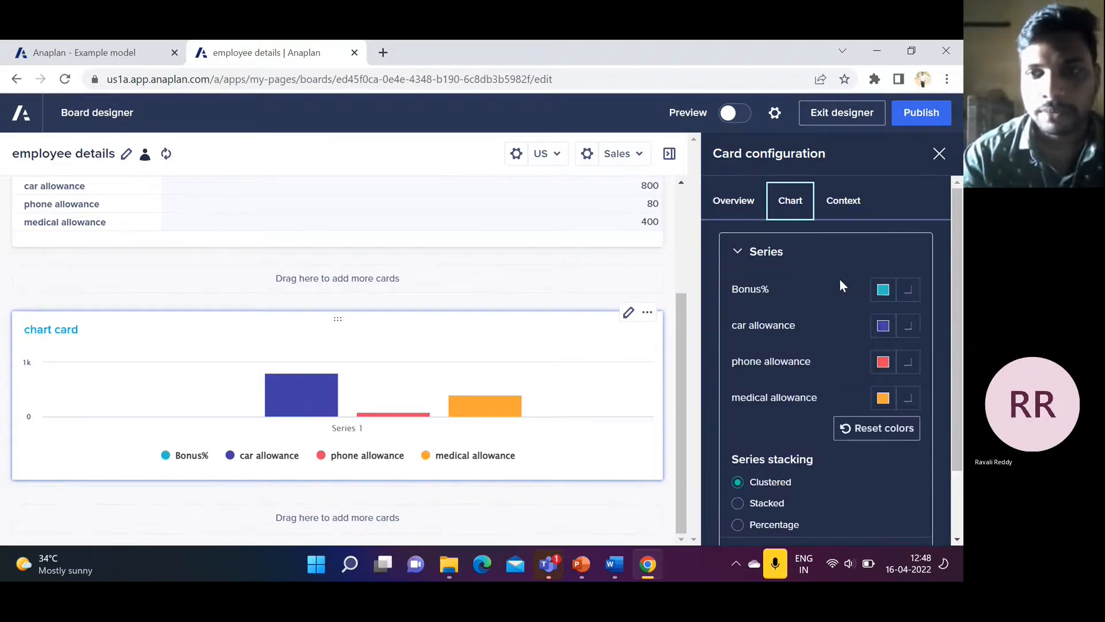
scroll(817, 271, down, 1)
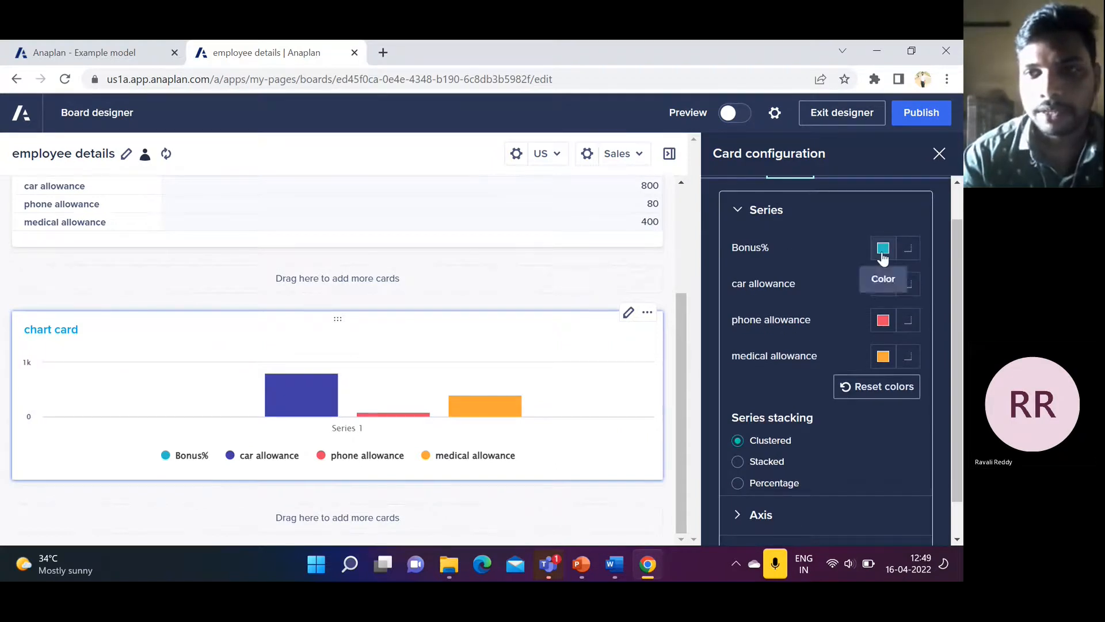
click(909, 257)
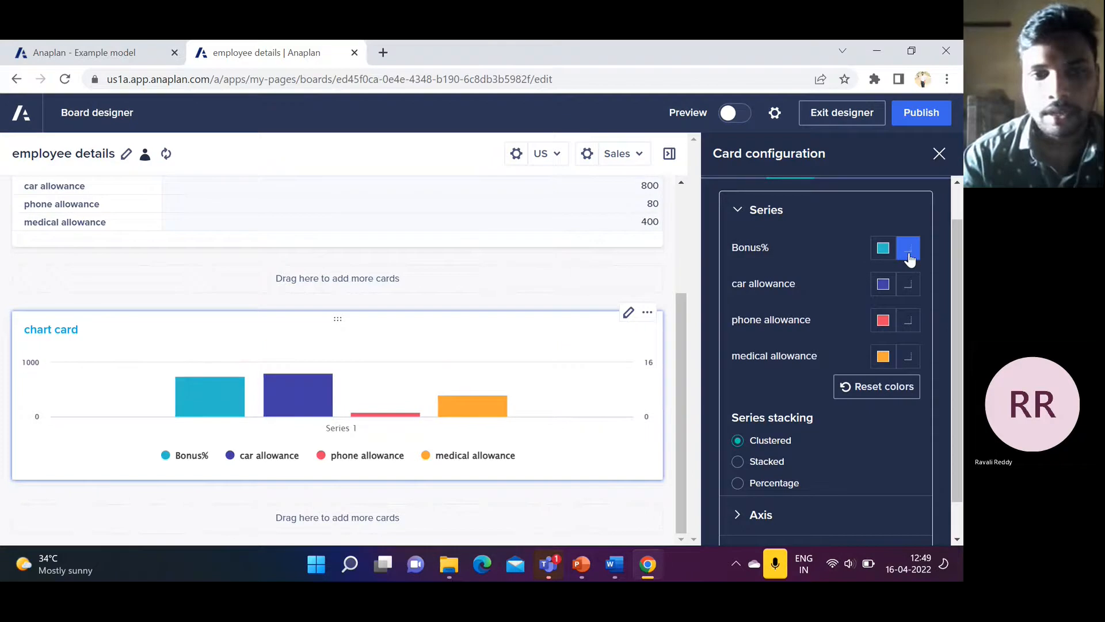
click(889, 258)
click(844, 239)
click(903, 254)
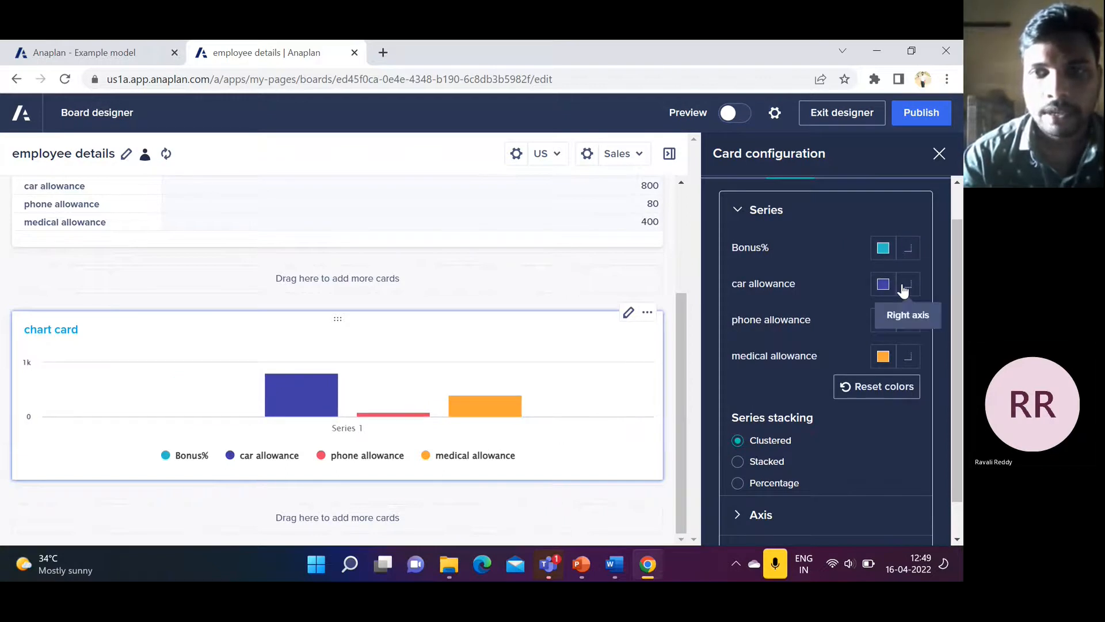
Step: Try plotting the car allowance series on the right axis and return it to the left axis
click(903, 288)
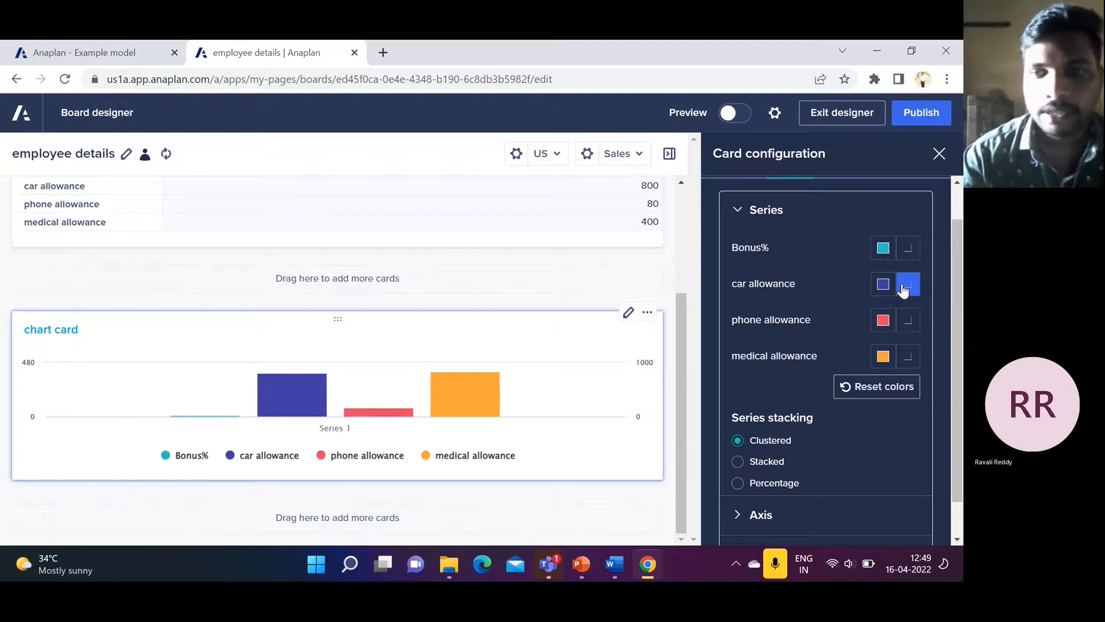
click(884, 285)
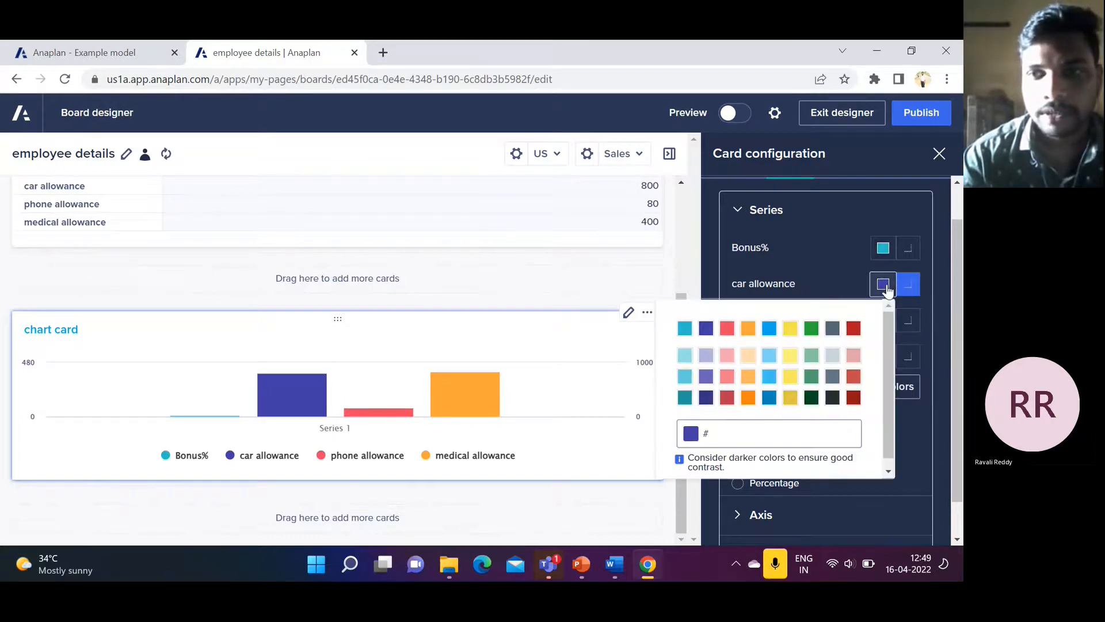
click(910, 295)
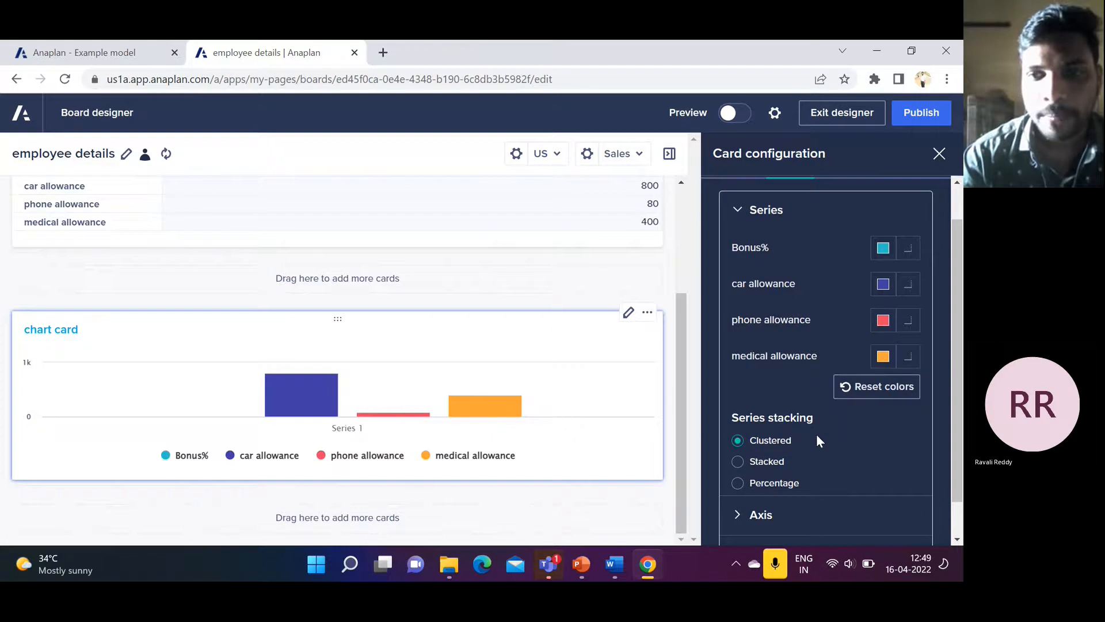
Step: Try the Stacked and Percentage series stacking options on the chart and restore Clustered
scroll(816, 434, down, 1)
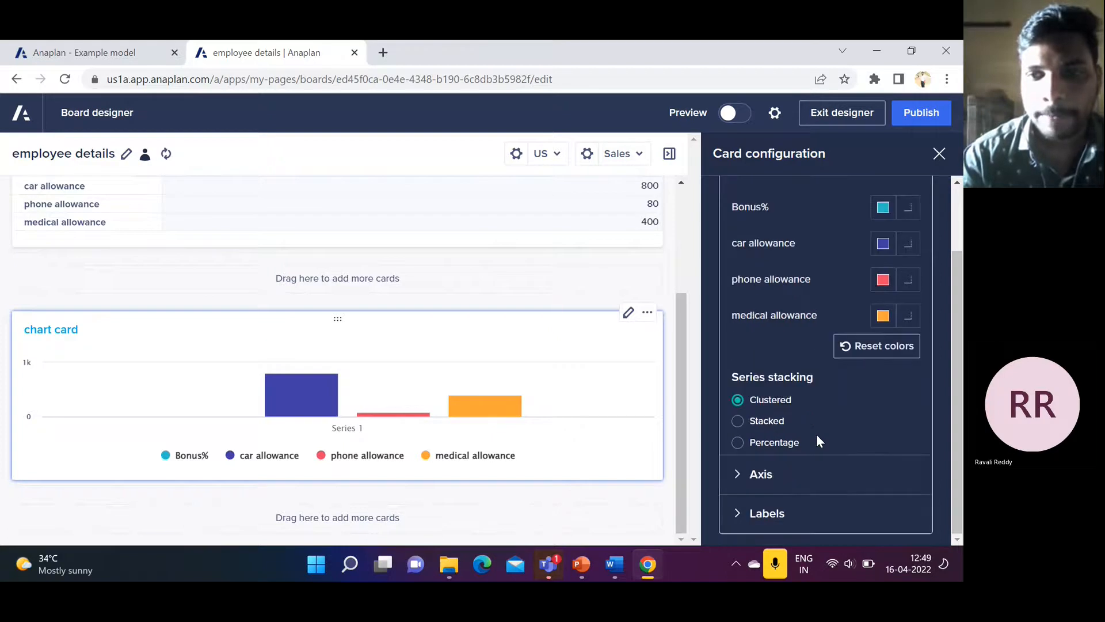
click(738, 421)
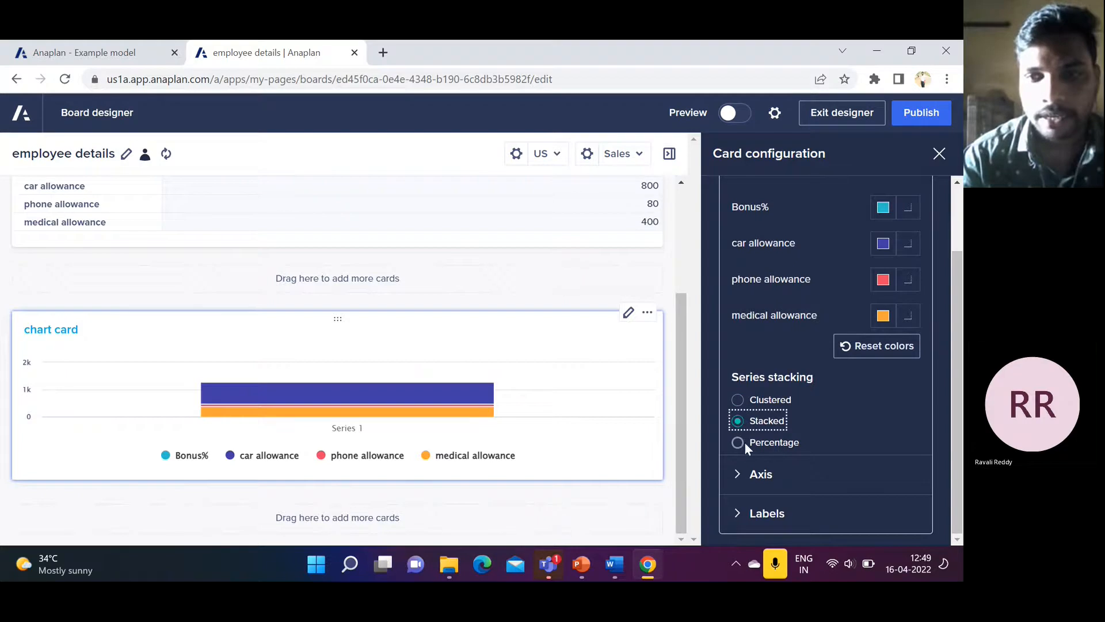
click(739, 443)
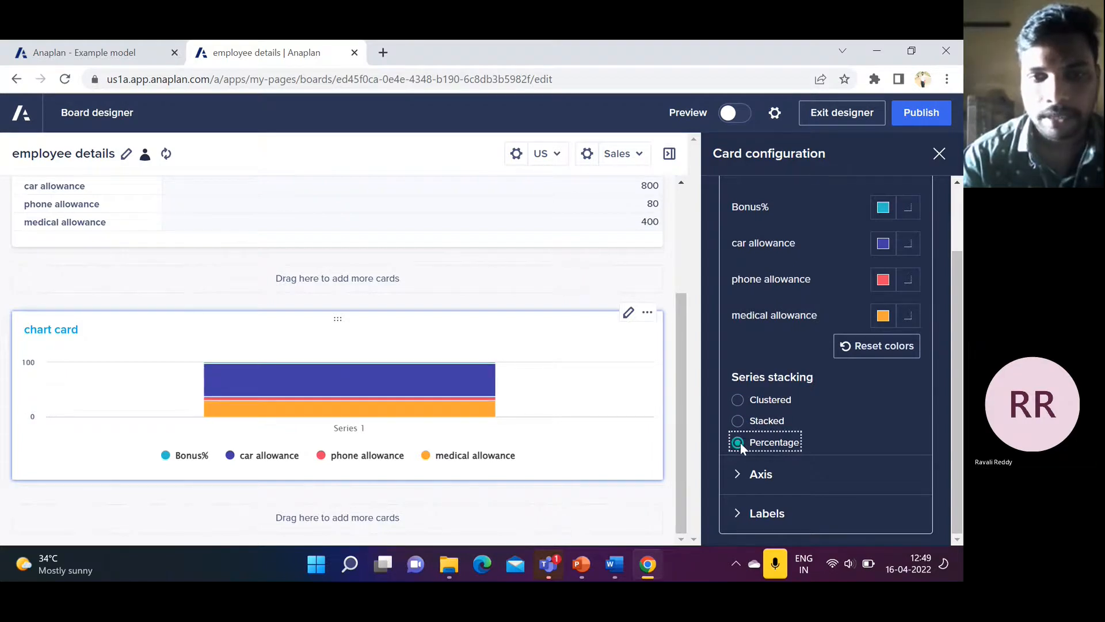
click(737, 400)
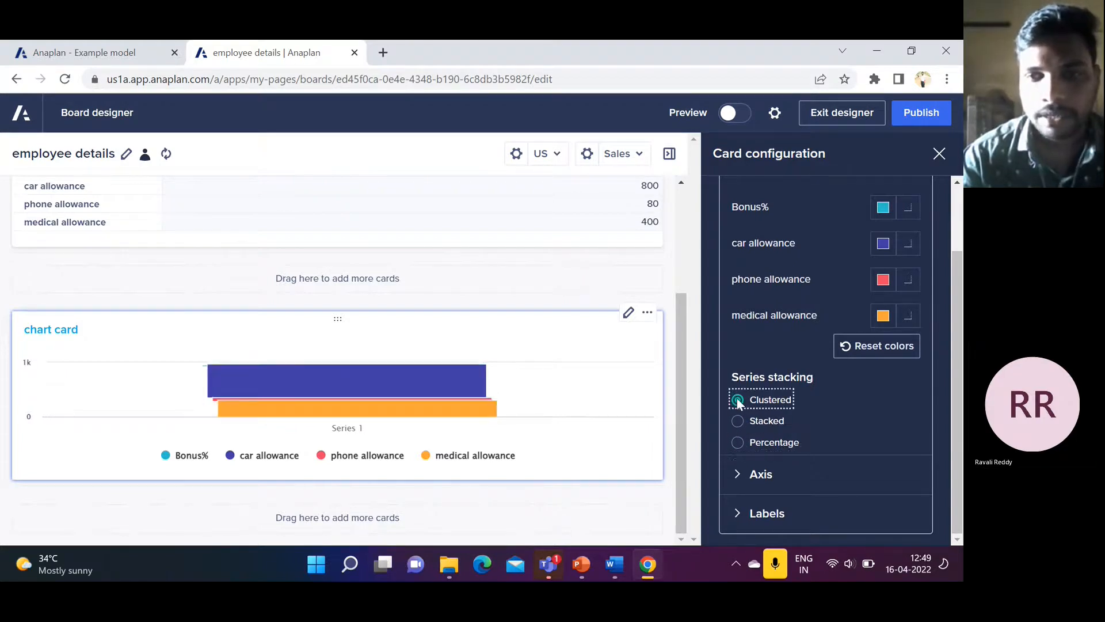
Step: Examine the title field and scale options in the chart's left axis settings
click(783, 483)
click(775, 289)
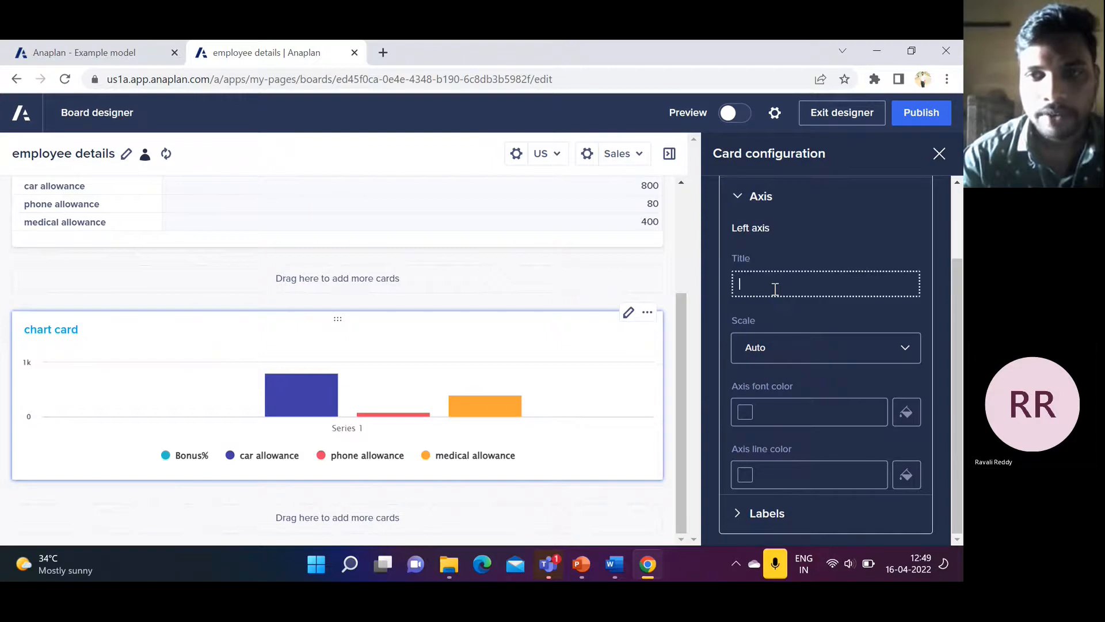
click(795, 353)
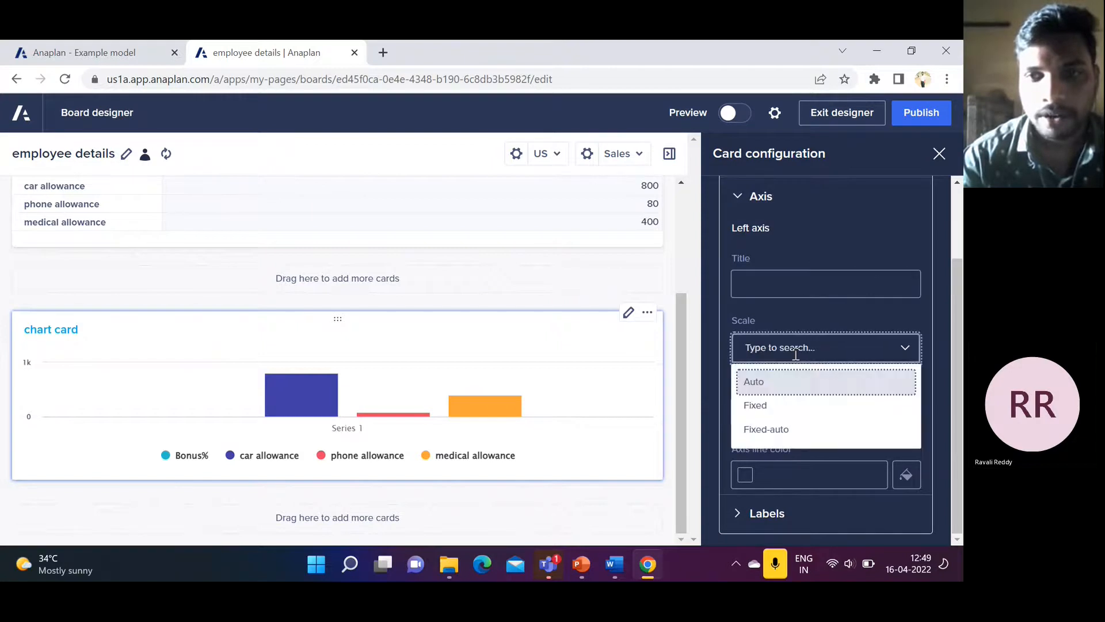
click(837, 304)
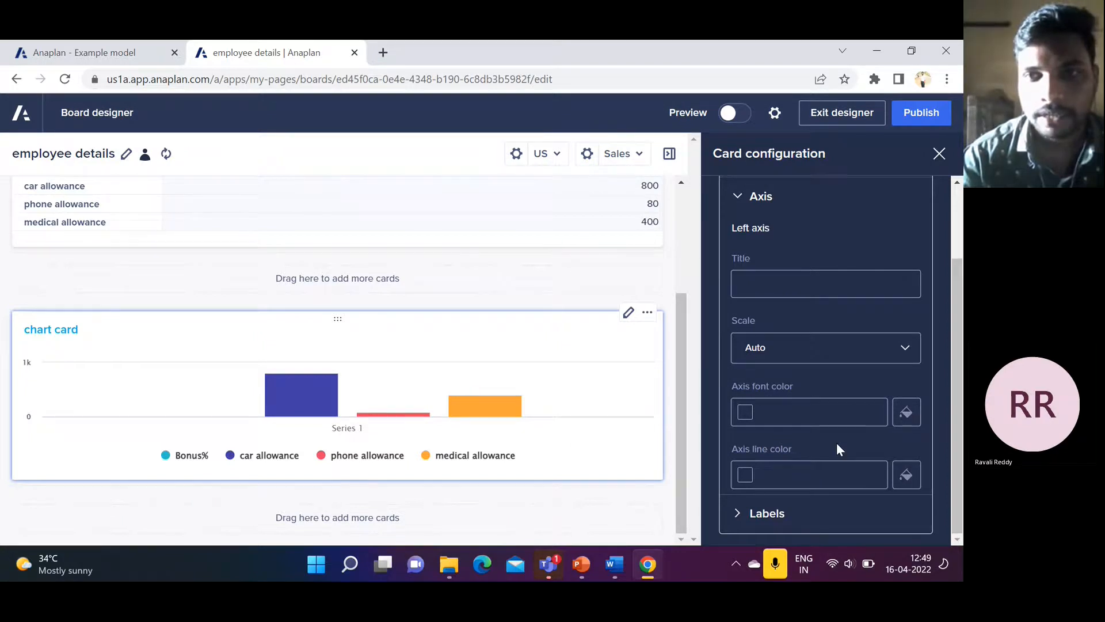
Step: Try the chart's legend at the Top position, check the chart font size options, and return the legend to Bottom
scroll(837, 449, up, 1)
click(816, 519)
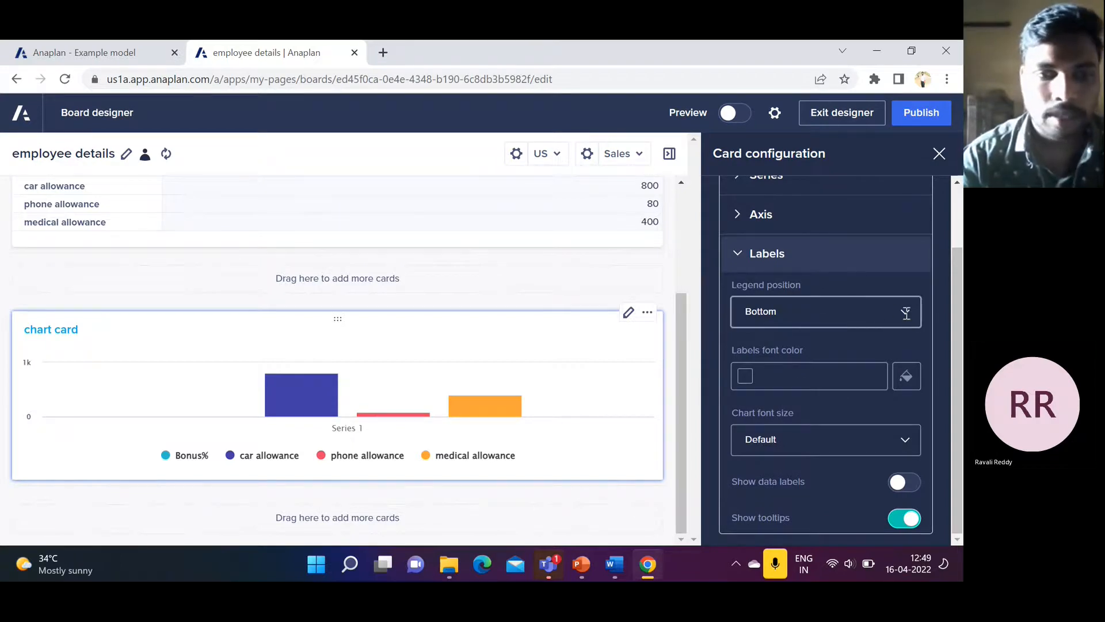
click(906, 313)
click(780, 373)
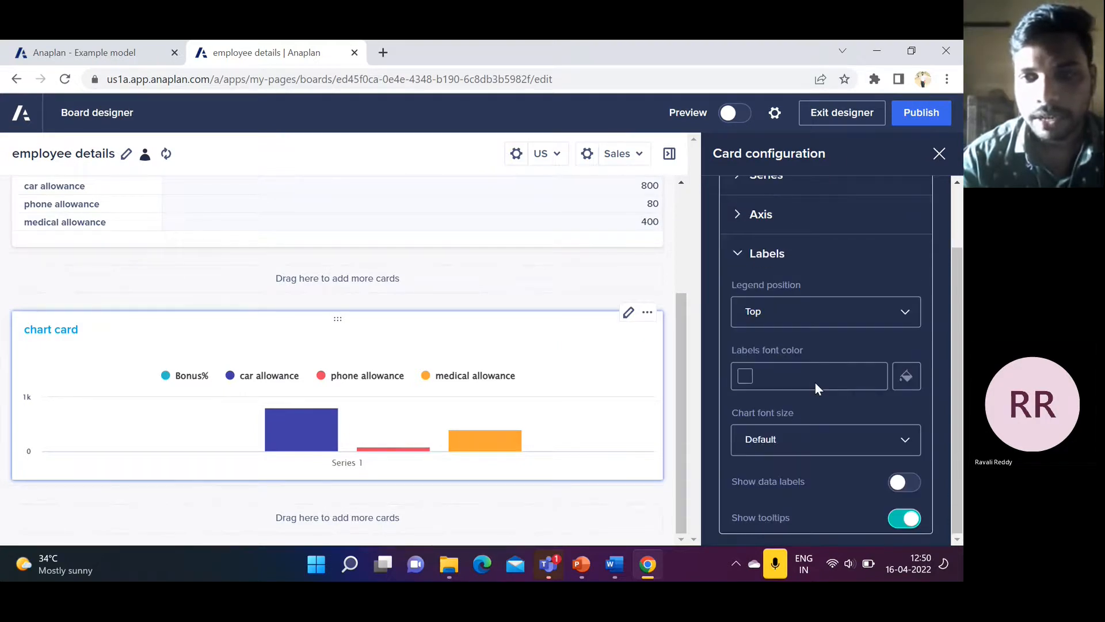
click(915, 440)
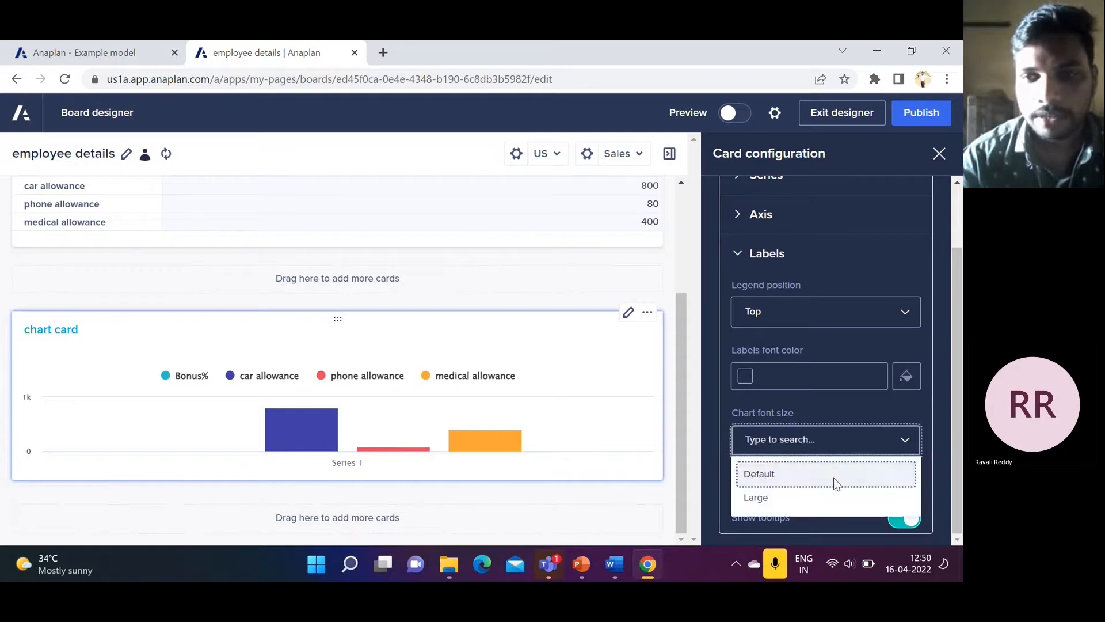
click(851, 407)
scroll(851, 406, up, 1)
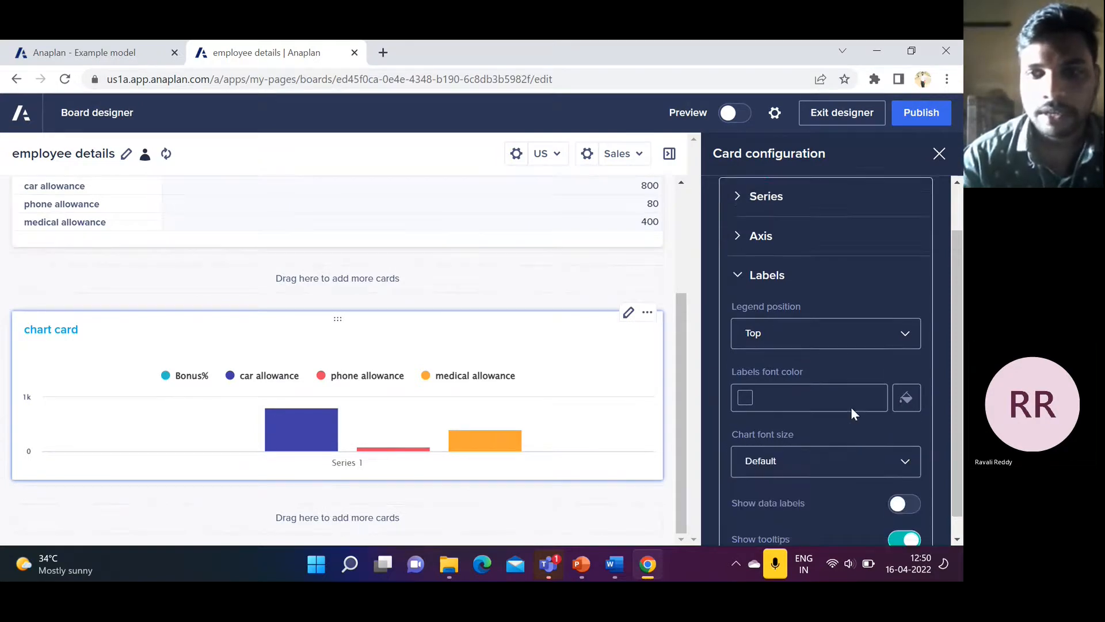
click(904, 346)
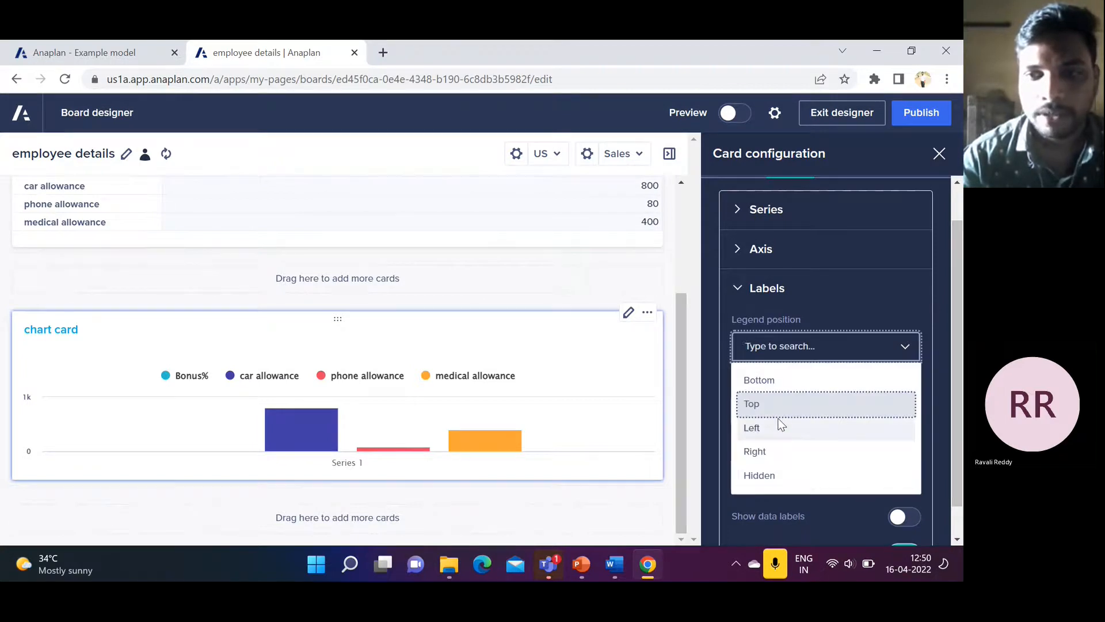
click(769, 381)
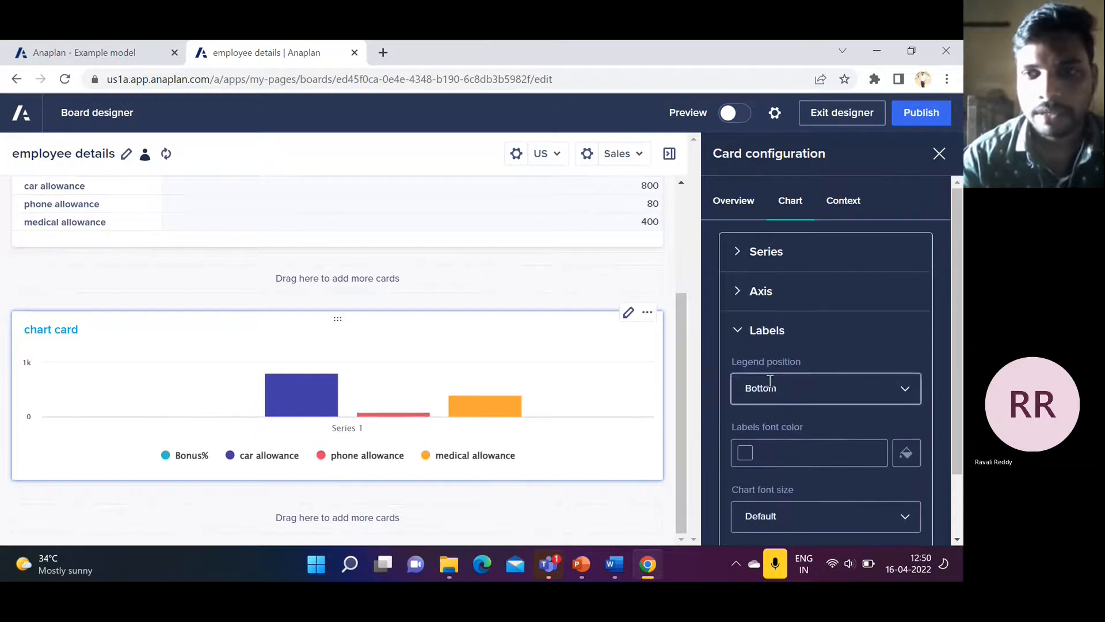
Step: Examine the chart card's context settings for G 2 country and E1 departments, including page sync and the show-on-card options
click(846, 220)
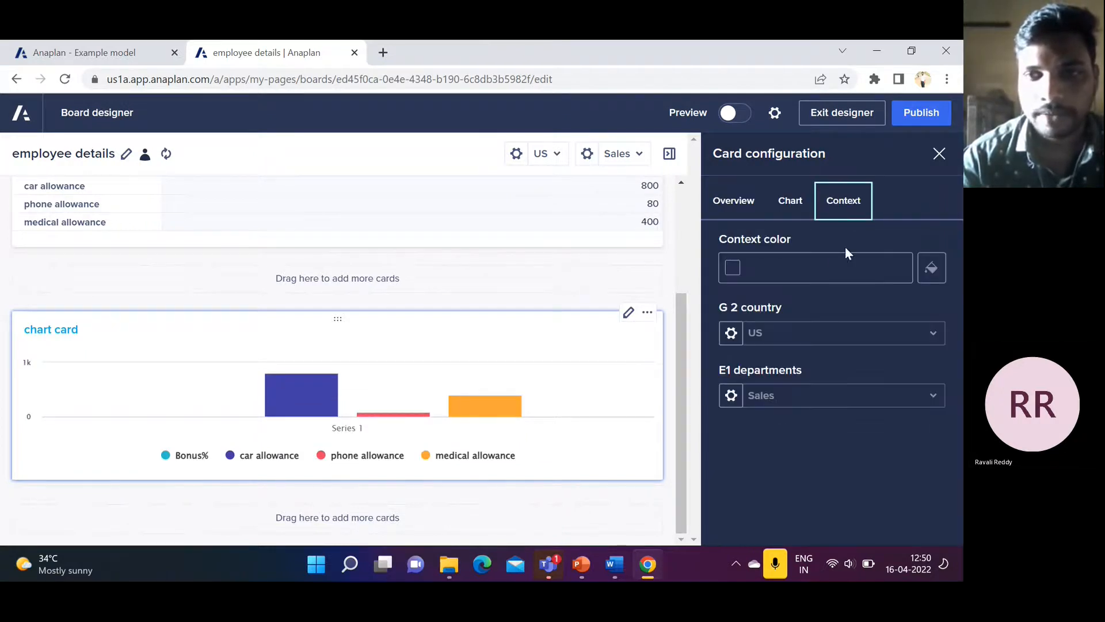
click(731, 333)
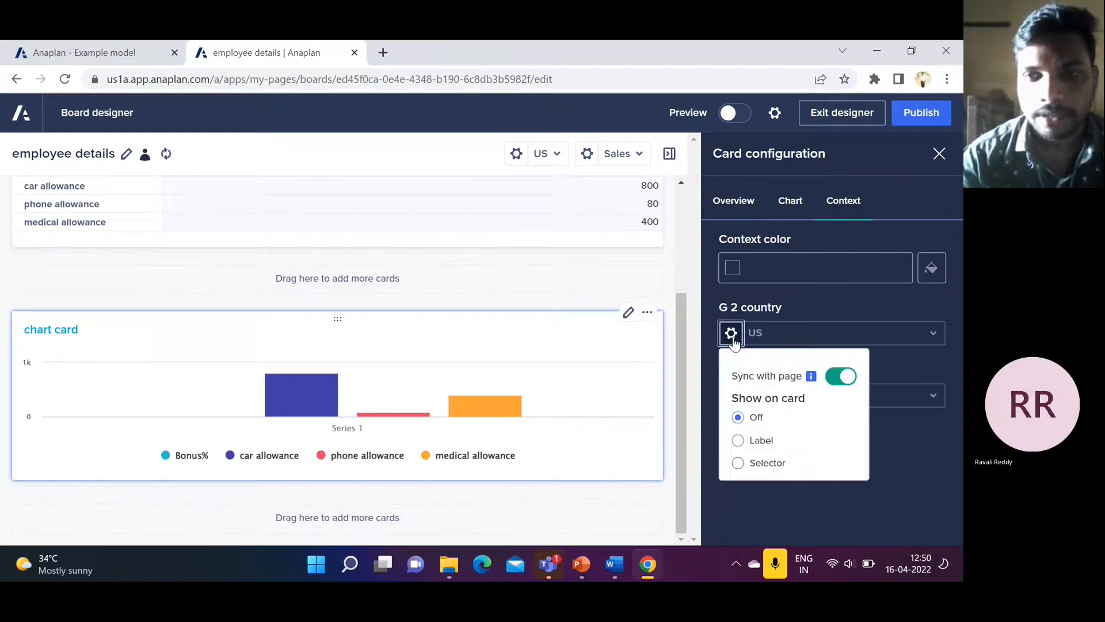
click(890, 436)
click(731, 395)
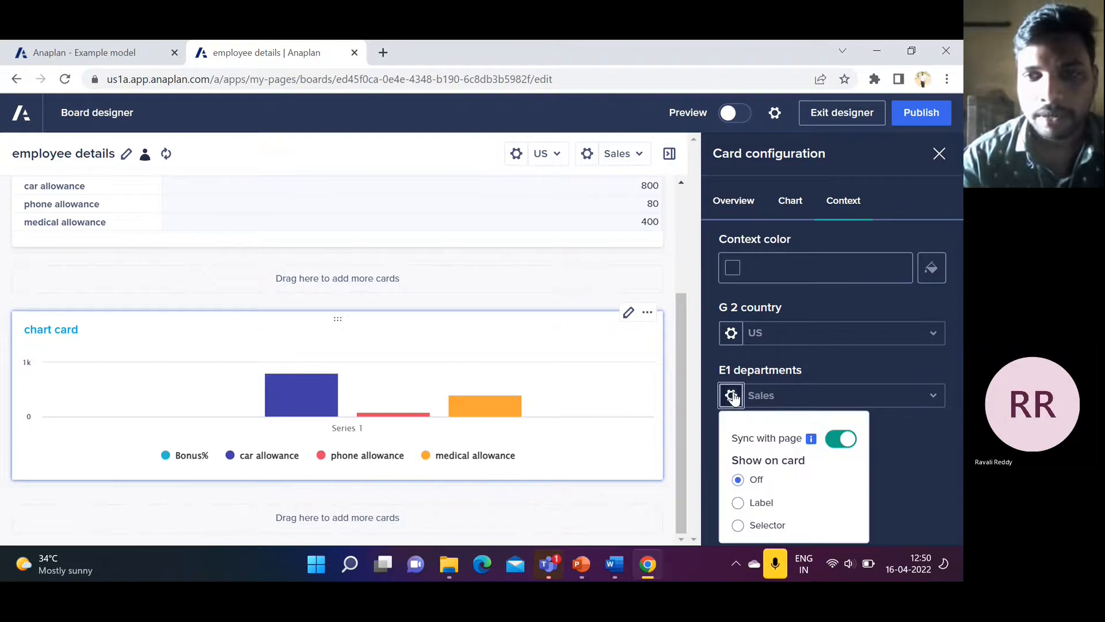
click(907, 437)
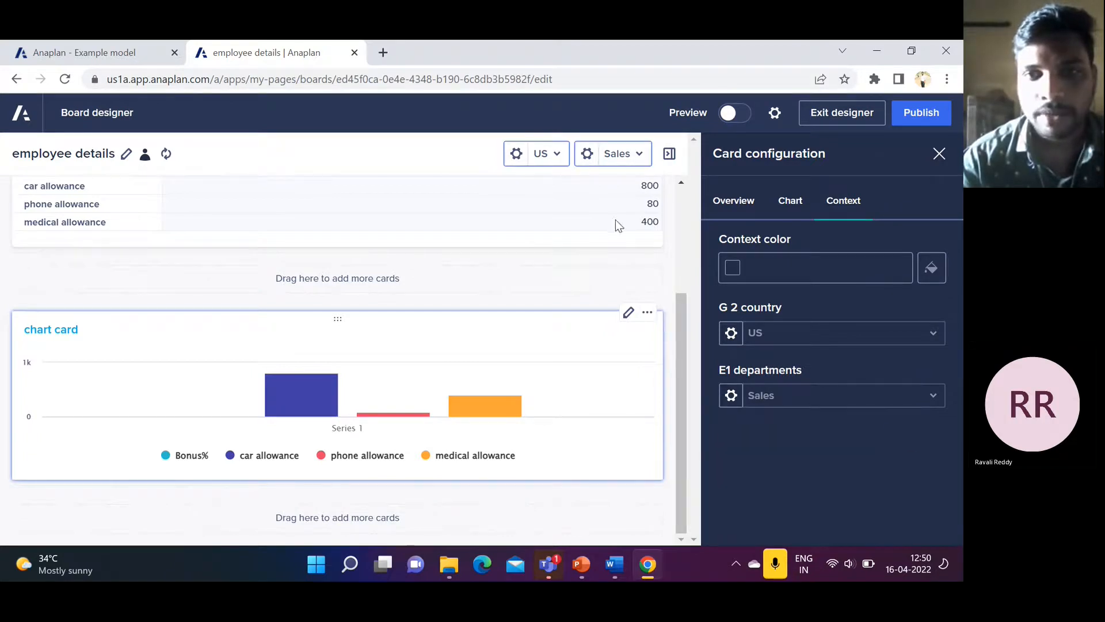
drag(676, 303, 676, 212)
drag(683, 283, 679, 348)
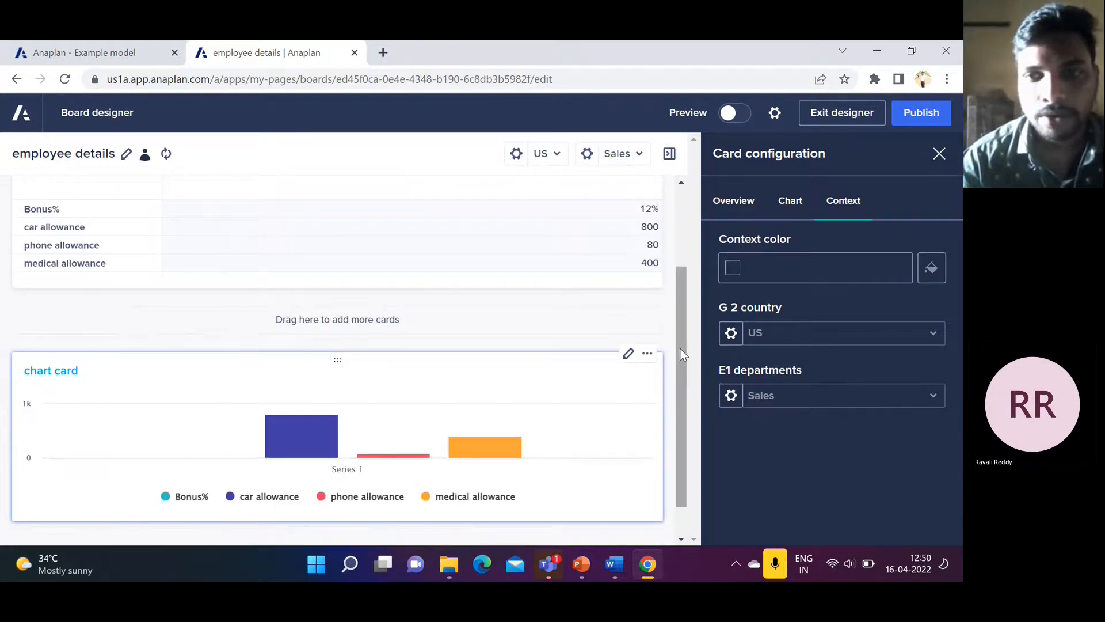
click(731, 334)
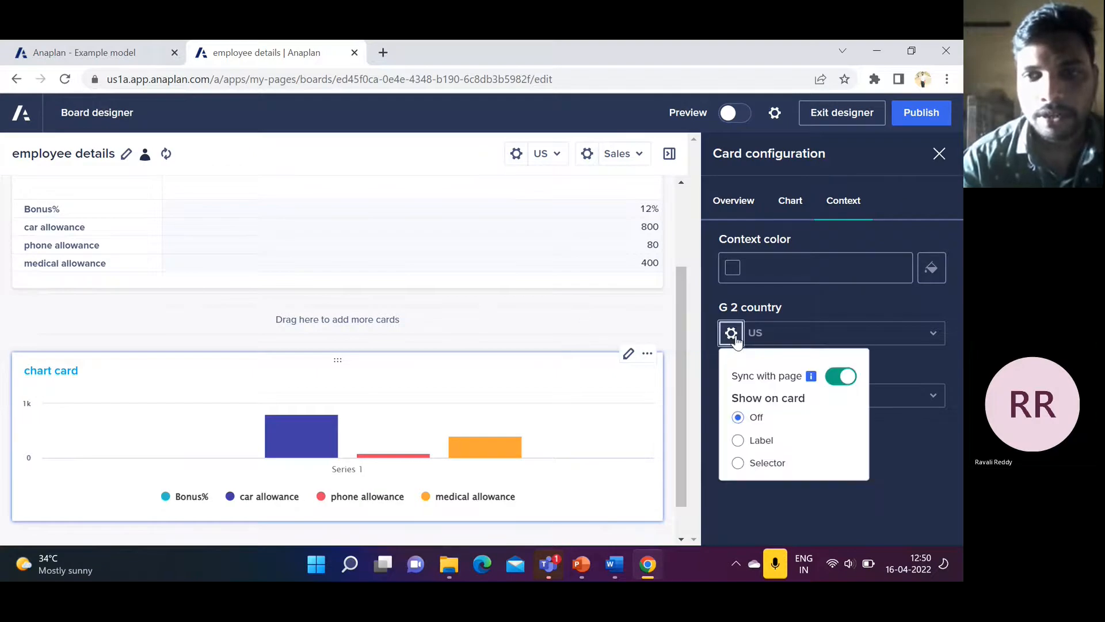
click(884, 442)
click(732, 397)
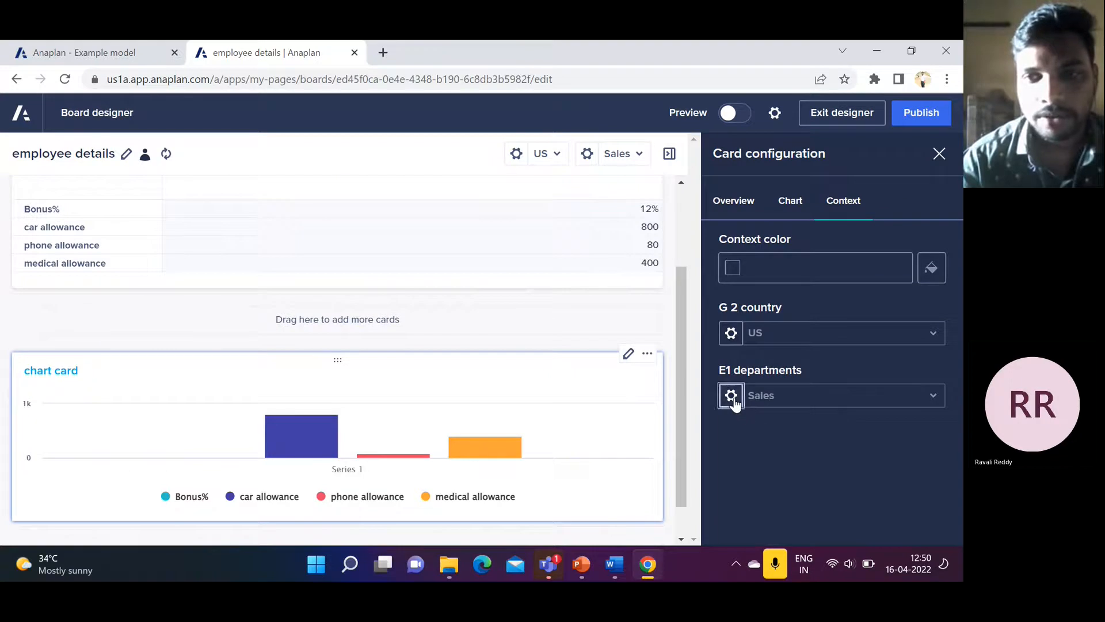
click(891, 452)
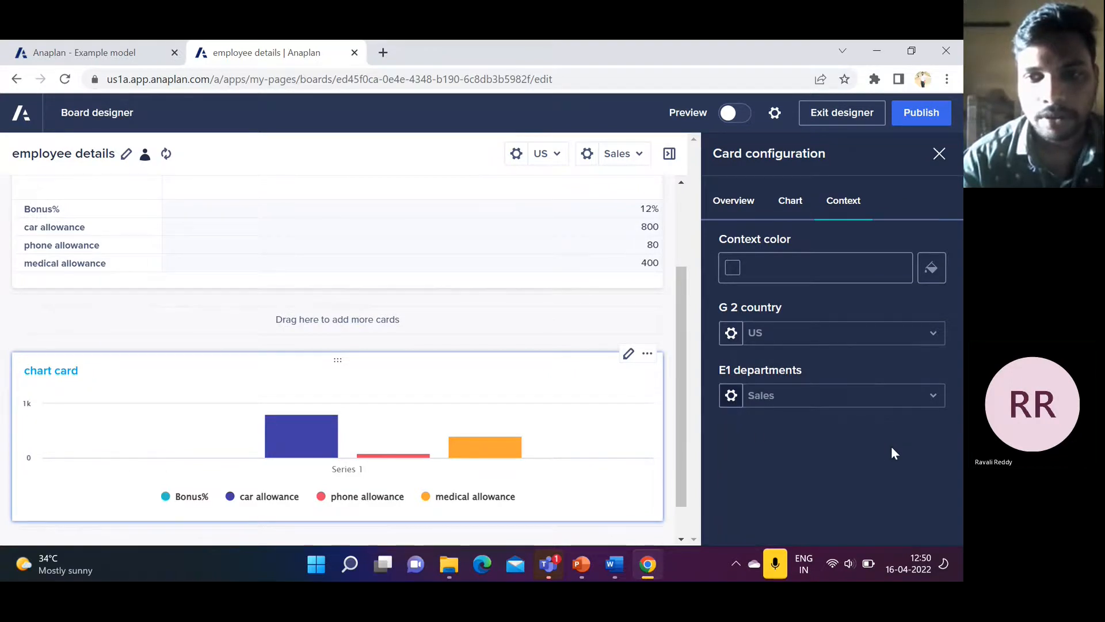
Step: Try showing E1 departments on the chart card as a Label and as a Selector, and check the selector's department list
click(733, 397)
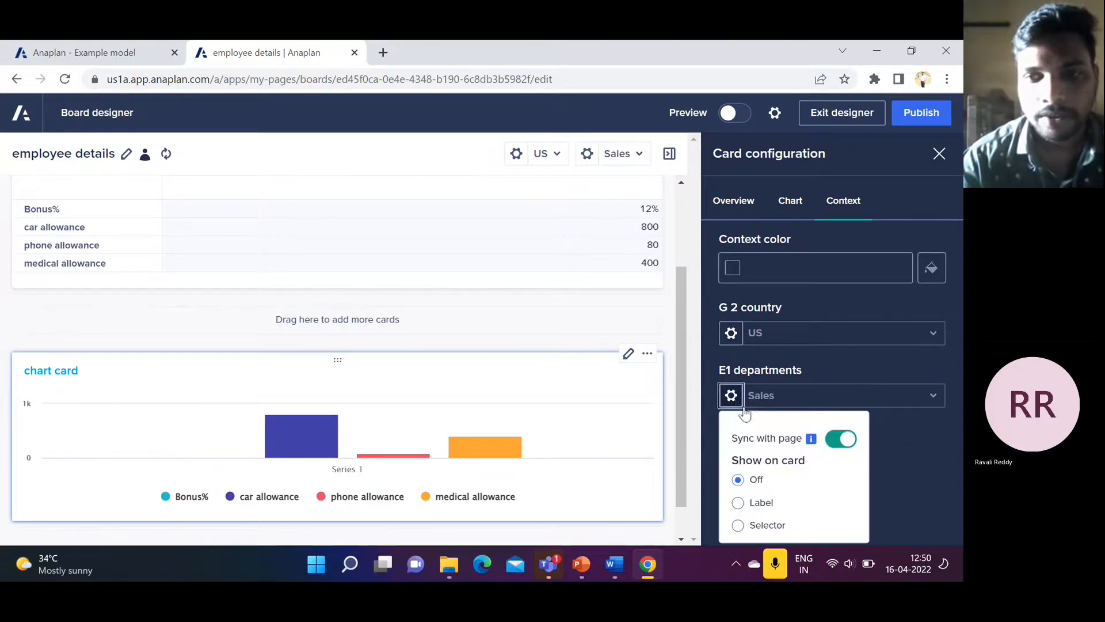
click(759, 504)
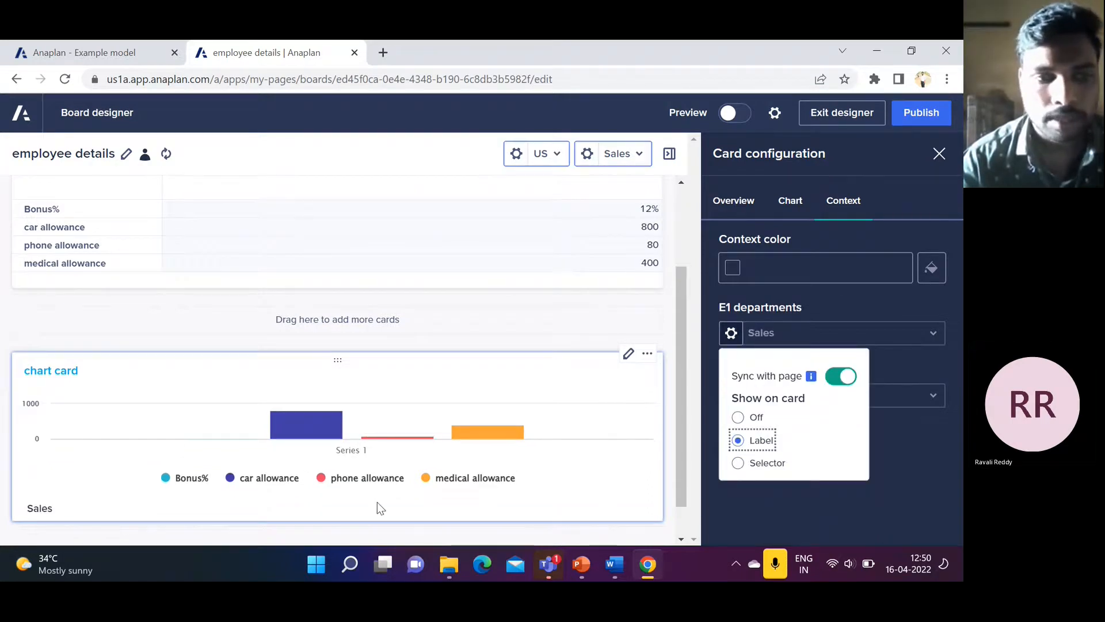
click(738, 463)
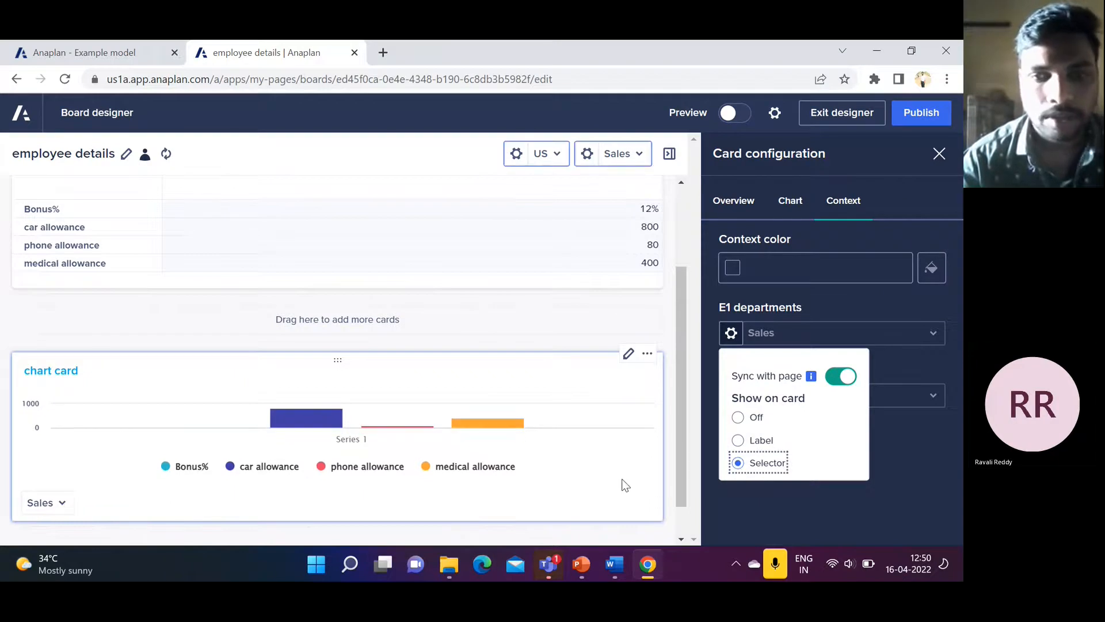
click(63, 503)
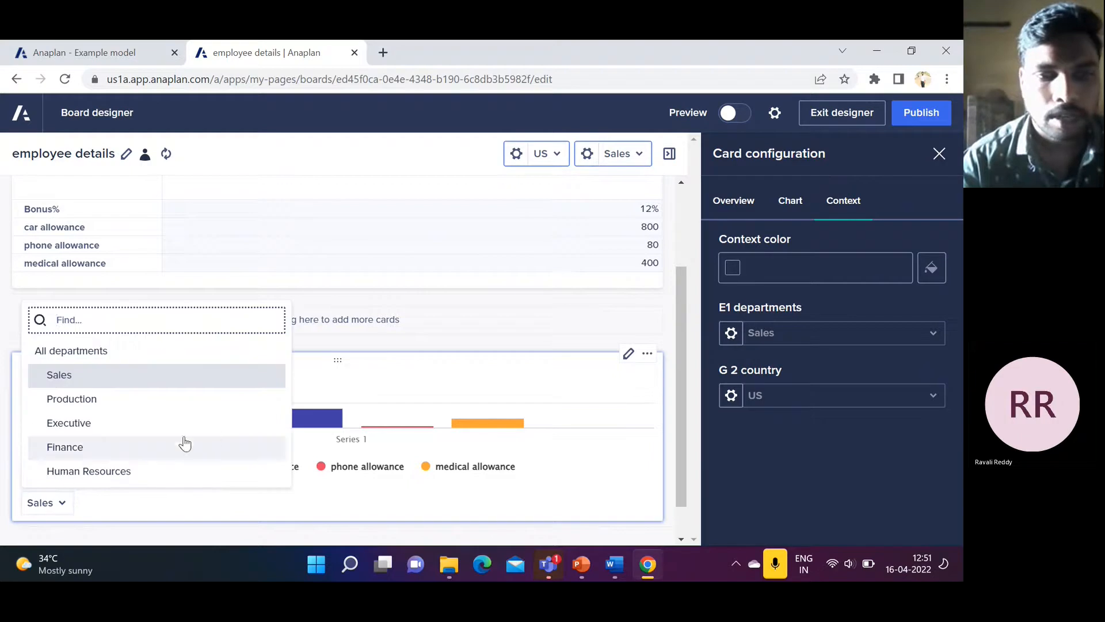
click(793, 475)
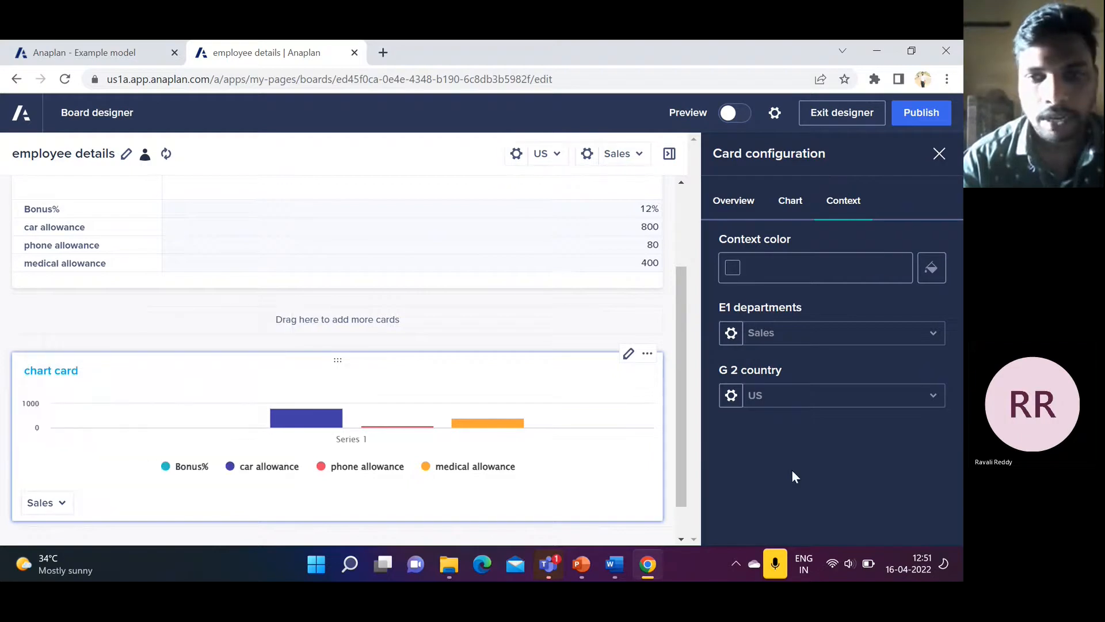
Step: Try unsyncing G 2 country from the page and showing it as a Selector, restoring page sync and the Off display option
click(731, 395)
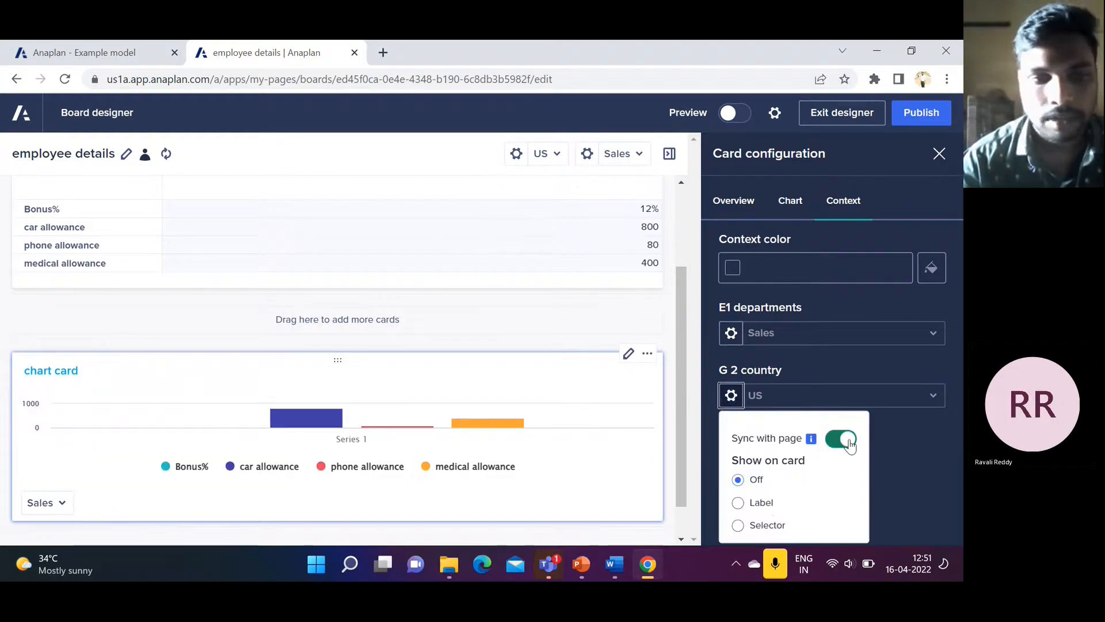
click(738, 480)
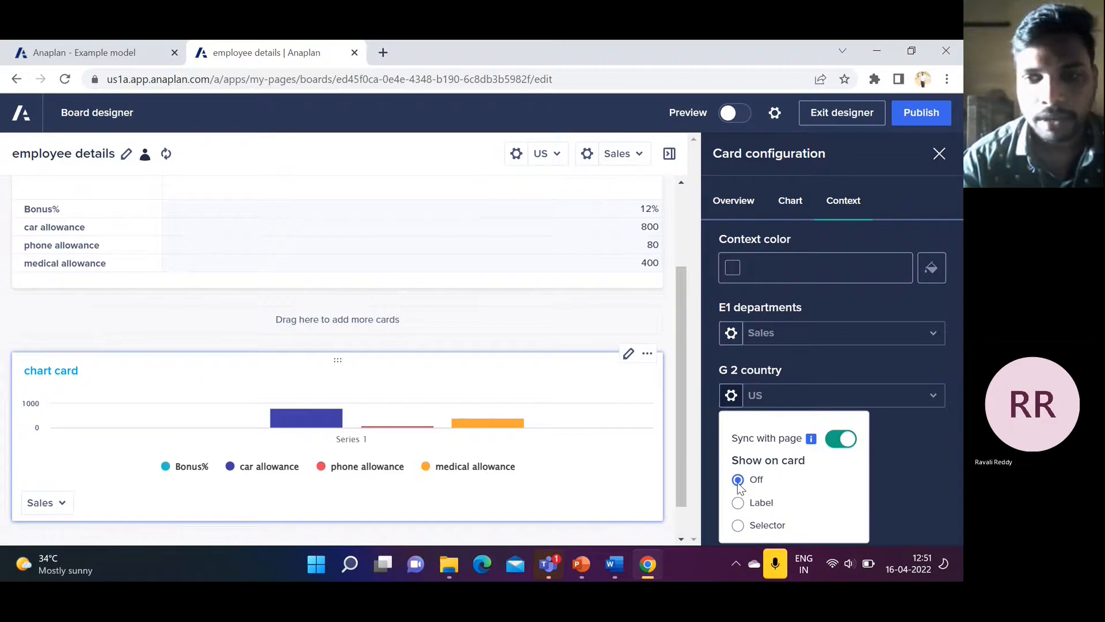
click(849, 445)
click(850, 447)
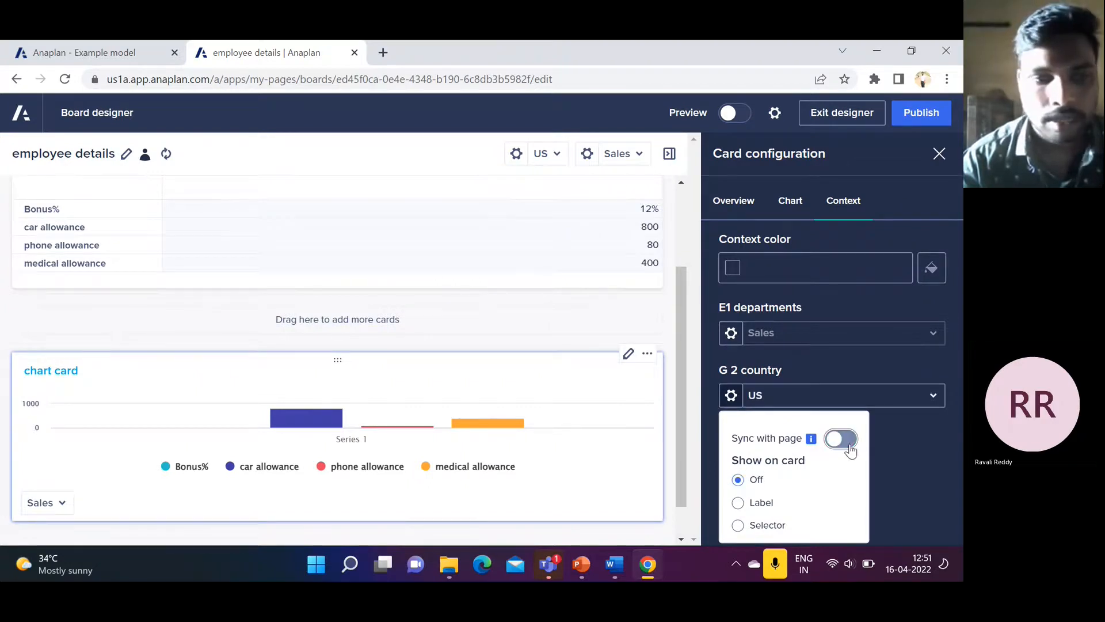
click(849, 447)
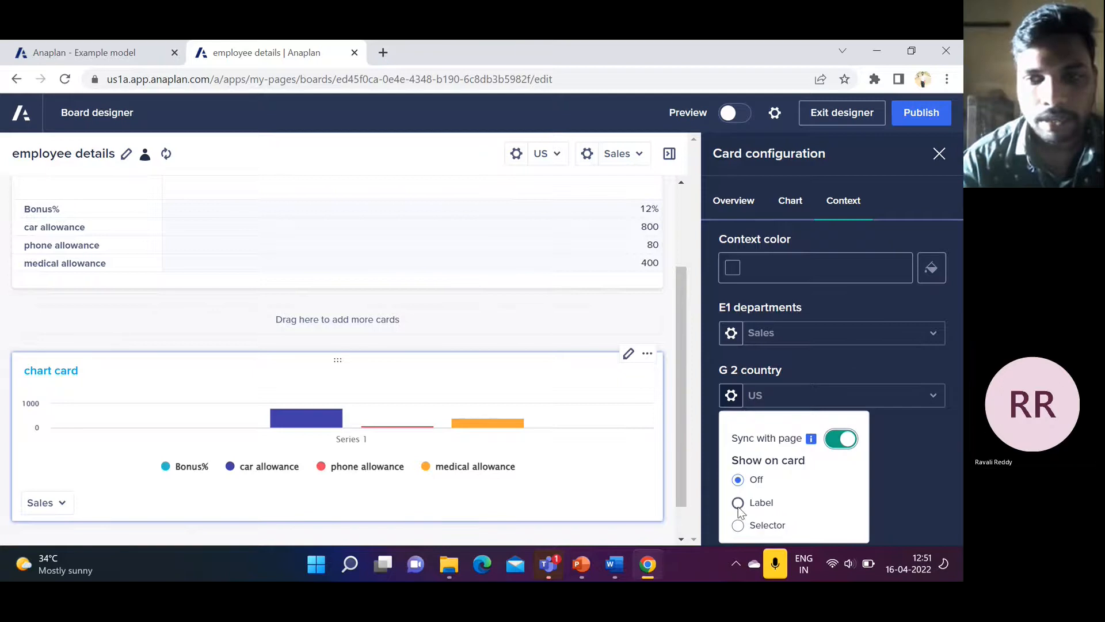
click(738, 525)
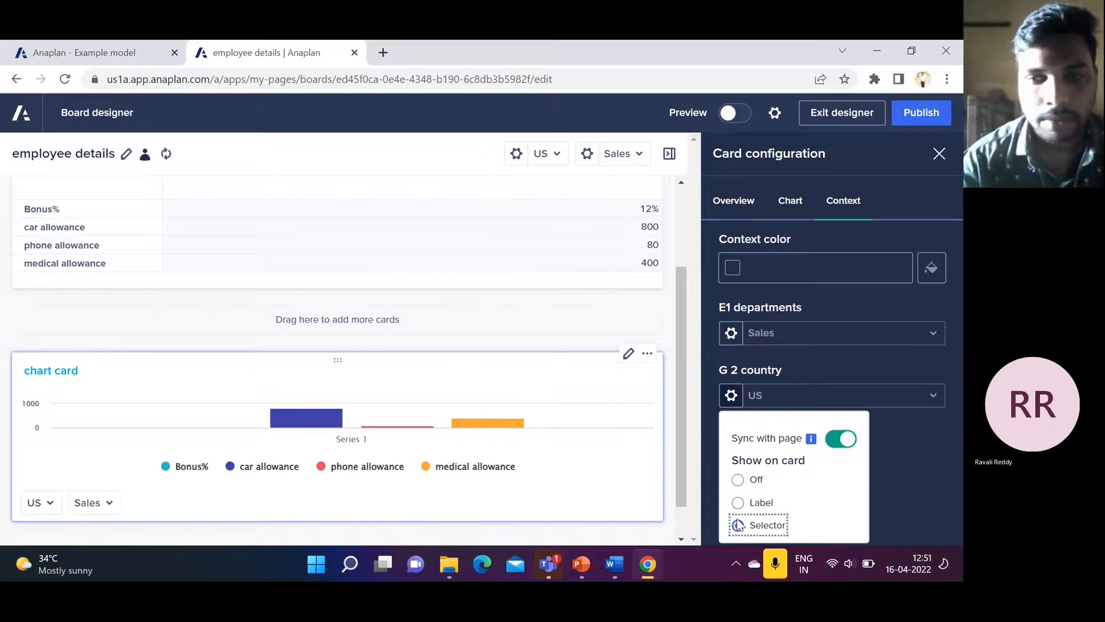
click(739, 483)
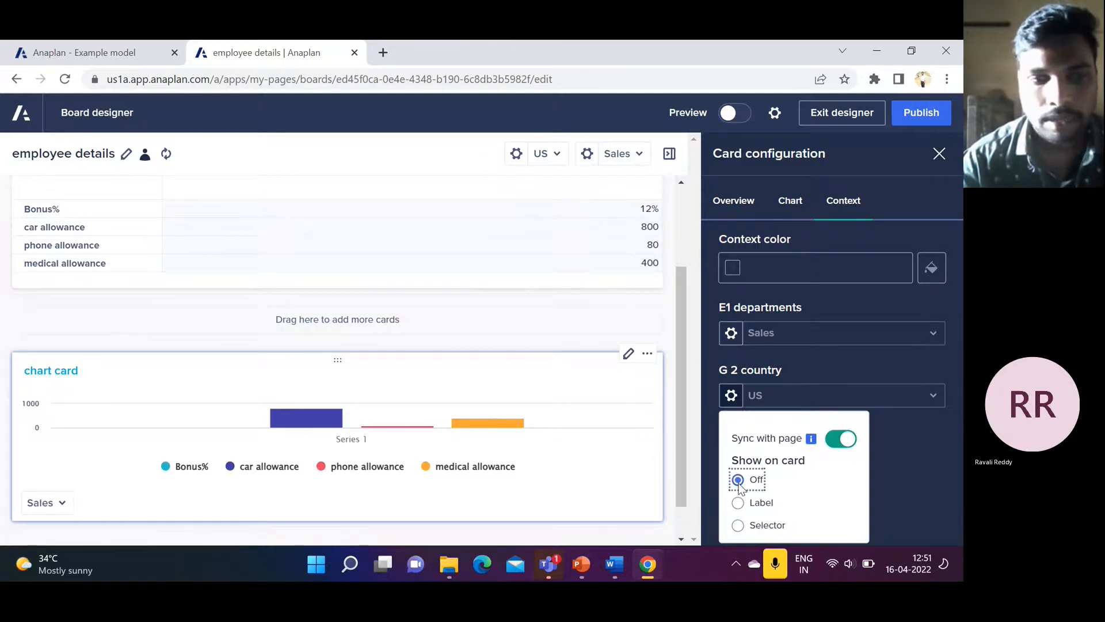
click(888, 489)
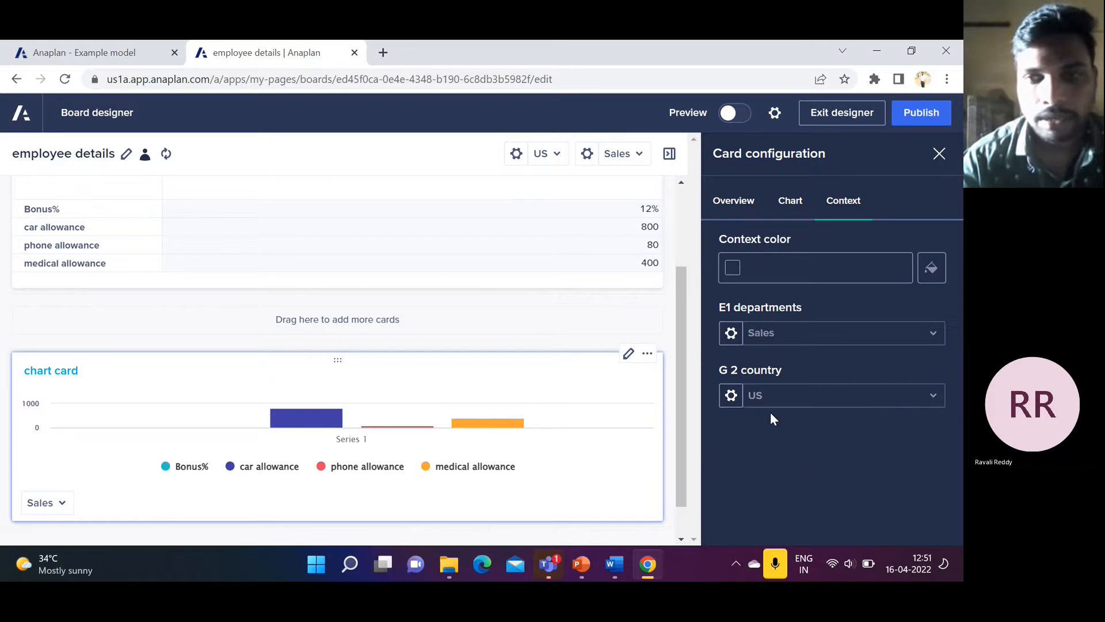
Step: Set the show-on-card option for E1 departments back to Off on the chart card
click(731, 333)
click(738, 417)
click(889, 461)
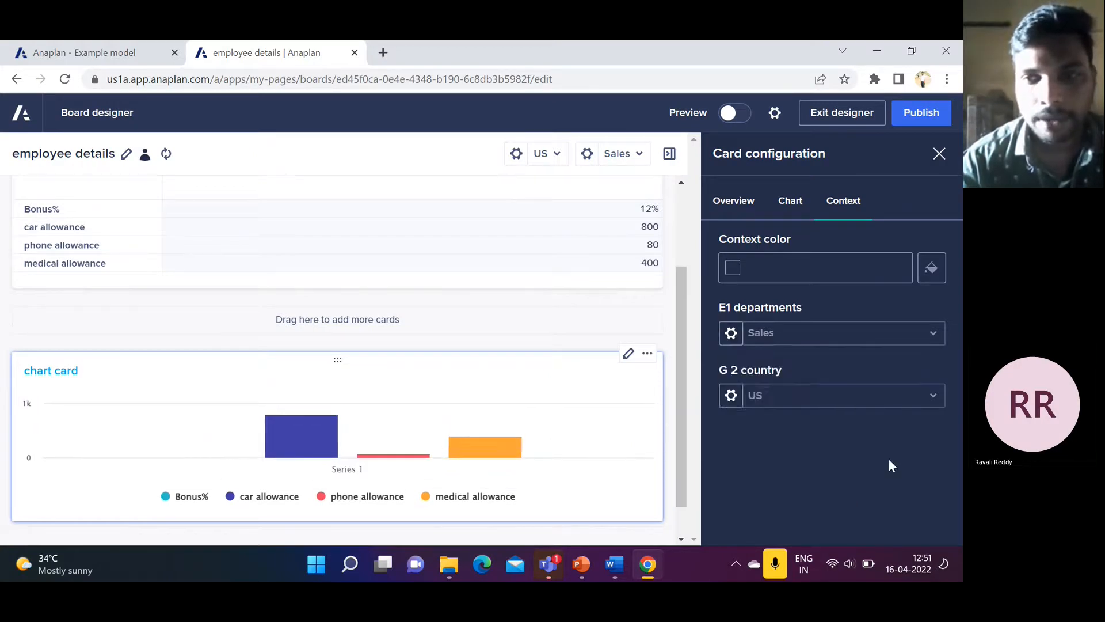
Step: Close the chart card's configuration and add a text card below the chart card
click(796, 207)
click(742, 211)
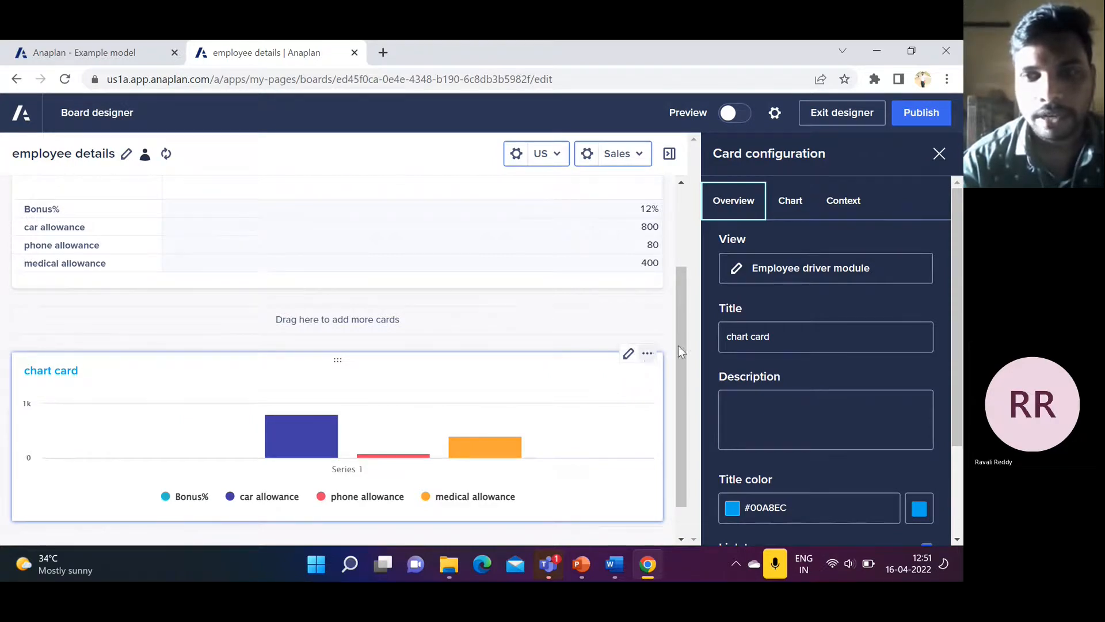
click(939, 153)
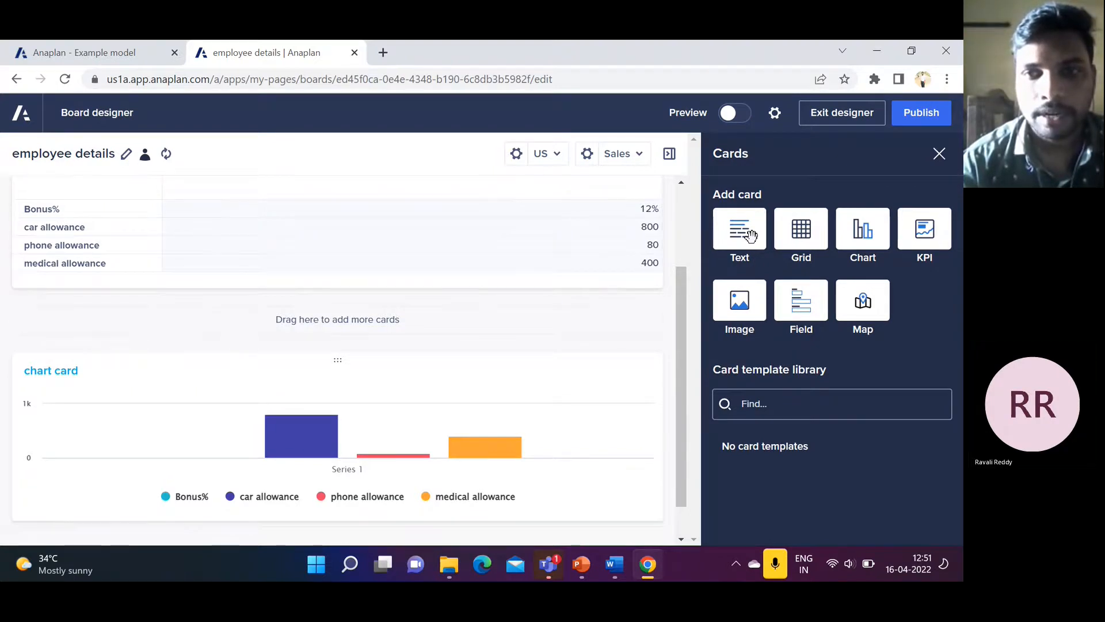
click(749, 235)
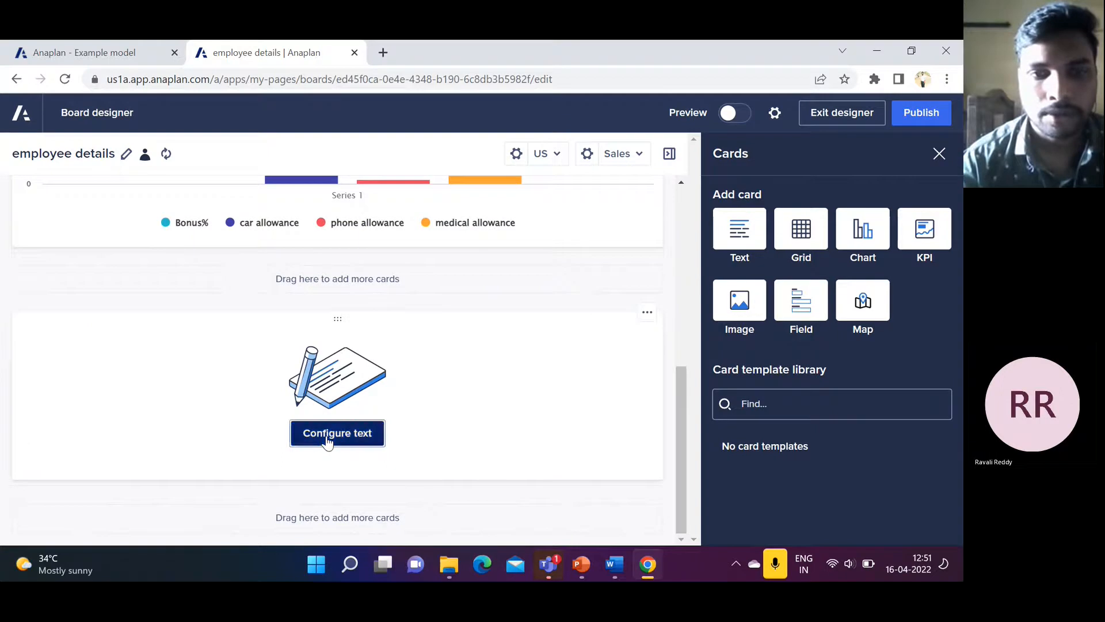
Step: Configure the new text card with the title "UX pages"
click(326, 438)
click(782, 279)
click(755, 274)
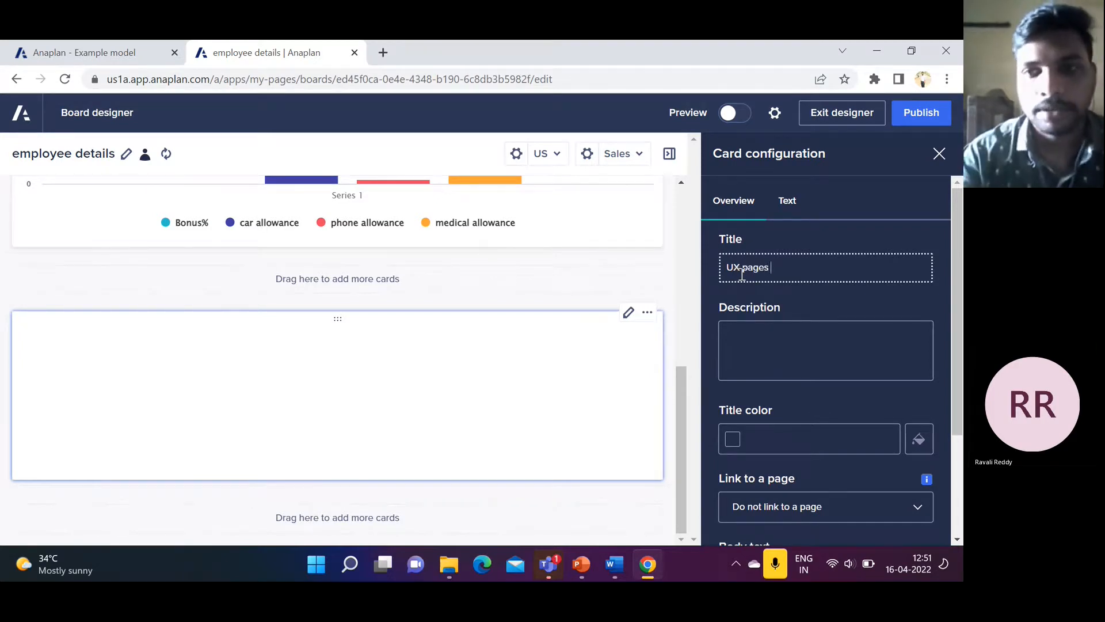
click(815, 297)
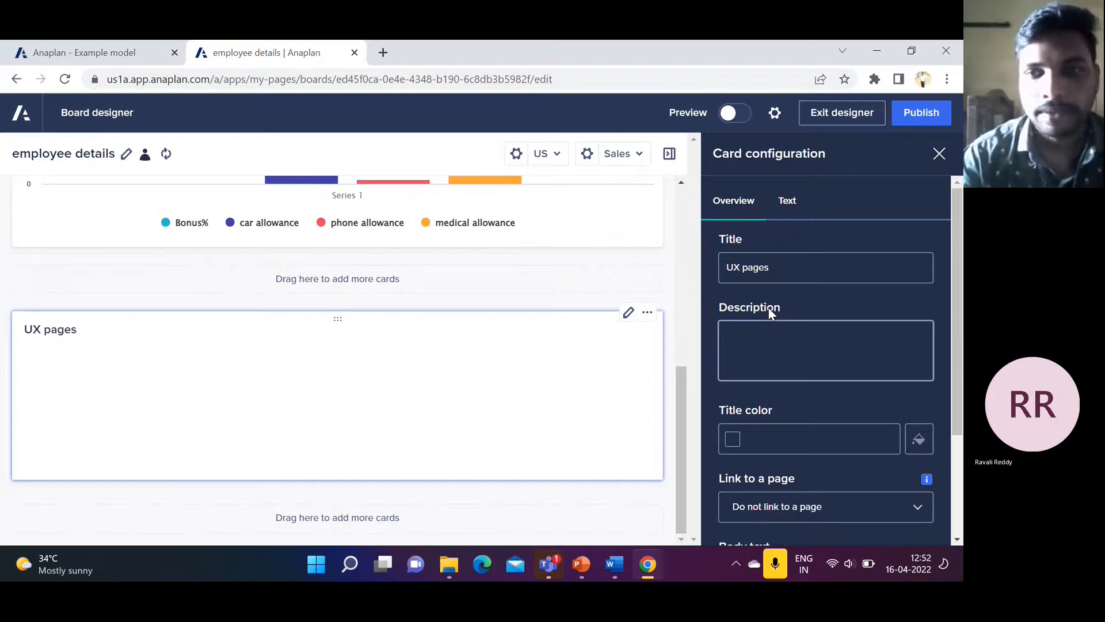
Step: Enter "employee ux pages" as the body text of the UX pages card
scroll(771, 343, down, 3)
scroll(770, 341, up, 2)
scroll(771, 403, down, 2)
click(761, 433)
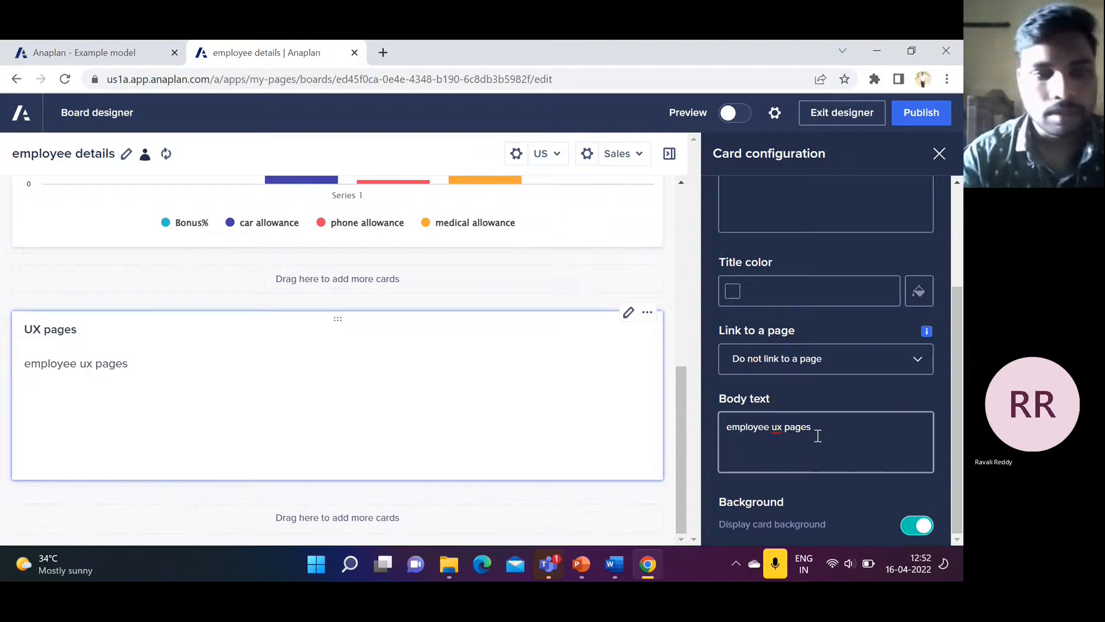
Step: Set the body text style of the UX pages card to Heading 3 after trying Heading 1
scroll(792, 429, up, 2)
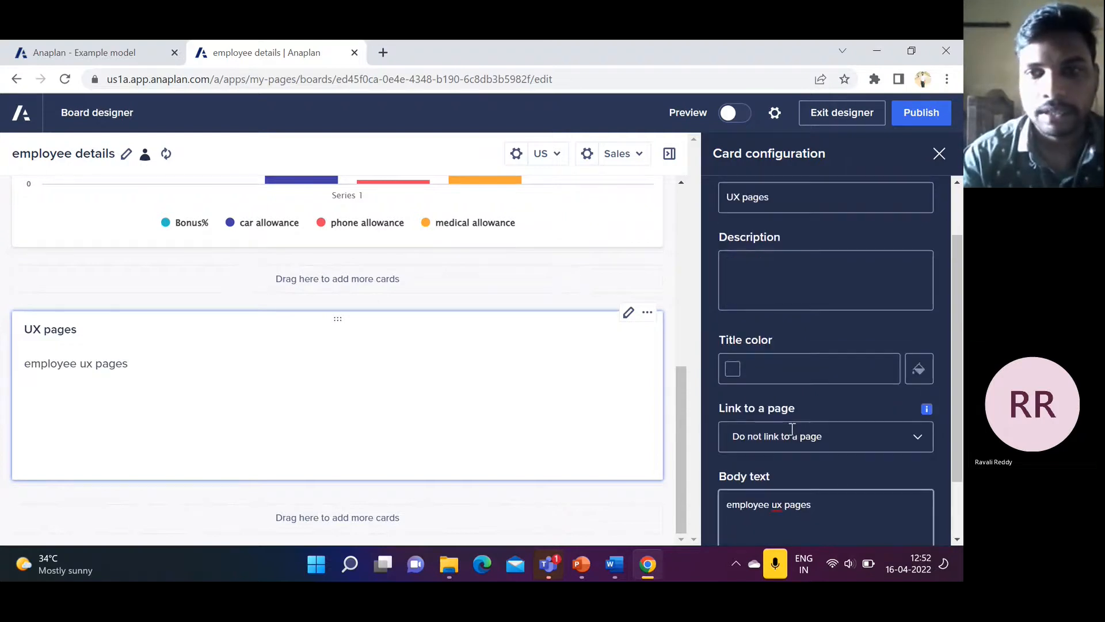
scroll(792, 429, up, 2)
click(791, 212)
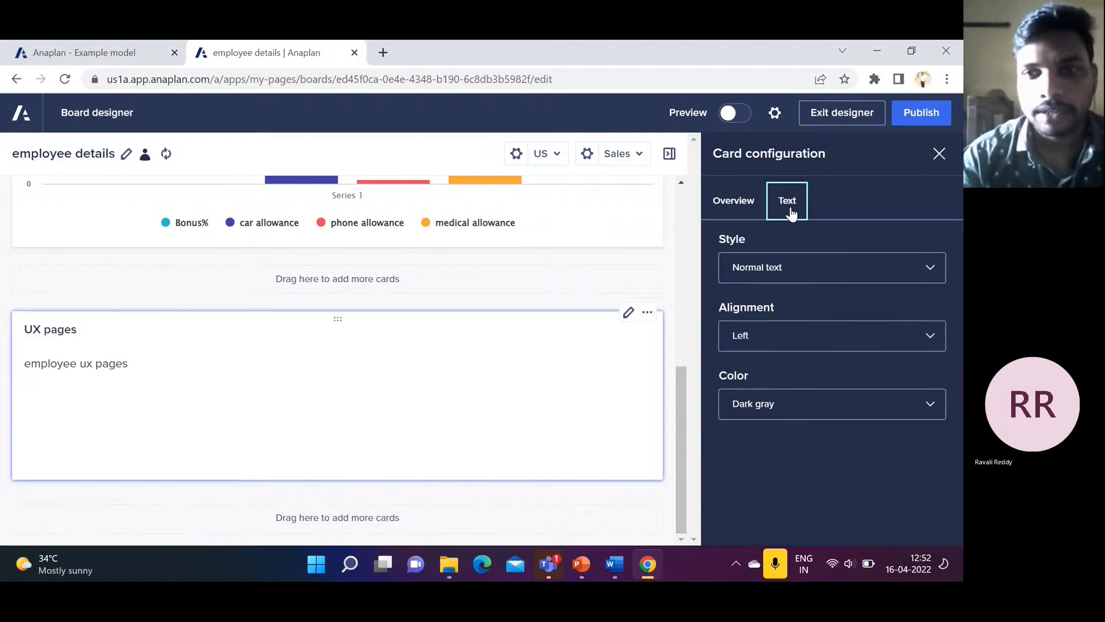
click(937, 266)
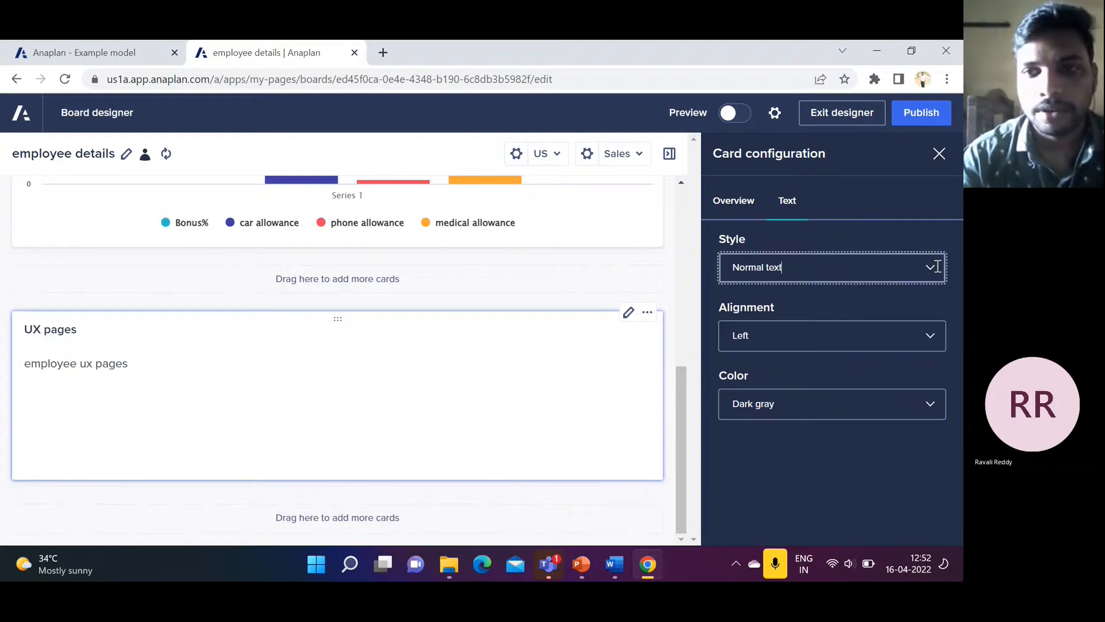
click(937, 266)
click(772, 304)
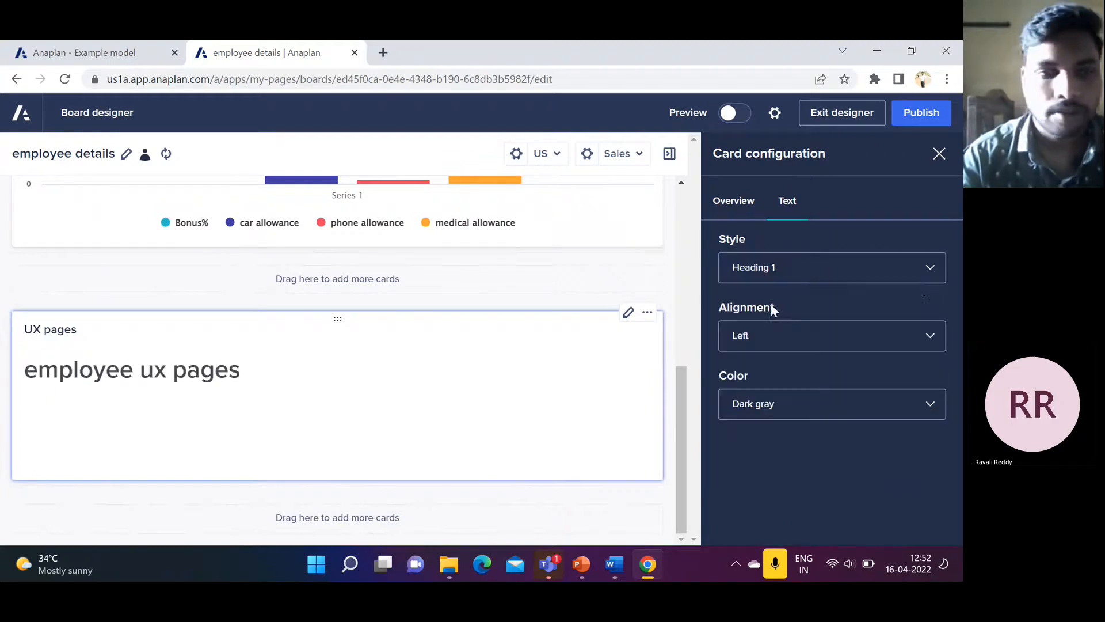
click(933, 266)
click(932, 265)
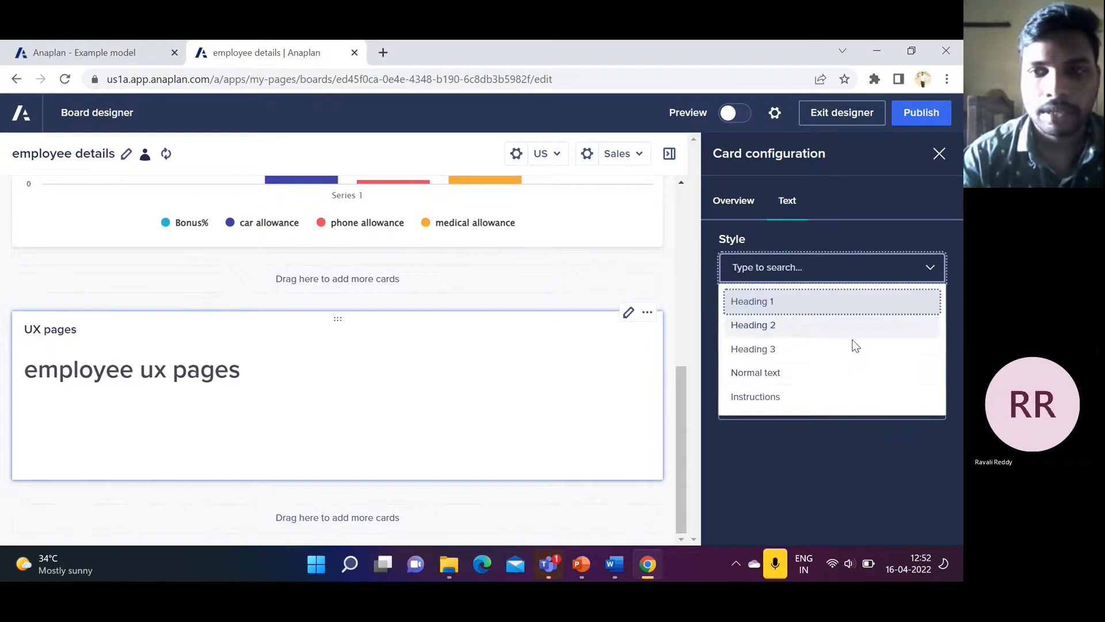
click(778, 351)
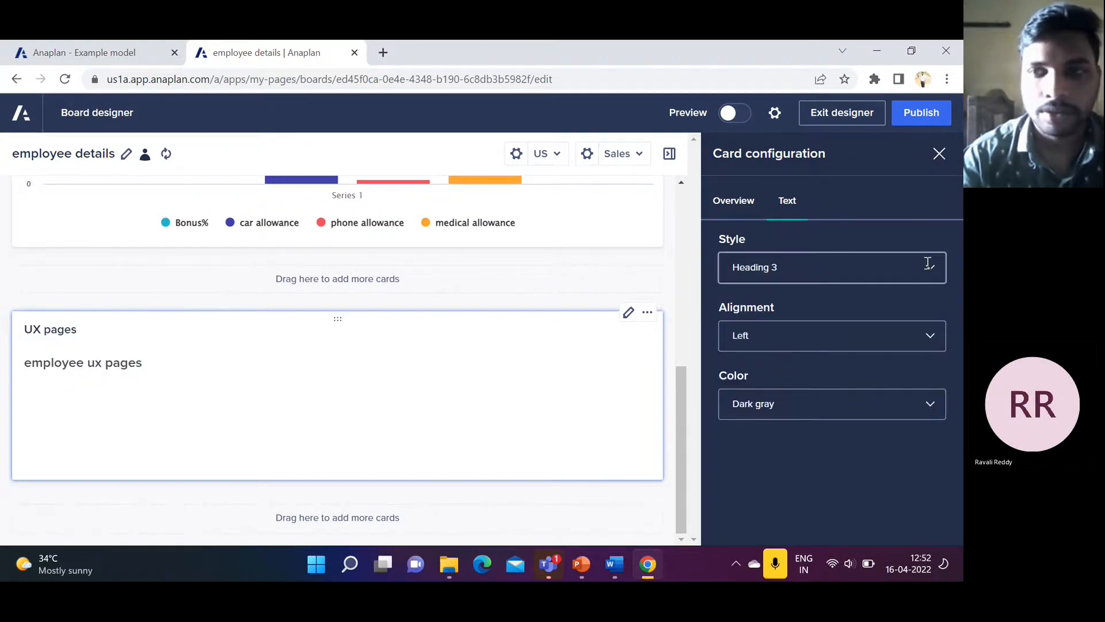
Step: Align the UX pages card's body text to the center and set its color to Gray
click(928, 335)
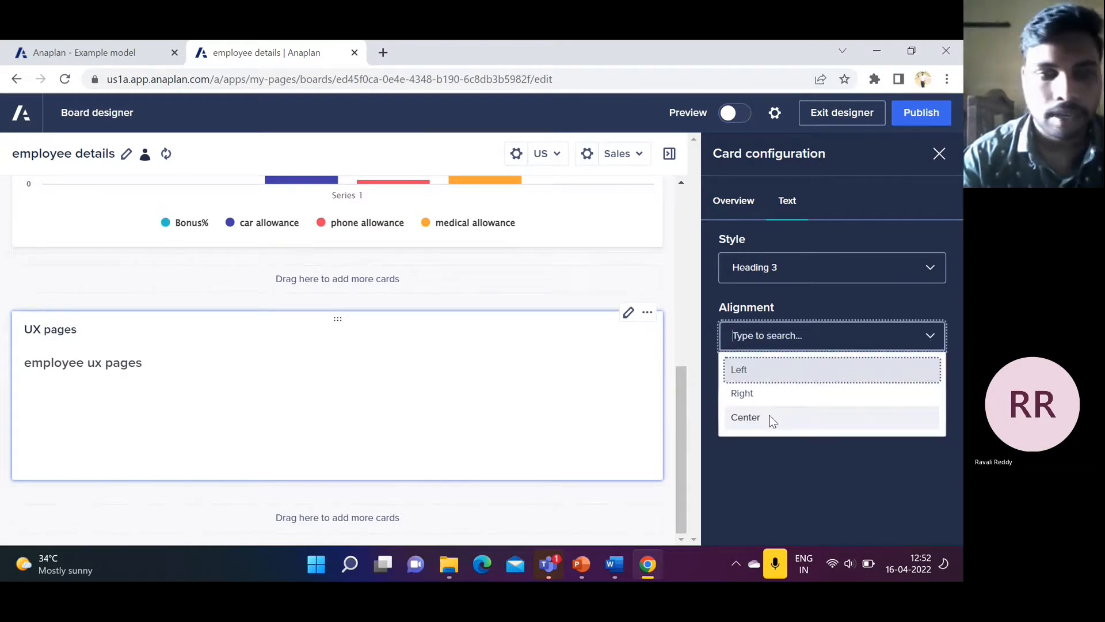
click(769, 415)
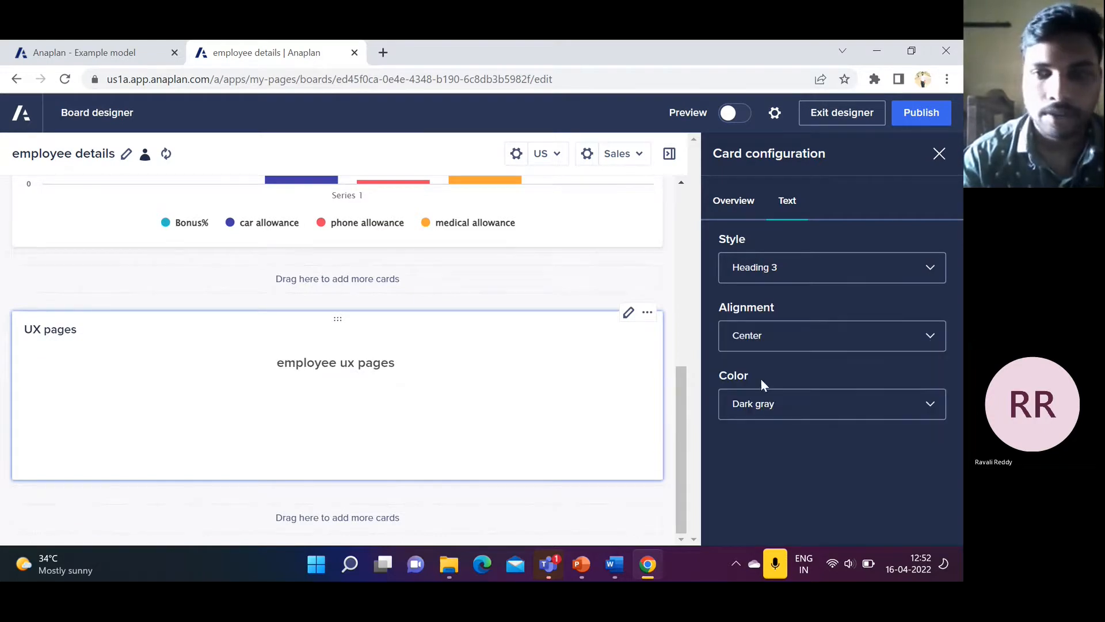
click(928, 400)
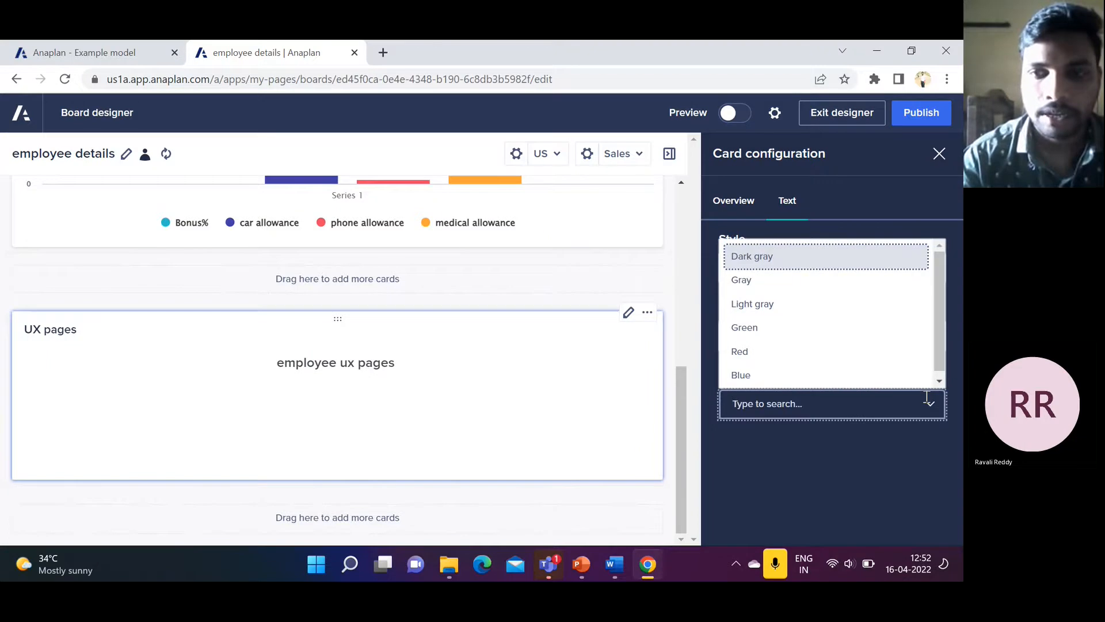
click(752, 282)
click(928, 403)
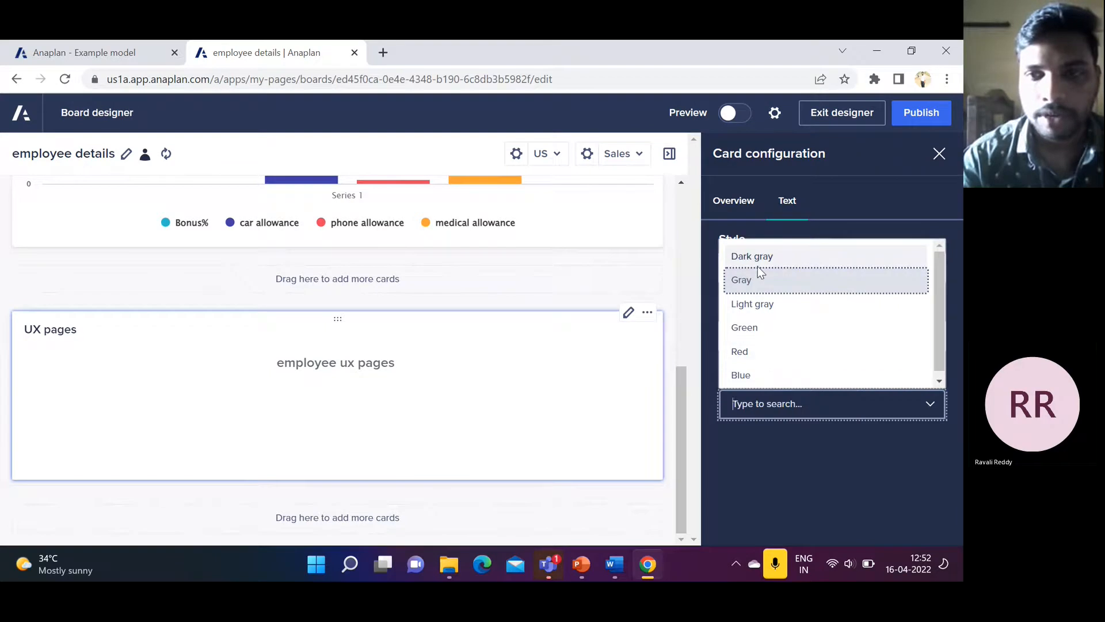
click(793, 283)
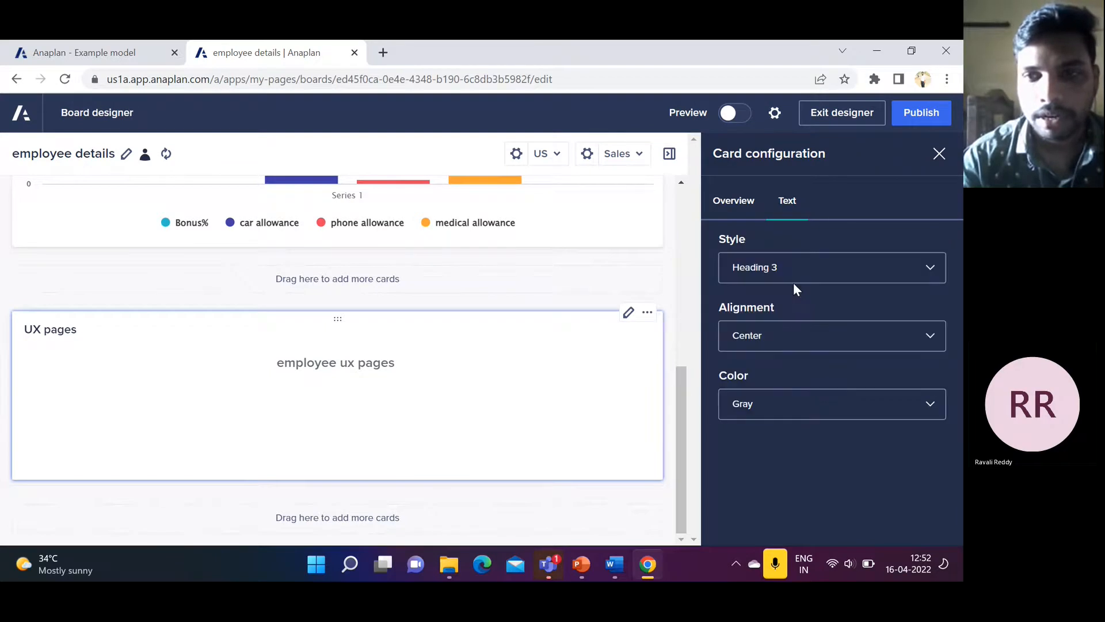
Step: Change the body text color of the UX pages card to Dark gray
click(789, 401)
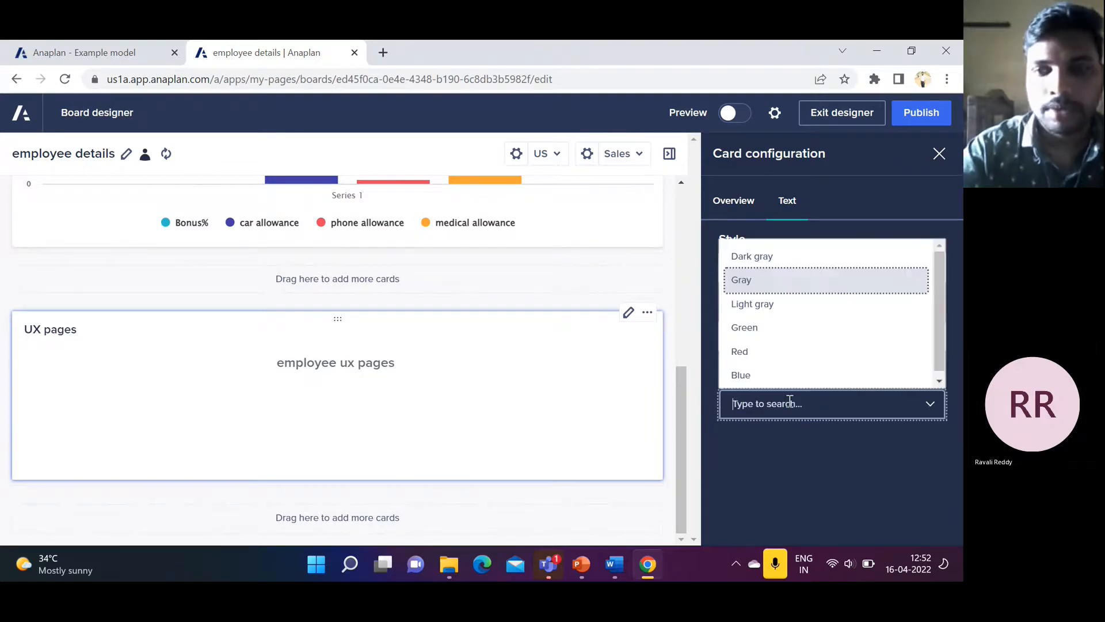
click(854, 471)
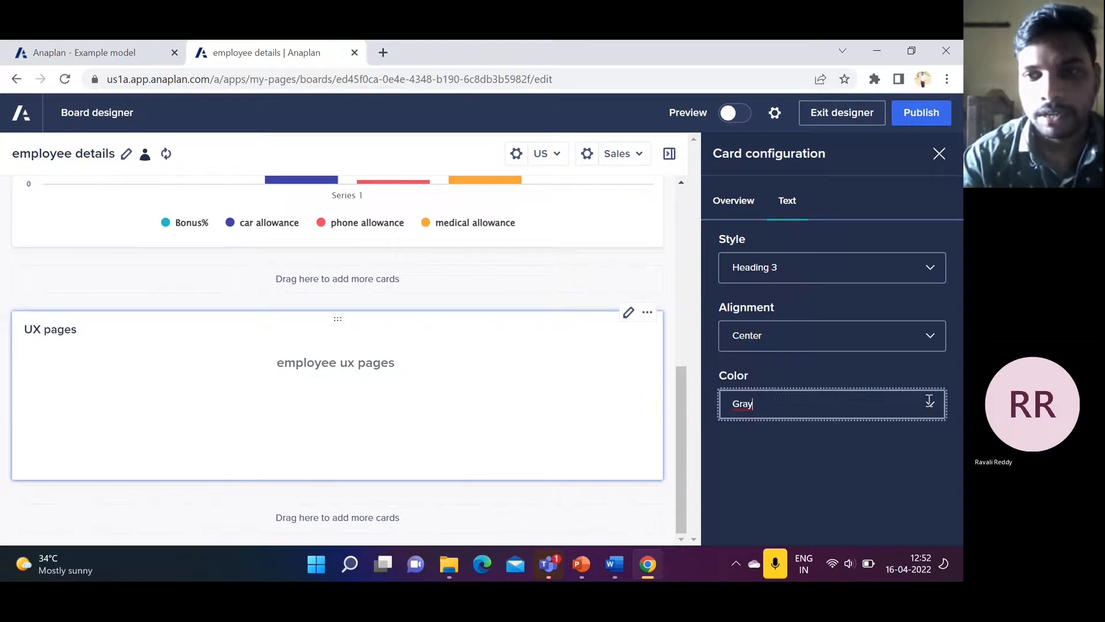
click(929, 403)
click(760, 260)
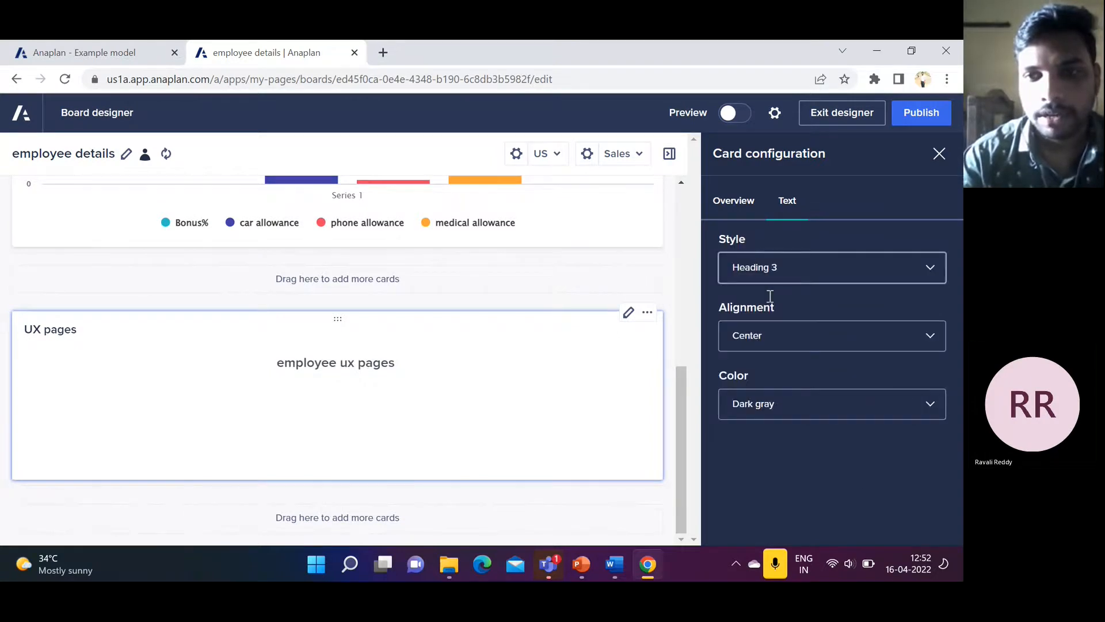
Step: Set the UX pages card's body text color to Gray and close the card's configuration
click(921, 398)
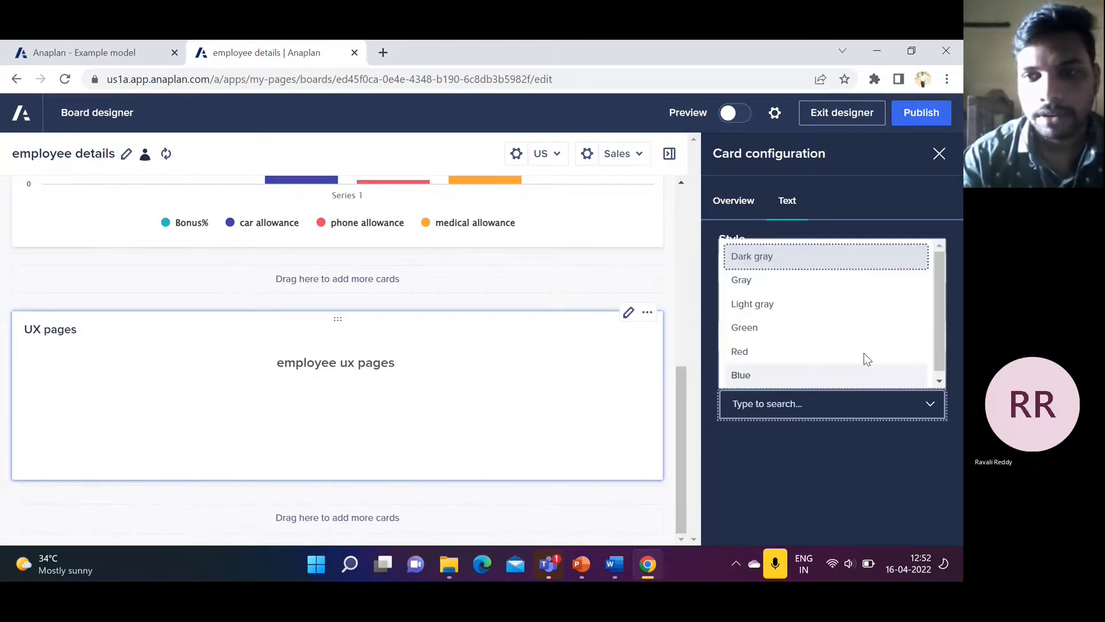
click(763, 286)
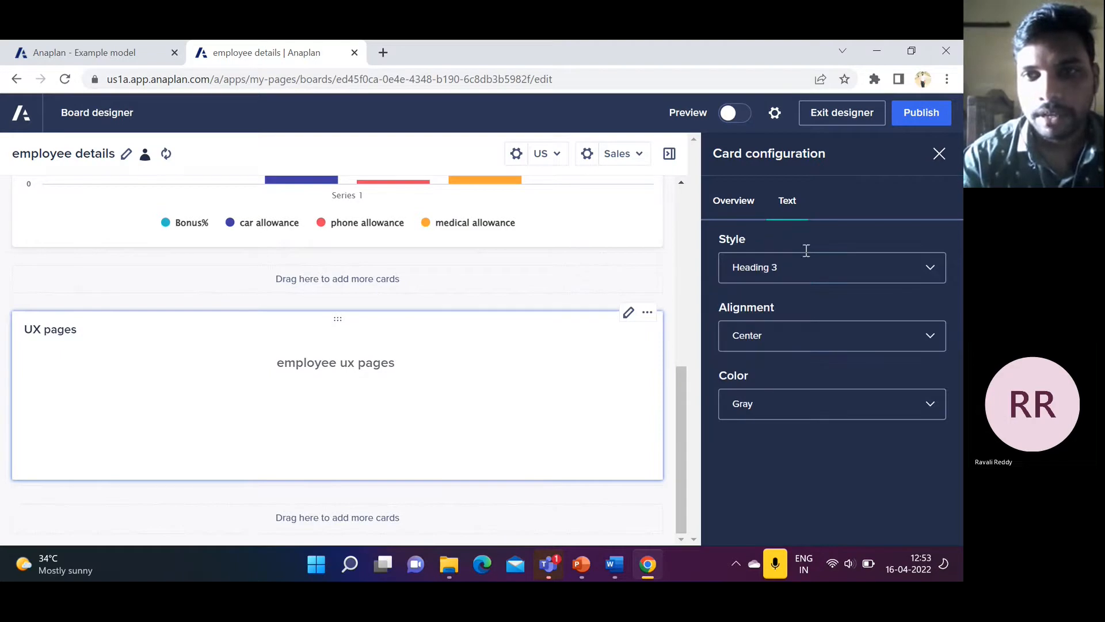
click(746, 209)
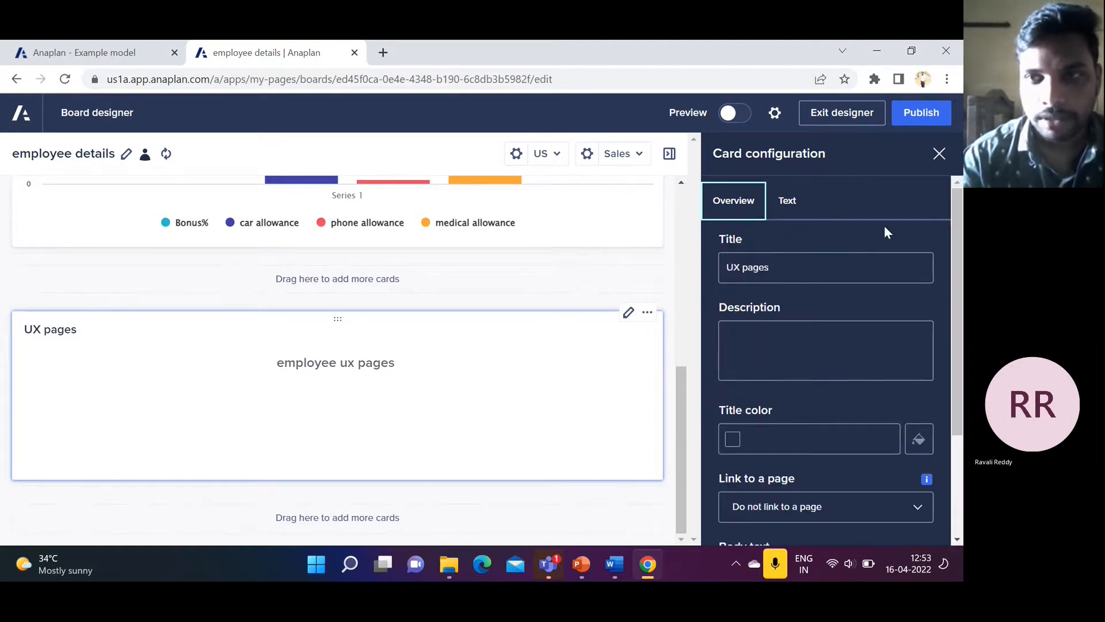
click(939, 155)
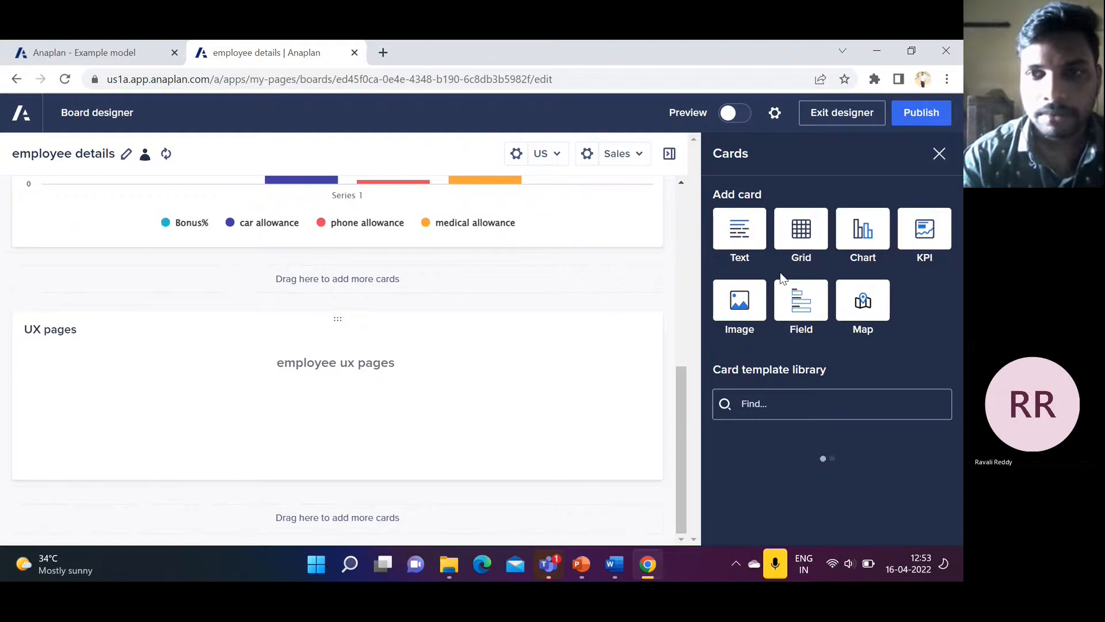
Step: Review the layout of the Total grid, chart card and UX pages card on the board
scroll(411, 362, up, 6)
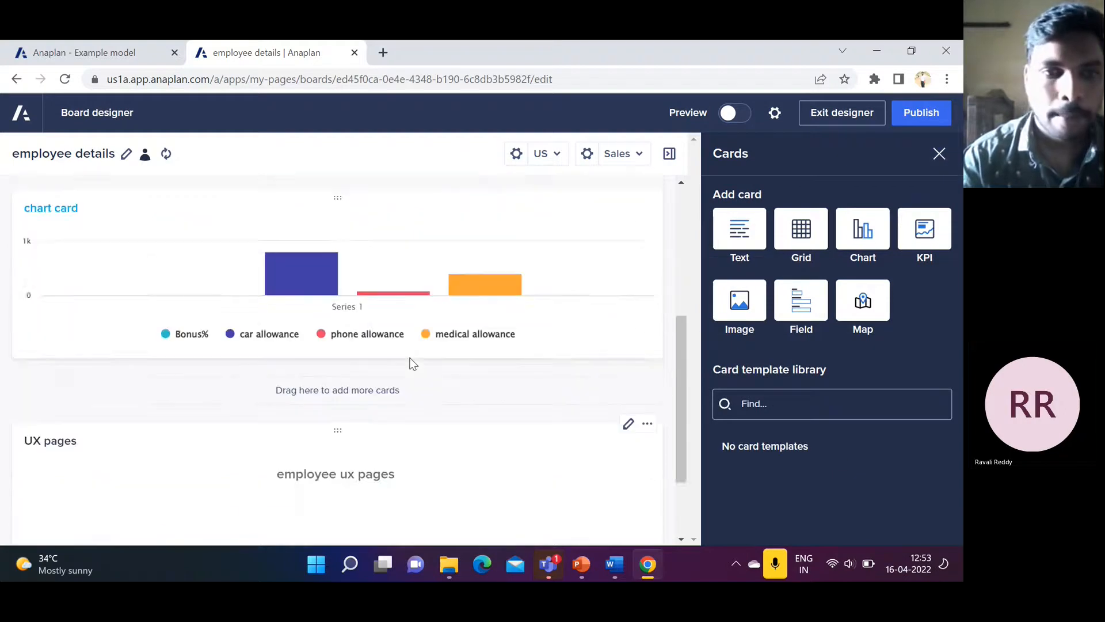
scroll(412, 363, down, 6)
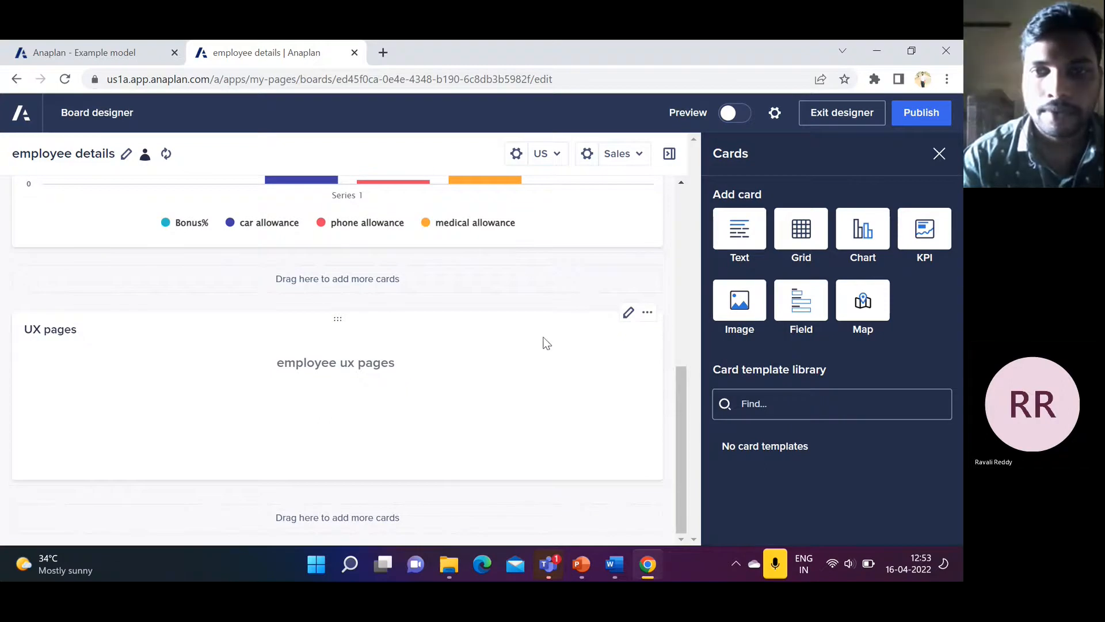
scroll(545, 341, up, 5)
scroll(545, 343, up, 1)
scroll(546, 343, down, 2)
scroll(546, 343, up, 2)
scroll(545, 342, down, 2)
scroll(544, 342, up, 2)
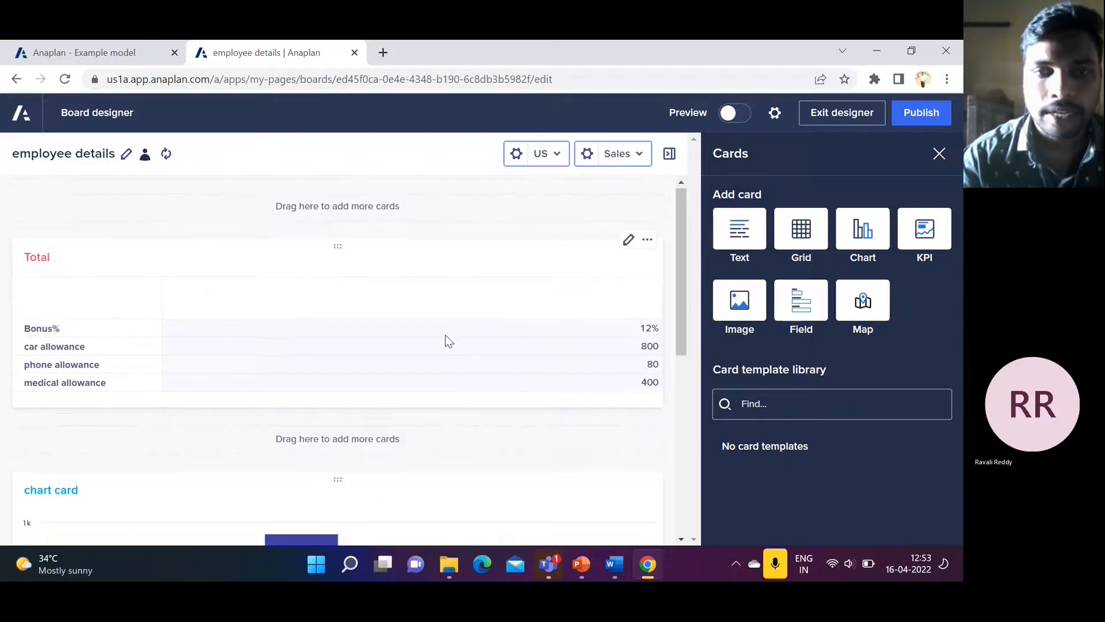
scroll(450, 341, down, 5)
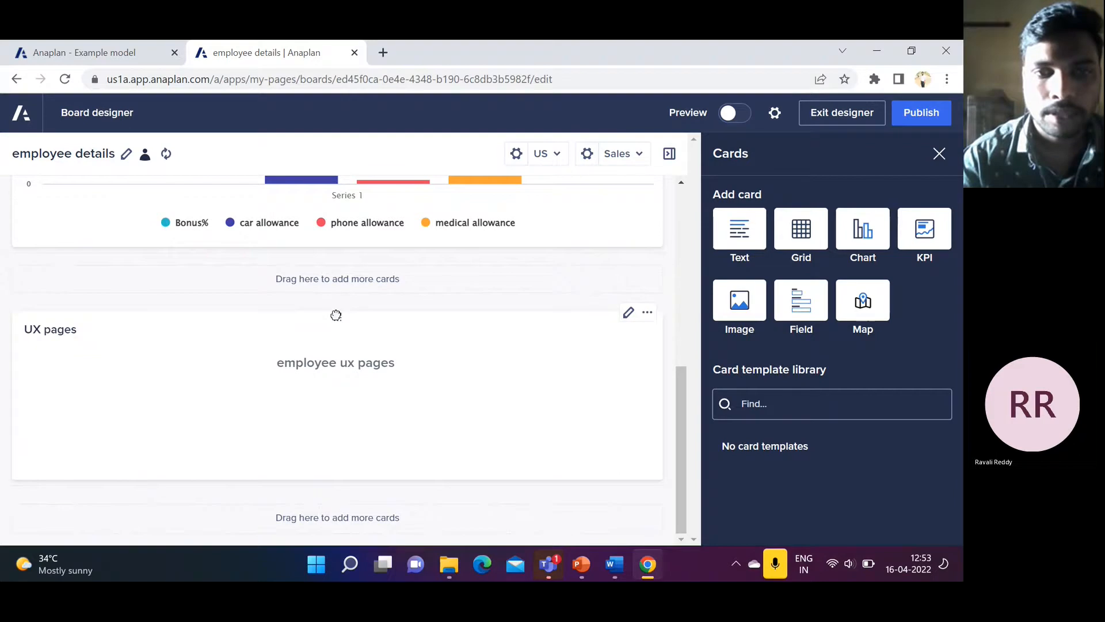
Step: Move the chart card into the same row as the Total card, placing it on the grid's right side
drag(335, 316, 368, 326)
scroll(361, 325, up, 8)
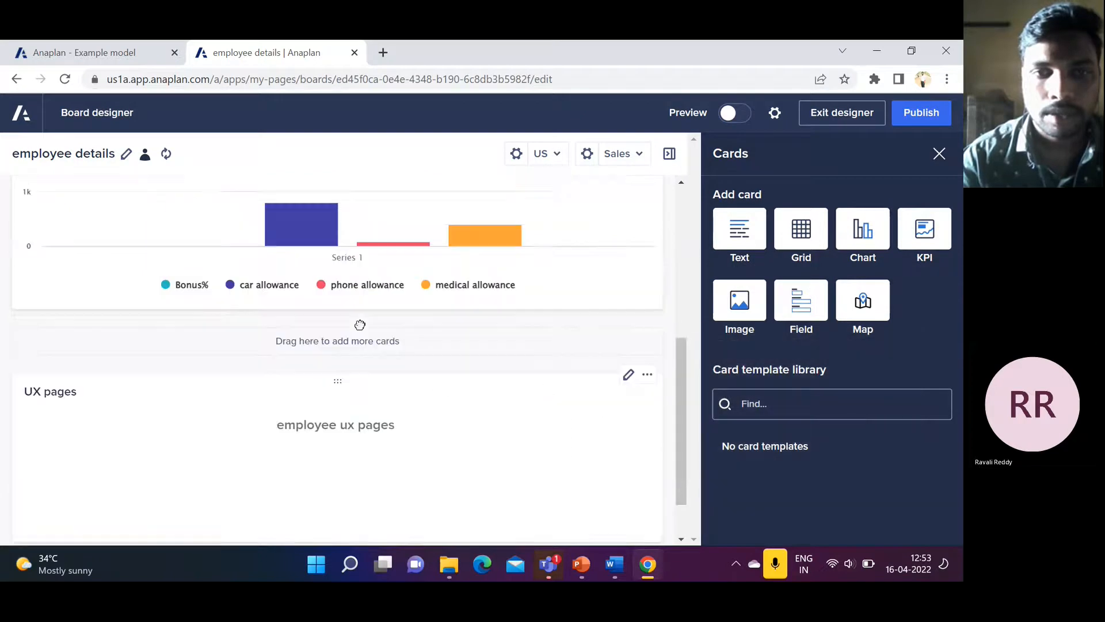
drag(337, 480, 530, 320)
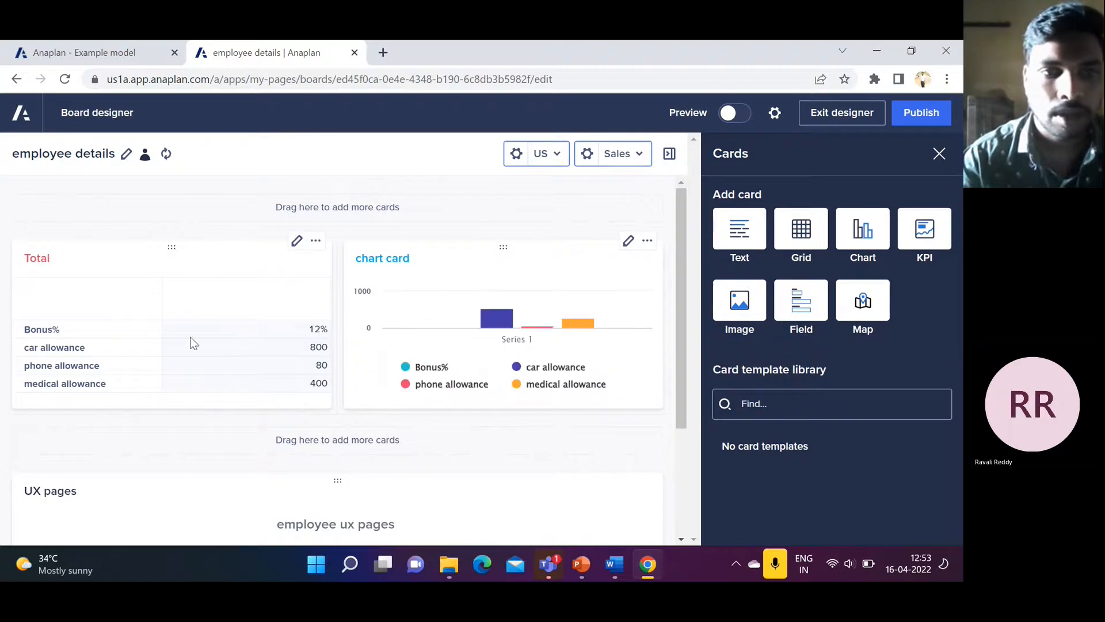
Step: Move the UX pages card up into the top row, between the Total card and the chart card
scroll(390, 495, down, 2)
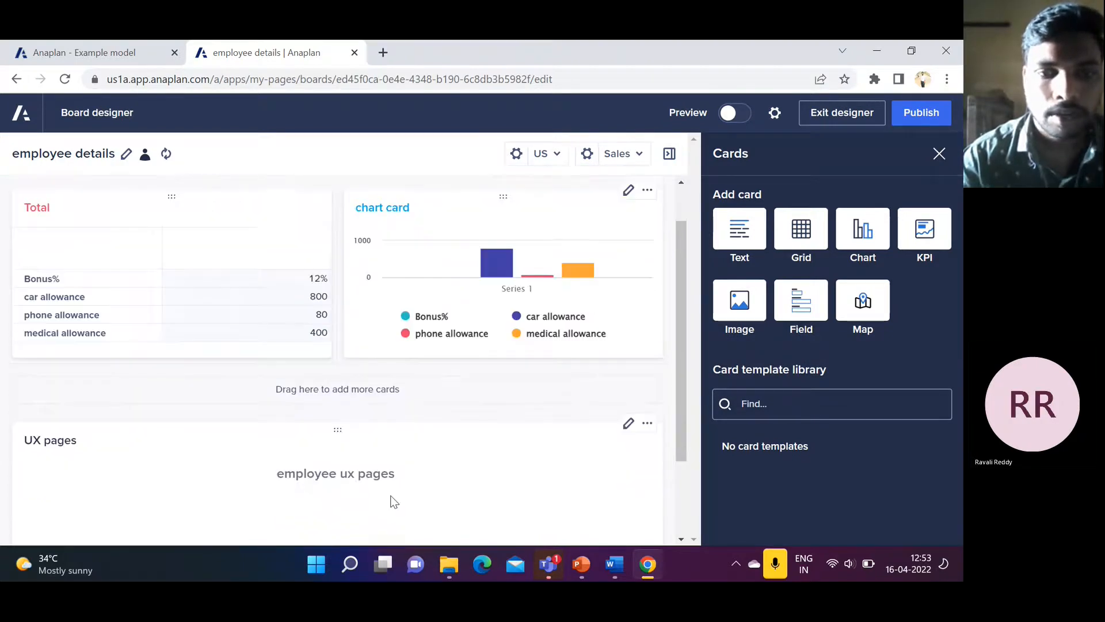
drag(338, 361, 343, 155)
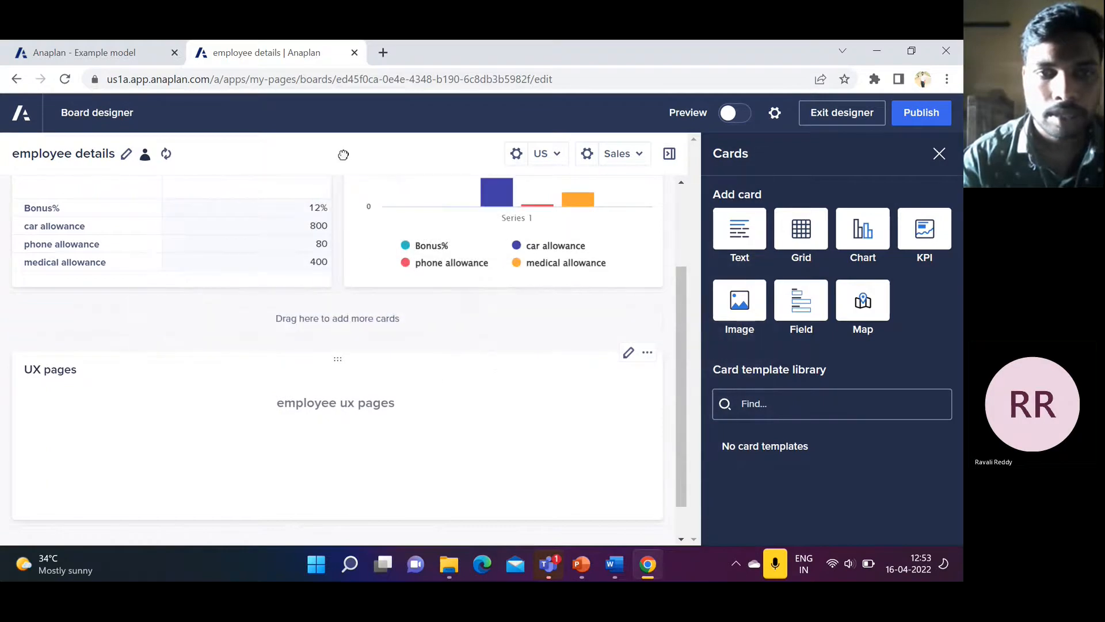
drag(336, 356, 376, 217)
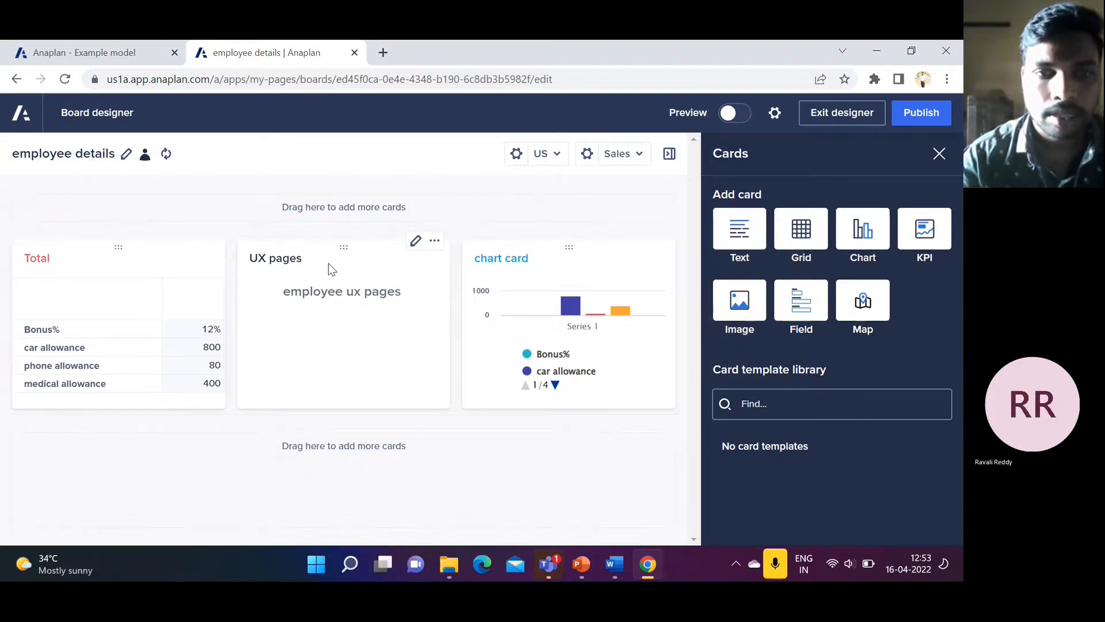
Step: Move the UX pages card into its own full-width row above the Total and chart cards
drag(344, 247, 339, 192)
drag(346, 244, 334, 198)
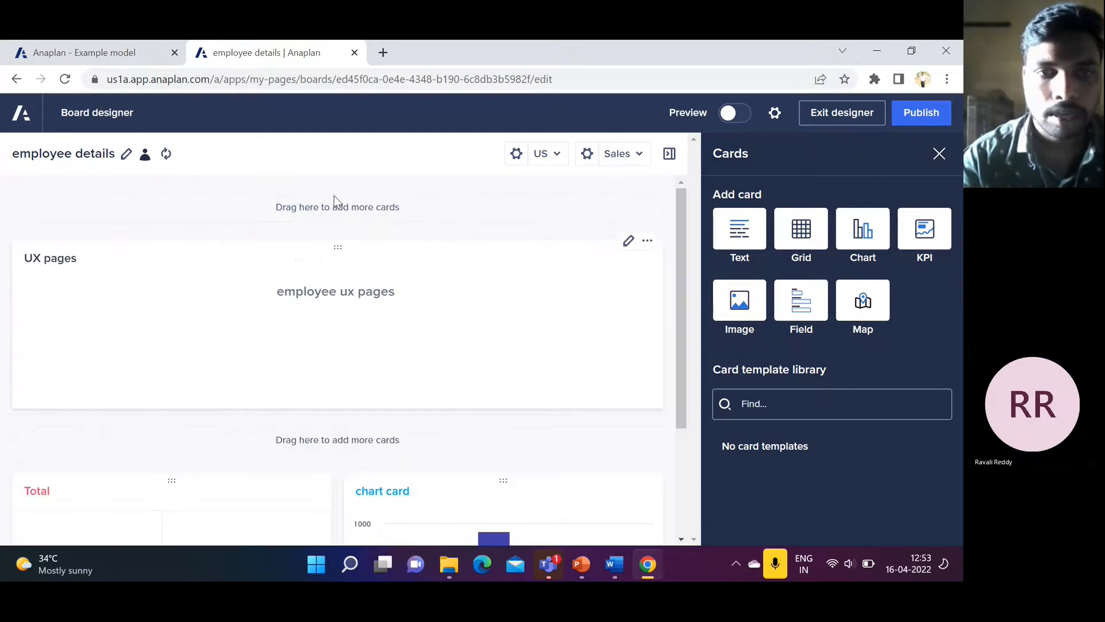
Step: Narrow the Total card to about a third of its row so the chart card takes the remaining width
scroll(383, 351, down, 2)
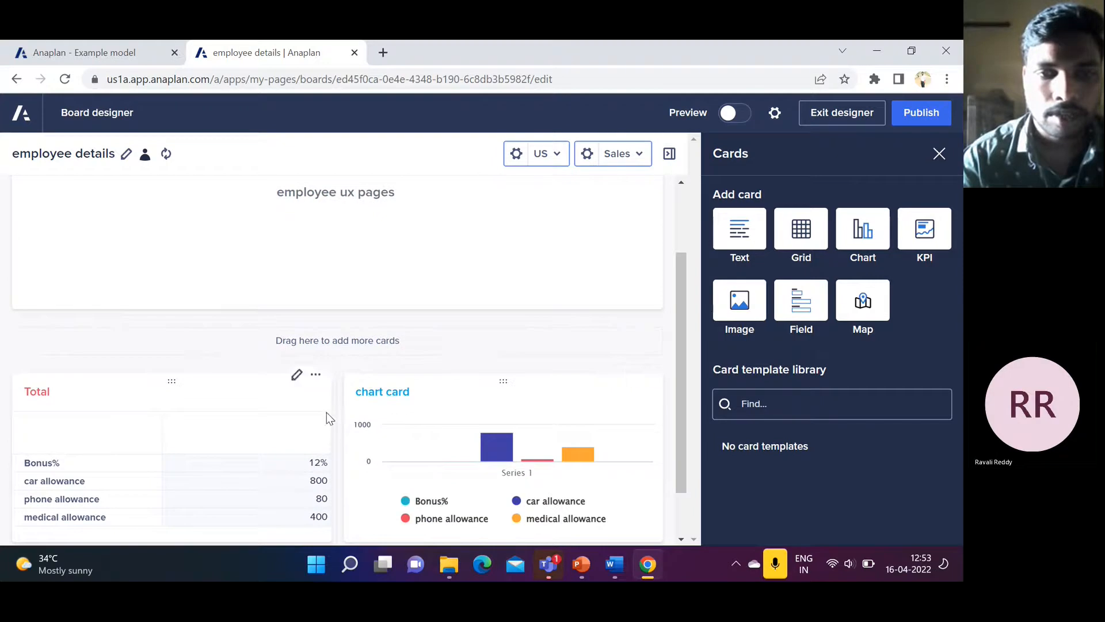
drag(334, 424, 476, 419)
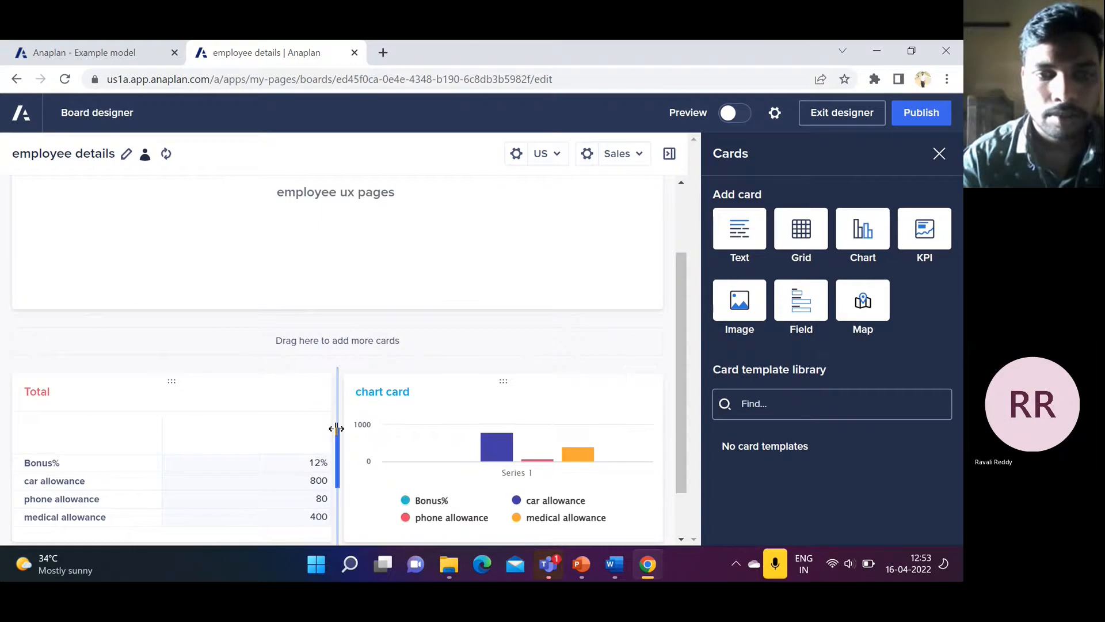
mouse_move(337, 428)
mouse_down()
mouse_move(333, 420)
mouse_move(357, 426)
mouse_up()
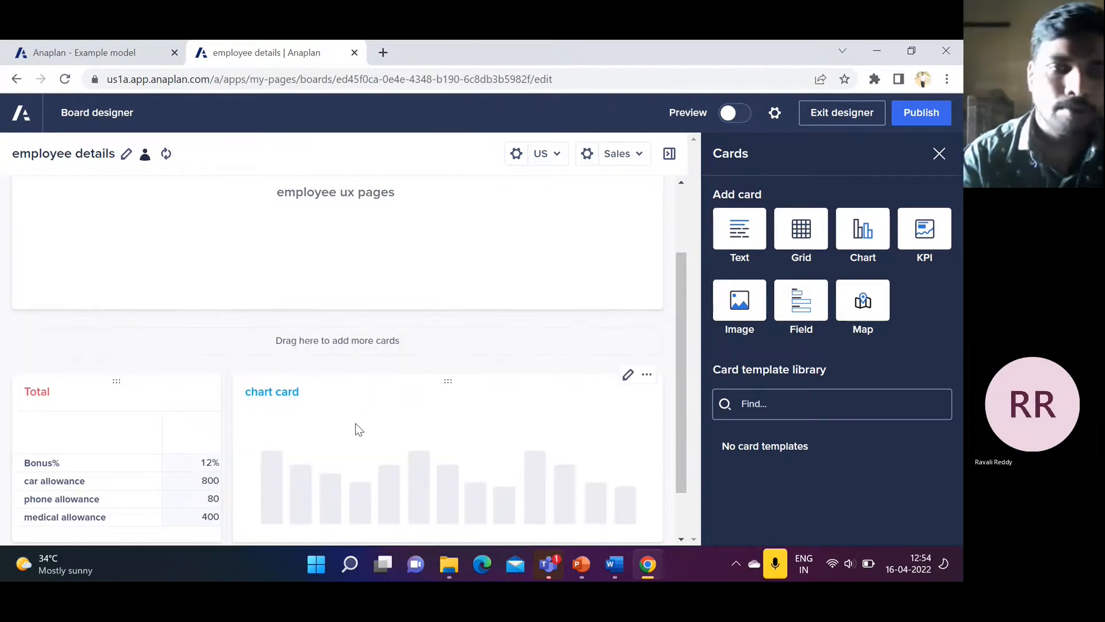
Step: Reduce the height of the UX pages card and widen the Total card to about two fifths of its row
scroll(327, 301, up, 2)
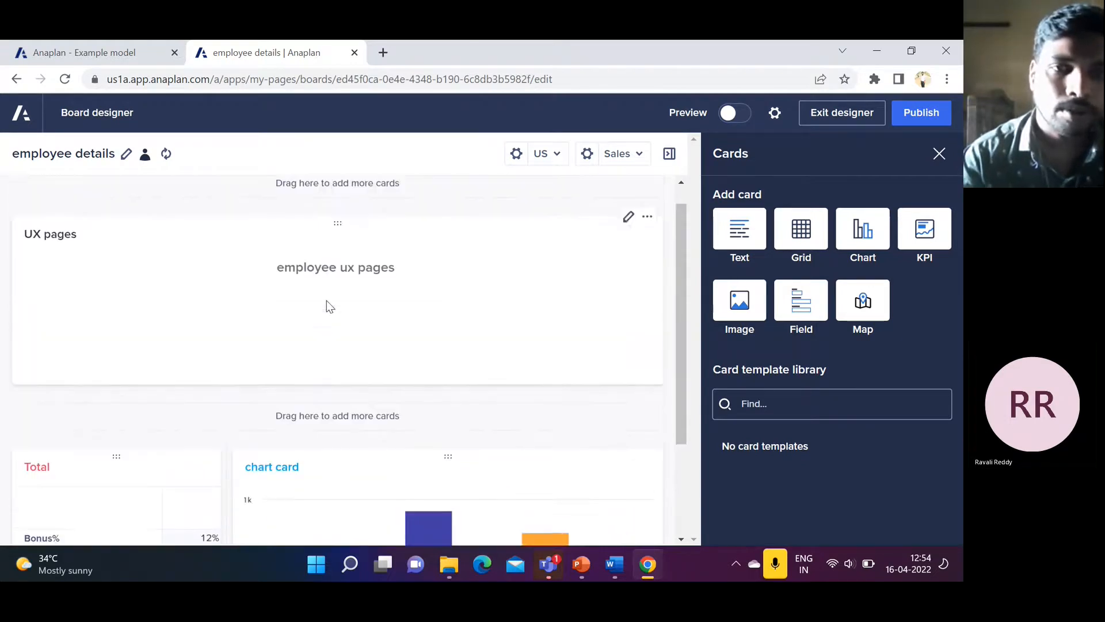
drag(334, 410, 340, 343)
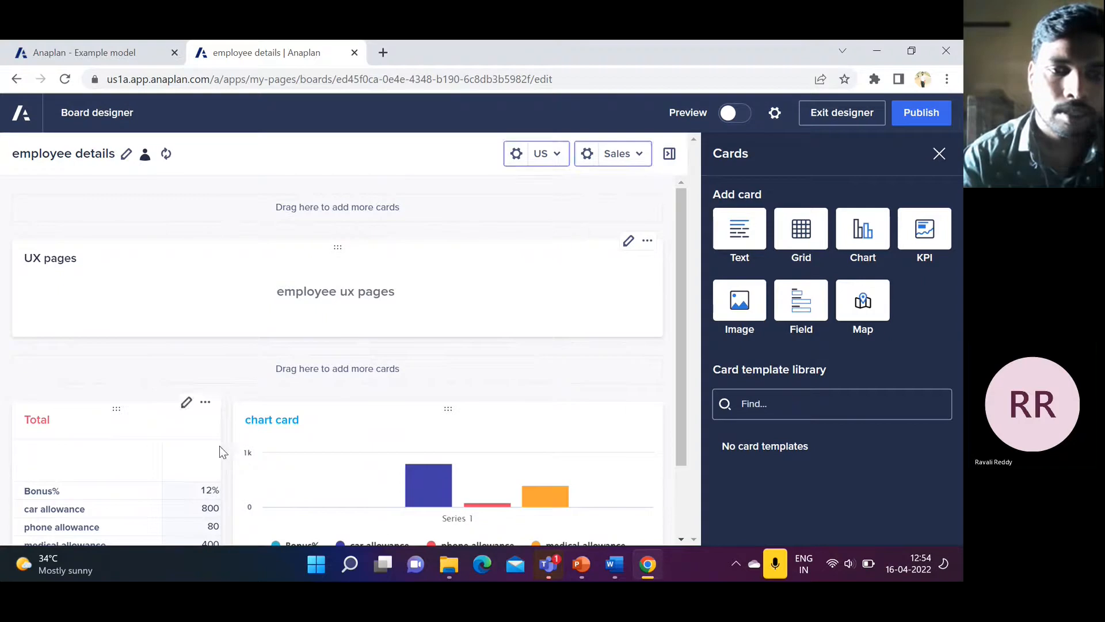
drag(225, 446, 426, 449)
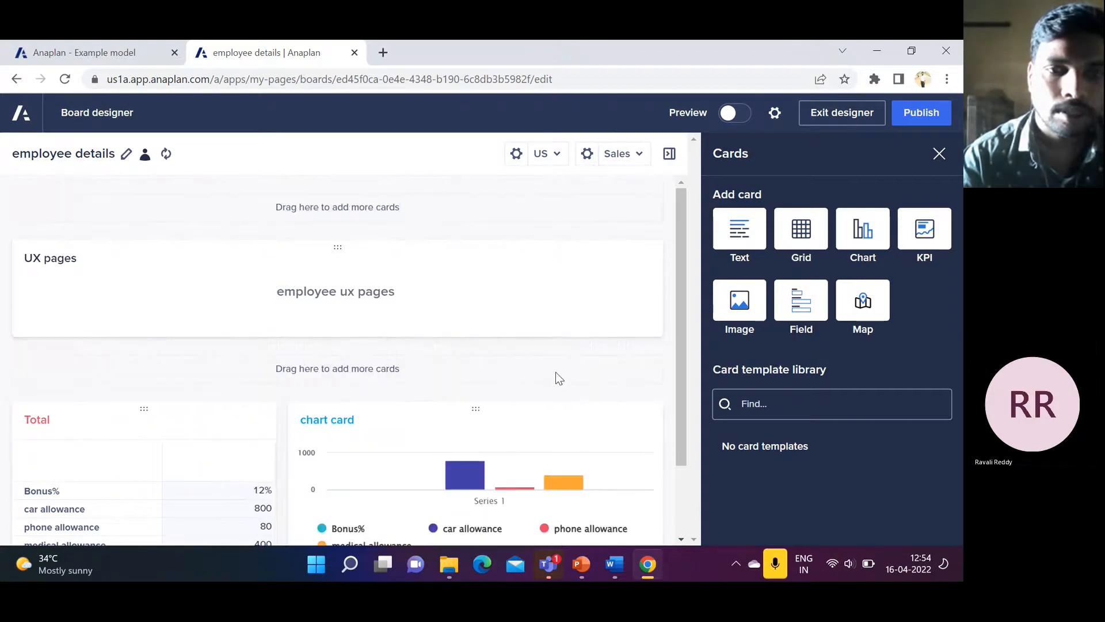
Step: Publish the employee details board with its text, grid and chart cards
scroll(555, 372, down, 2)
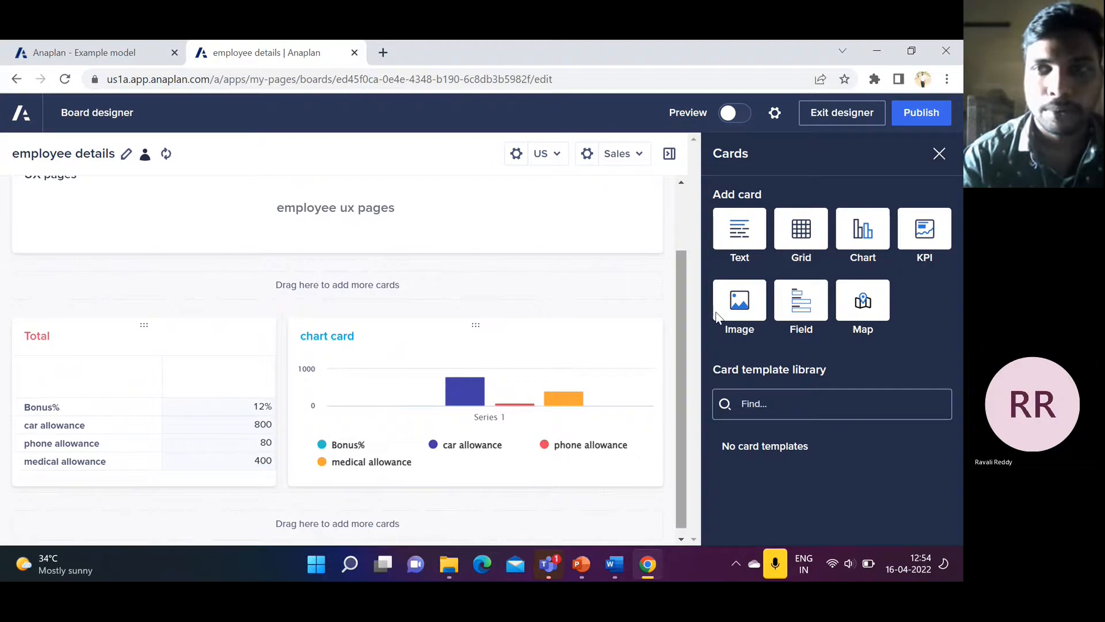
click(932, 114)
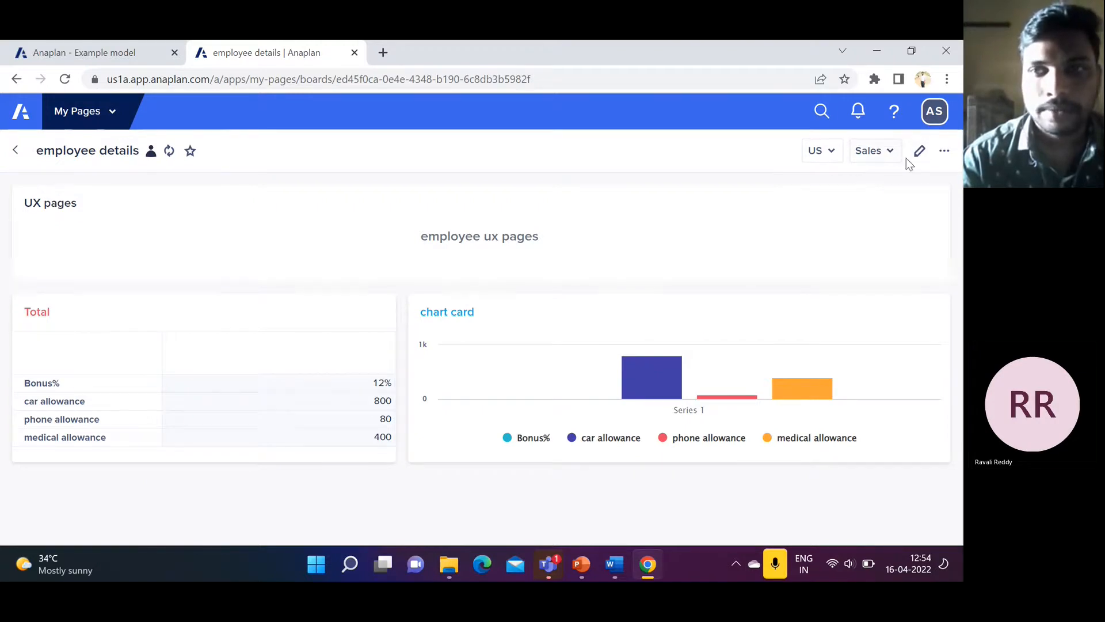
Step: Reopen the employee details board in the designer and look over its layout without the Cards panel
click(921, 152)
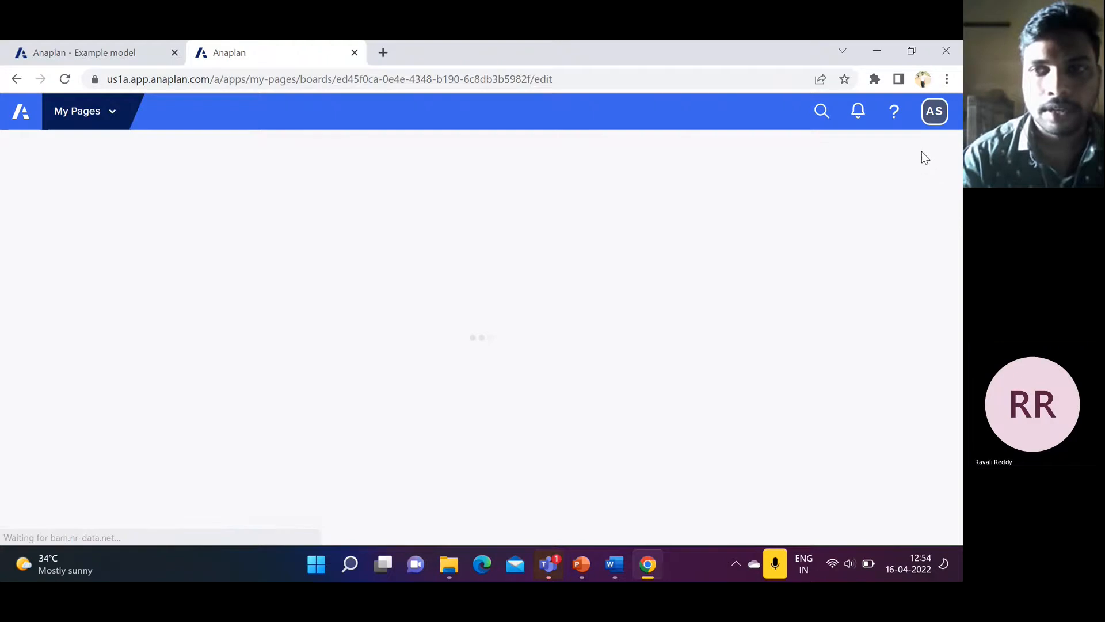
click(938, 153)
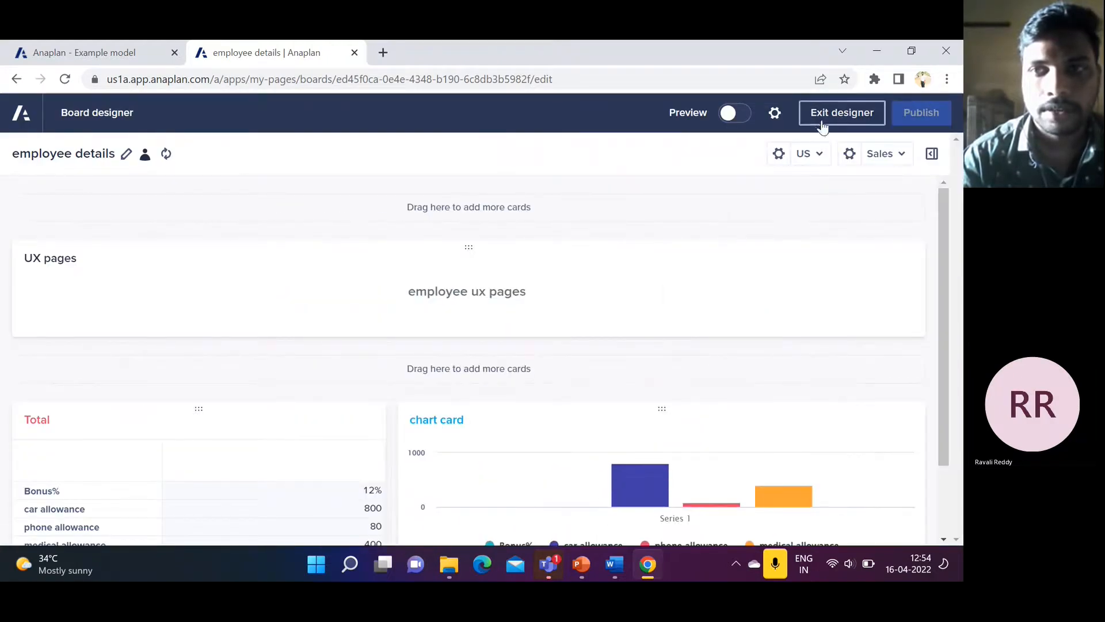
scroll(714, 316, down, 1)
scroll(712, 316, up, 1)
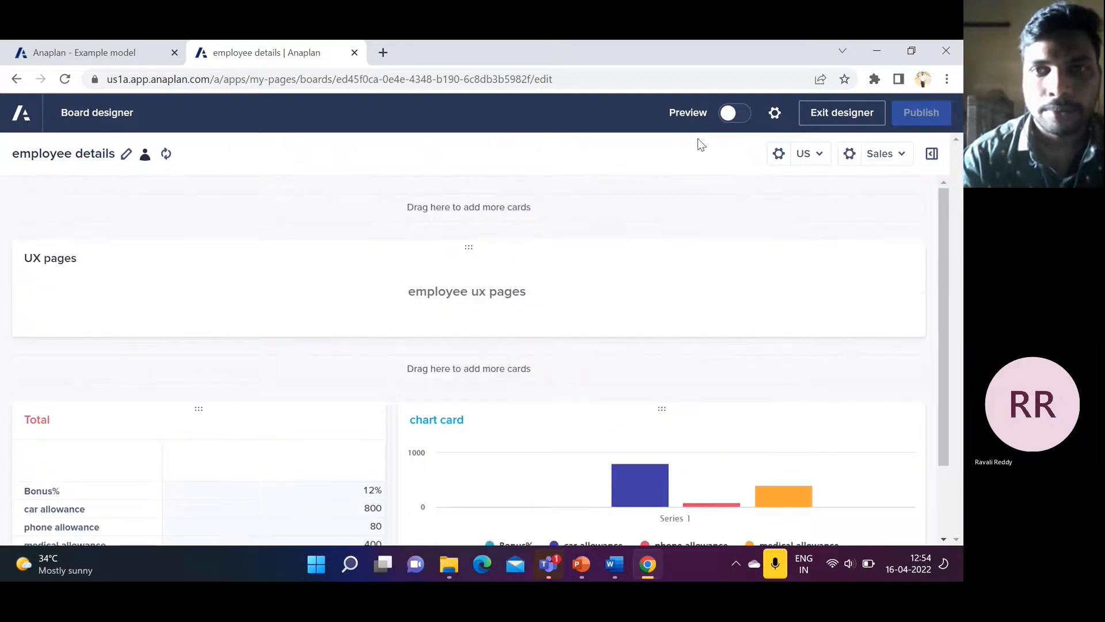
Step: Preview the employee details board, return to edit mode and exit the designer
click(737, 114)
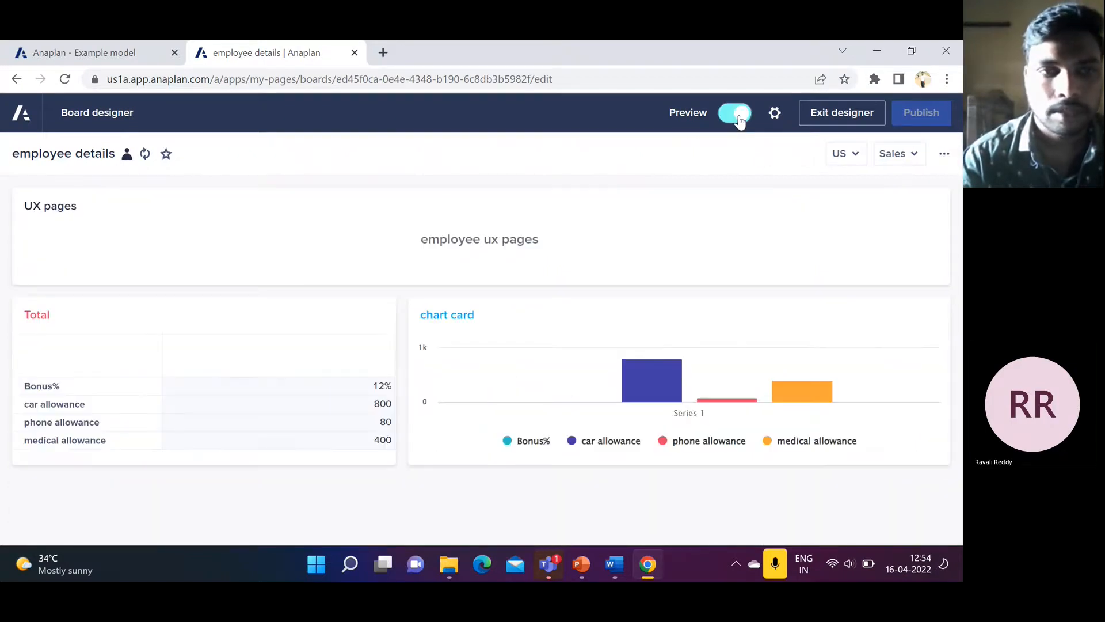
click(739, 117)
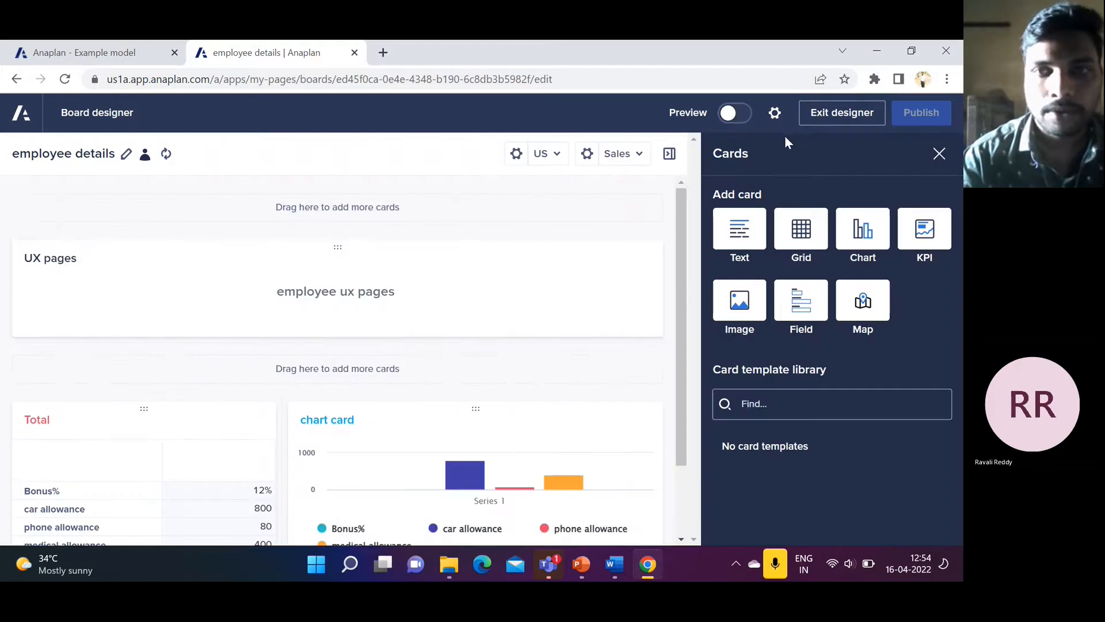
click(939, 153)
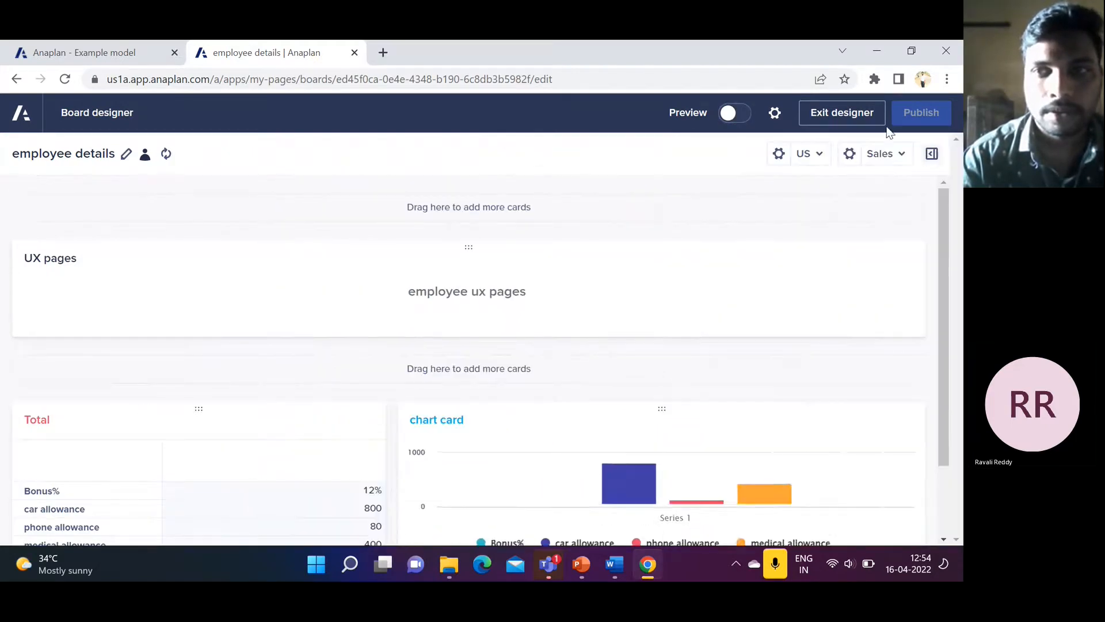
click(845, 112)
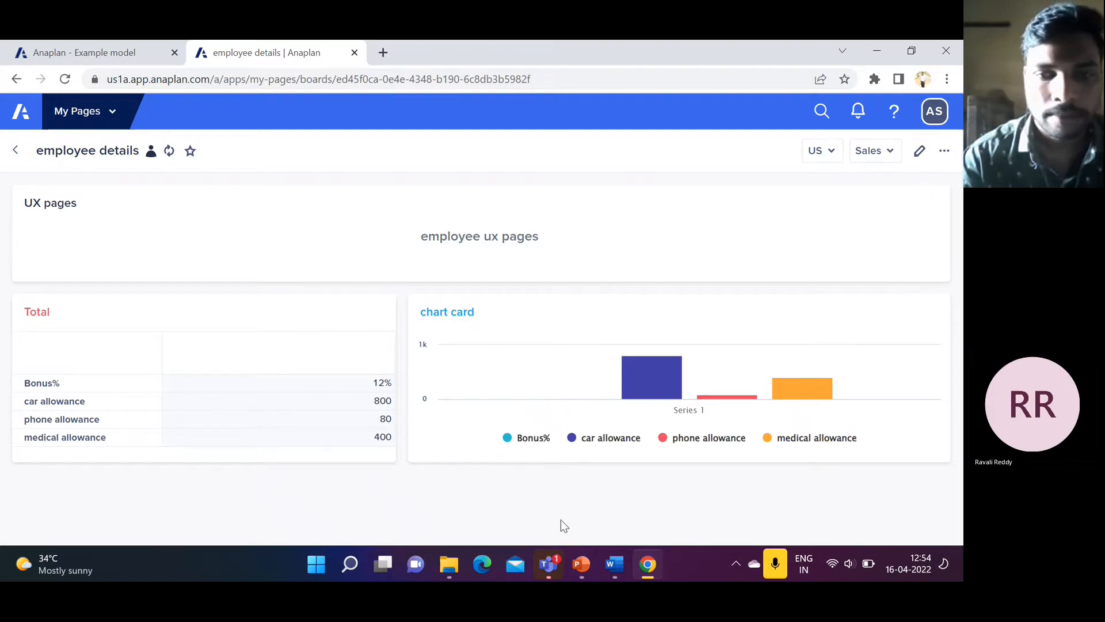
Step: Switch to the PowerPoint presentation and show slide 15 on the features of card types
mouse_move(581, 565)
click(570, 453)
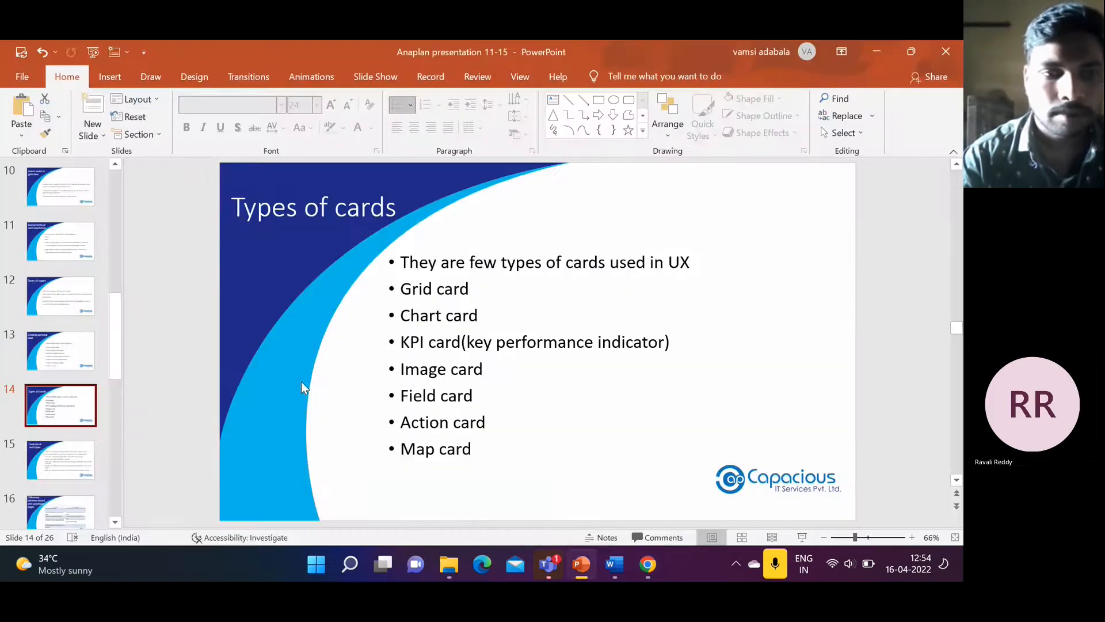
click(60, 459)
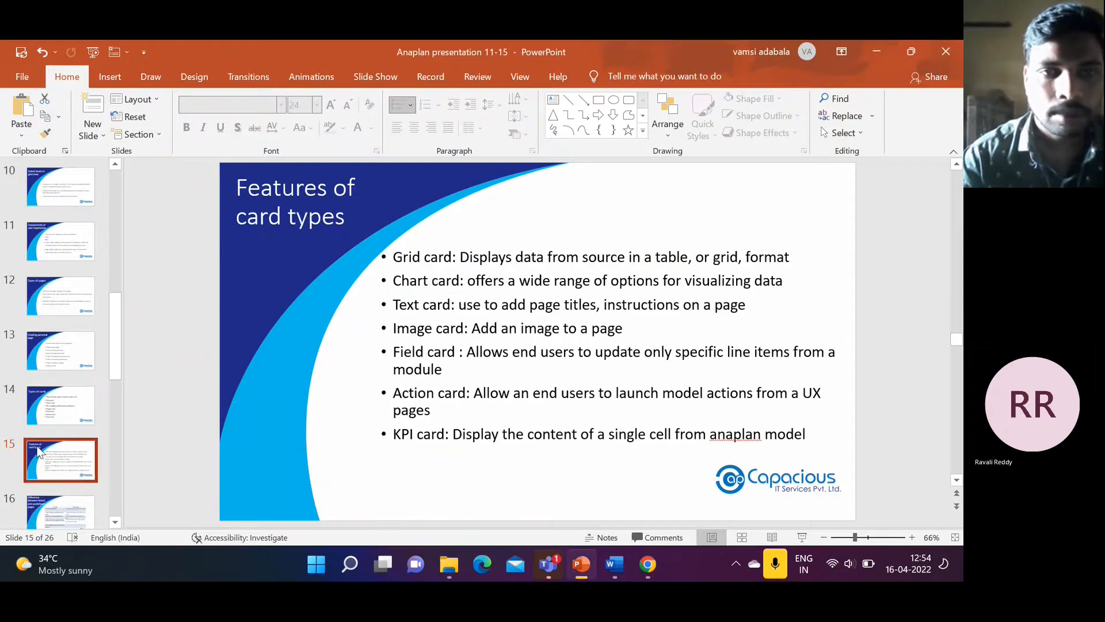
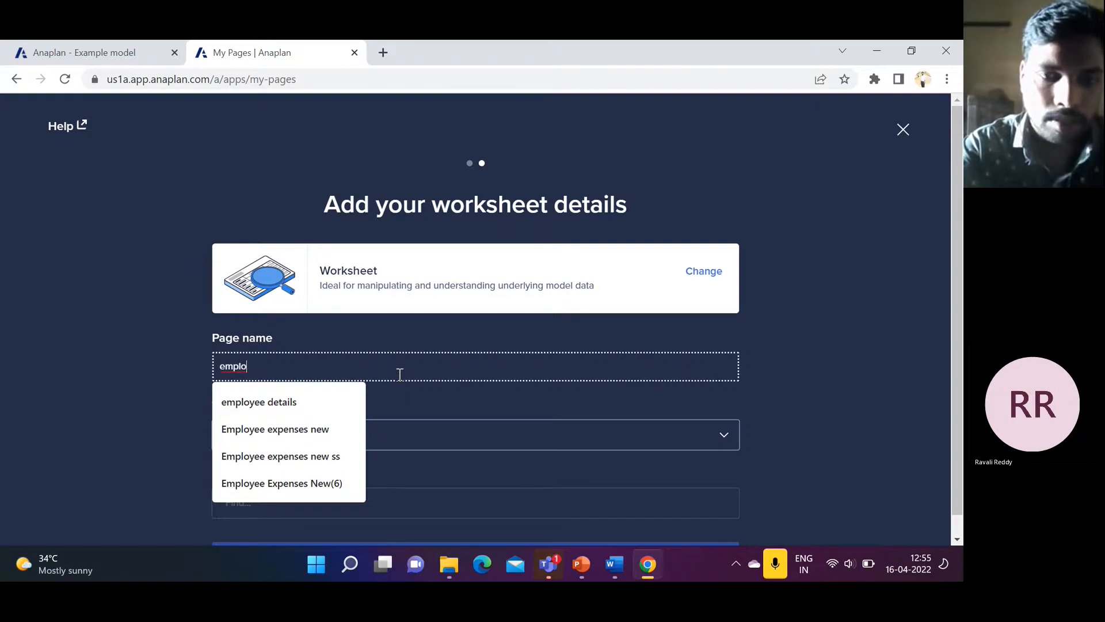
Step: Create a worksheet page named "employee worksheet" in the Talent Builder 1015 workspace using the Example model
text(ee worksheet)
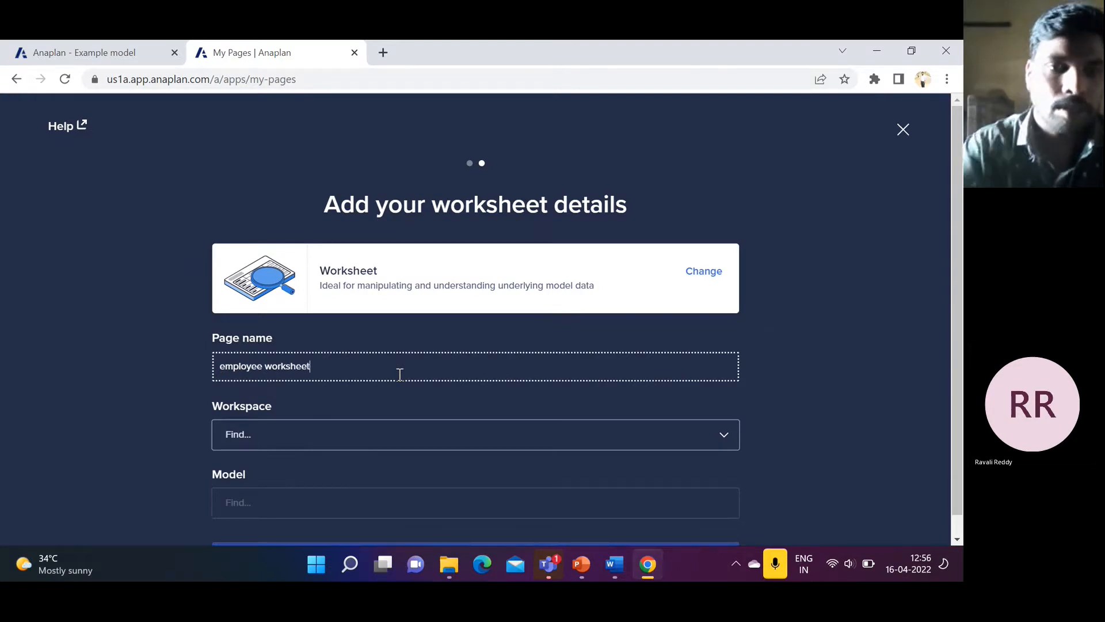
click(348, 434)
click(329, 476)
click(312, 507)
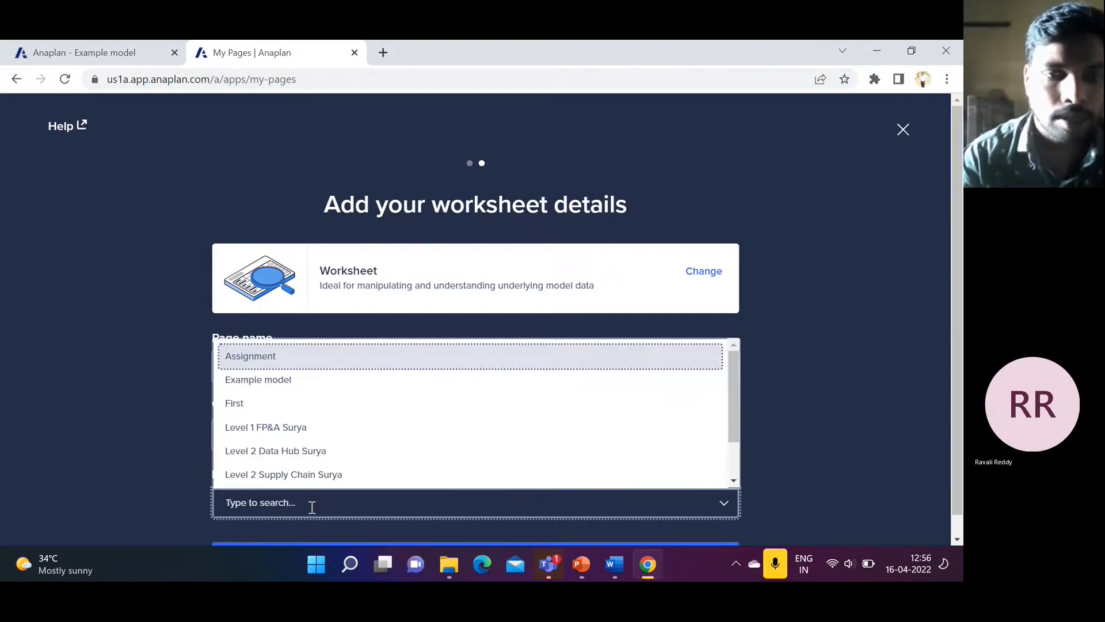
click(256, 379)
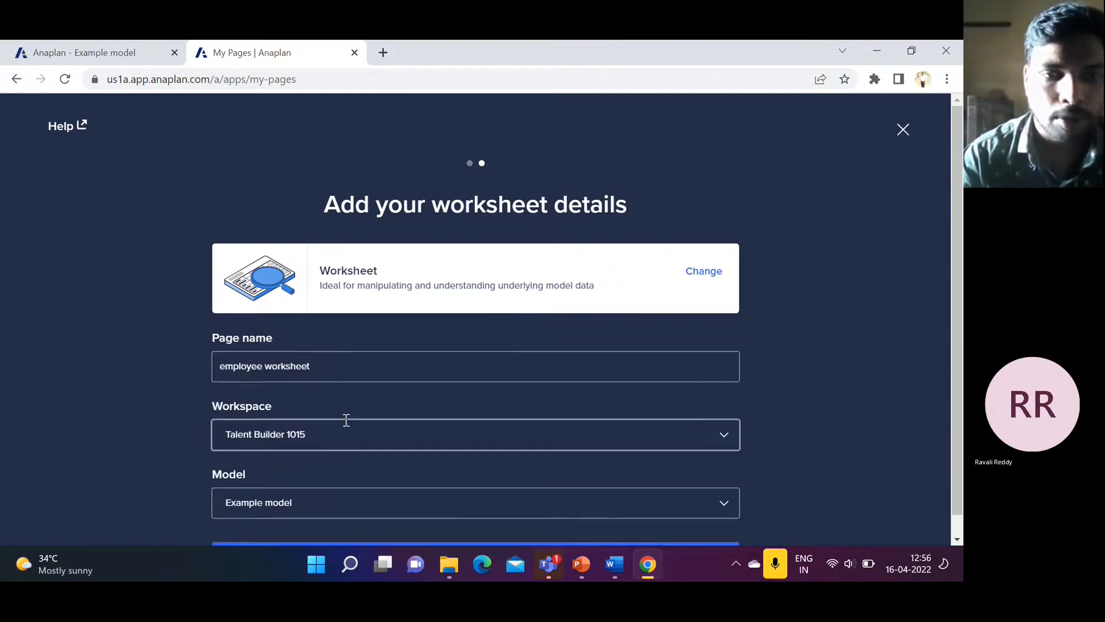
scroll(346, 419, down, 1)
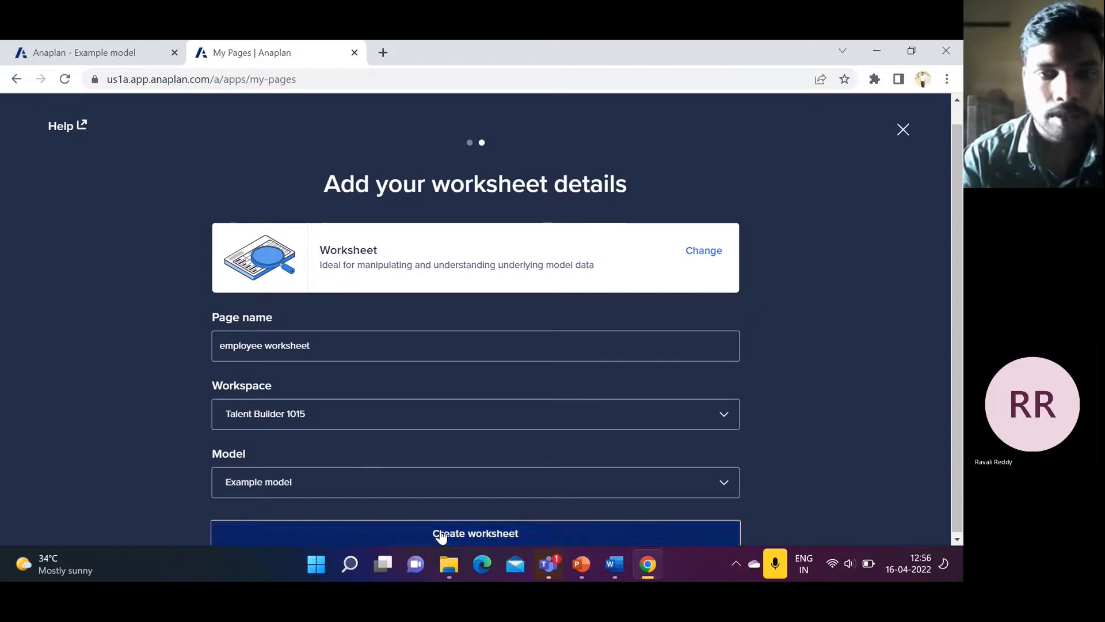
click(441, 535)
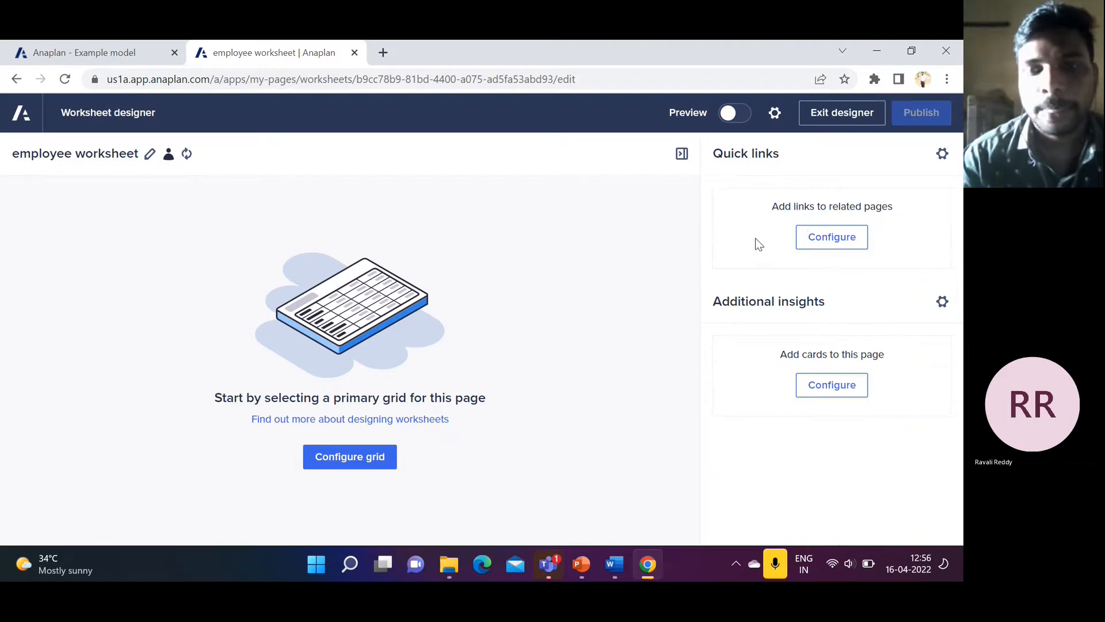
Step: Configure the worksheet's primary grid with the Default View of the Employee driver module
click(352, 458)
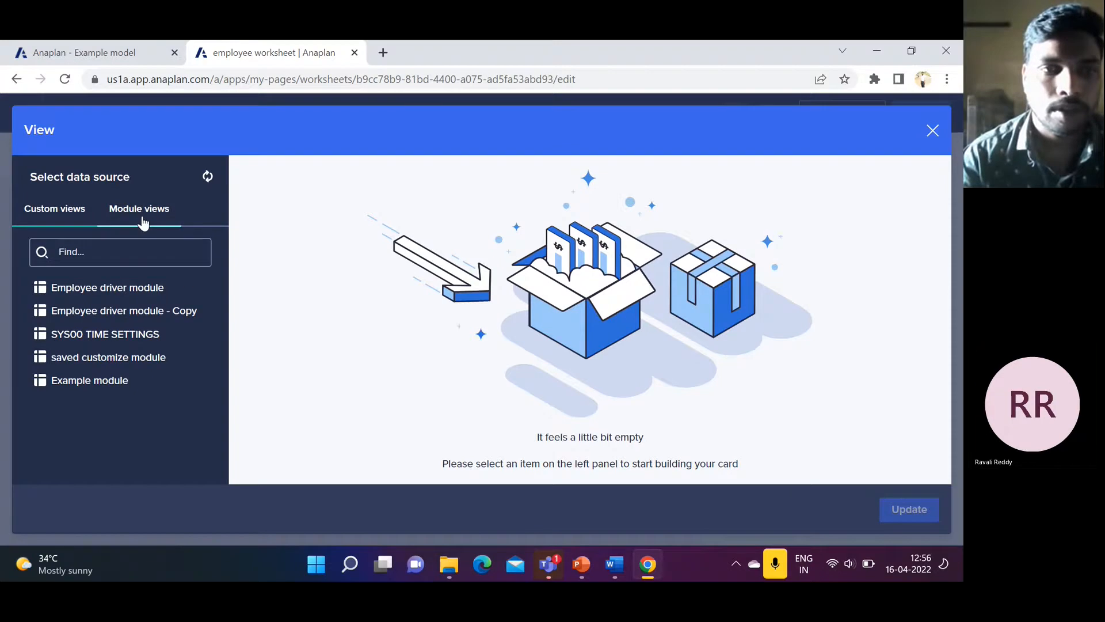
click(143, 221)
click(122, 284)
click(118, 309)
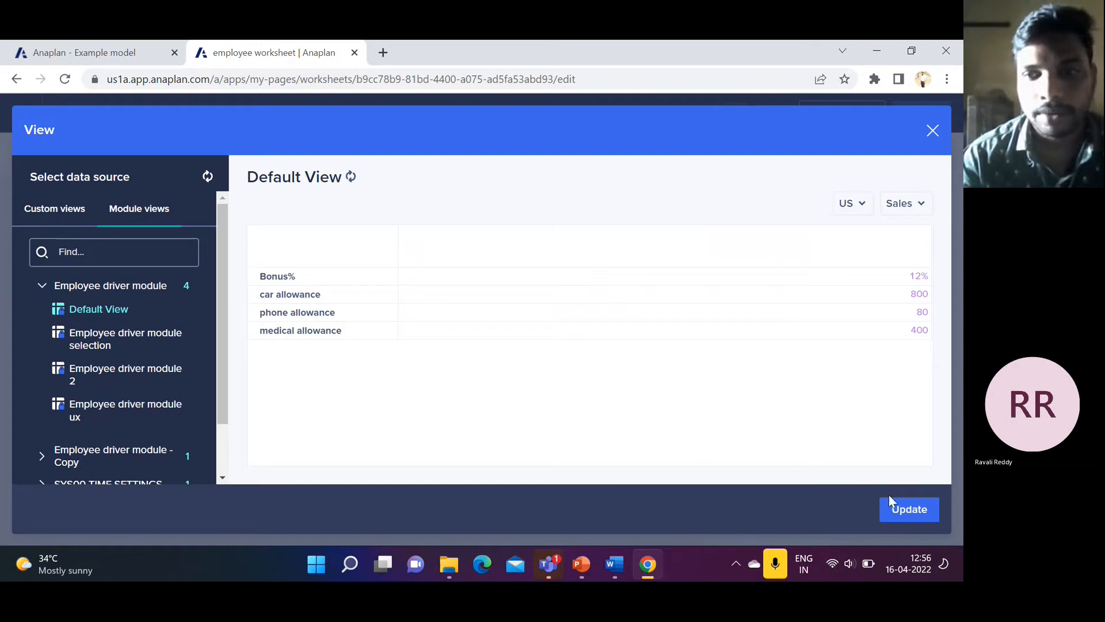
click(920, 507)
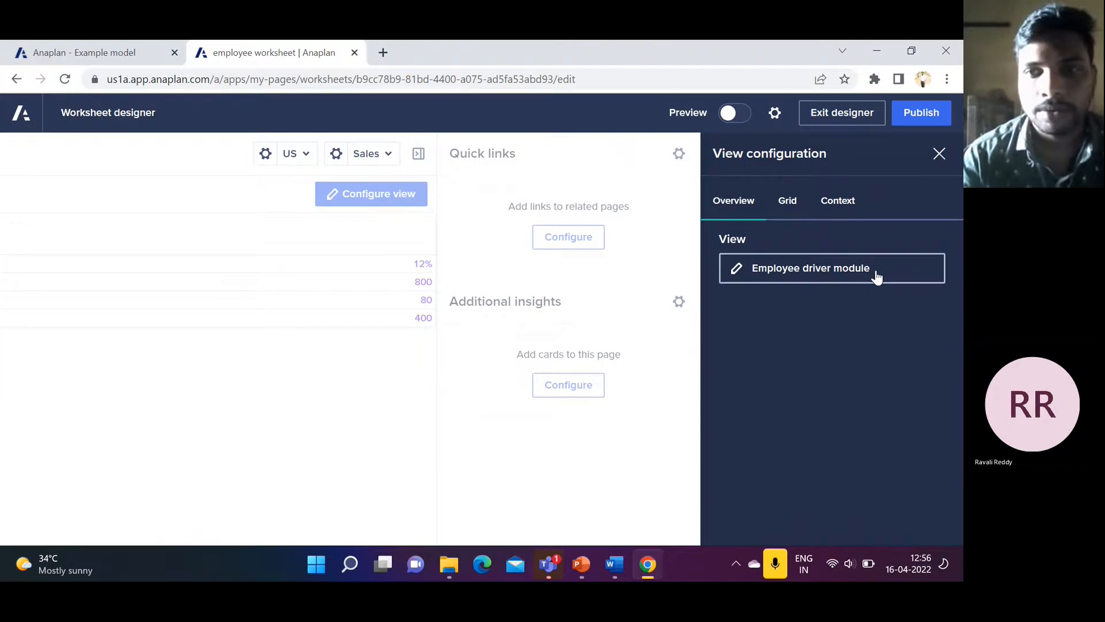
Step: Try turning off cell data entry and editing for the grid, re-enable it, and inspect the row height options
click(795, 205)
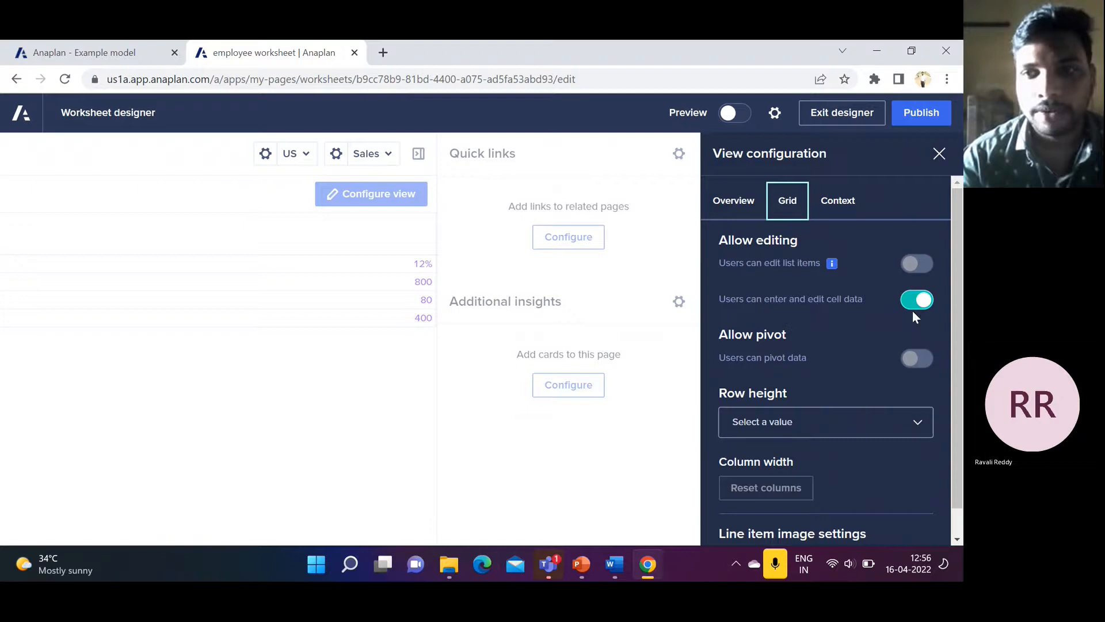
scroll(852, 337, down, 1)
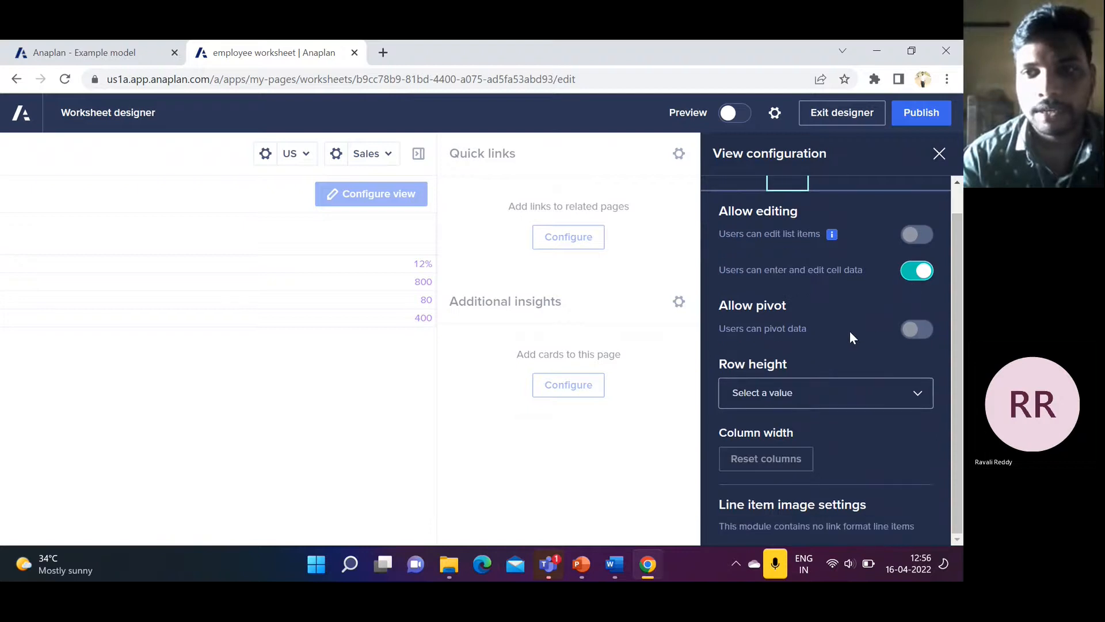
click(918, 273)
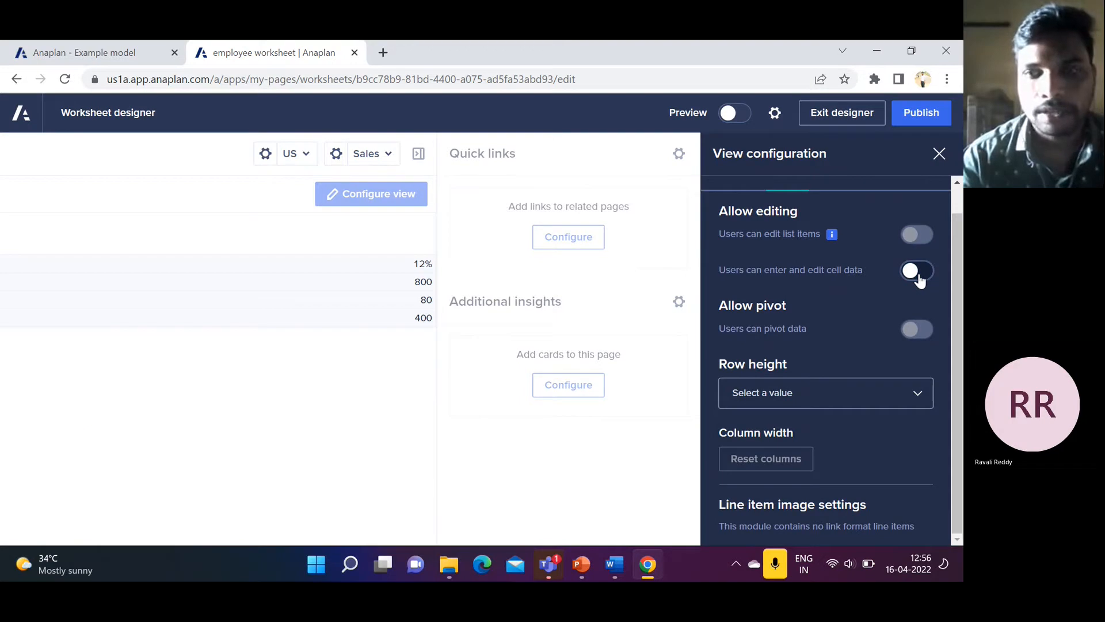
click(919, 276)
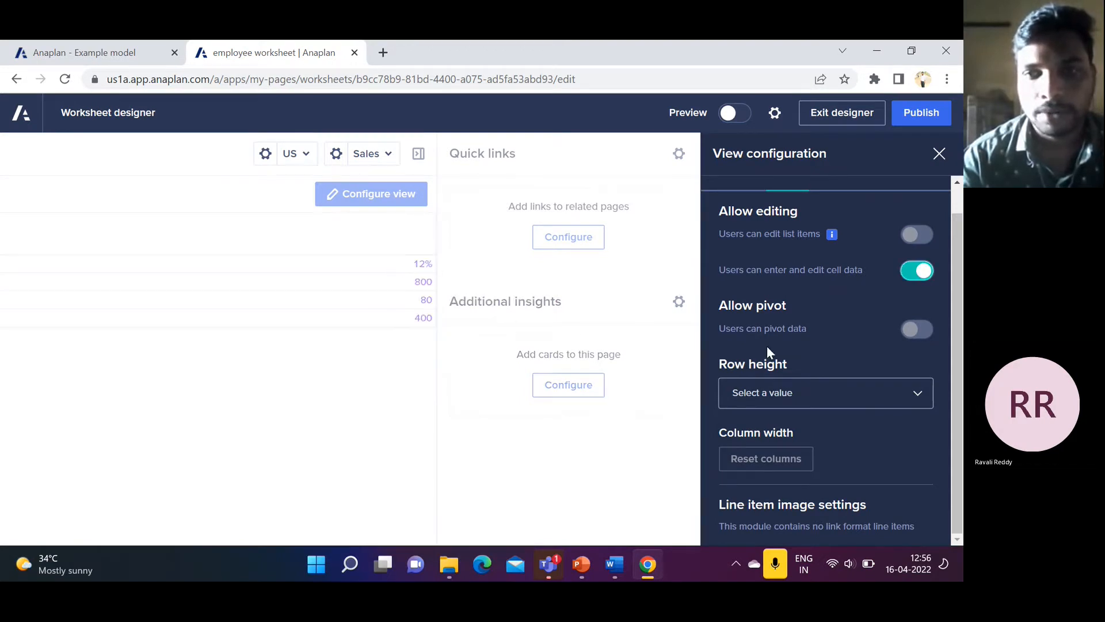
click(877, 393)
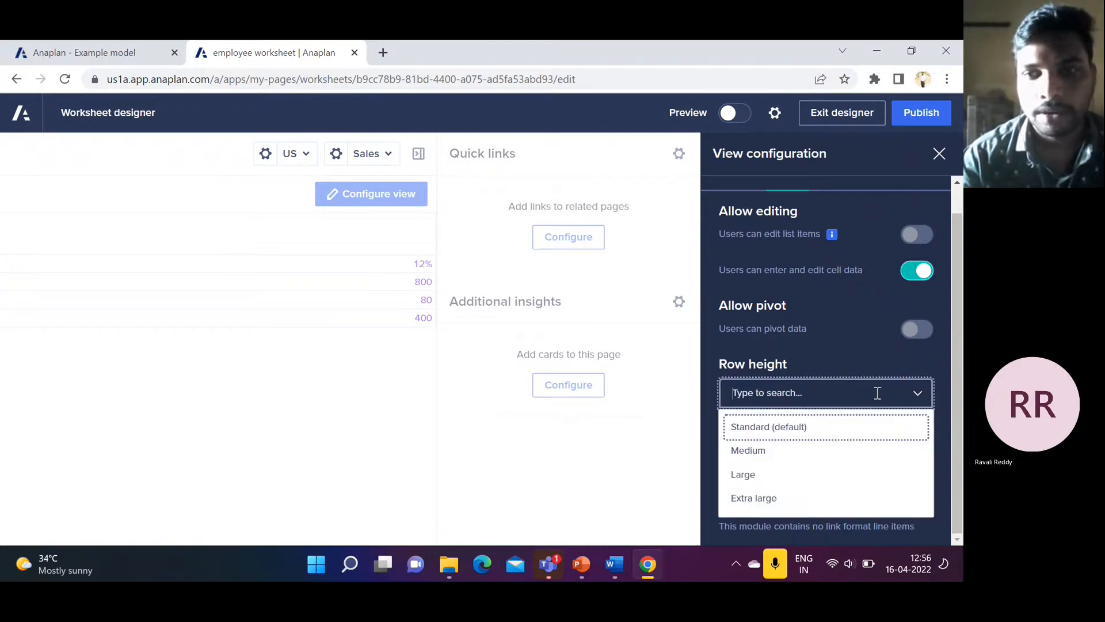
click(855, 362)
scroll(855, 362, up, 1)
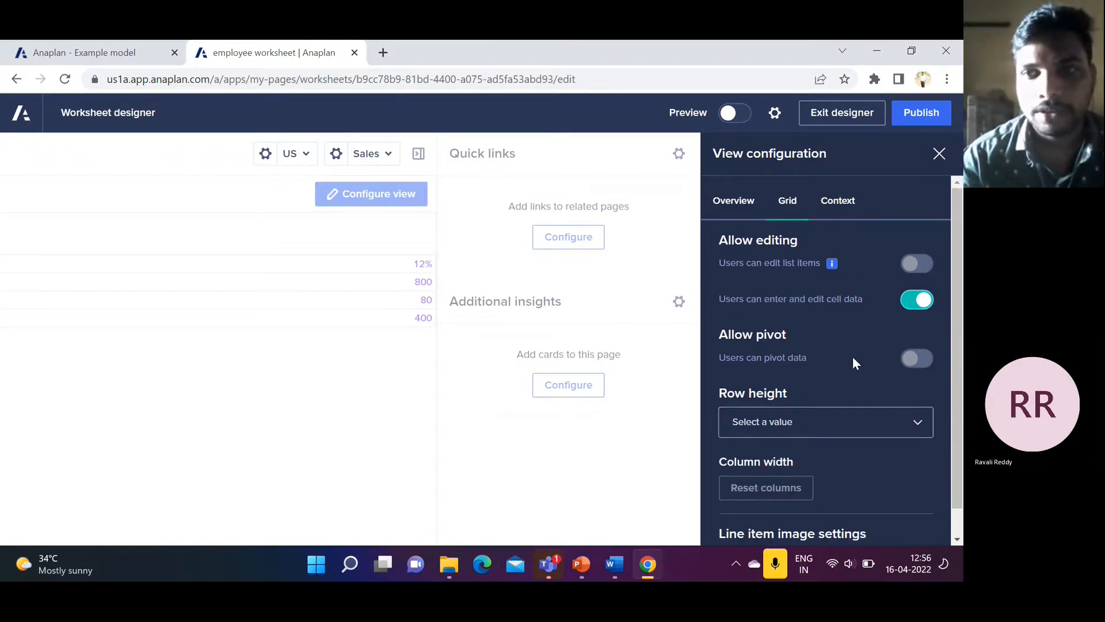
Step: Examine the Context, Overview and Grid settings of the worksheet's view configuration
click(836, 202)
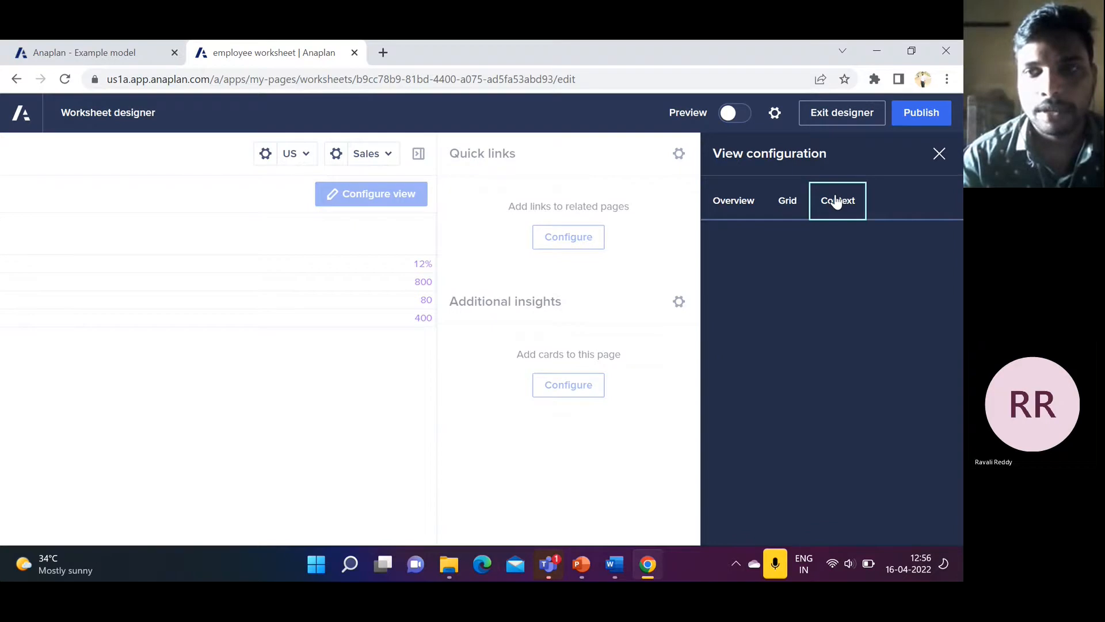
click(793, 202)
click(838, 202)
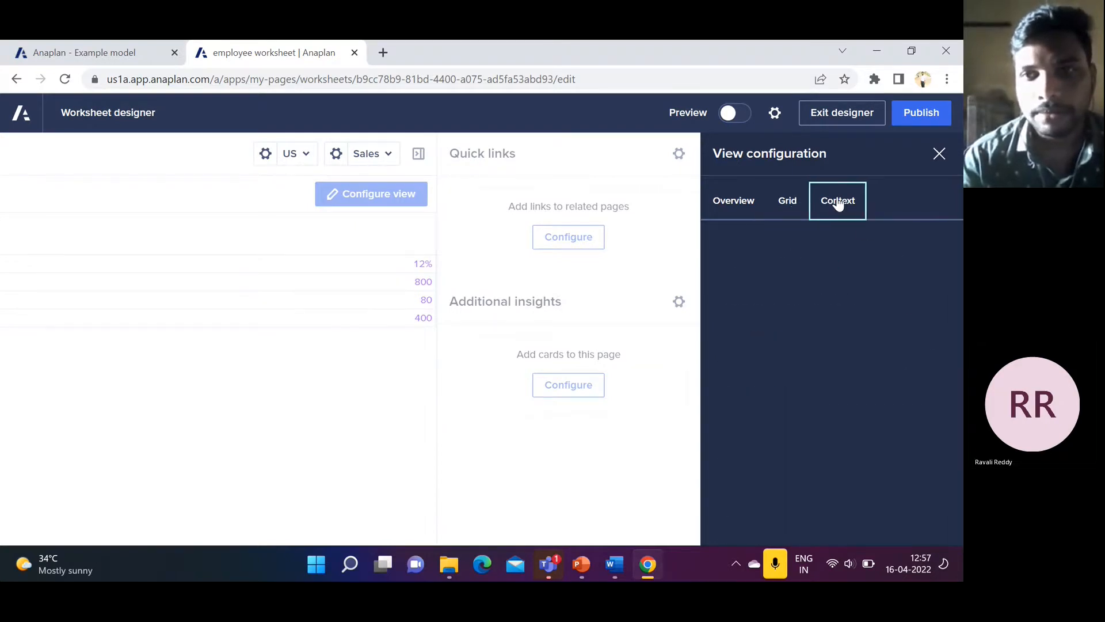
click(789, 205)
click(735, 205)
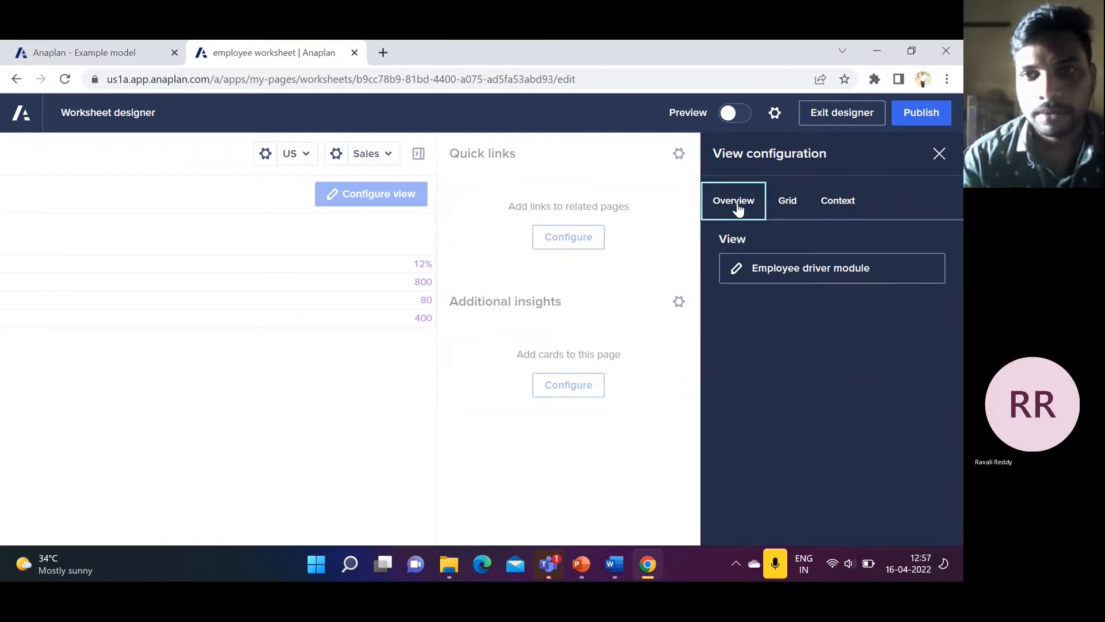
click(792, 206)
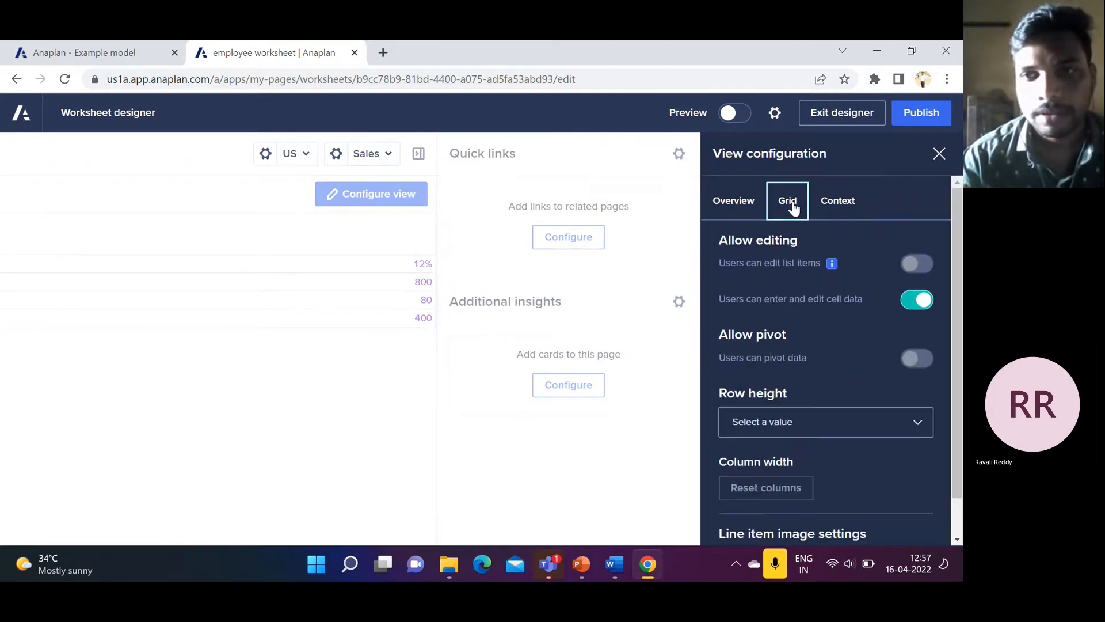
Step: Review the grid's data source, keep the Employee driver module's Default View, and close the view configuration
click(734, 198)
click(819, 279)
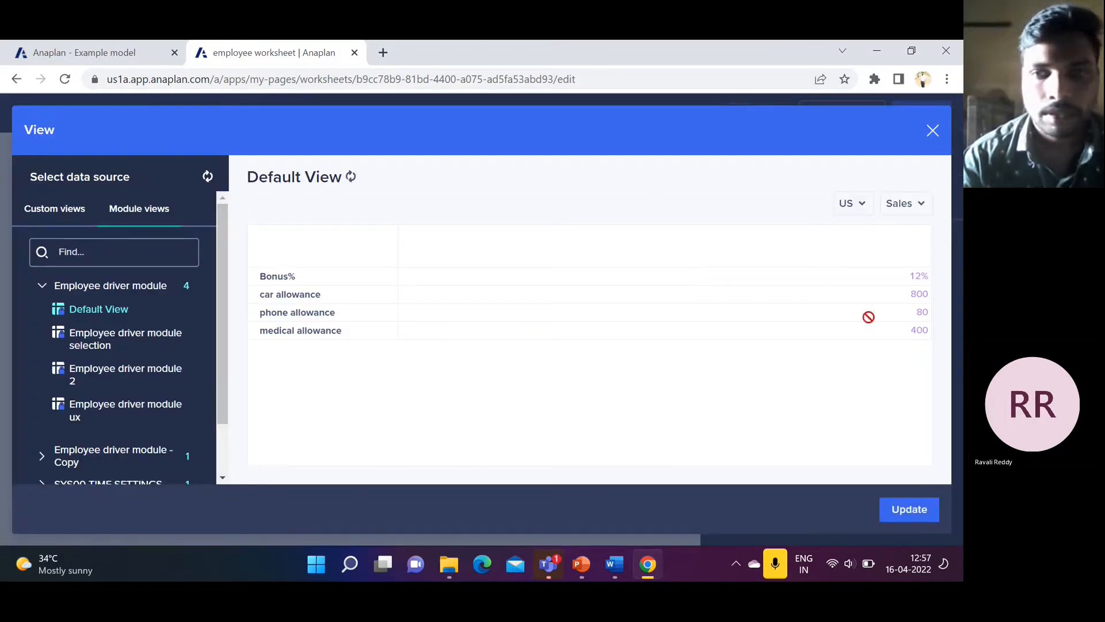
click(911, 510)
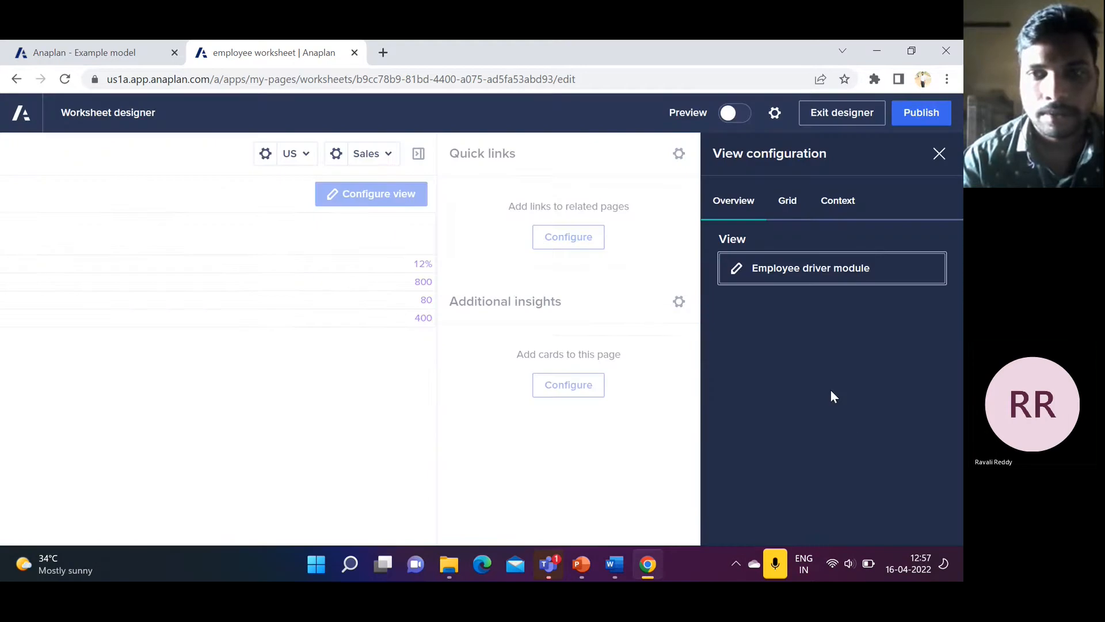
click(939, 156)
Step: Check which related pages can be added as quick links, leaving the quick links unconfigured
click(831, 236)
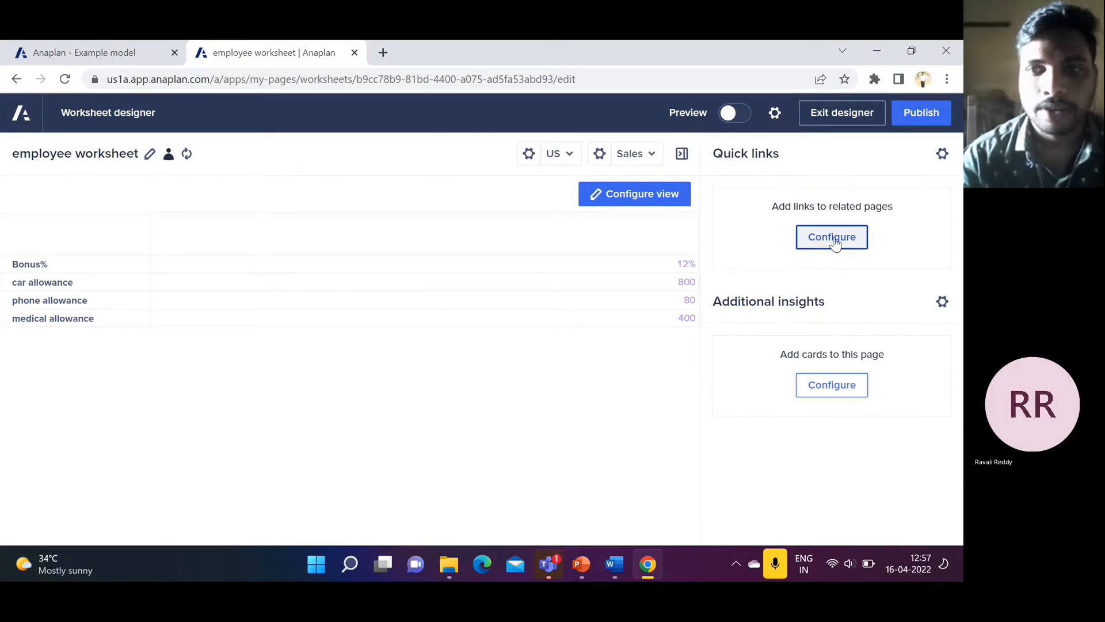
click(829, 242)
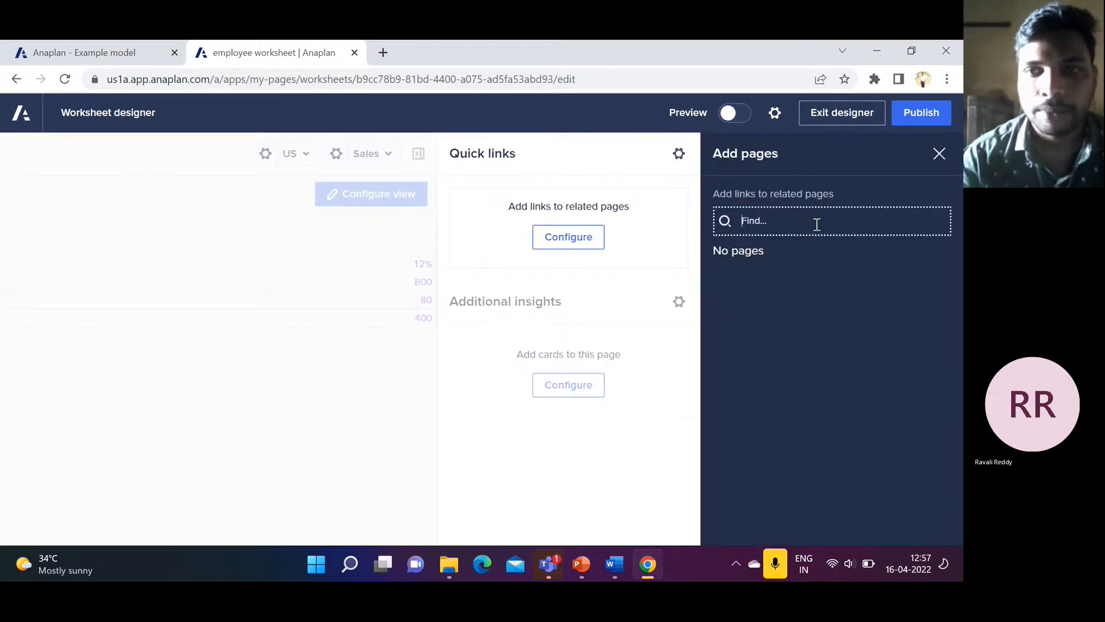
click(946, 156)
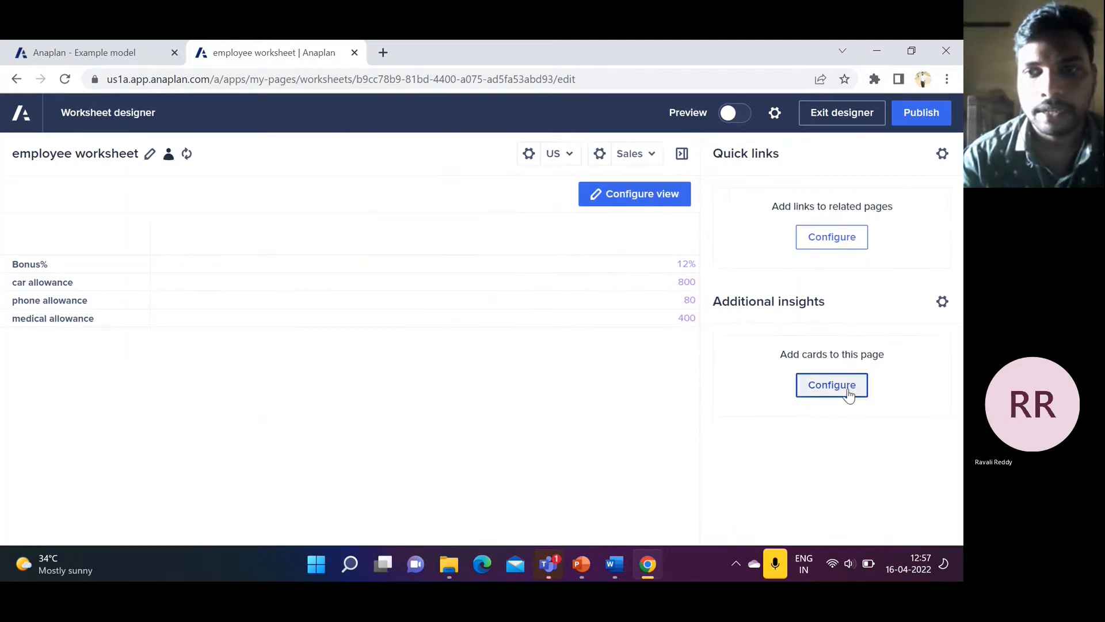
Step: Add a grid card to the Additional insights section and open its card configuration
click(848, 389)
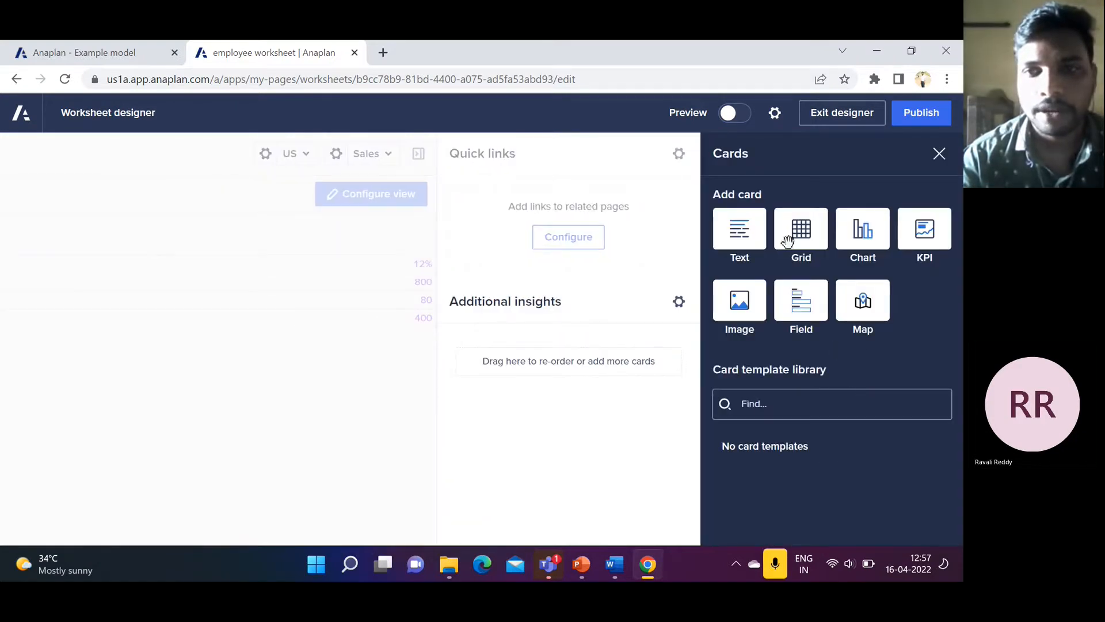
drag(800, 233, 575, 369)
click(574, 488)
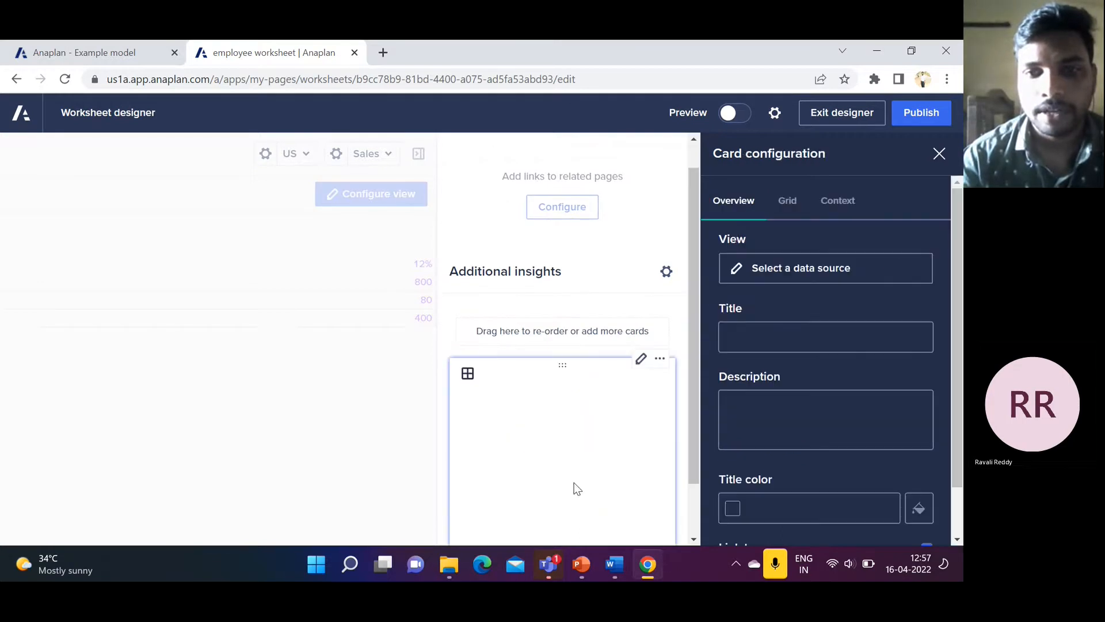
Step: Compare the Employee driver module's views and set Employee driver module ux as the grid card's data source
click(840, 274)
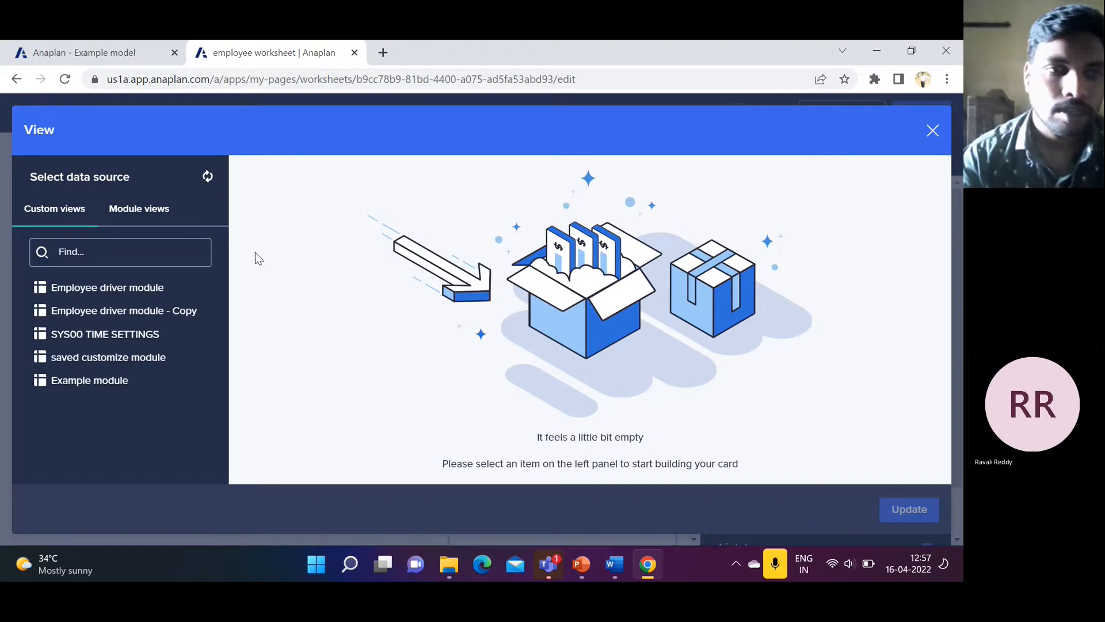
click(148, 227)
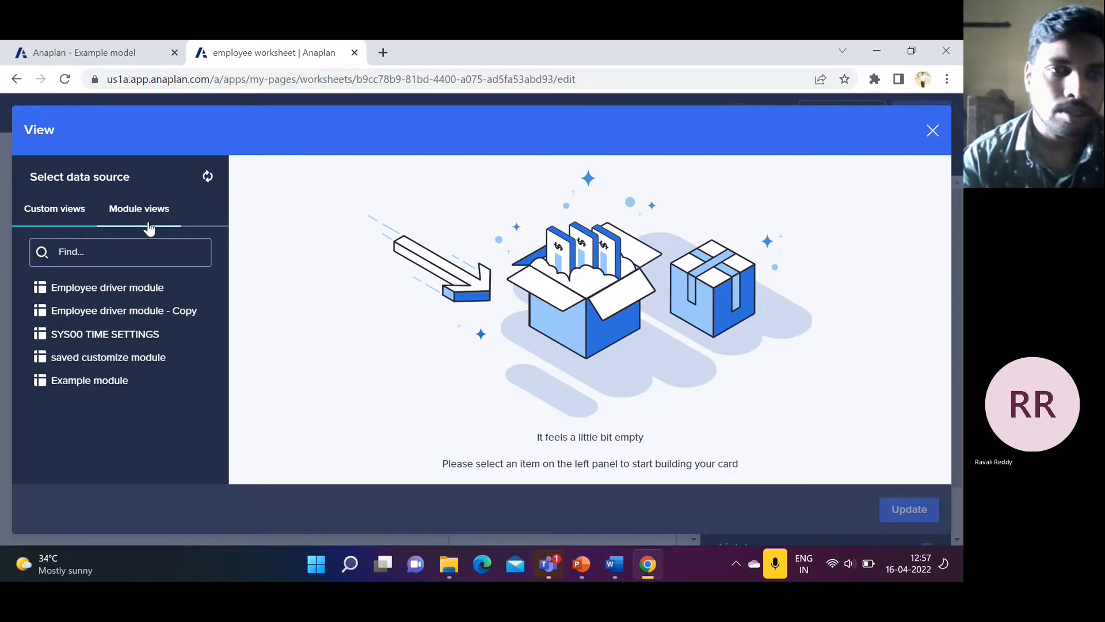
click(133, 288)
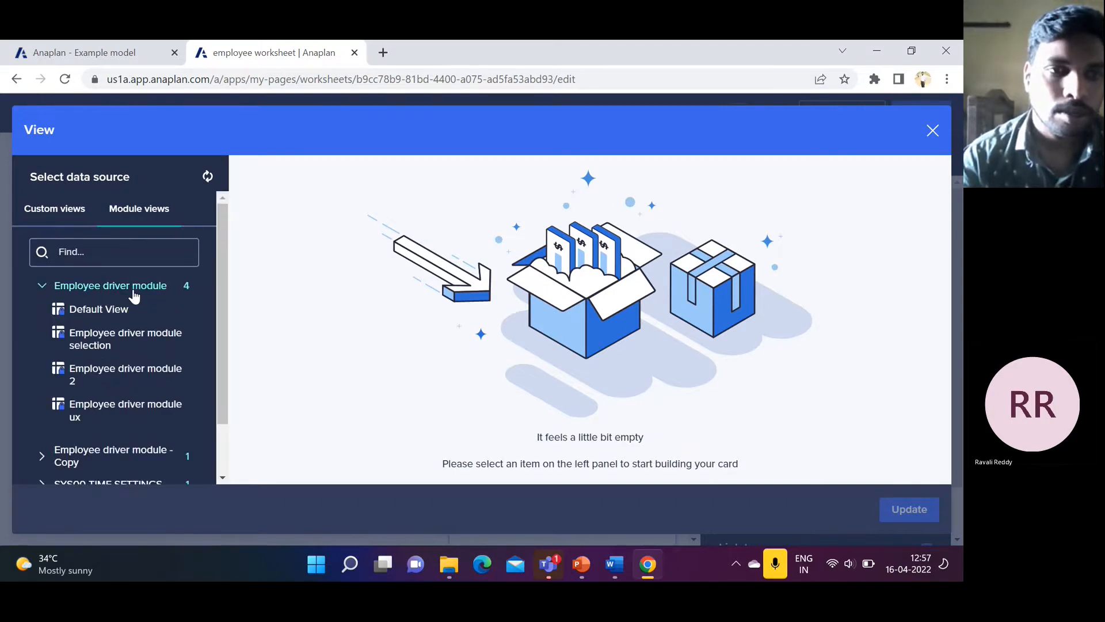
click(132, 343)
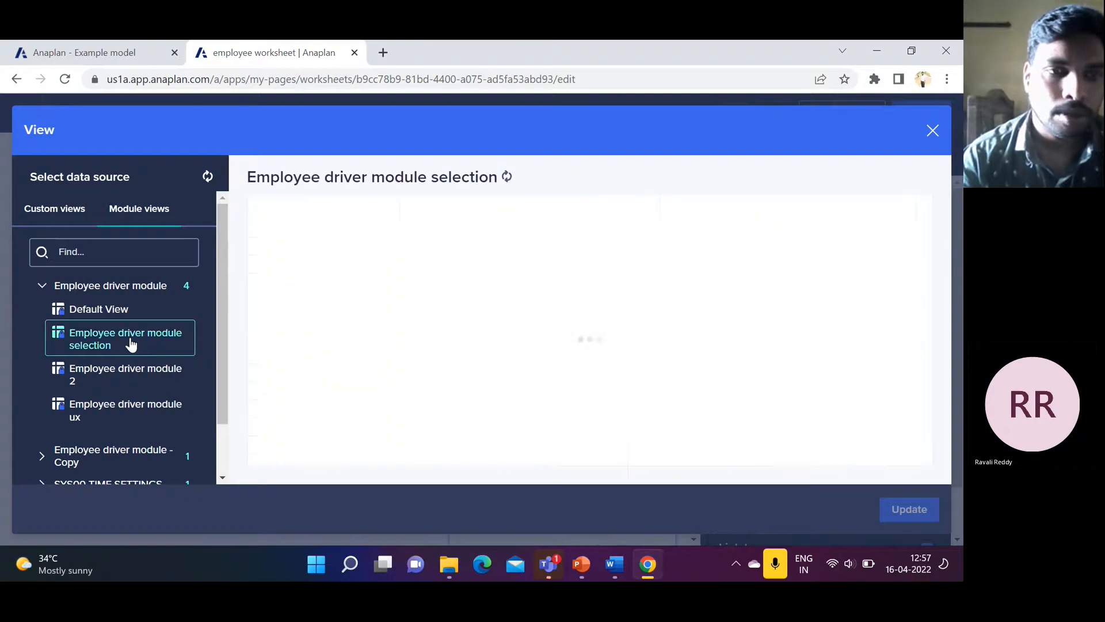
click(85, 311)
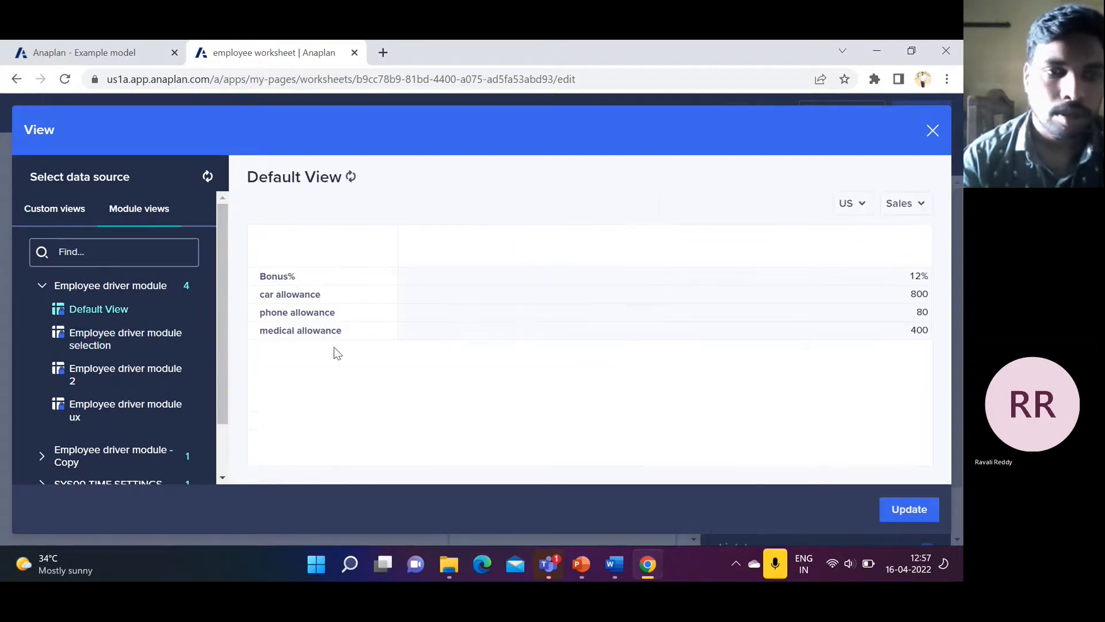
click(104, 390)
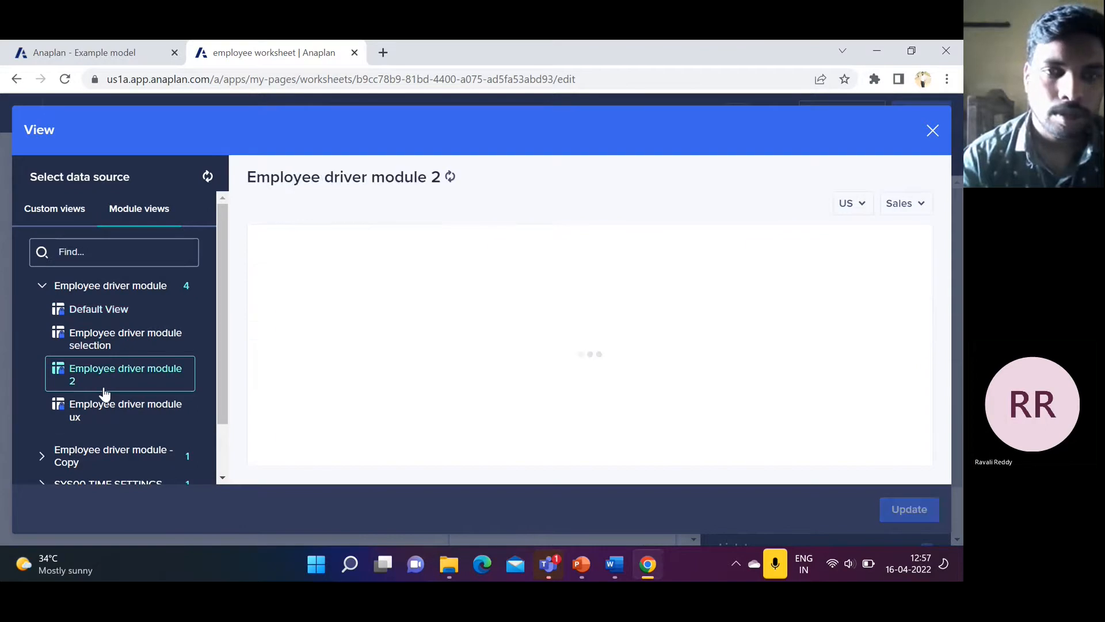
click(108, 408)
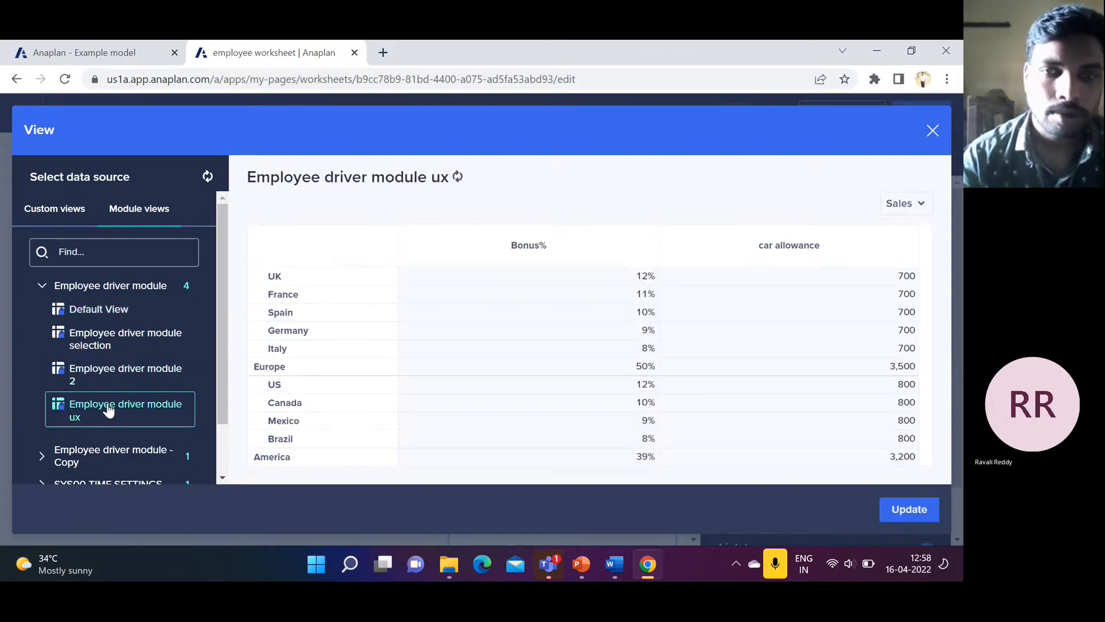
click(909, 510)
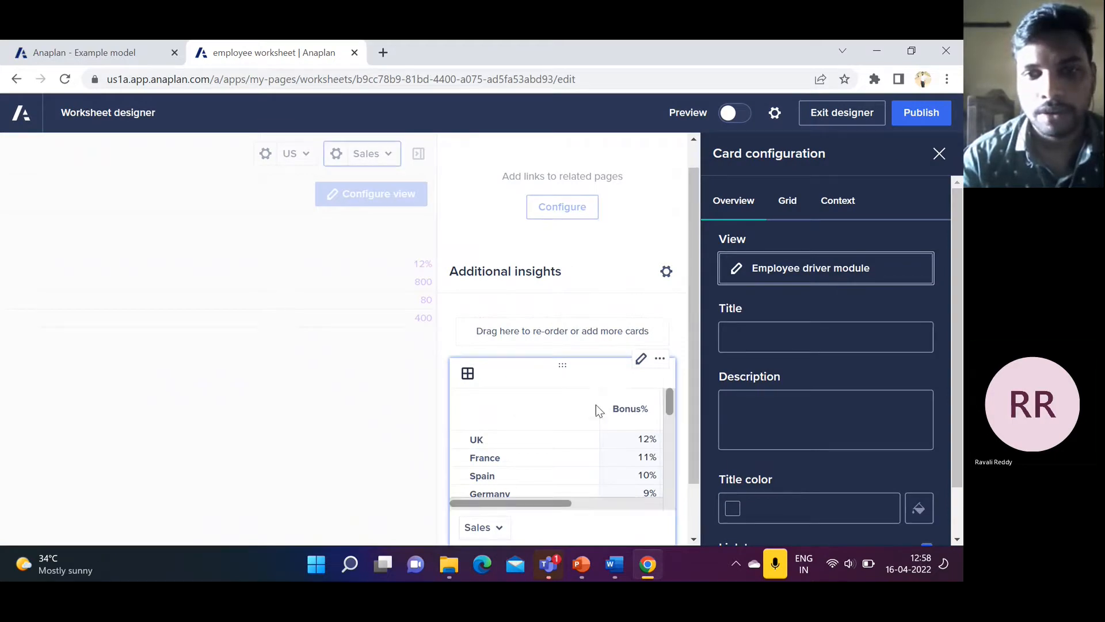
Step: Title the new insights card Grid
scroll(596, 405, up, 1)
click(763, 335)
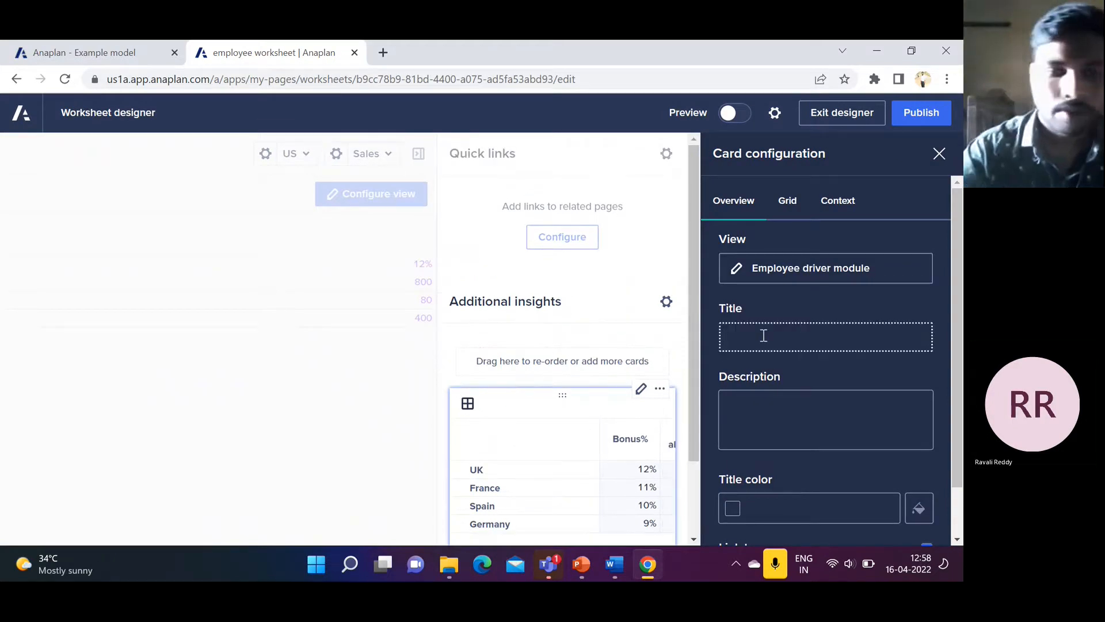
text(Grid)
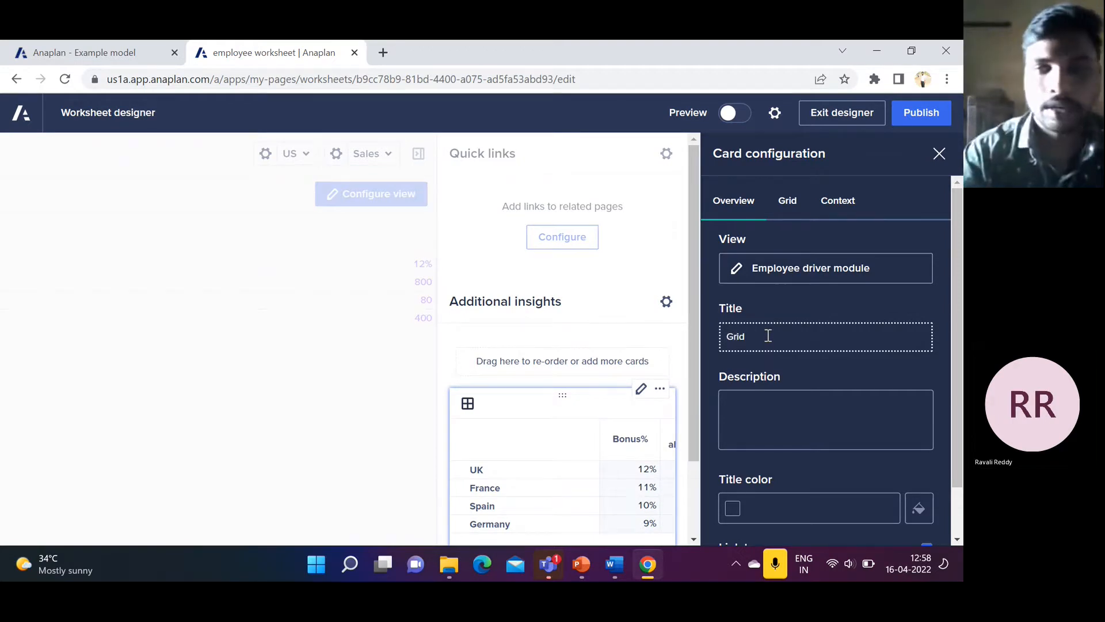
click(827, 364)
scroll(827, 363, down, 1)
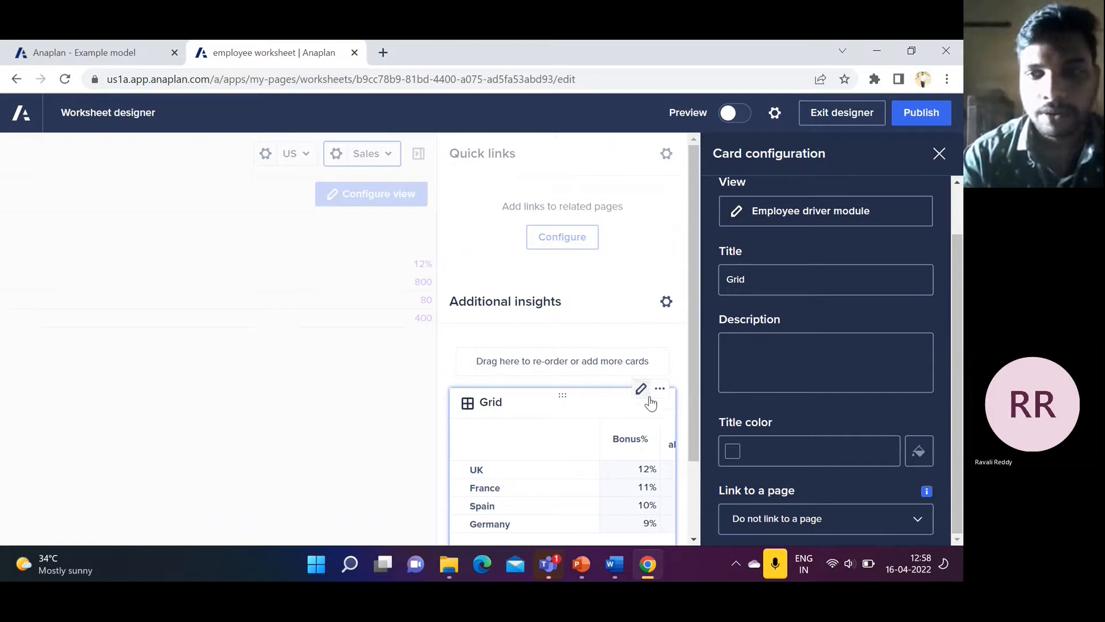
Step: Review the card's available module views and keep Employee driver module ux as its data source
click(886, 217)
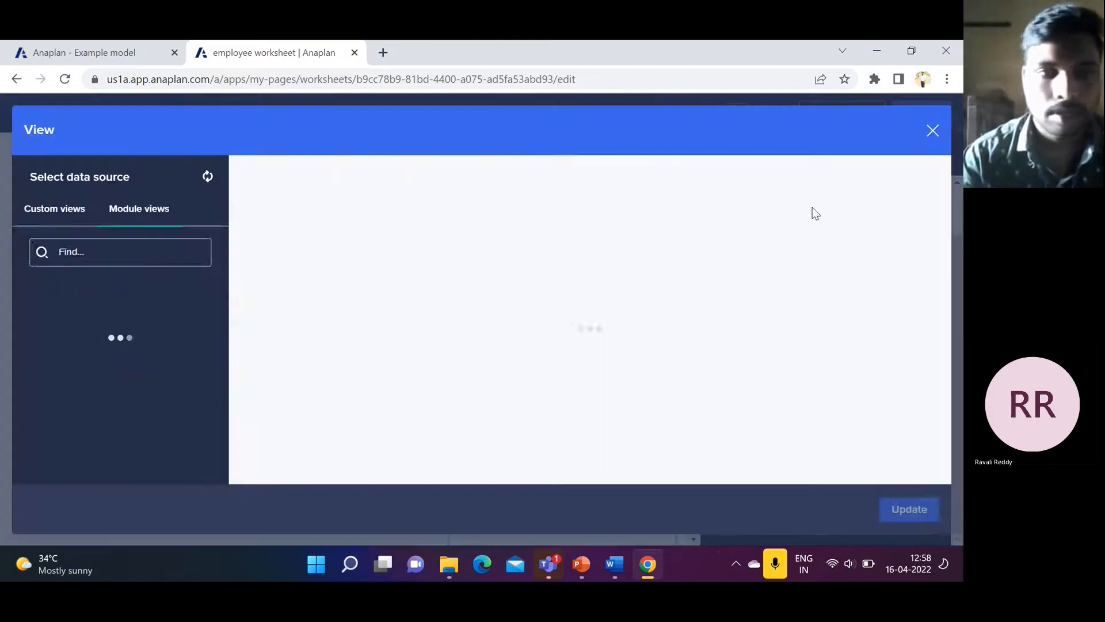
scroll(121, 271, up, 1)
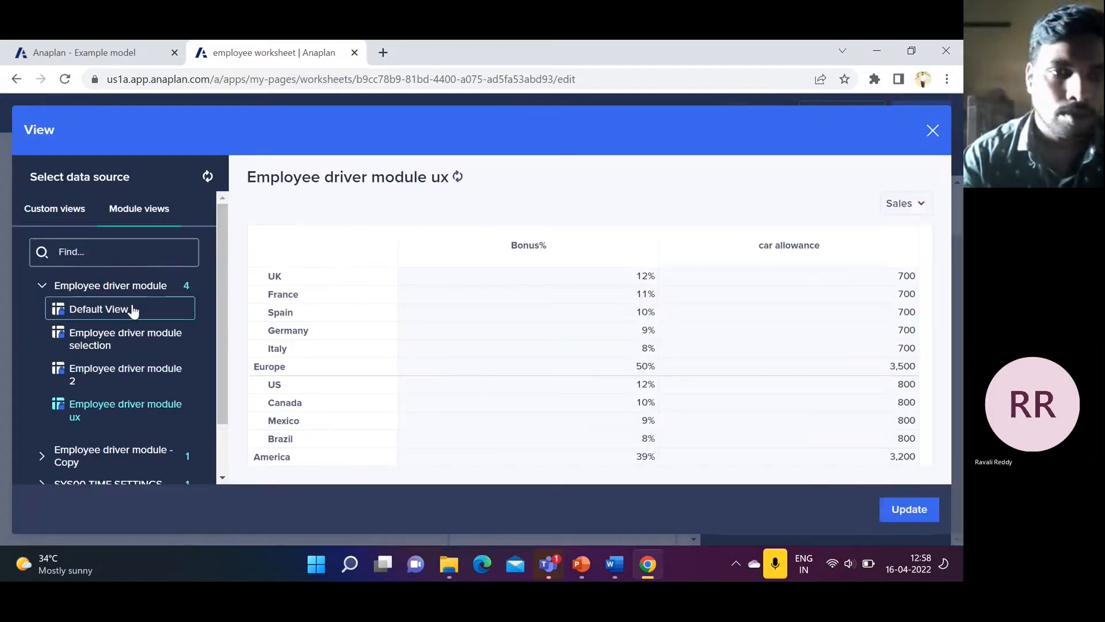
scroll(140, 387, down, 1)
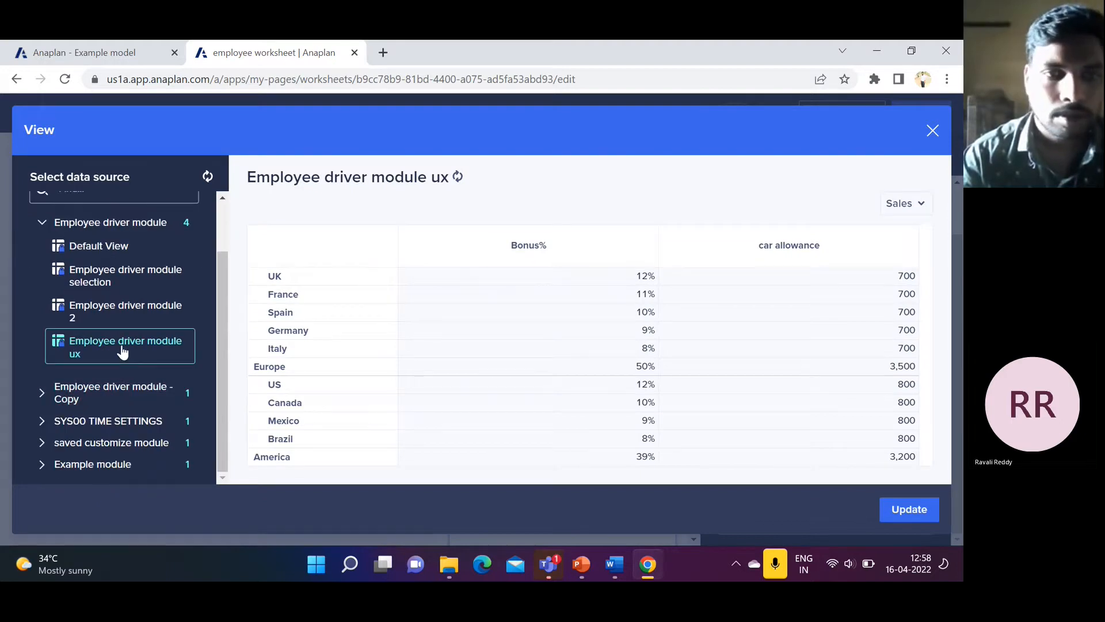
scroll(122, 351, up, 1)
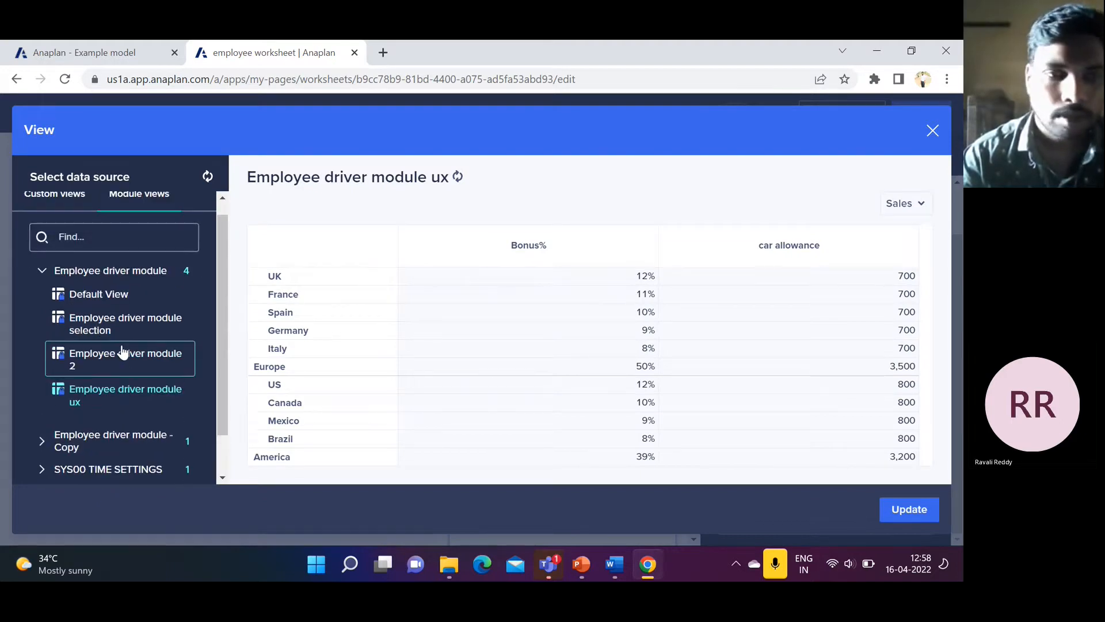
scroll(122, 352, down, 1)
click(908, 510)
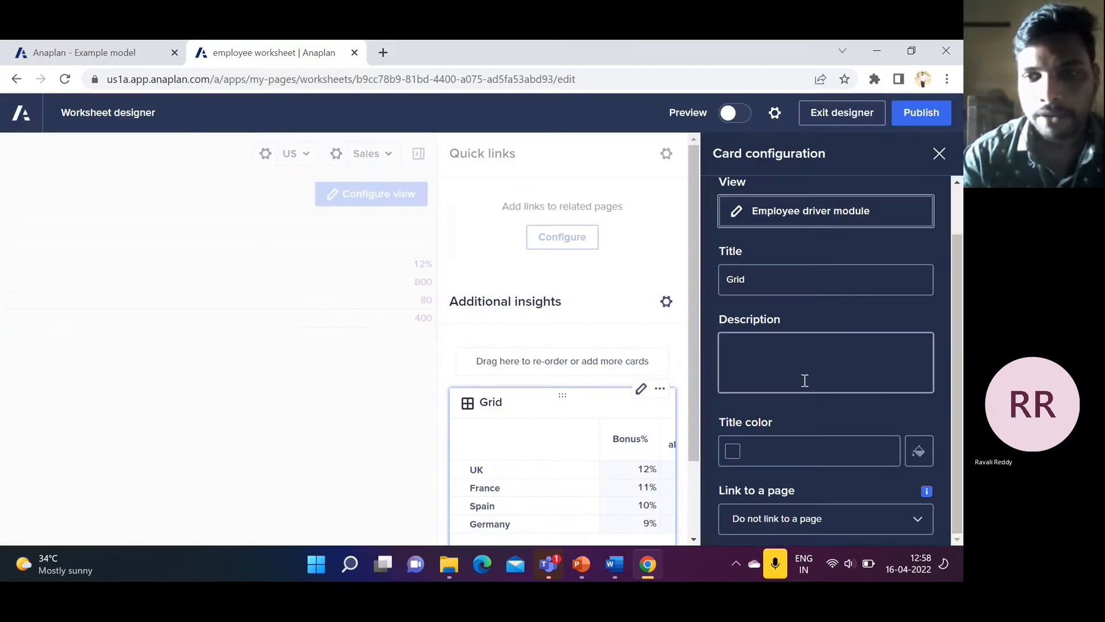
Step: Inspect the card's Grid settings, and try the G 2 country hierarchy filter on its rows before turning it off again
scroll(805, 381, up, 1)
click(785, 198)
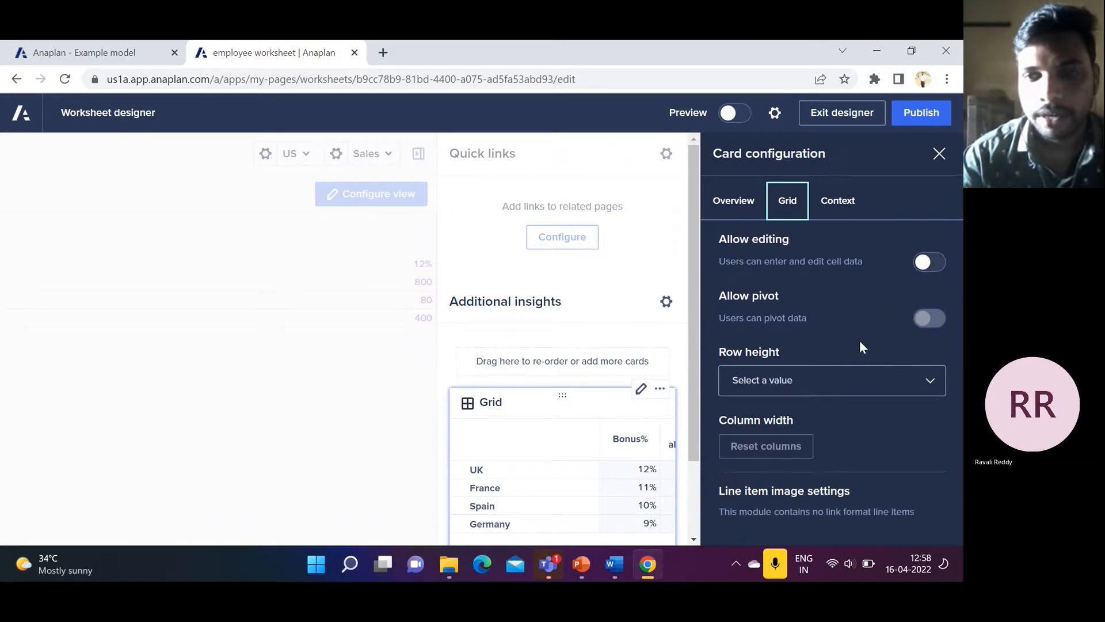
click(845, 205)
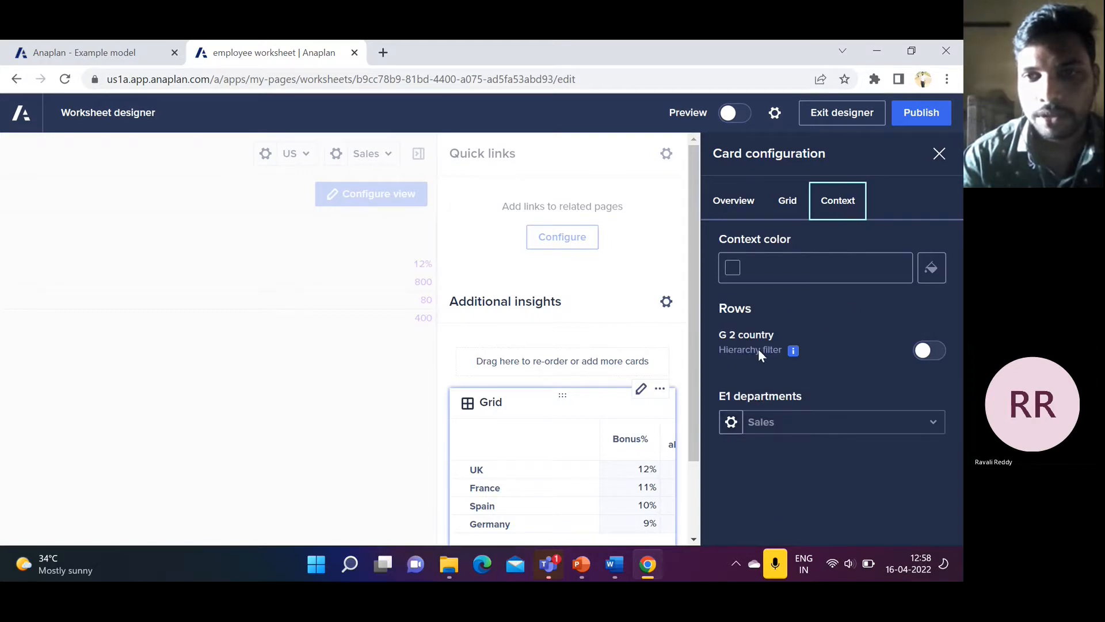
click(924, 353)
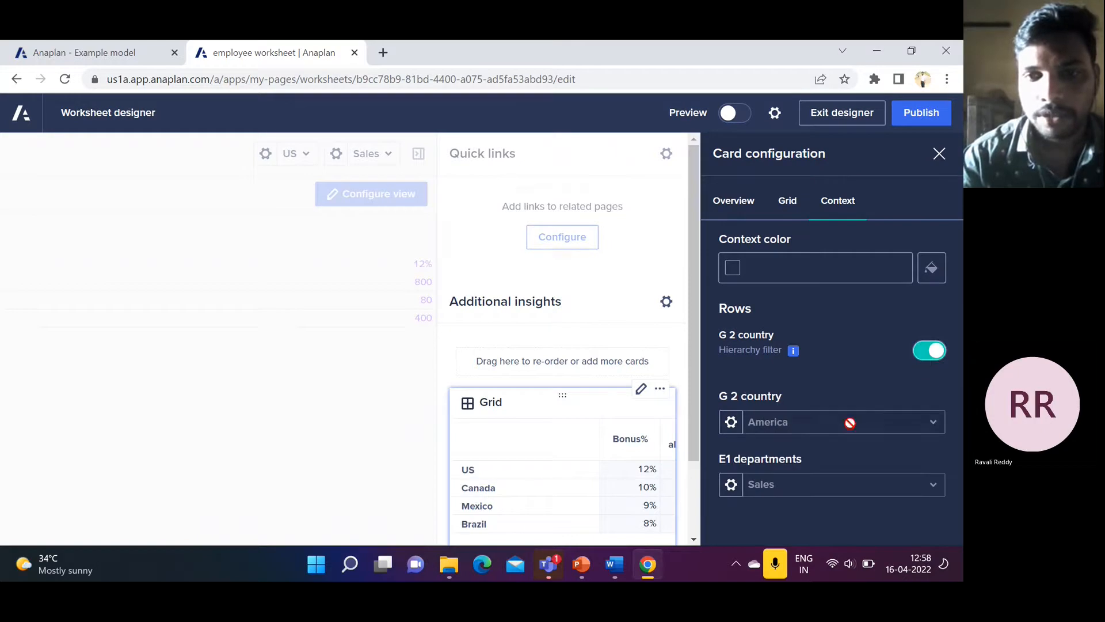
scroll(612, 461, down, 3)
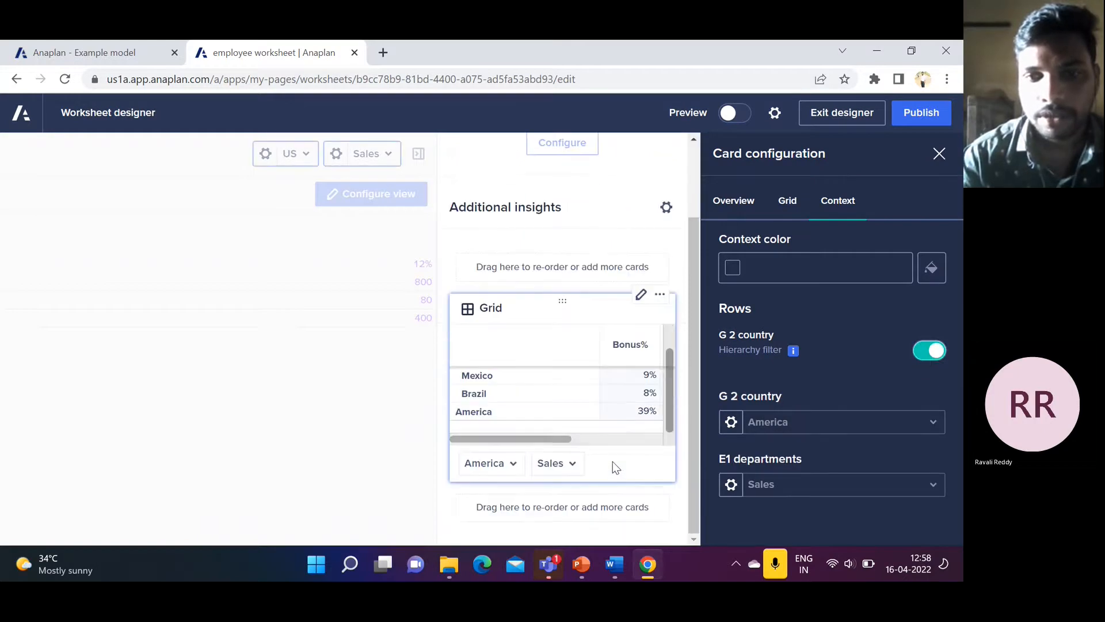
scroll(587, 426, up, 3)
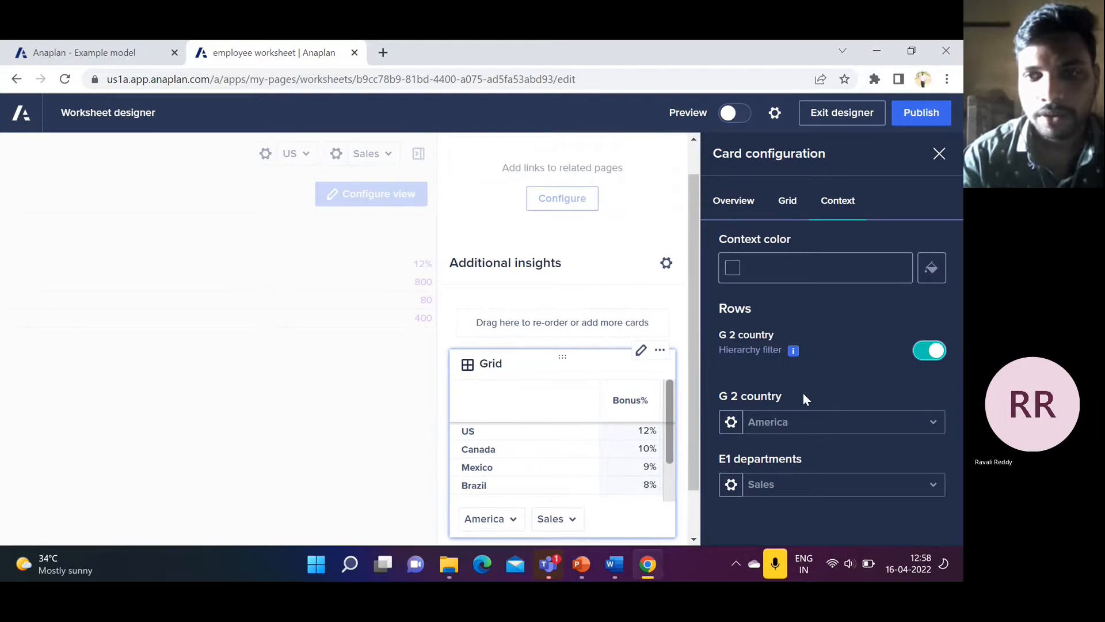
click(933, 352)
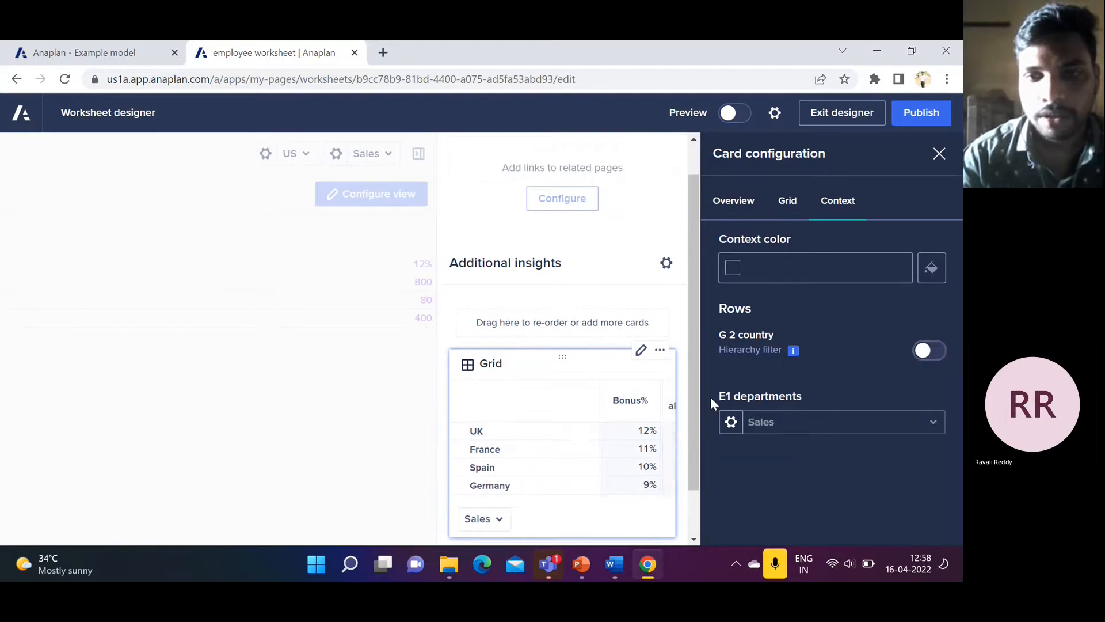
scroll(600, 441, up, 1)
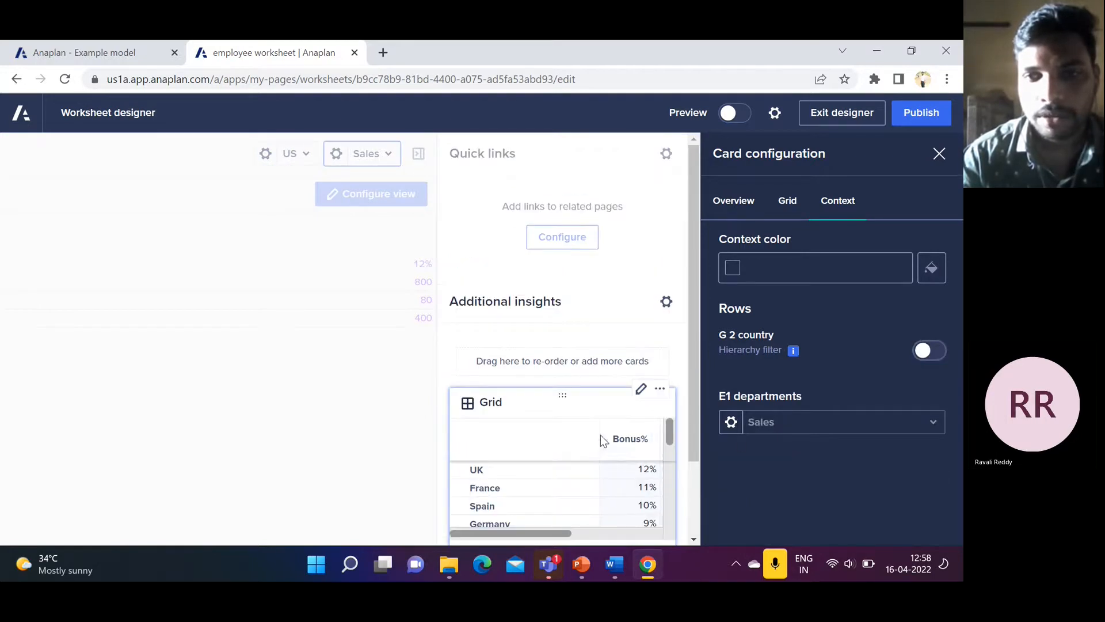
Step: Compare the Off and Selector display options for E1 departments on the card, leave it Off, and close the card configuration
click(732, 423)
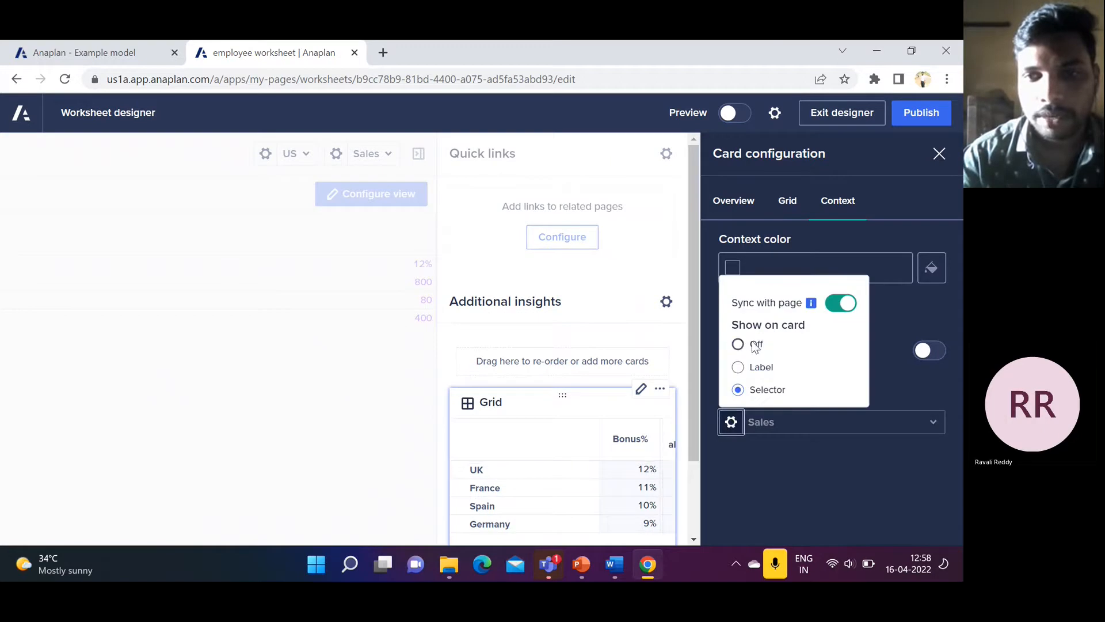
click(738, 345)
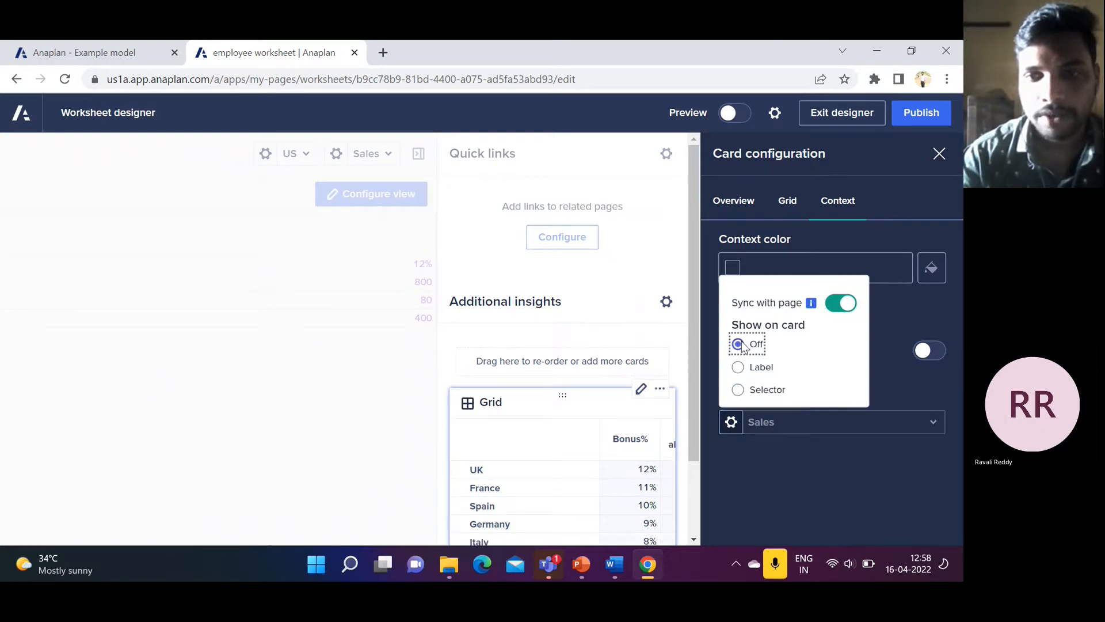
scroll(620, 451, down, 3)
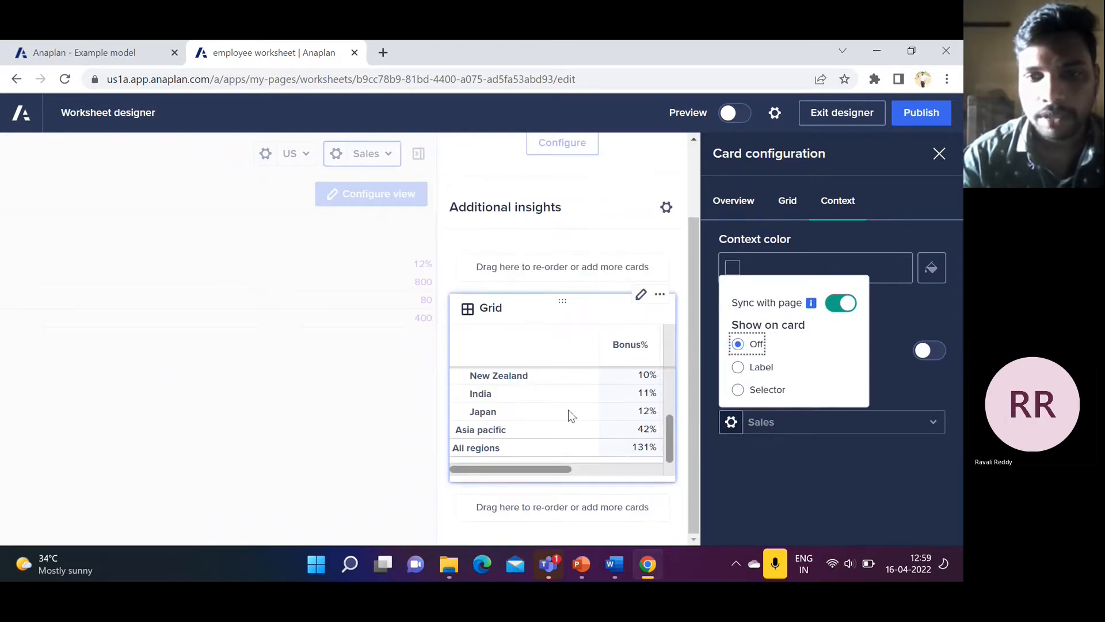
scroll(594, 382, up, 3)
scroll(596, 383, up, 2)
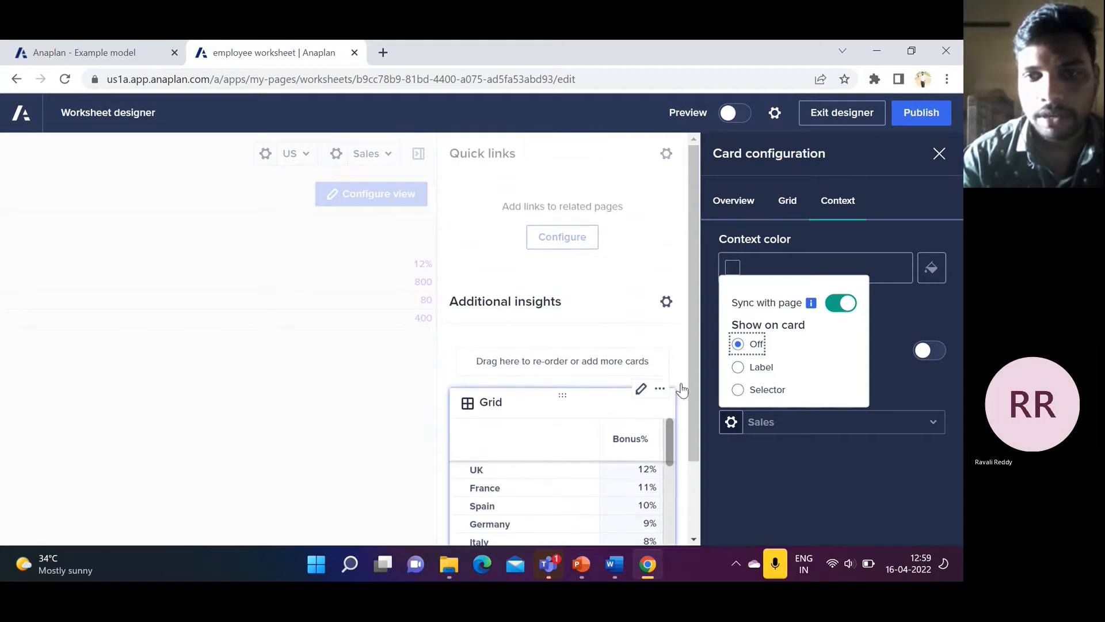
click(739, 390)
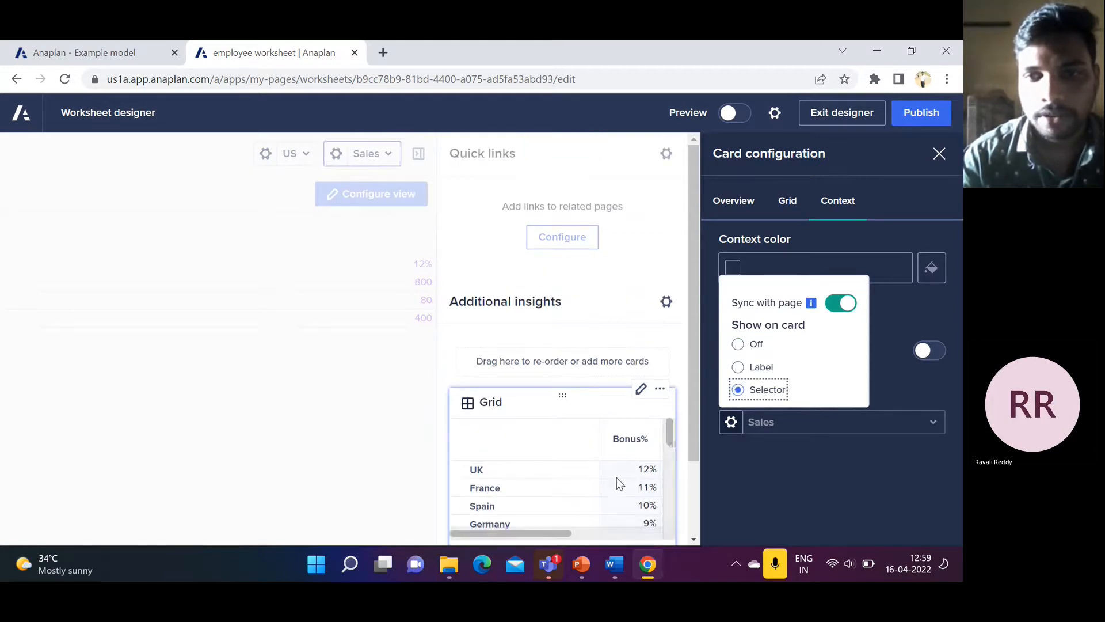
scroll(600, 492, down, 5)
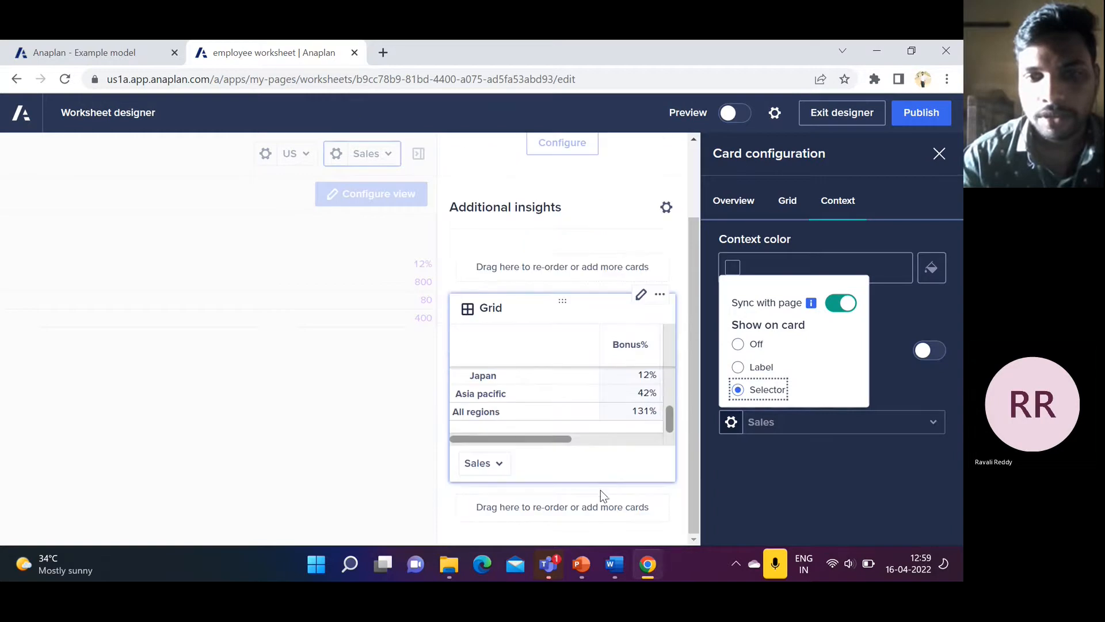
click(738, 345)
click(899, 389)
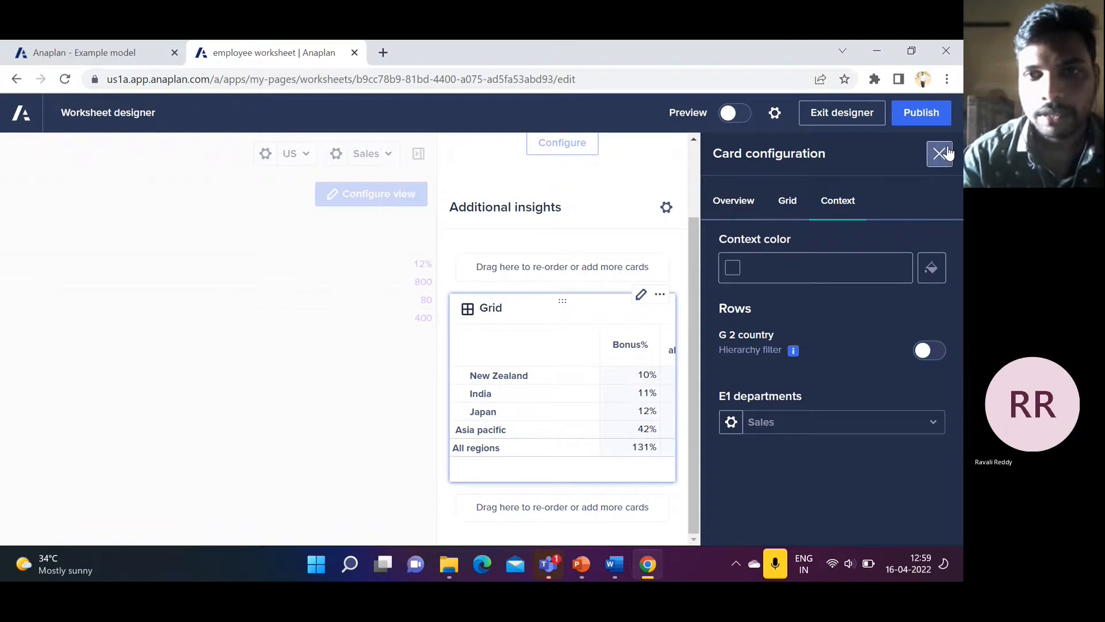
click(939, 153)
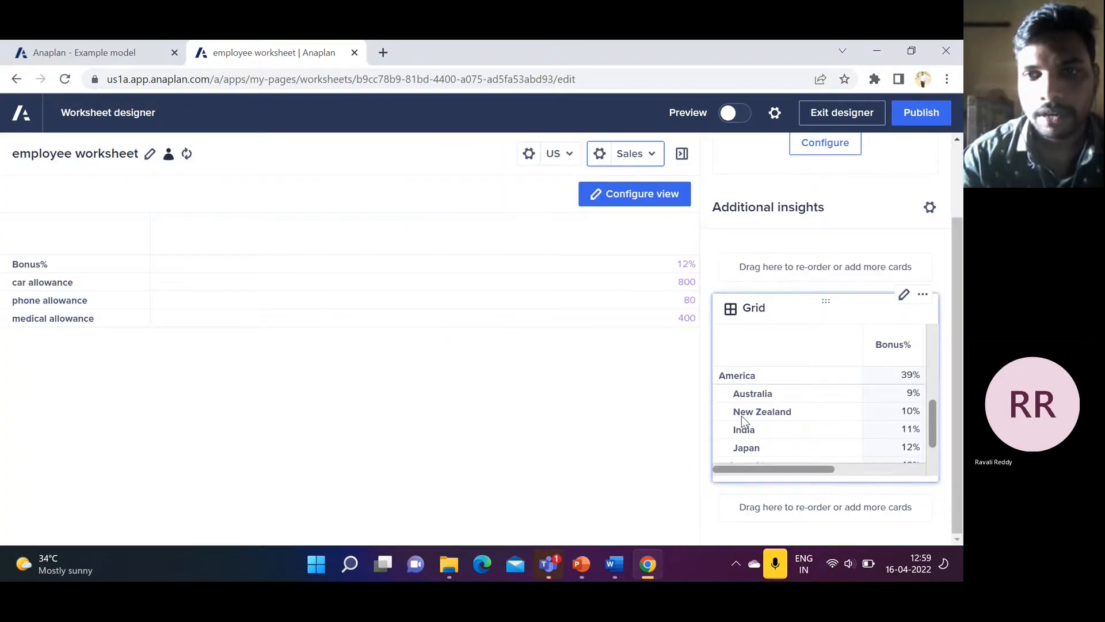
Step: Check the pages offered for the quick links, look at the primary grid's view configuration, and close both without changes
scroll(741, 416, up, 5)
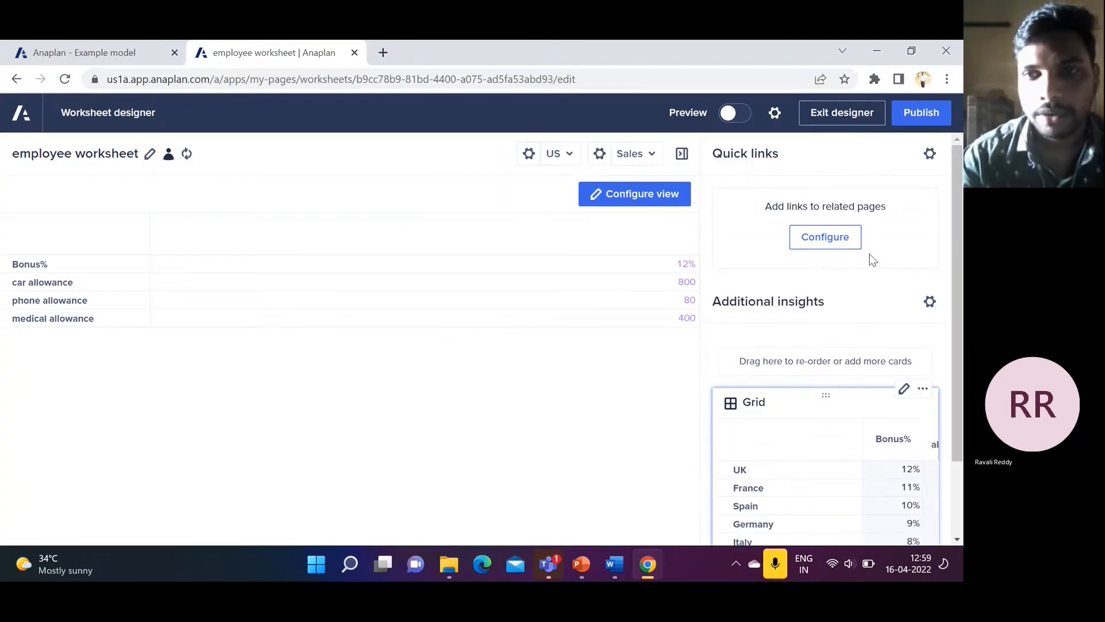
click(845, 239)
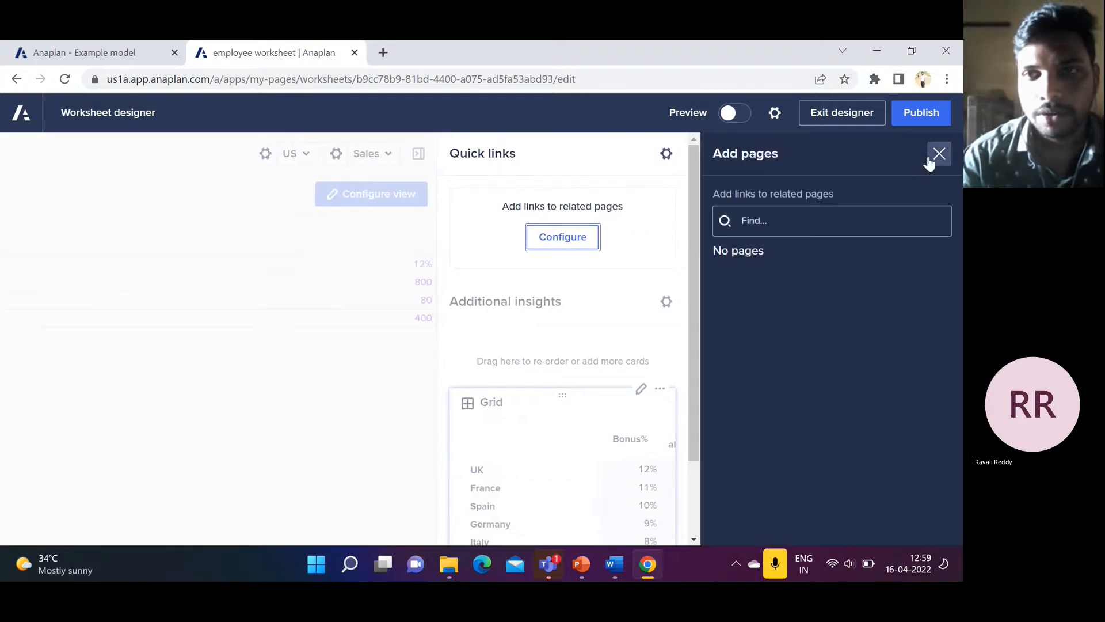
click(932, 153)
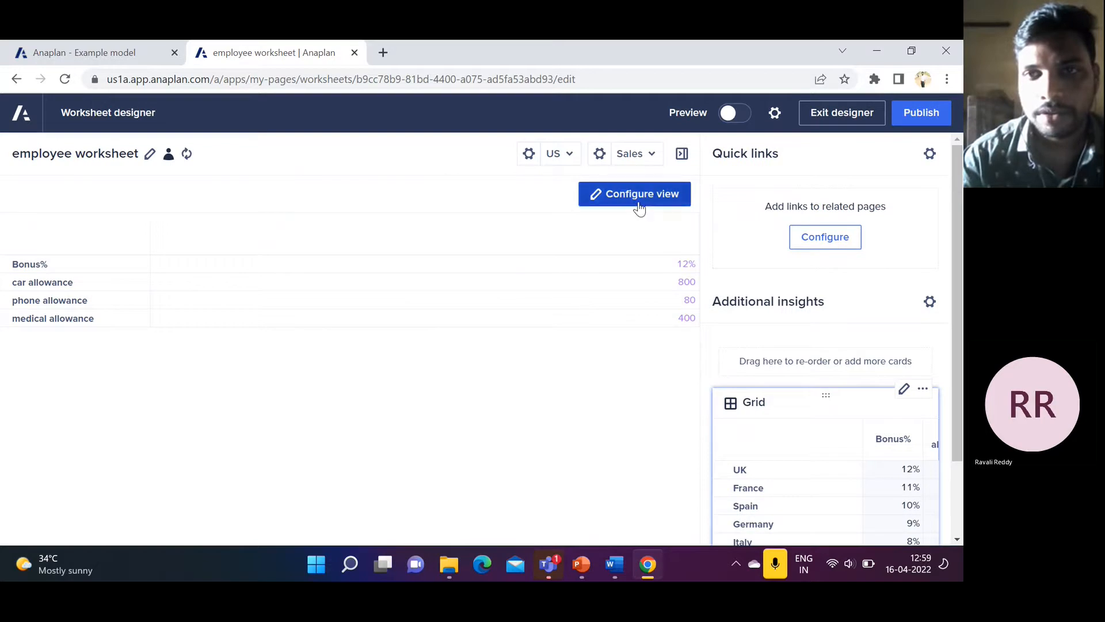
click(667, 205)
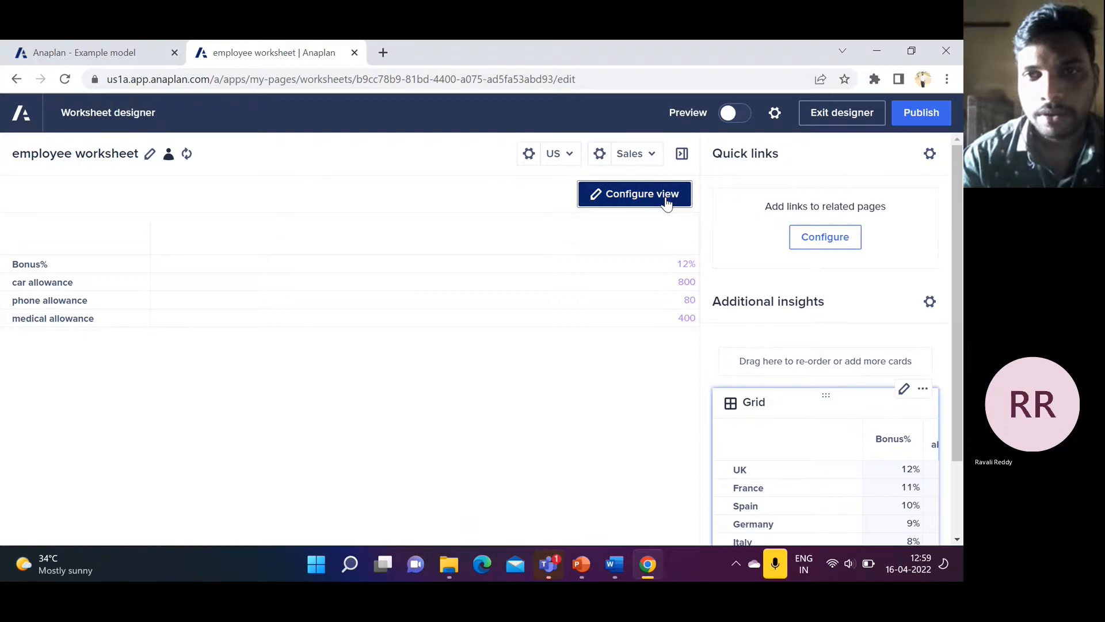
click(938, 153)
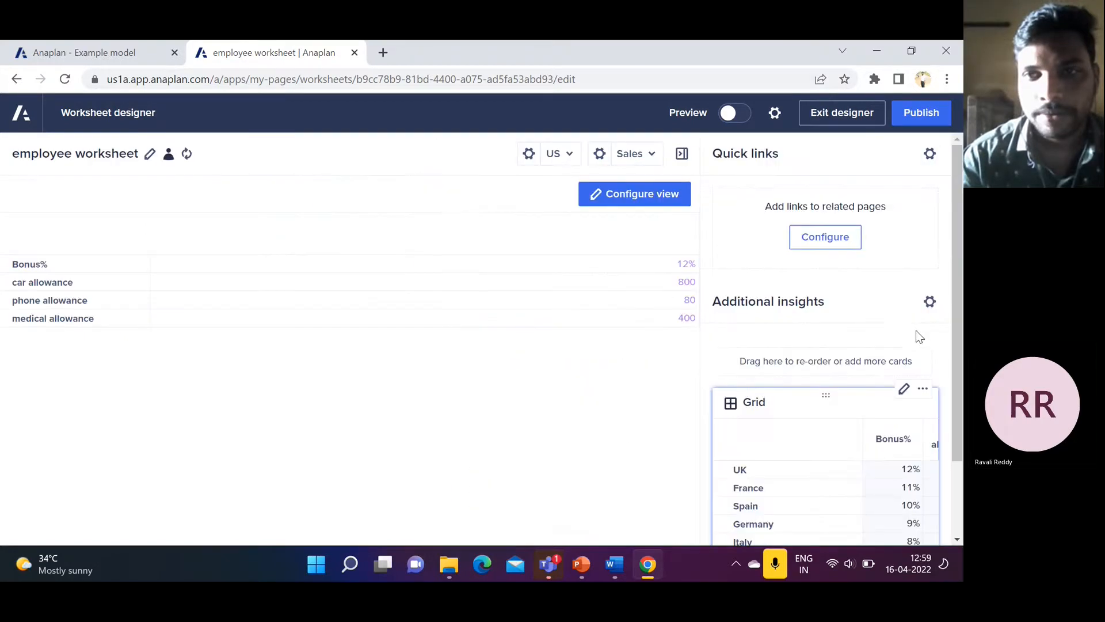
Step: Reopen the Grid card's configuration, review its data source, and keep the Employee driver module ux view
scroll(858, 372, down, 4)
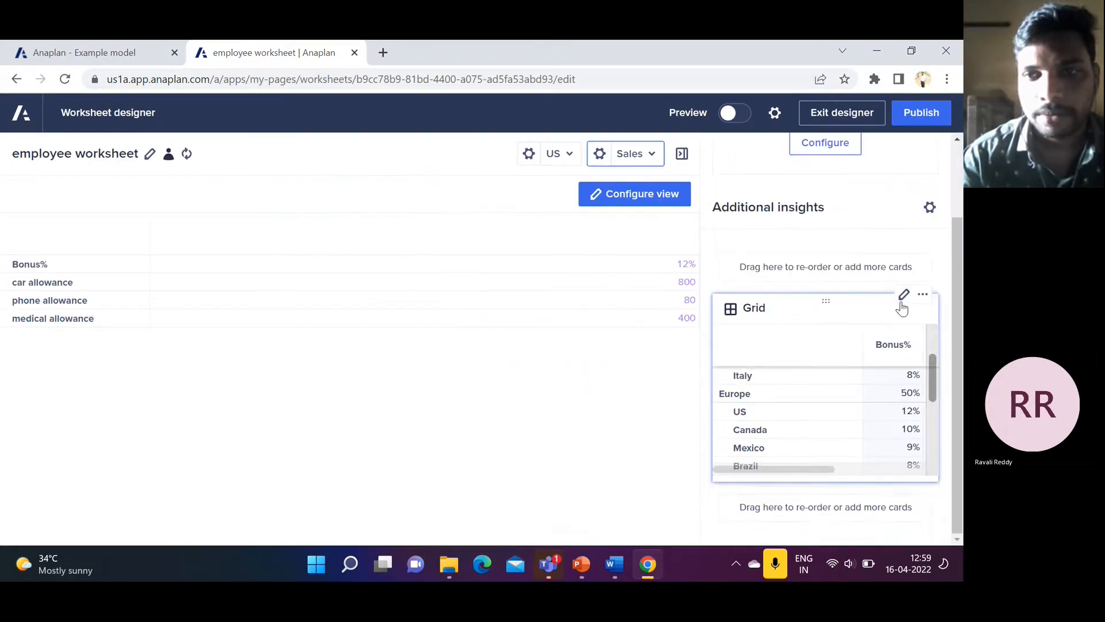
click(907, 295)
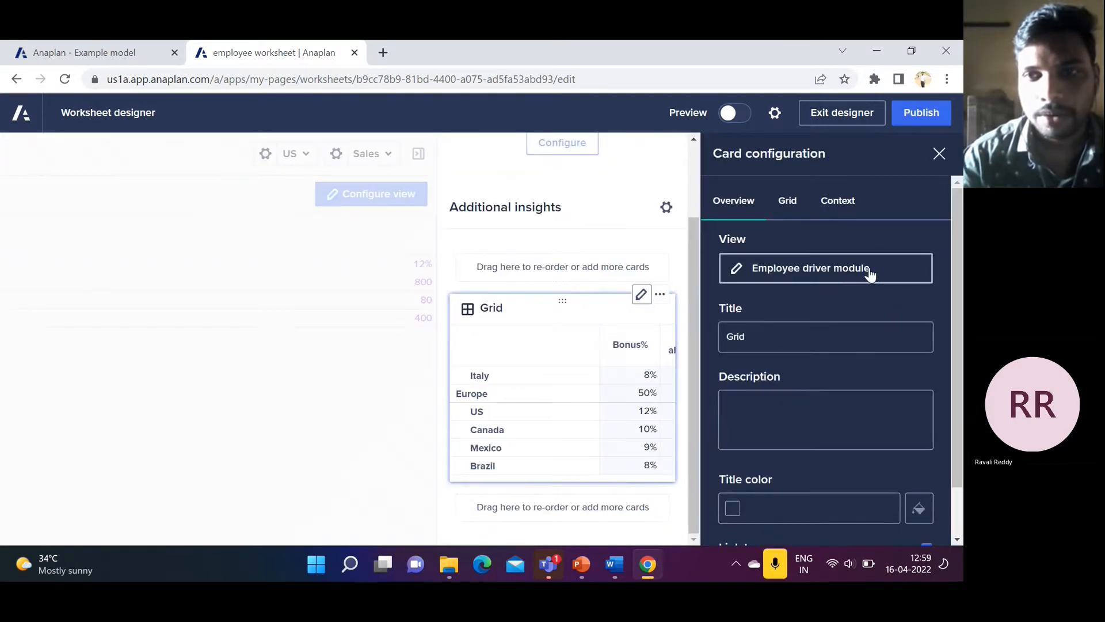
click(869, 269)
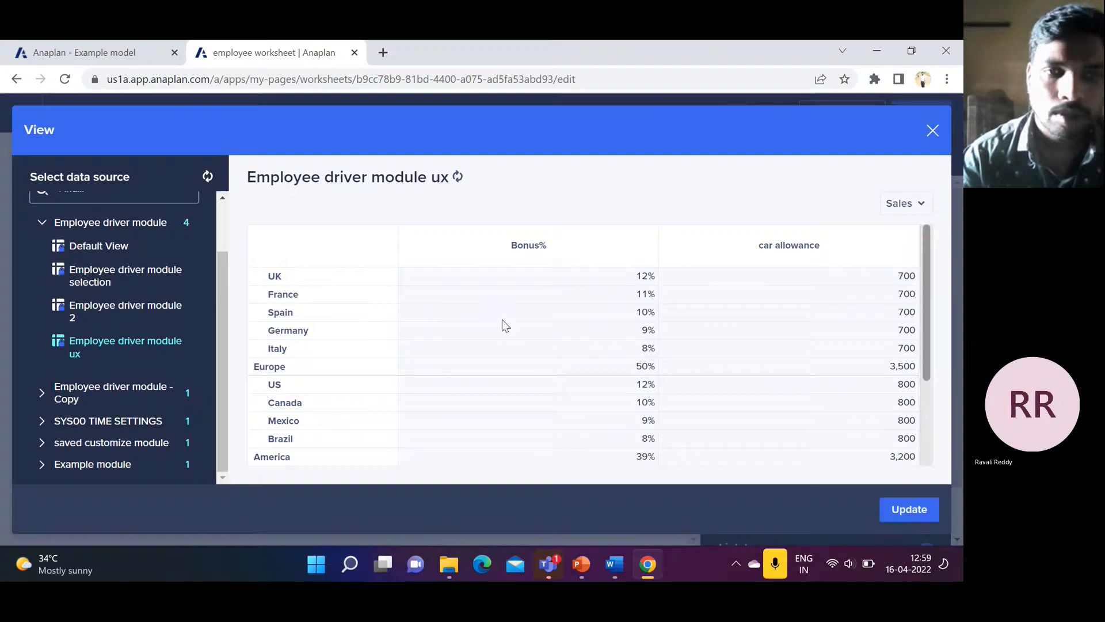
click(908, 509)
scroll(823, 451, down, 1)
scroll(823, 450, up, 1)
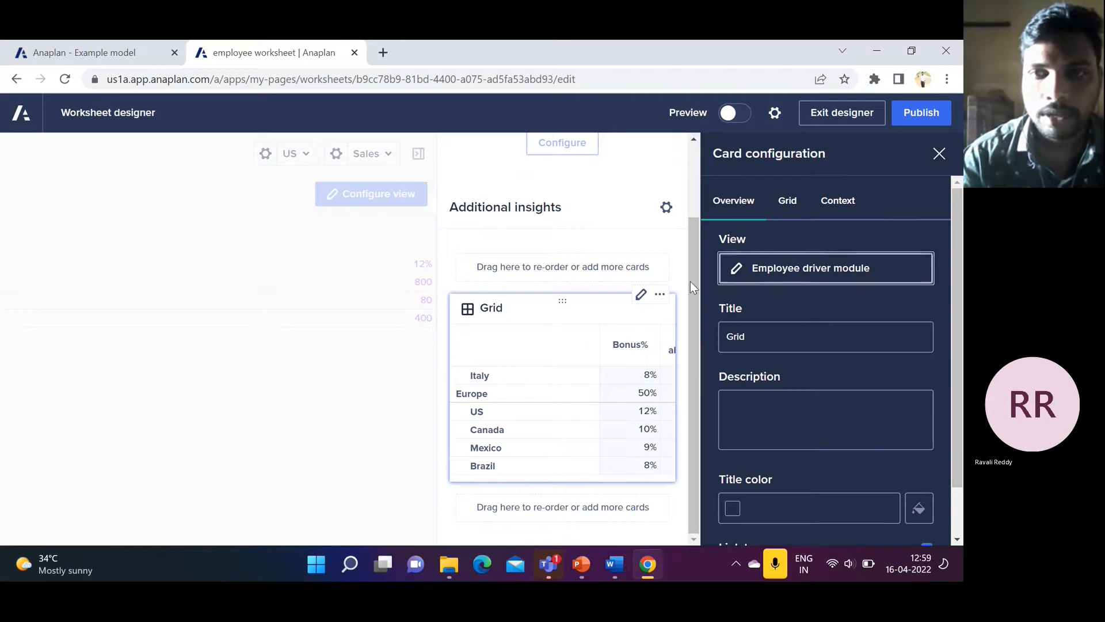
Step: Delete the Grid card from Additional insights and add a Chart card in its place
click(661, 295)
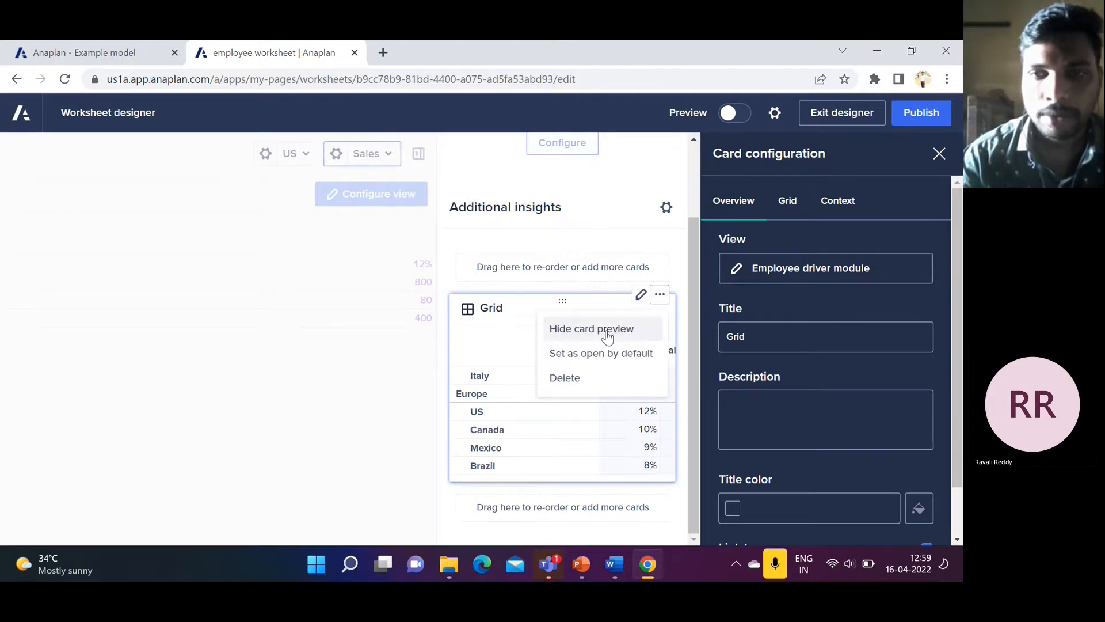
click(592, 379)
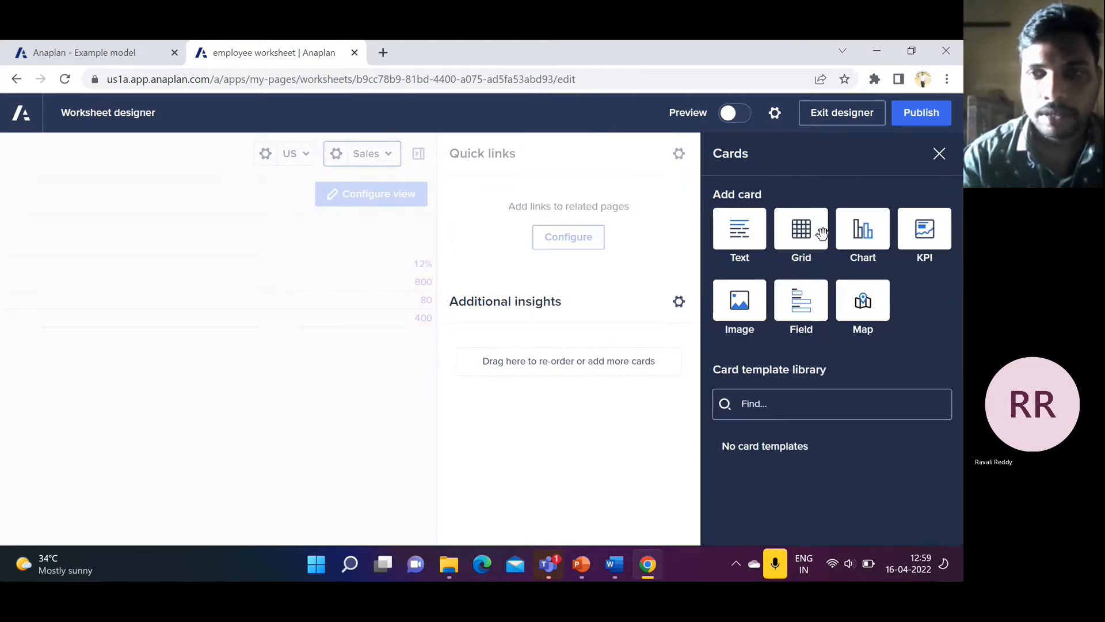
drag(862, 227, 577, 342)
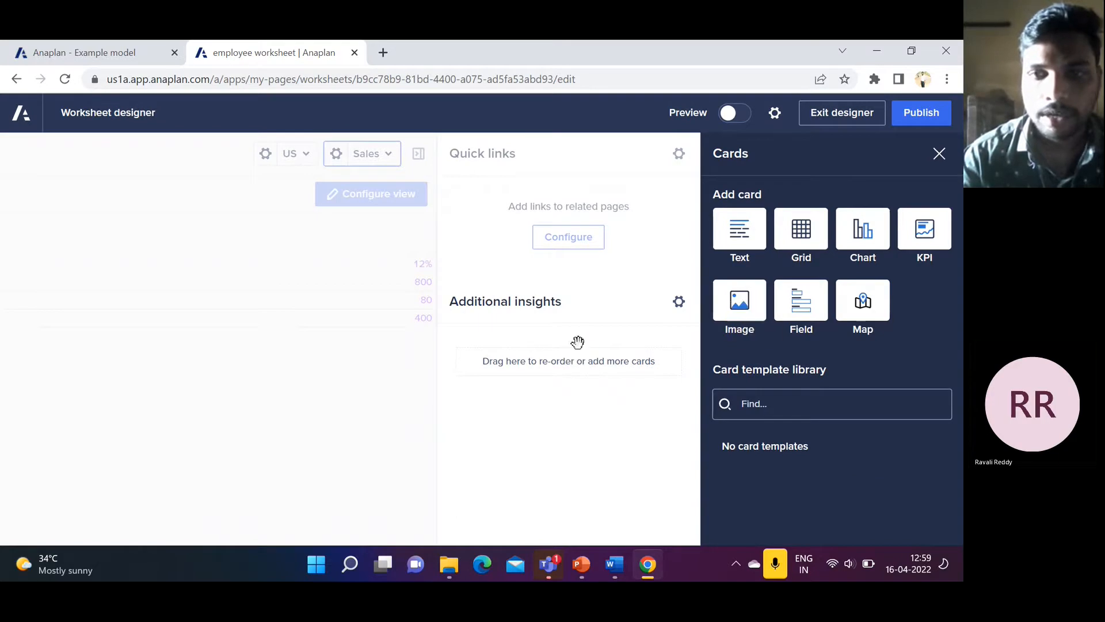
drag(863, 241, 557, 361)
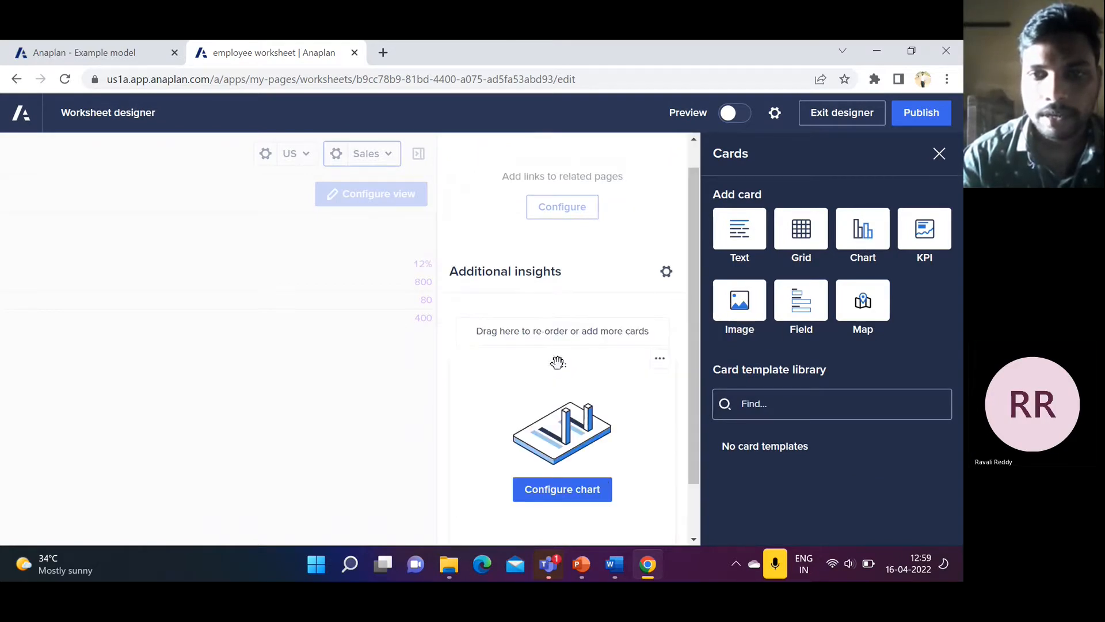
Step: Set the new chart card's data source to the Default View of Employee driver module
click(571, 491)
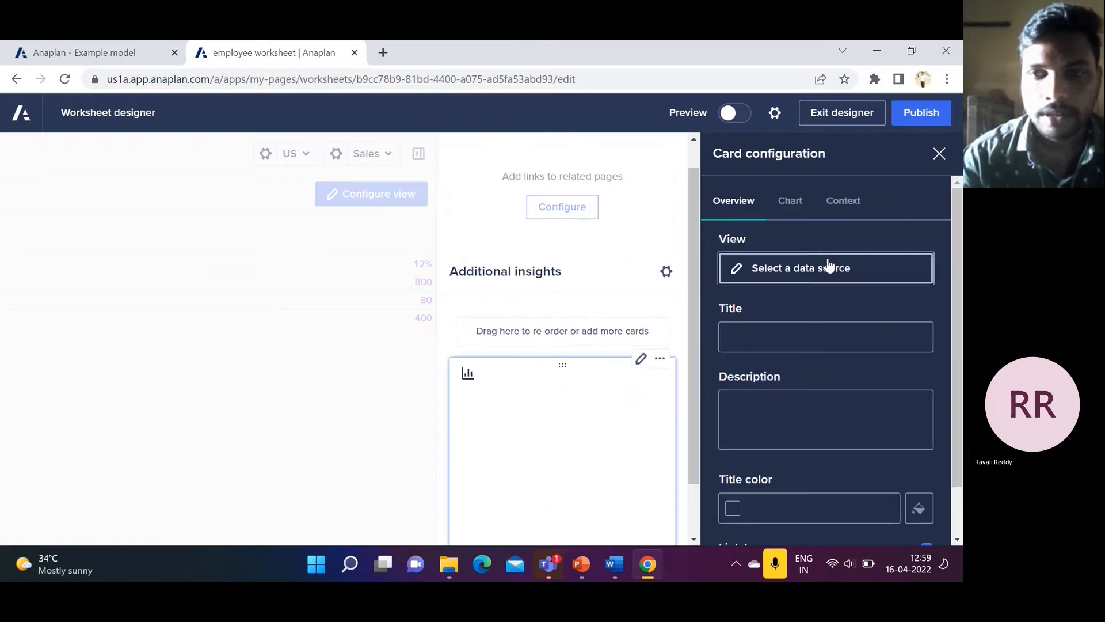
click(827, 267)
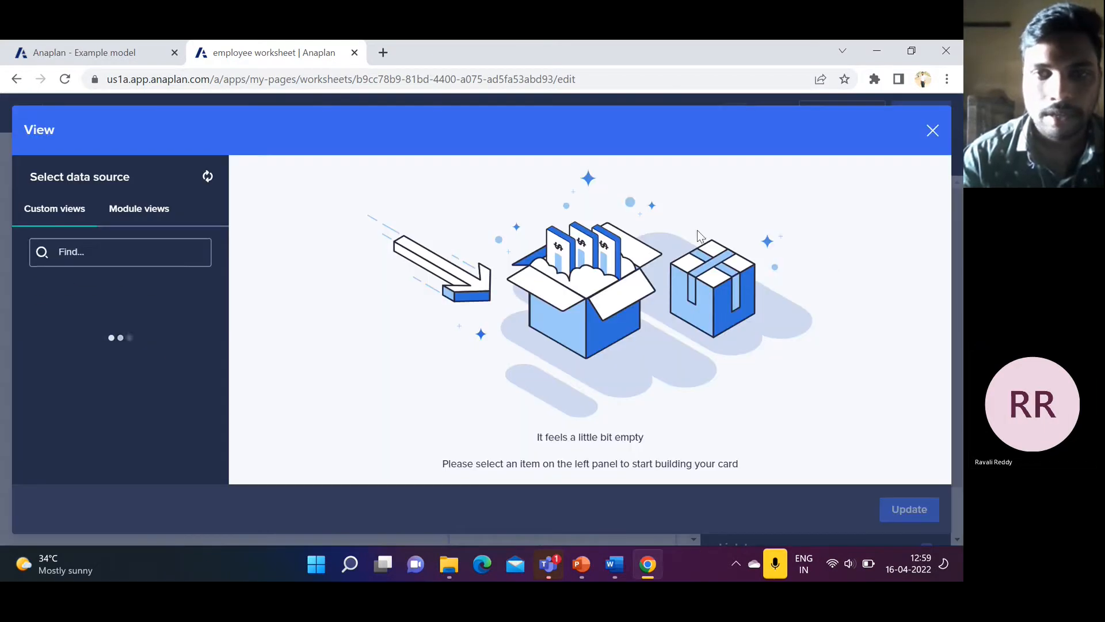
click(145, 214)
click(136, 286)
click(122, 311)
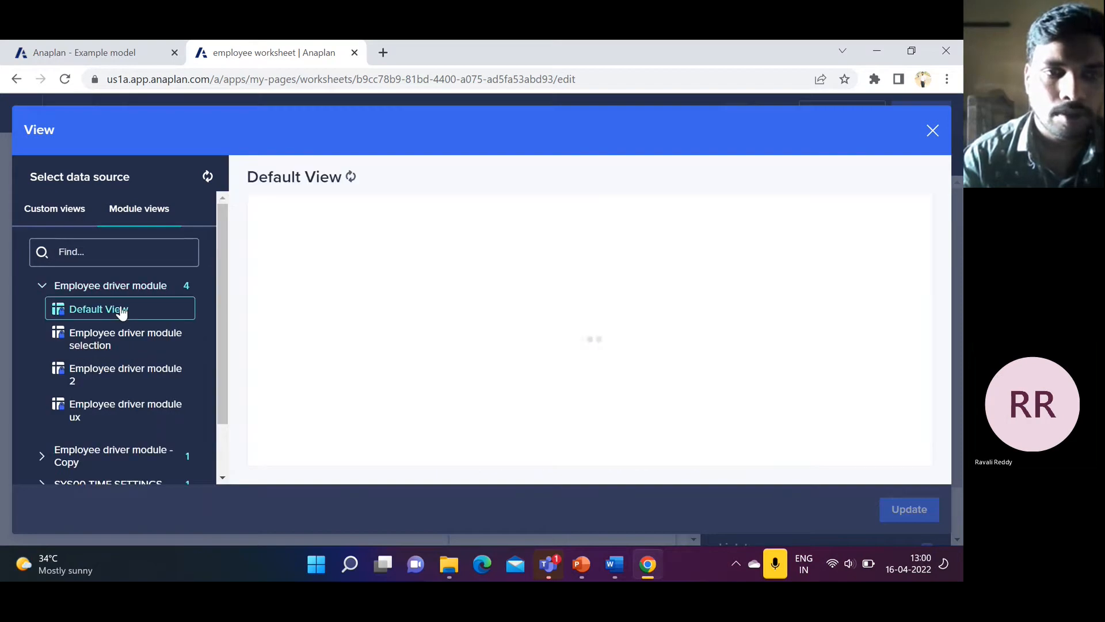
click(923, 511)
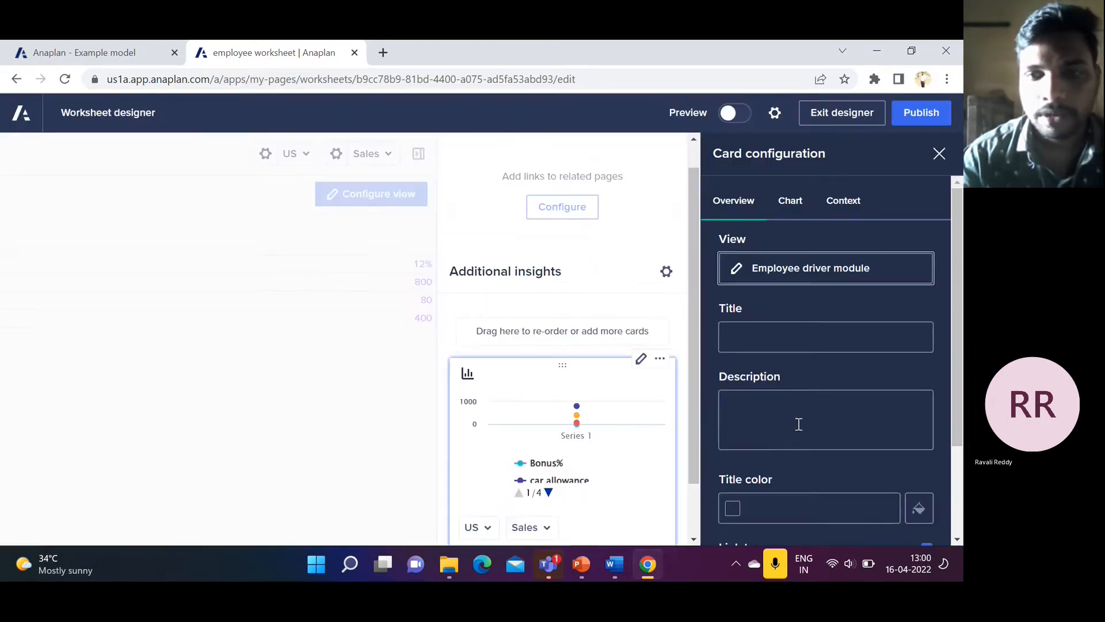
Step: Set the card's chart type to Bar
scroll(890, 409, down, 2)
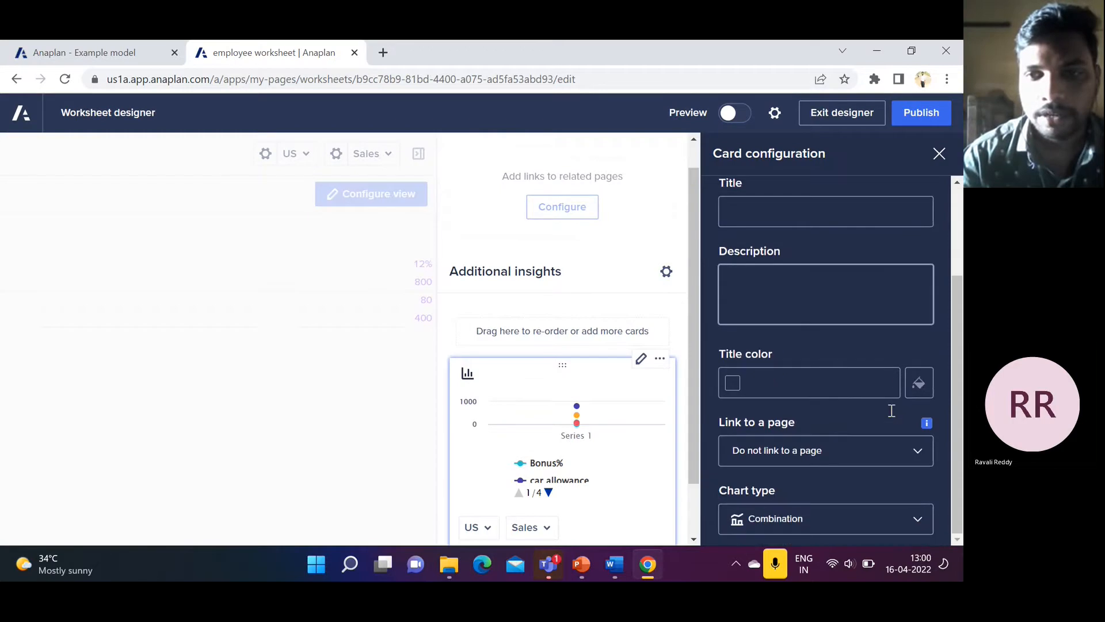
click(919, 516)
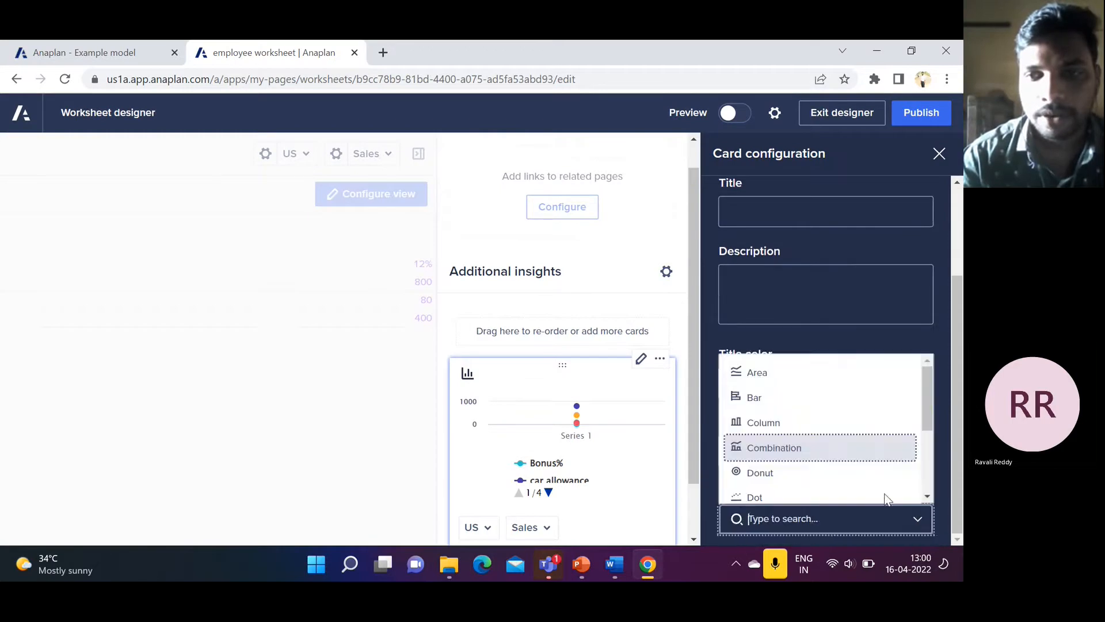
click(761, 402)
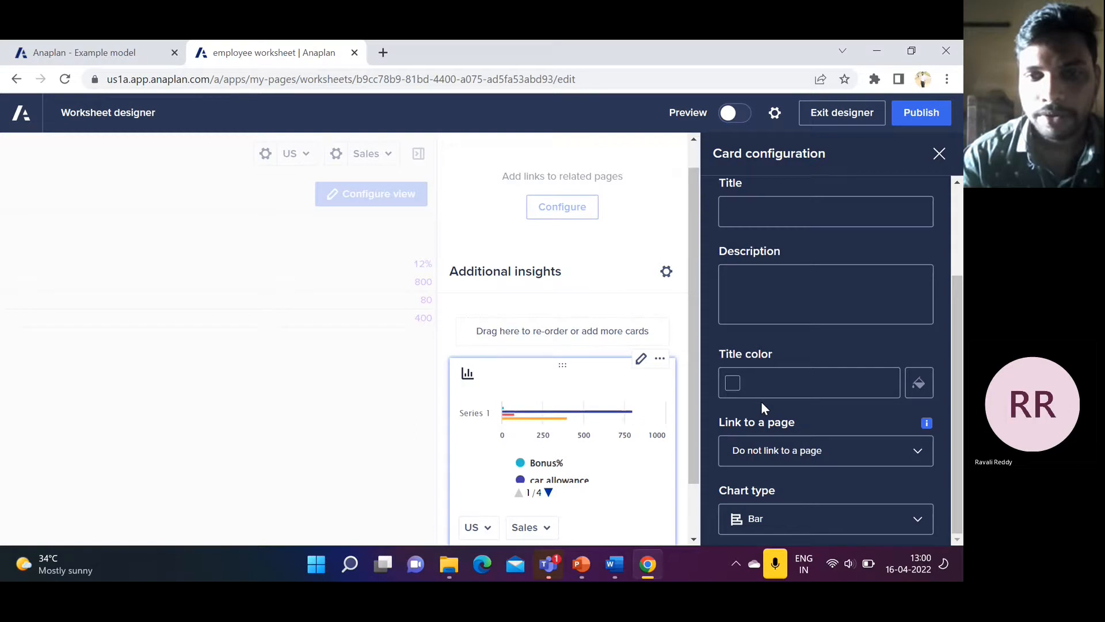
Step: Review the bar chart's series and context settings, and close the card configuration
scroll(830, 394, up, 2)
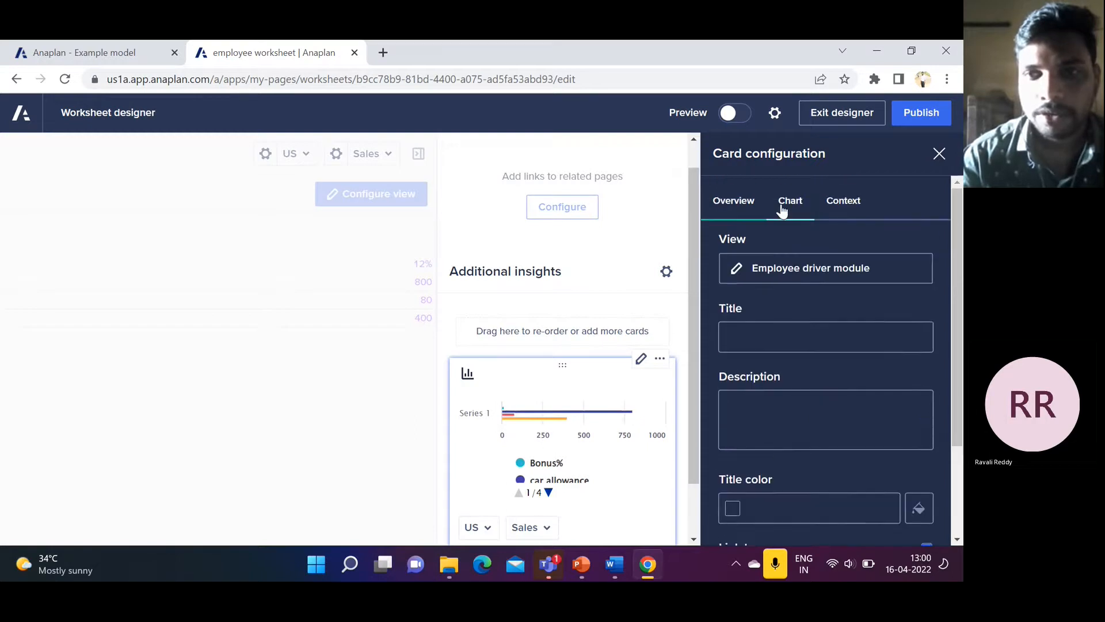
click(788, 202)
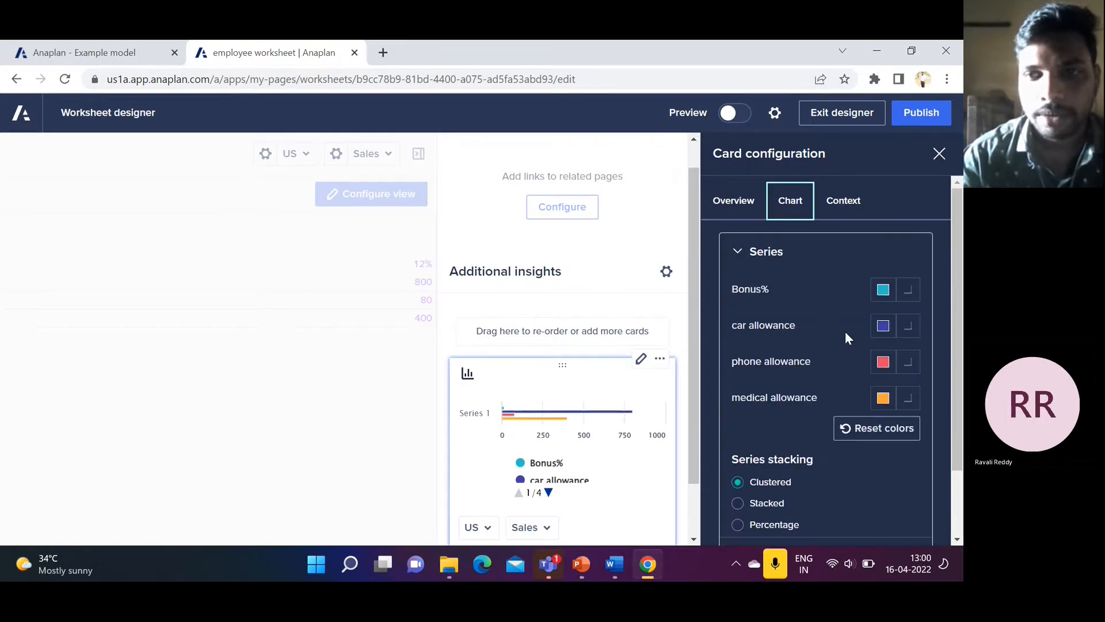
scroll(846, 337, down, 2)
scroll(845, 337, up, 2)
click(845, 202)
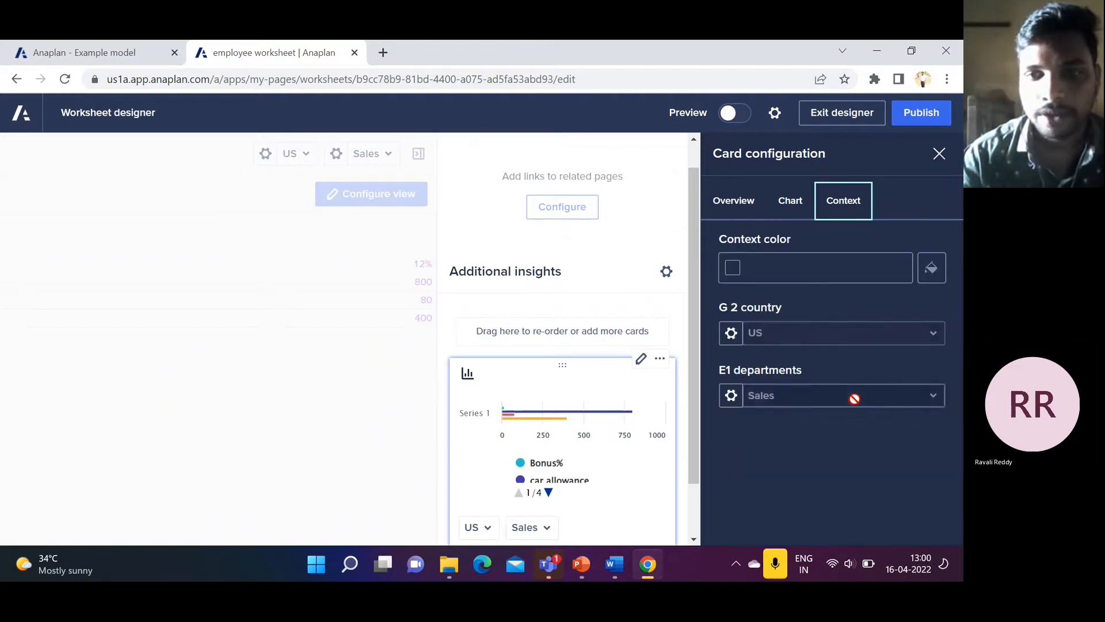
click(942, 163)
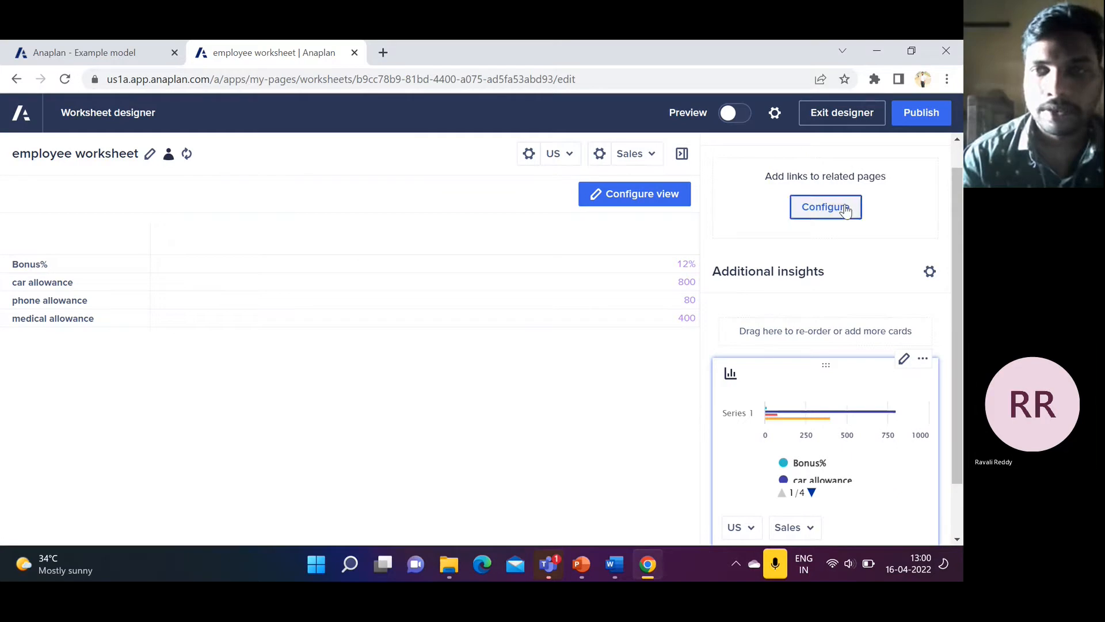
Step: Look over the Quick links and Additional insights sections, including the available card types and the card template library
scroll(846, 211, up, 1)
scroll(848, 210, down, 1)
scroll(847, 210, up, 1)
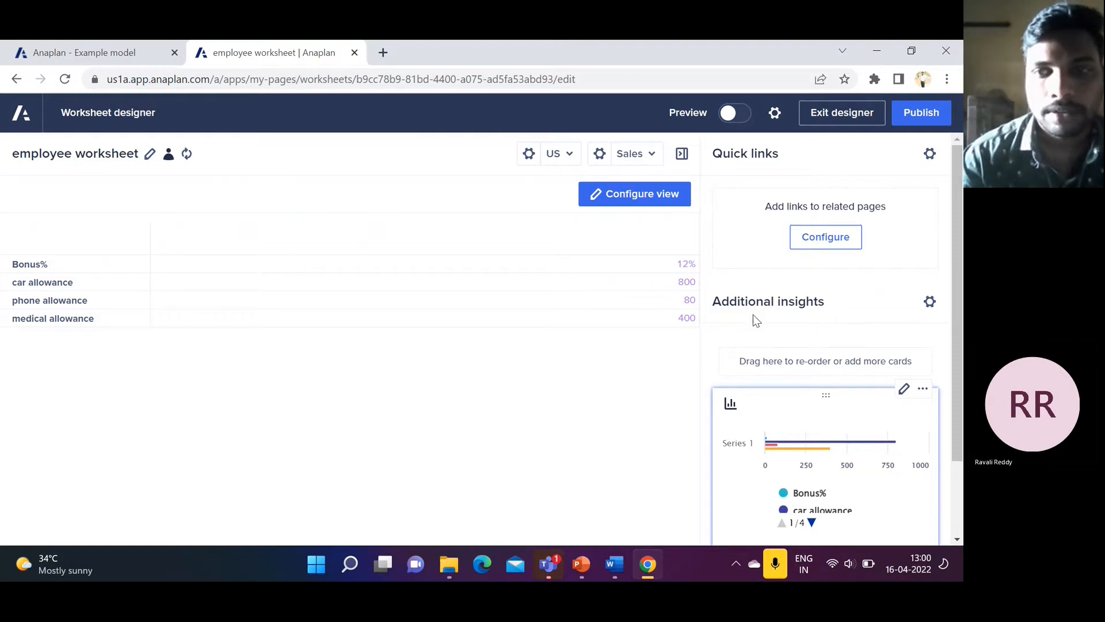
scroll(781, 330, down, 1)
scroll(781, 330, down, 1)
scroll(780, 324, up, 1)
click(930, 290)
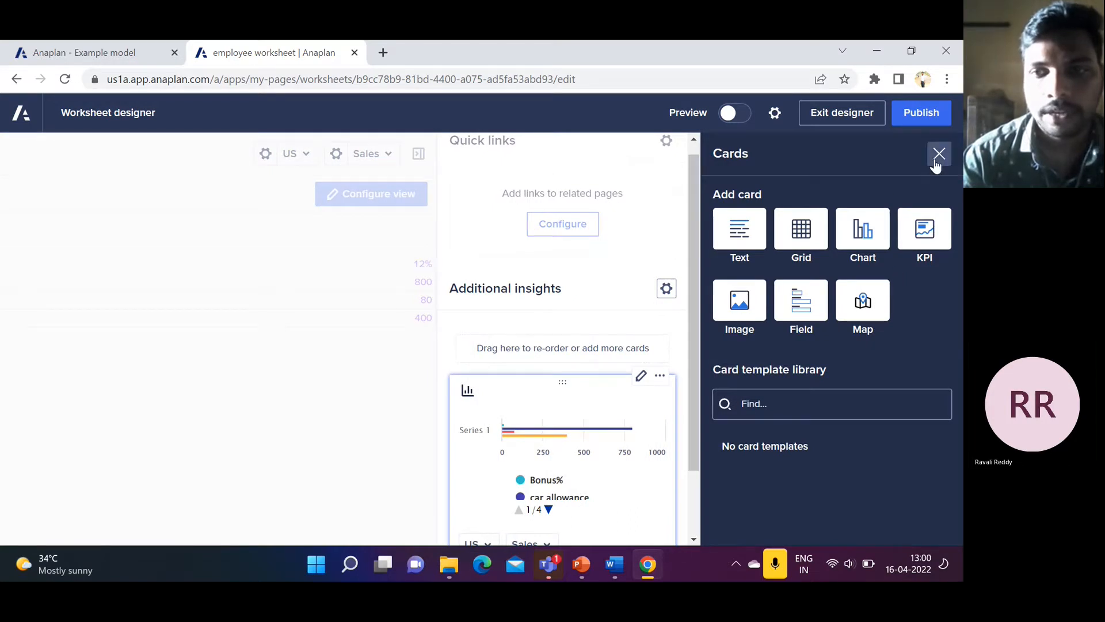
click(828, 407)
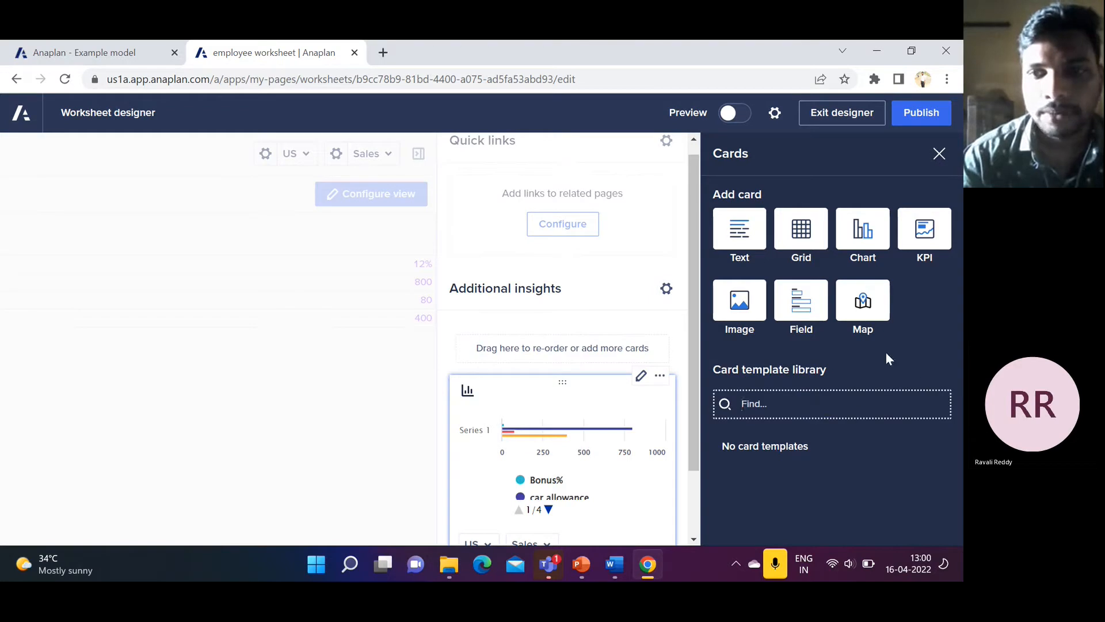
click(937, 163)
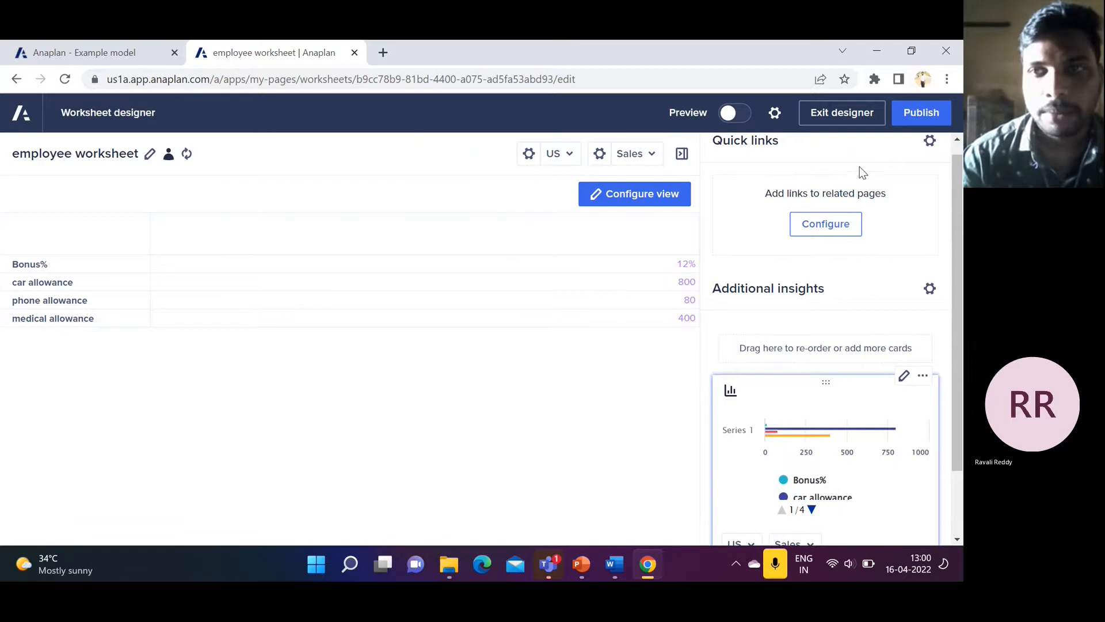
Step: Publish the employee worksheet page
click(921, 112)
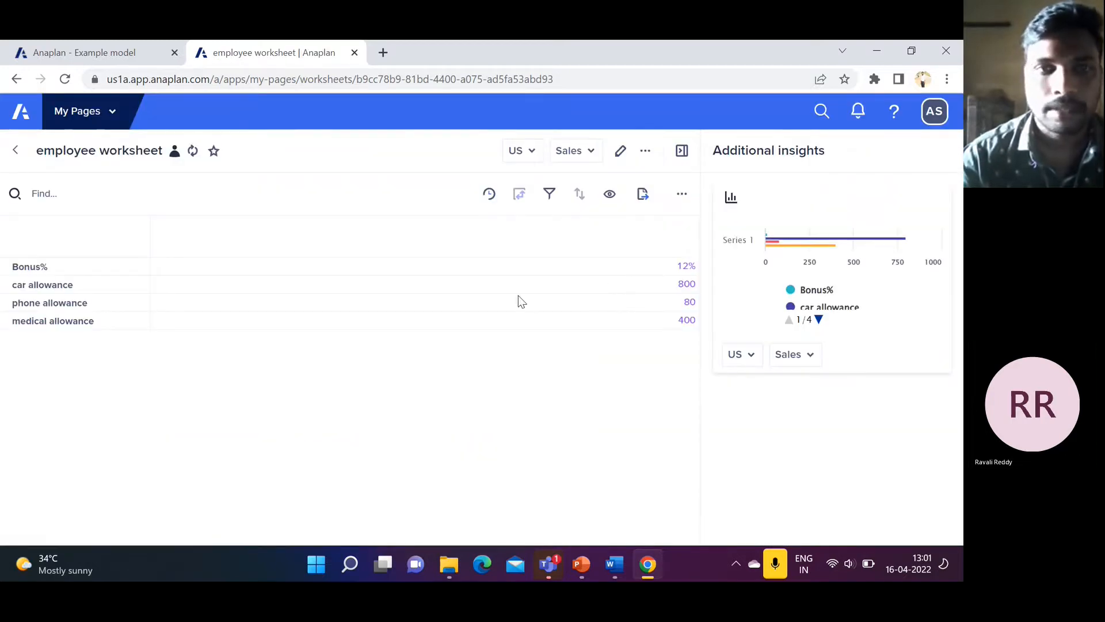
click(167, 53)
click(271, 53)
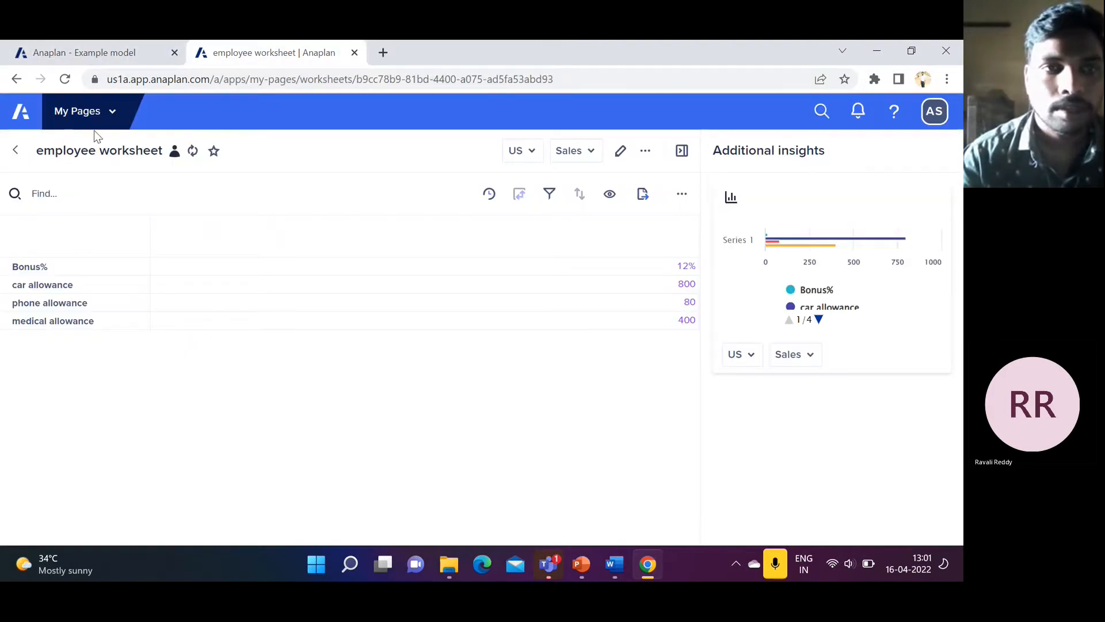
Step: Return to My Pages and open the employee details board for viewing
click(117, 115)
click(96, 204)
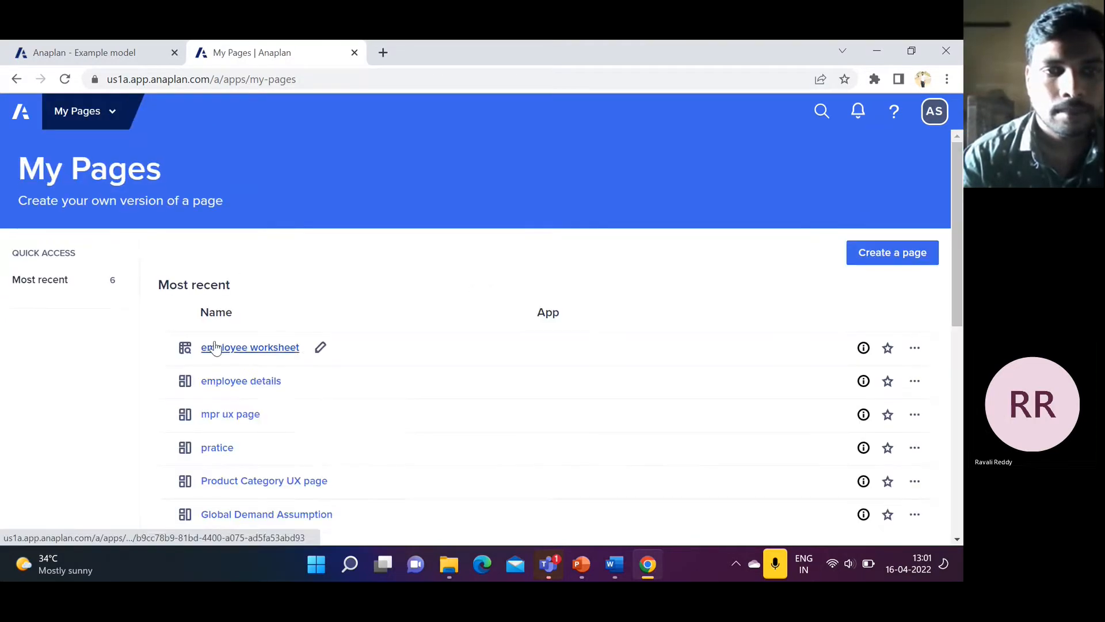
click(255, 380)
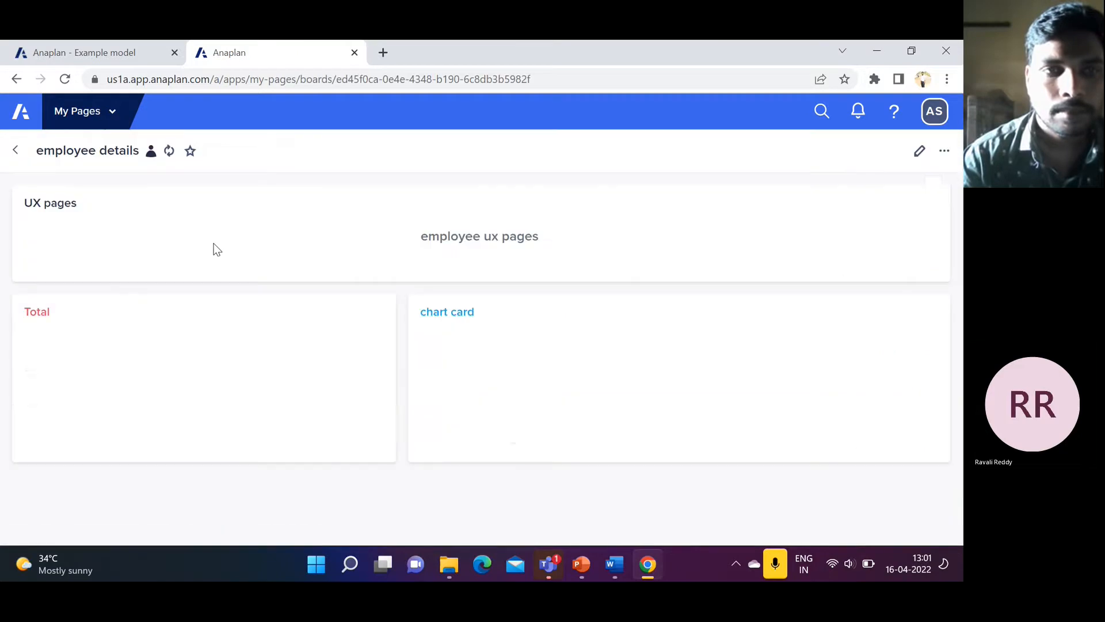
Step: Switch to the Anaplan presentation 11-15 in PowerPoint and show slide 16 on the difference between board and worksheet pages
click(103, 51)
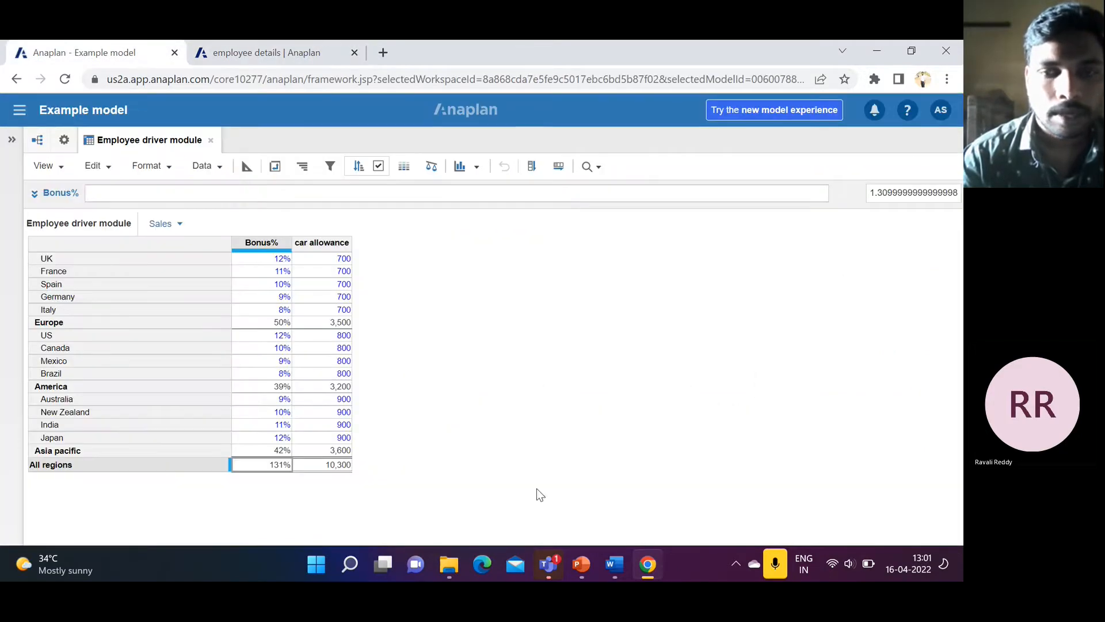
mouse_move(574, 560)
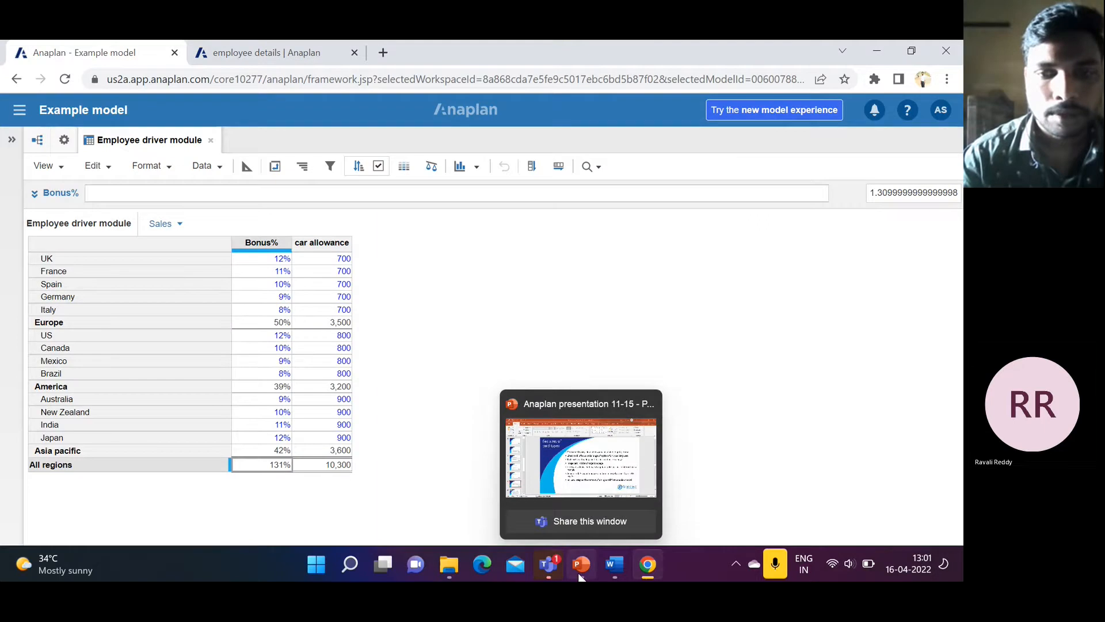
click(574, 480)
scroll(54, 474, down, 2)
click(77, 420)
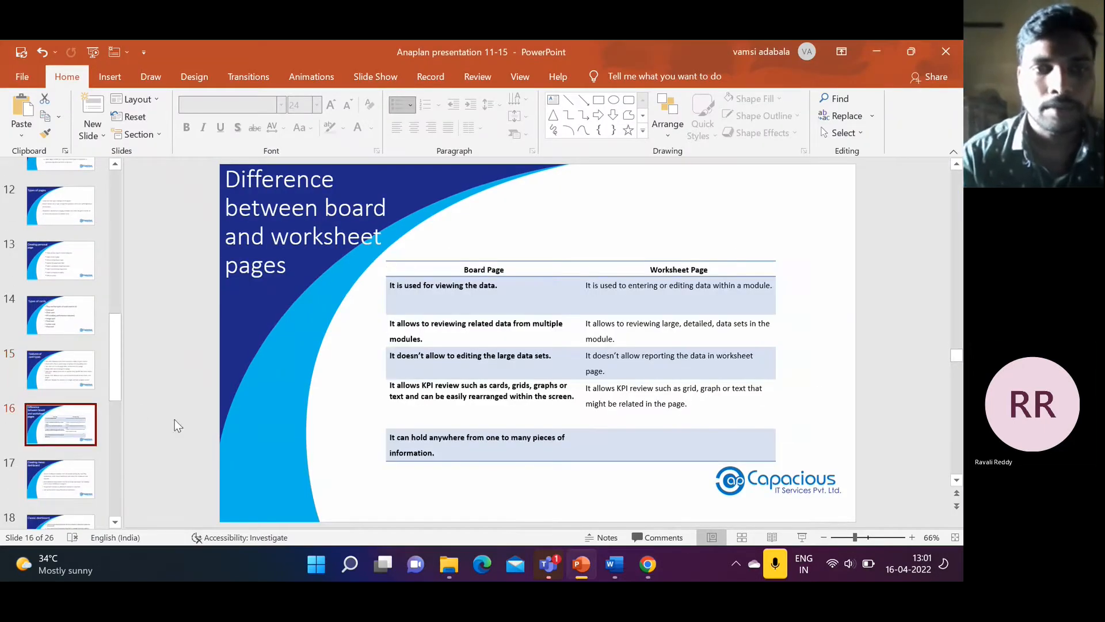
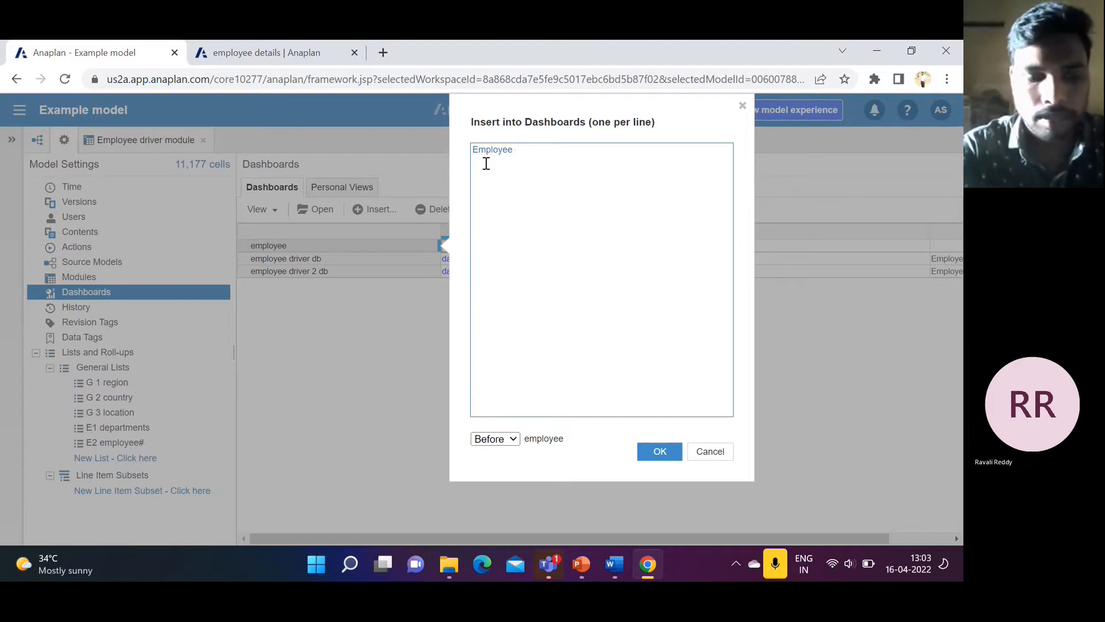
Step: Insert a new dashboard named Employee DB at the start of the dashboards list
text(BDB)
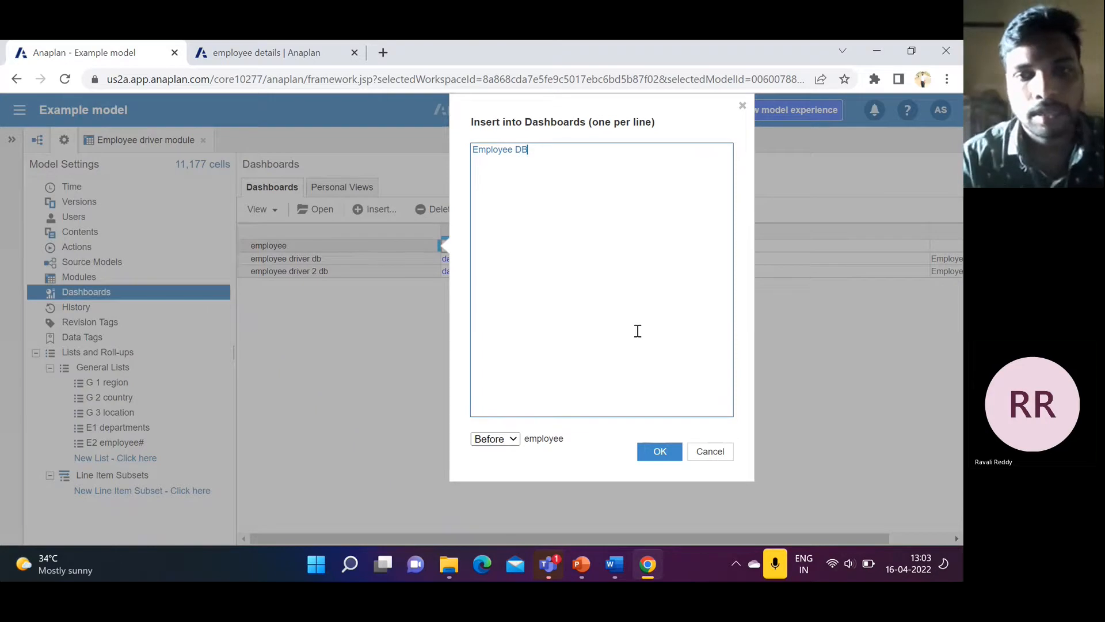
click(495, 438)
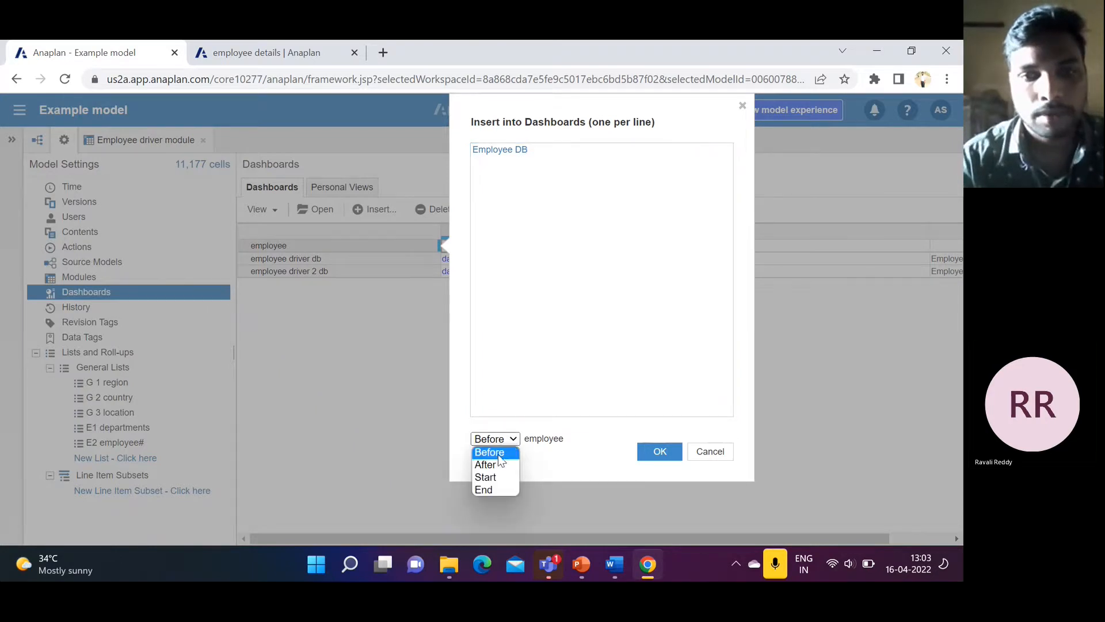
click(488, 477)
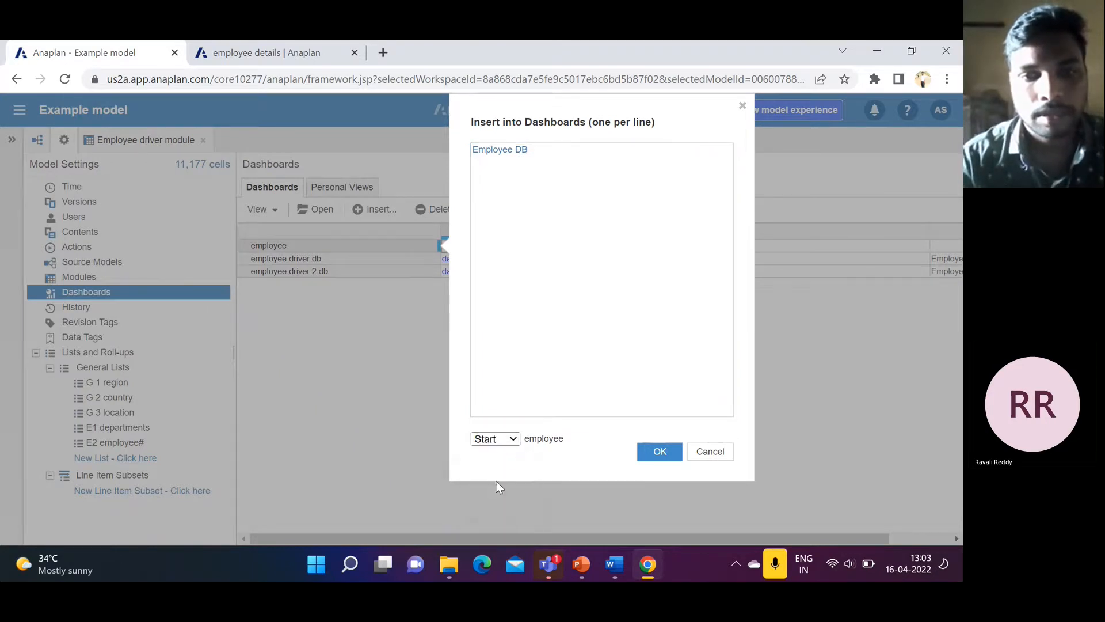
click(661, 453)
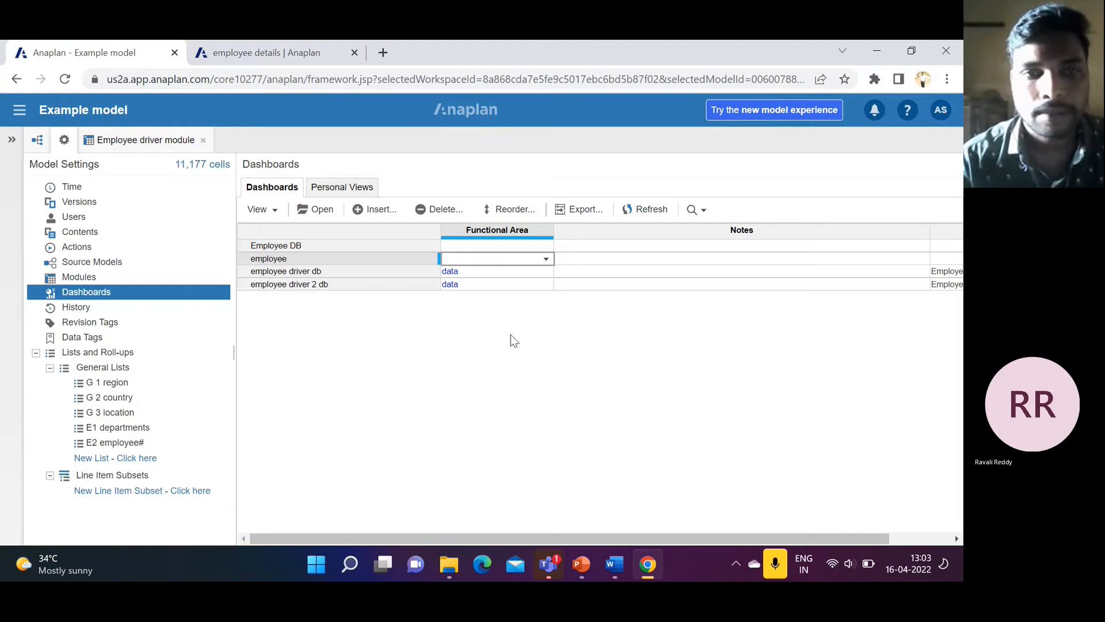
Step: Open the Employee DB dashboard in edit mode with its properties pane shown
click(442, 244)
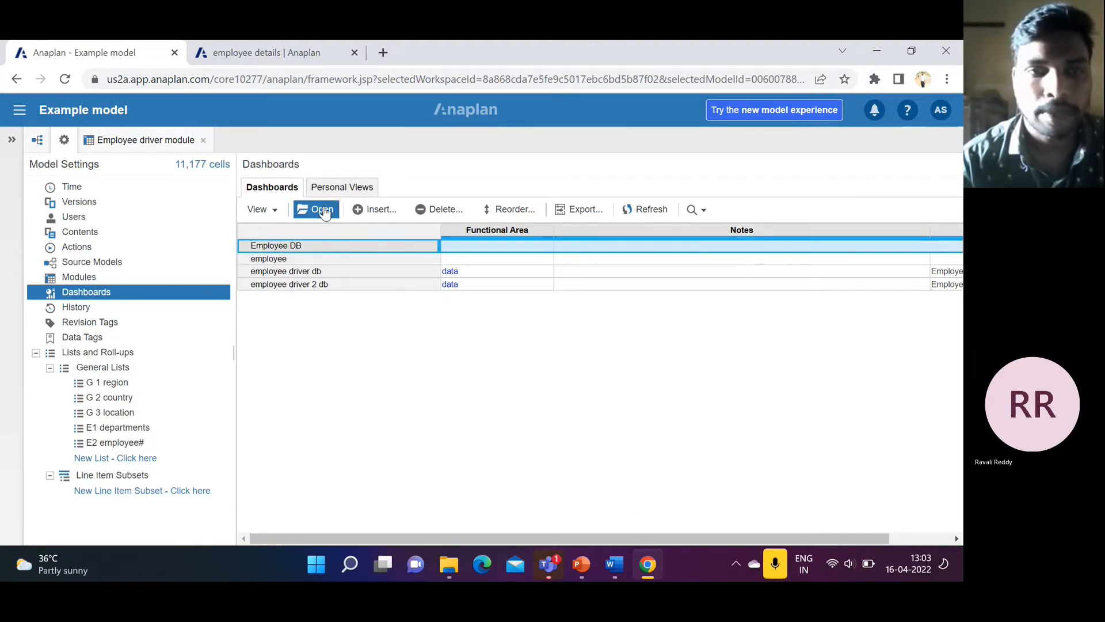
click(322, 210)
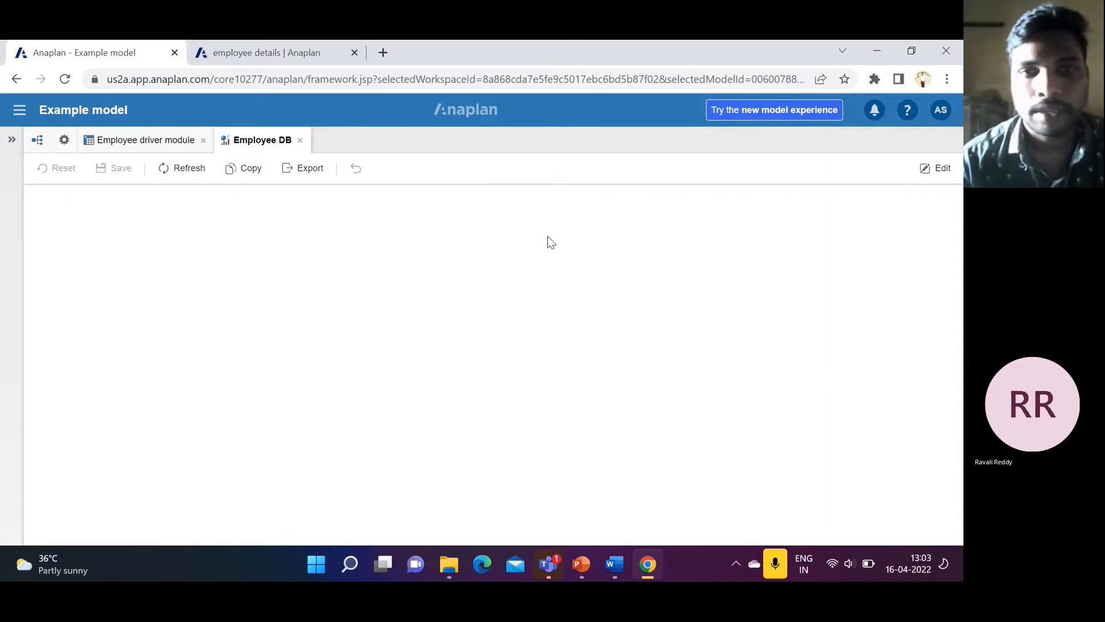
click(932, 174)
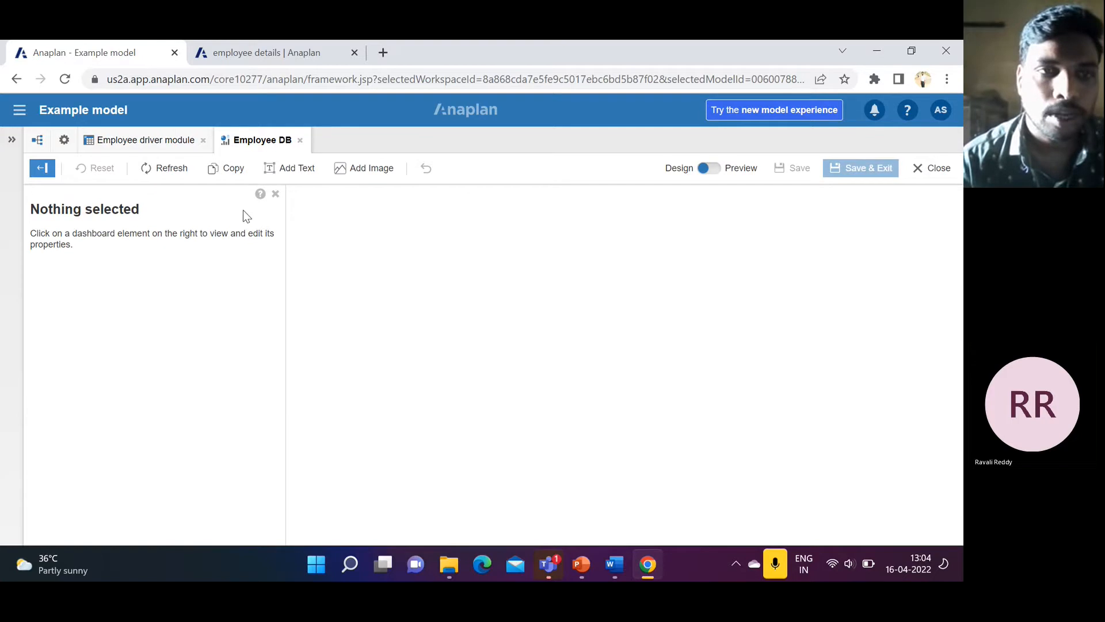
click(42, 172)
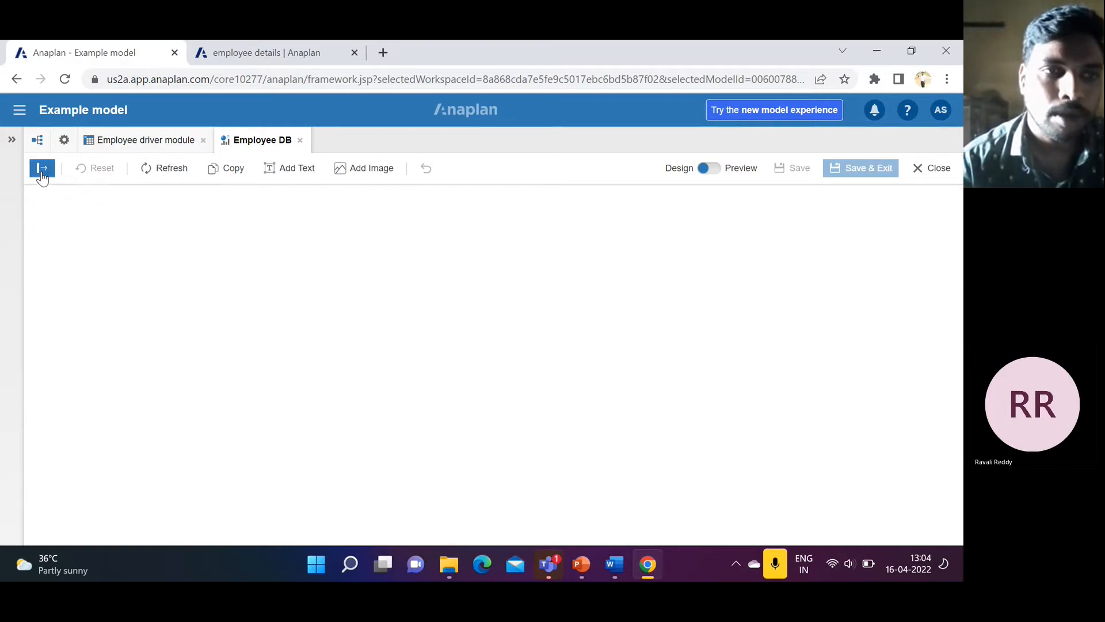
click(42, 173)
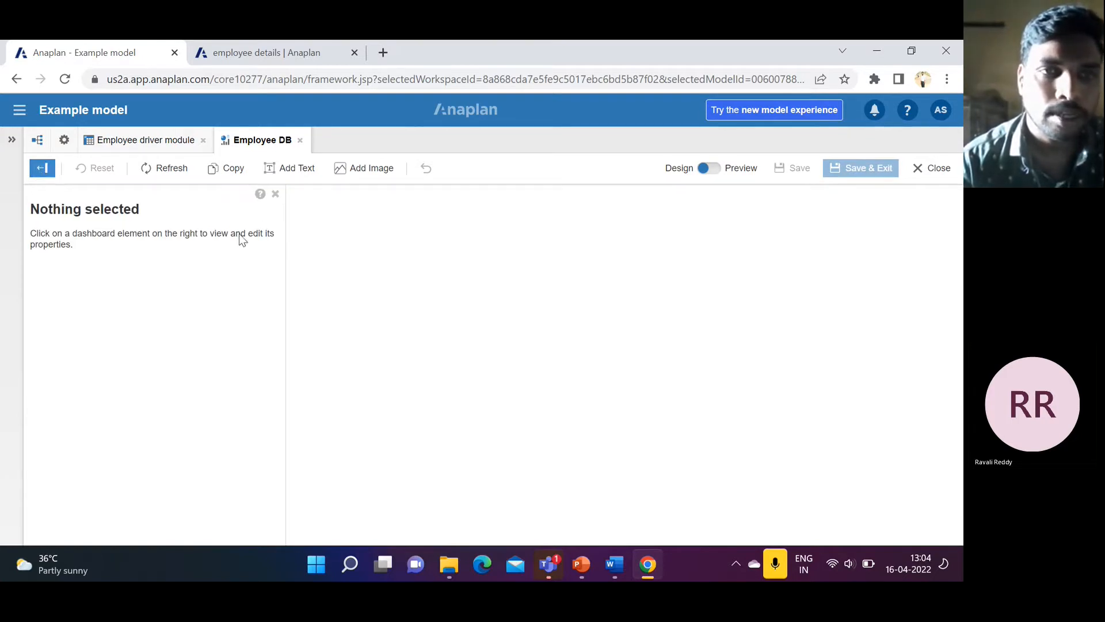
Step: Add a text element to the Employee DB dashboard and clear its placeholder text
click(291, 175)
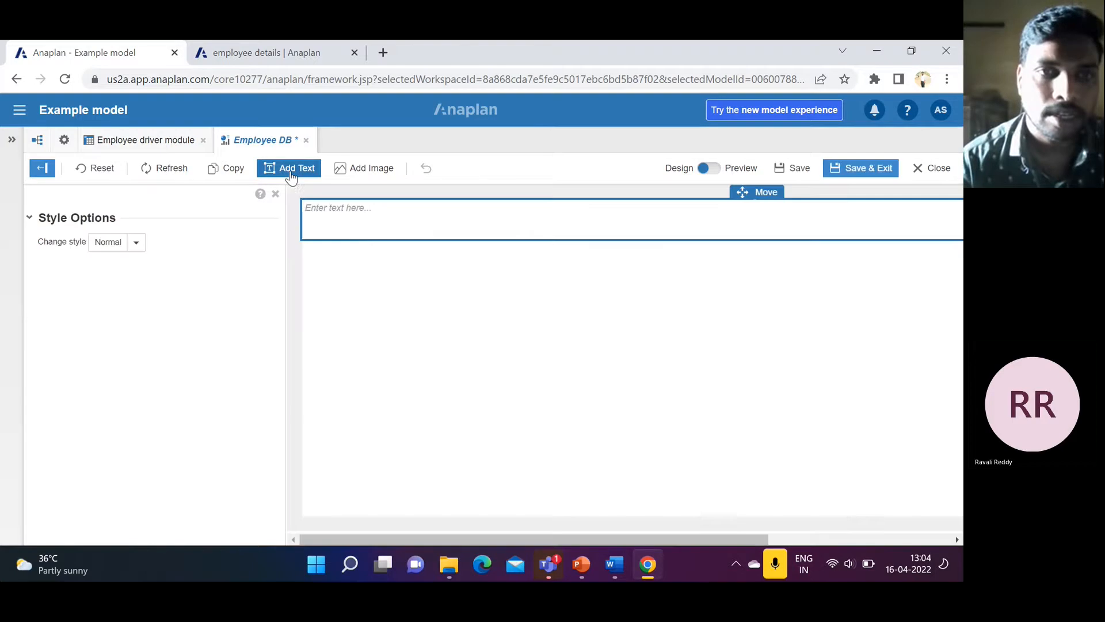
click(329, 210)
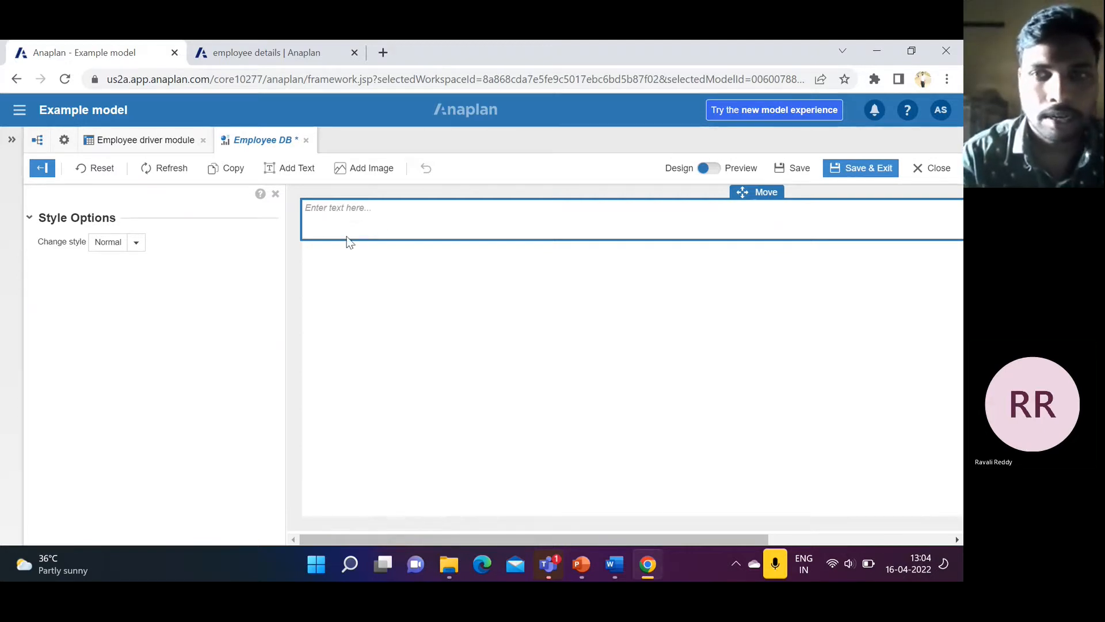
drag(305, 208, 344, 236)
click(324, 224)
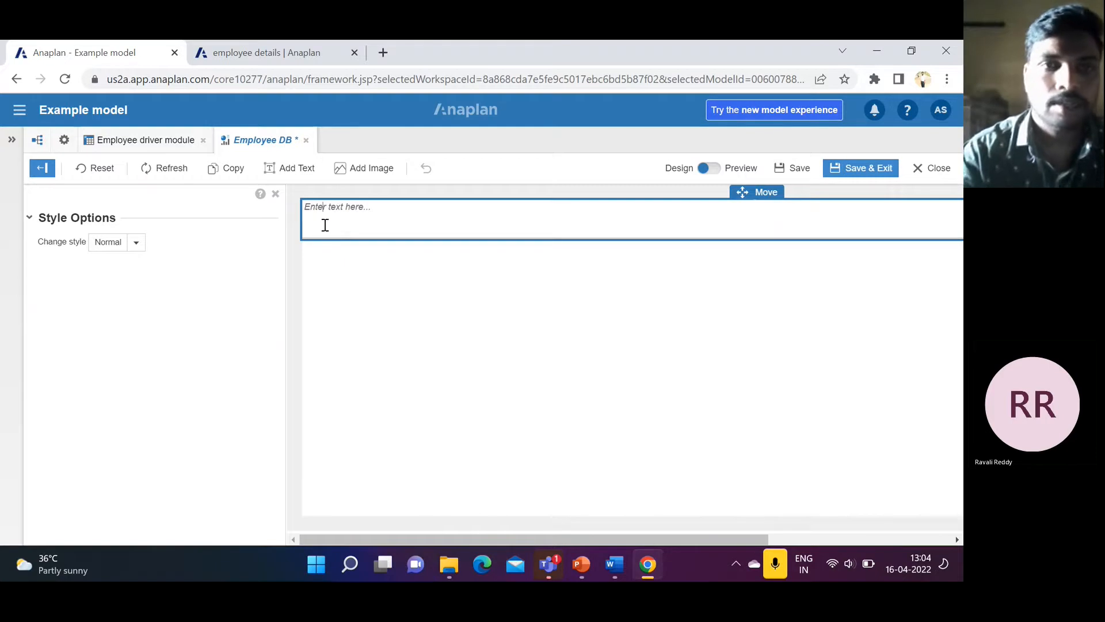
text(e)
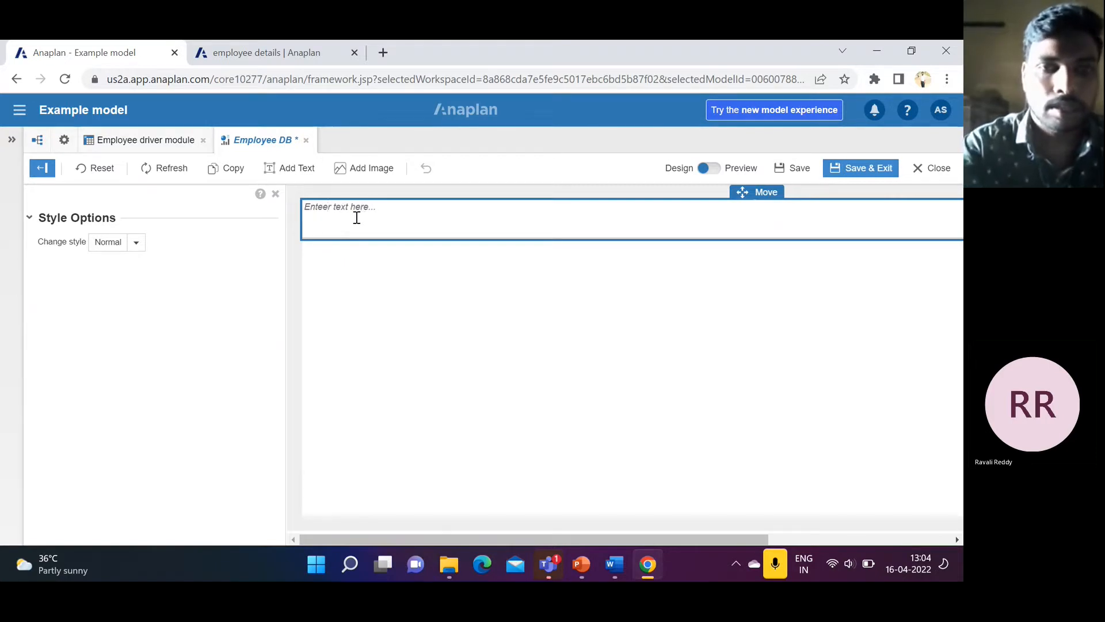
key(BackSpace)
key(BackSpace)
key(BackSpace)
key(BackSpace)
key(BackSpace)
click(362, 215)
key(BackSpace)
key(BackSpace)
key(BackSpace)
key(BackSpace)
key(BackSpace)
key(BackSpace)
key(BackSpace)
key(BackSpace)
key(BackSpace)
key(BackSpace)
key(BackSpace)
key(BackSpace)
key(BackSpace)
key(BackSpace)
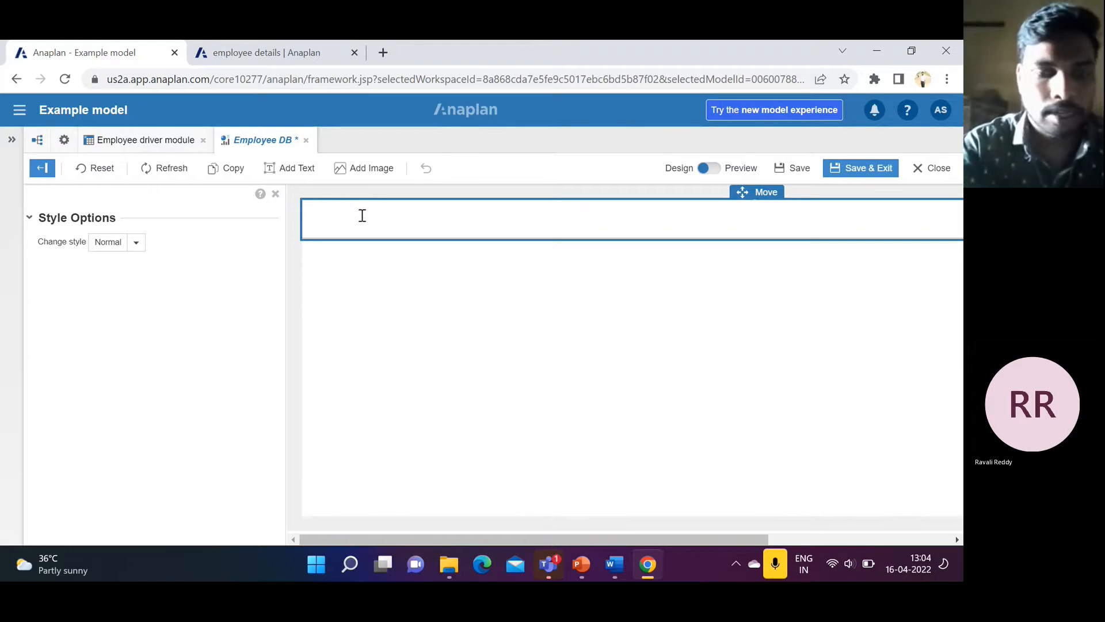
Step: Enter "Employee Classic dashboard" as the content of the empty text element
text(Emplo)
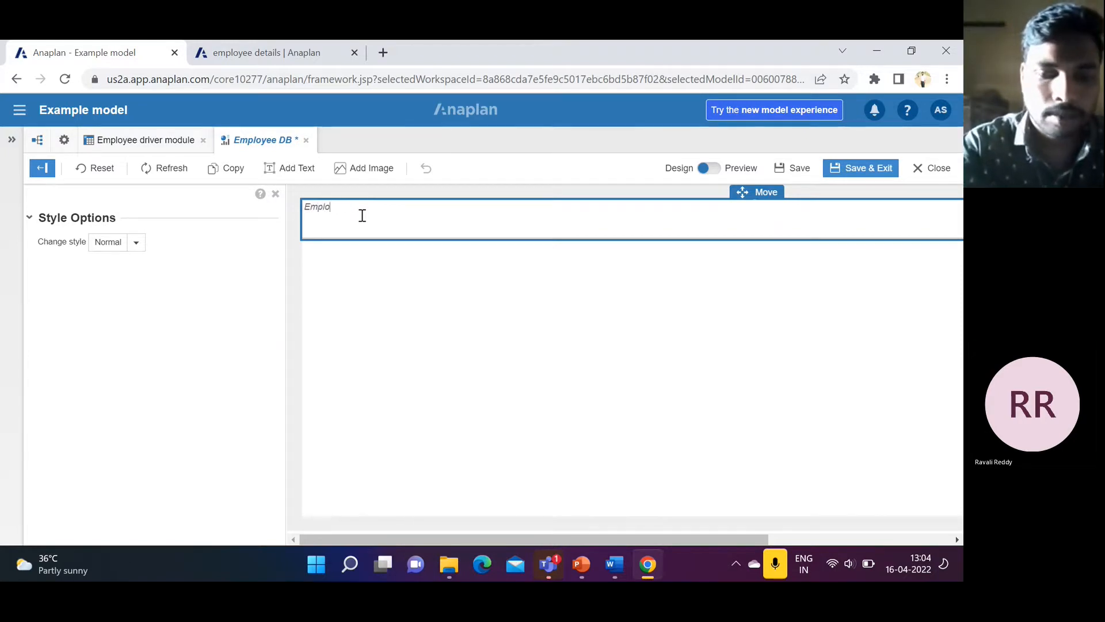
text(yee)
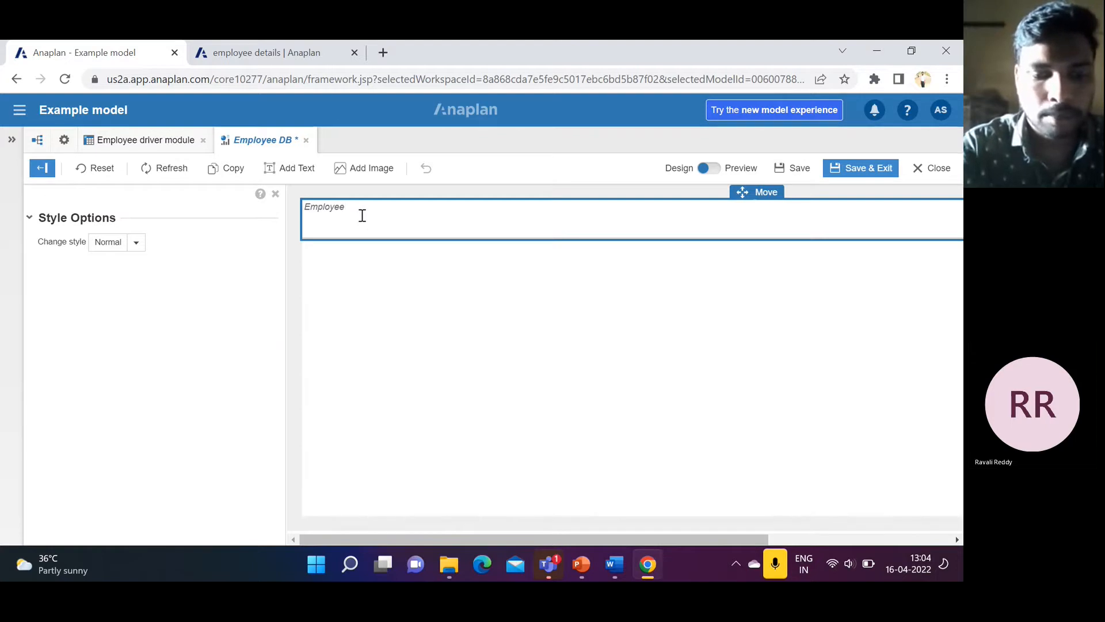
text( Cl)
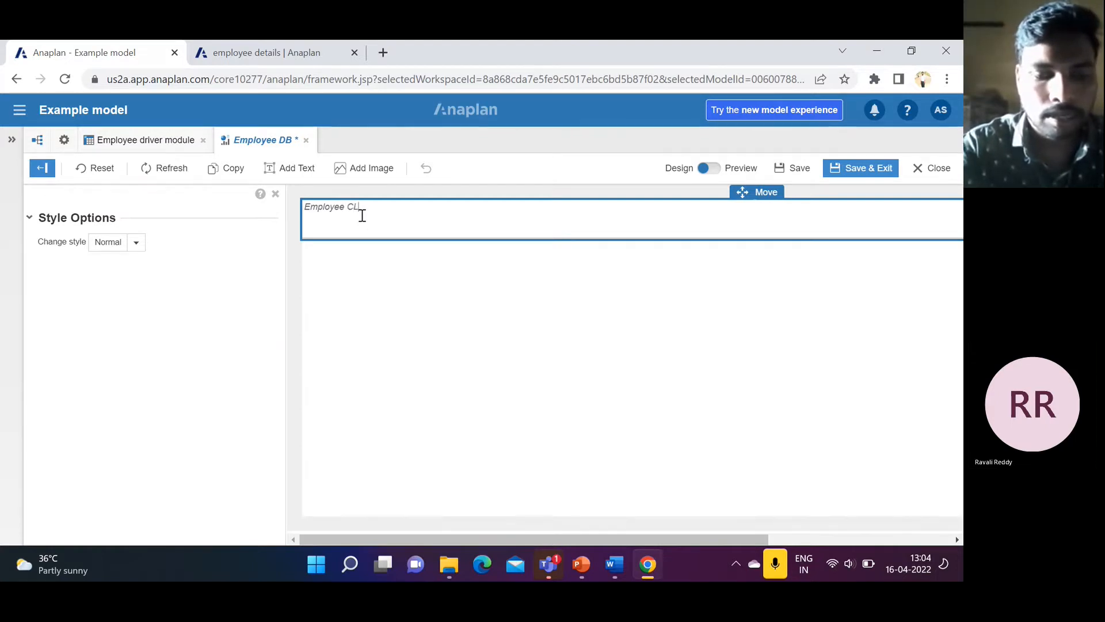
text(a)
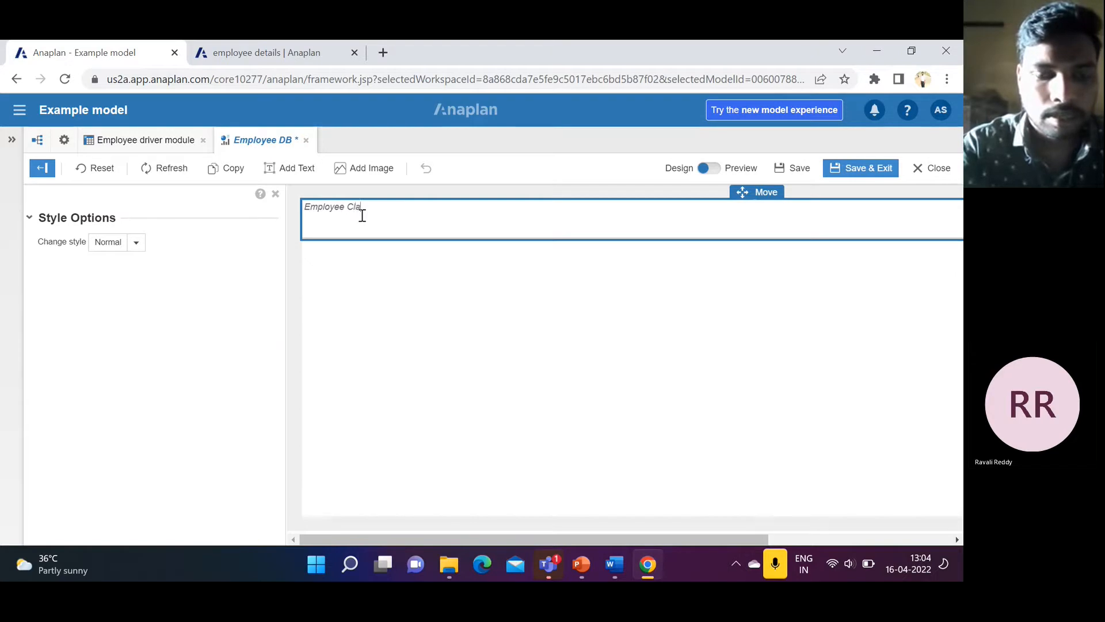
text(ssic da)
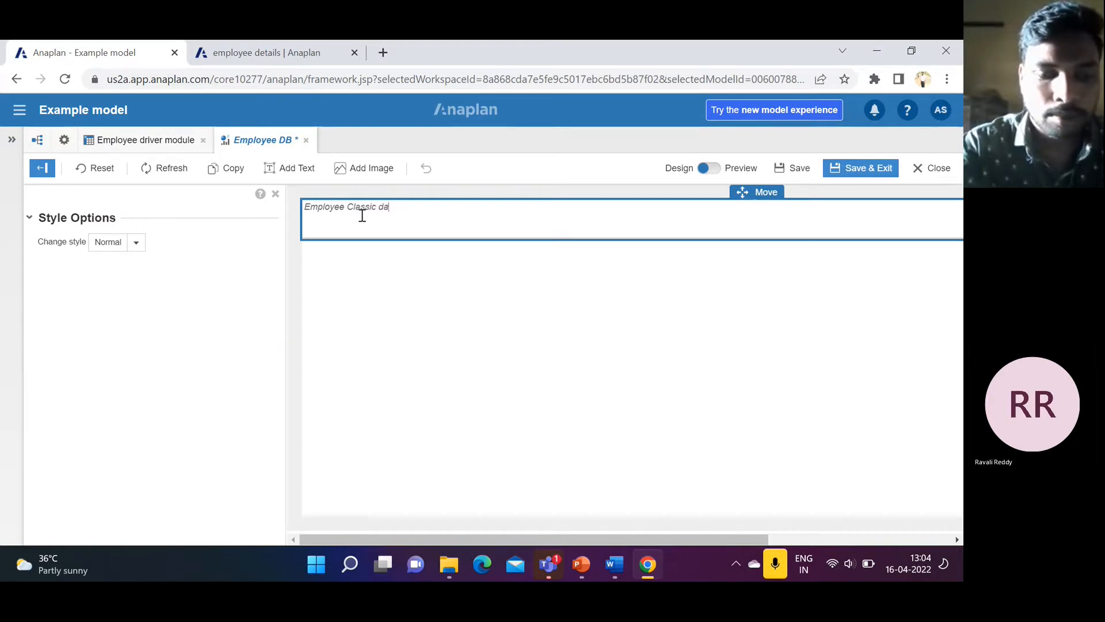
text(shboard)
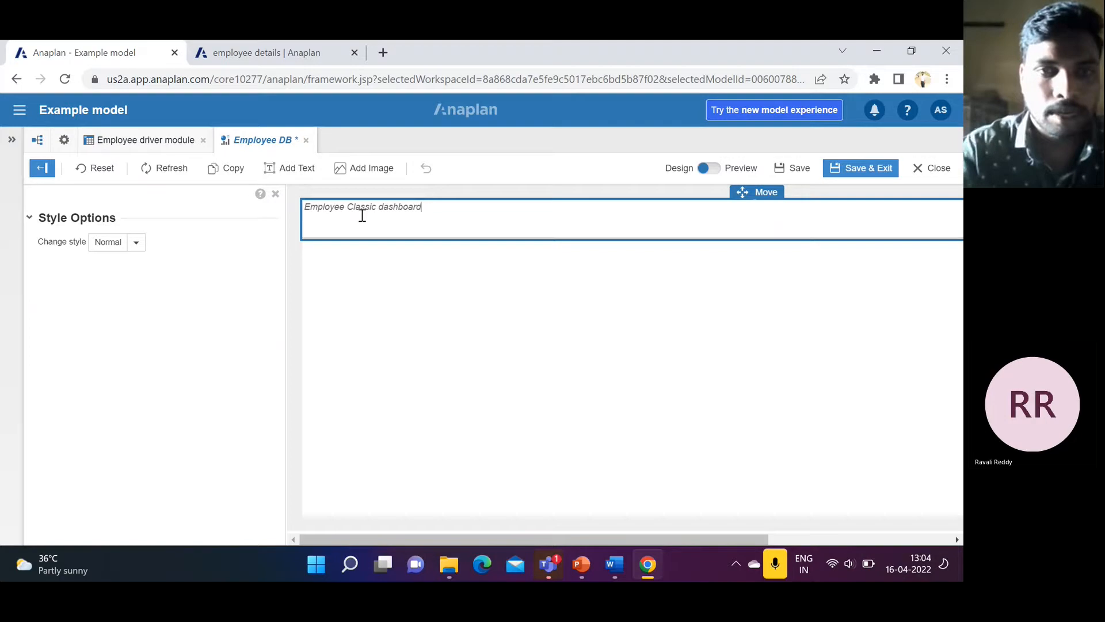
click(440, 265)
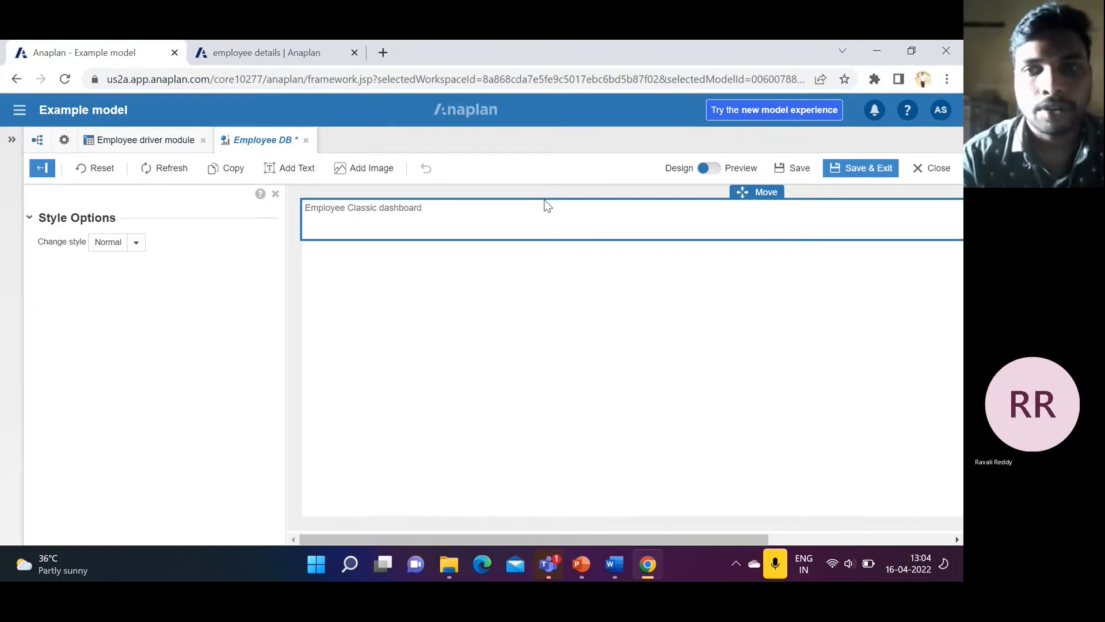
Step: Shrink the text element to a small box just wider than its text, then save the dashboard and leave edit mode
scroll(750, 232, right, 3)
scroll(751, 232, right, 1)
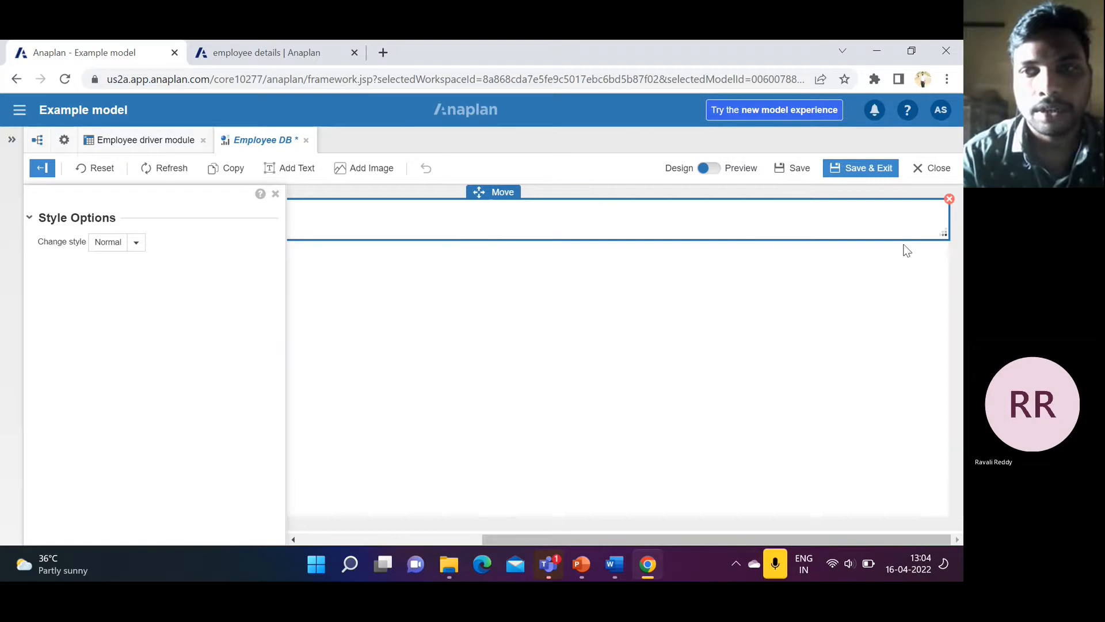
drag(944, 233, 450, 225)
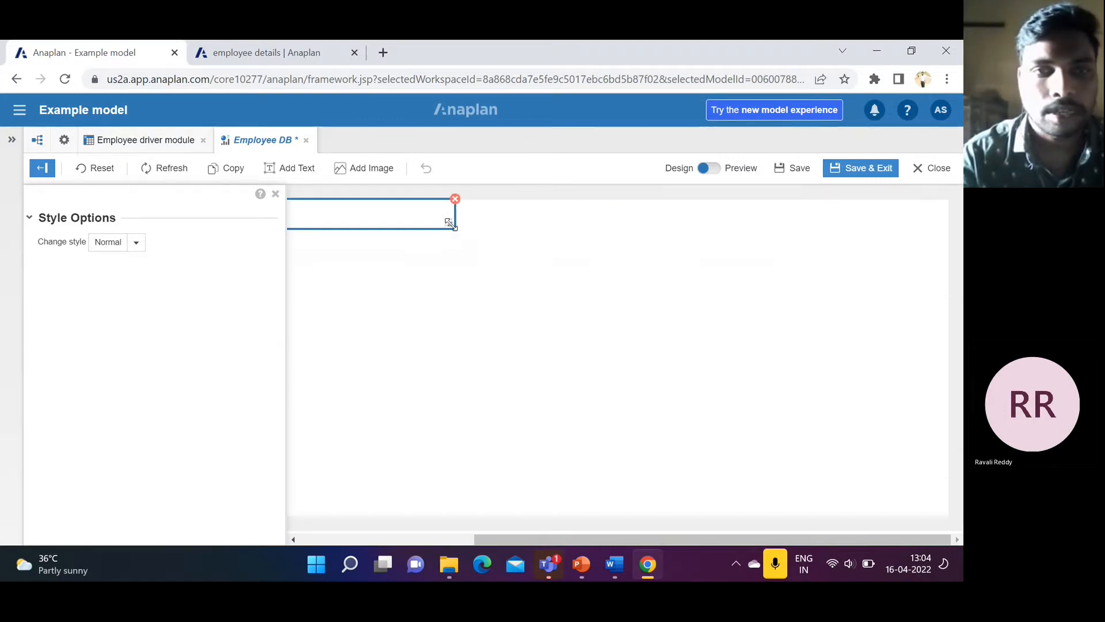
click(275, 194)
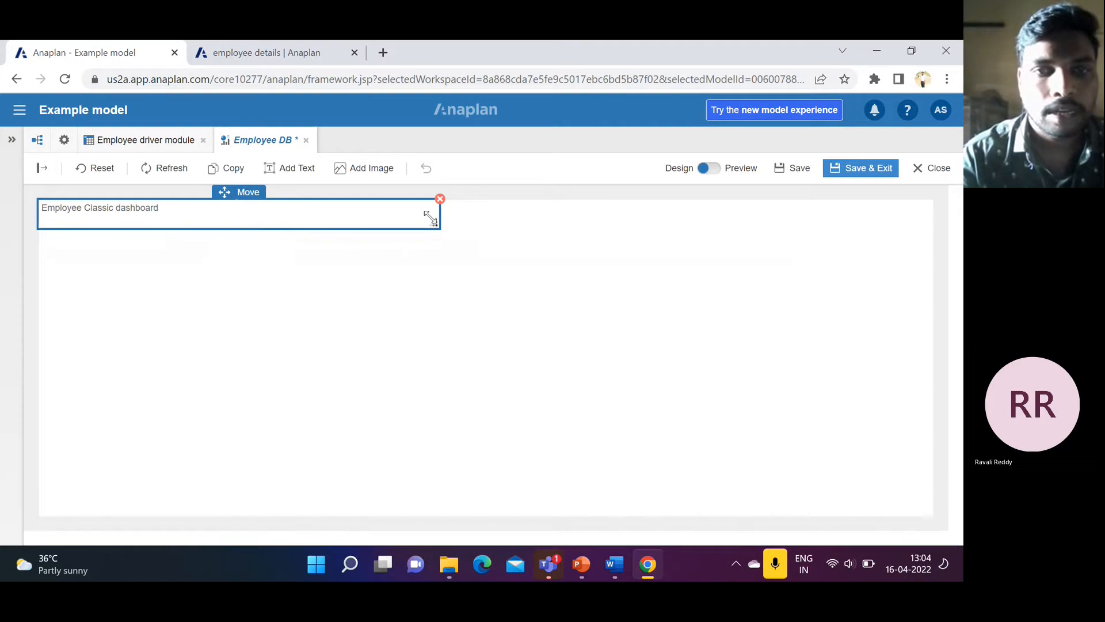
drag(435, 223, 198, 243)
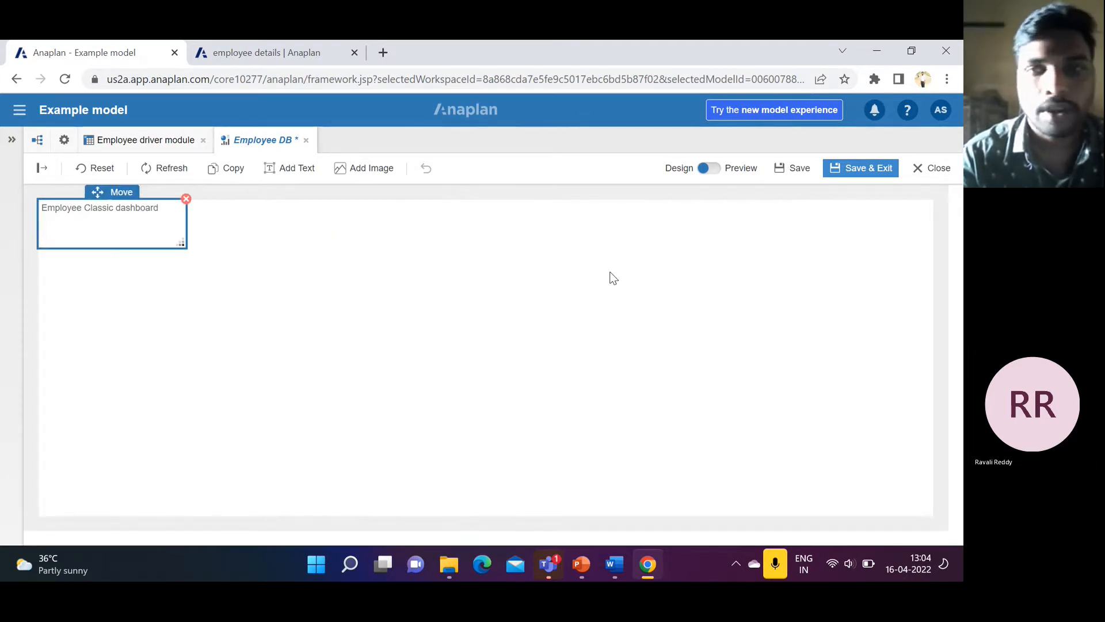
click(875, 169)
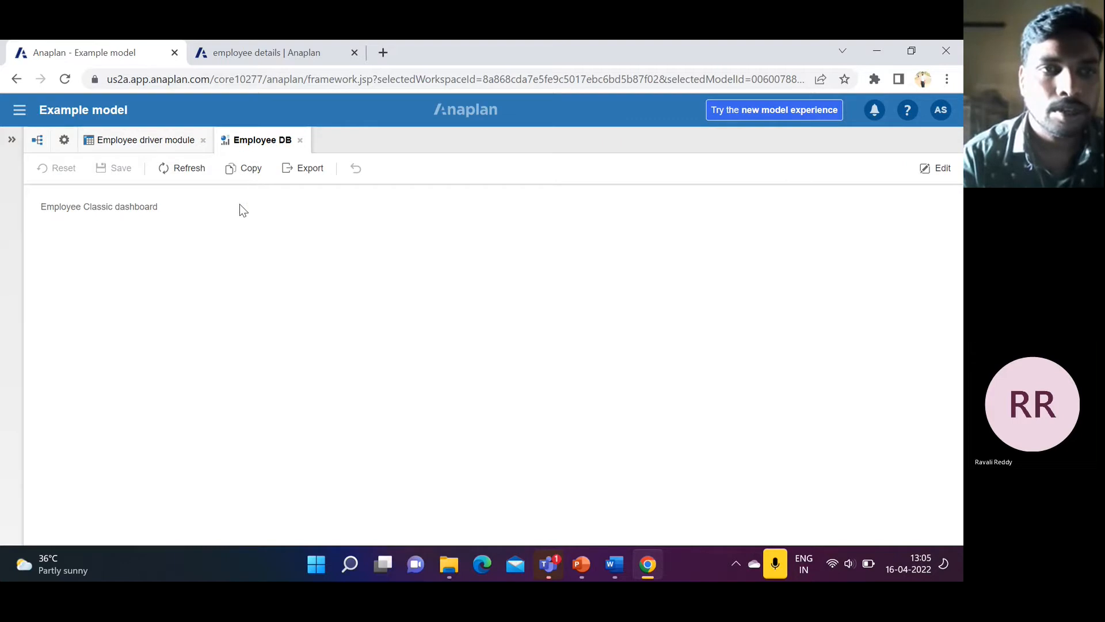
Step: Open the Employee driver module from the model's list of modules
click(144, 146)
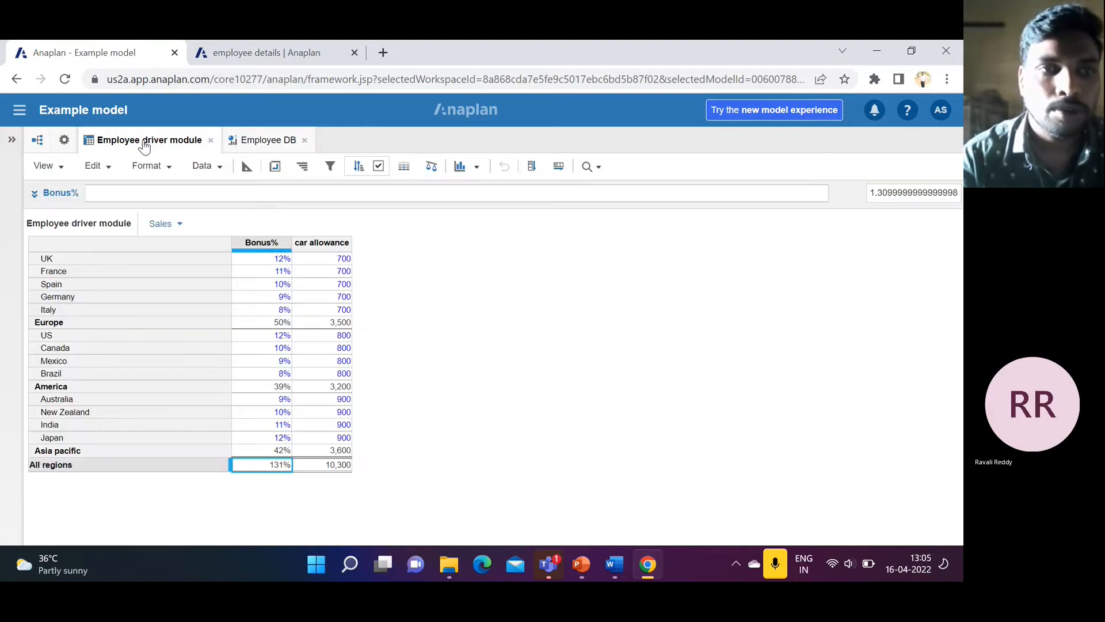
click(64, 140)
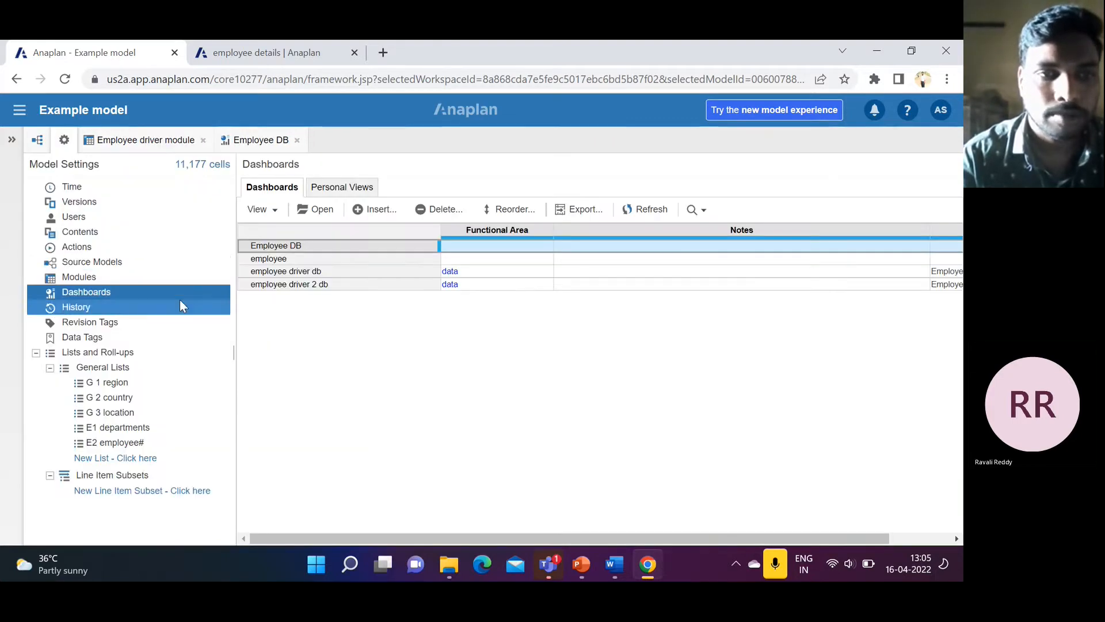
click(298, 249)
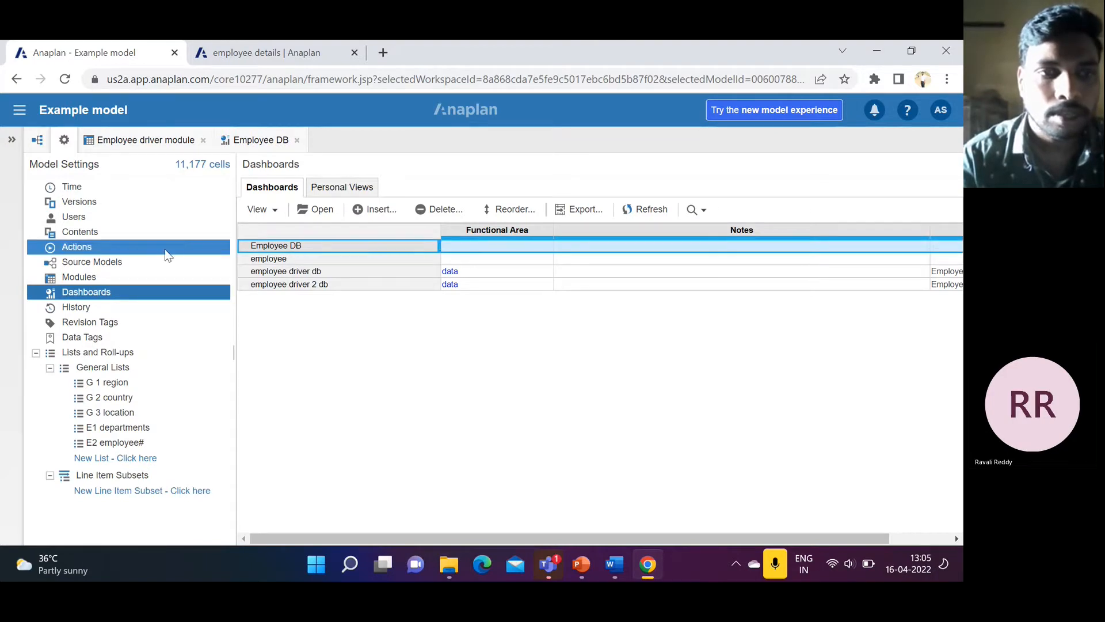
click(127, 279)
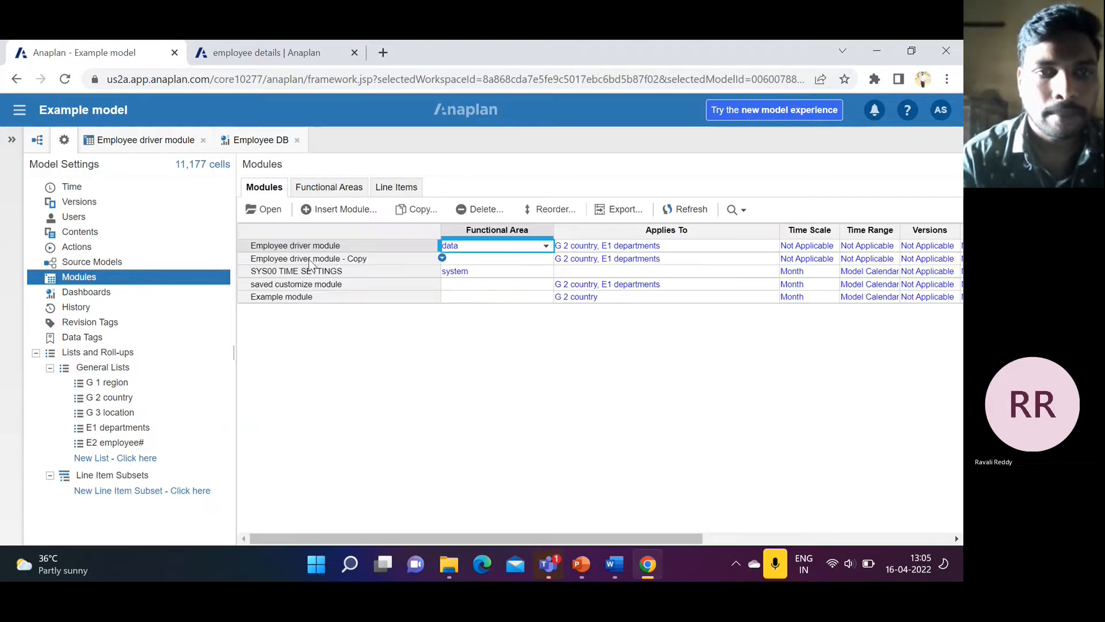
click(329, 247)
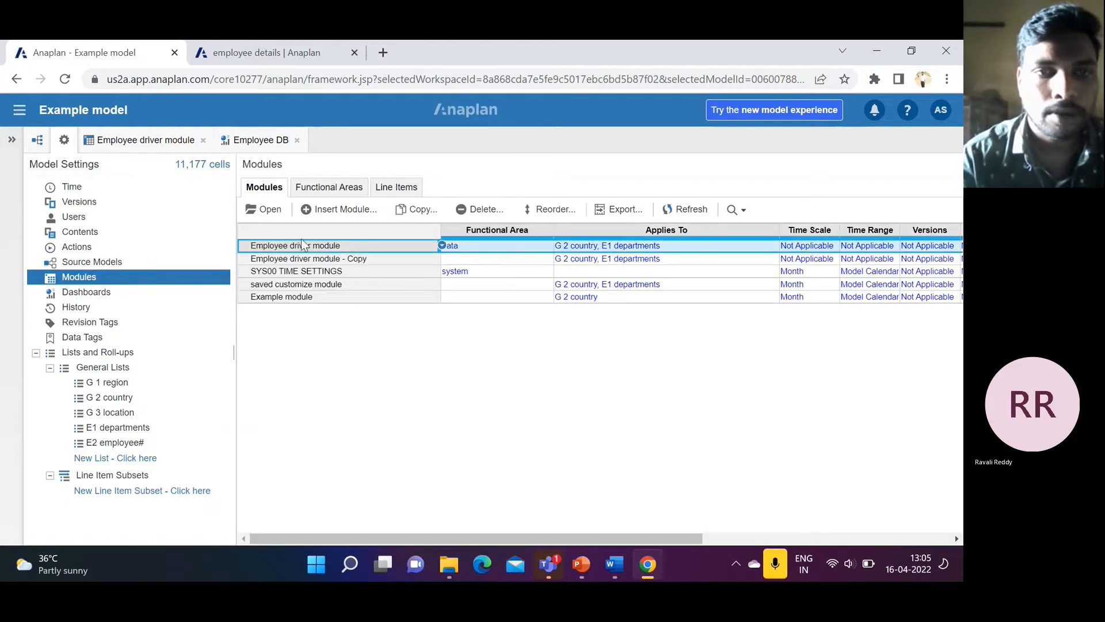
click(268, 210)
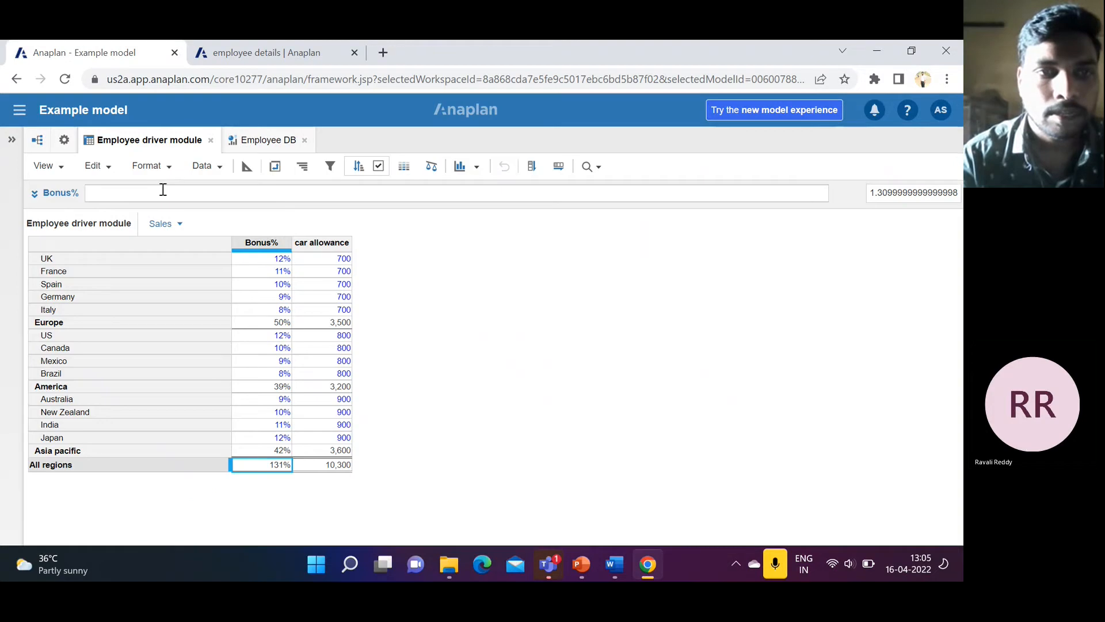
Step: Publish the Employee driver module to the existing Employee DB dashboard
click(62, 177)
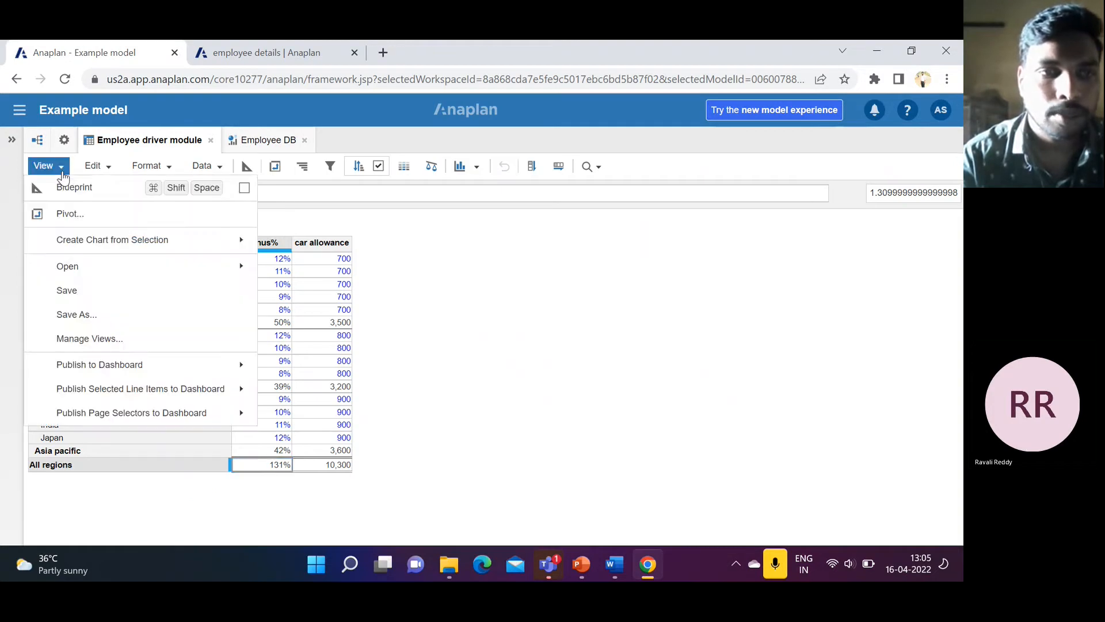
mouse_move(191, 370)
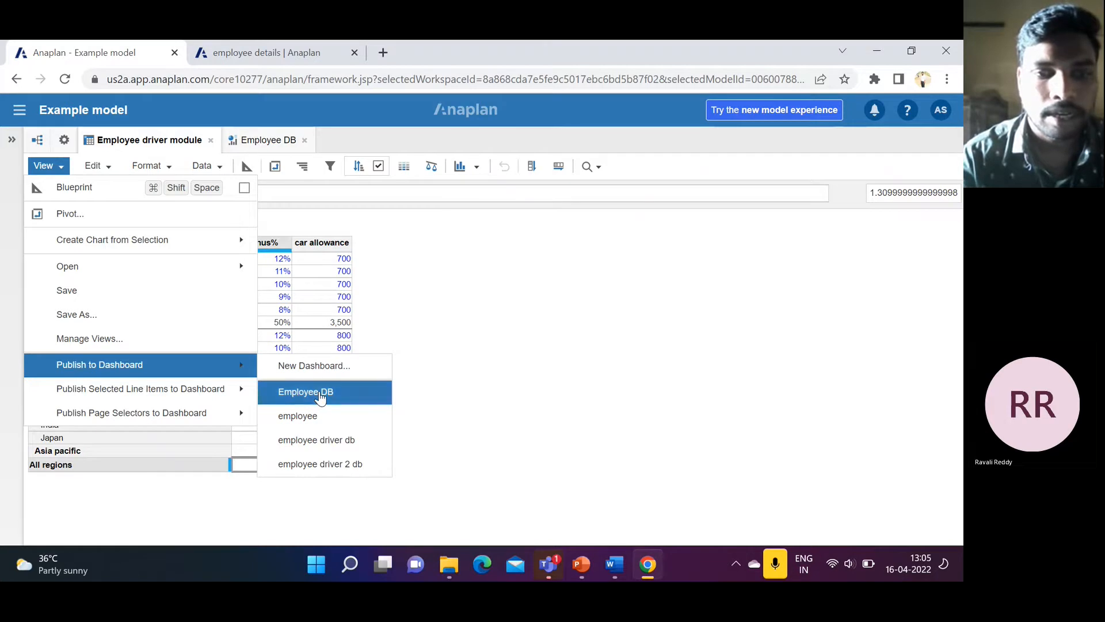
click(319, 395)
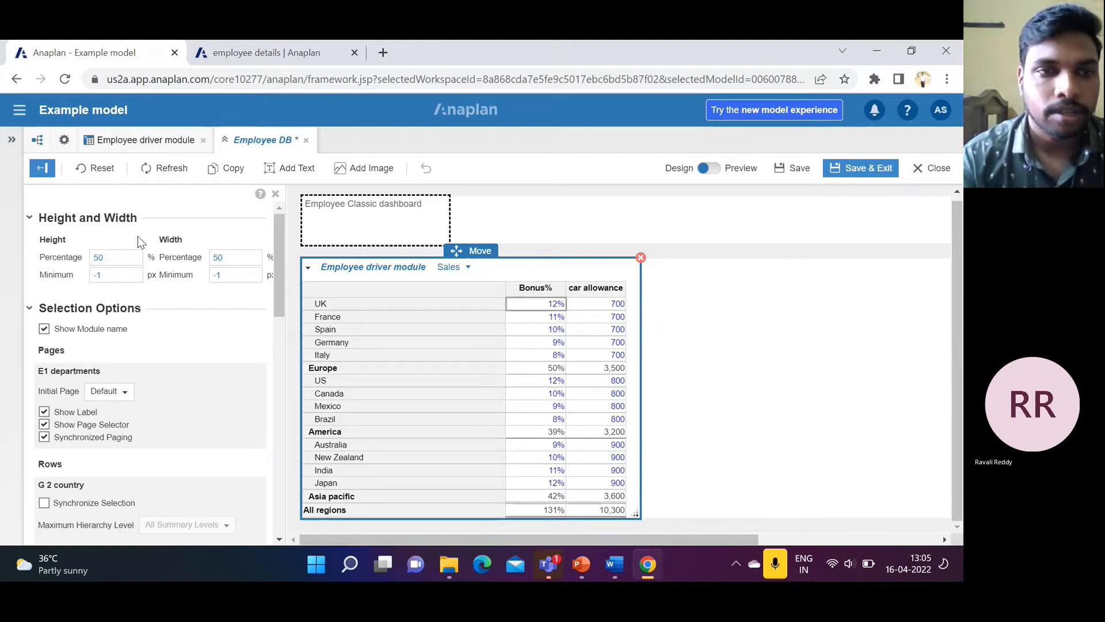
Step: Review the published grid's page, row and column selection options, then save the dashboard and leave edit mode
scroll(171, 348, down, 2)
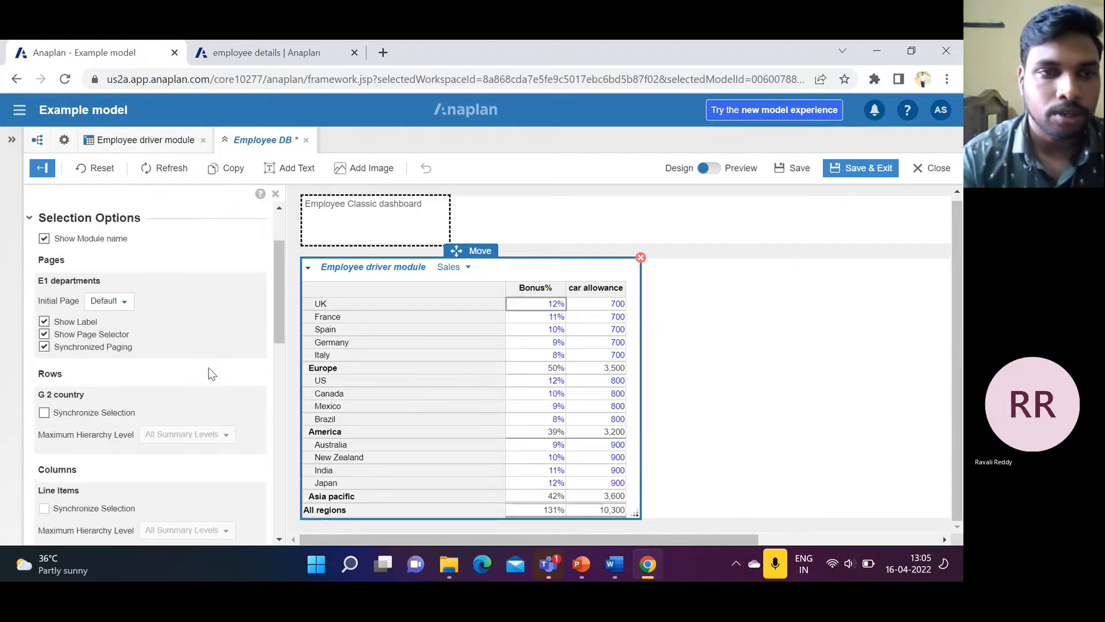
scroll(166, 365, down, 2)
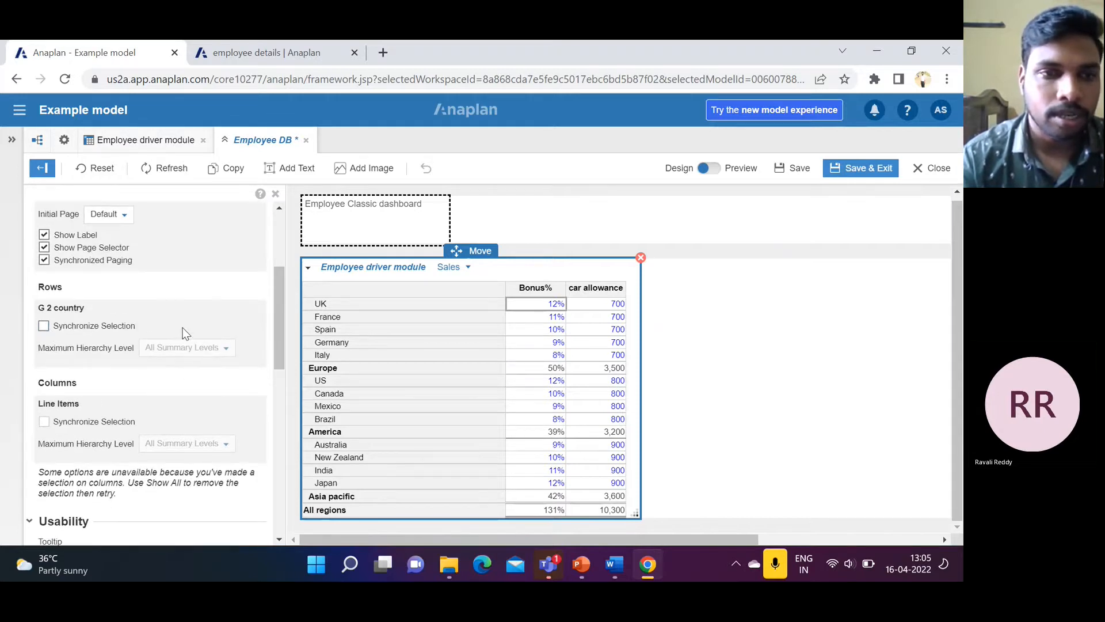
scroll(184, 332, down, 1)
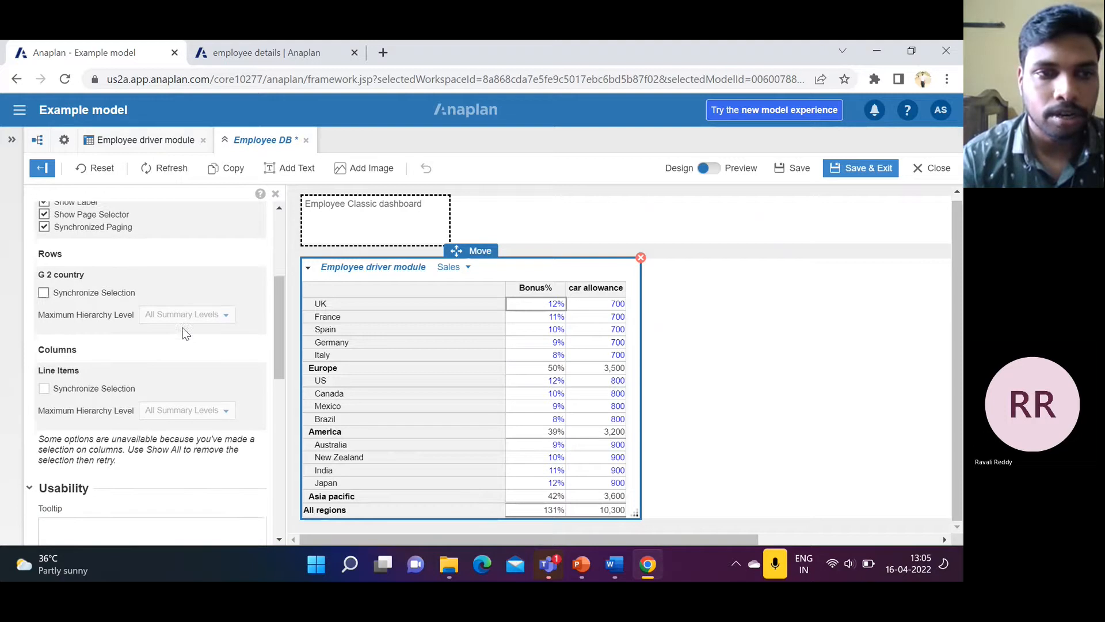
scroll(150, 342, up, 2)
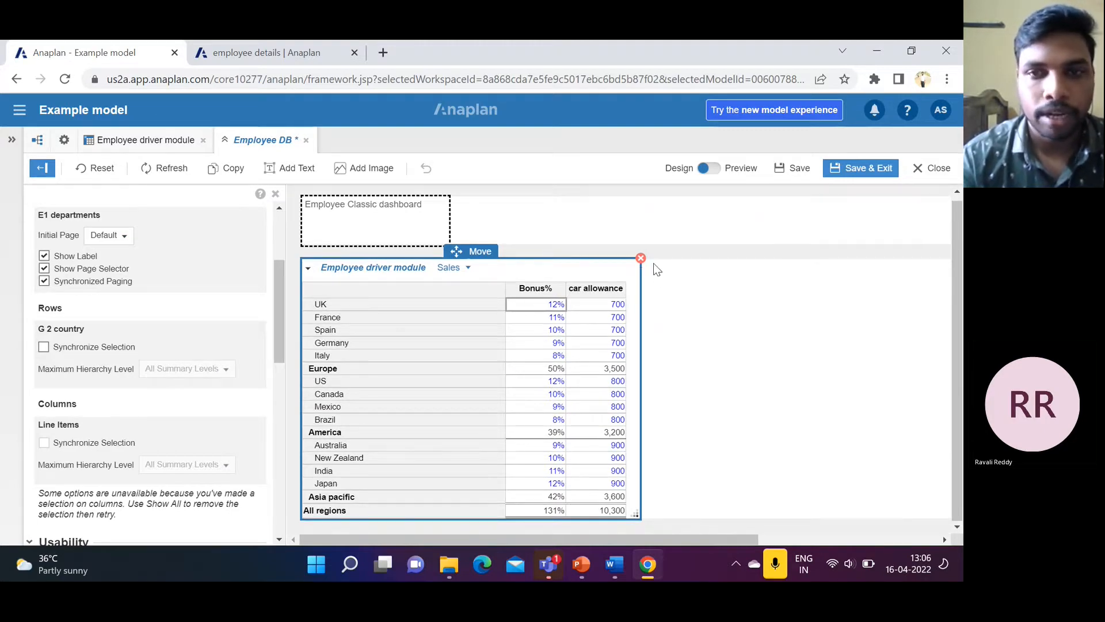
click(871, 173)
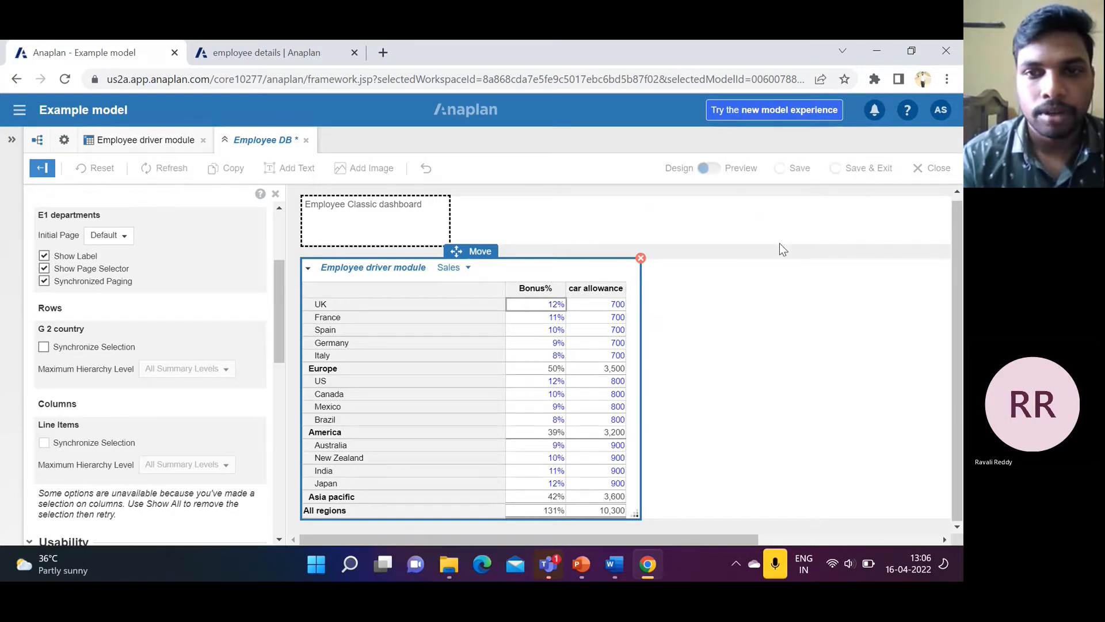
Step: Select the Bonus% and car allowance columns of the published grid in turn
click(259, 321)
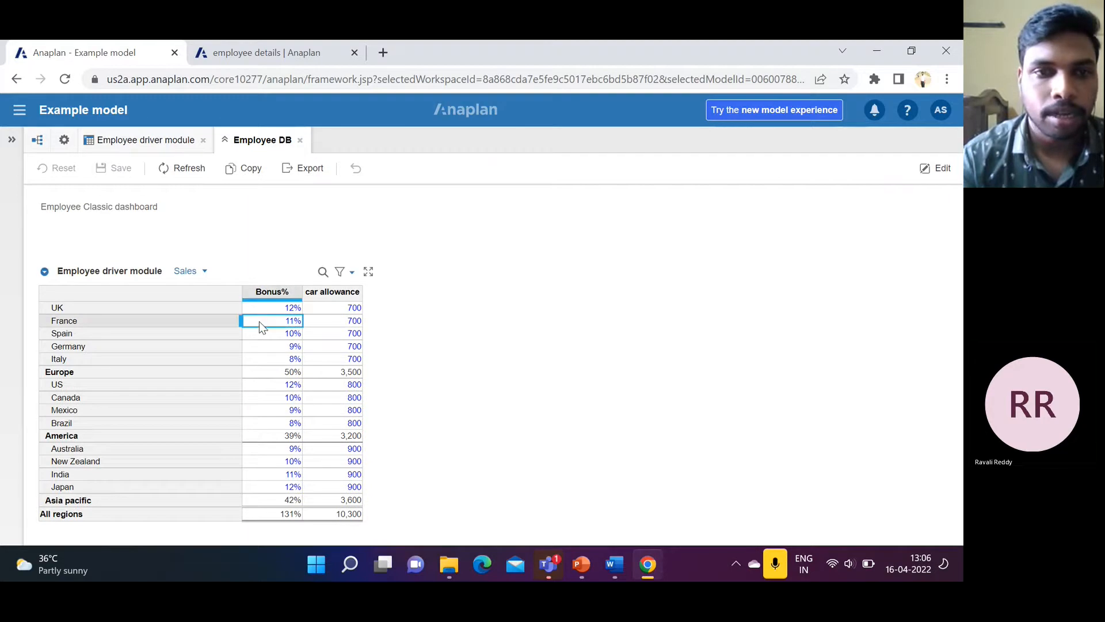
click(282, 292)
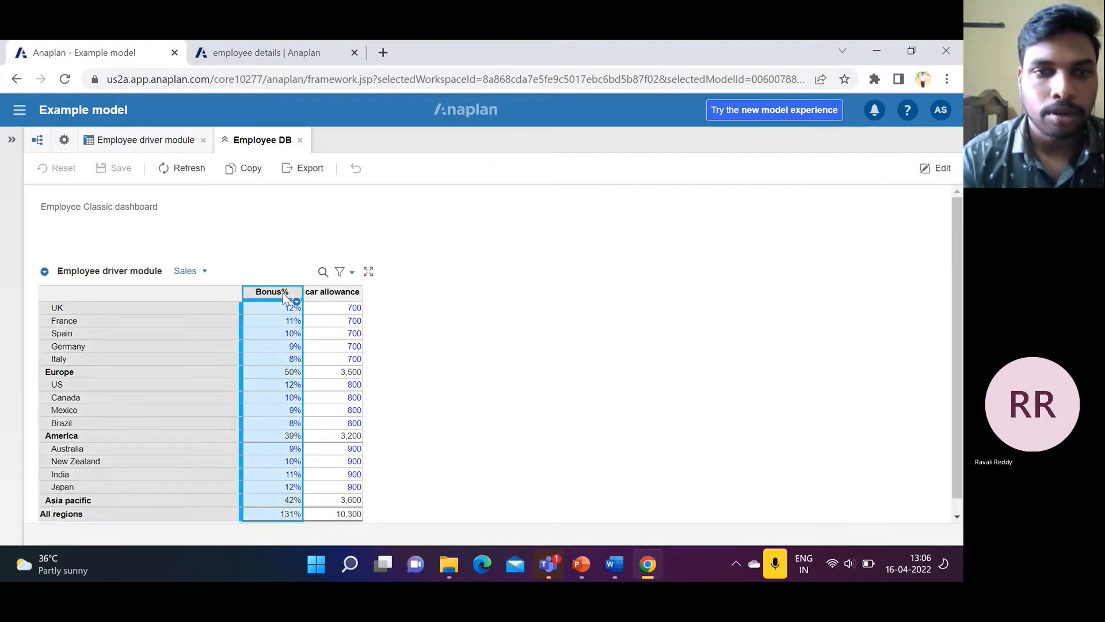
shift+click(334, 298)
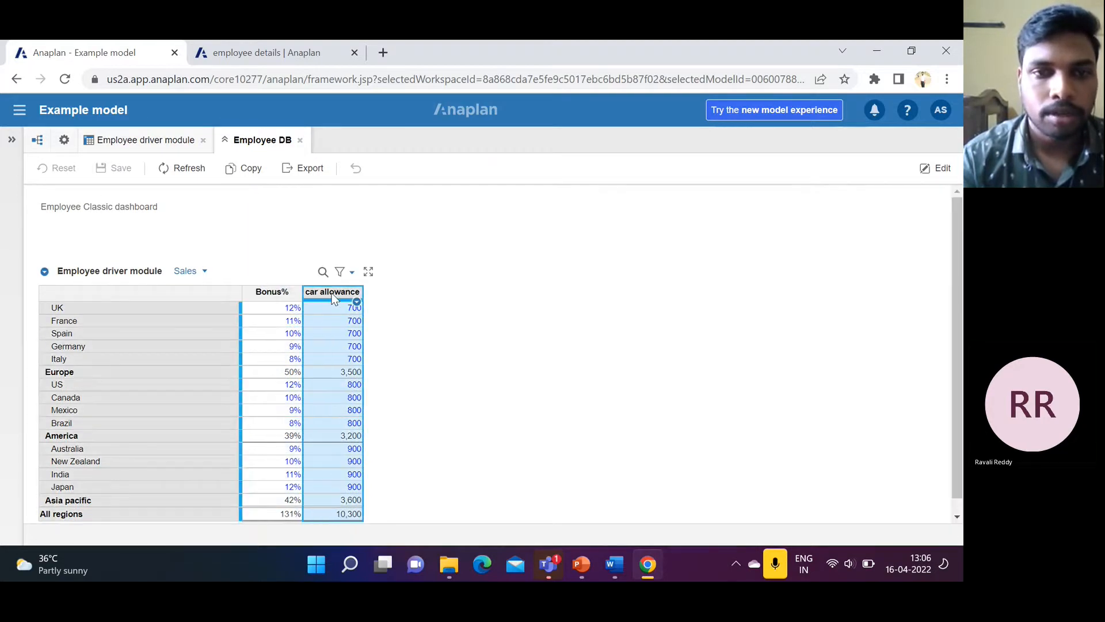
click(288, 292)
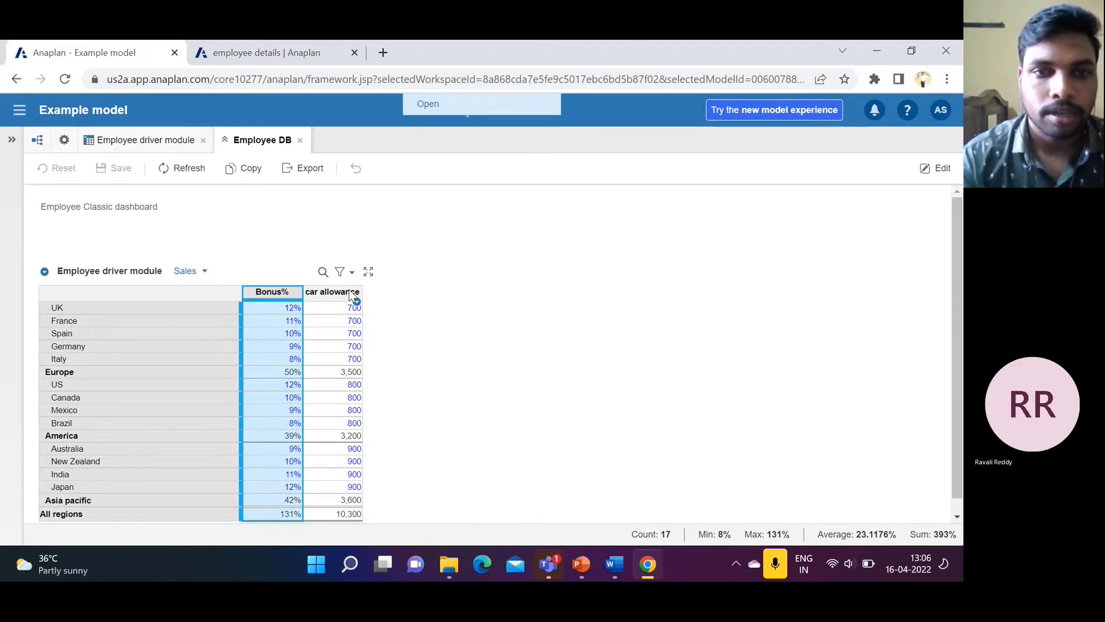
Step: Reopen the Employee DB dashboard for editing and look through the Employee driver module's selection options
click(937, 170)
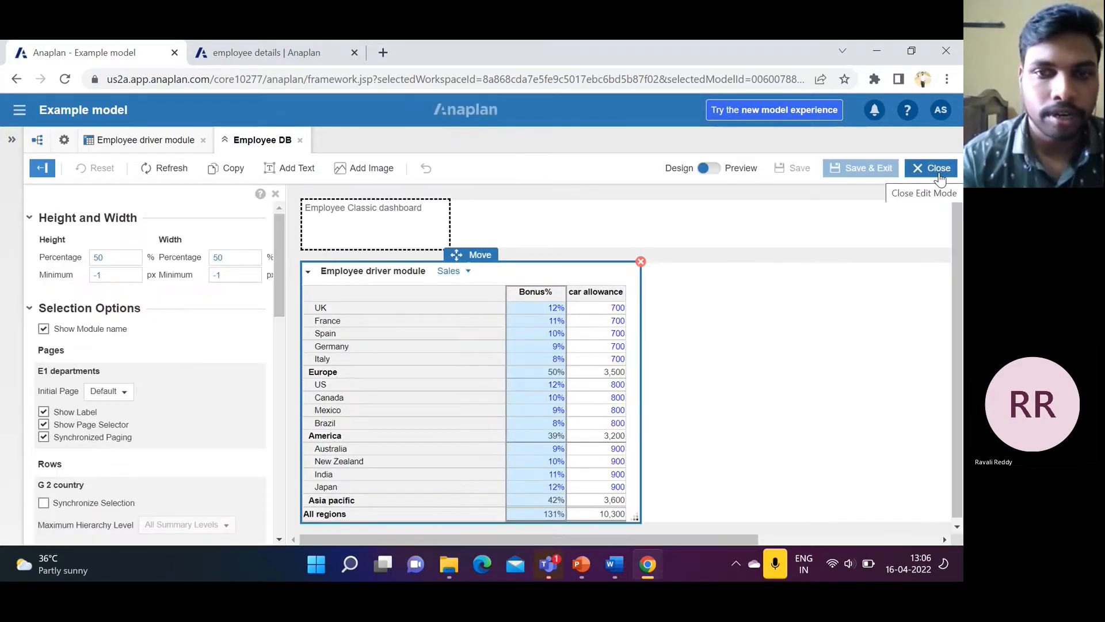
scroll(183, 374, down, 2)
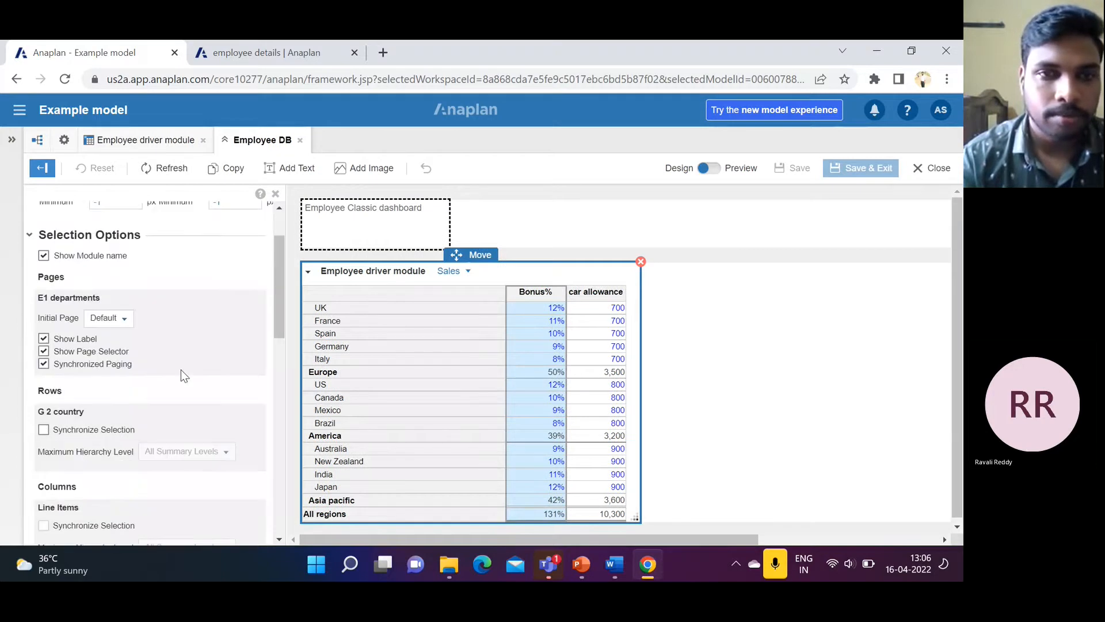
scroll(183, 375, down, 1)
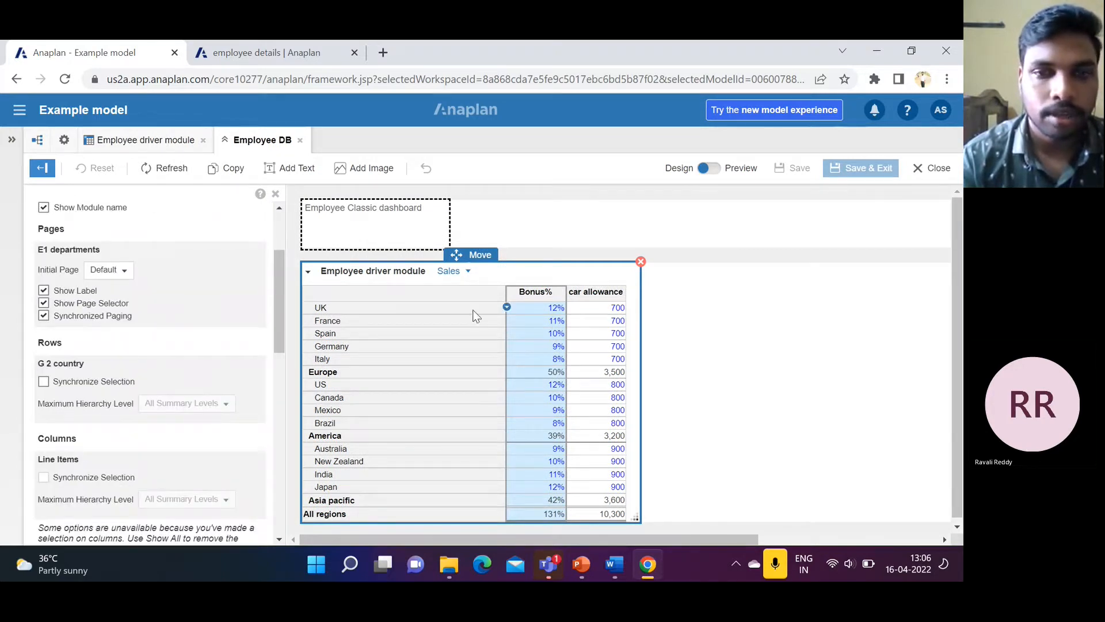
Step: Switch to the Anaplan presentation in PowerPoint and show slide 18, "Classic dashboard"
mouse_move(581, 564)
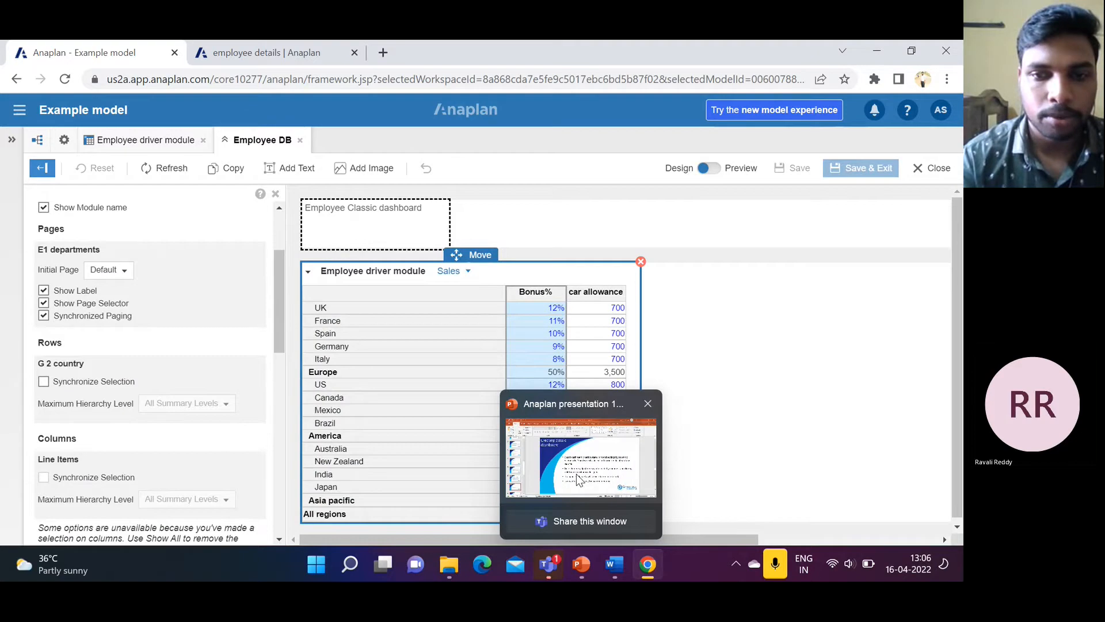
click(577, 479)
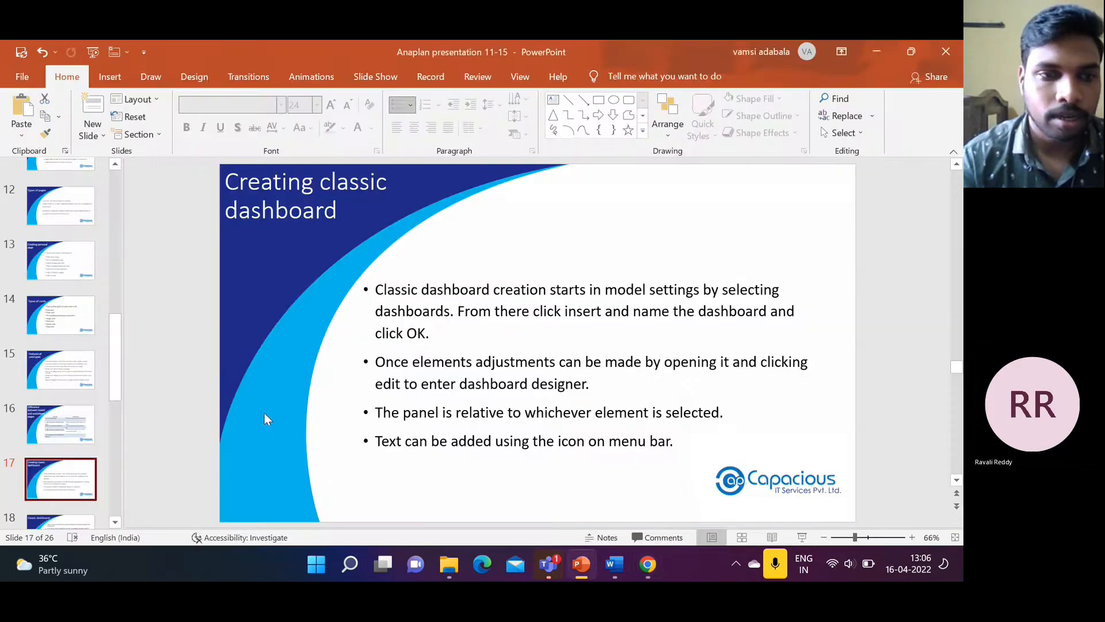
click(63, 453)
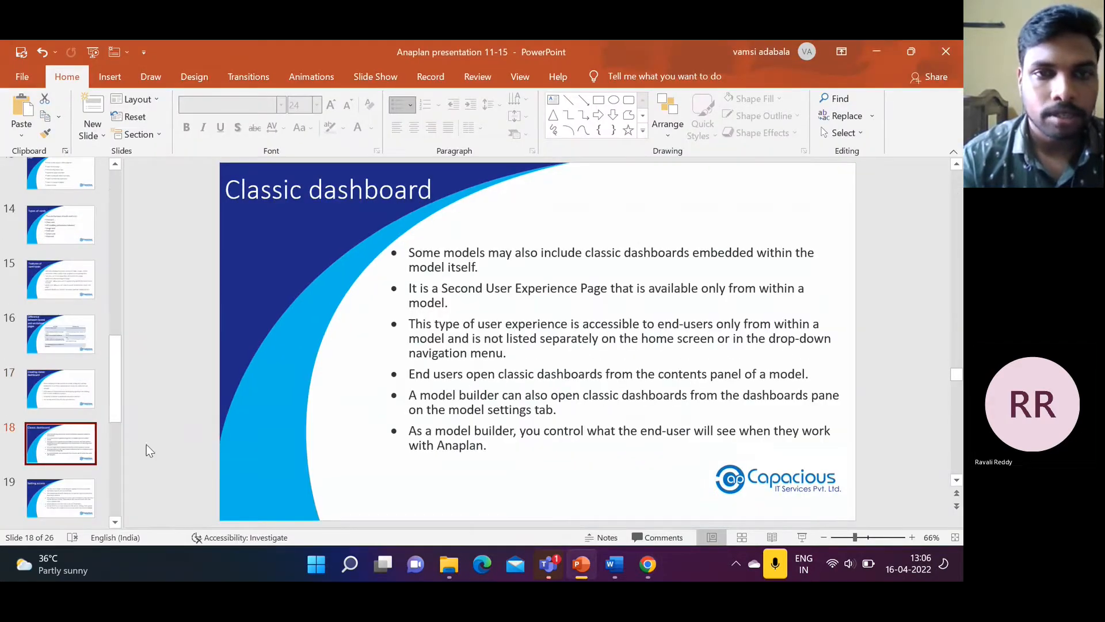
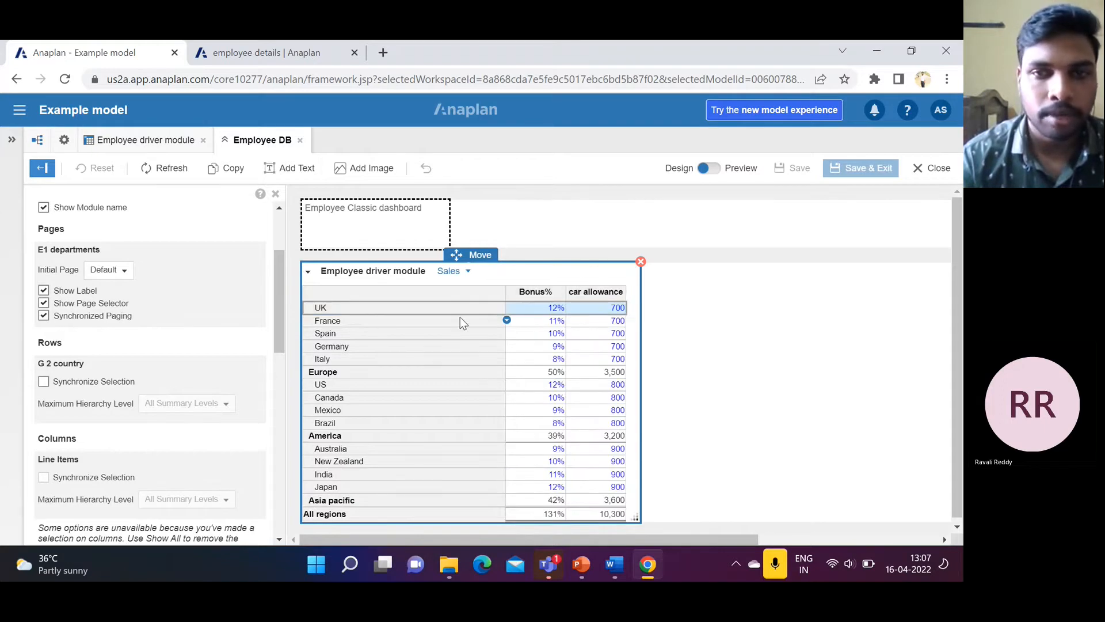
Step: Leave the dashboard's edit mode and examine the actions available for the Bonus% column, dismissing them without choosing any
click(931, 170)
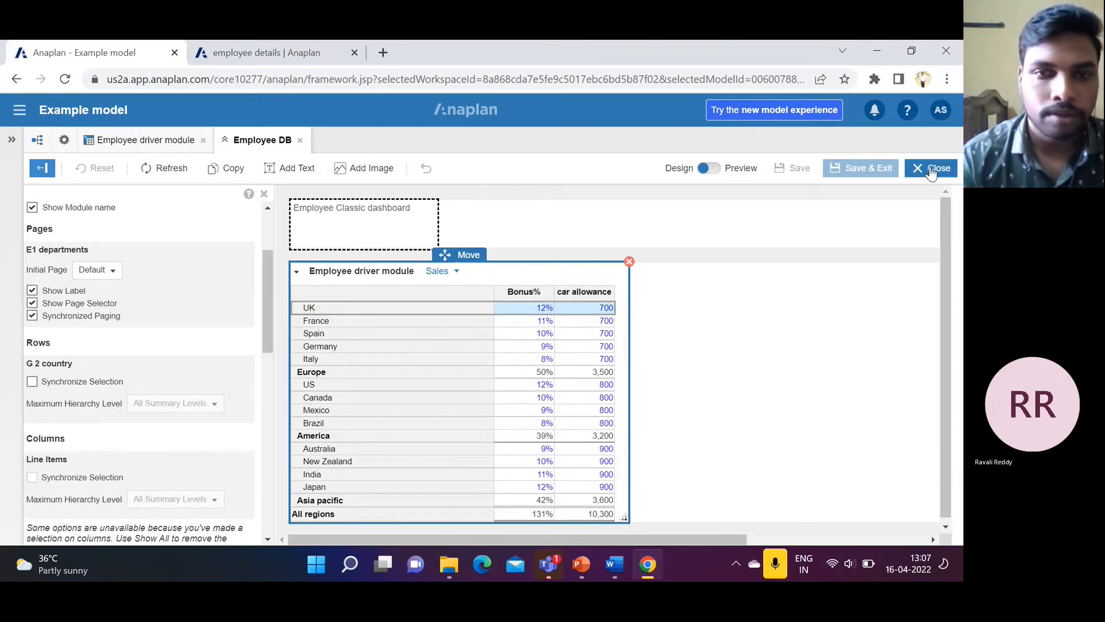
click(270, 320)
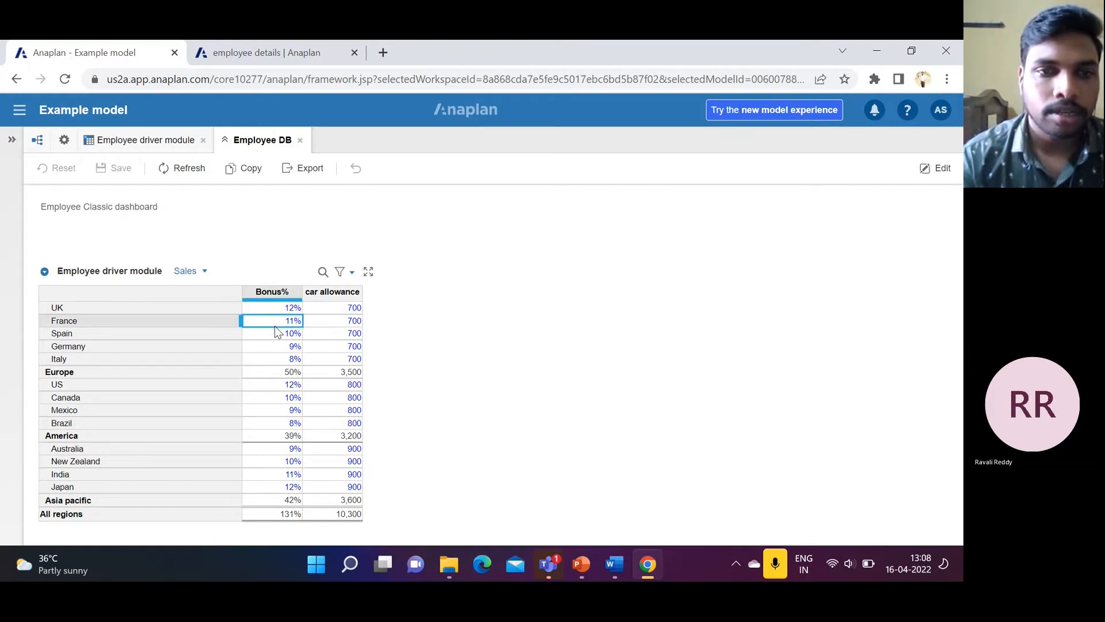
click(252, 311)
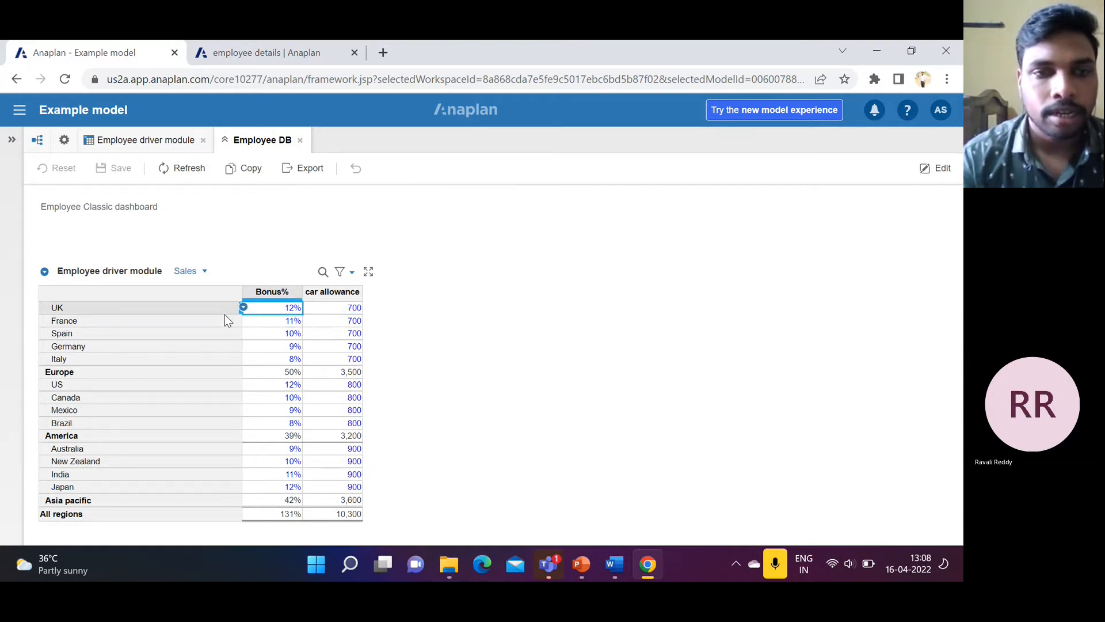
click(278, 294)
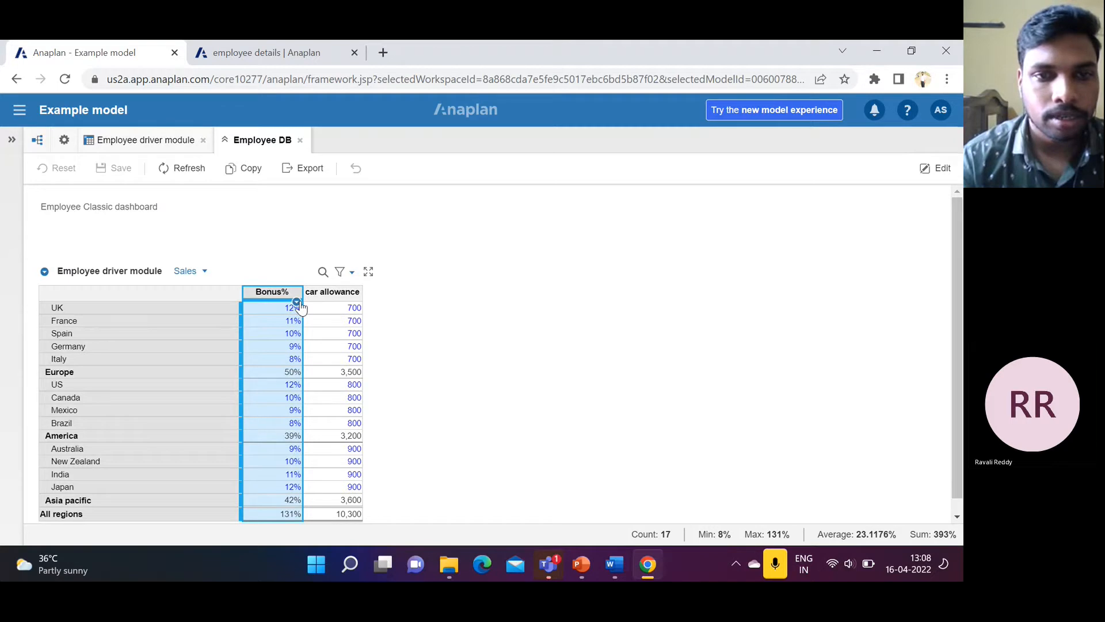
click(296, 303)
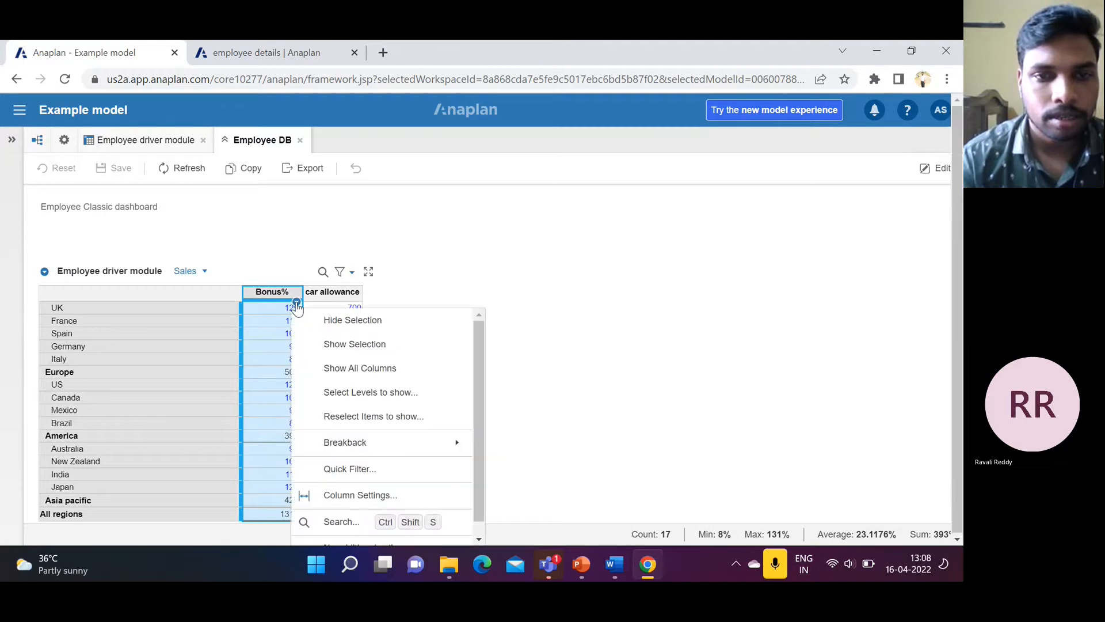
scroll(382, 407, down, 1)
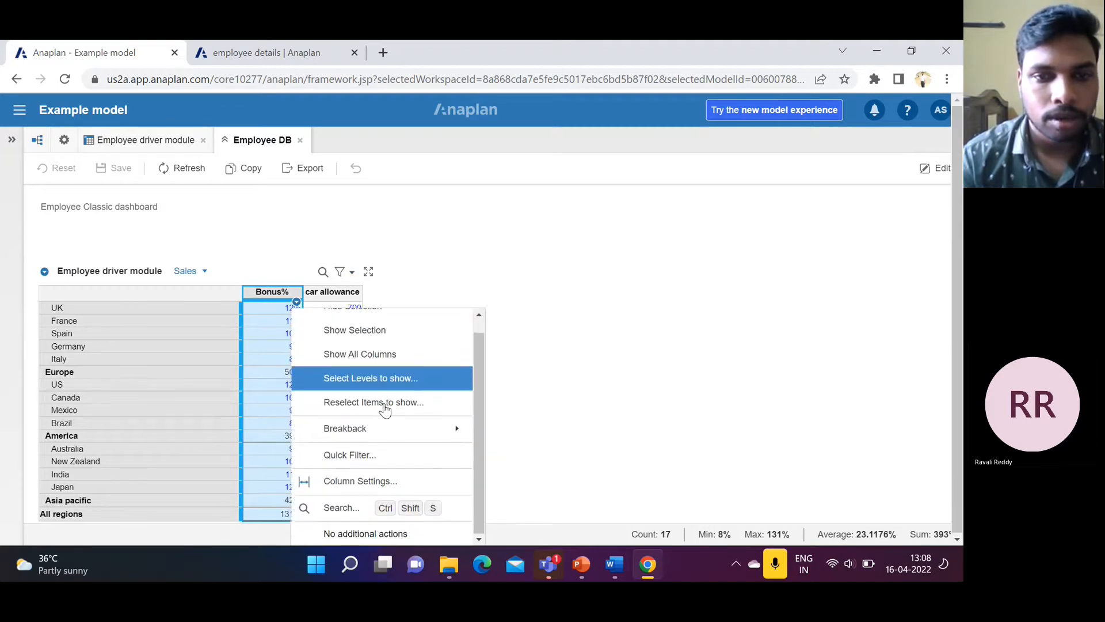
scroll(386, 404, up, 1)
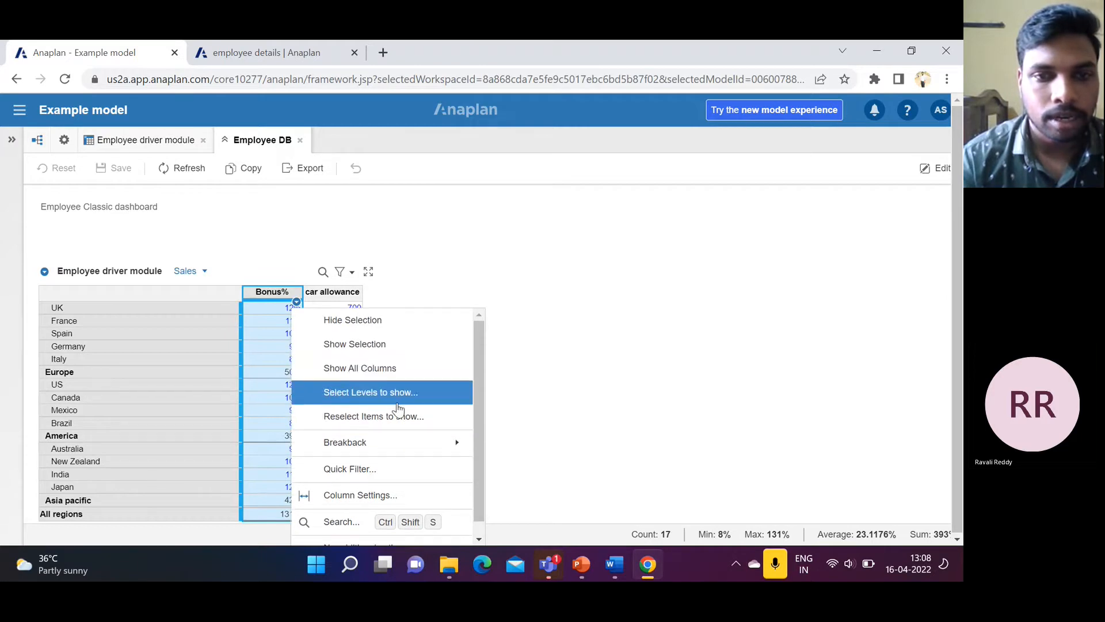
click(559, 375)
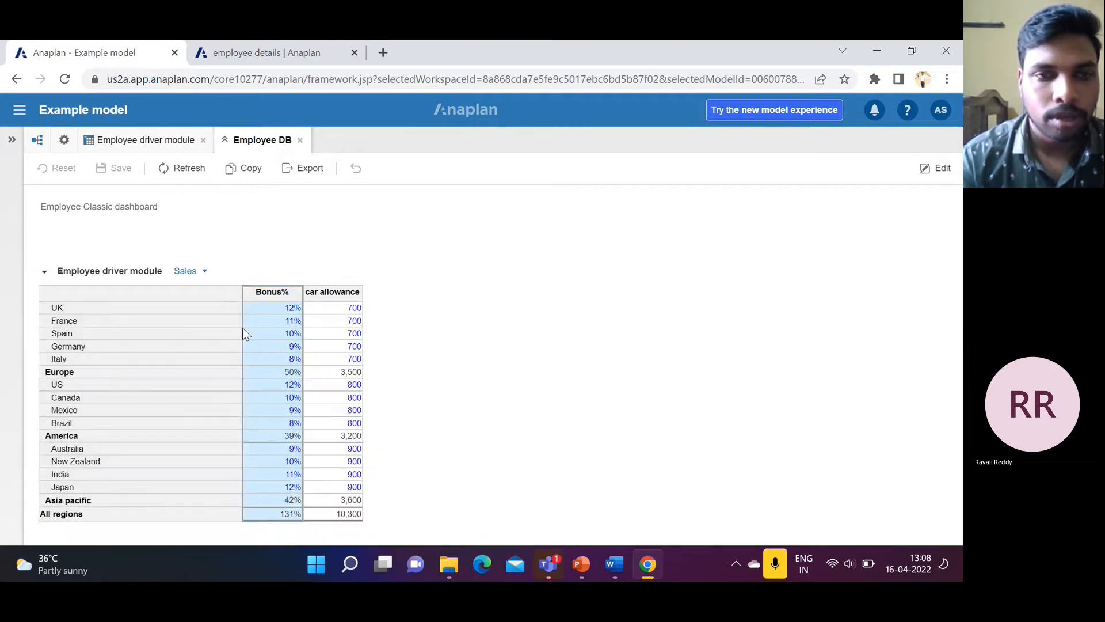
Step: Inspect the hierarchy levels that can be shown for the G 2 country rows, starting from the UK row, and cancel without changes
click(172, 312)
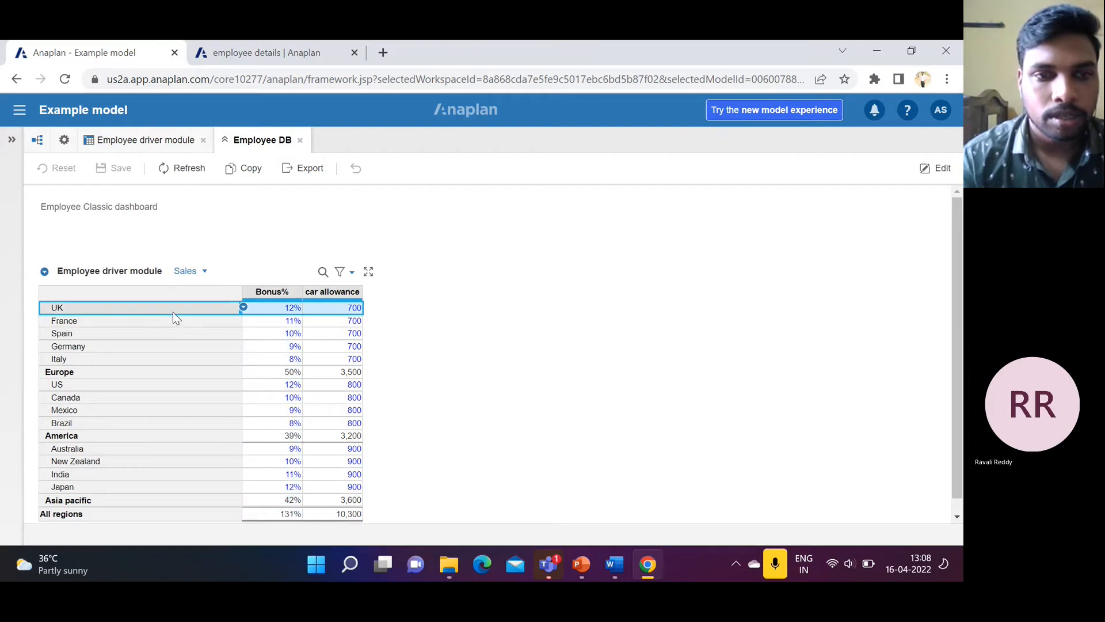
click(244, 308)
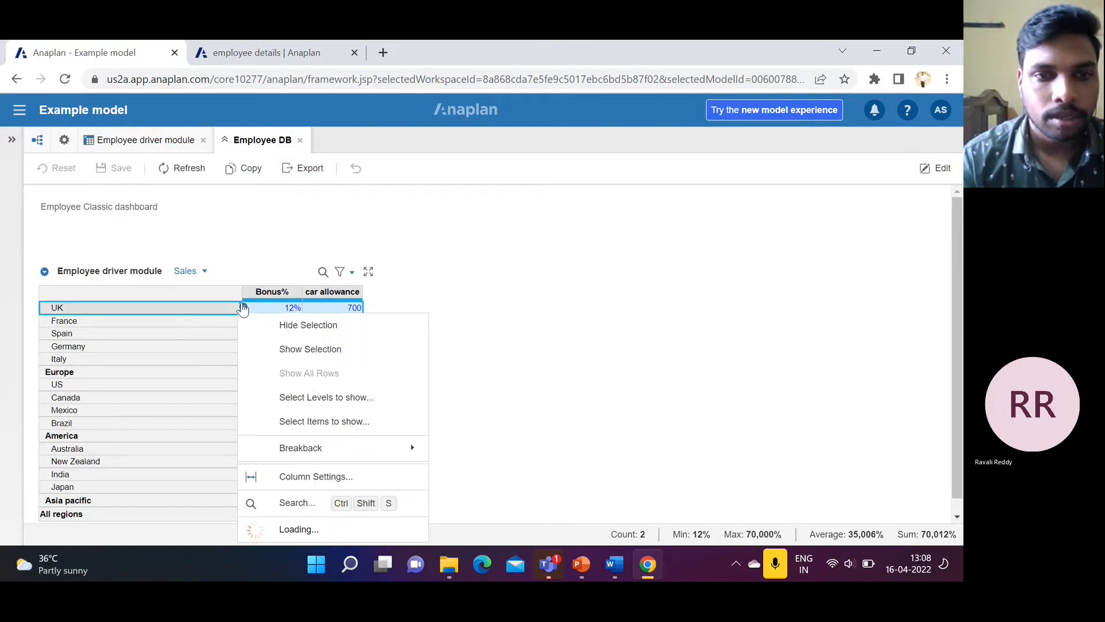
click(311, 405)
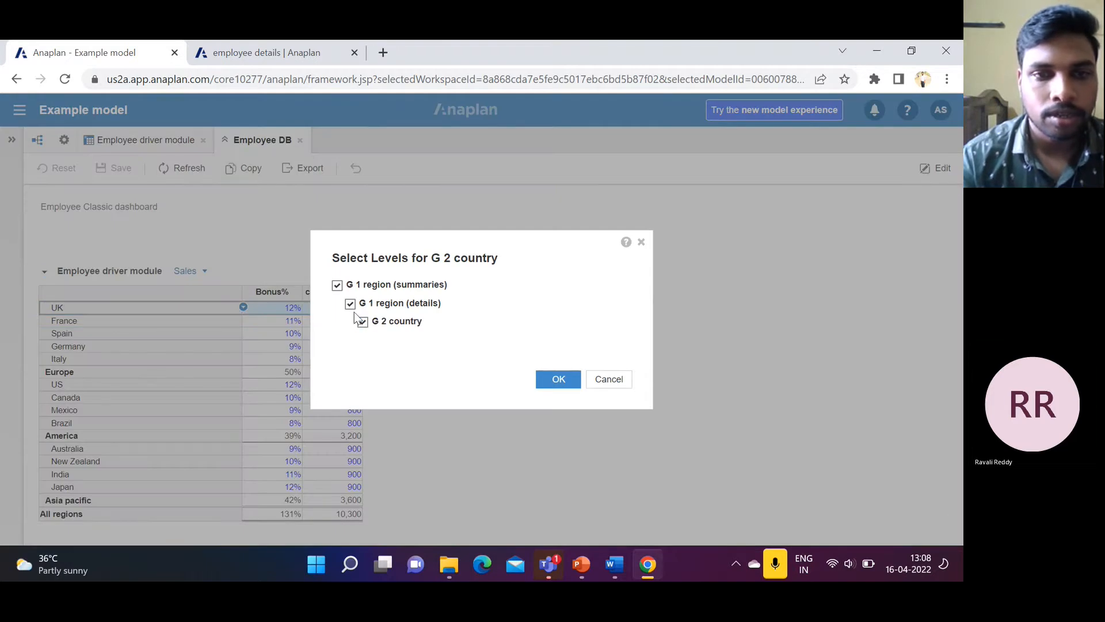
click(621, 381)
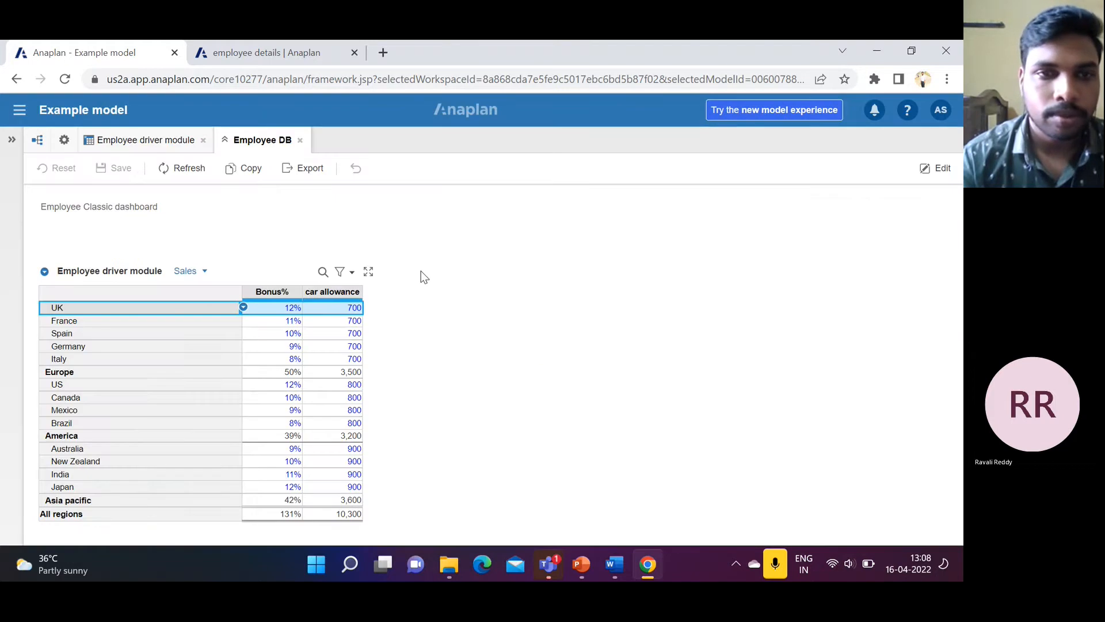
Step: Try to apply a quick filter to the selected UK row
click(349, 273)
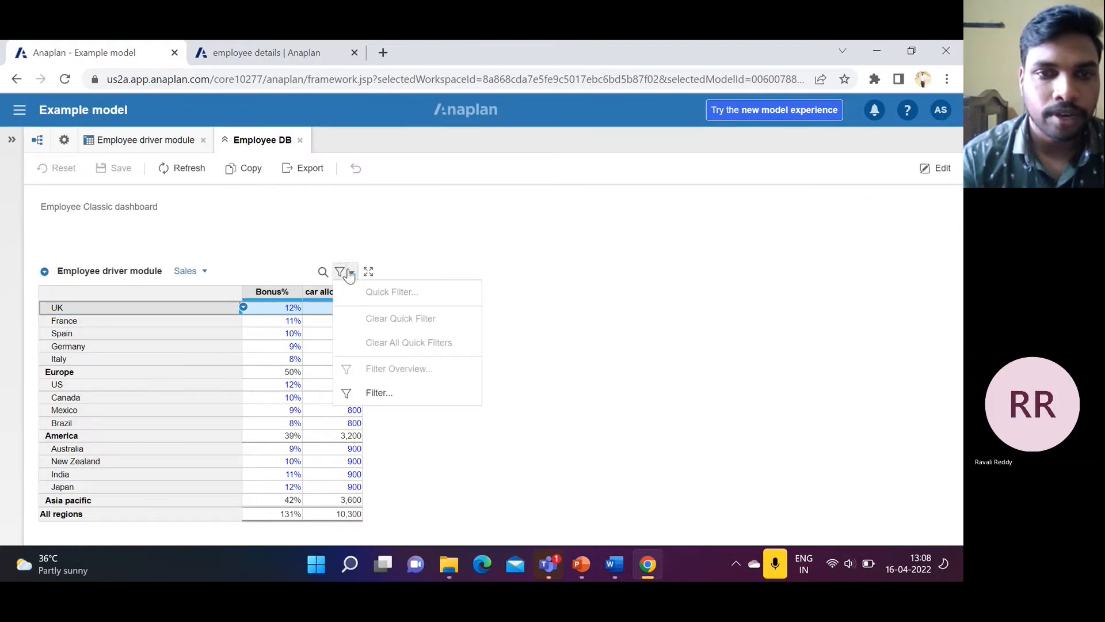
click(342, 274)
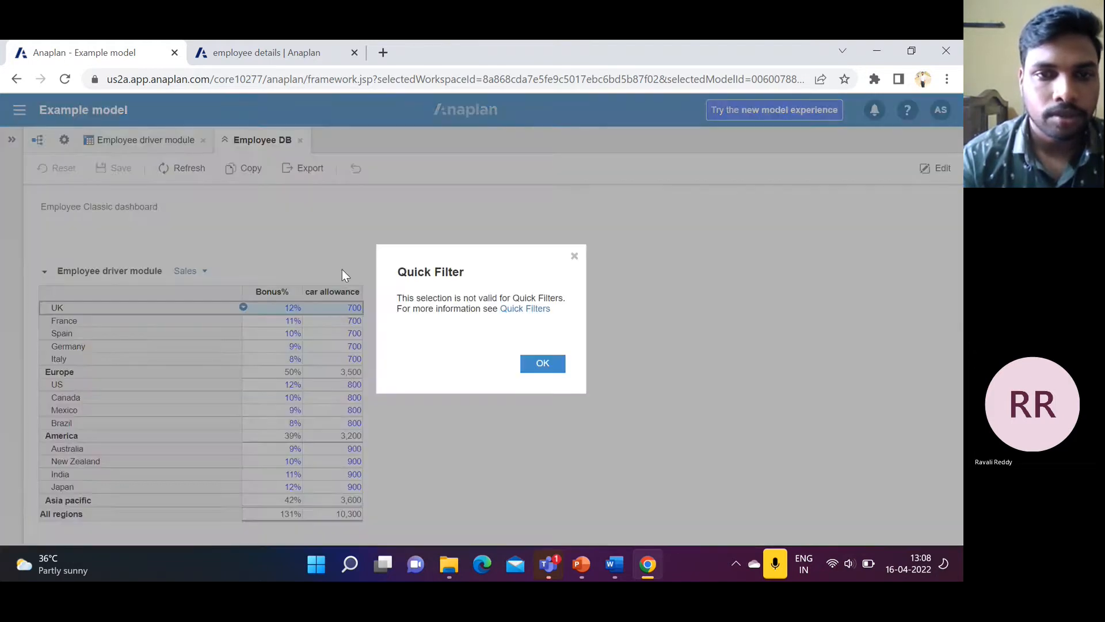
click(574, 257)
Step: Apply a quick filter to the Bonus% column showing items greater than 40
click(272, 295)
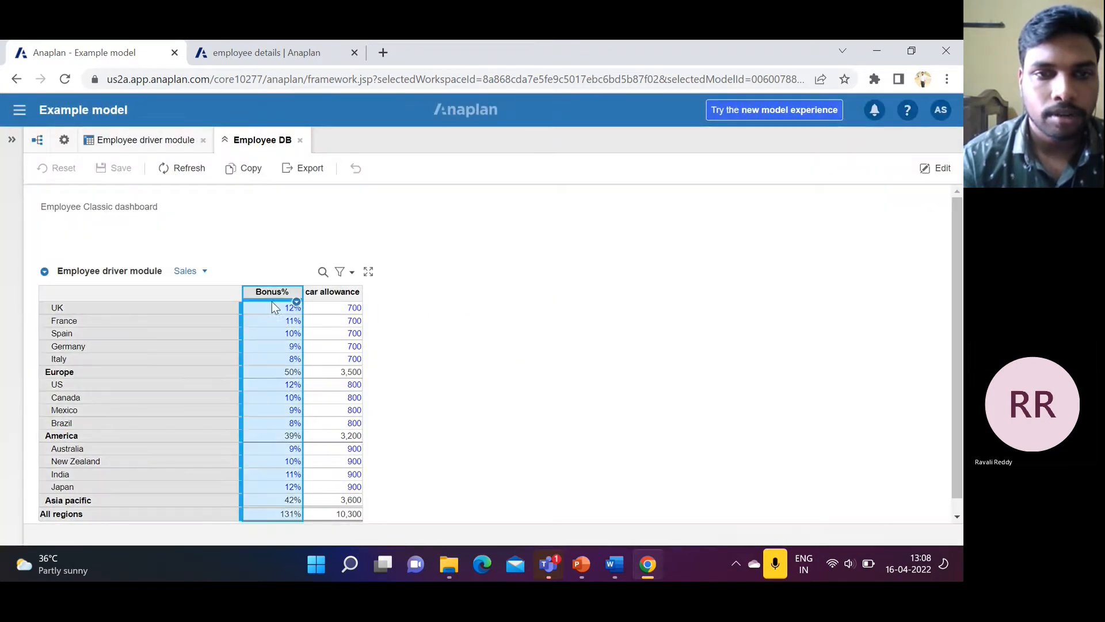
click(350, 273)
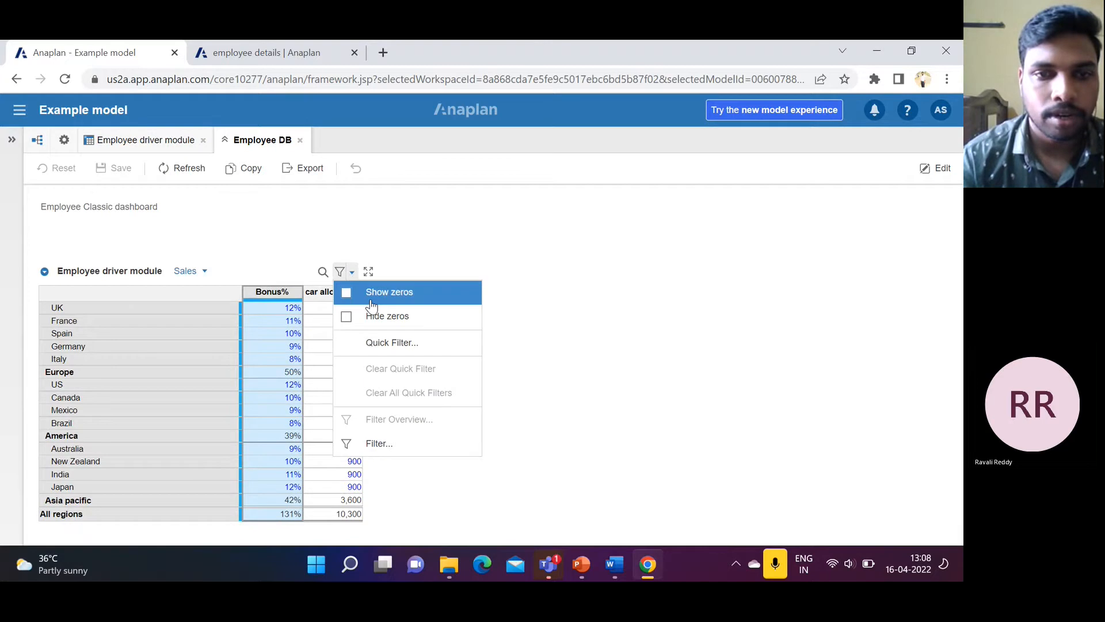
click(395, 343)
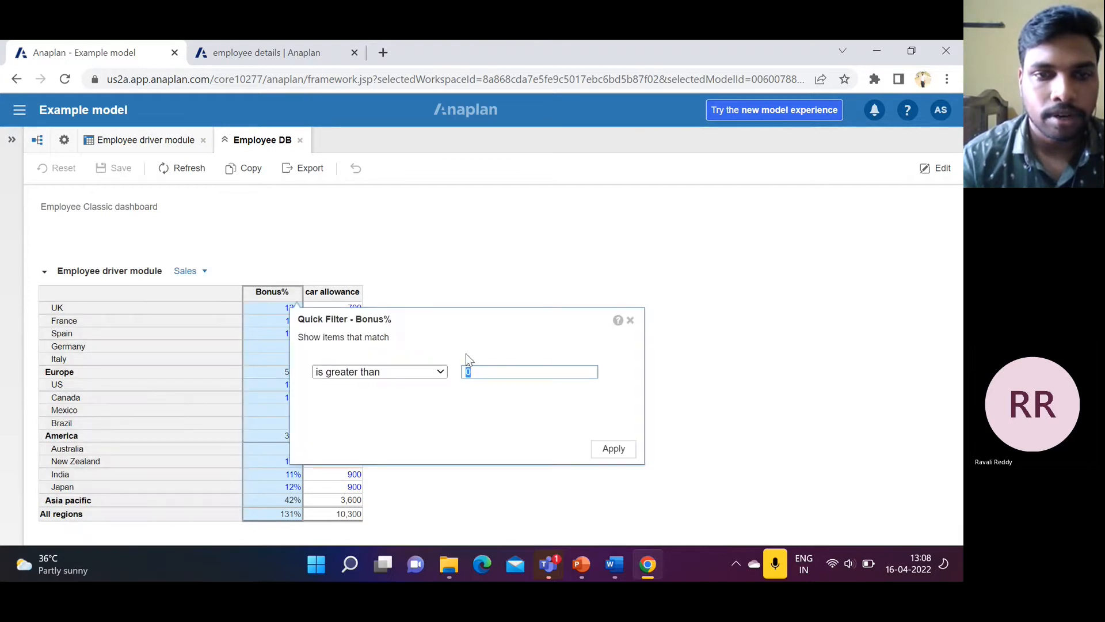
click(501, 373)
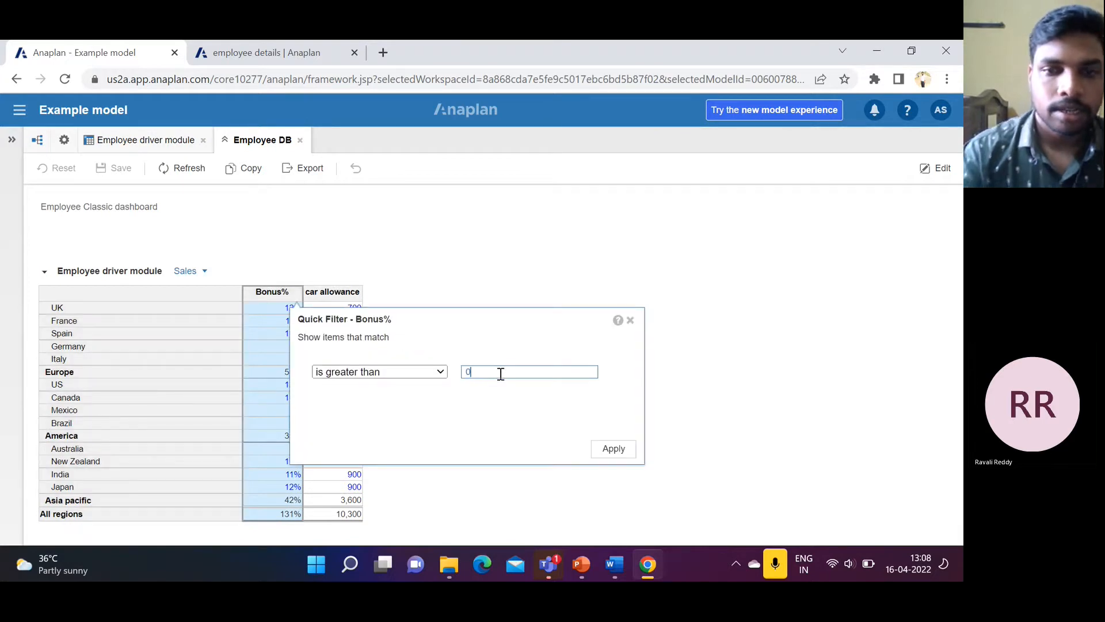
key(BackSpace)
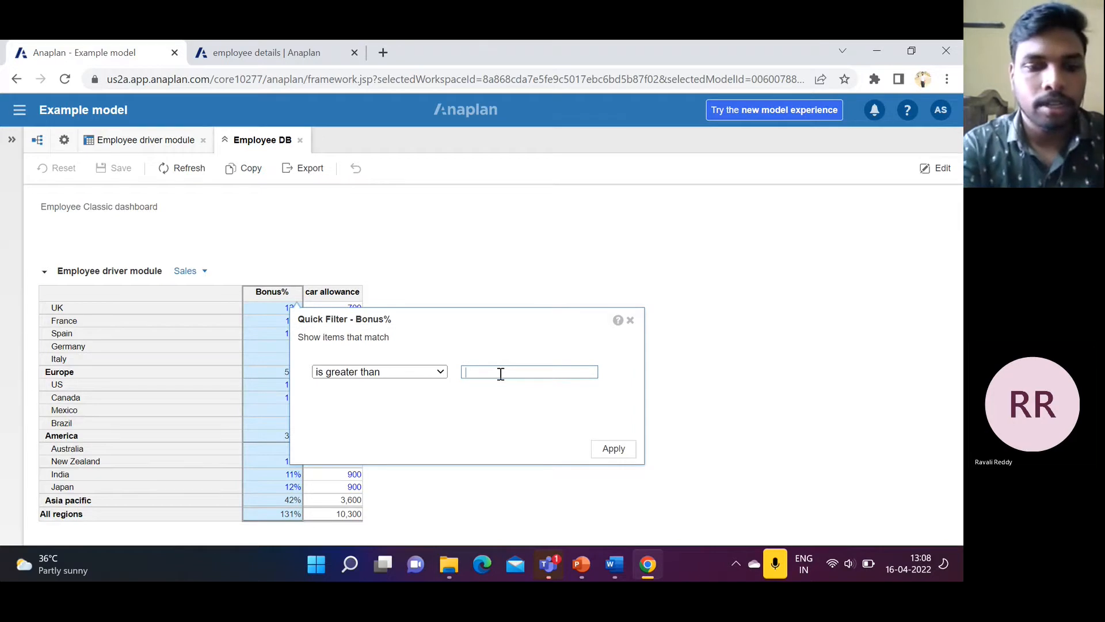
text(40)
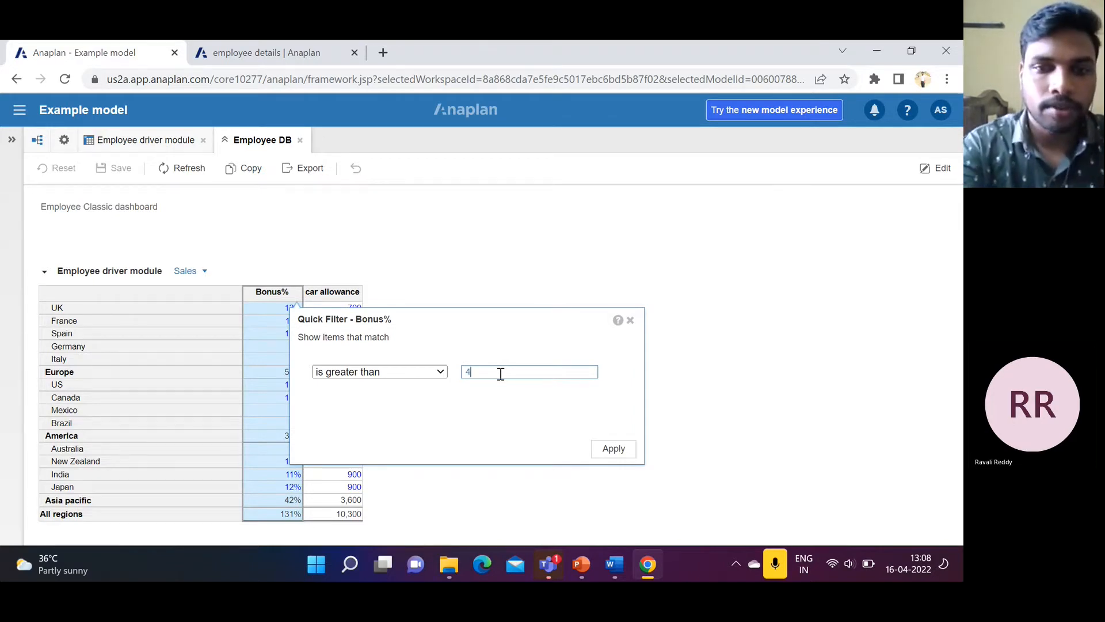
click(612, 454)
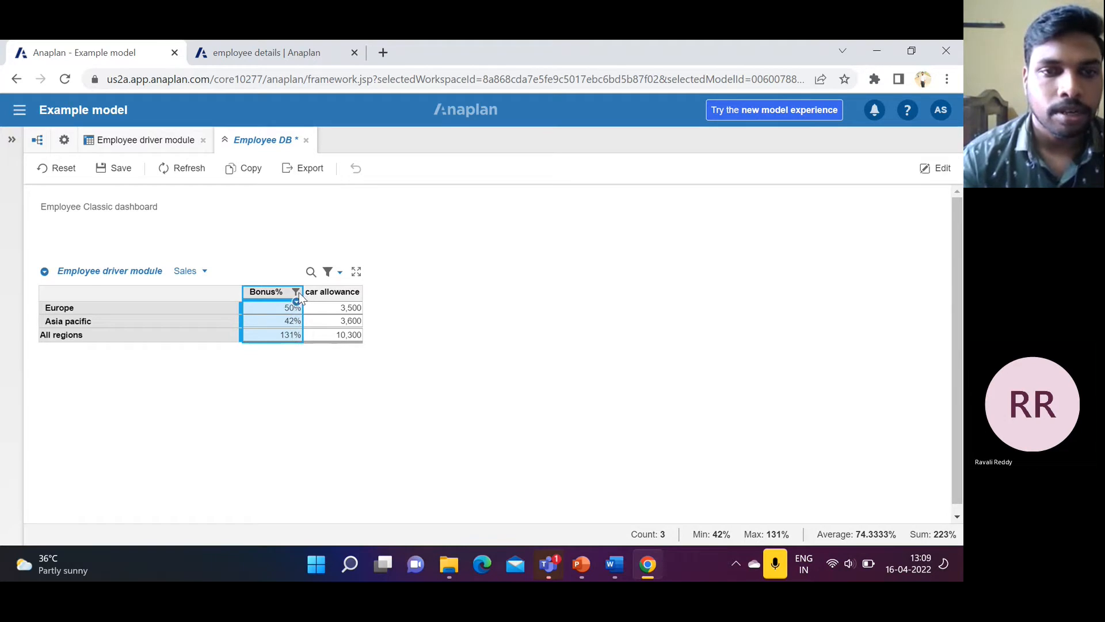
Step: Clear the quick filter from the Bonus% column and dismiss its reopened filter settings without applying any
click(341, 275)
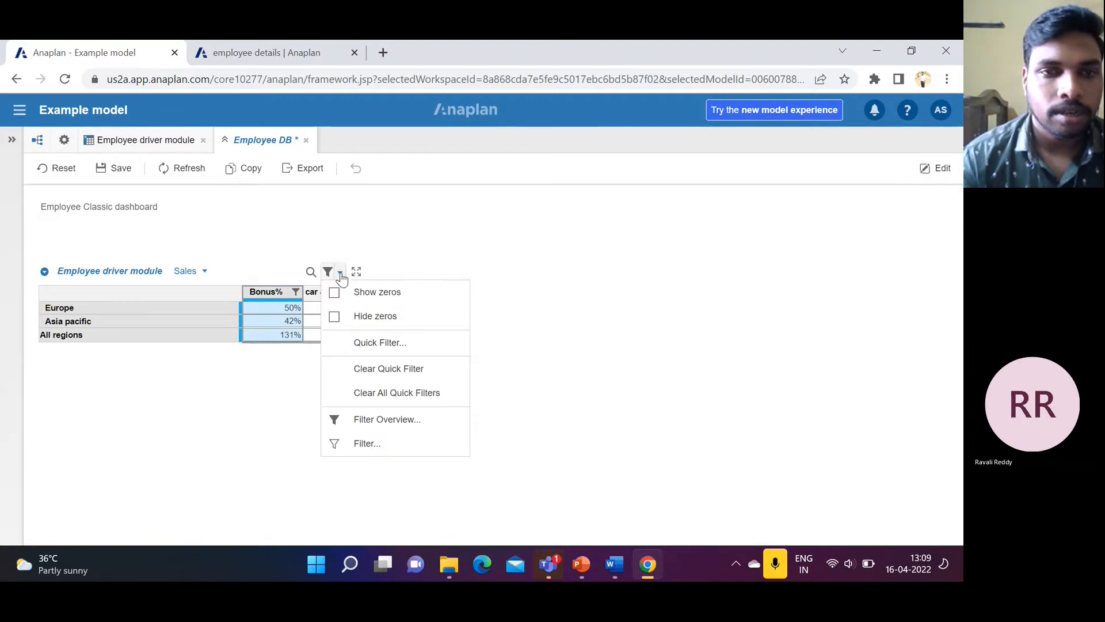
click(380, 369)
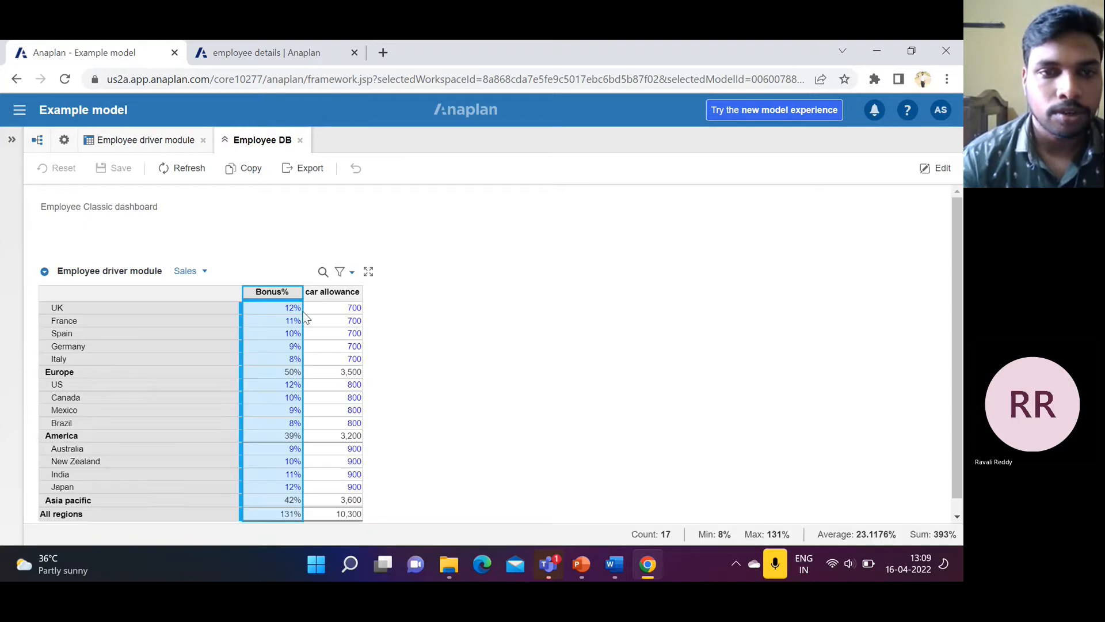
click(341, 273)
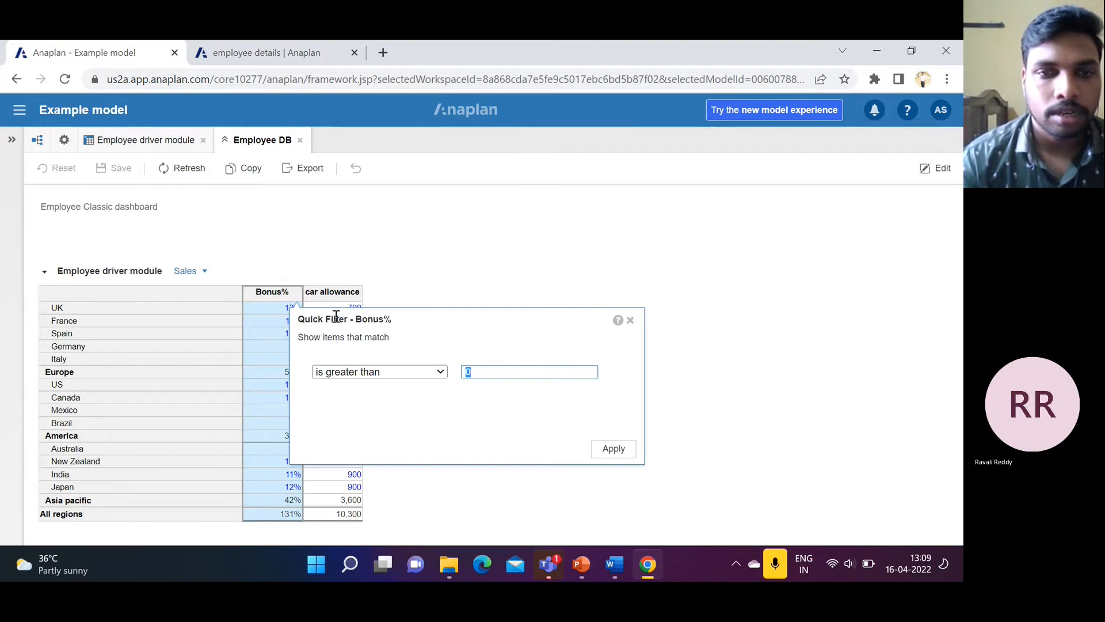
click(630, 321)
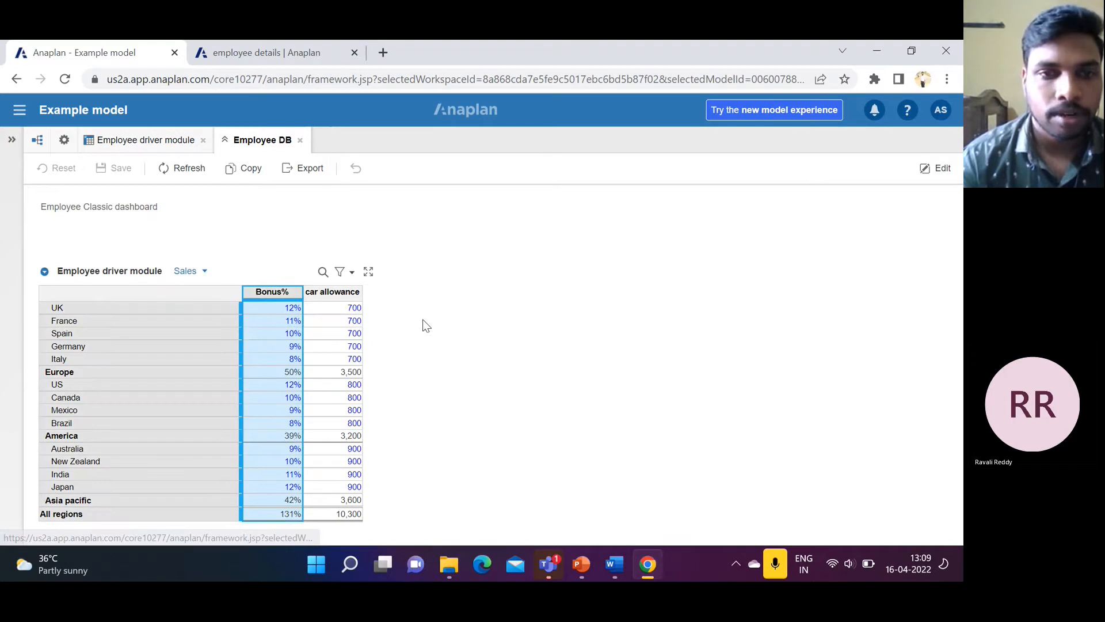
Step: Apply a quick filter to the car allowance column showing items greater than 800
click(344, 296)
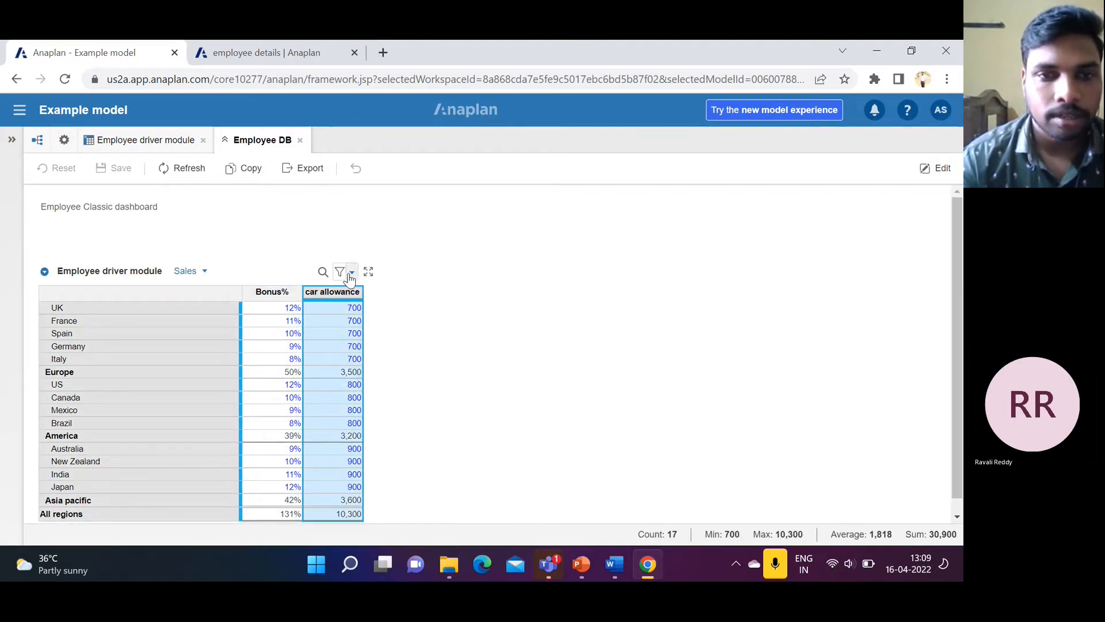
click(340, 272)
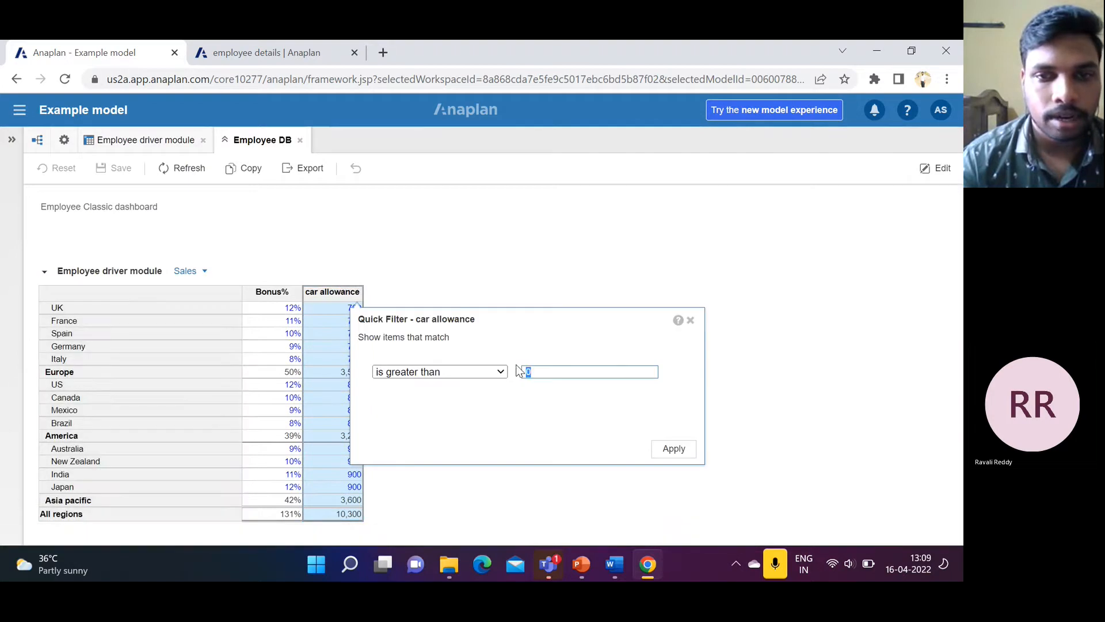
key(BackSpace)
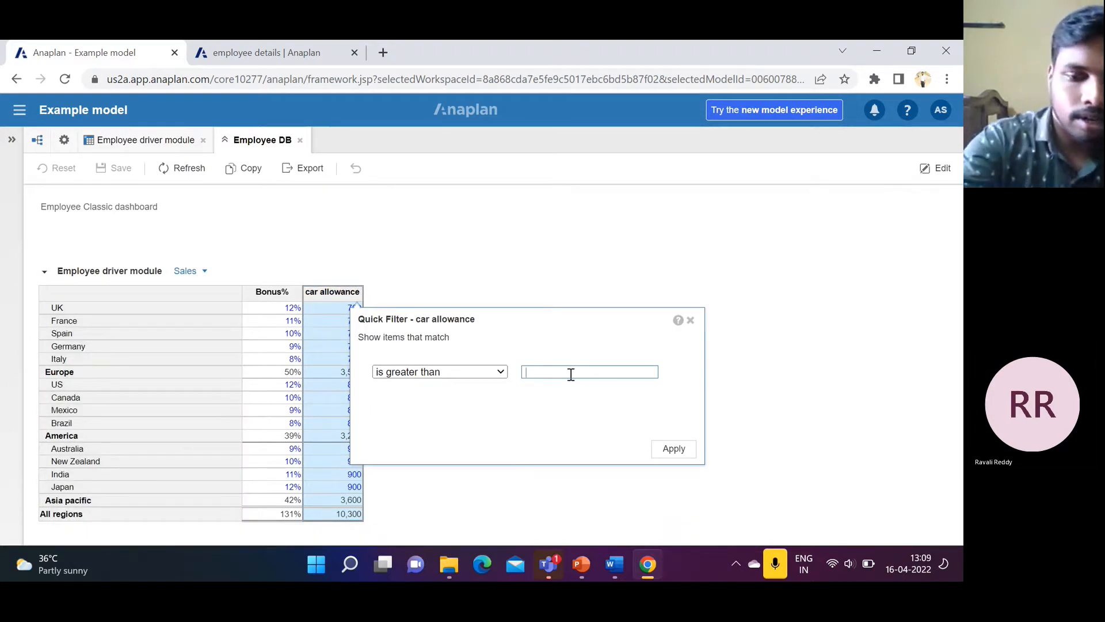
text(800)
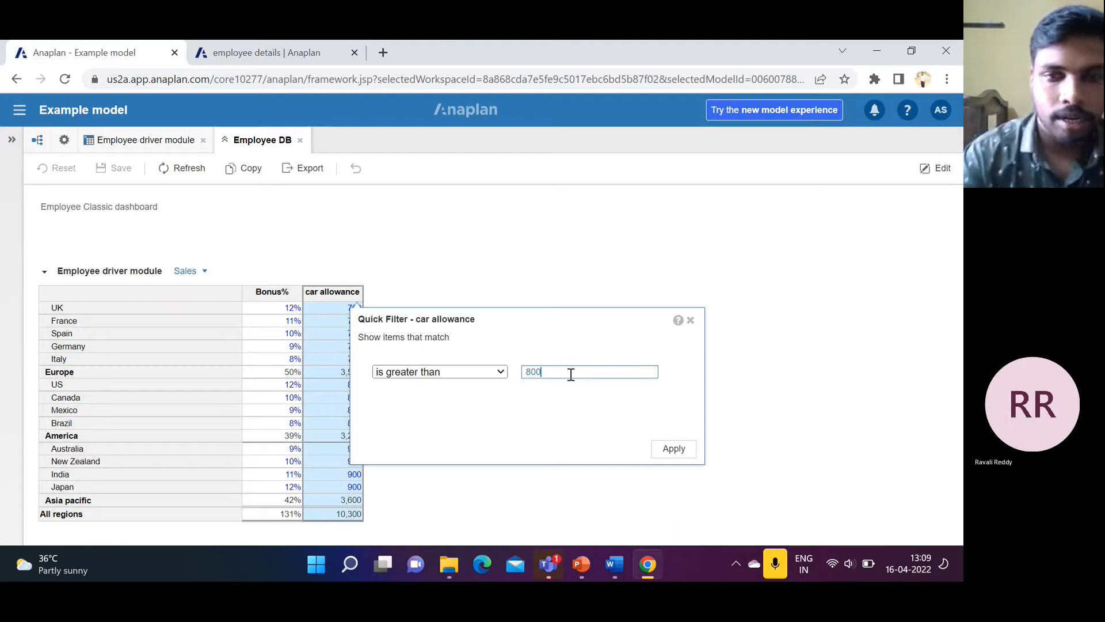
click(674, 448)
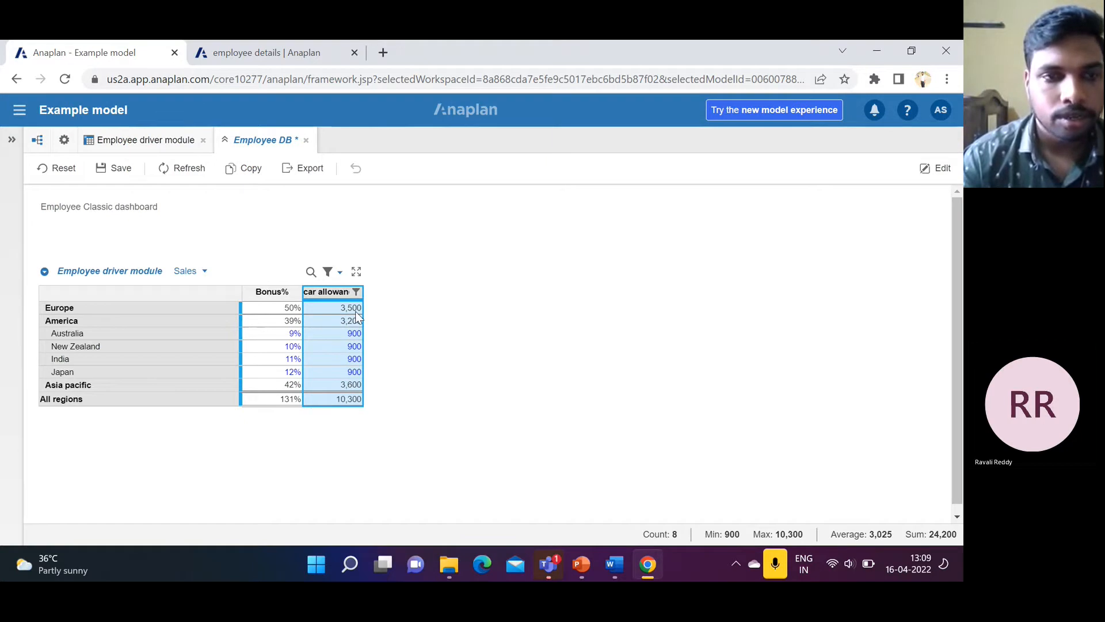
Step: Clear all quick filters from the Employee driver module grid
click(348, 313)
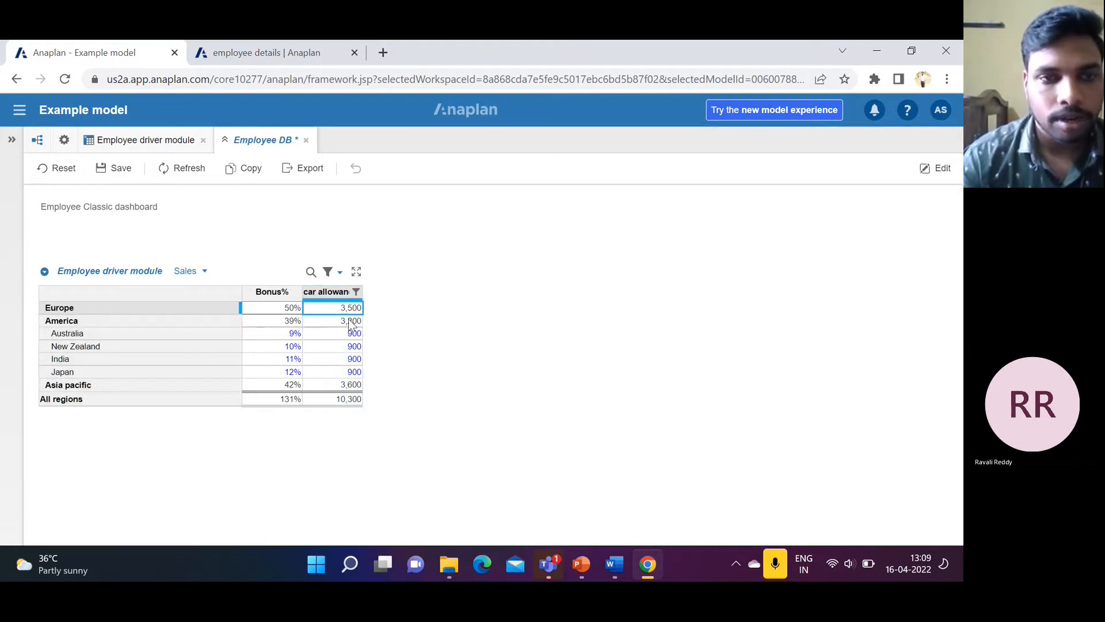
click(330, 335)
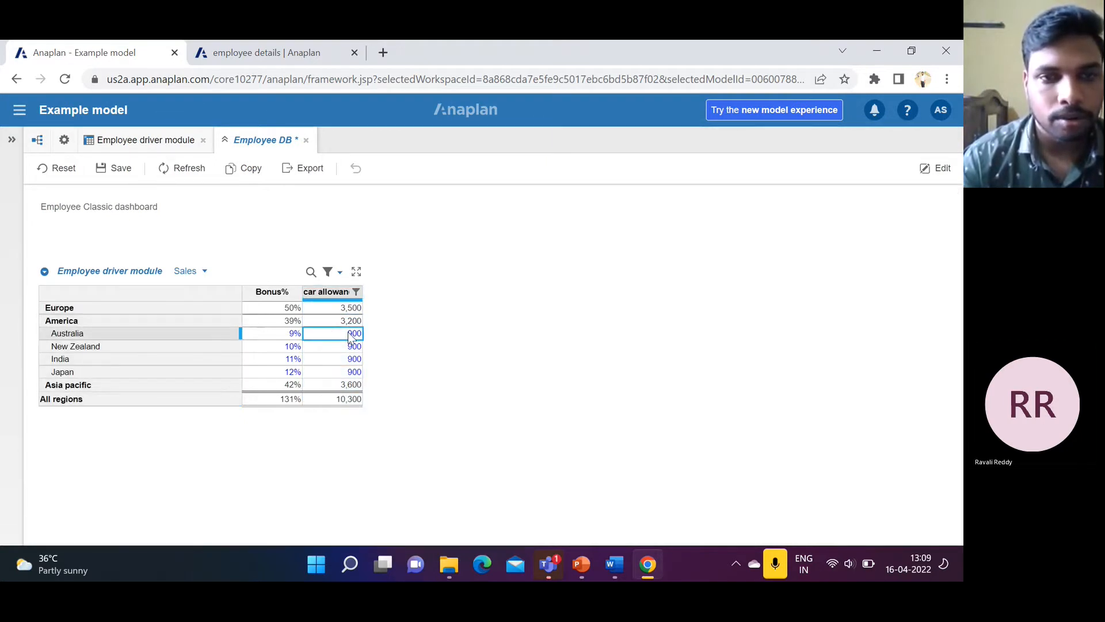
click(340, 273)
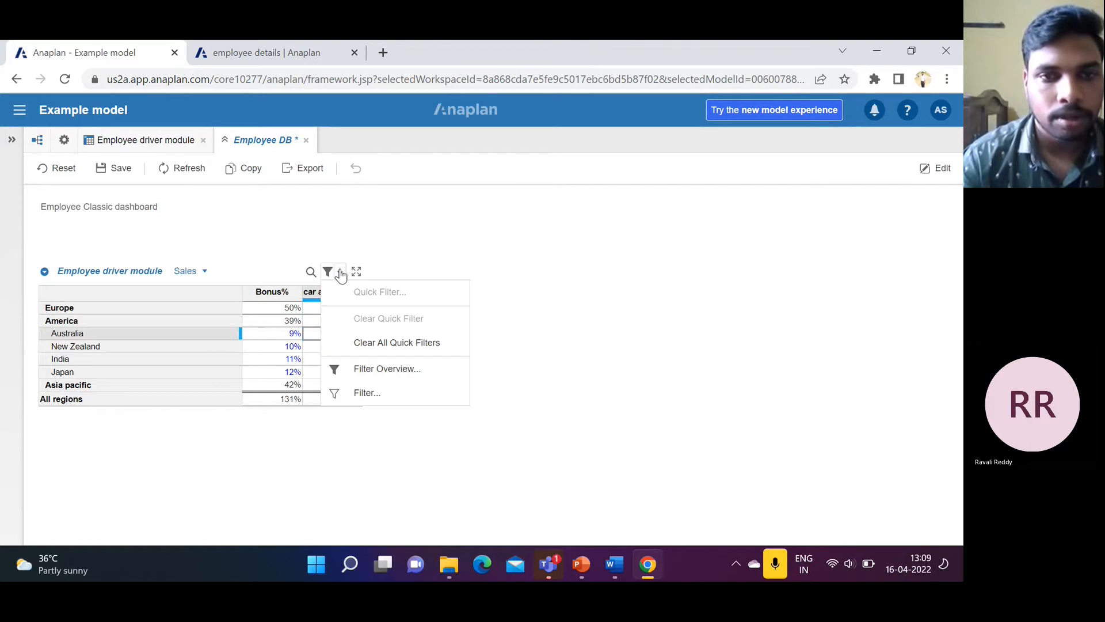
click(382, 351)
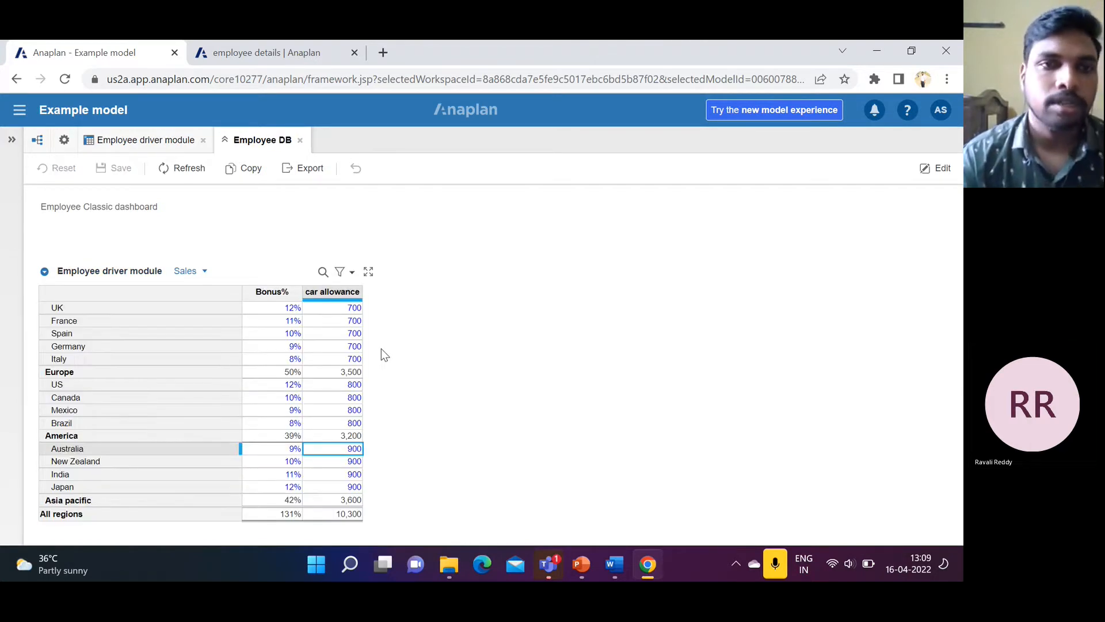
click(944, 175)
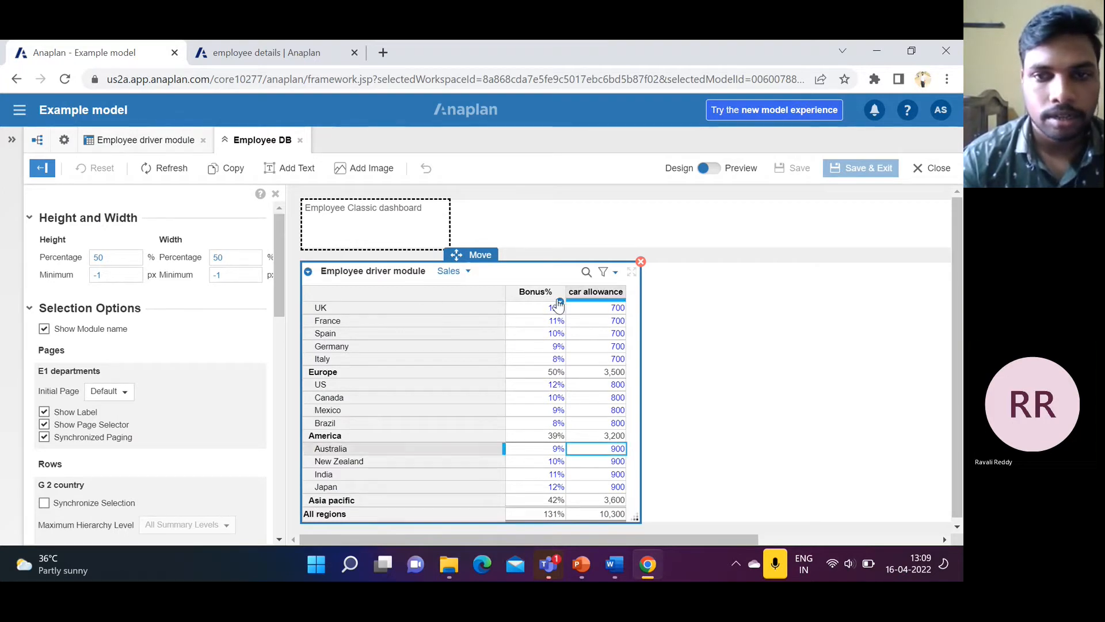
click(560, 302)
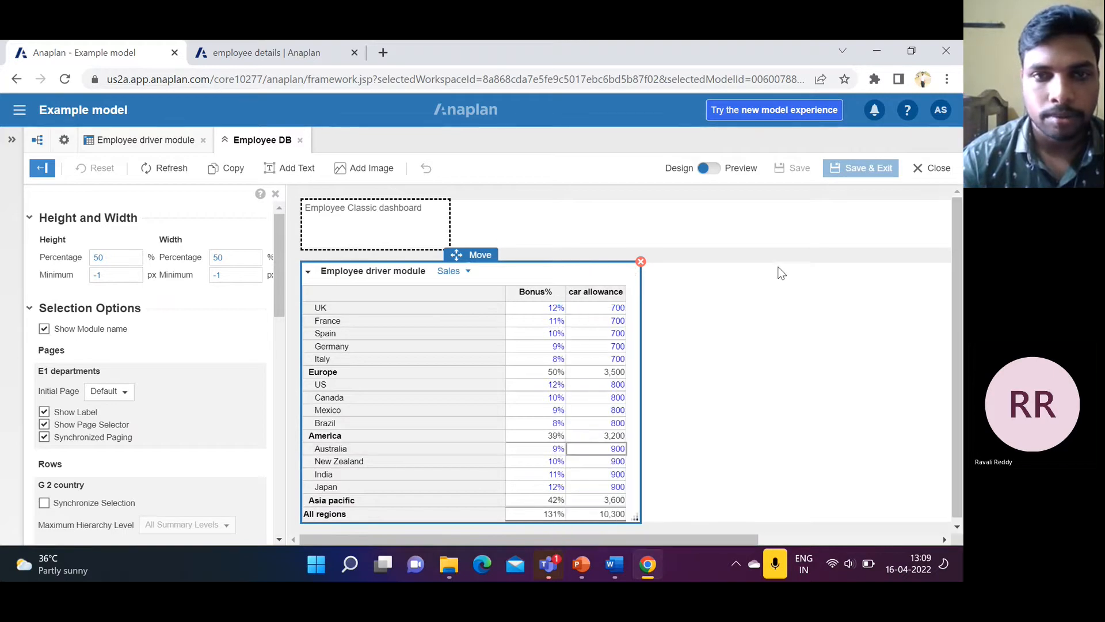
click(780, 271)
scroll(215, 401, down, 3)
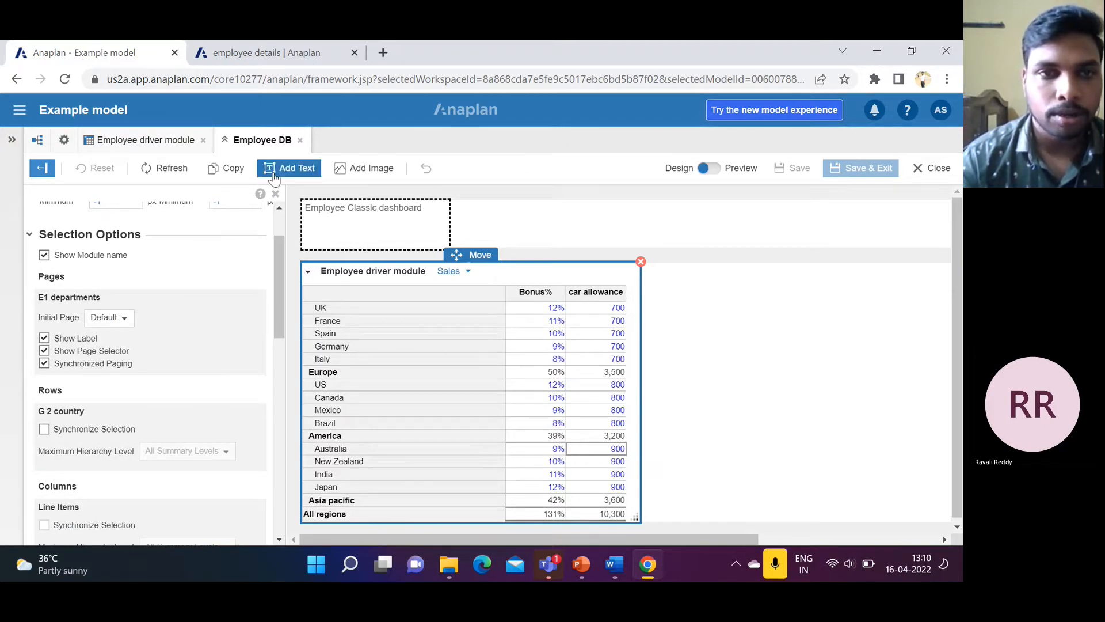
click(930, 168)
Step: Publish the Employee driver module to the Employee DB dashboard again and place the second grid to the right of the first
click(64, 140)
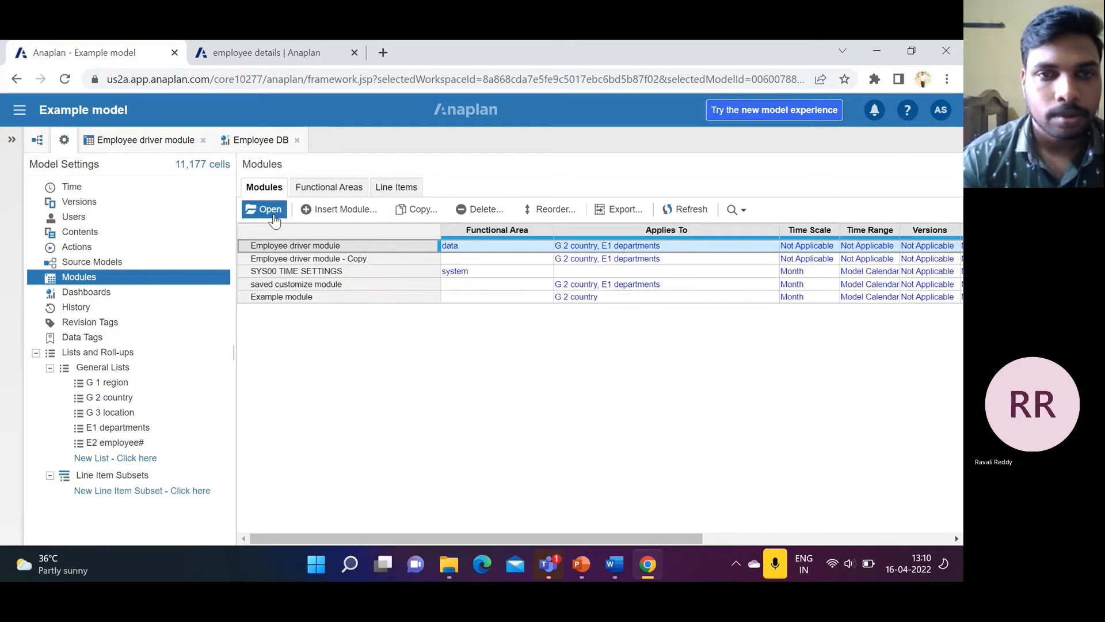
click(274, 217)
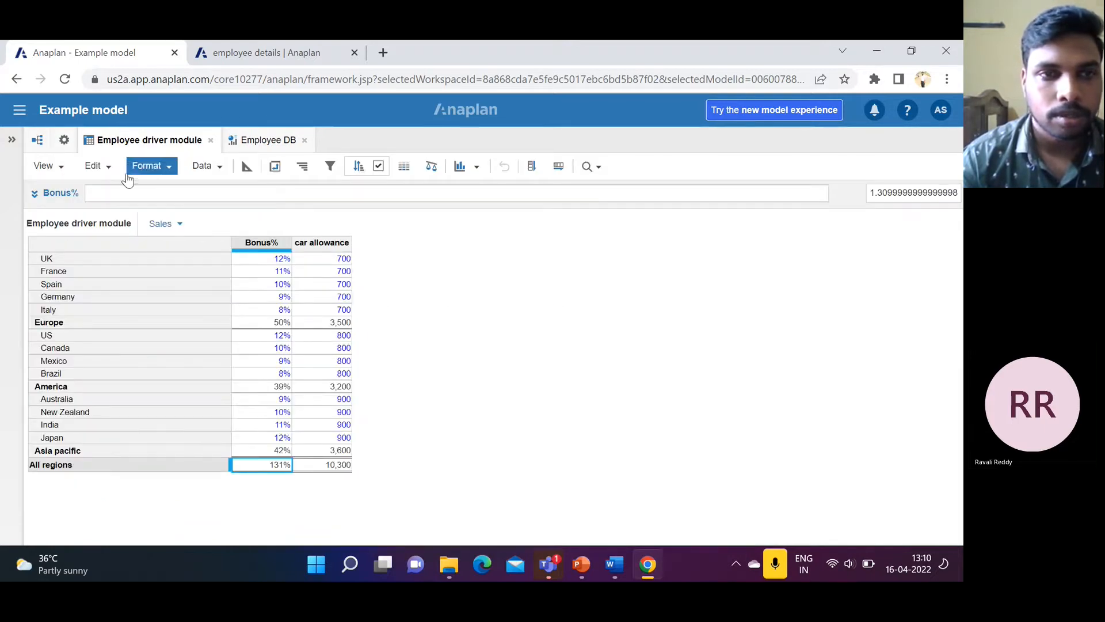
click(63, 142)
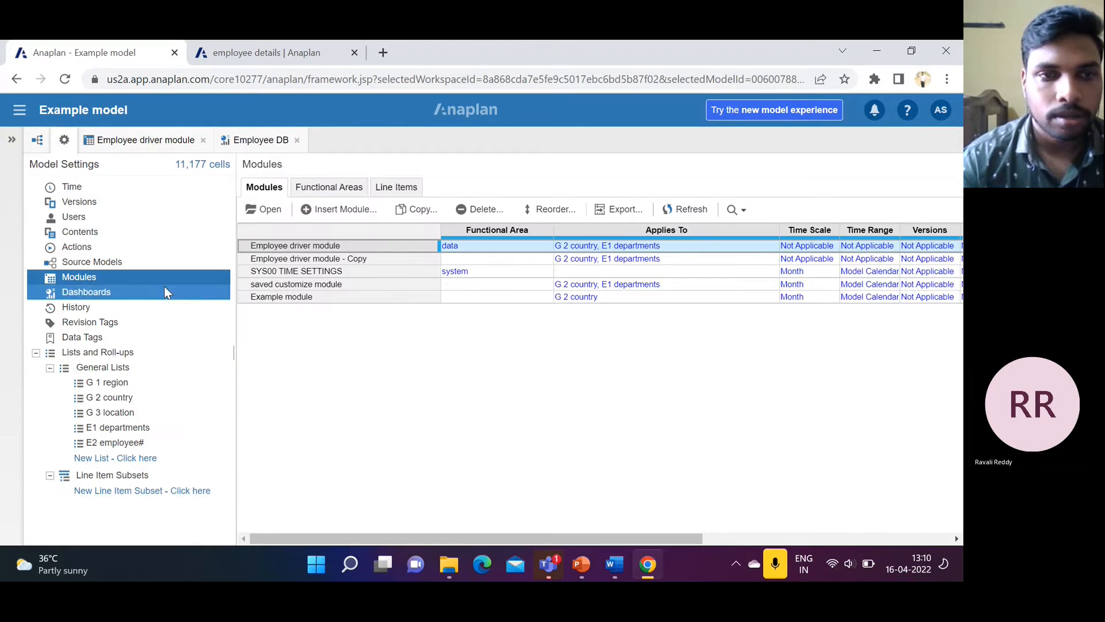
click(266, 210)
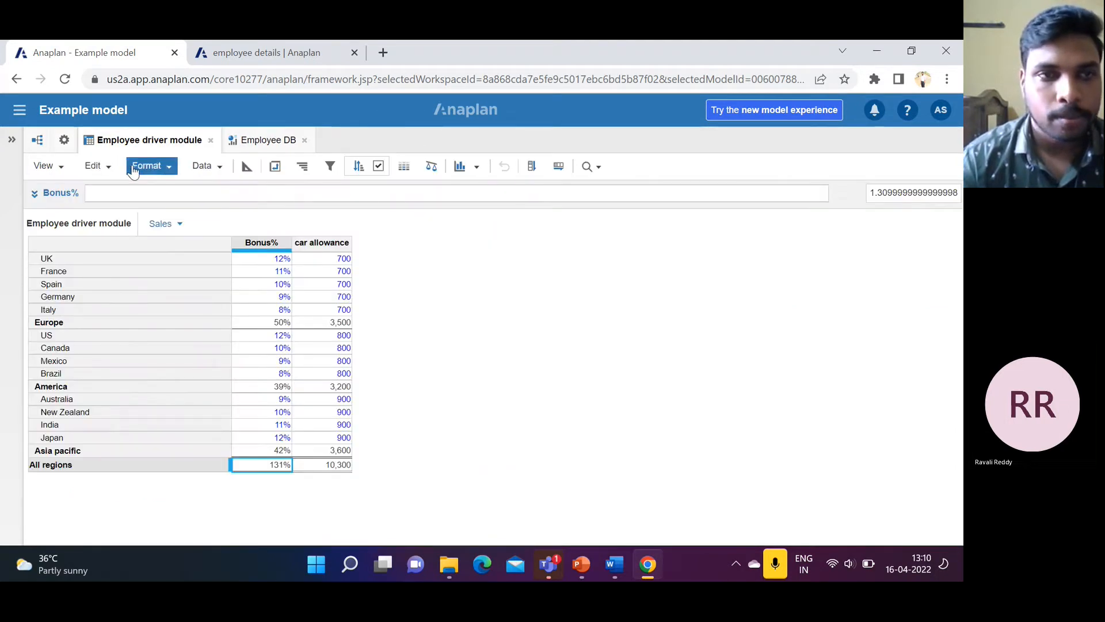
click(60, 167)
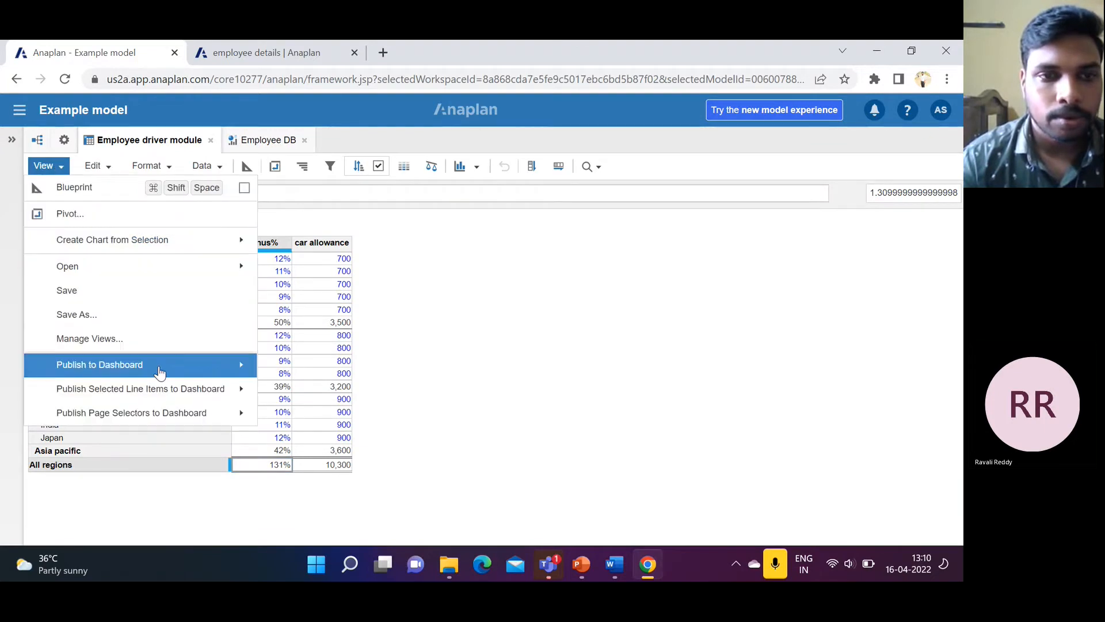
mouse_move(160, 372)
click(339, 391)
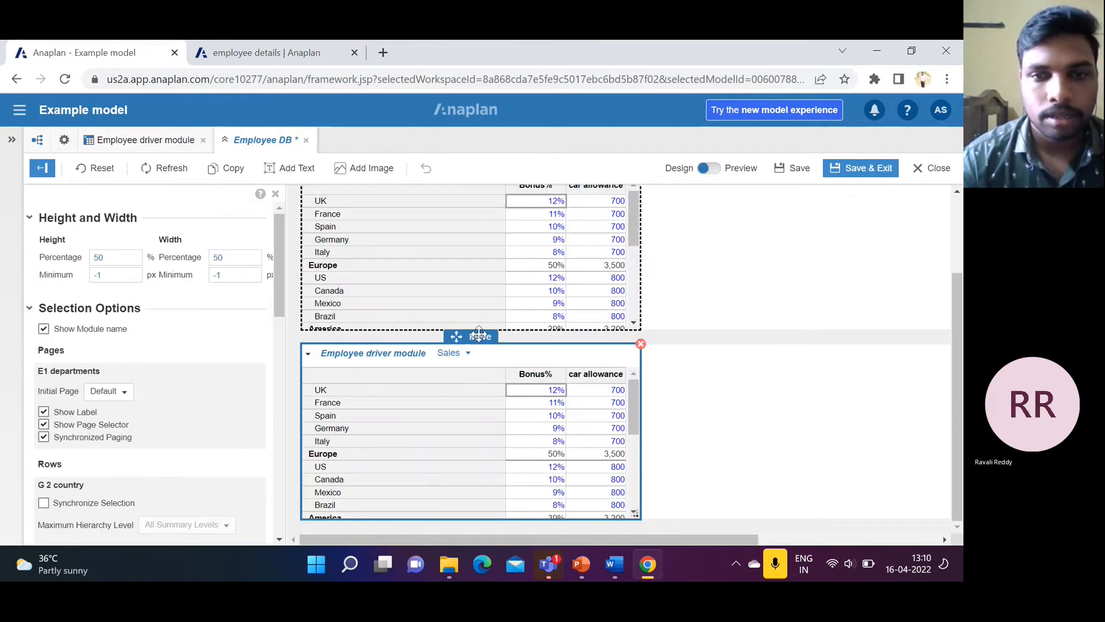
drag(478, 335, 783, 247)
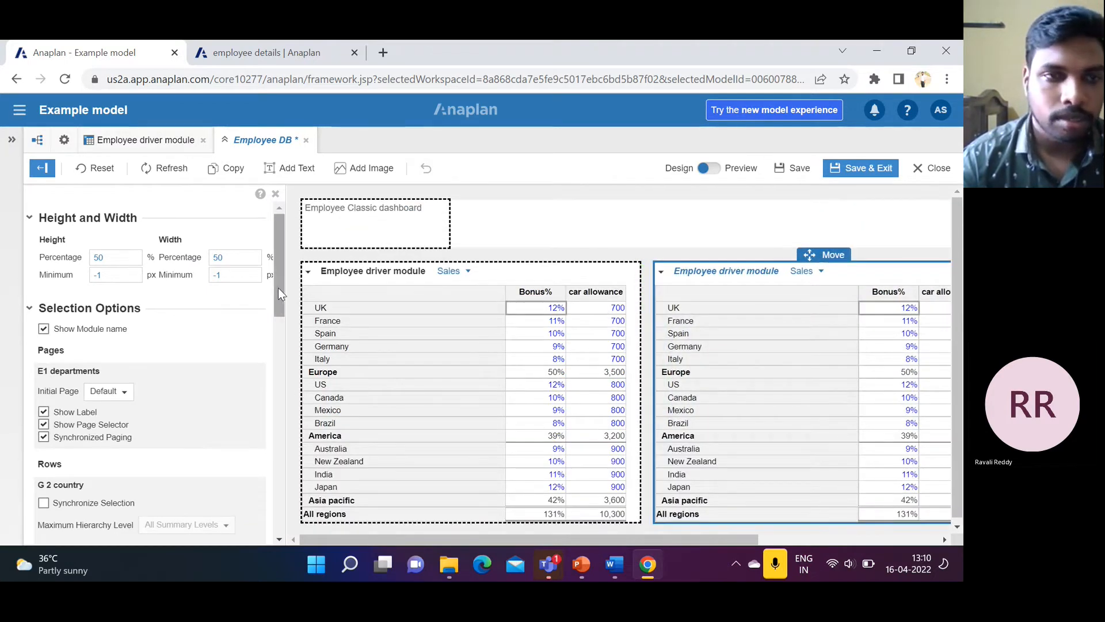
Step: Enable Synchronize Selection for the second grid's G 2 country rows, then save the dashboard and leave edit mode
drag(278, 289, 276, 354)
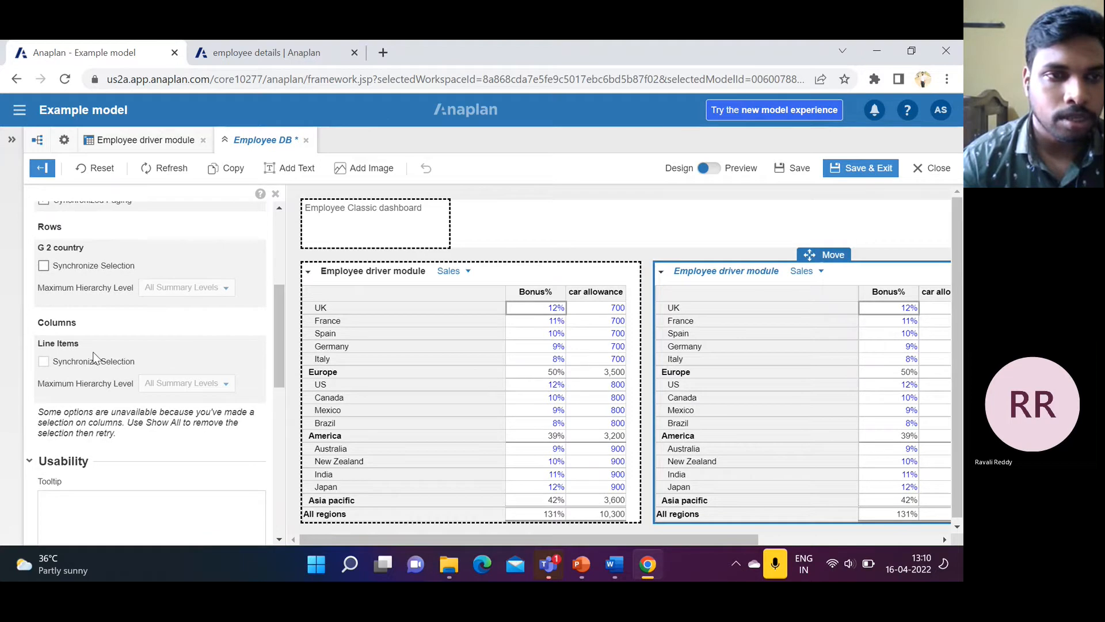
scroll(128, 361, up, 1)
click(44, 319)
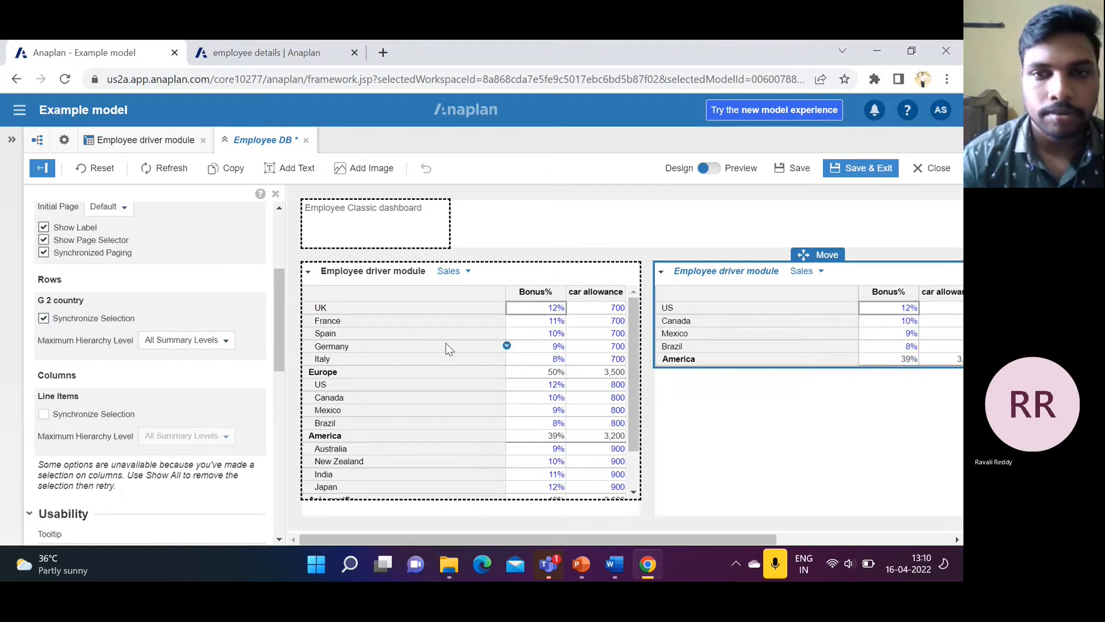
click(326, 316)
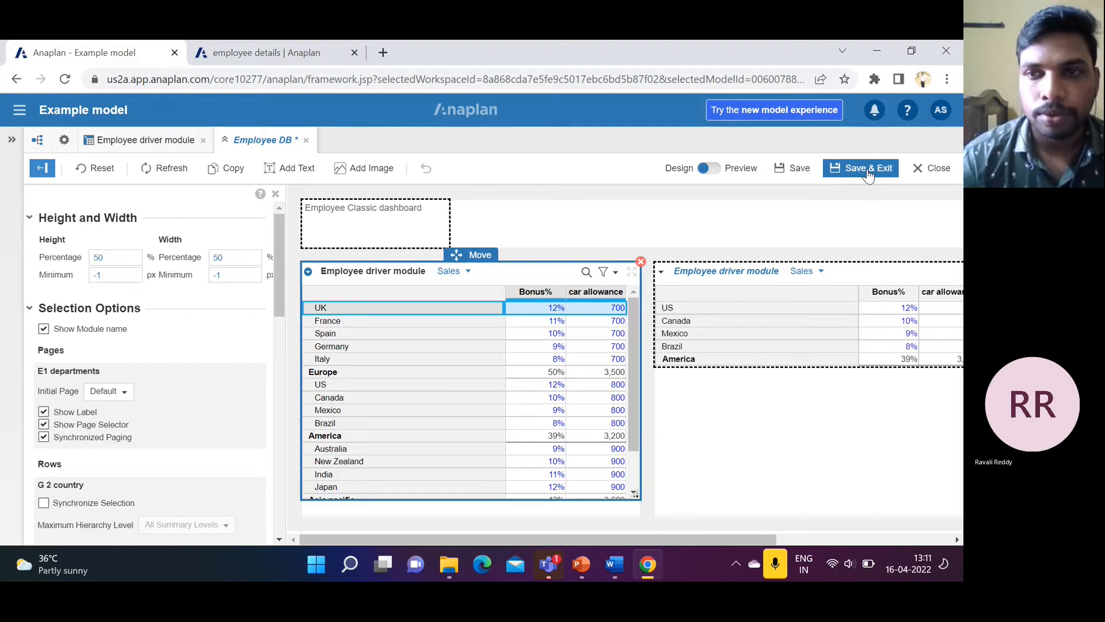
click(869, 171)
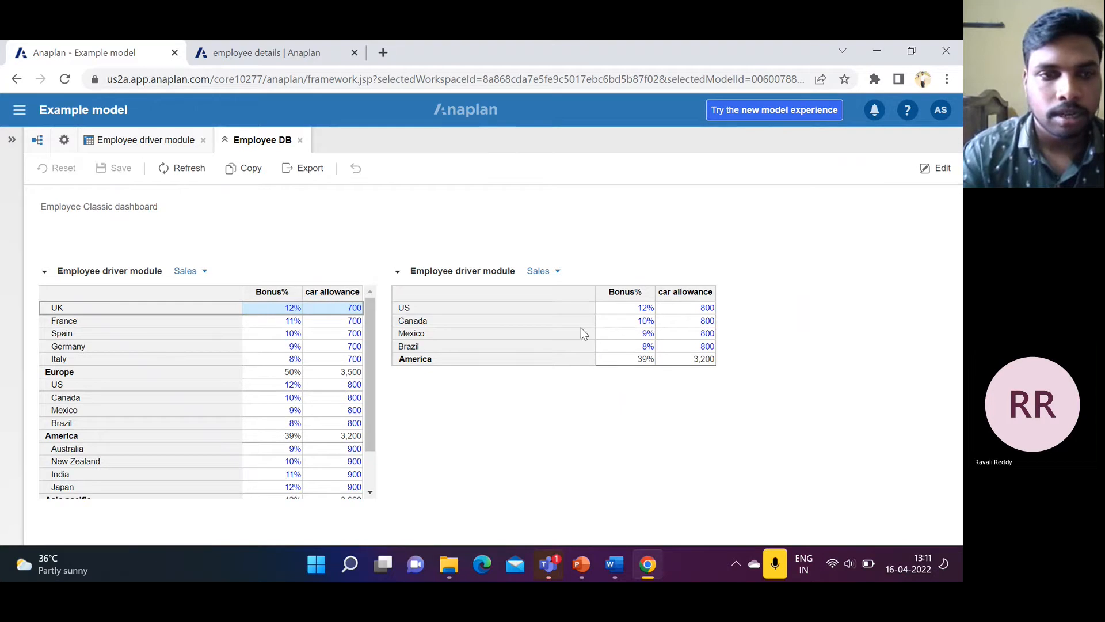
Step: Test the synchronized selection by selecting Spain and the Europe total in the first grid, and check the Europe row in the second grid
click(63, 334)
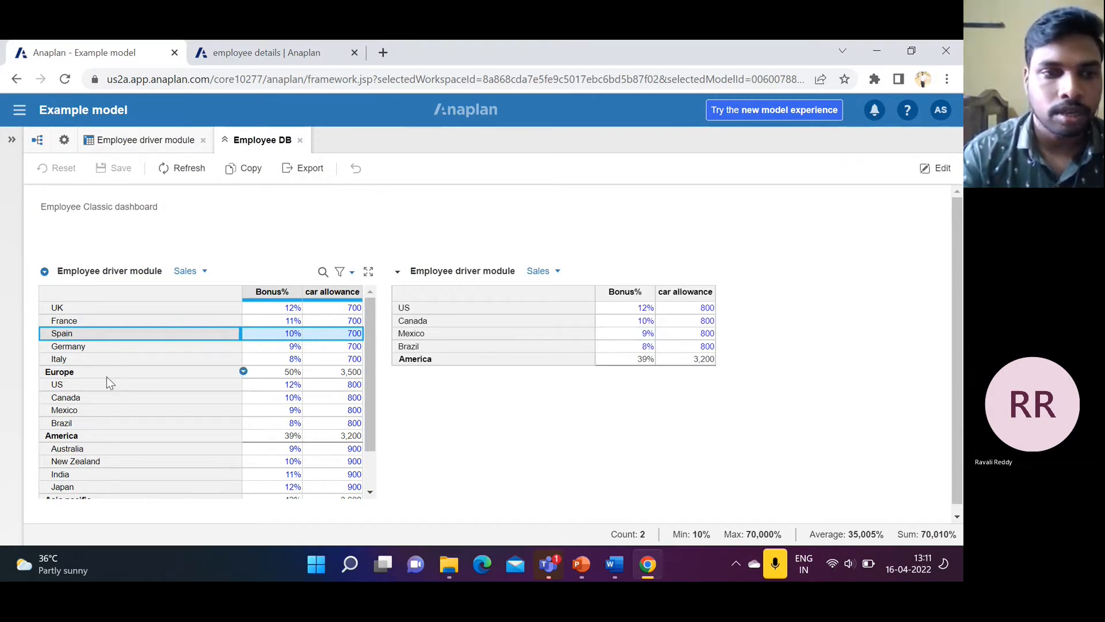
click(67, 374)
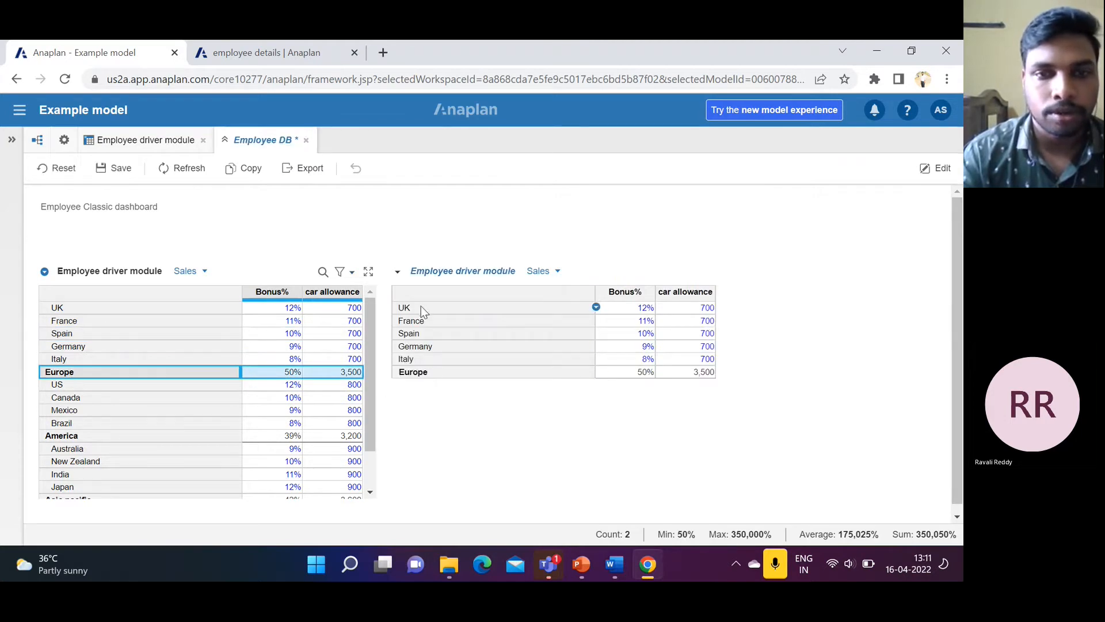
click(432, 374)
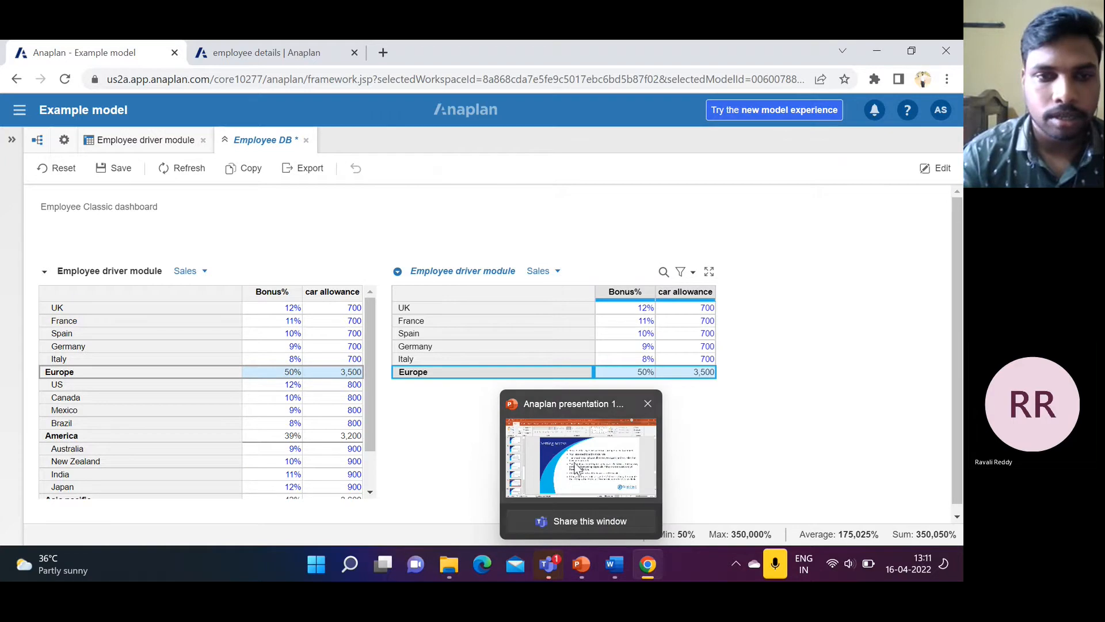
Step: Switch to the Anaplan presentation 11-15 in PowerPoint and read the Setting access slide
click(580, 566)
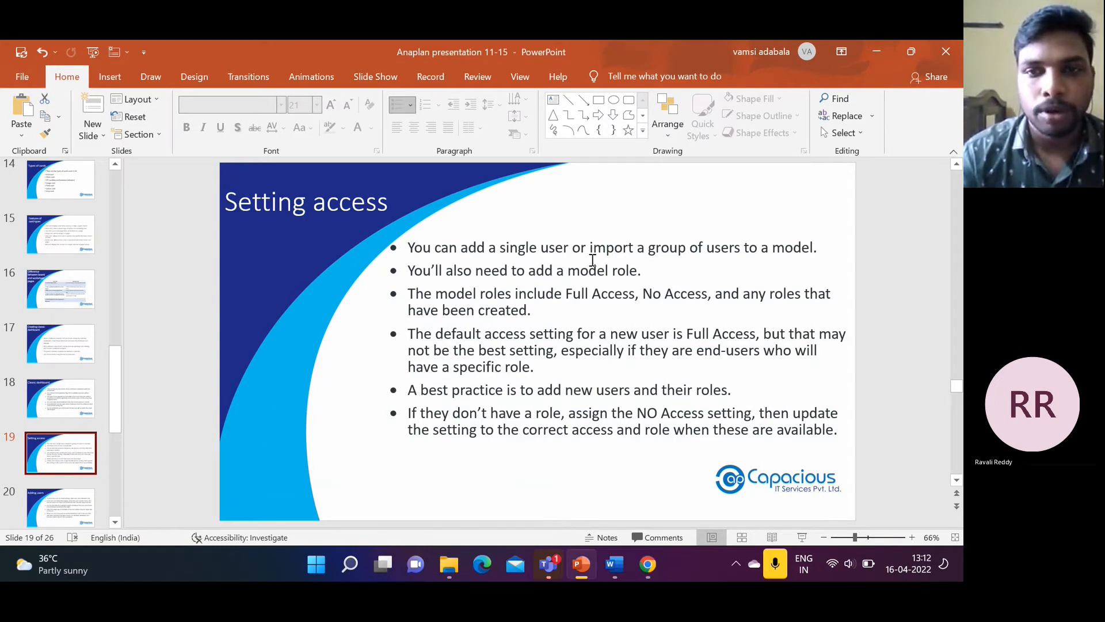
click(650, 269)
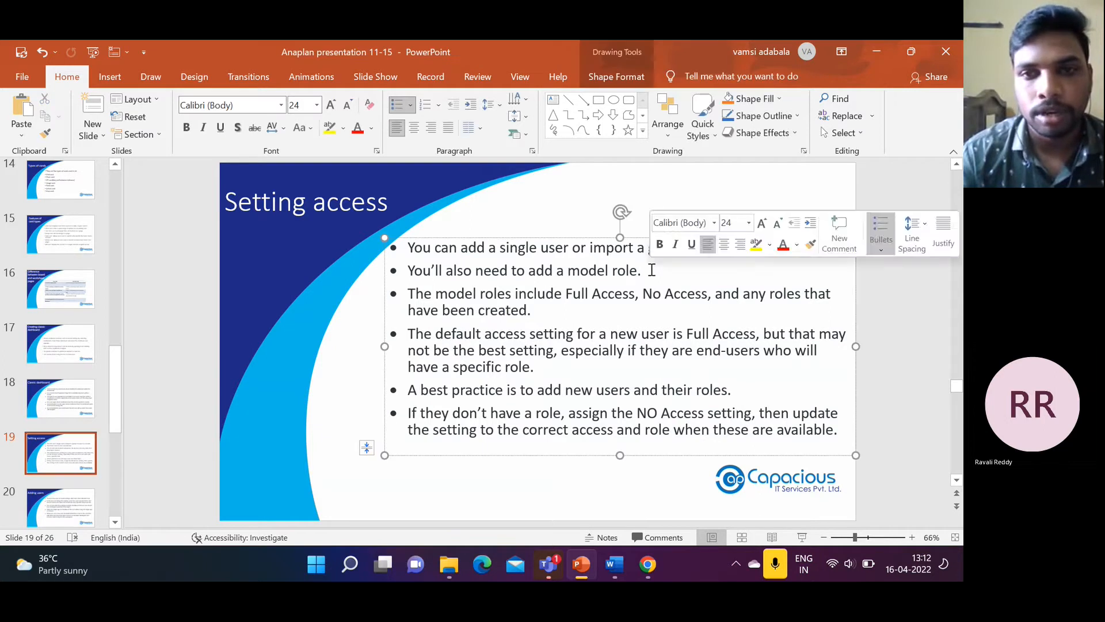
click(587, 214)
click(349, 326)
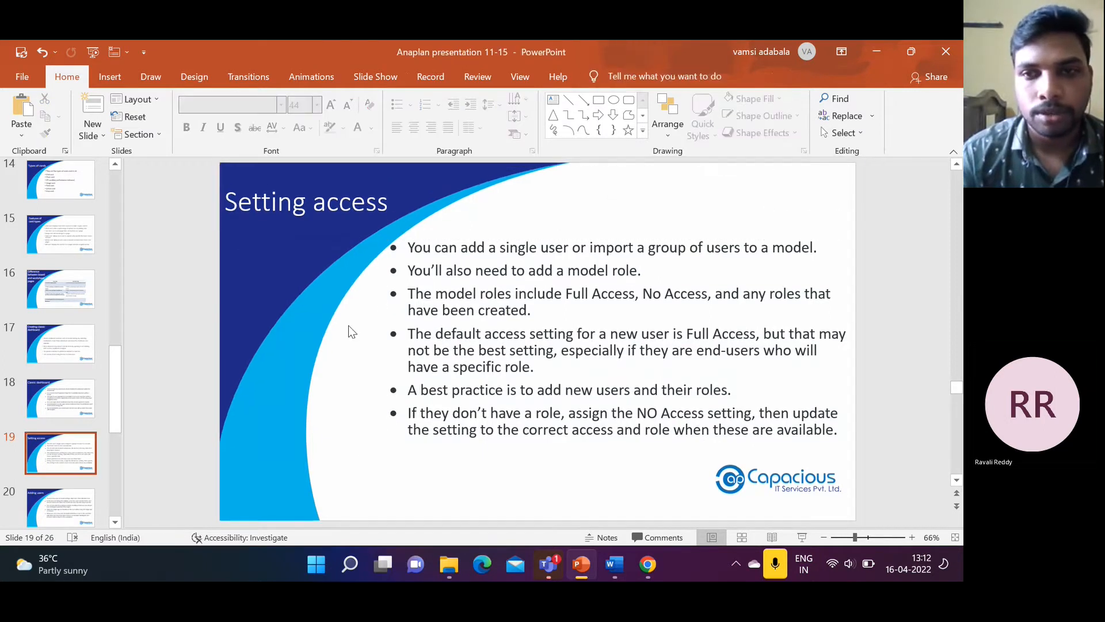
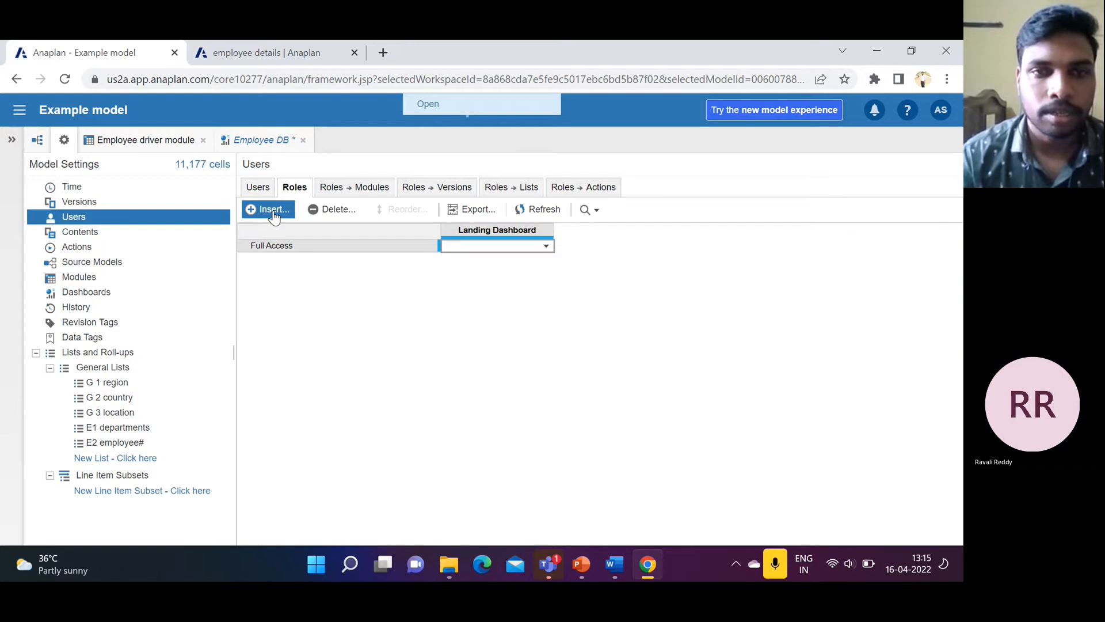
Step: Insert a new model role named Employee admin after the Full Access role
click(271, 209)
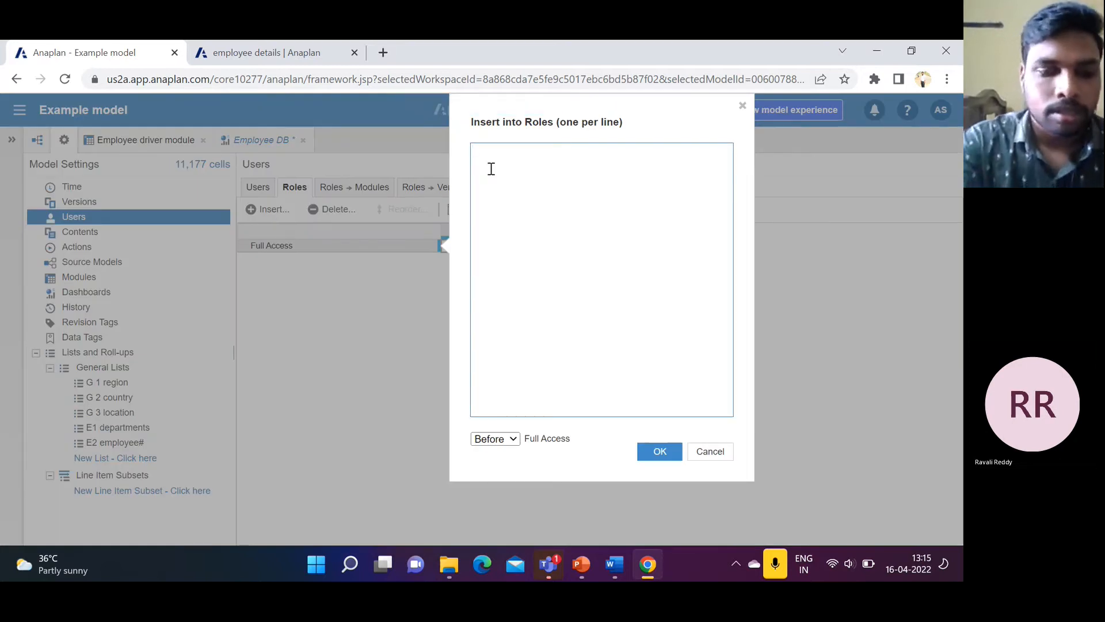
text(E)
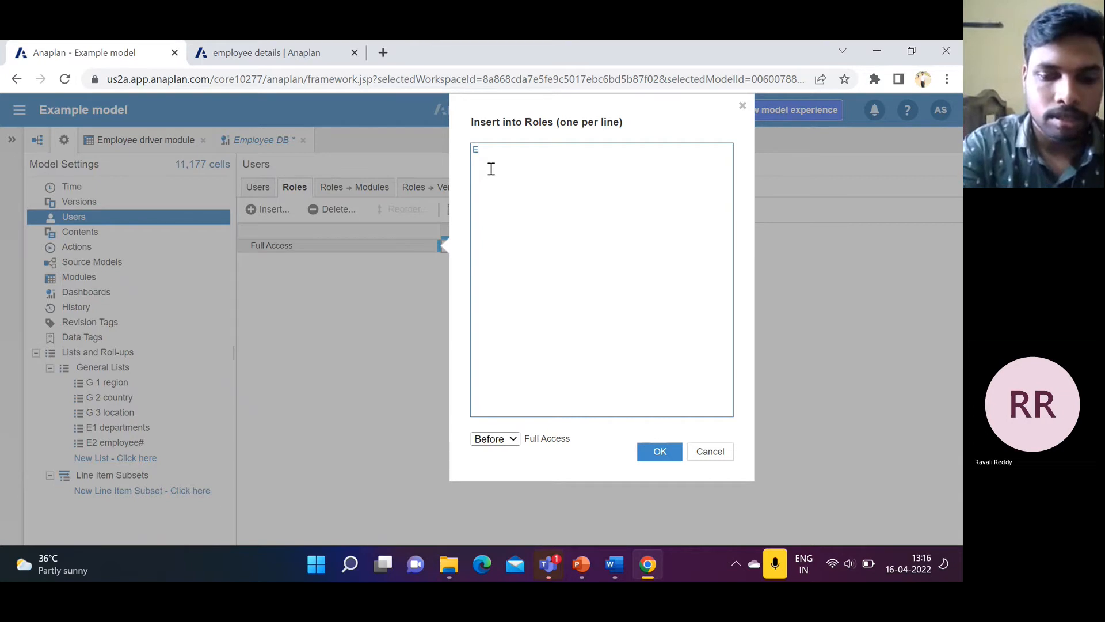
text(mploy)
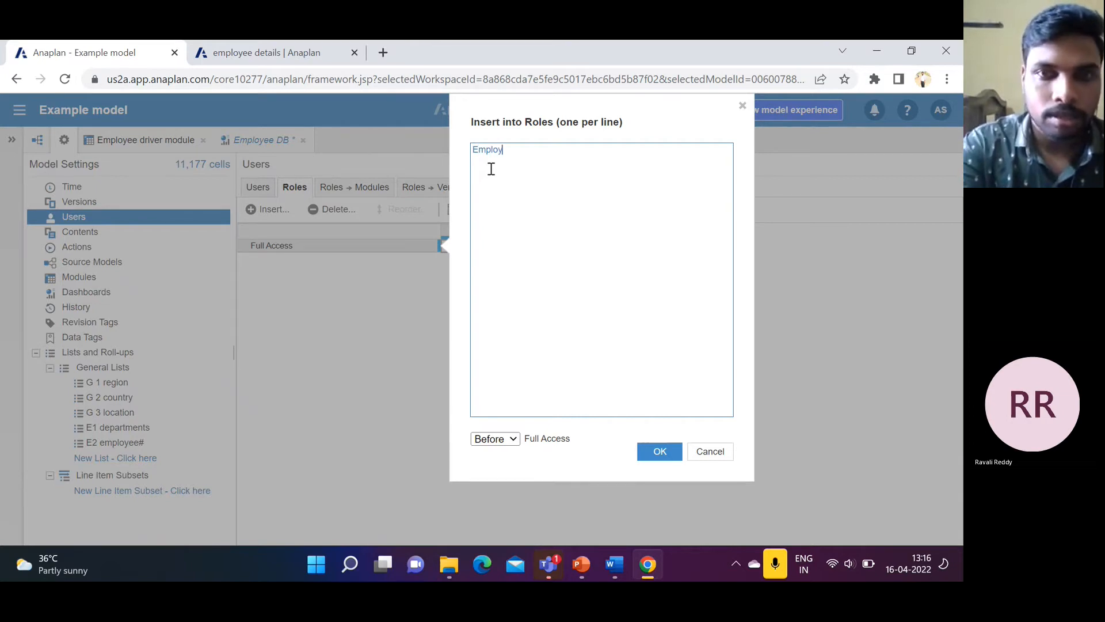
text(ee adn)
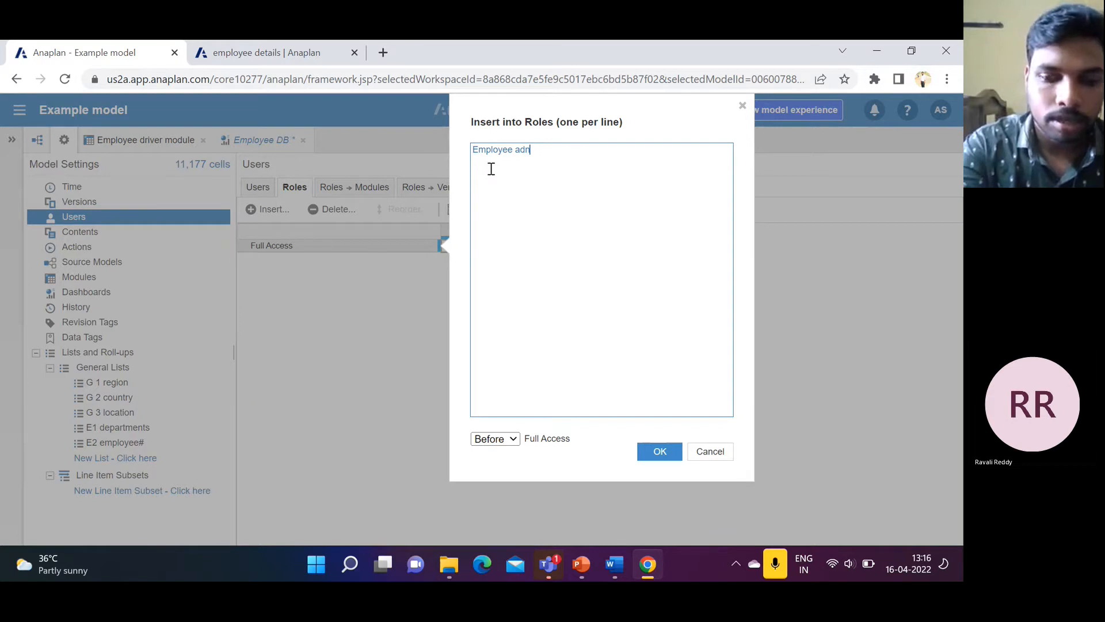
key(BackSpace)
text(min)
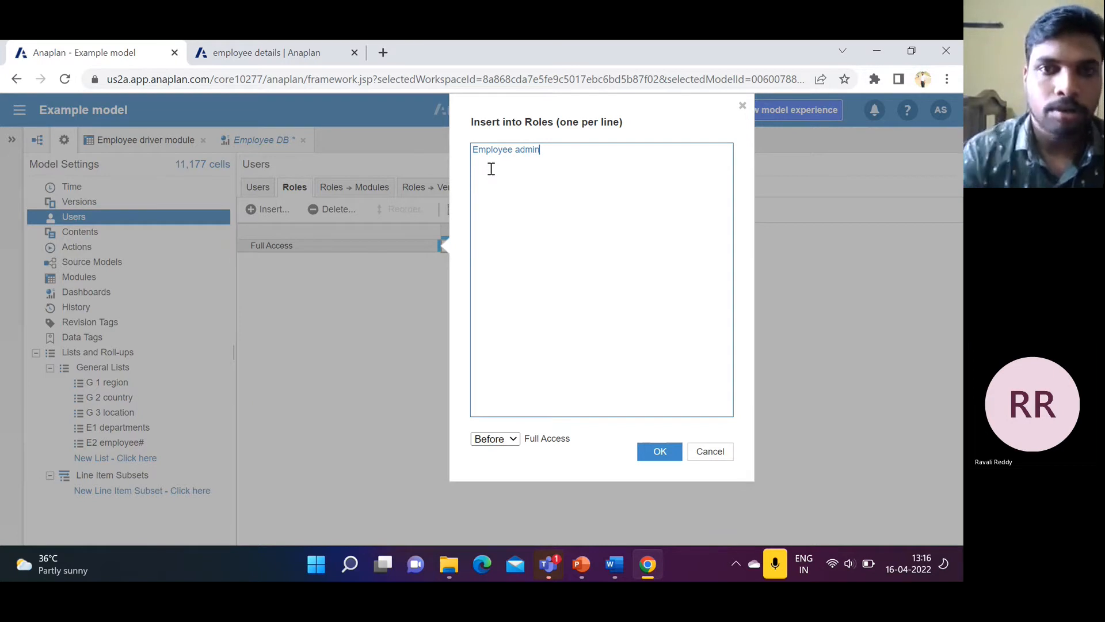
click(515, 439)
click(501, 491)
click(654, 451)
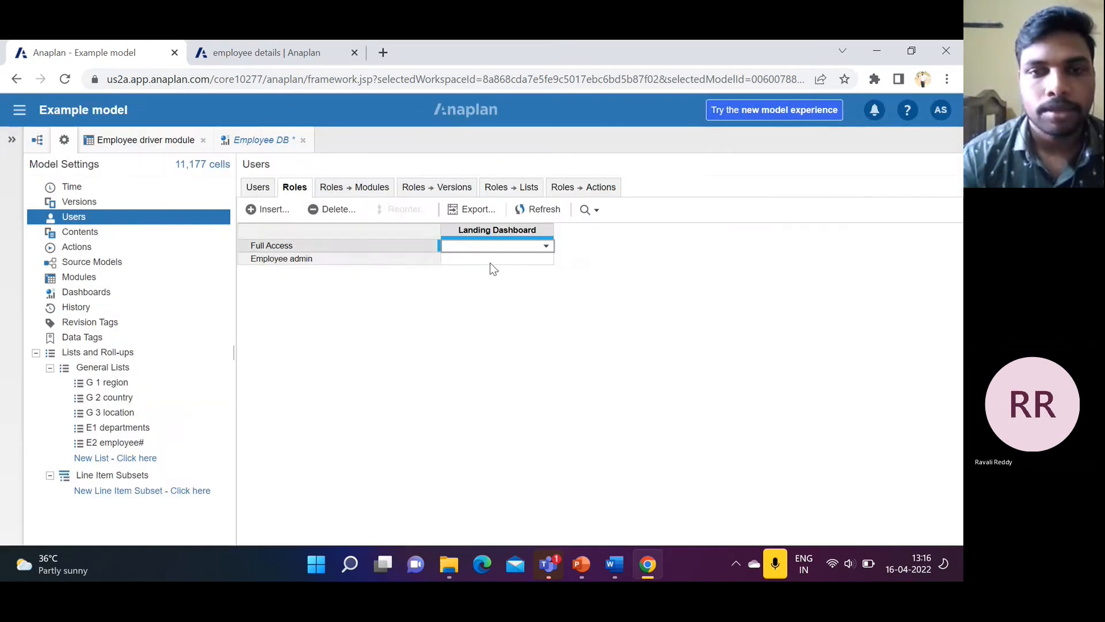
Step: Examine the Landing Dashboard choices for the Employee admin and Full Access roles without assigning a dashboard
click(491, 259)
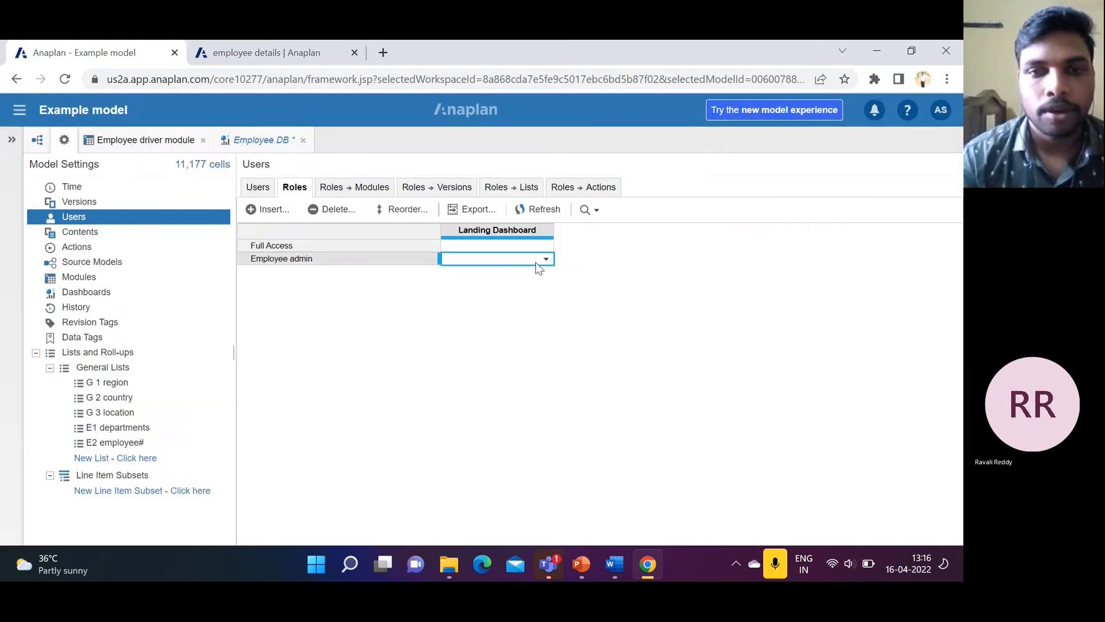
click(546, 262)
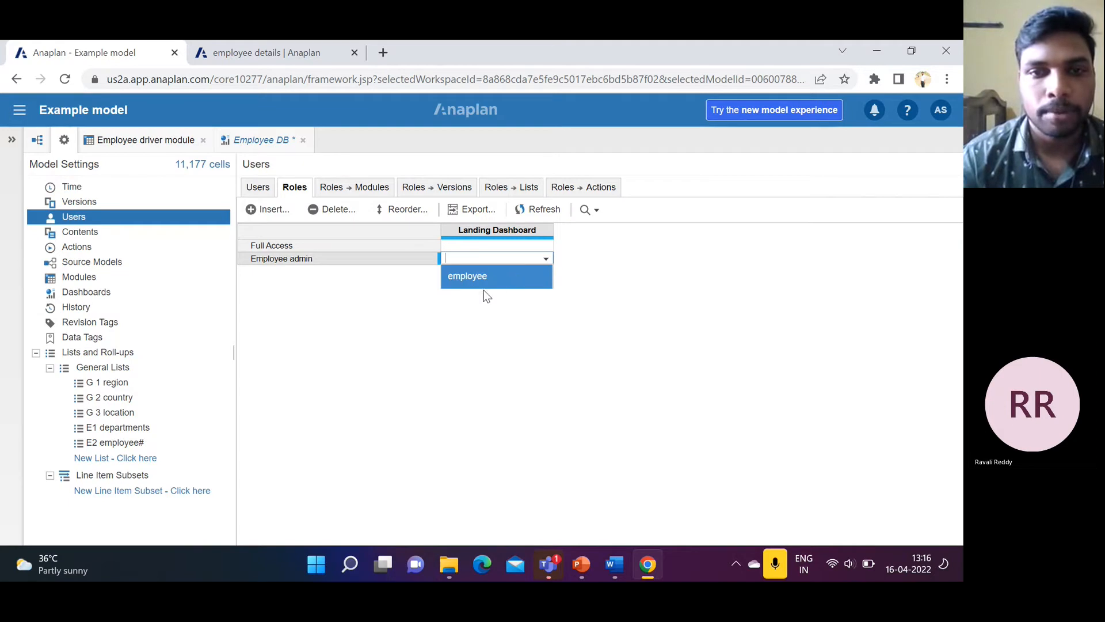
click(510, 306)
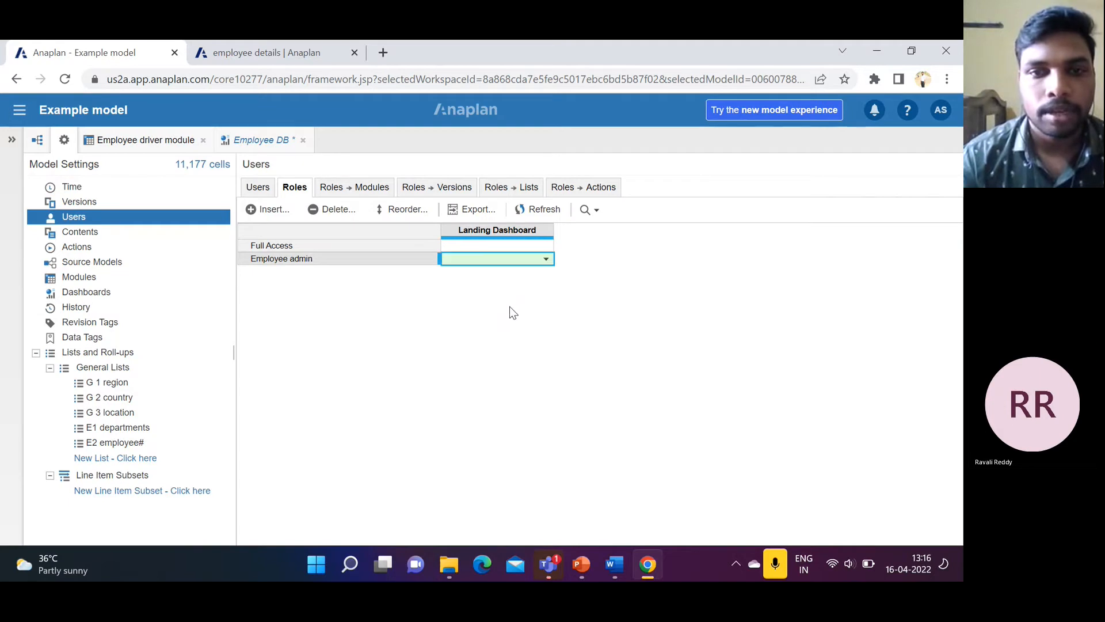
click(492, 237)
click(533, 244)
click(547, 247)
click(547, 248)
click(601, 291)
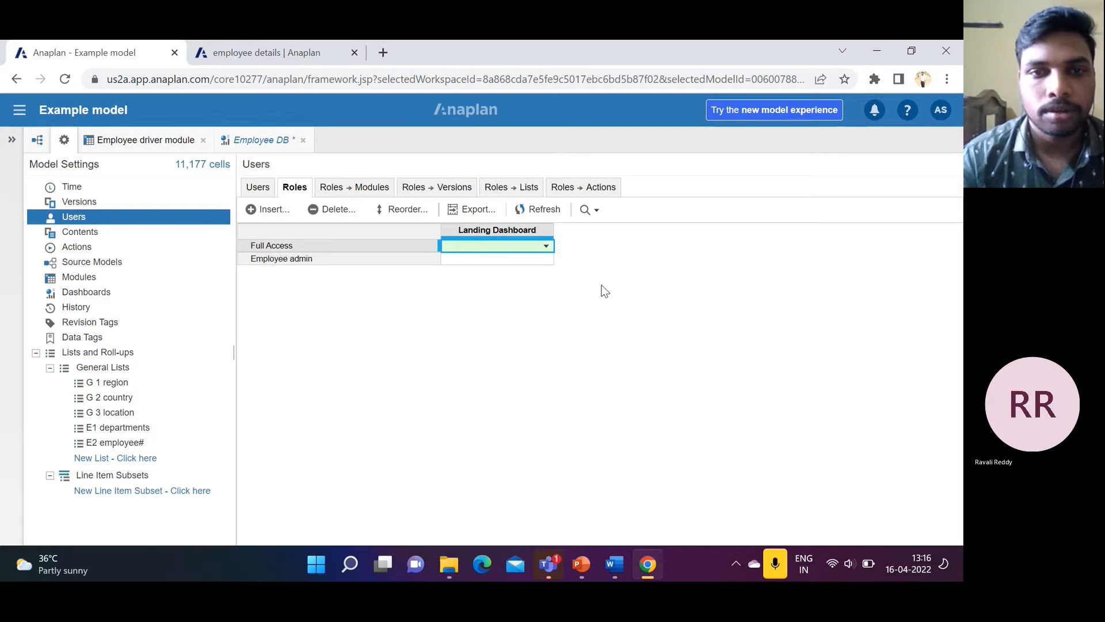
click(510, 260)
click(280, 223)
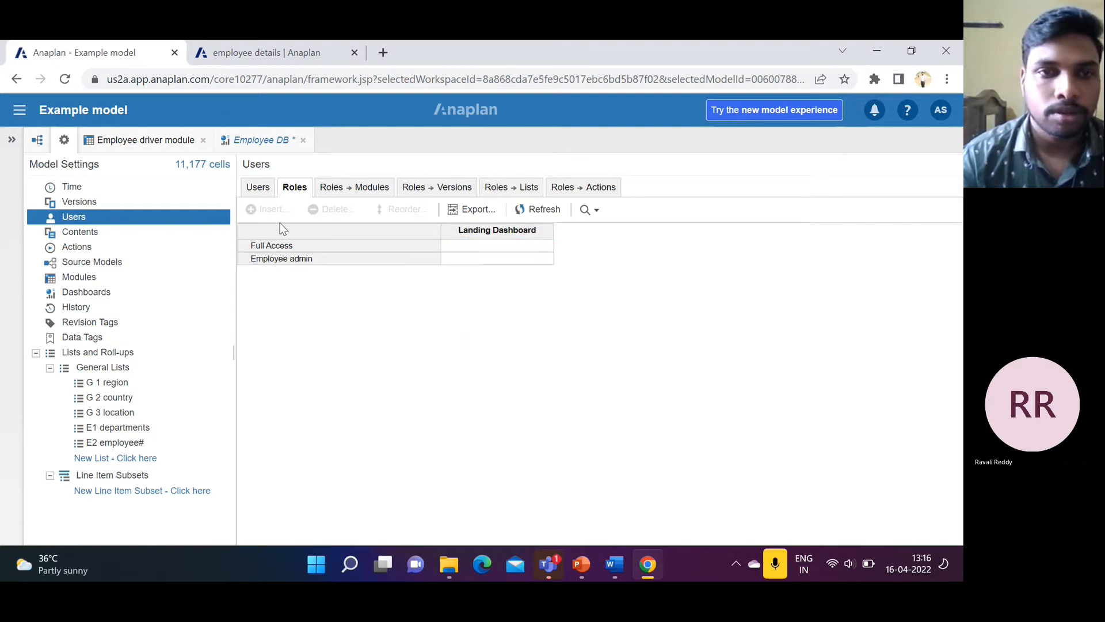
Step: Examine the module access levels available to the Employee admin role for the Employee driver module, without changing the setting
click(337, 191)
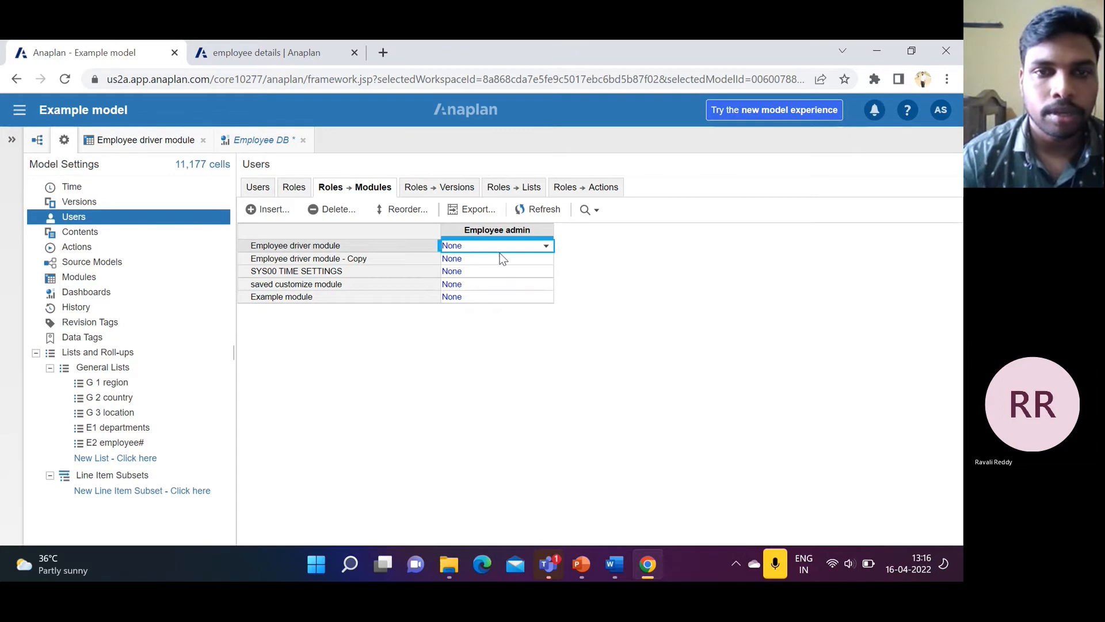
click(547, 248)
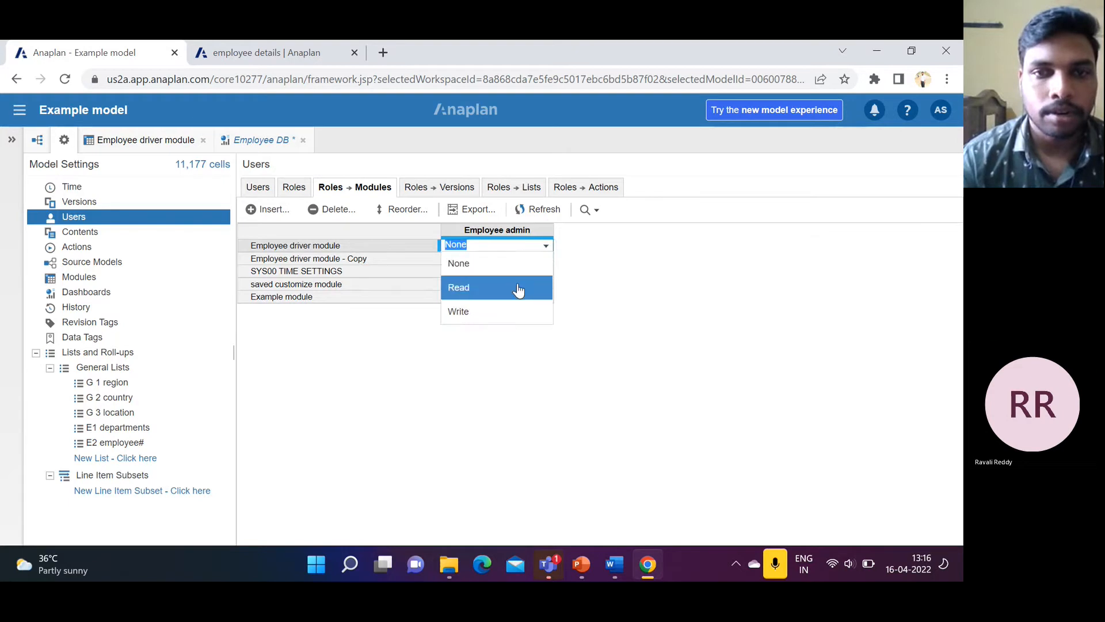
click(586, 288)
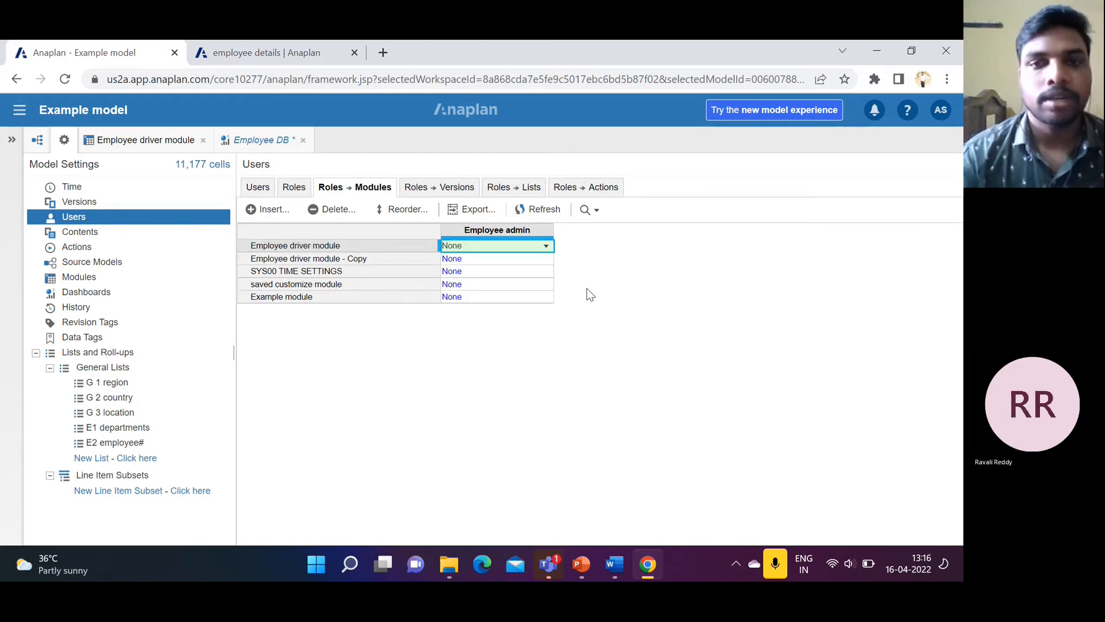
click(546, 246)
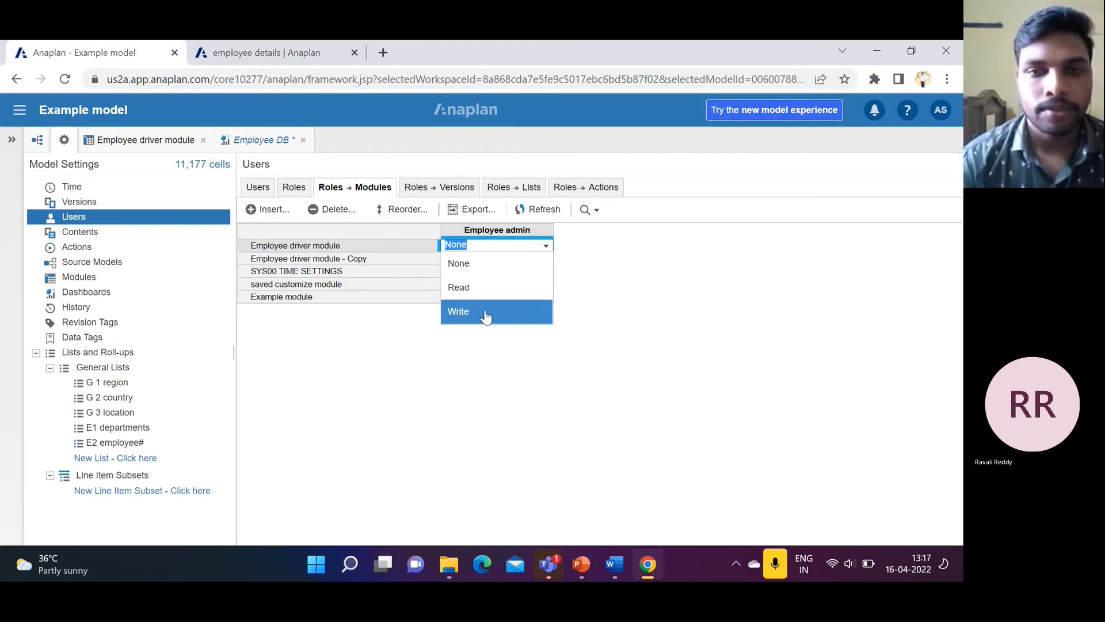
click(580, 314)
click(547, 247)
click(606, 279)
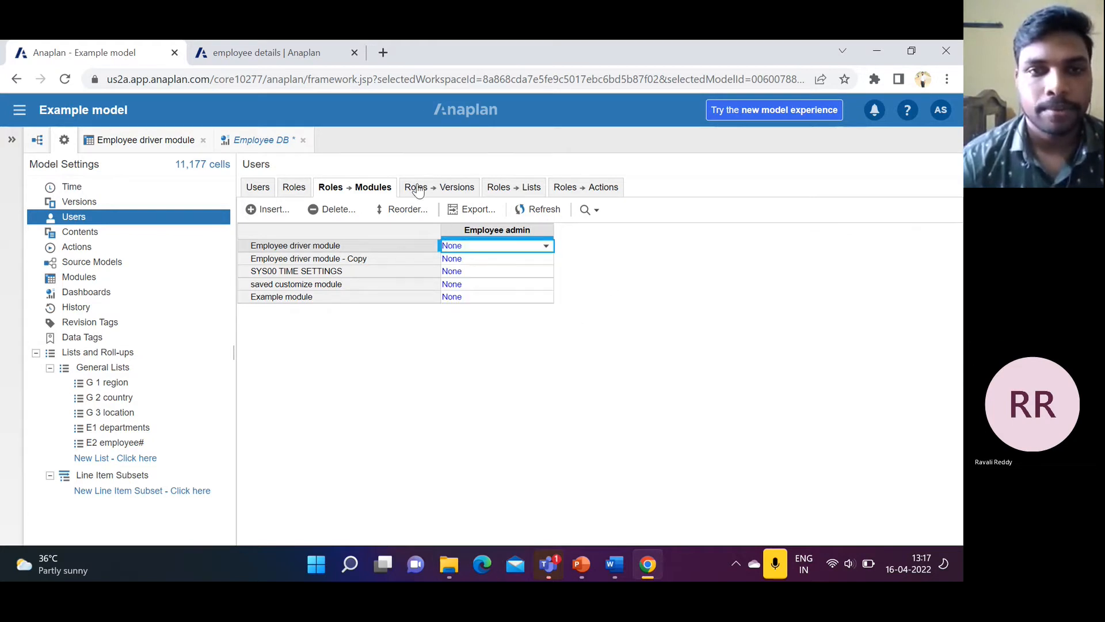
Step: Review the Employee admin role's version and list access, granting and then removing access to the G 3 location list
click(439, 190)
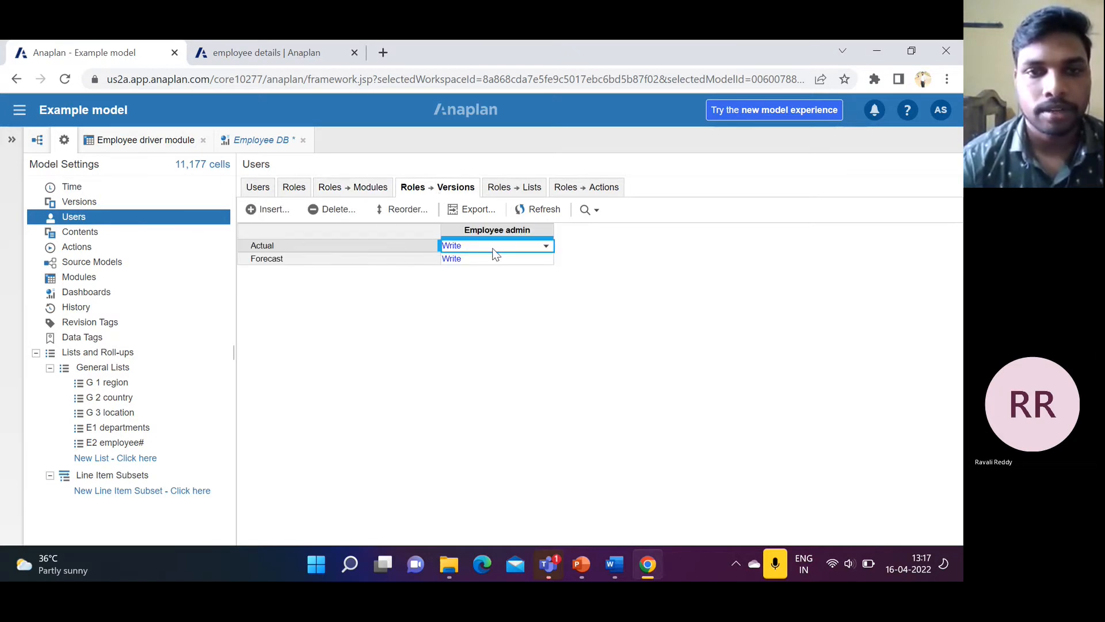
click(525, 193)
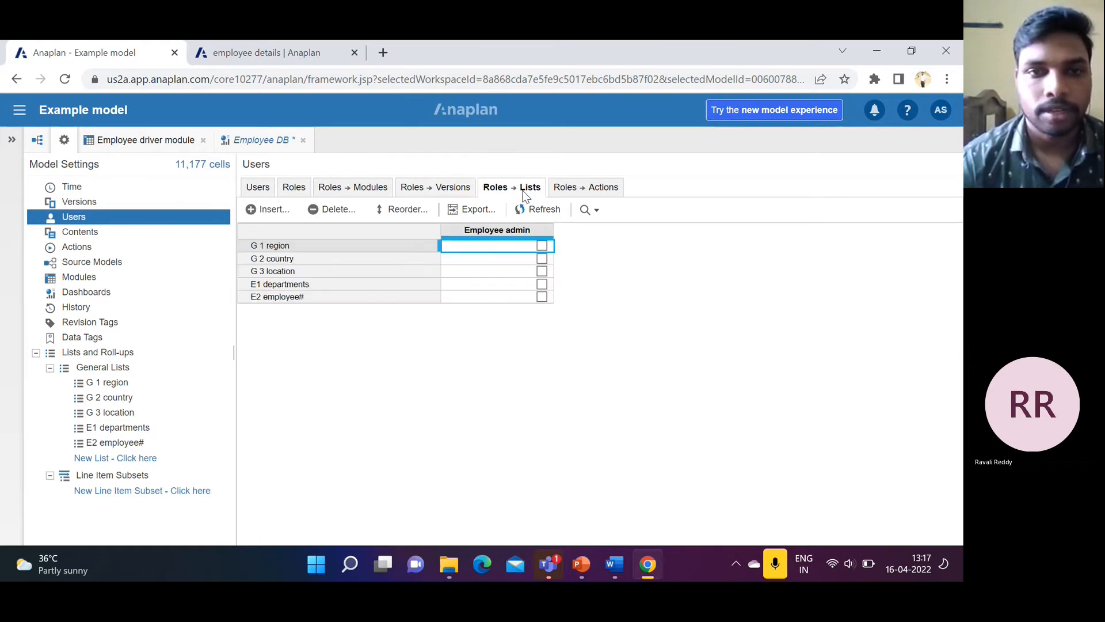
click(541, 272)
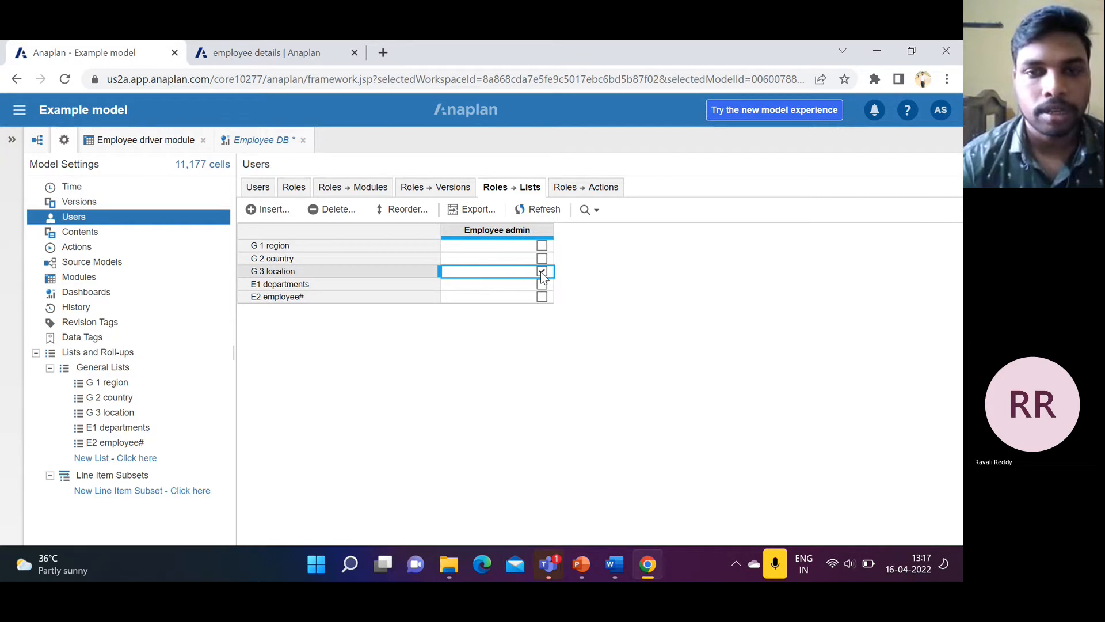
click(541, 272)
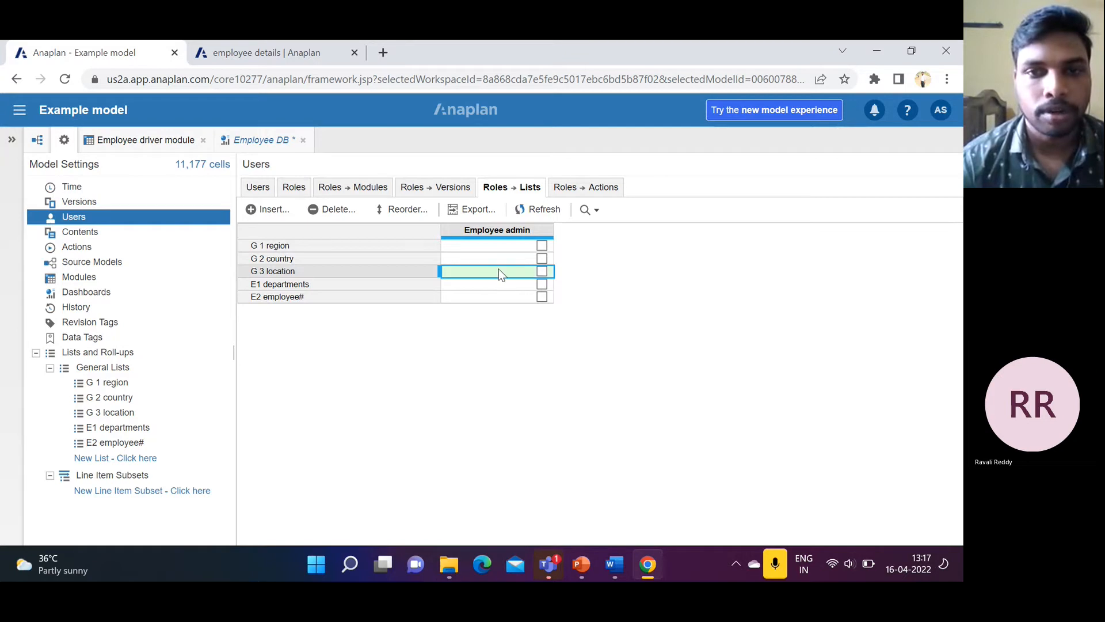
Step: Review the Employee admin role's access to actions, then look over the model's users and its list of roles
click(584, 192)
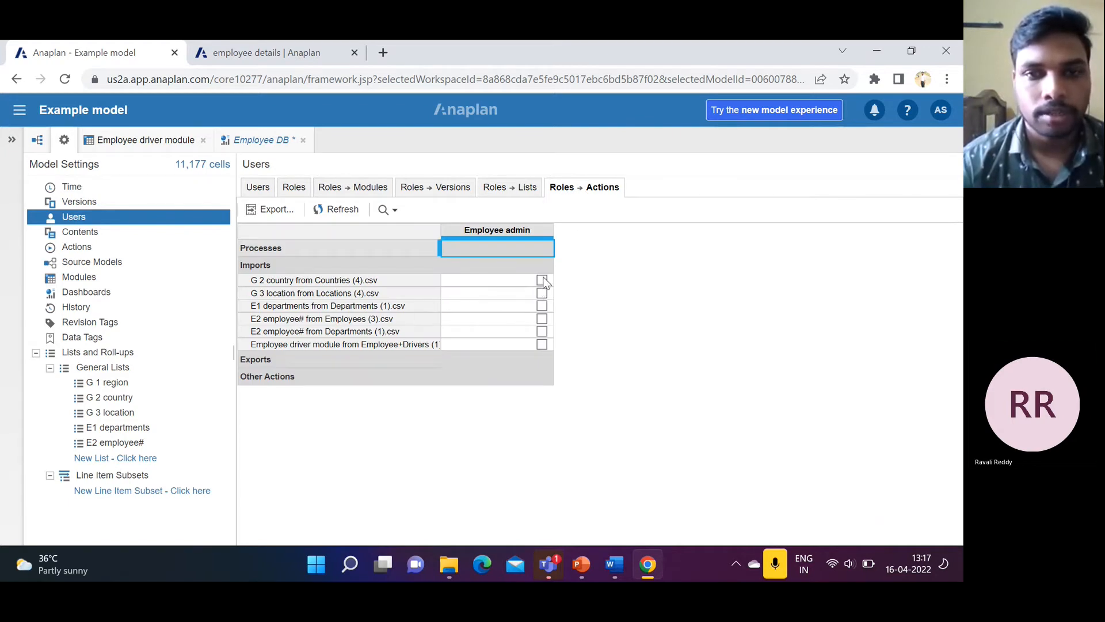
click(264, 190)
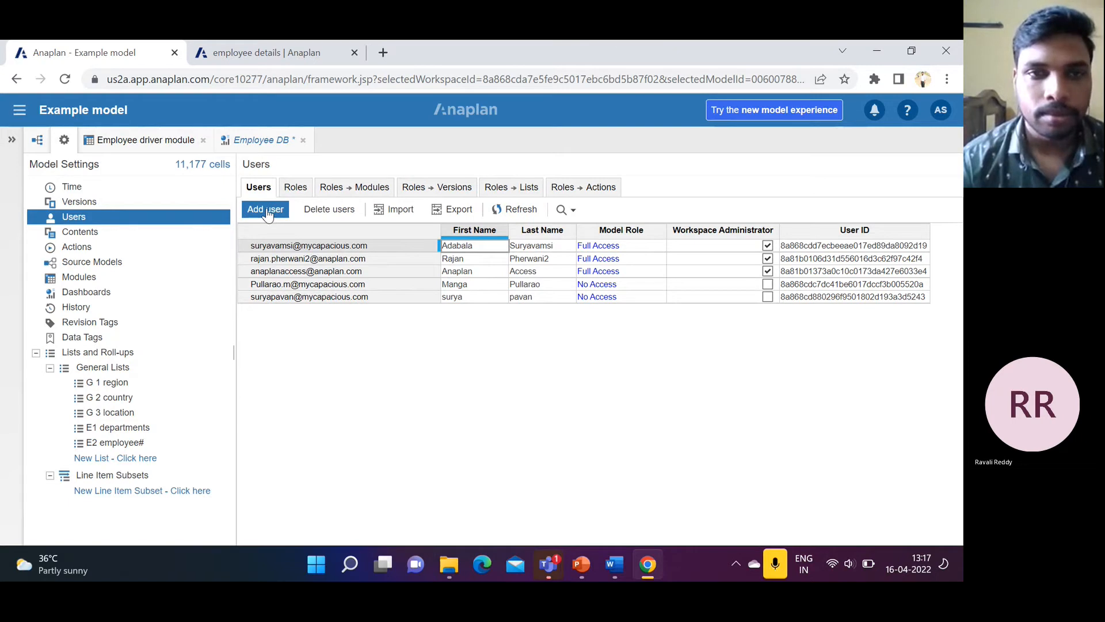
click(294, 194)
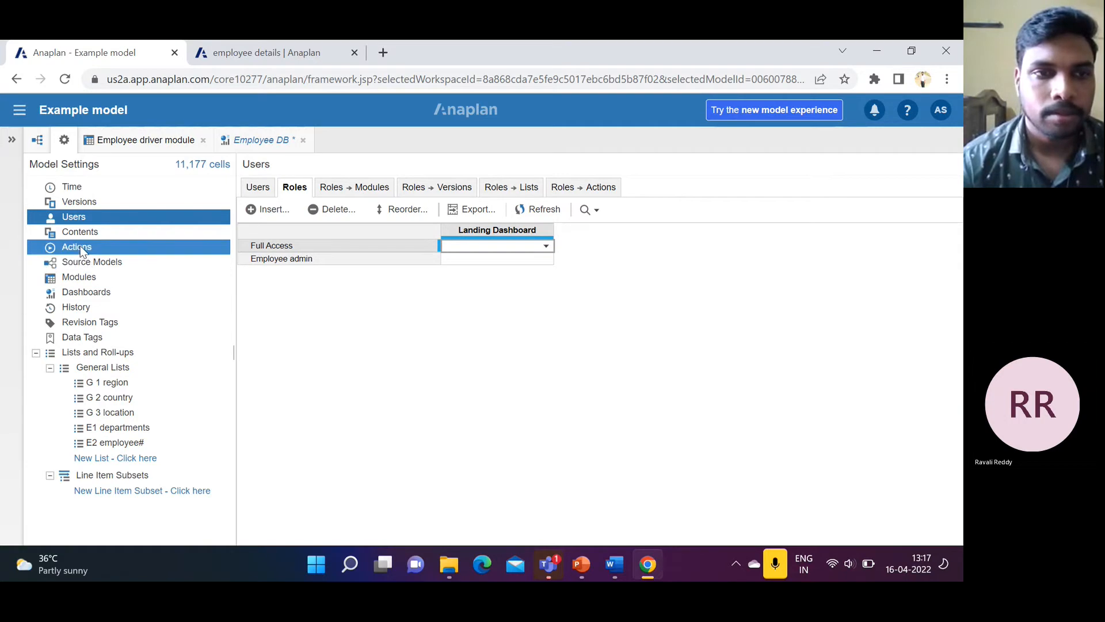
Step: Examine the Contents settings and the Show New Content options for Employee admin in the data category, then return to the model's users
click(101, 235)
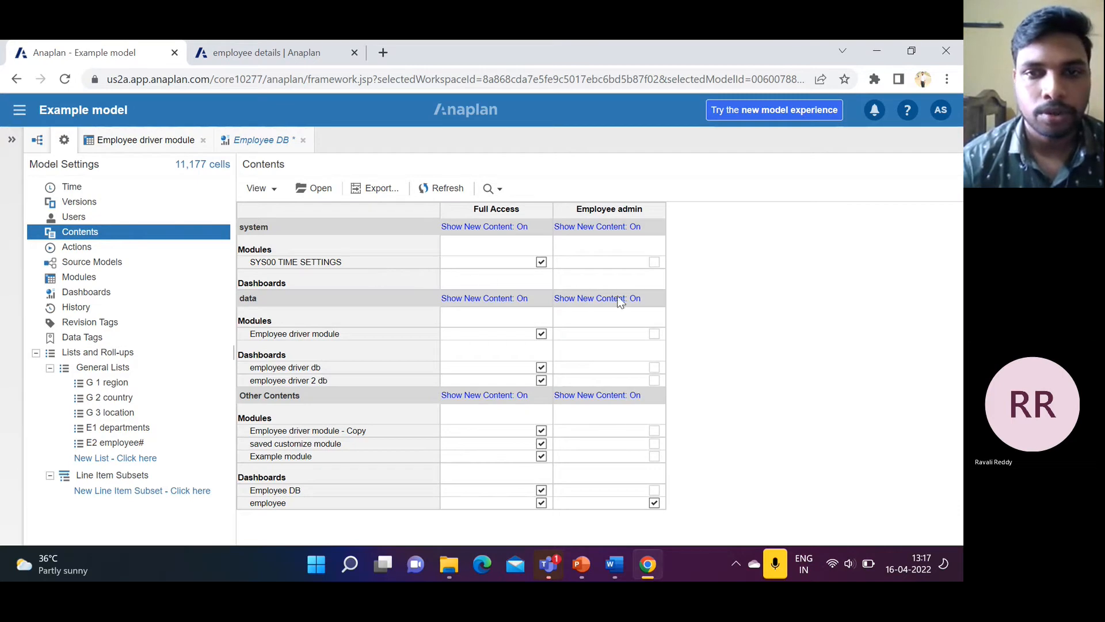
click(637, 305)
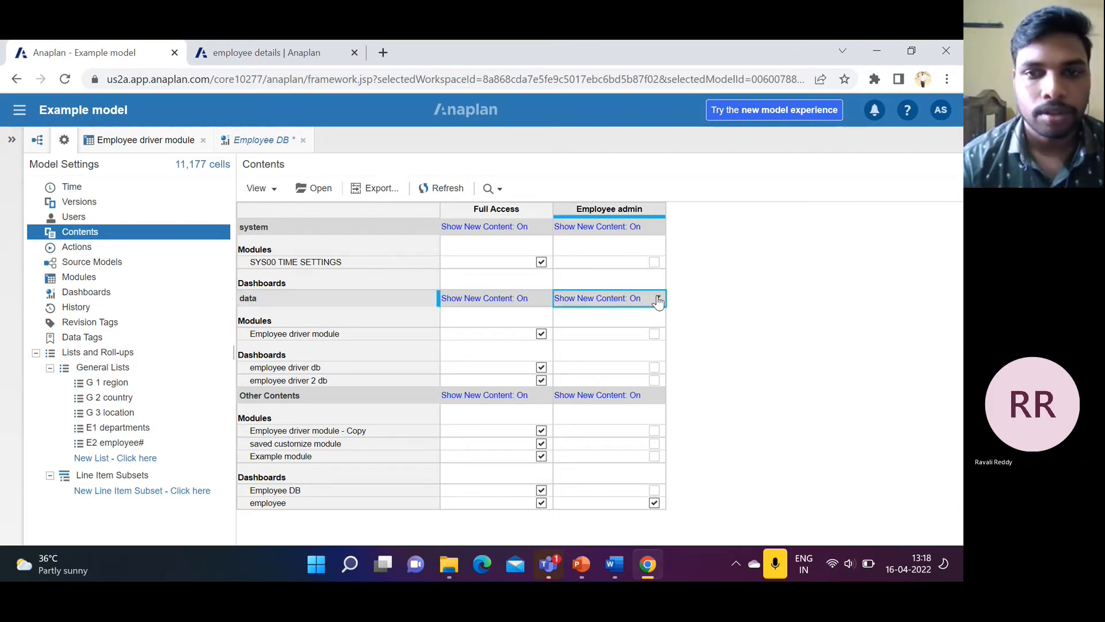
click(657, 298)
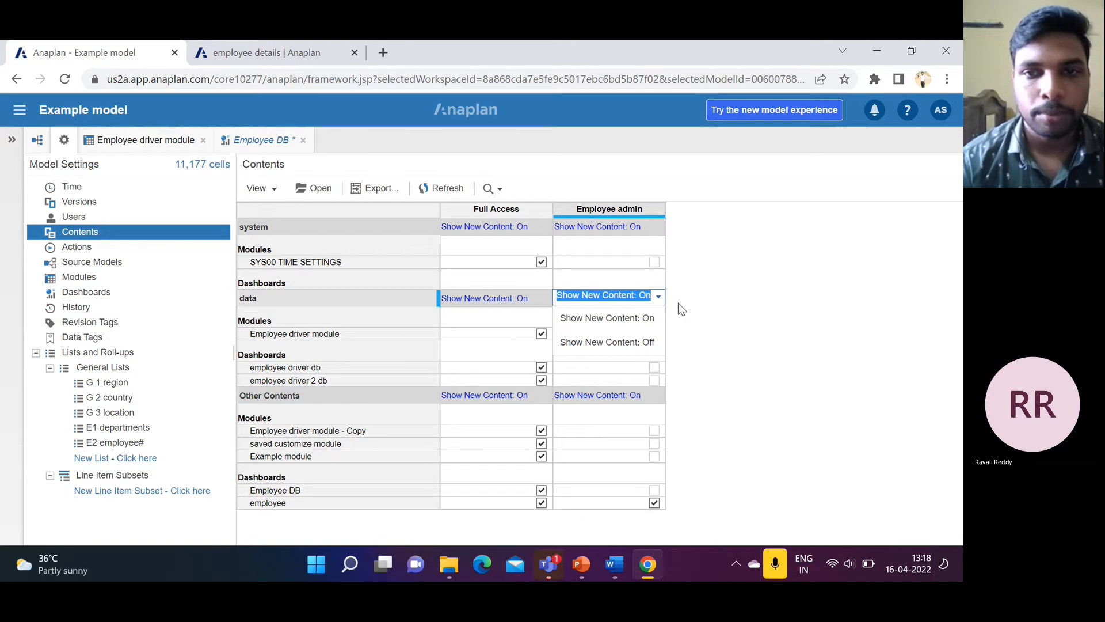
click(705, 316)
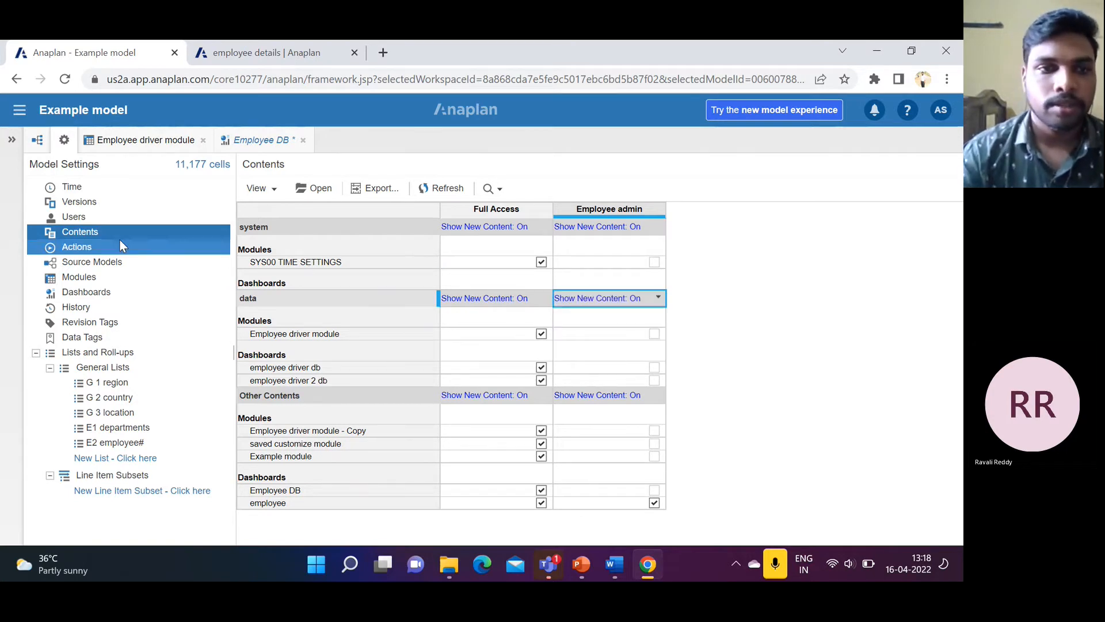
click(94, 216)
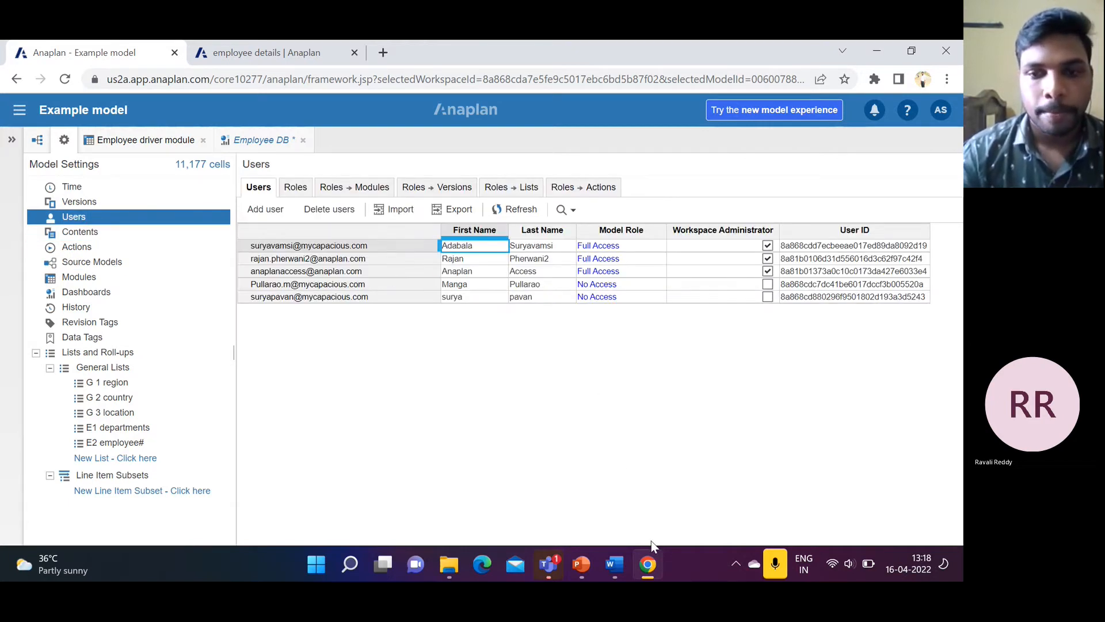
Step: Read the Adding a role and Workspace administrator Role slides in the PowerPoint presentation, and return to the model in Chrome
mouse_move(583, 568)
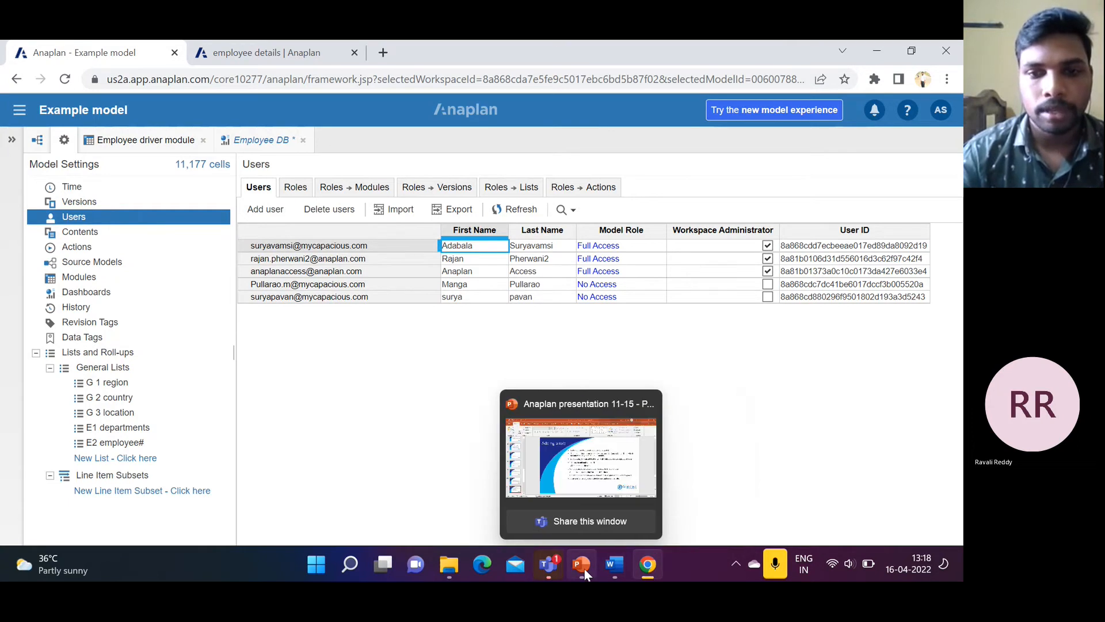
click(564, 494)
click(564, 494)
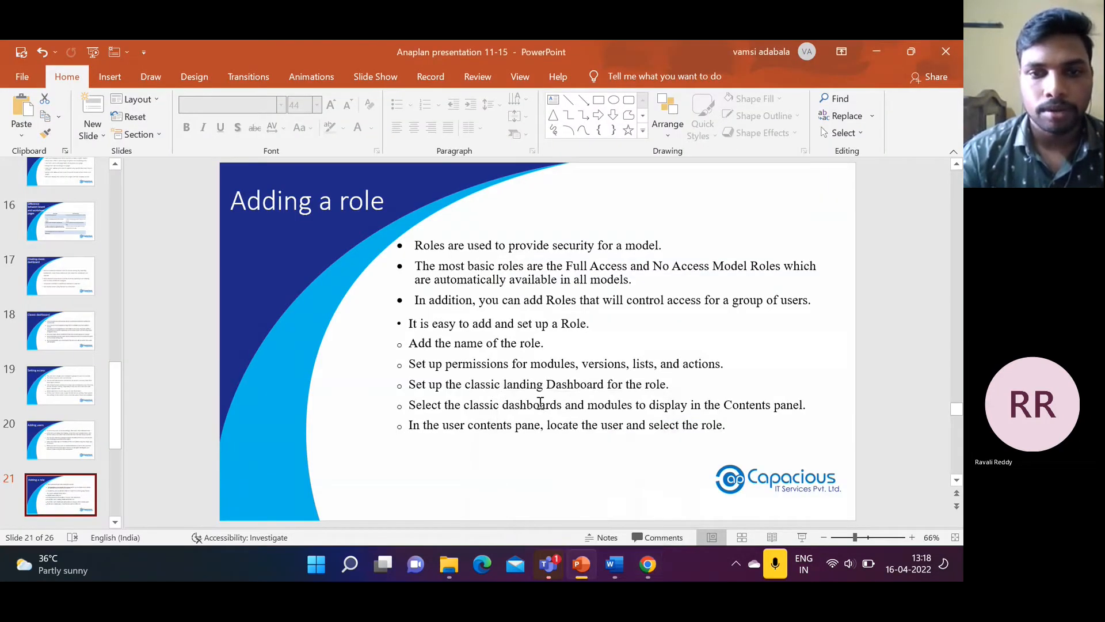
scroll(63, 445, down, 2)
click(63, 443)
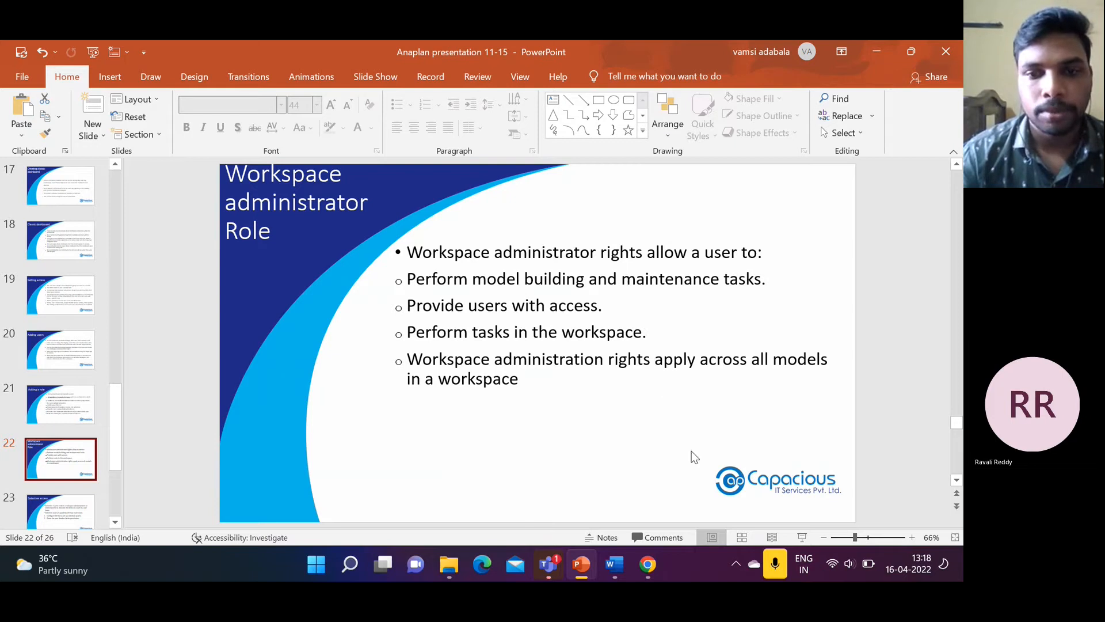
mouse_move(656, 557)
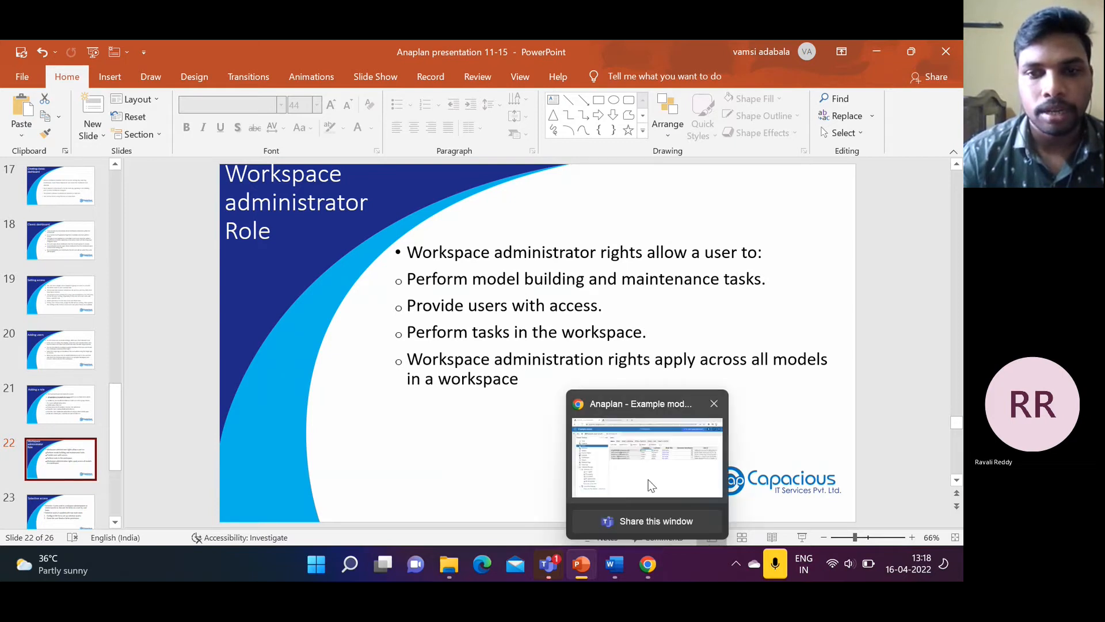
click(651, 484)
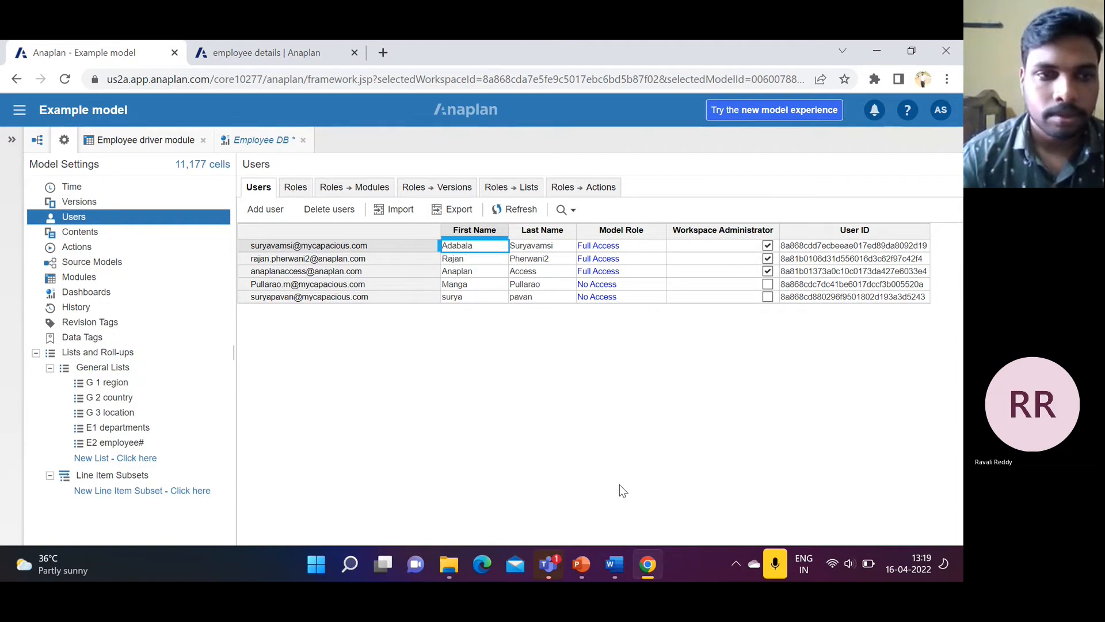
Step: Examine the model's dashboard settings across to the Referenced as Landing Dashboard field for Employee DB
click(121, 294)
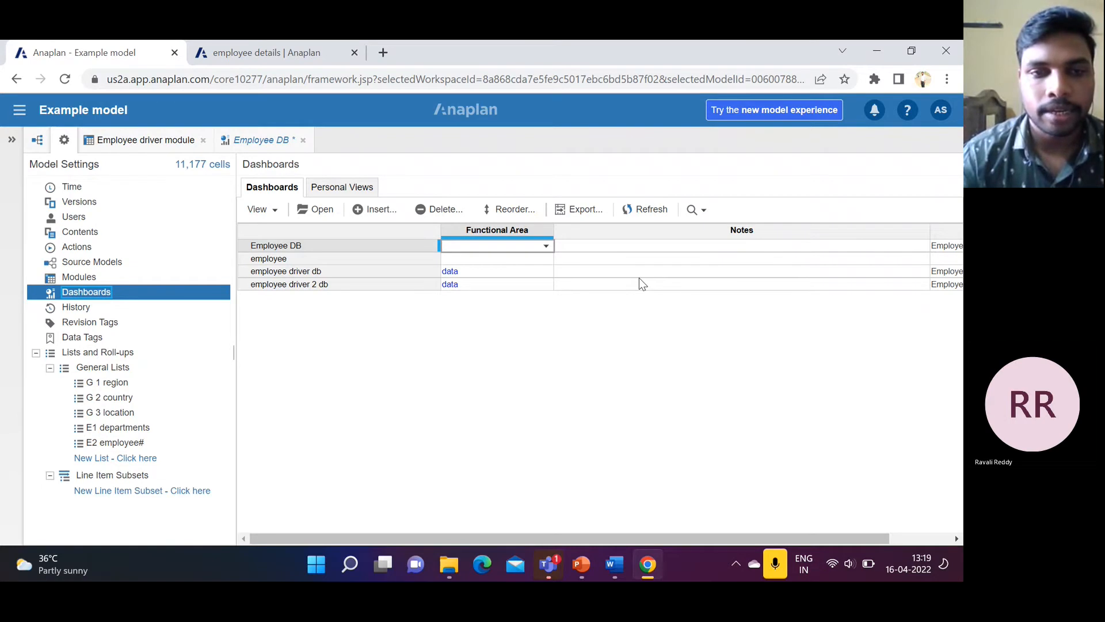
scroll(639, 277, right, 4)
scroll(639, 277, left, 4)
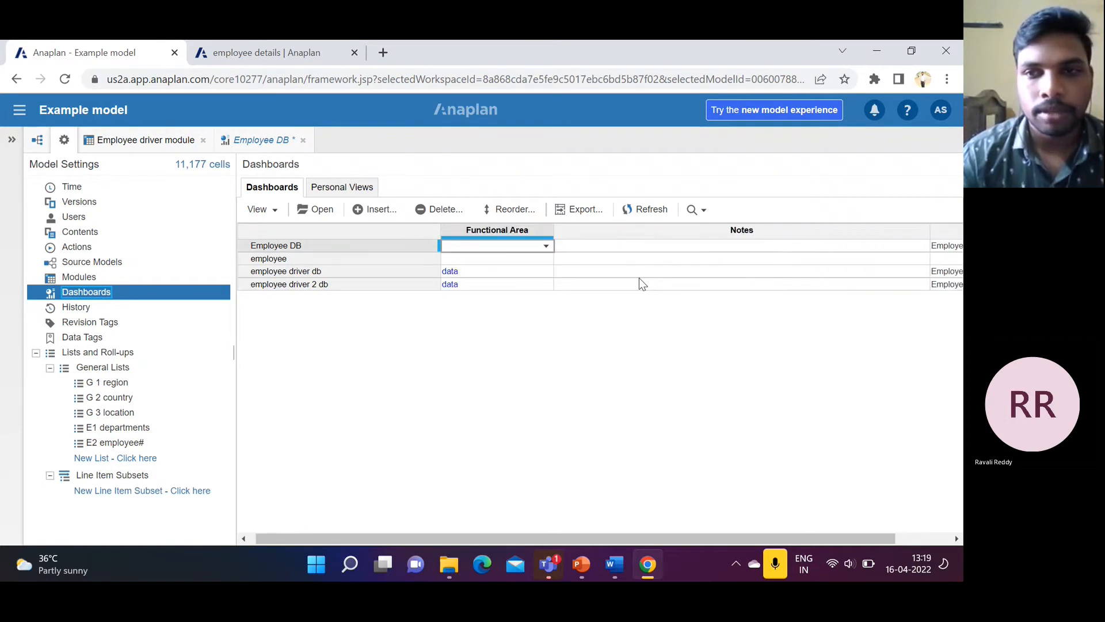
scroll(639, 282, right, 2)
scroll(643, 284, right, 2)
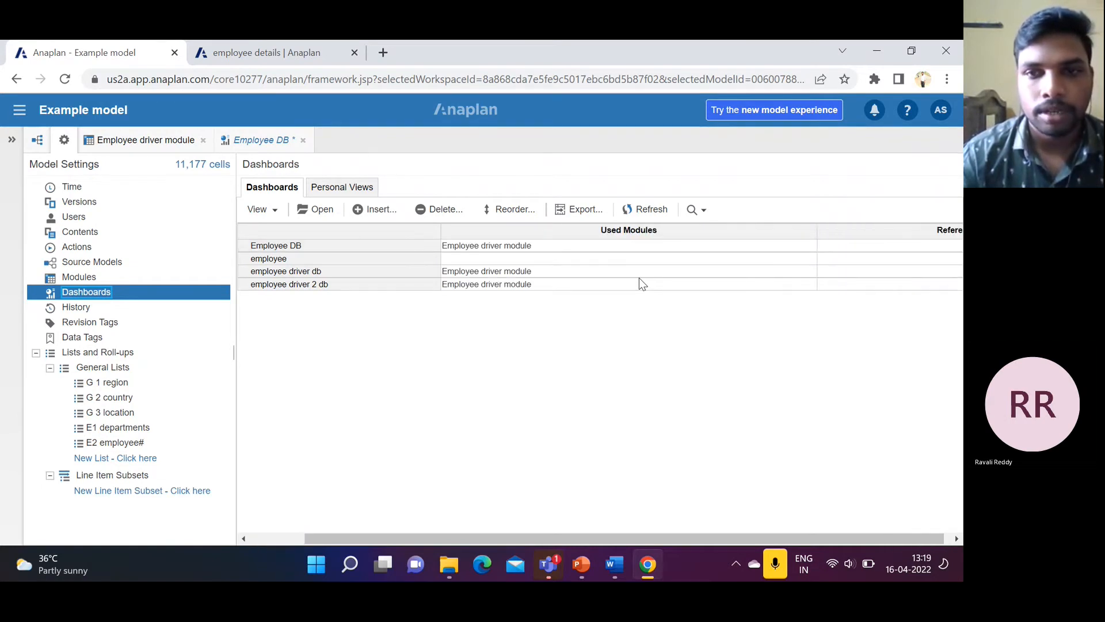
scroll(643, 284, right, 2)
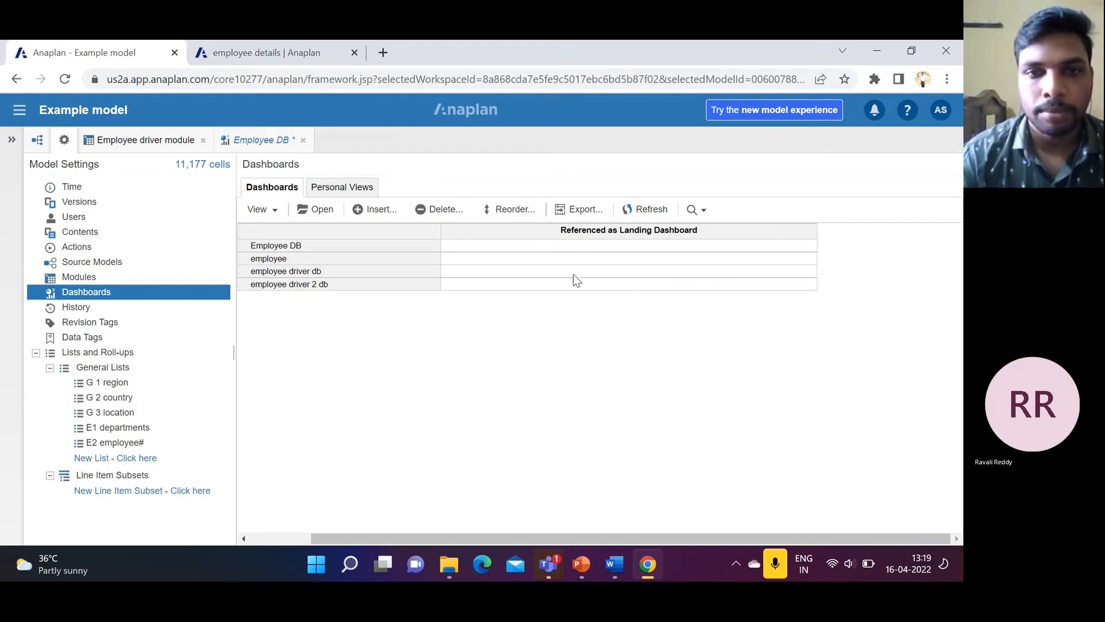
click(590, 246)
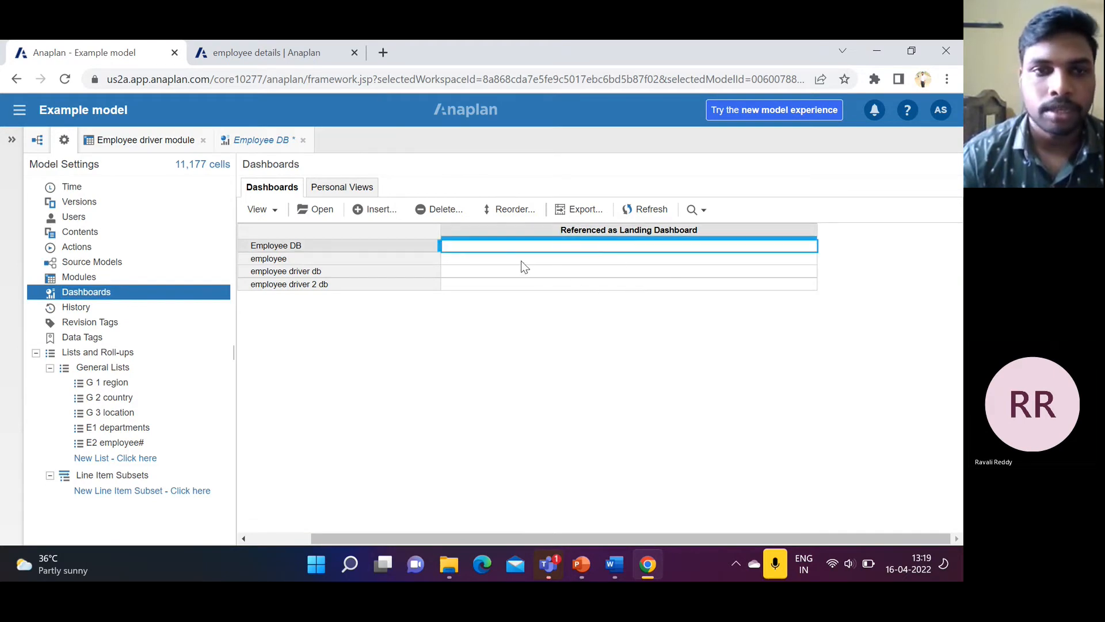
Step: Set the landing dashboard of the Employee admin role to employee in the model's user roles
click(113, 249)
click(89, 218)
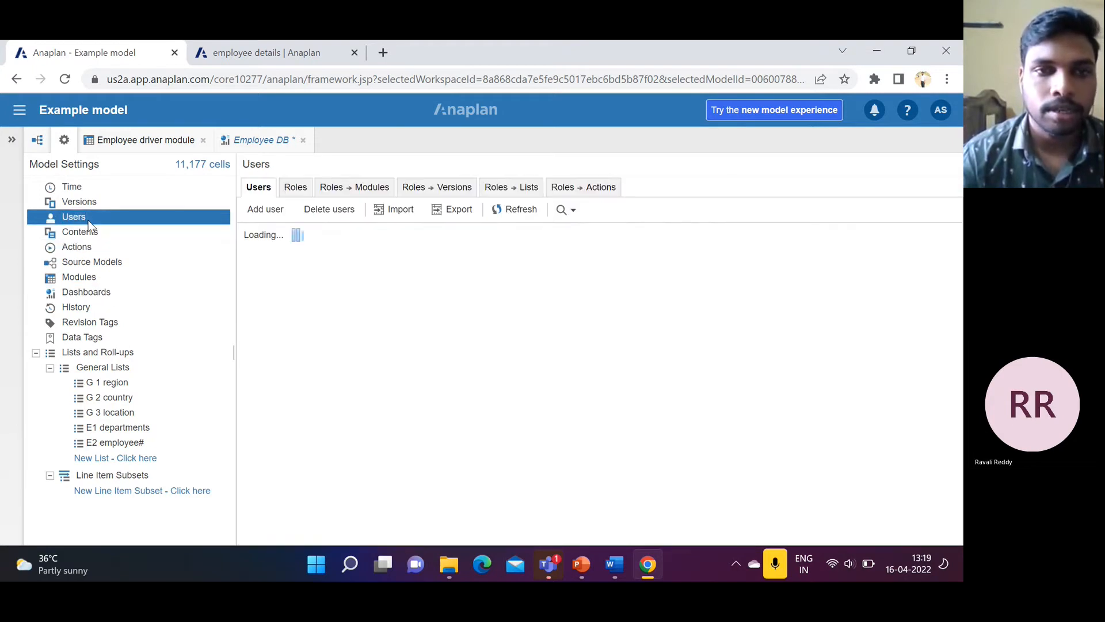
click(300, 189)
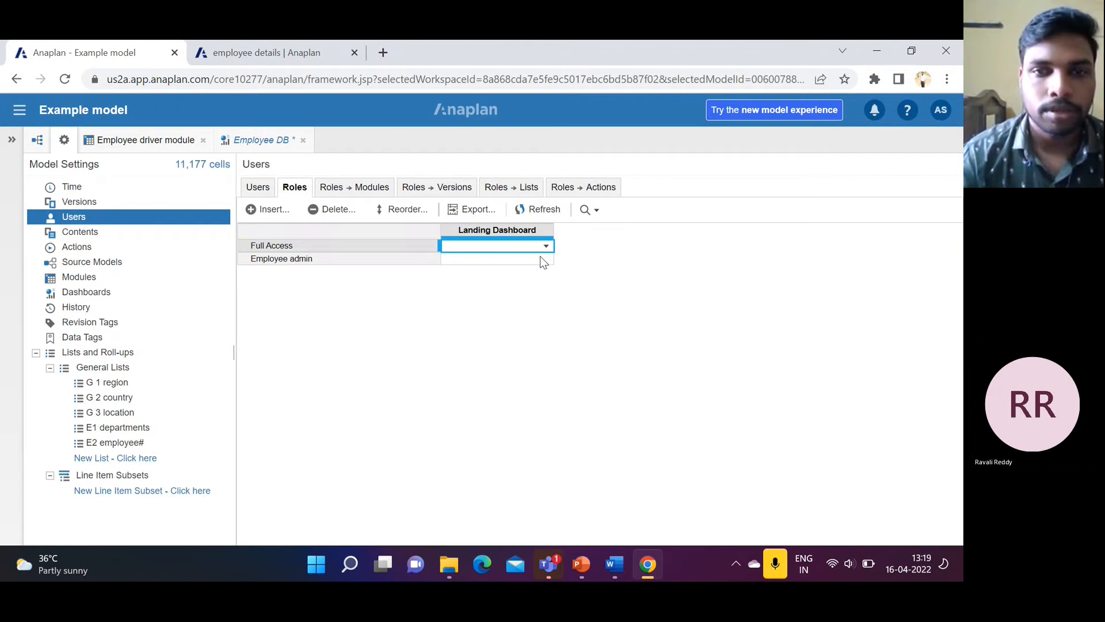
click(543, 262)
click(545, 262)
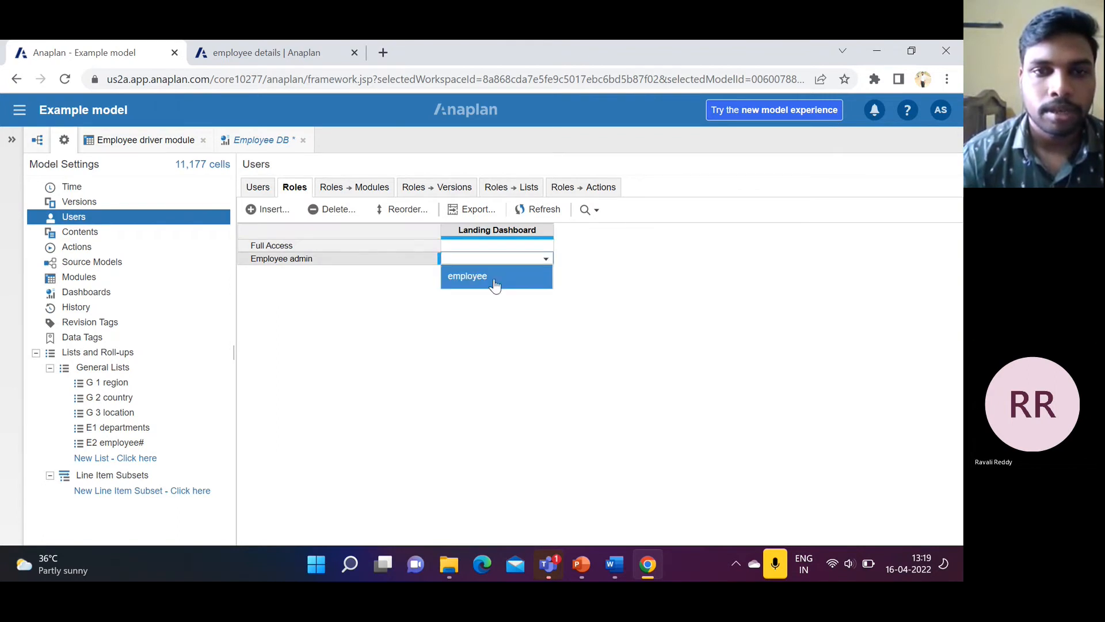
click(496, 284)
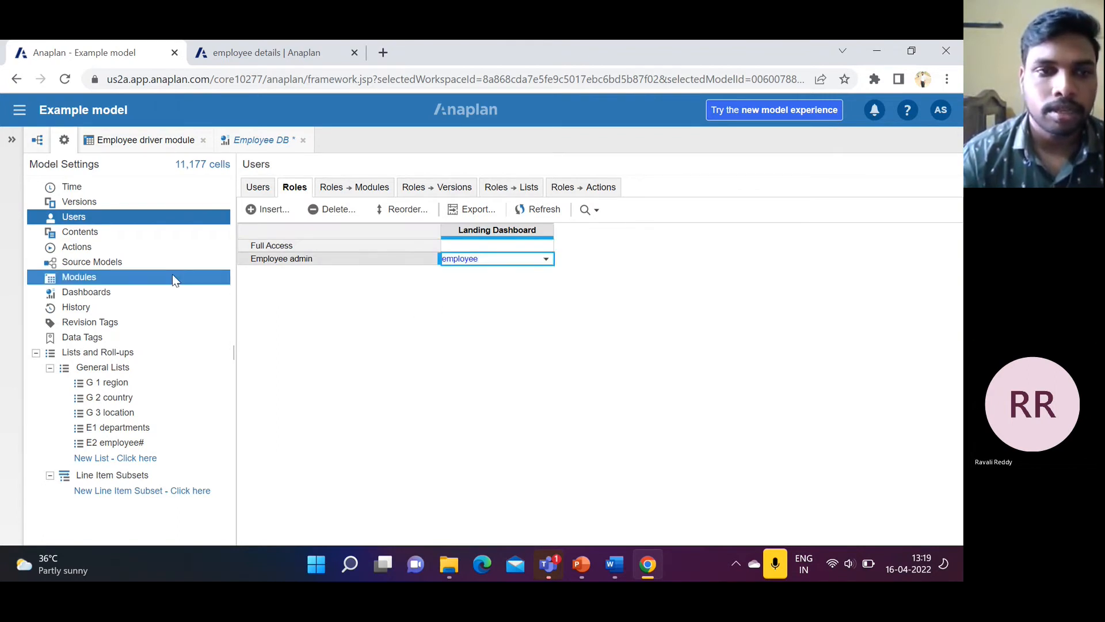
Step: Check in the dashboard settings which role references the employee dashboard as its landing dashboard
click(105, 293)
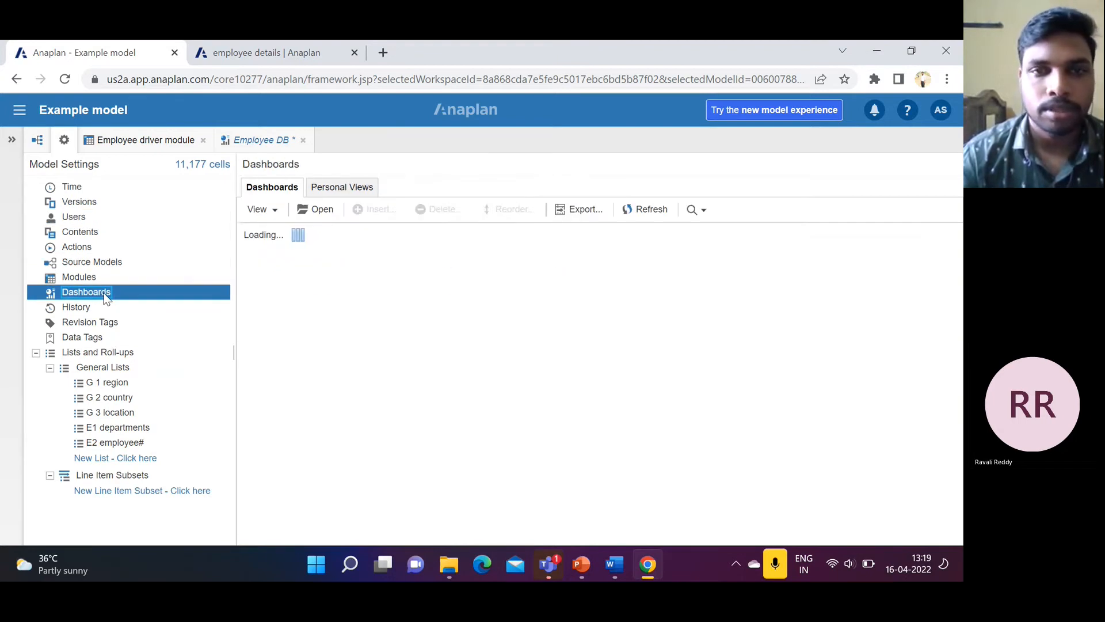
scroll(569, 338, right, 3)
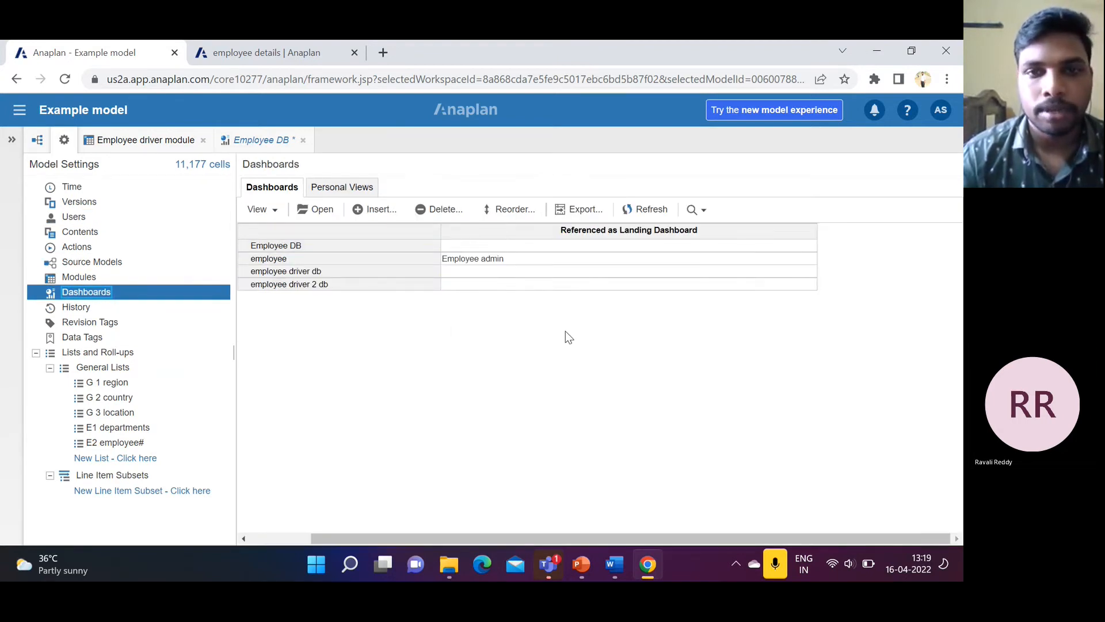
click(530, 260)
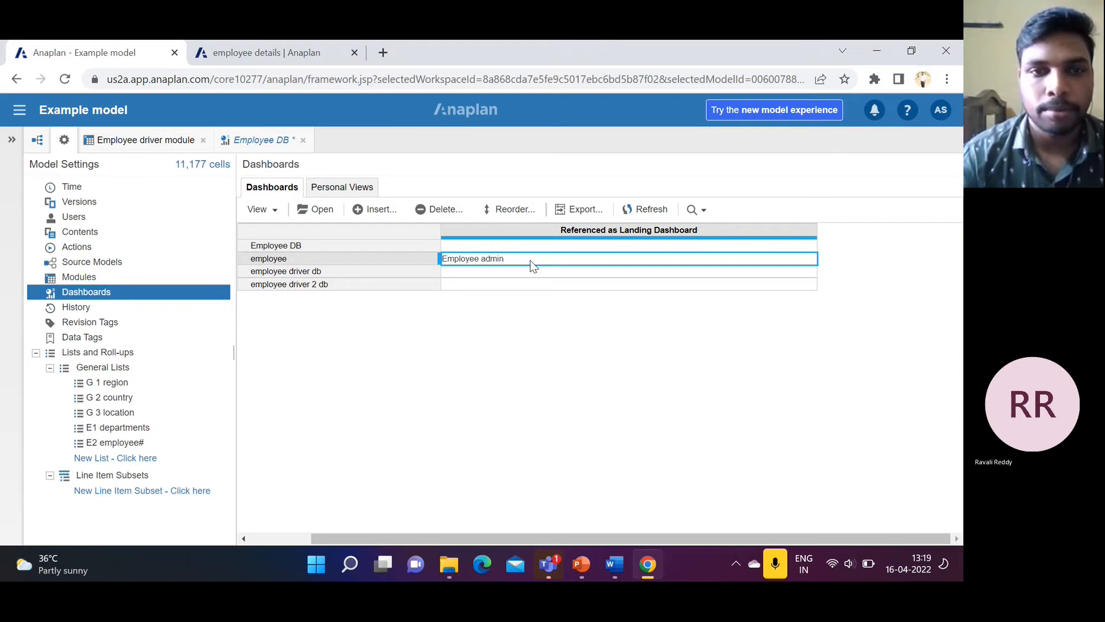
scroll(553, 344, left, 3)
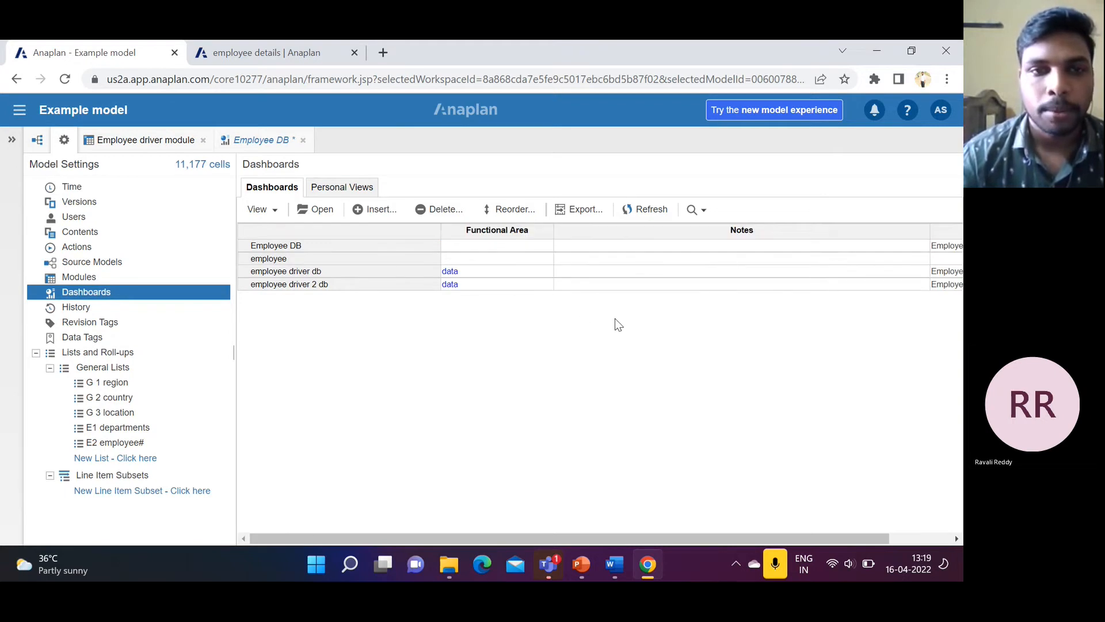
click(309, 262)
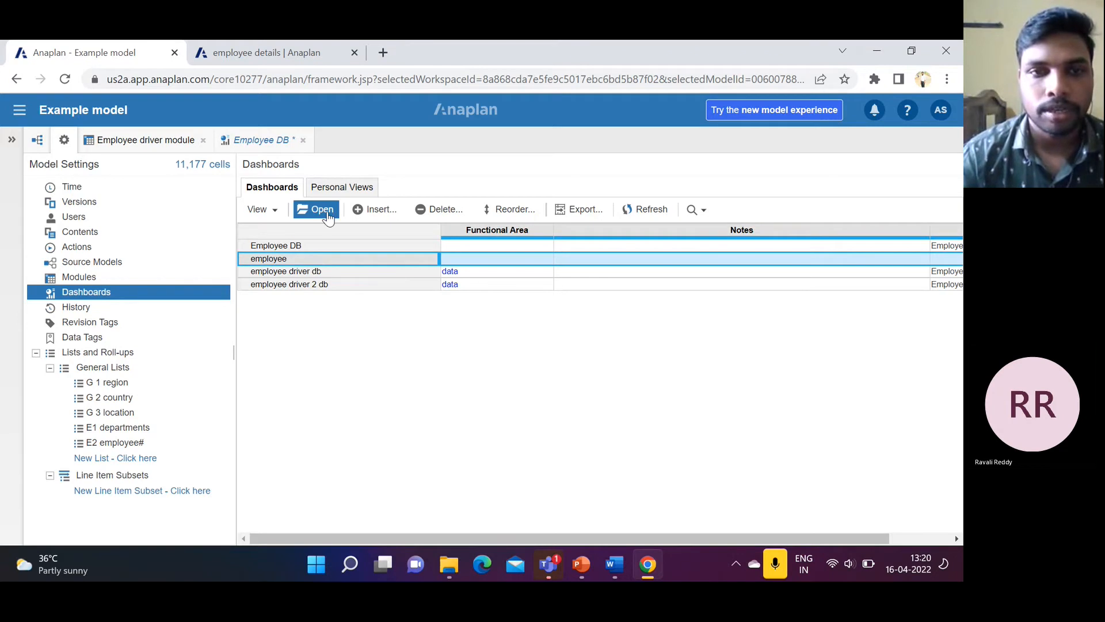
scroll(482, 333, right, 5)
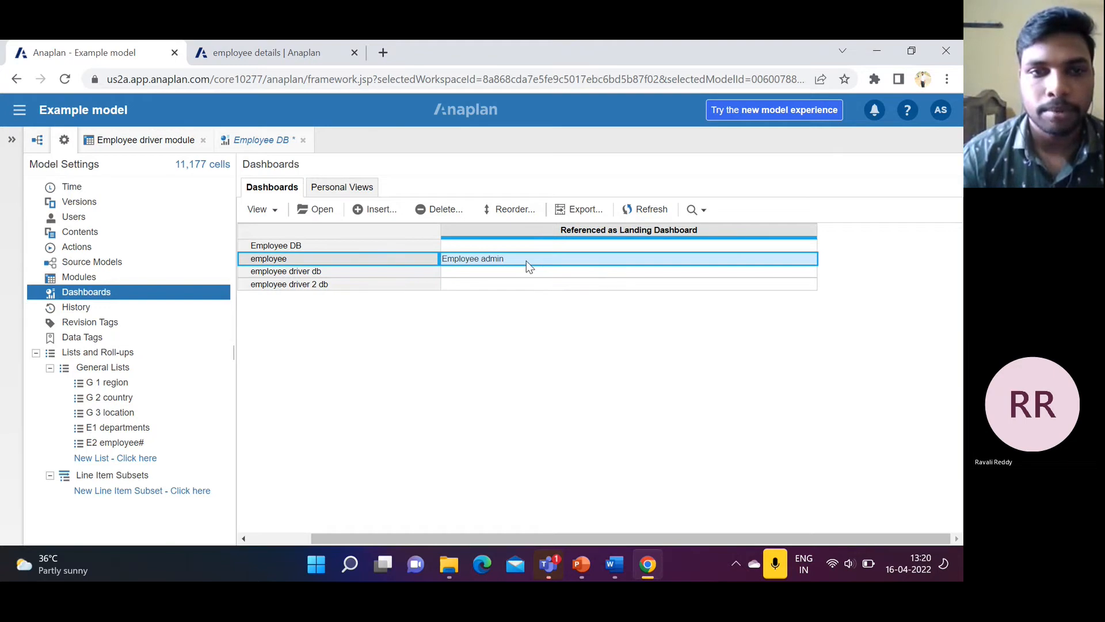
scroll(488, 274, left, 5)
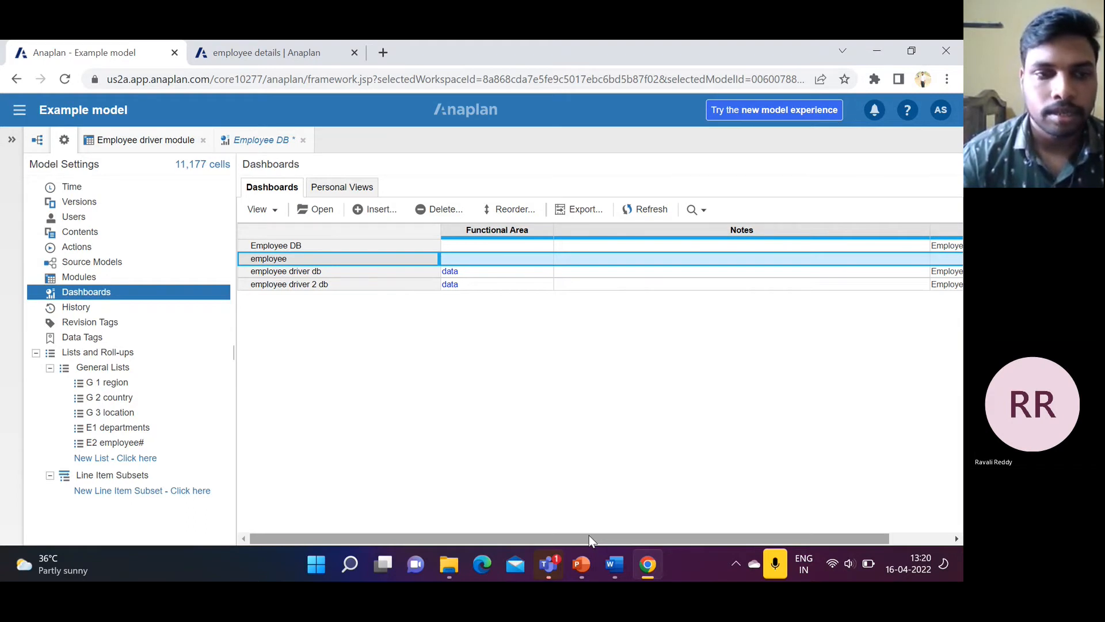
Step: Read the Selective access slide in the PowerPoint presentation, and return to the model in Chrome
click(581, 564)
scroll(51, 338, down, 4)
click(51, 339)
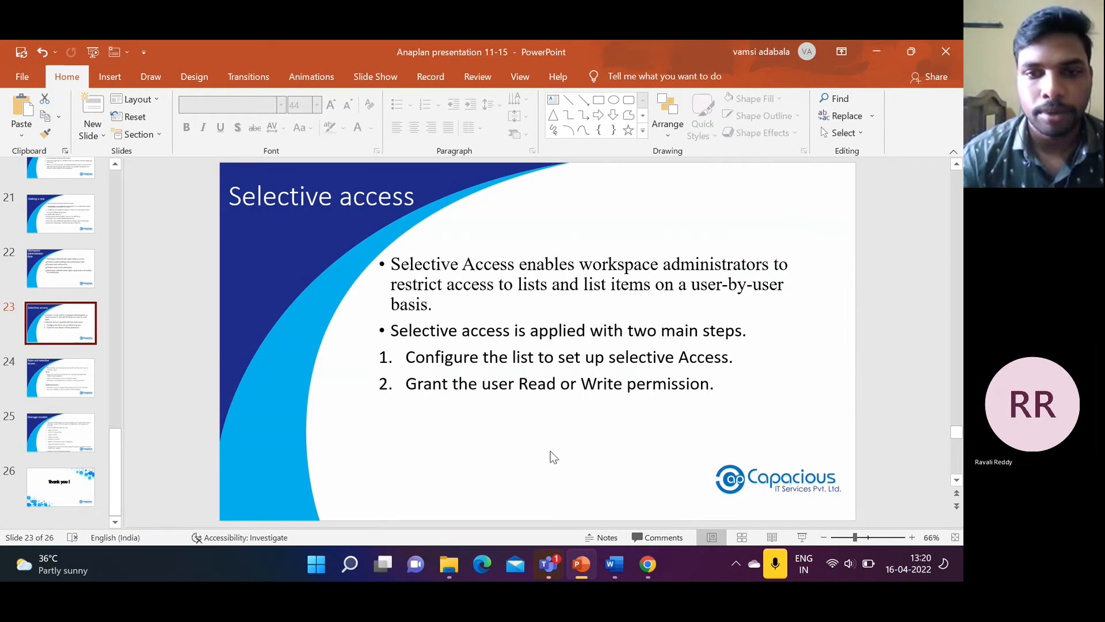
mouse_move(650, 567)
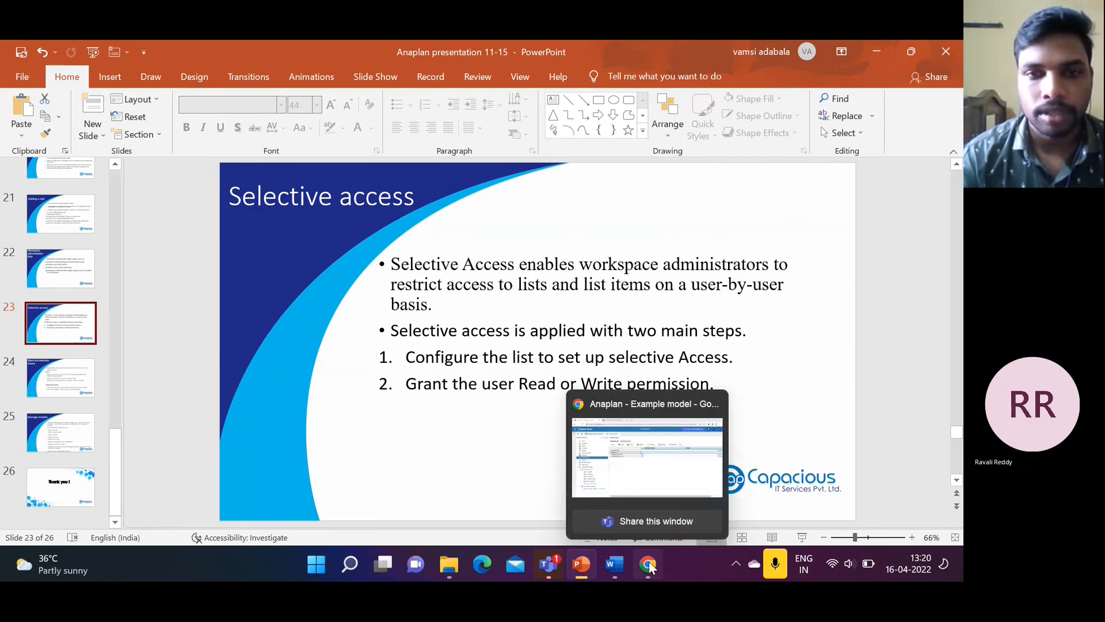
click(649, 461)
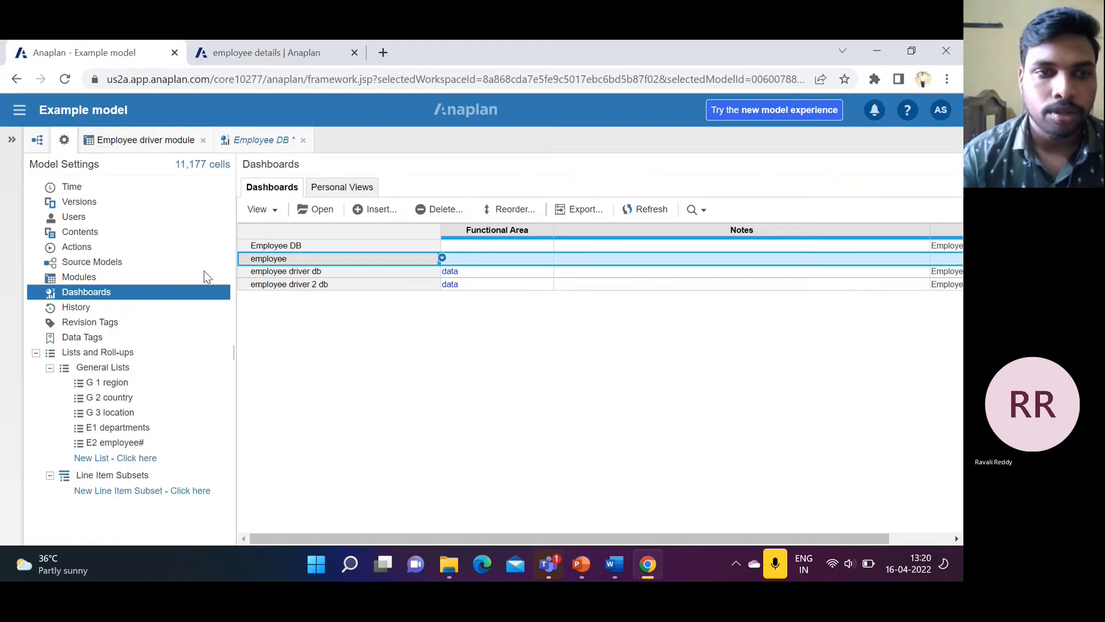
Step: Try enabling selective access for the E1 departments list in the General Lists settings, and turn it off again
click(148, 364)
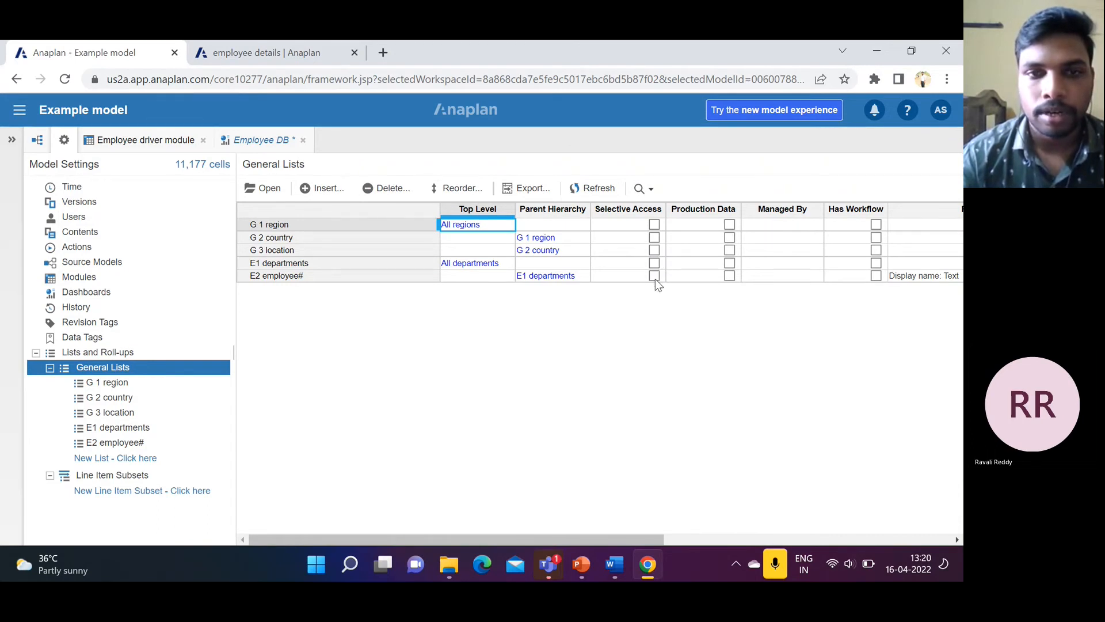
click(655, 265)
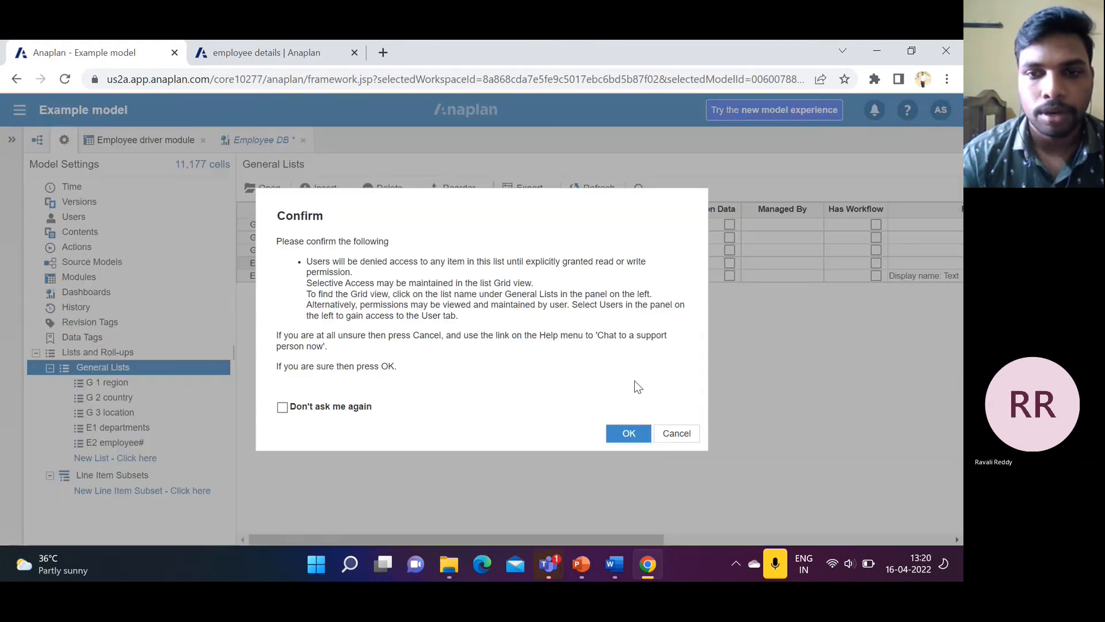
click(628, 437)
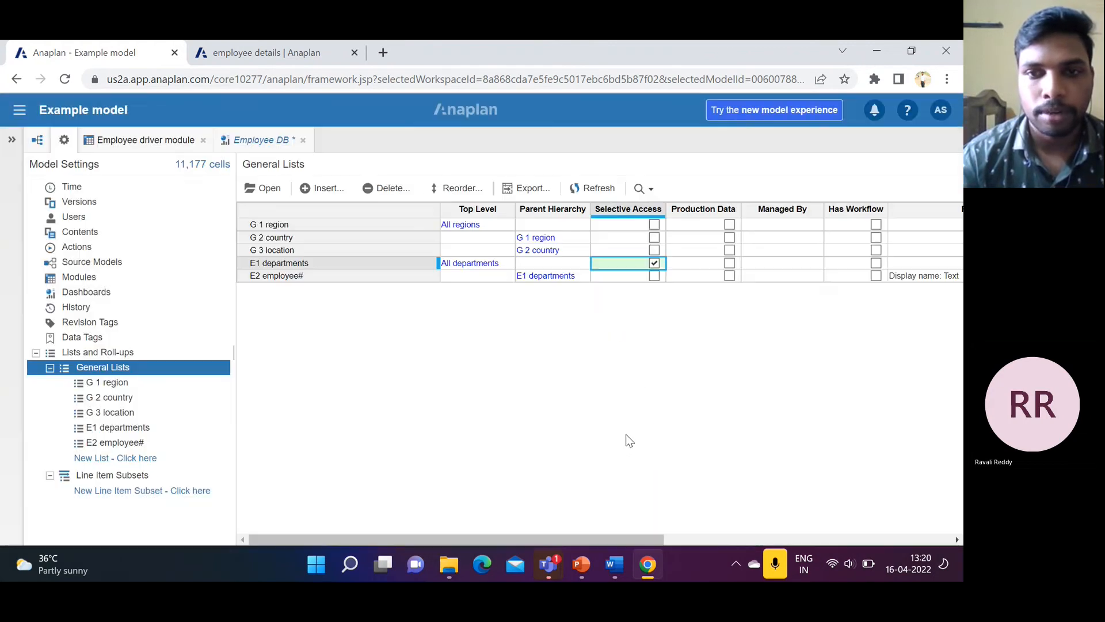
click(653, 265)
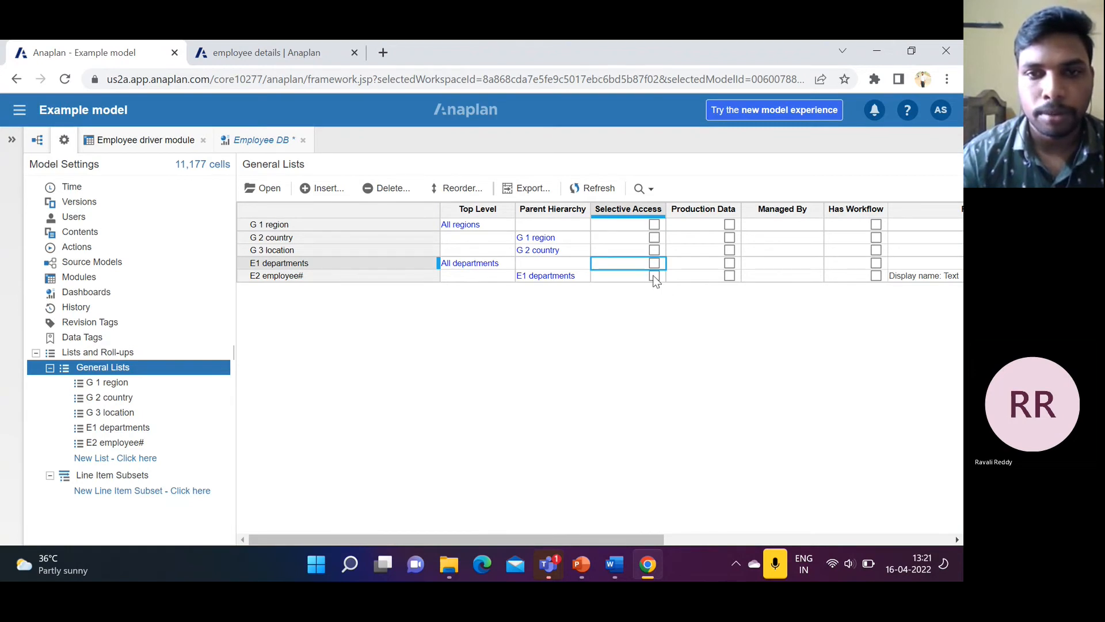
Step: Try enabling selective access for the E2 employee# list, and clear it on its parent list E1 departments
click(654, 276)
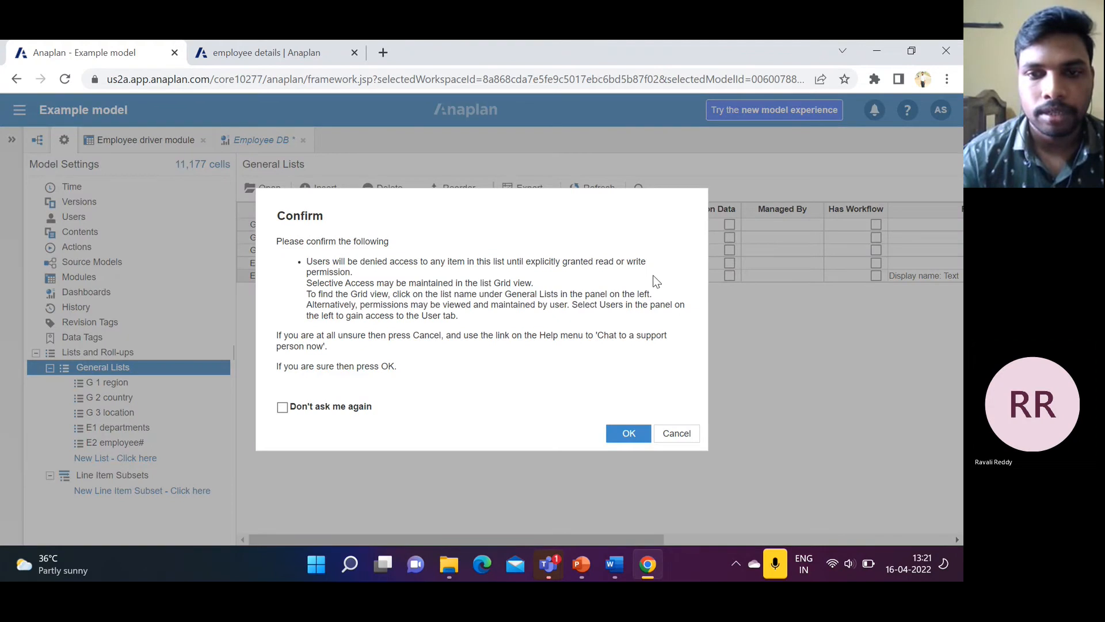
click(626, 436)
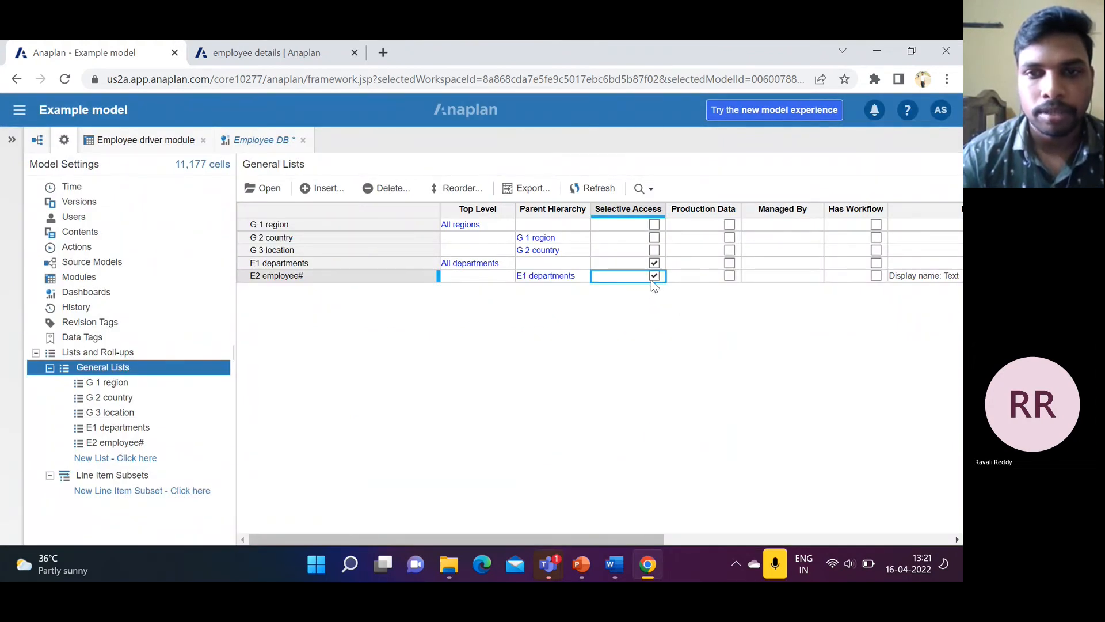
click(653, 263)
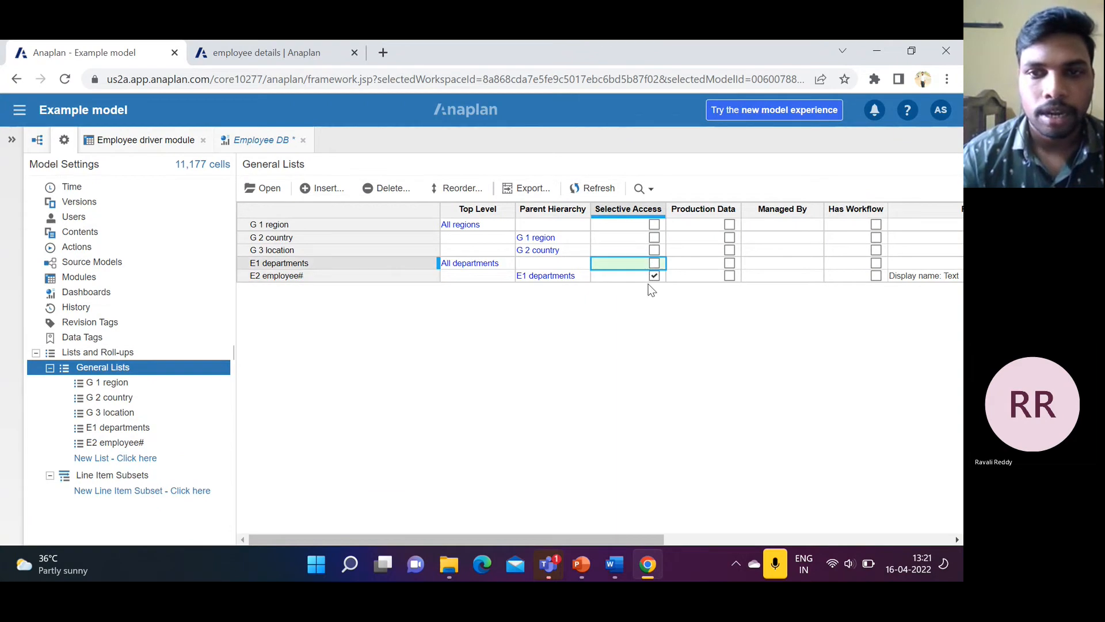
Step: Enable selective access for the G 2 country list and the G 3 location list
click(654, 238)
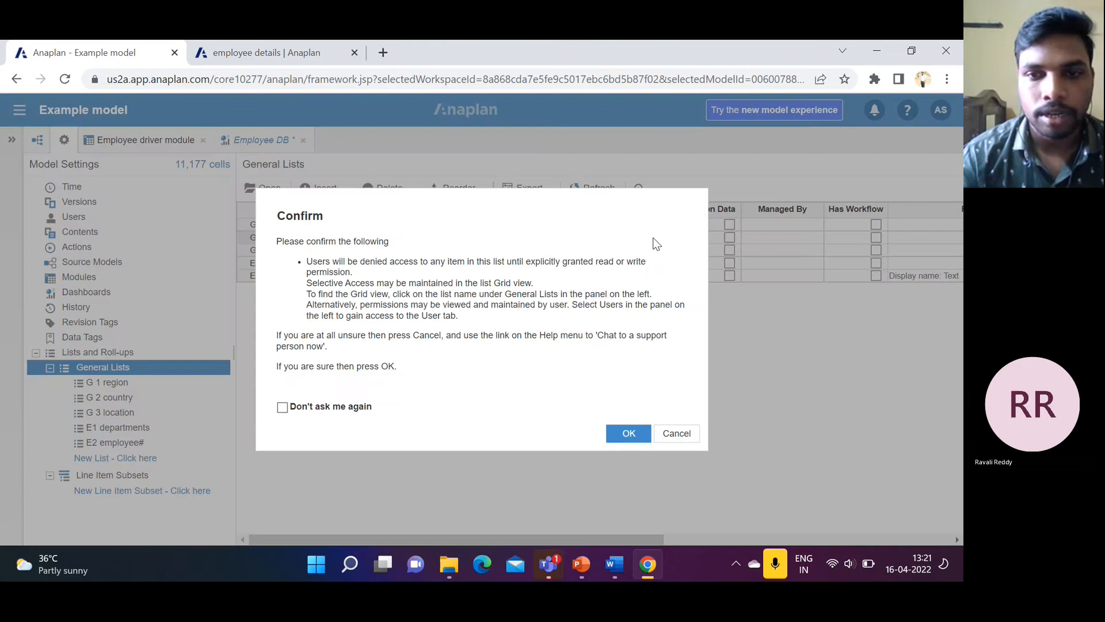
click(627, 432)
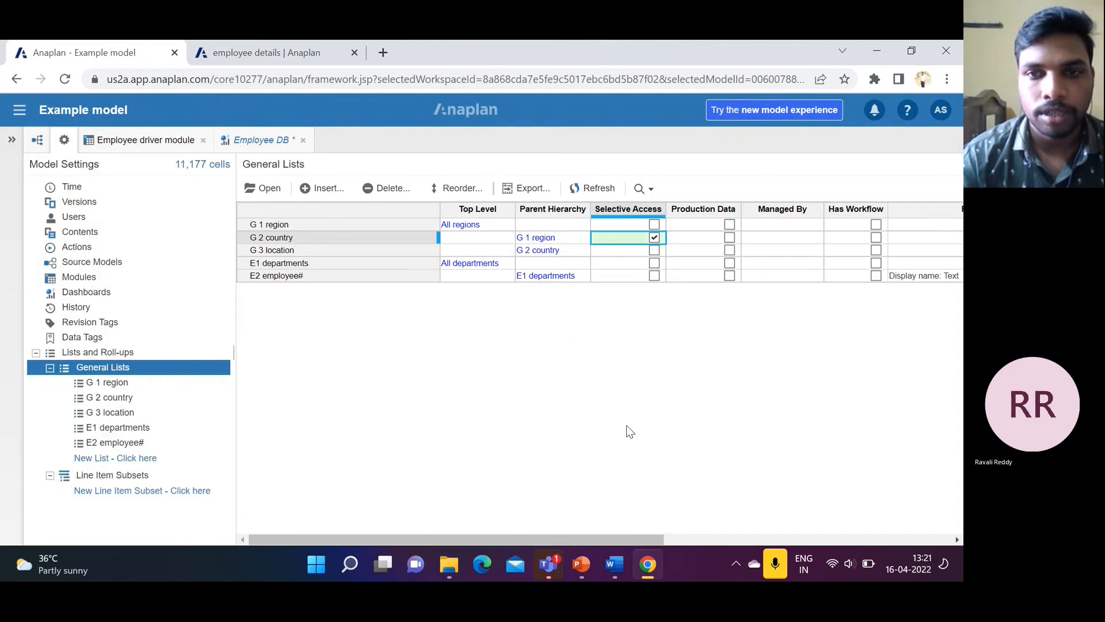
click(654, 250)
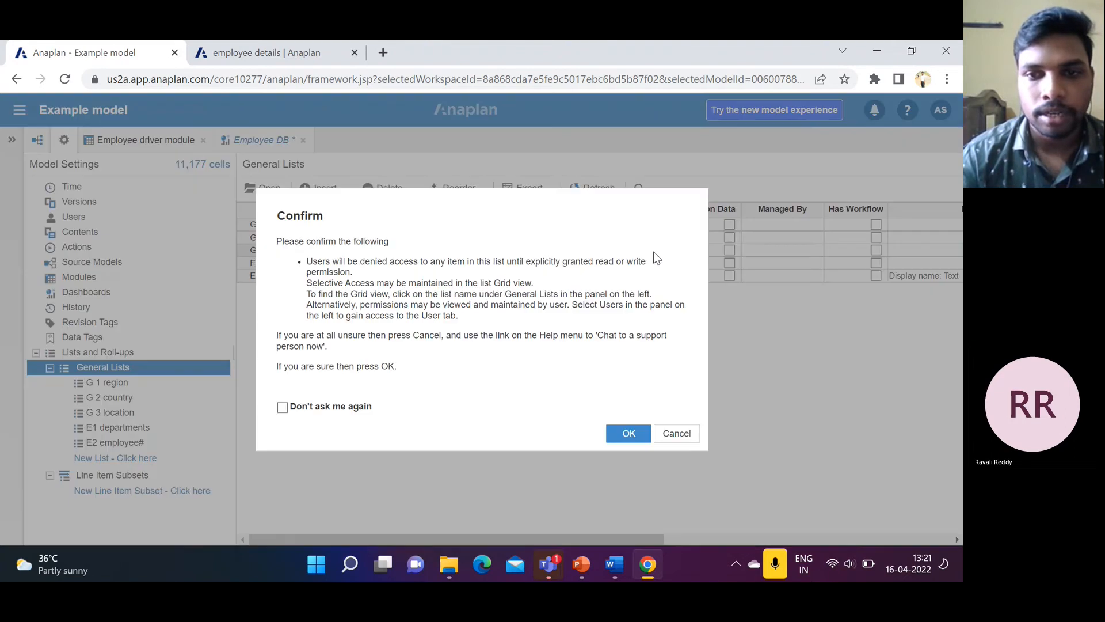
click(629, 433)
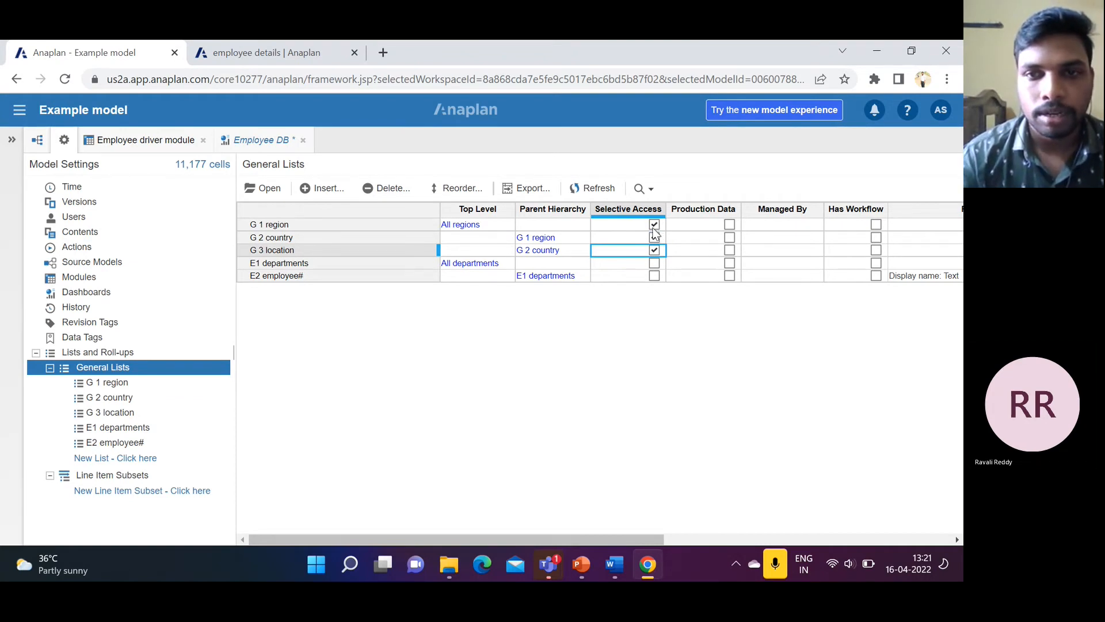
Step: Try granting the Employee admin role access to the G 3 location list, and clear it again
click(654, 236)
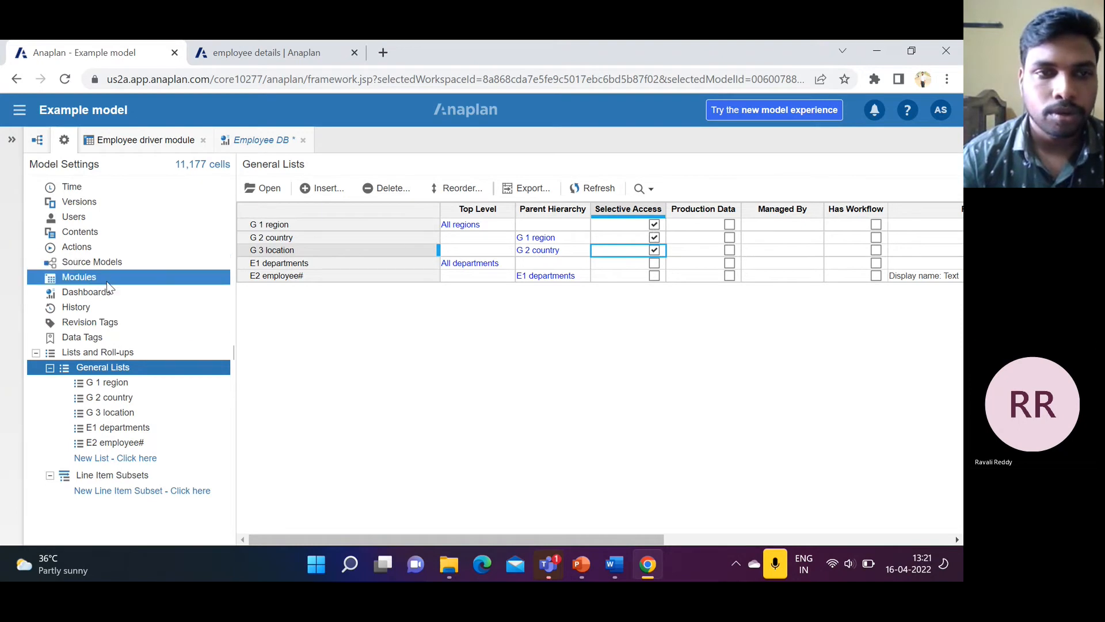
click(108, 221)
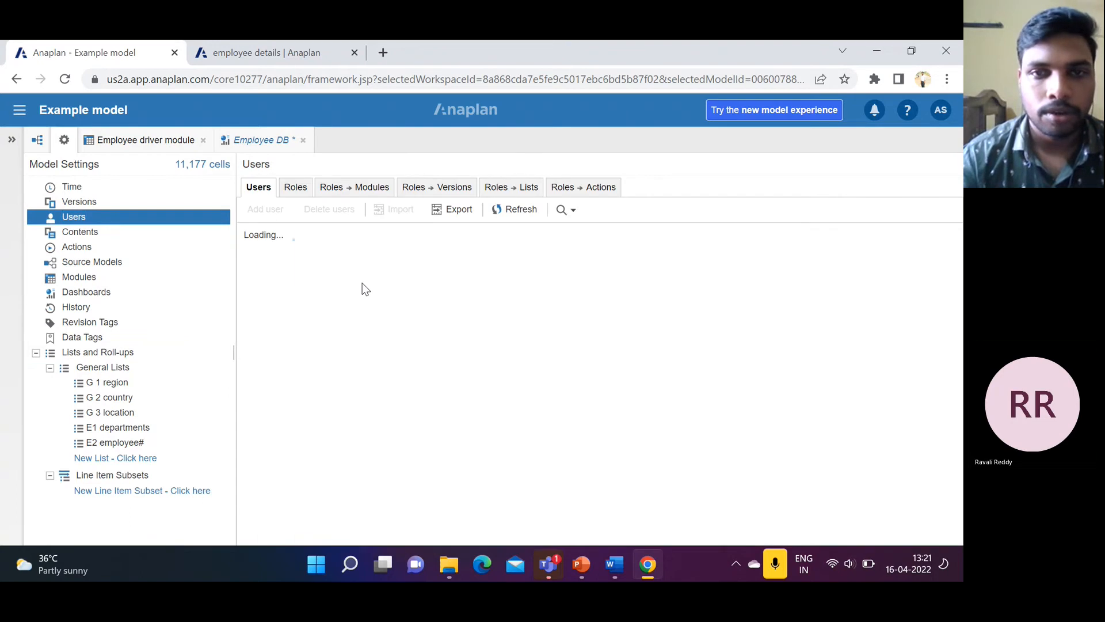
click(517, 191)
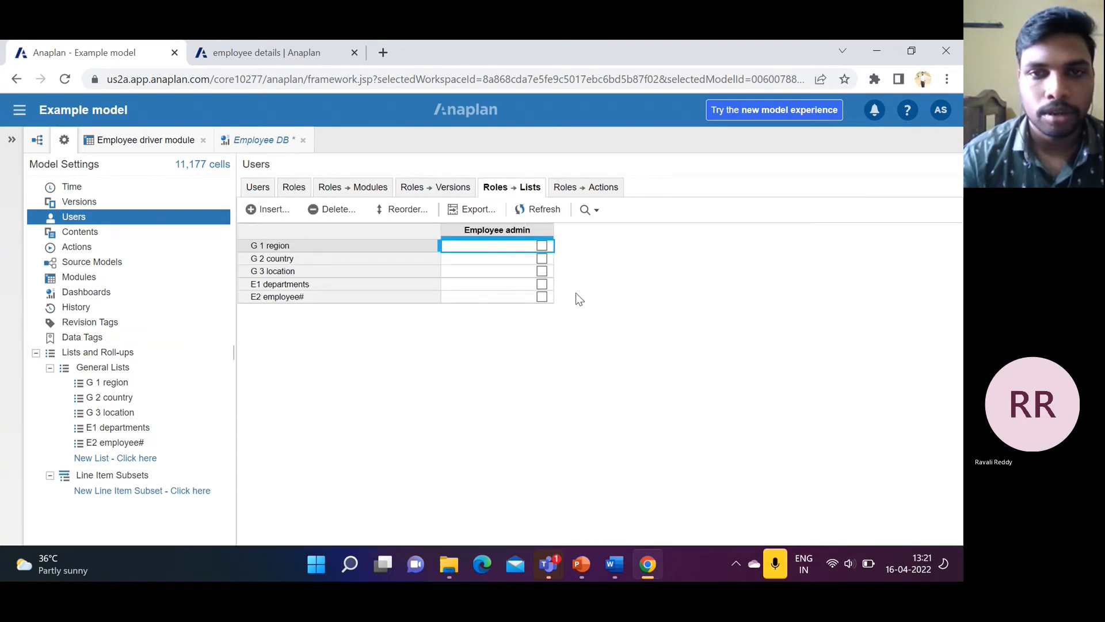
click(541, 275)
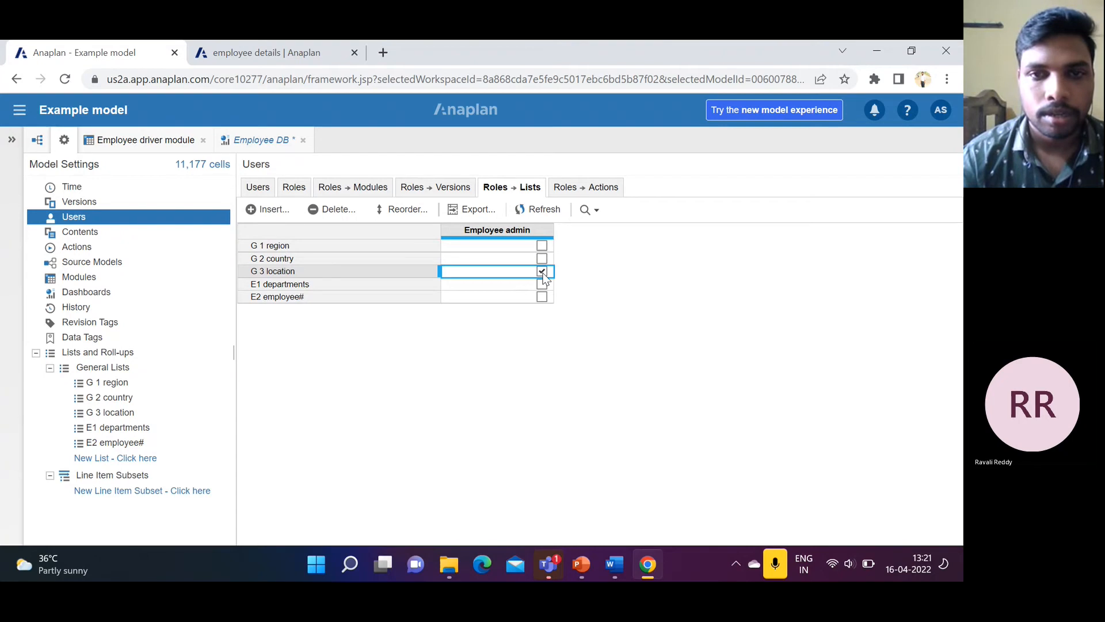
click(541, 272)
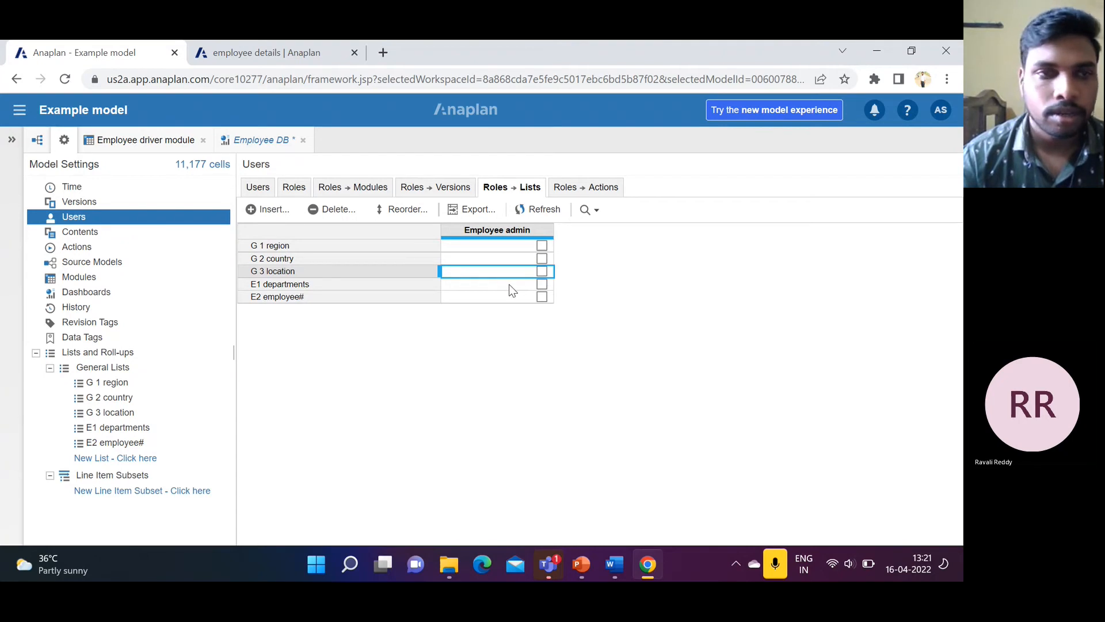
Step: Review the selective access settings of the General Lists and look at the employee details page
click(118, 367)
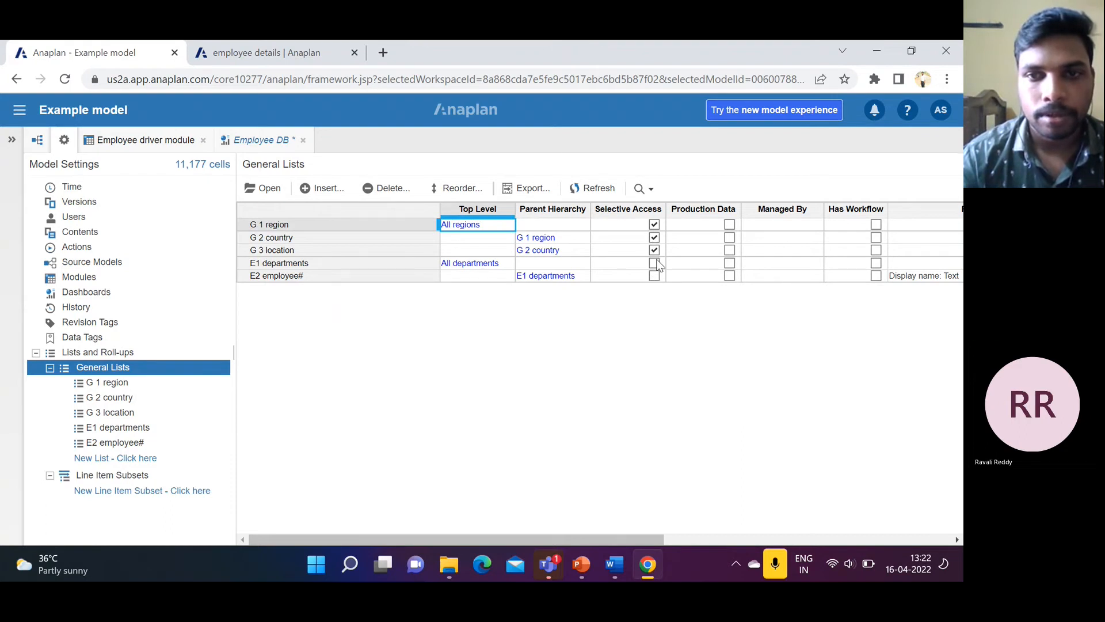
click(292, 46)
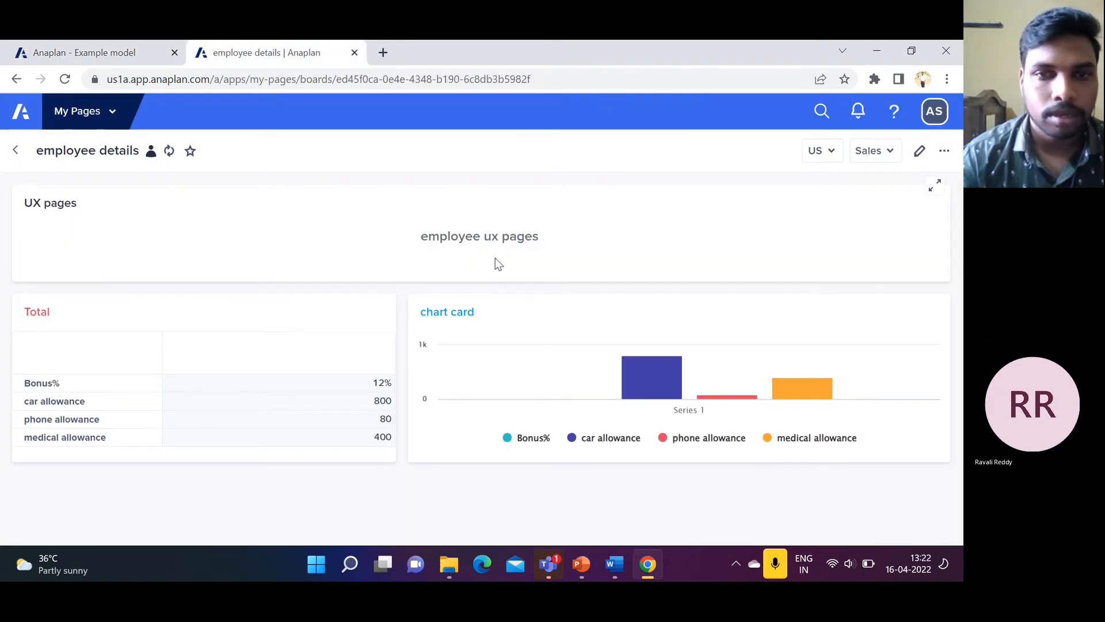
click(114, 54)
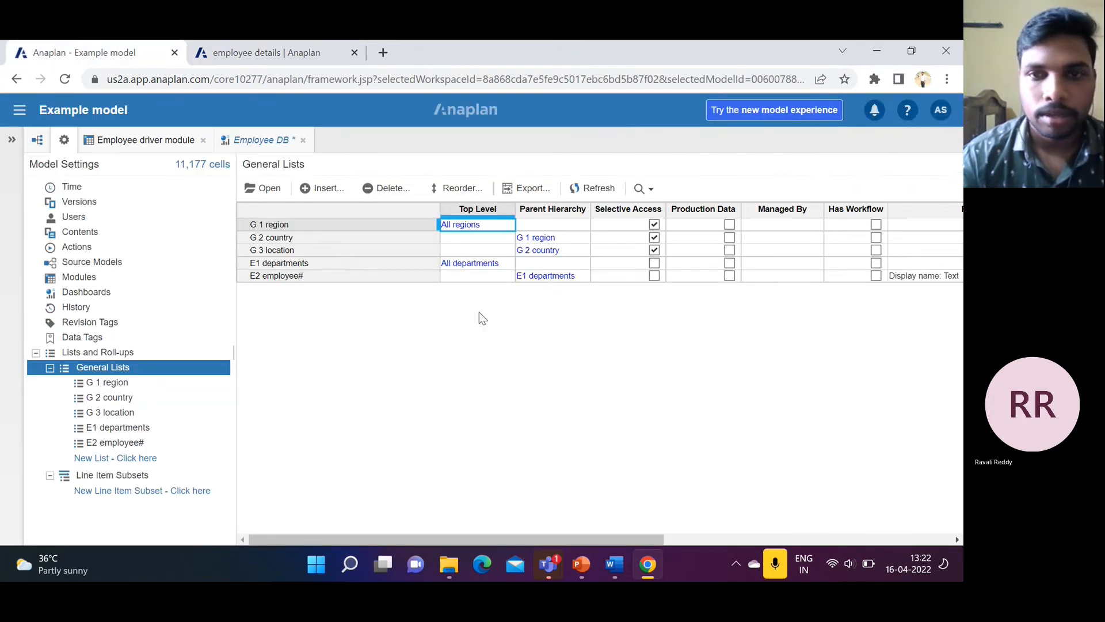
scroll(504, 319, right, 3)
scroll(505, 319, left, 3)
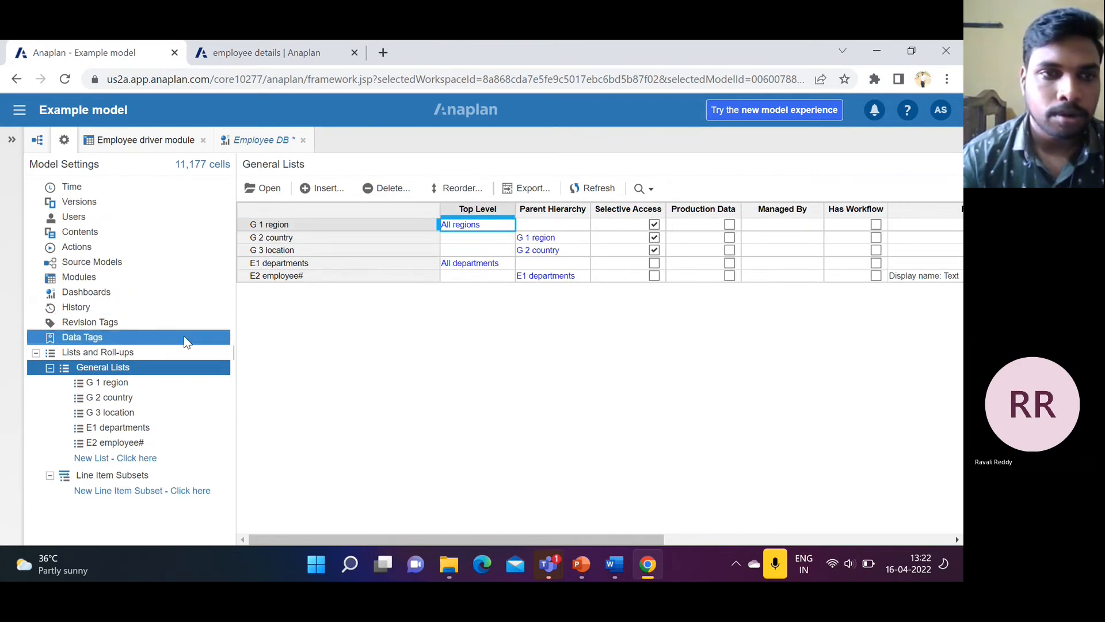
Step: Give the Employee admin role Read access to the Employee driver module
click(130, 224)
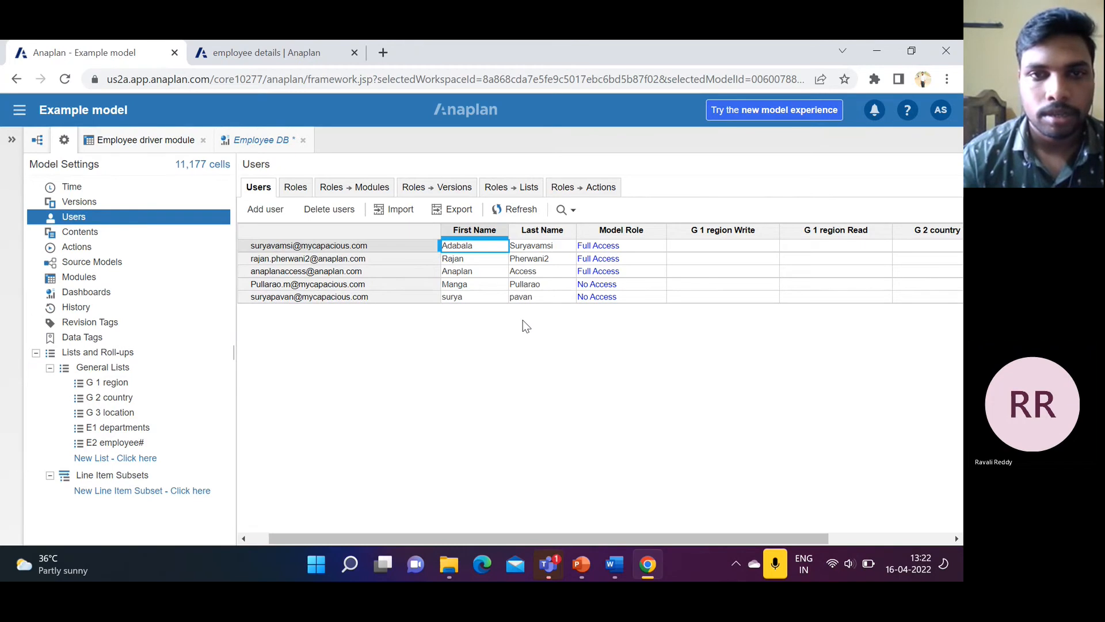
click(520, 184)
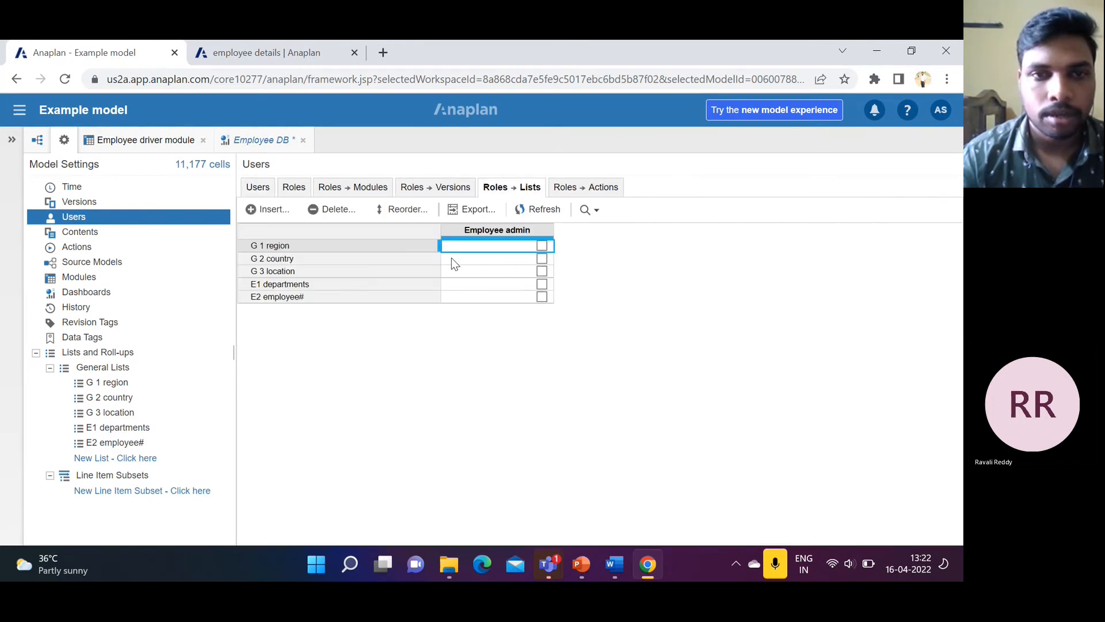
click(427, 194)
click(371, 190)
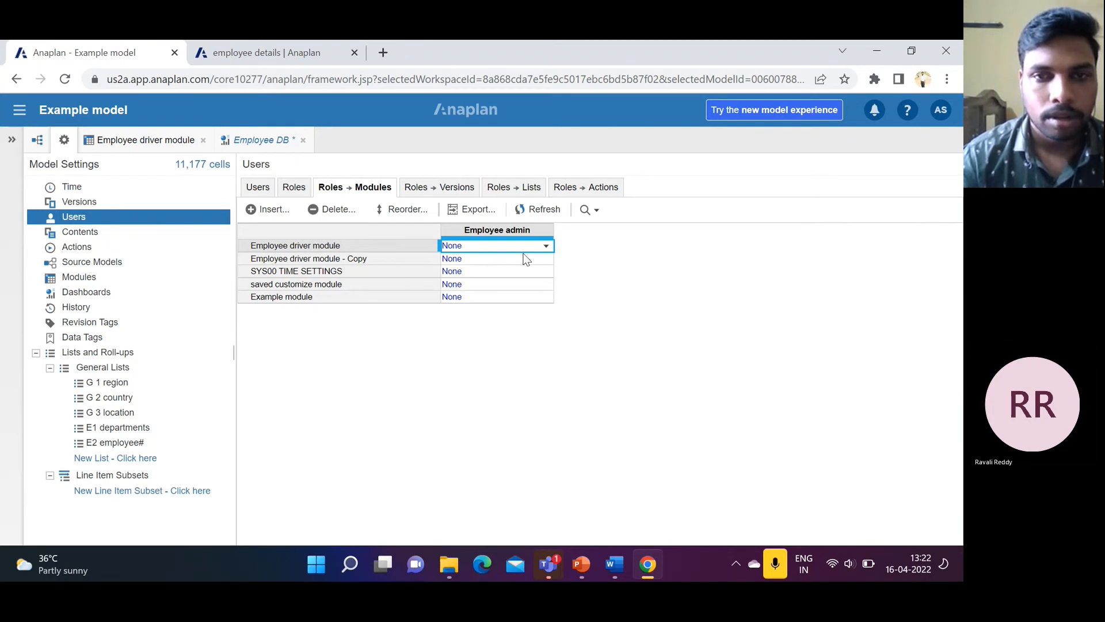
click(545, 245)
click(493, 287)
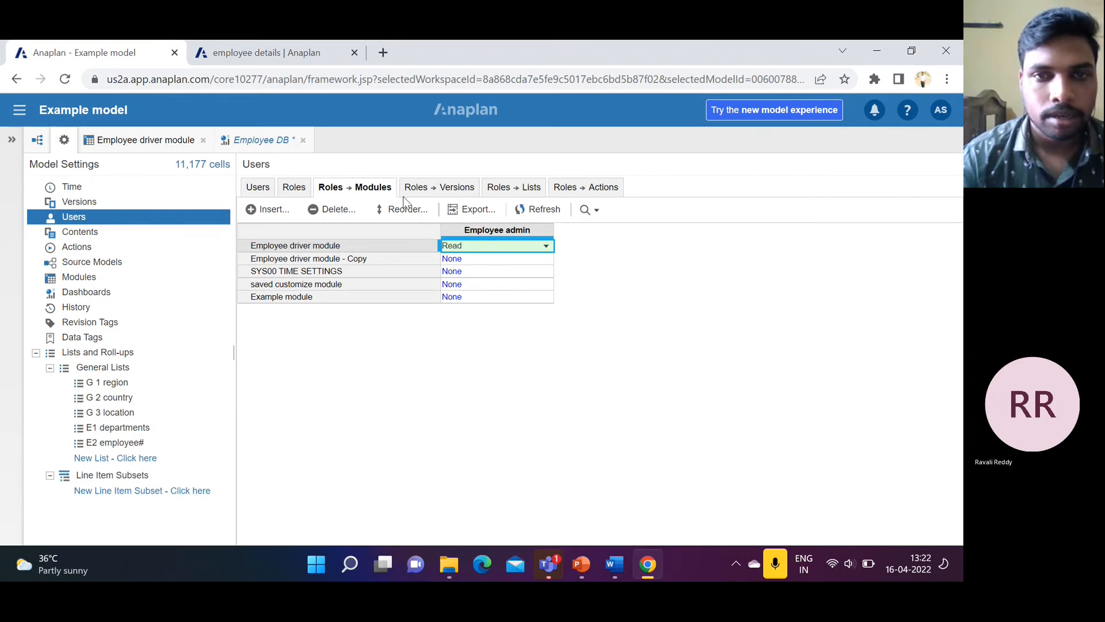
Step: Set the Employee admin role's landing dashboard to Employee DB
click(516, 187)
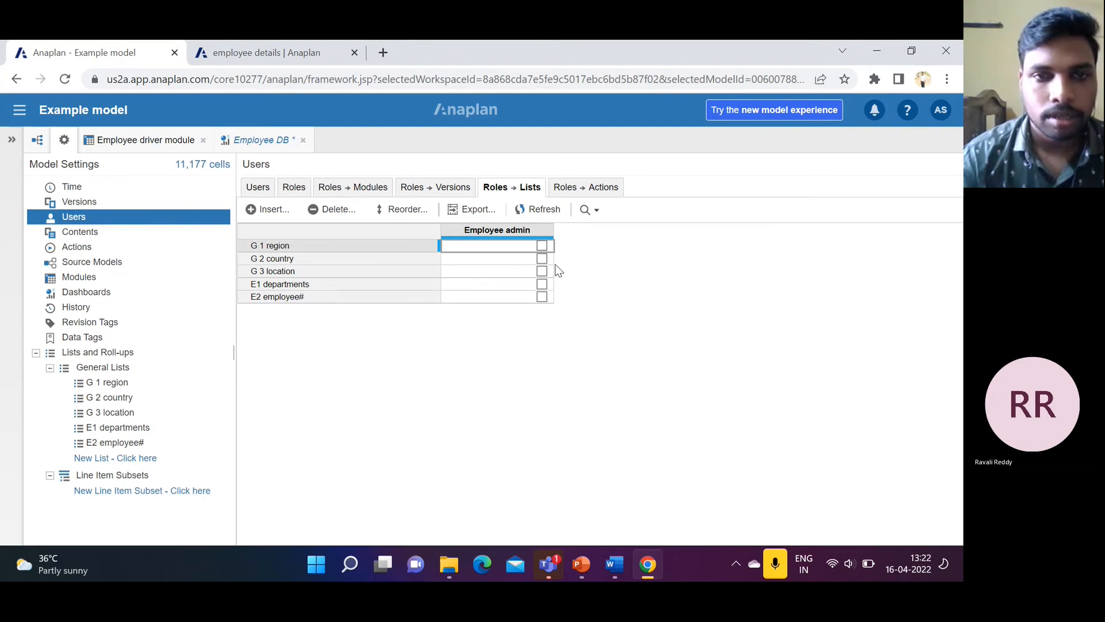
click(294, 189)
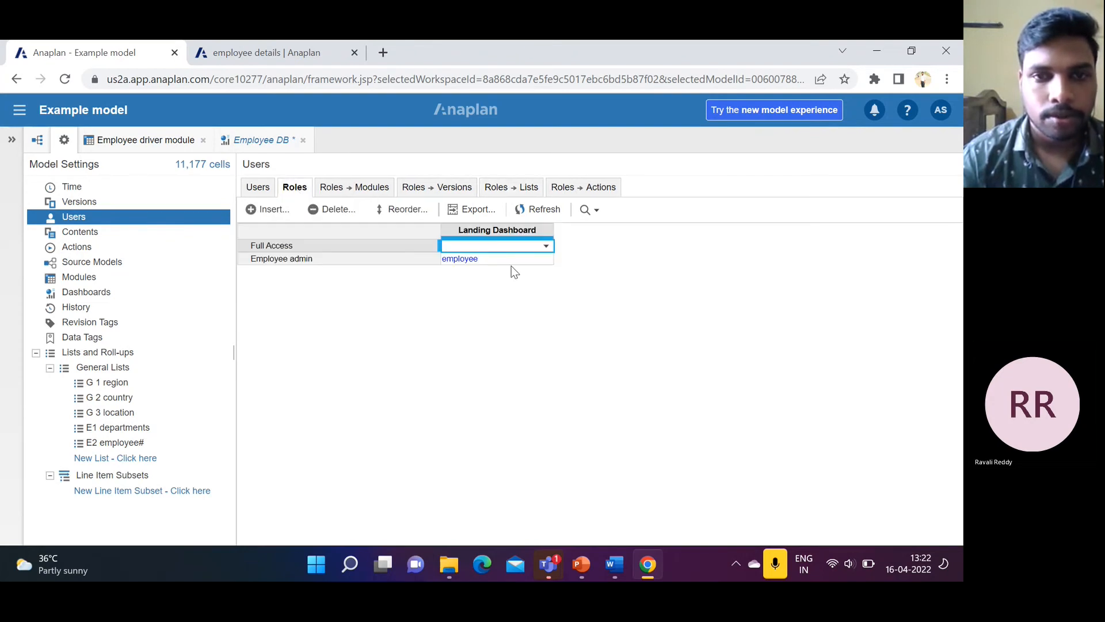
click(545, 262)
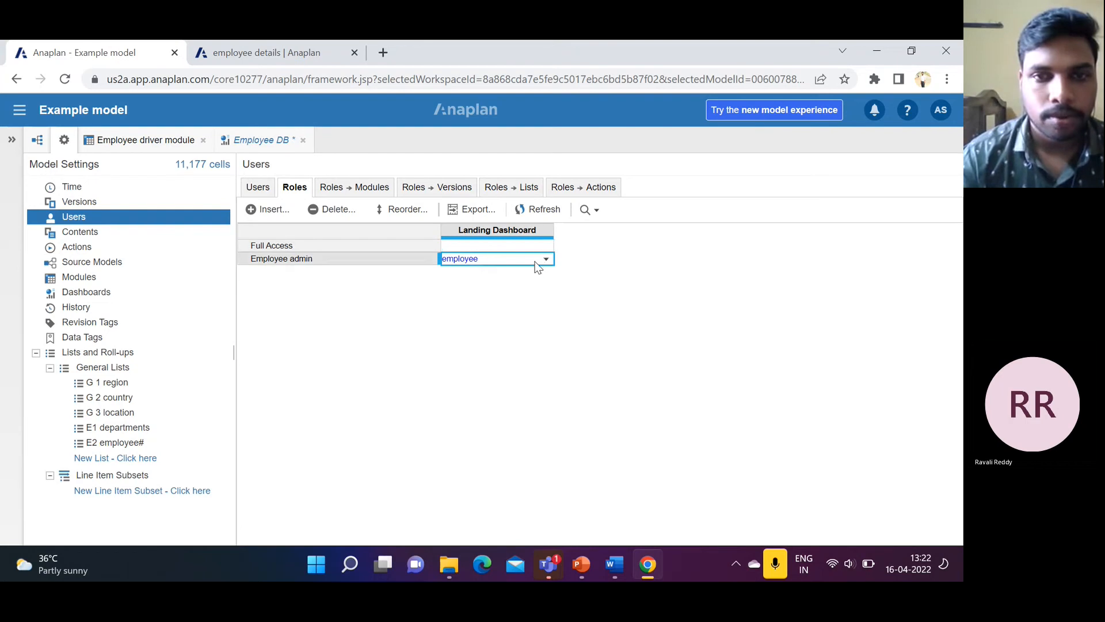
click(546, 259)
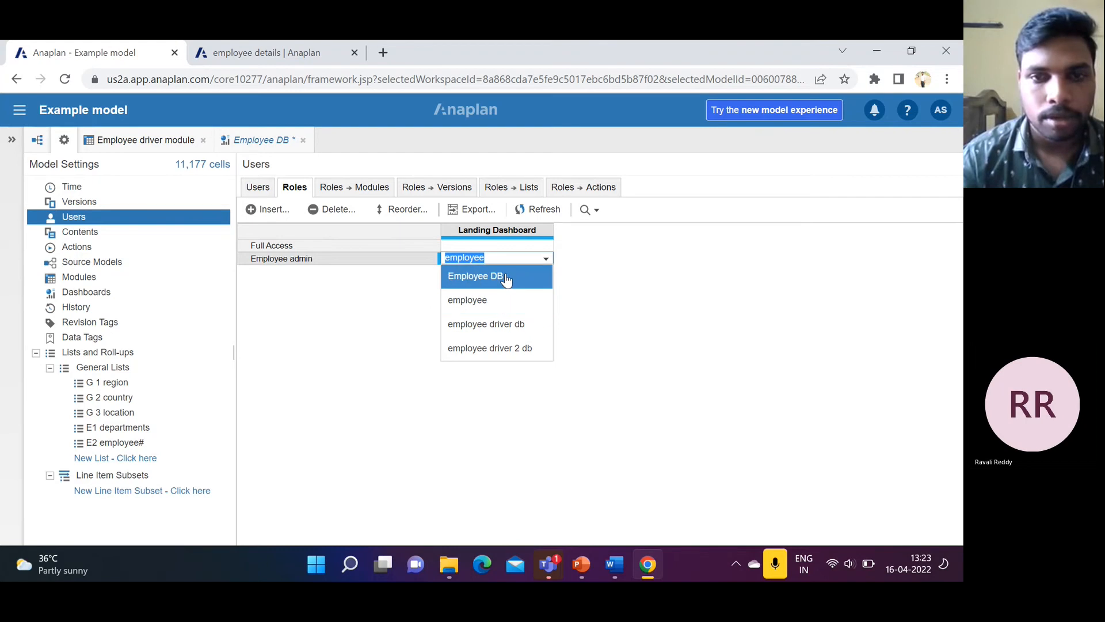
click(509, 278)
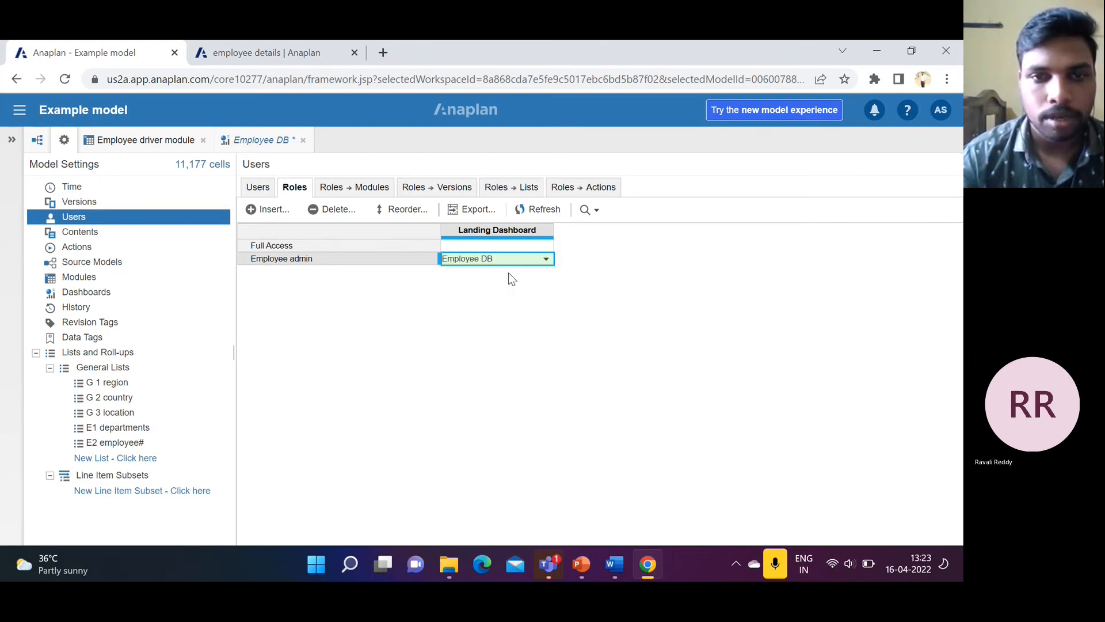
Step: Refresh the employee details page to check the effect of selective access, and return to the model
click(285, 54)
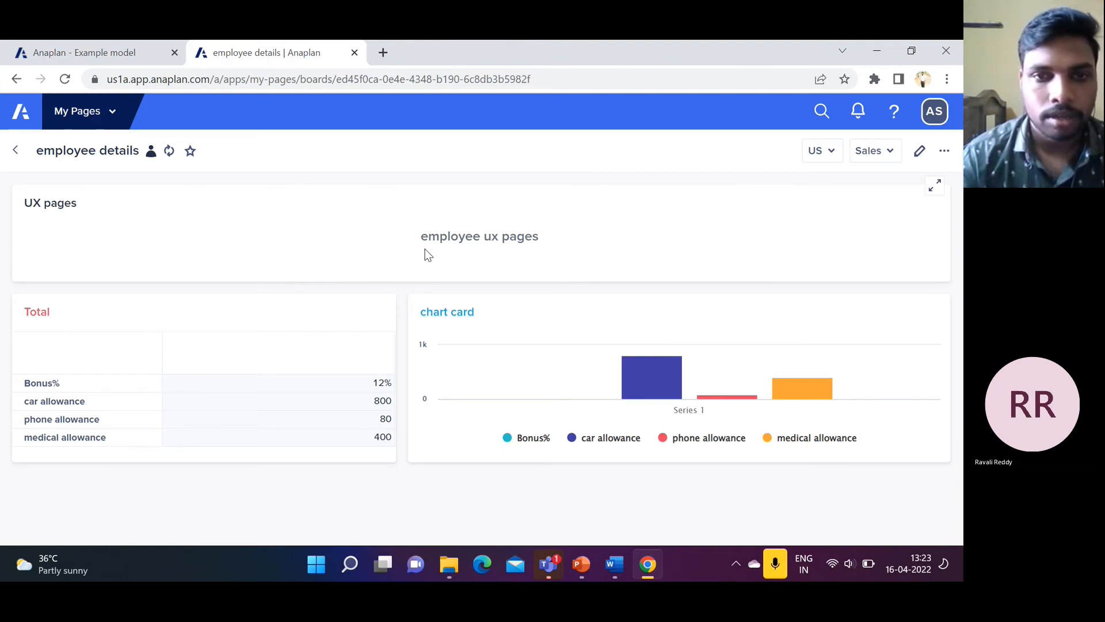
click(170, 152)
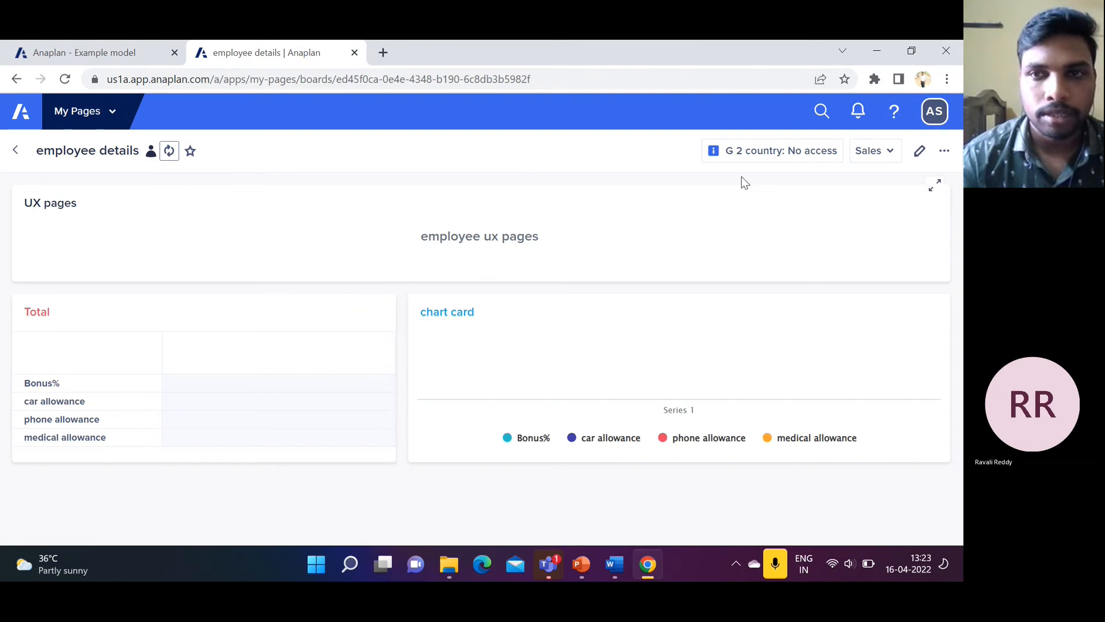
click(136, 51)
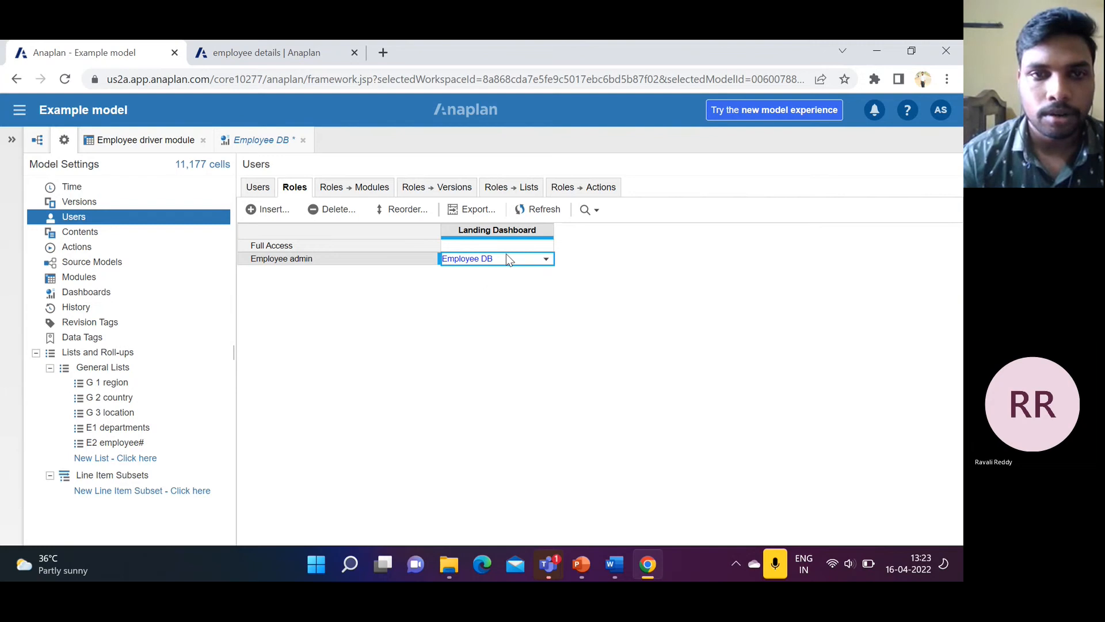
click(530, 246)
click(544, 249)
click(564, 263)
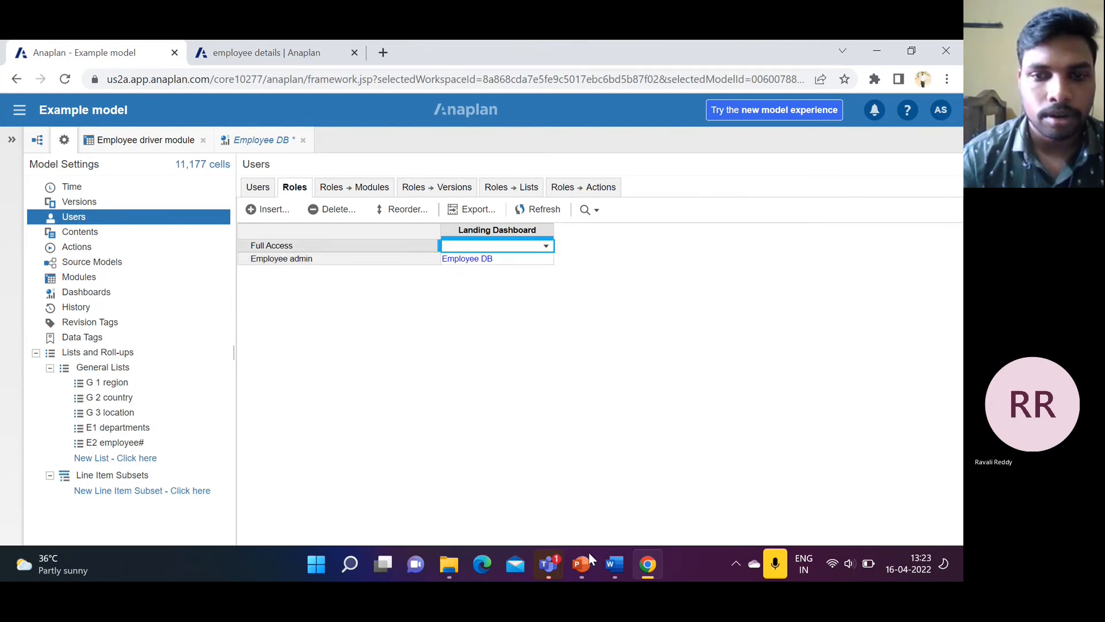
Step: Switch to the PowerPoint presentation and read the Roles and selective access slide
mouse_move(581, 564)
click(572, 480)
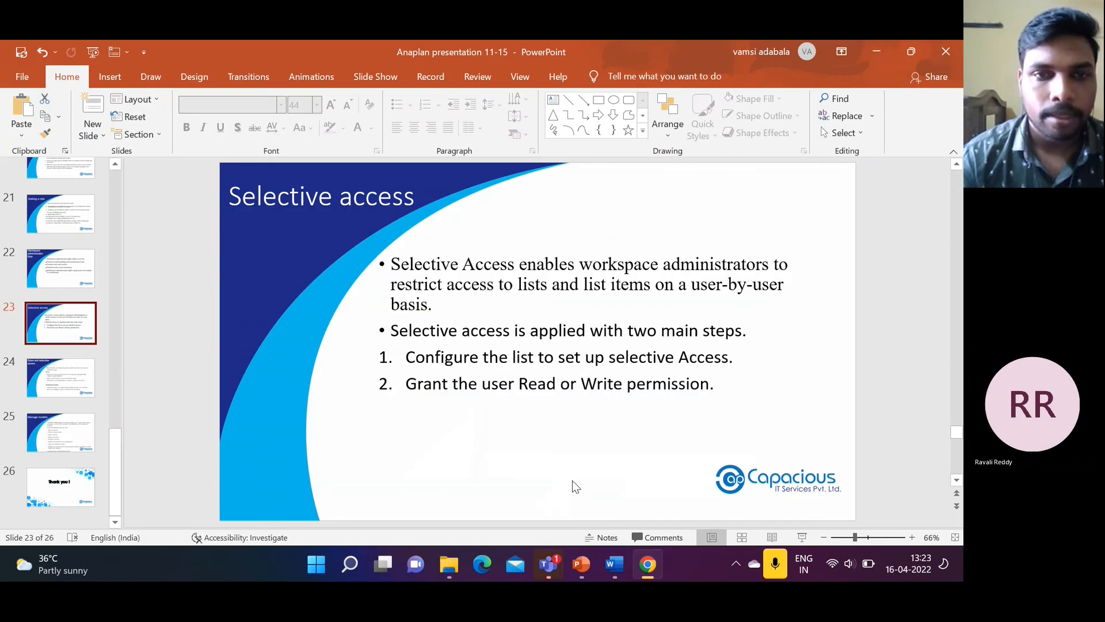
scroll(359, 412, down, 1)
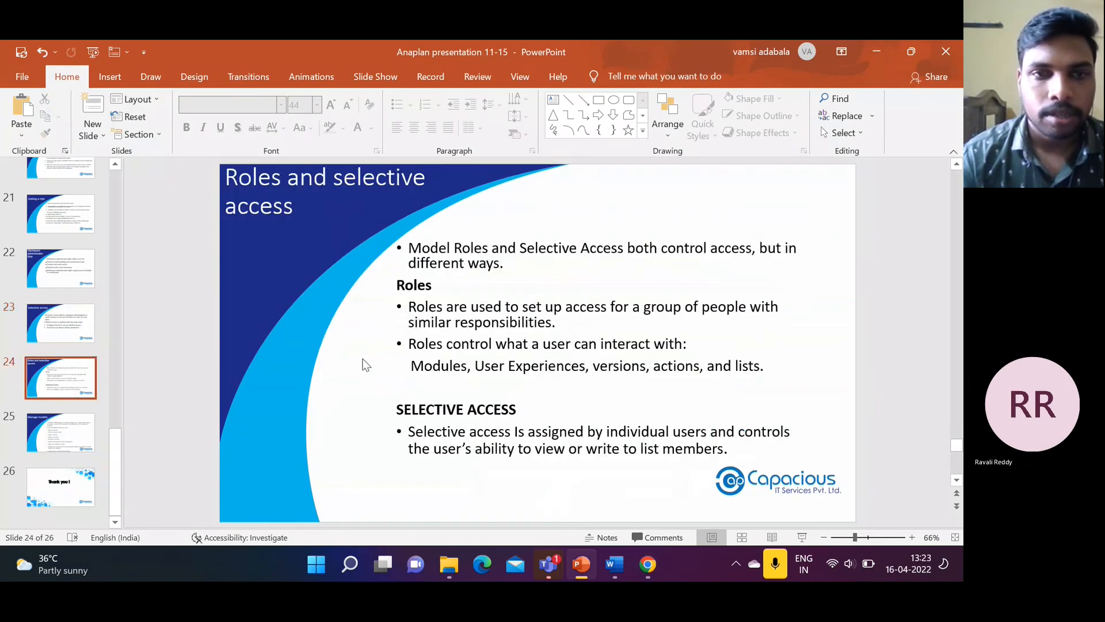